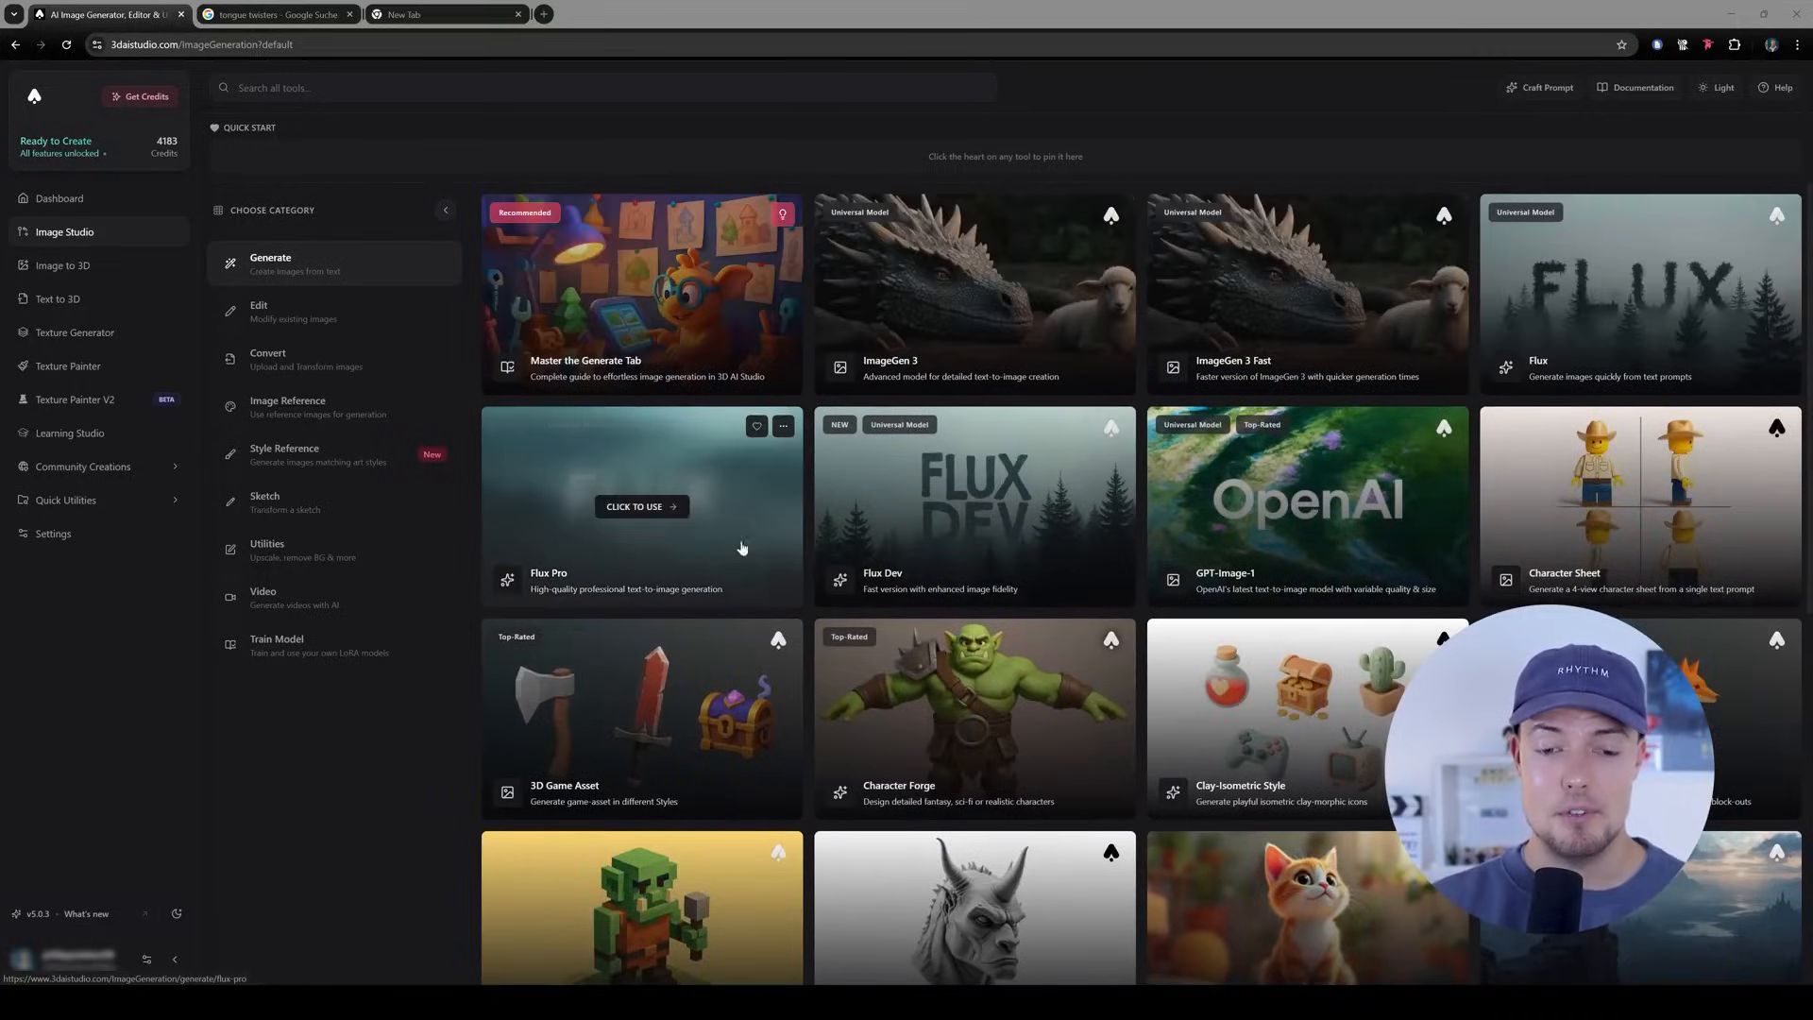
# Open Flux Pro and replace the prompt with a description of a highly detailed Bloater creature from The Last of Us, ending in "no background".
pyautogui.click(661, 515)
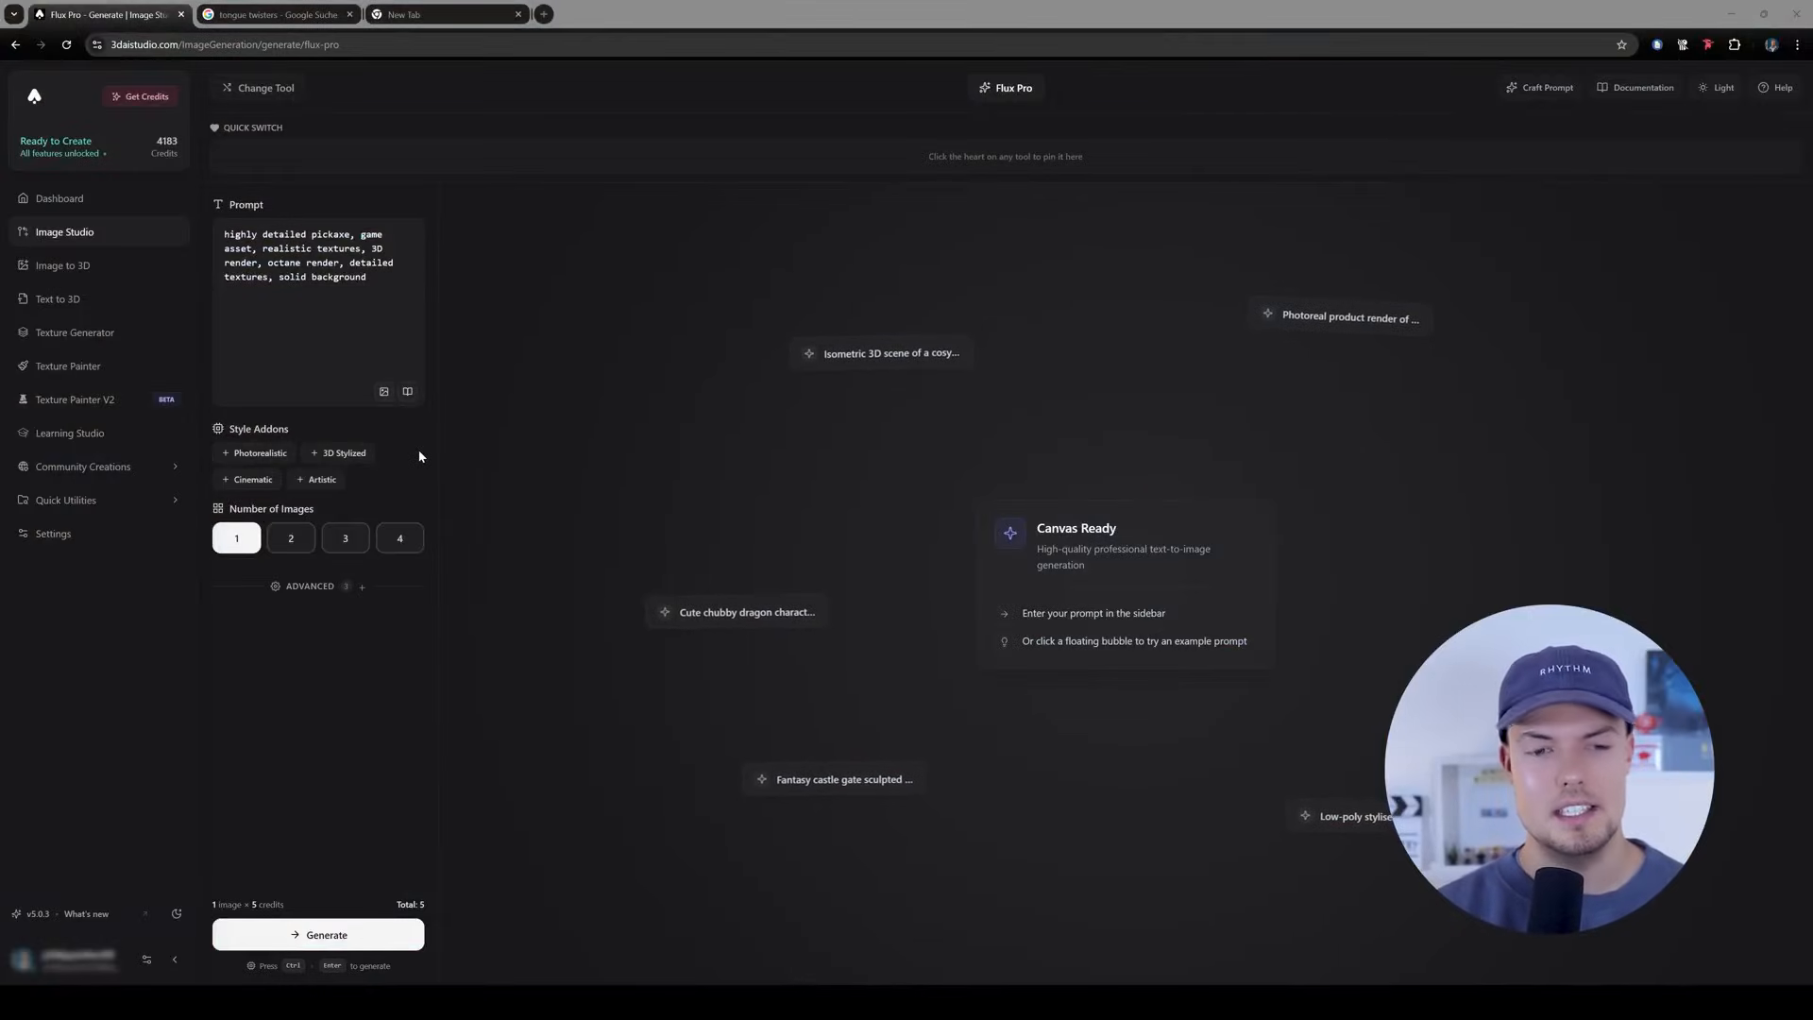
pyautogui.moveTo(382, 283); pyautogui.dragTo(221, 235)
pyautogui.press('BackSpace')
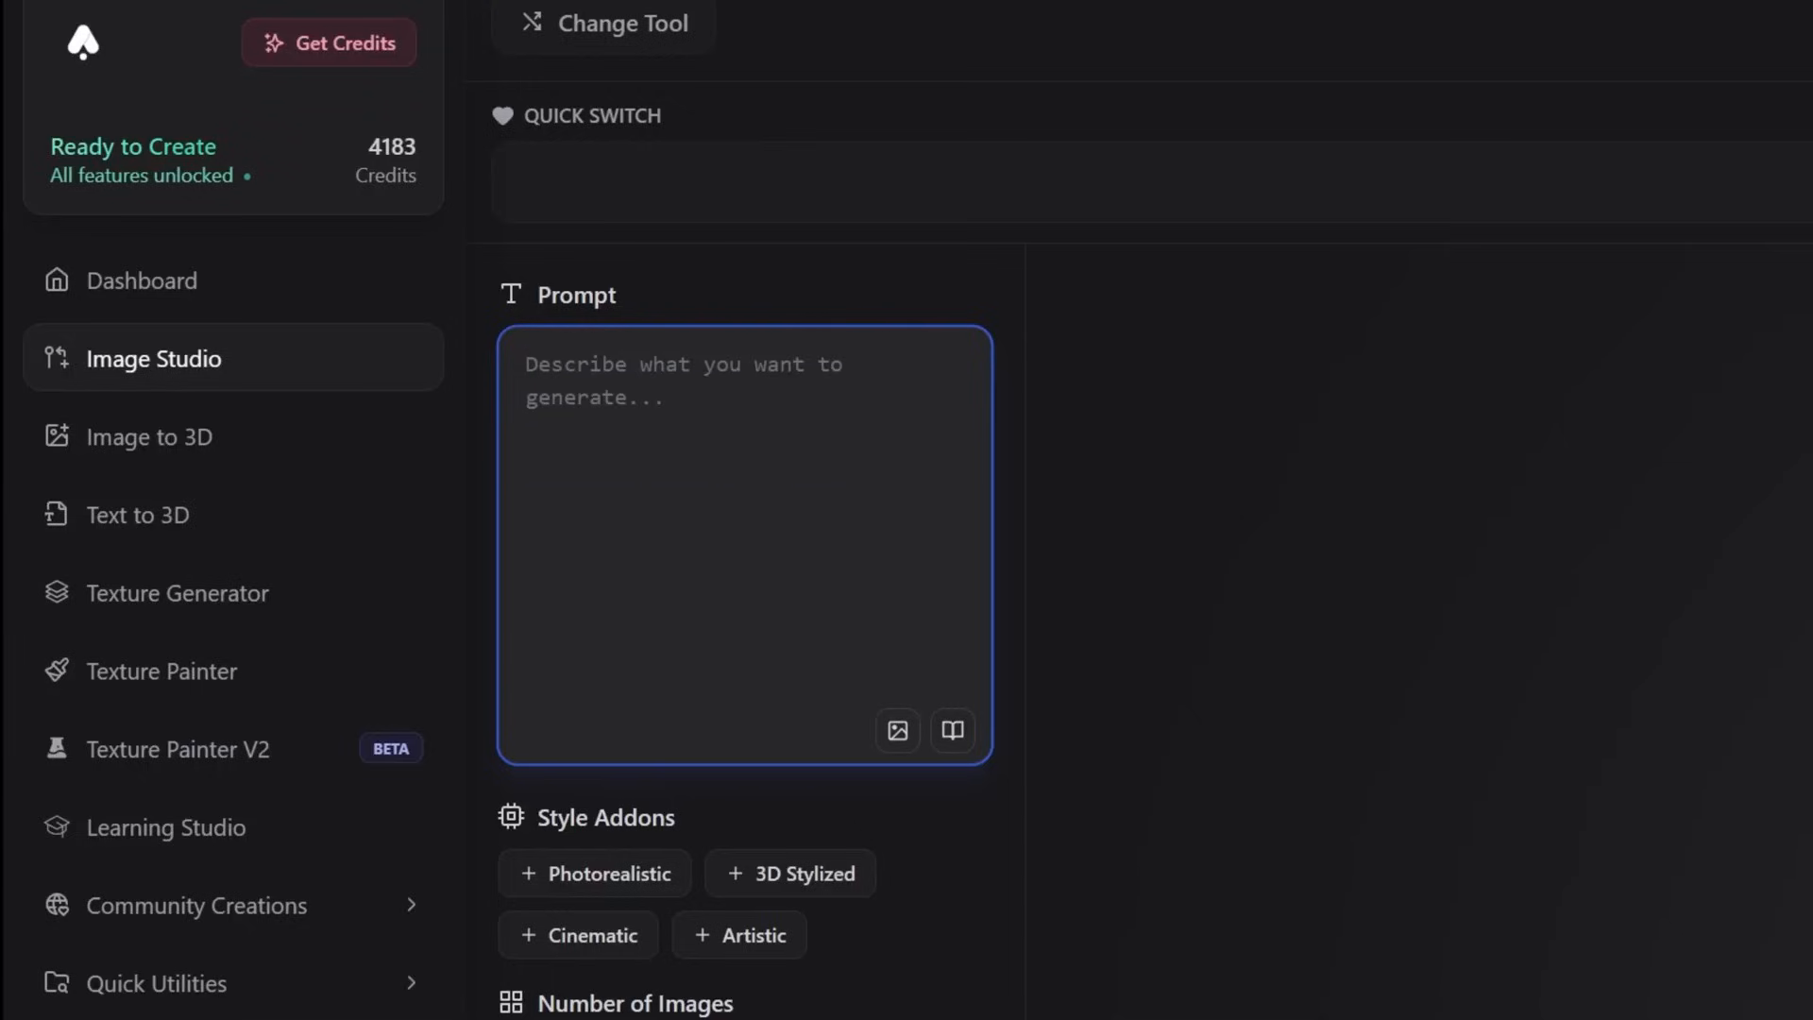
pyautogui.write('- highly detailed Bloater creature from The Last of Us, grotesque fungal growths, bulky mutated humanoid form, exaggerated textures, realistic decay and mold, standing in a dynamic pose for 3D modeling, isolated on a plain neutral background, full body, ZBrush-style sculpt, matte lighting, no background')
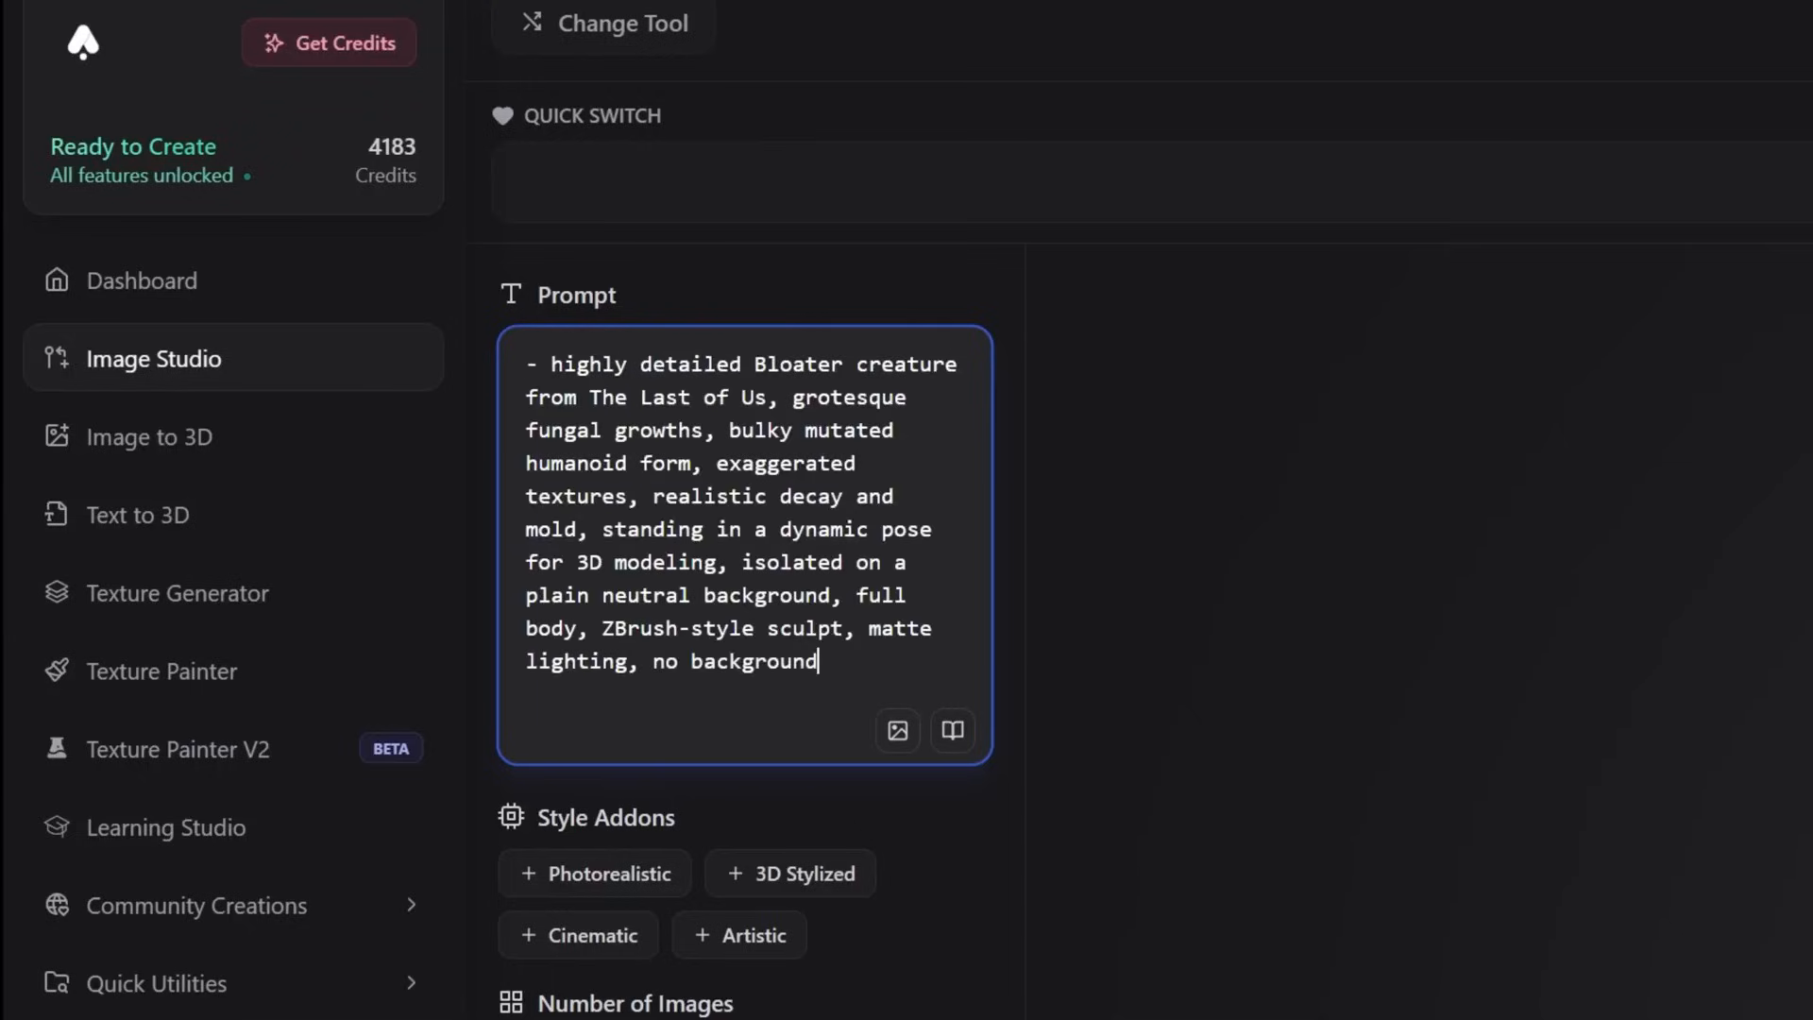
pyautogui.press('BackSpace')
pyautogui.press('BackSpace')
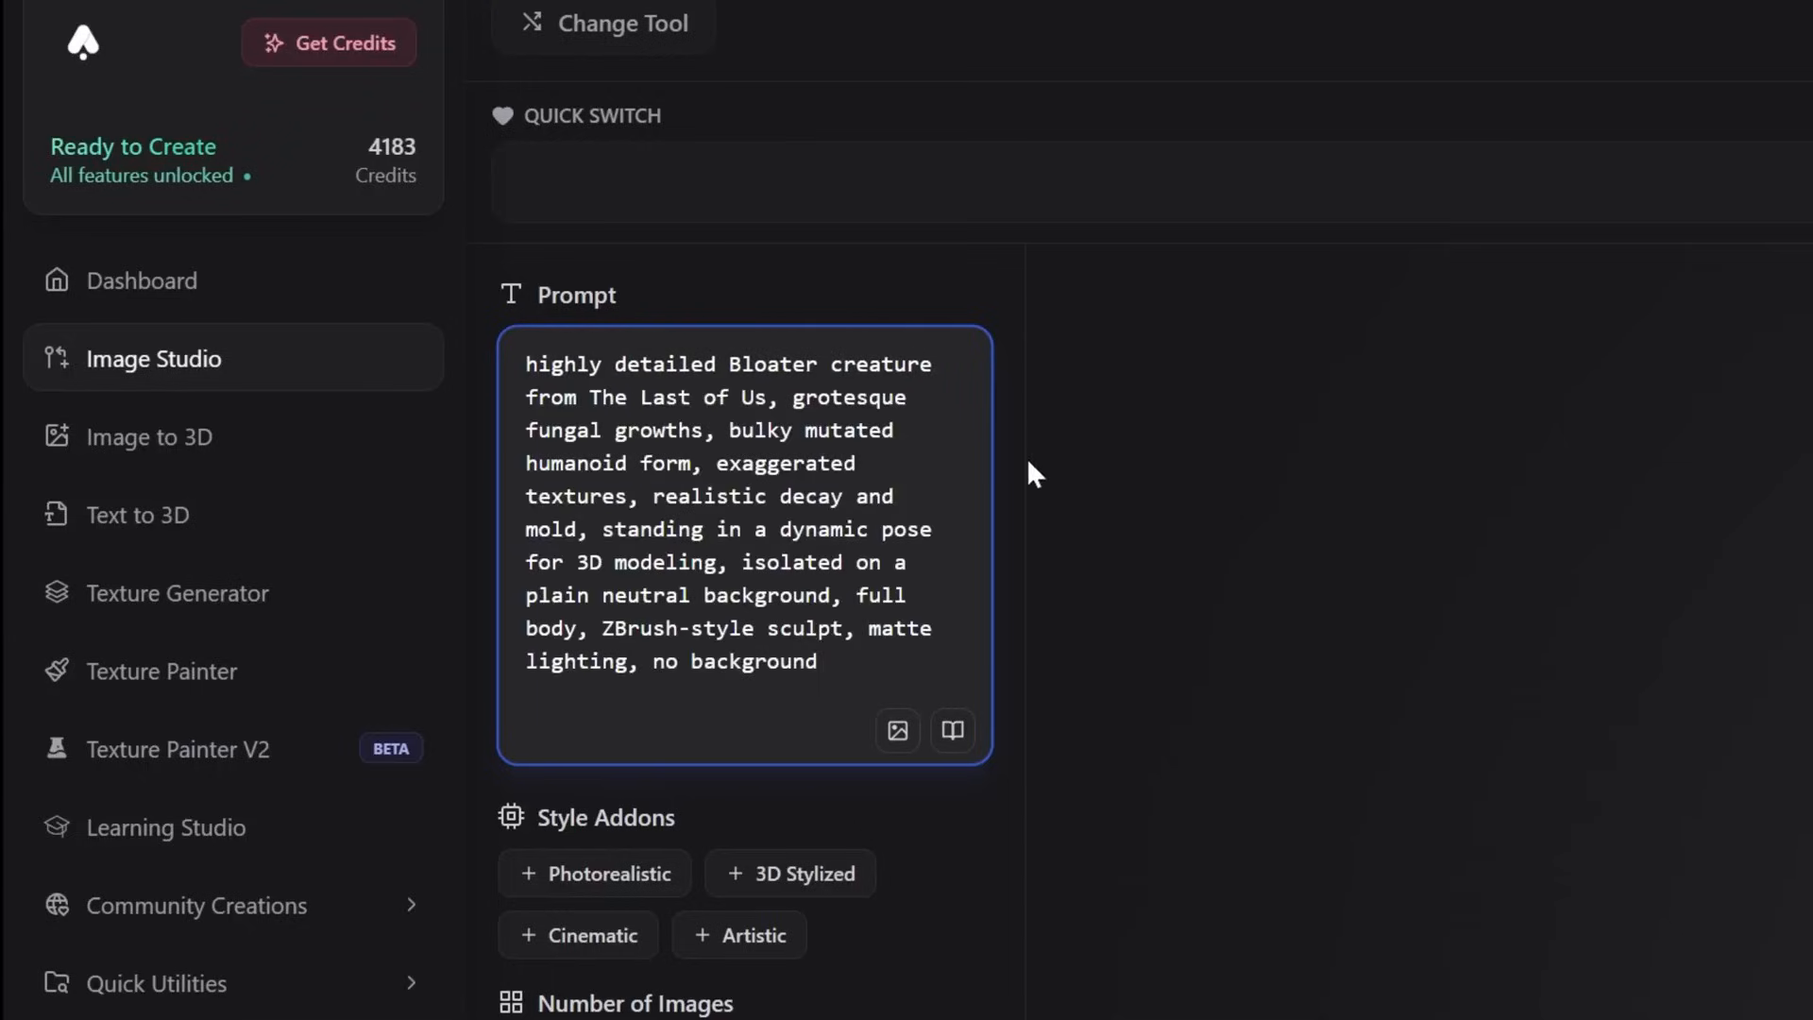
pyautogui.click(1394, 829)
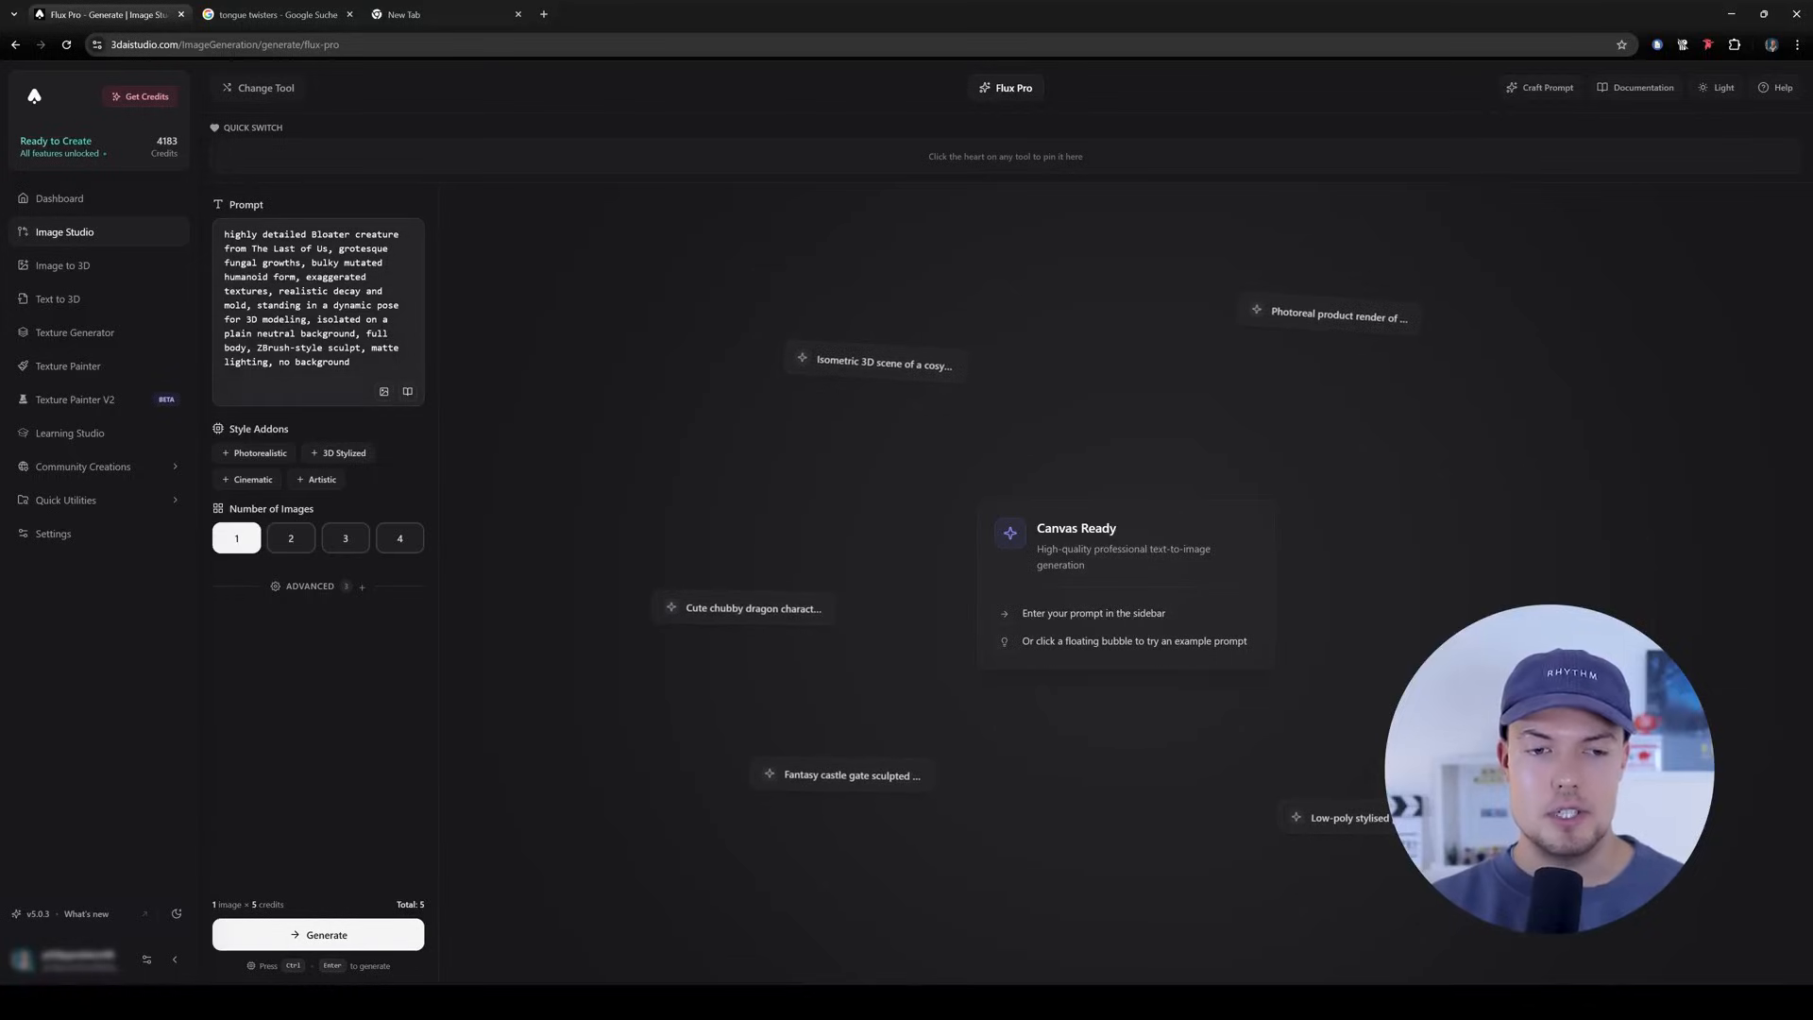
# Generate one image of the Bloater creature from the prompt, then generate another variation.
pyautogui.moveTo(225, 234); pyautogui.dragTo(305, 234)
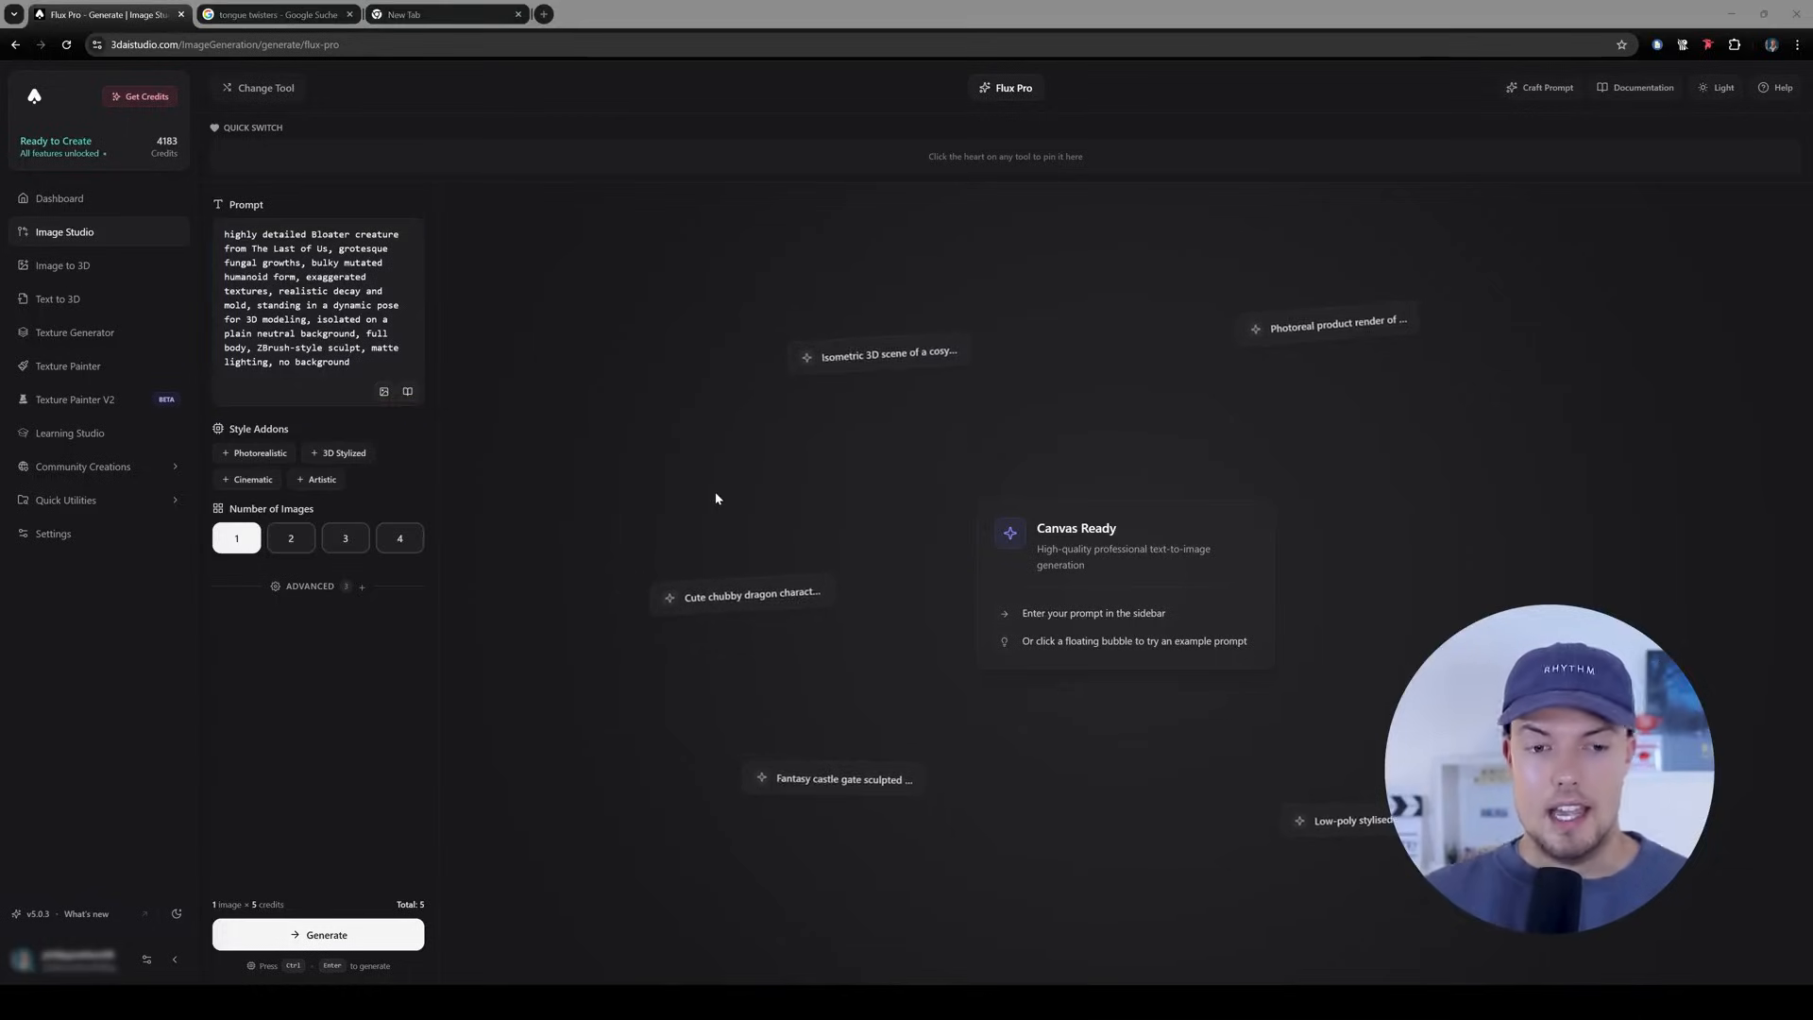
pyautogui.click(318, 935)
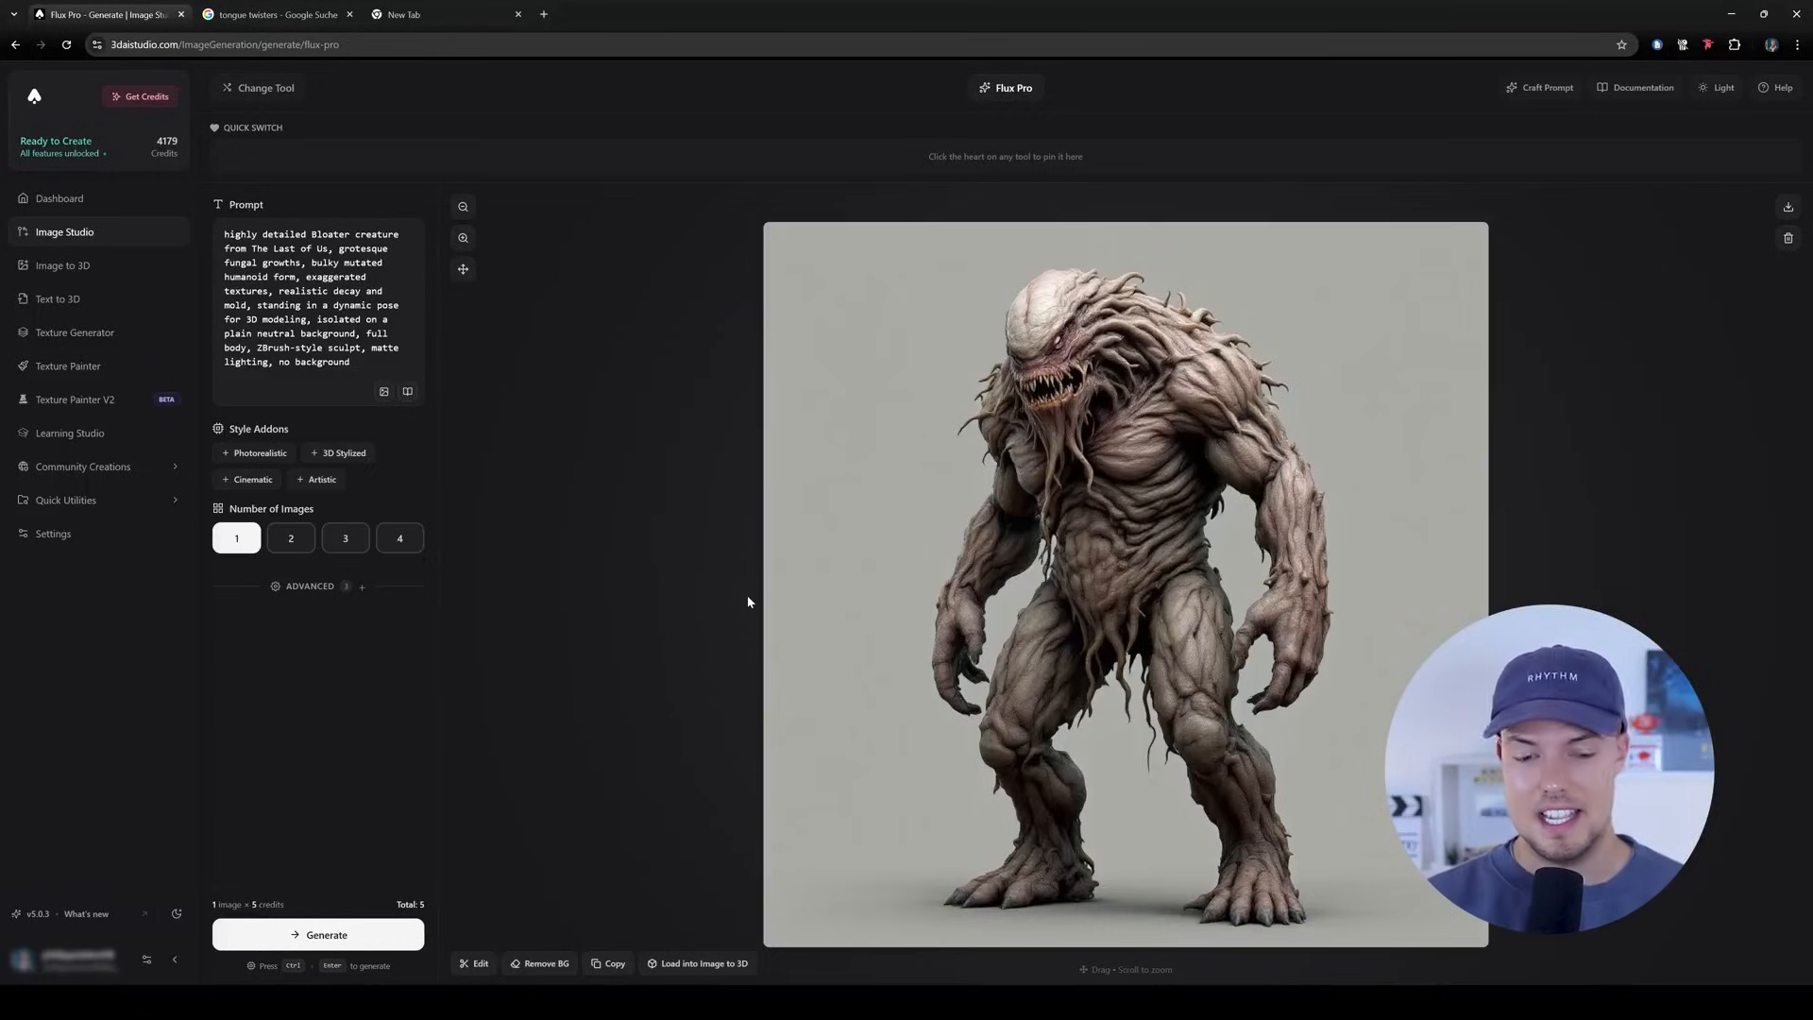
pyautogui.click(369, 935)
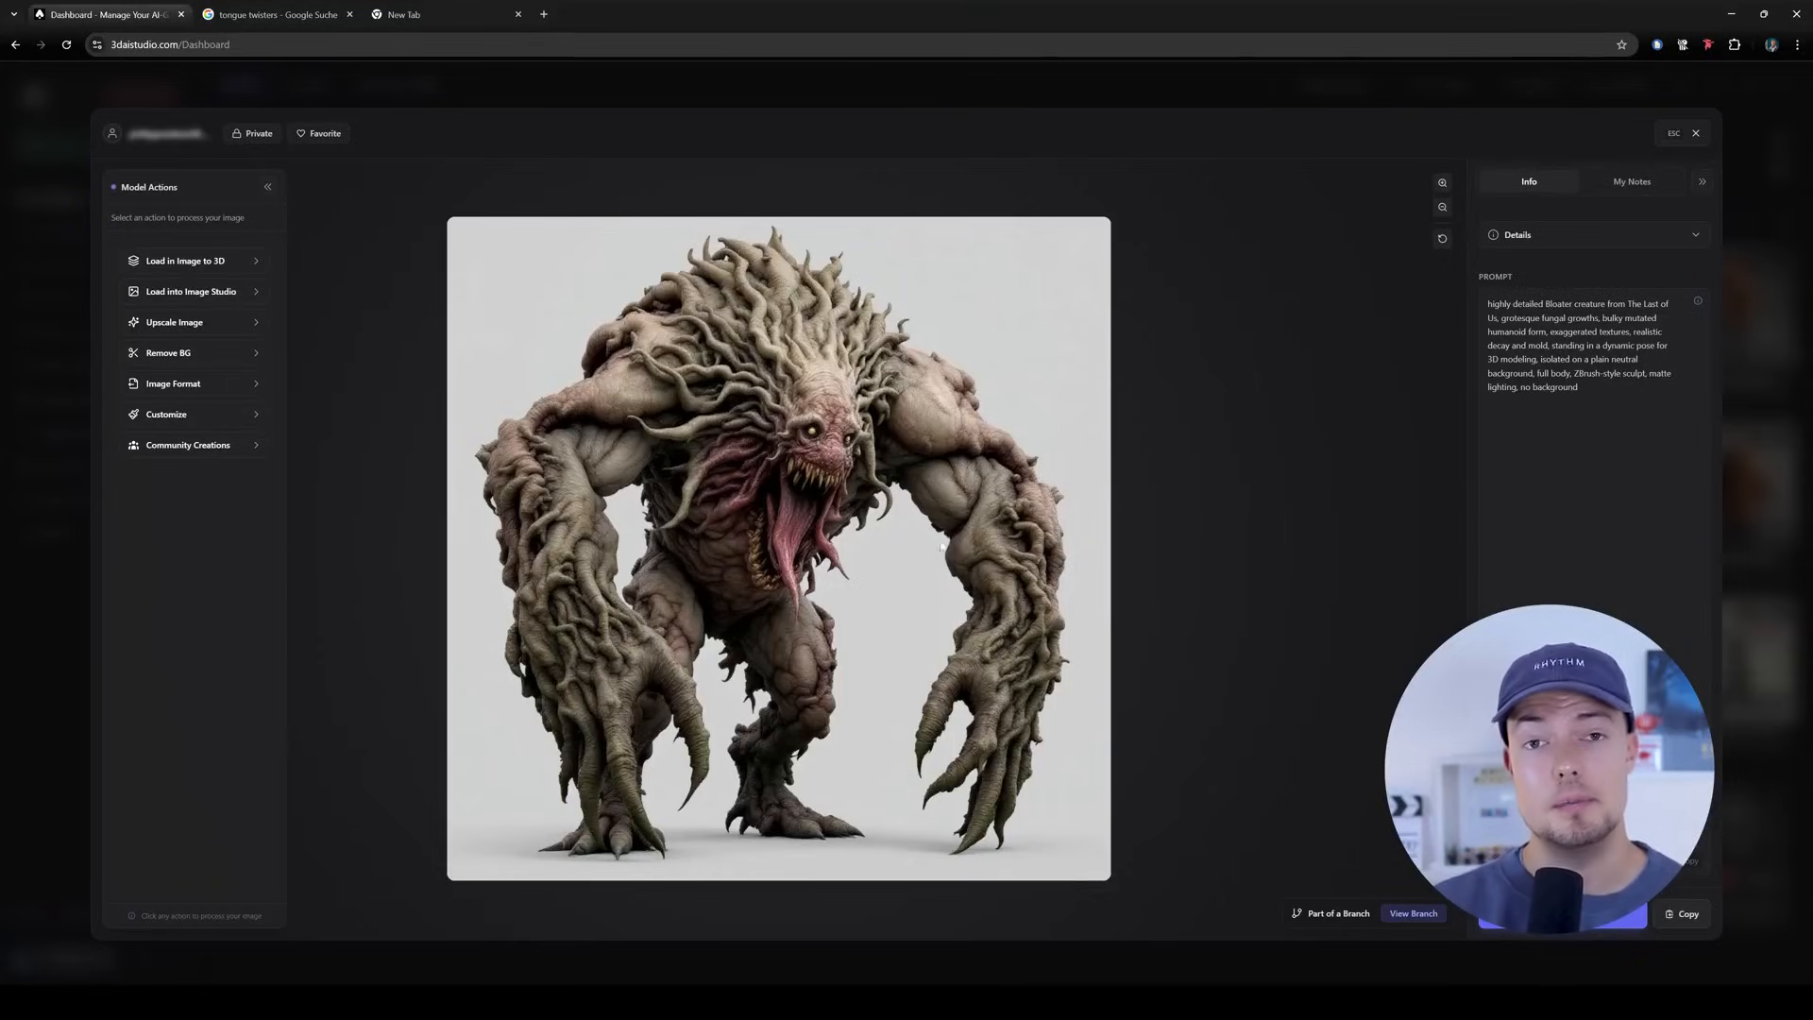
# Examine the edit tools offered for loading the creature image into Image Studio, then close the list.
pyautogui.click(222, 300)
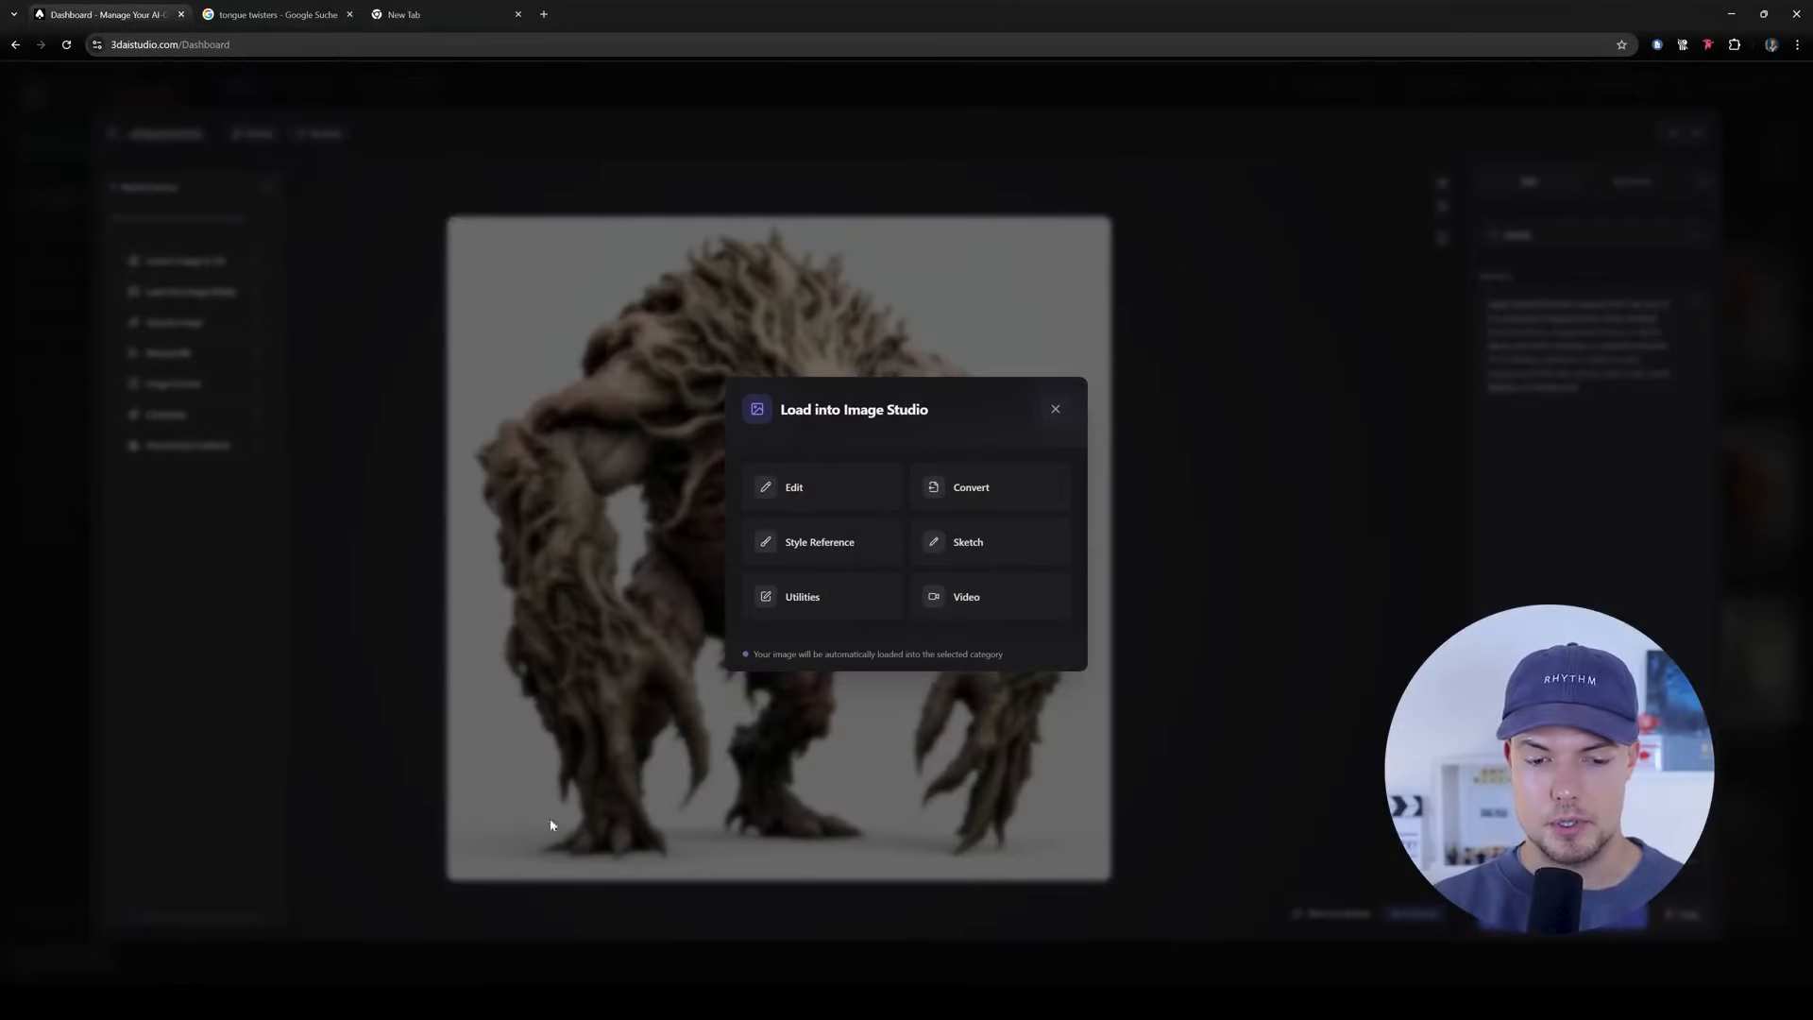
pyautogui.click(840, 503)
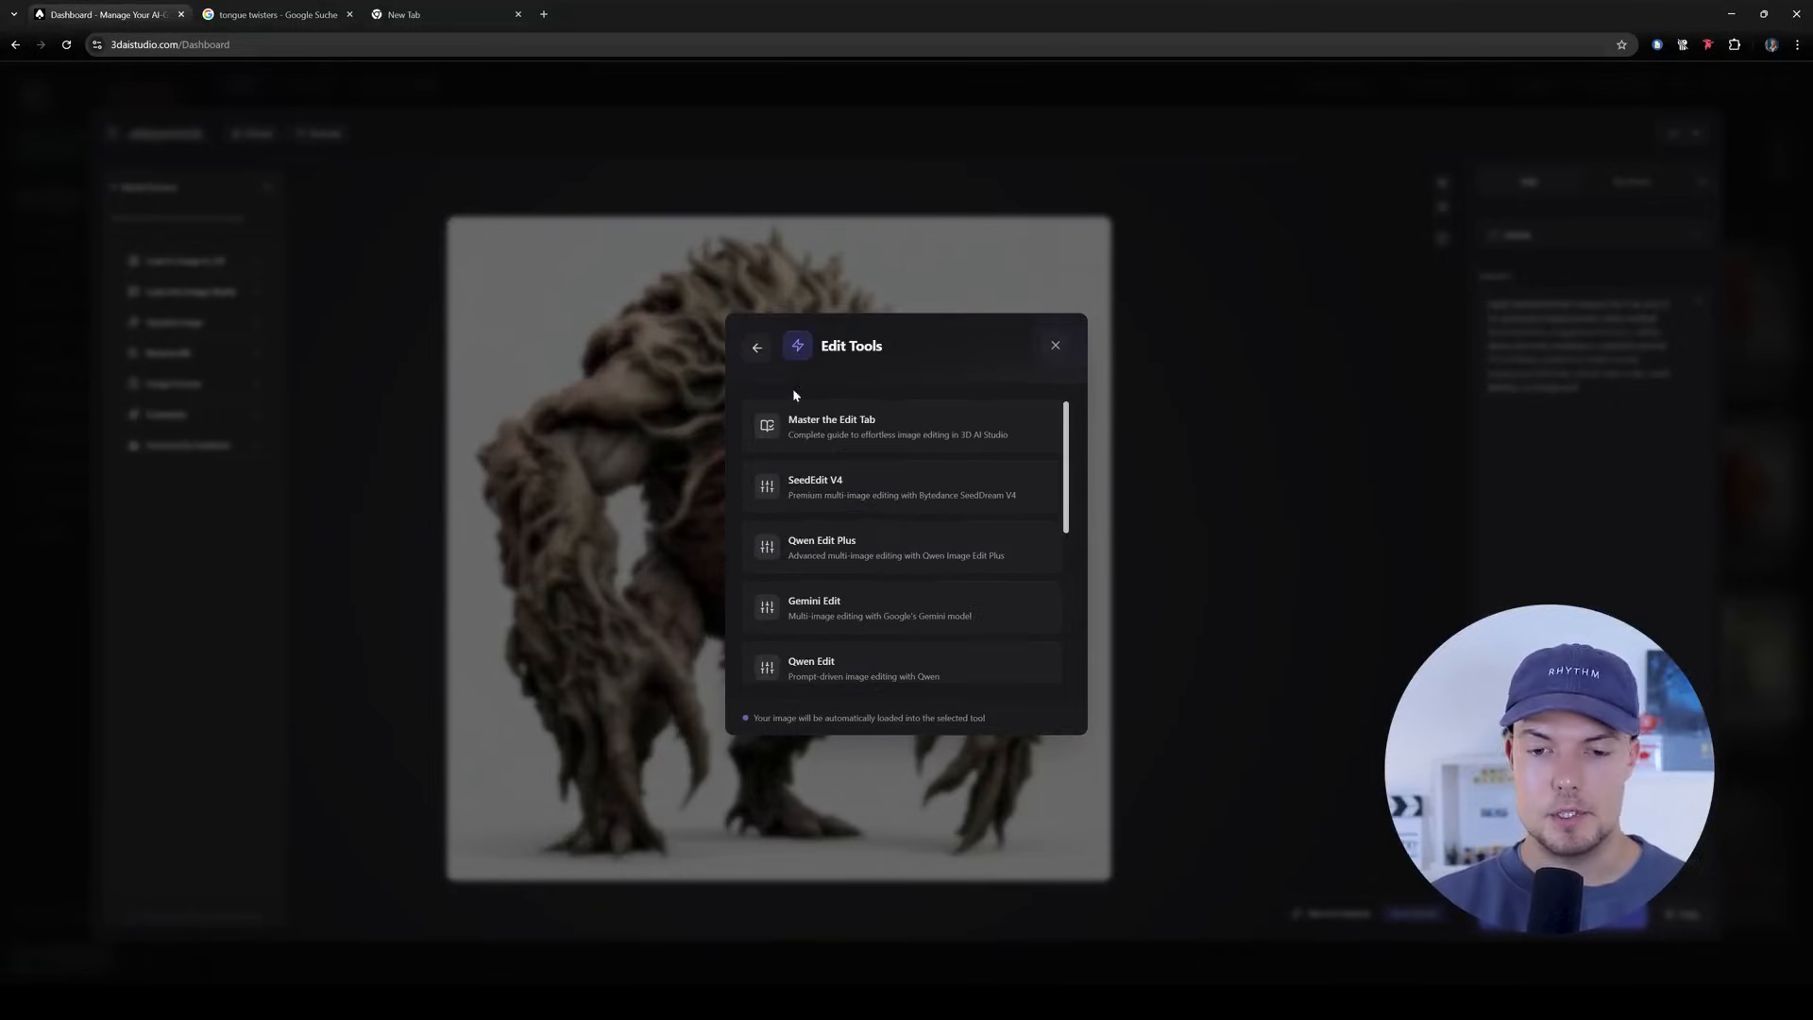
pyautogui.scroll(-5, 988, 598)
pyautogui.scroll(5, 984, 627)
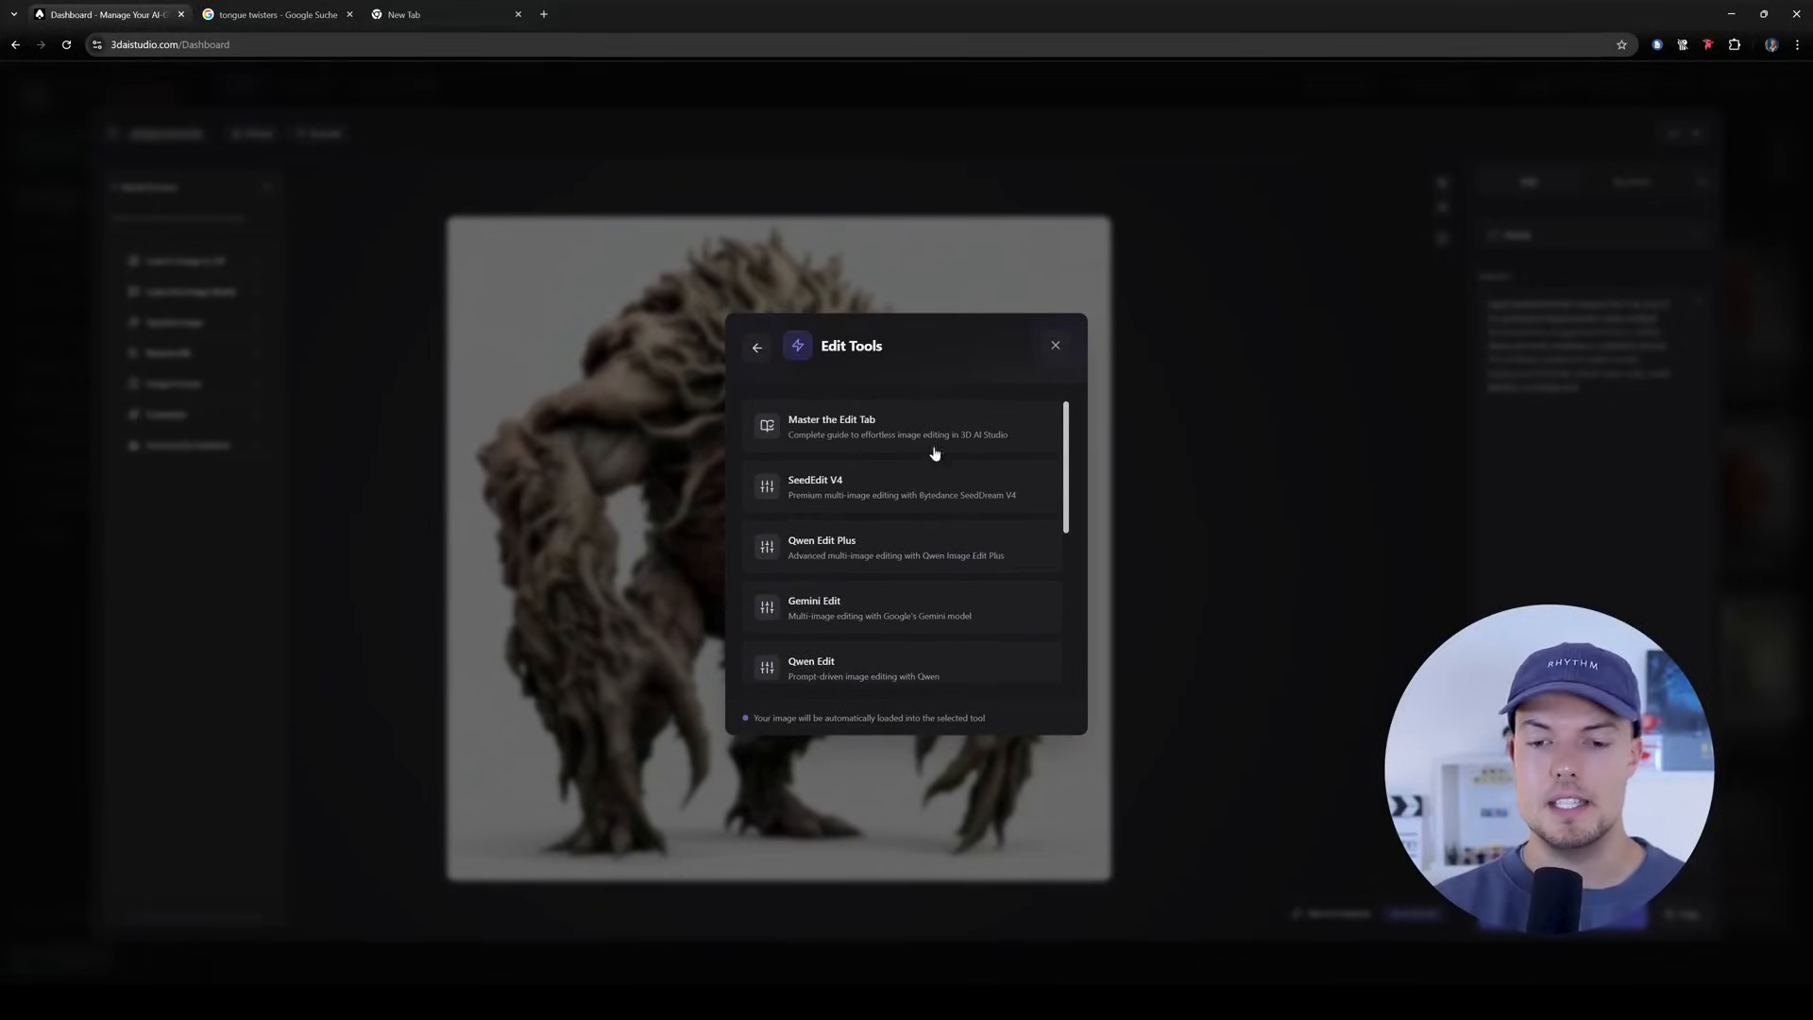
pyautogui.scroll(-4, 795, 518)
pyautogui.scroll(2, 812, 491)
pyautogui.scroll(-1, 853, 526)
pyautogui.click(1055, 347)
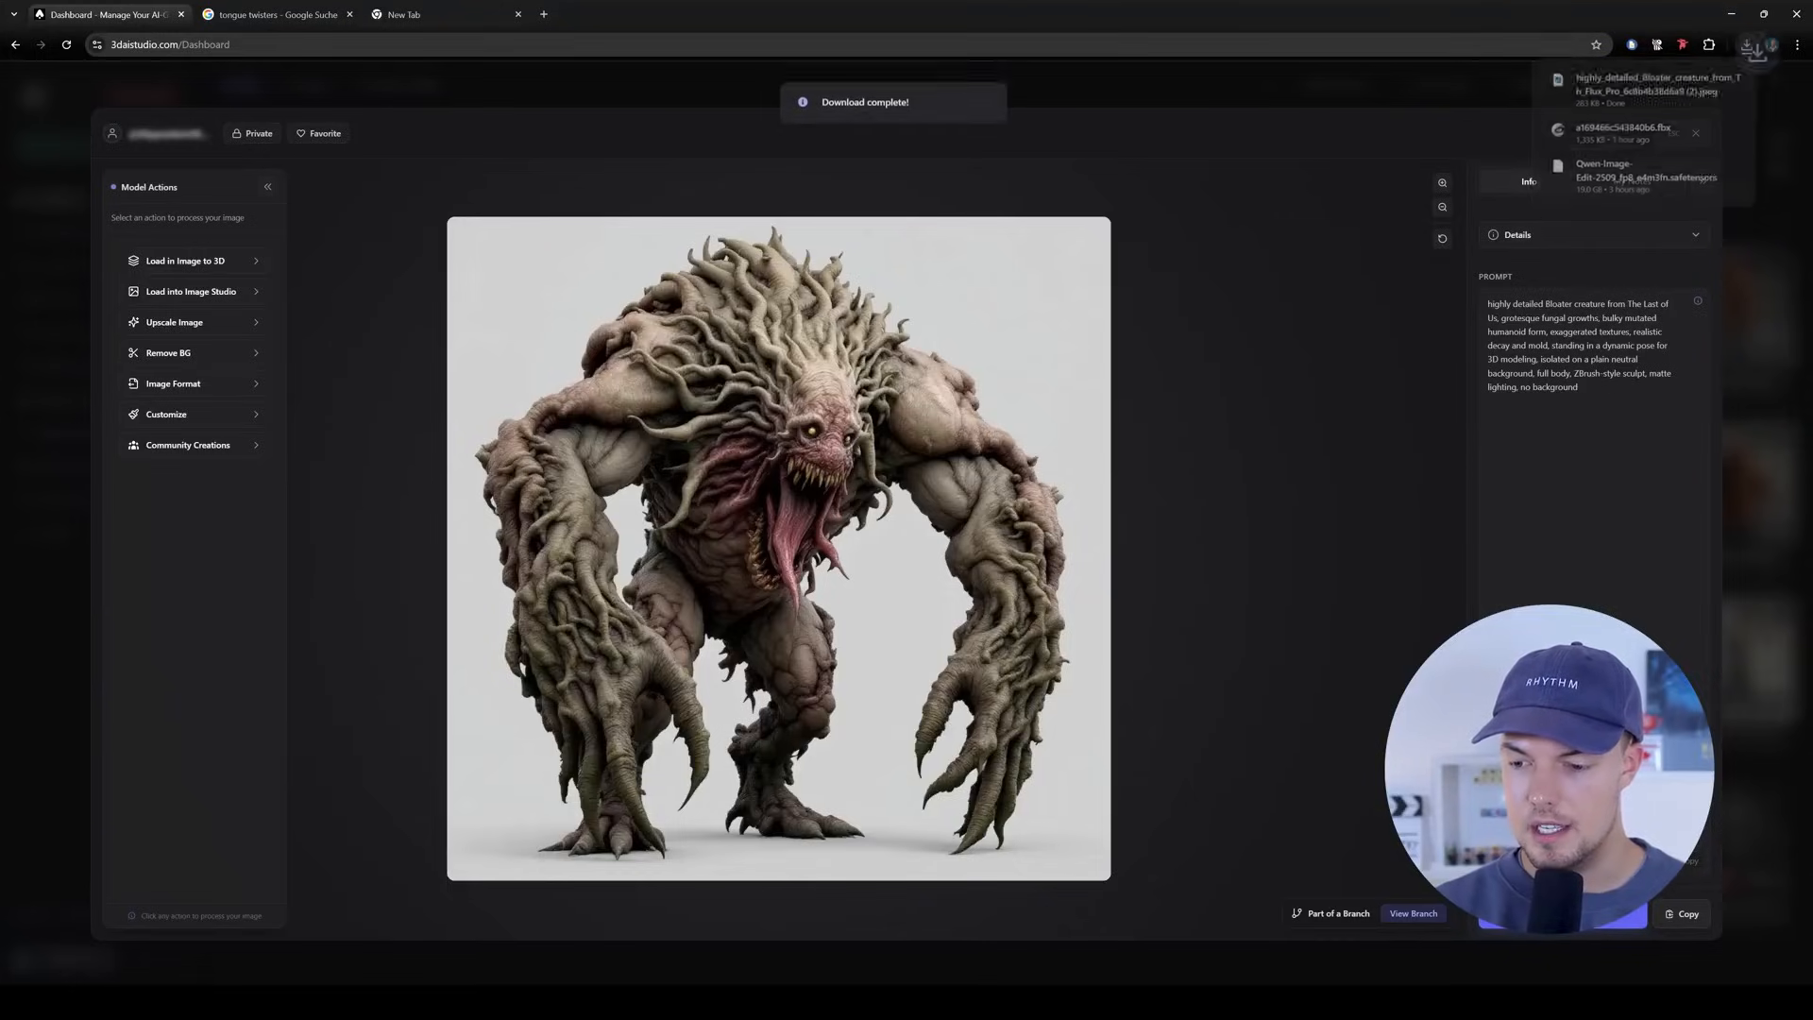
# Close the image preview, open Qwen Edit Plus in Image Studio and review its T-pose prompt with the creature image loaded.
pyautogui.click(1761, 300)
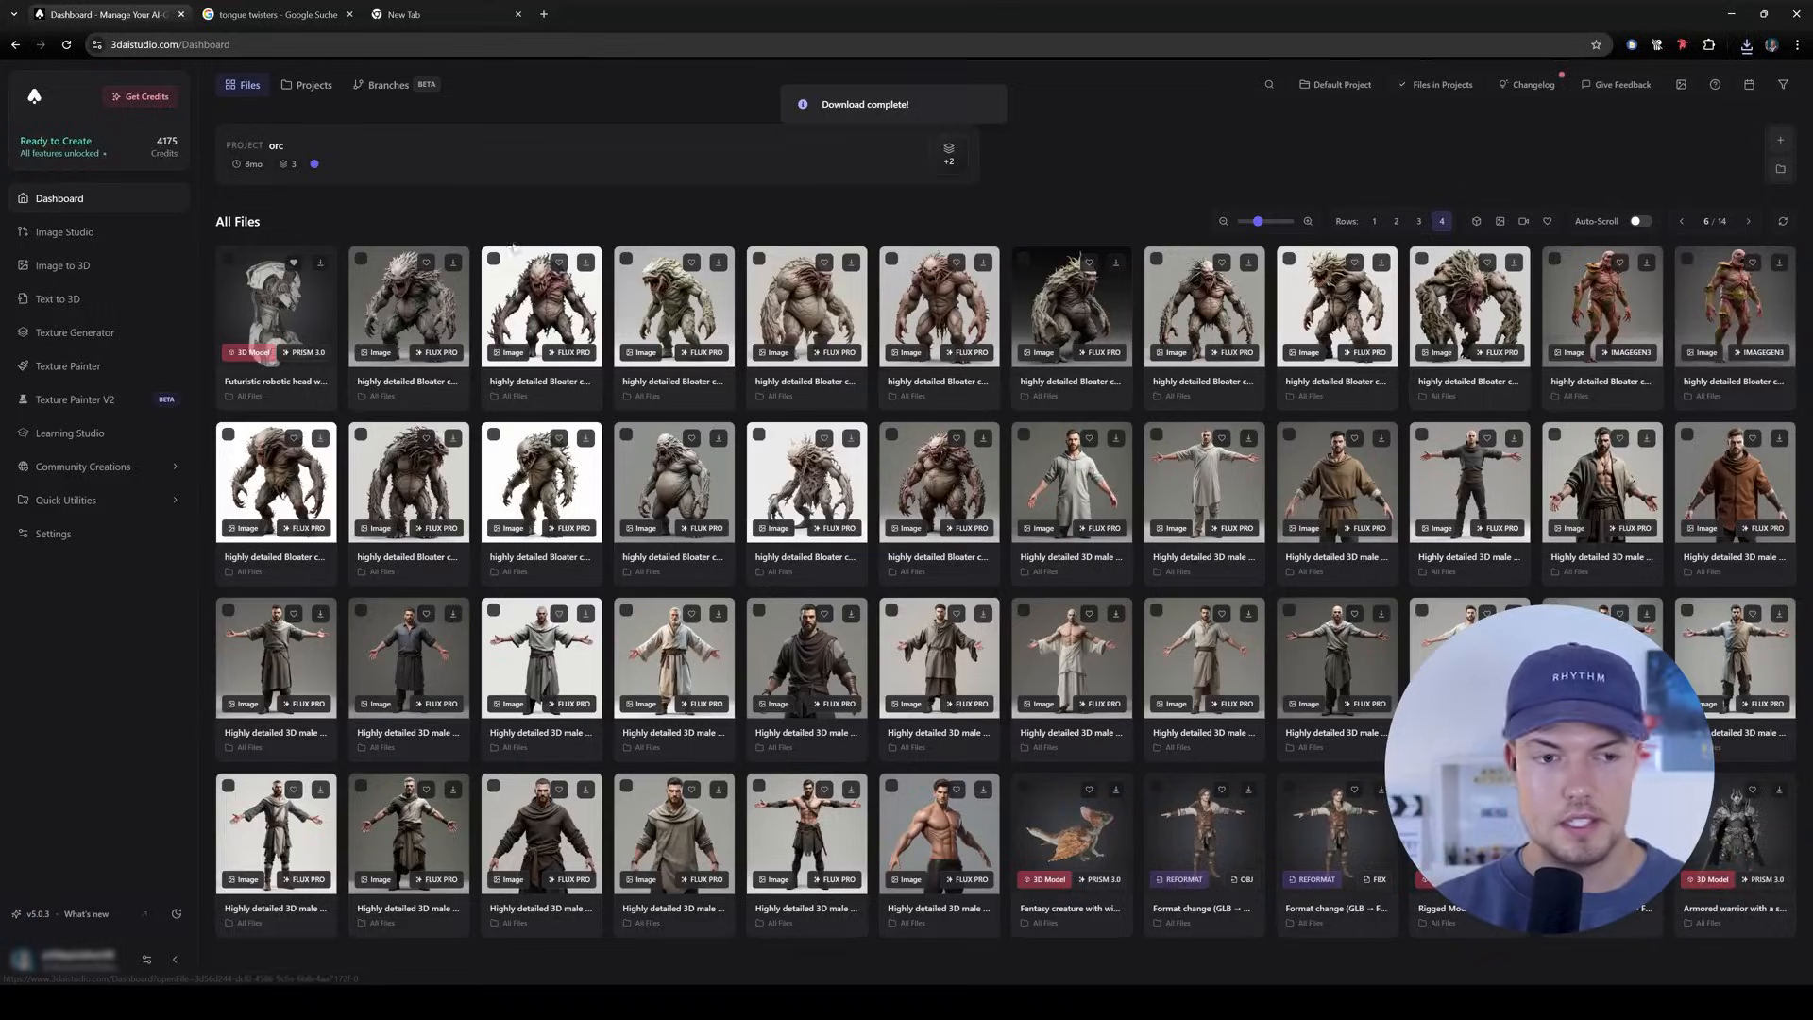
pyautogui.click(93, 242)
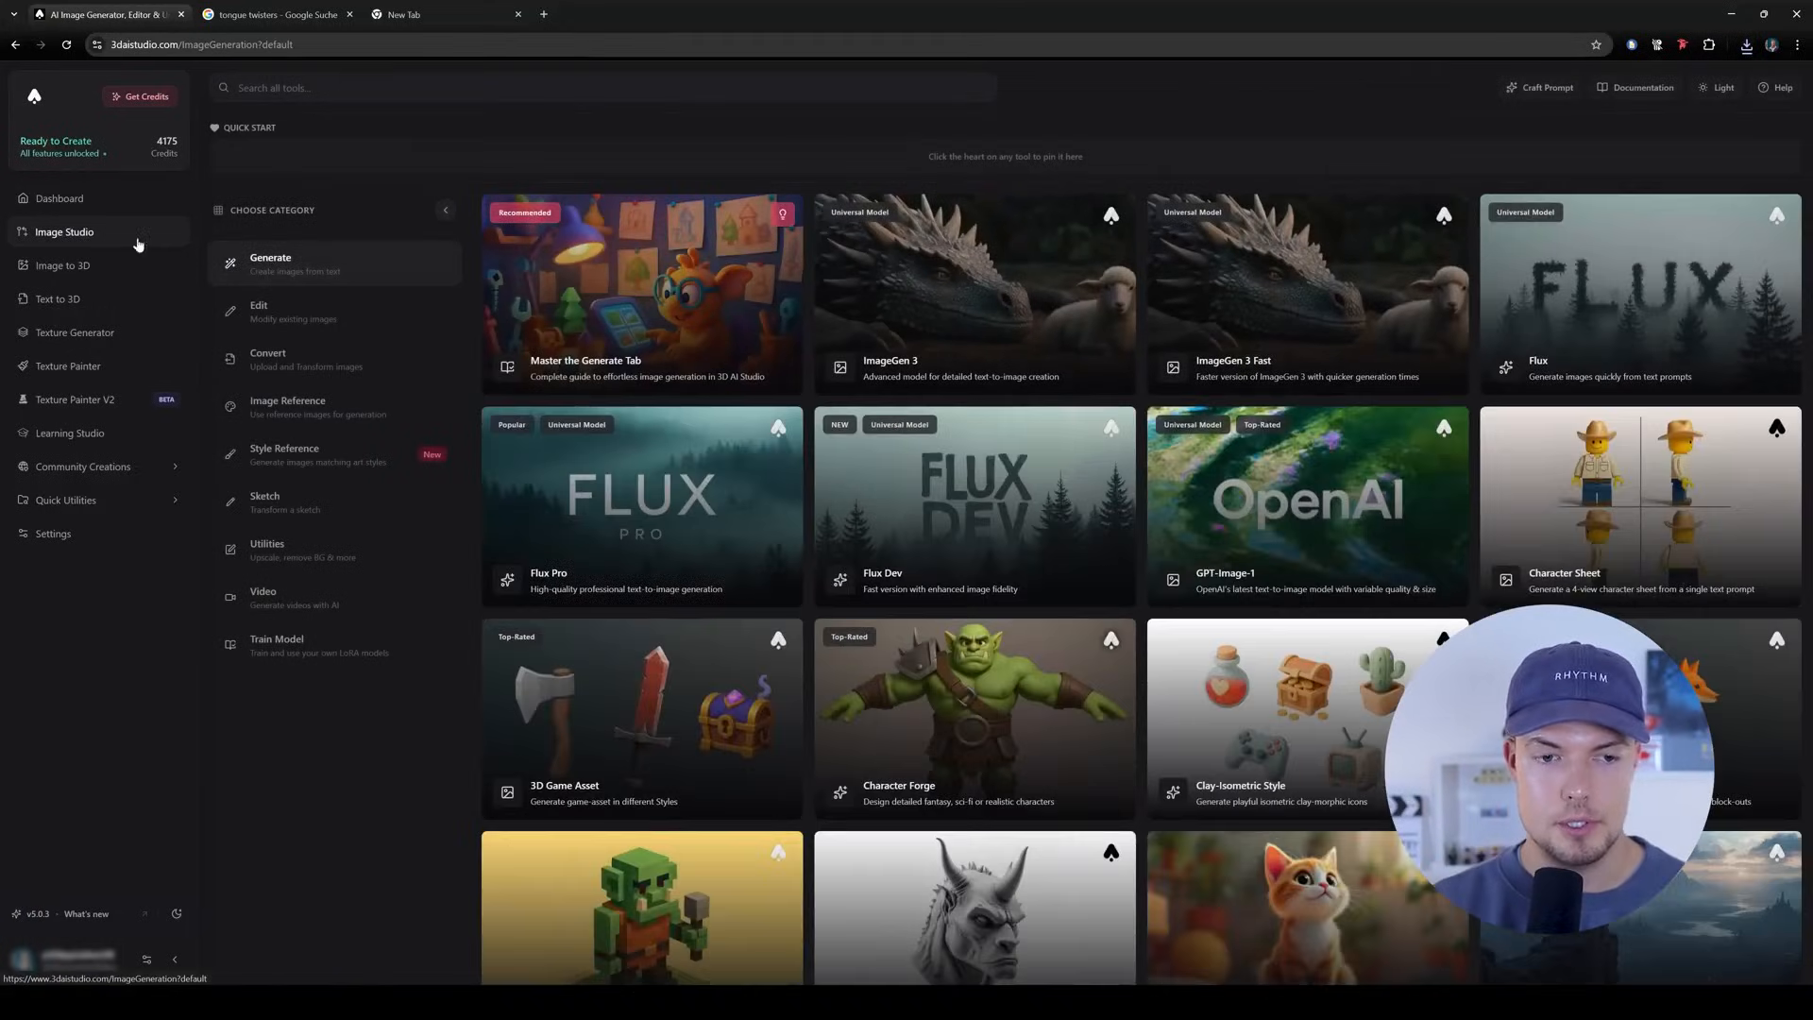
pyautogui.click(337, 321)
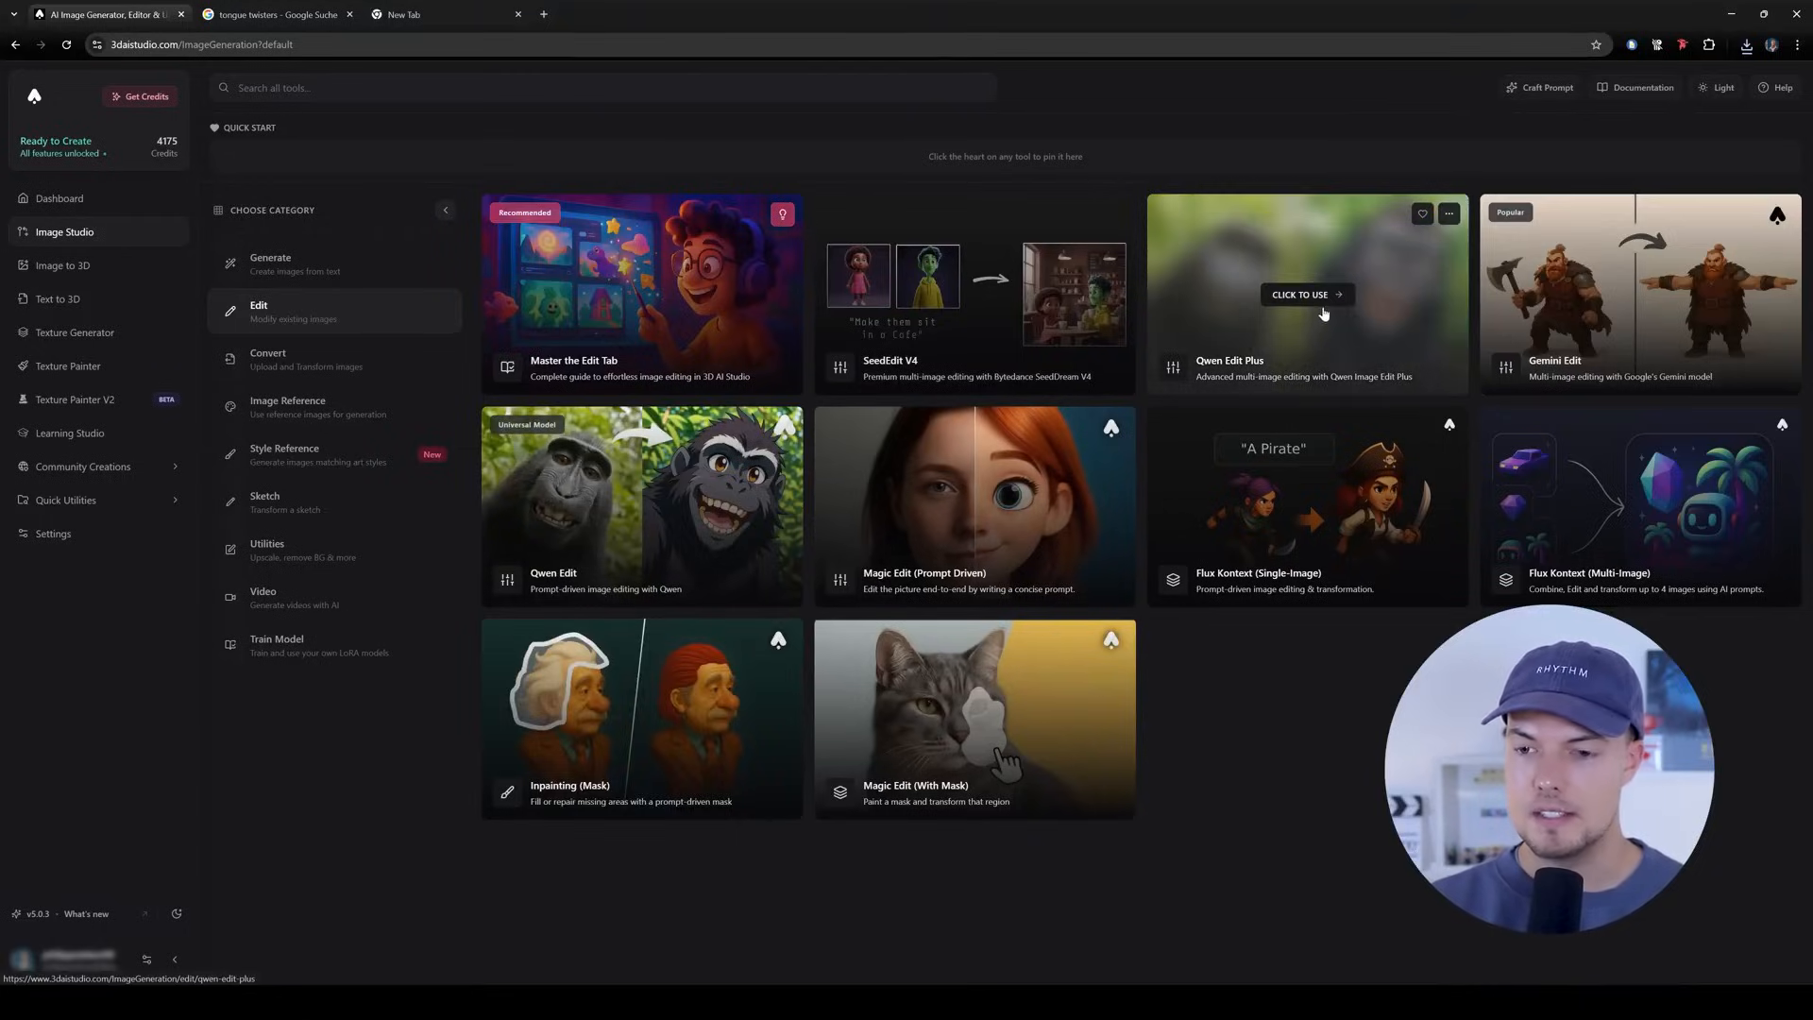
pyautogui.click(1323, 302)
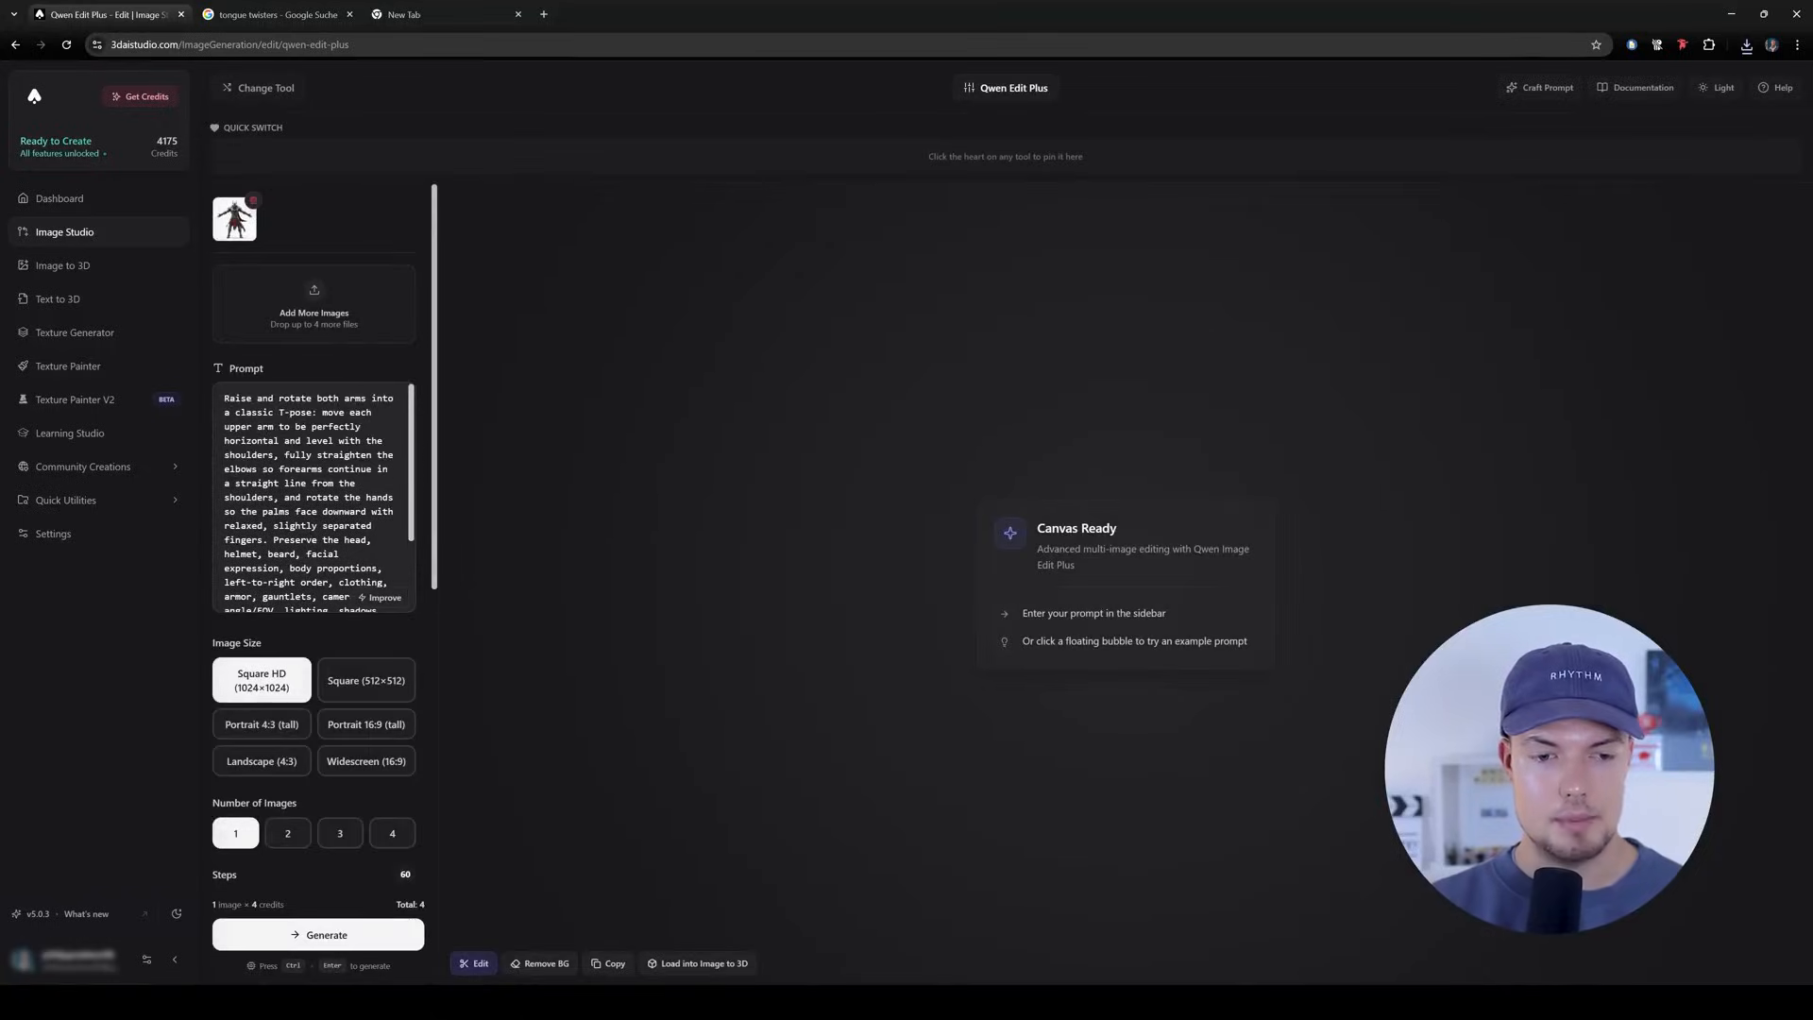
pyautogui.scroll(-2, 314, 497)
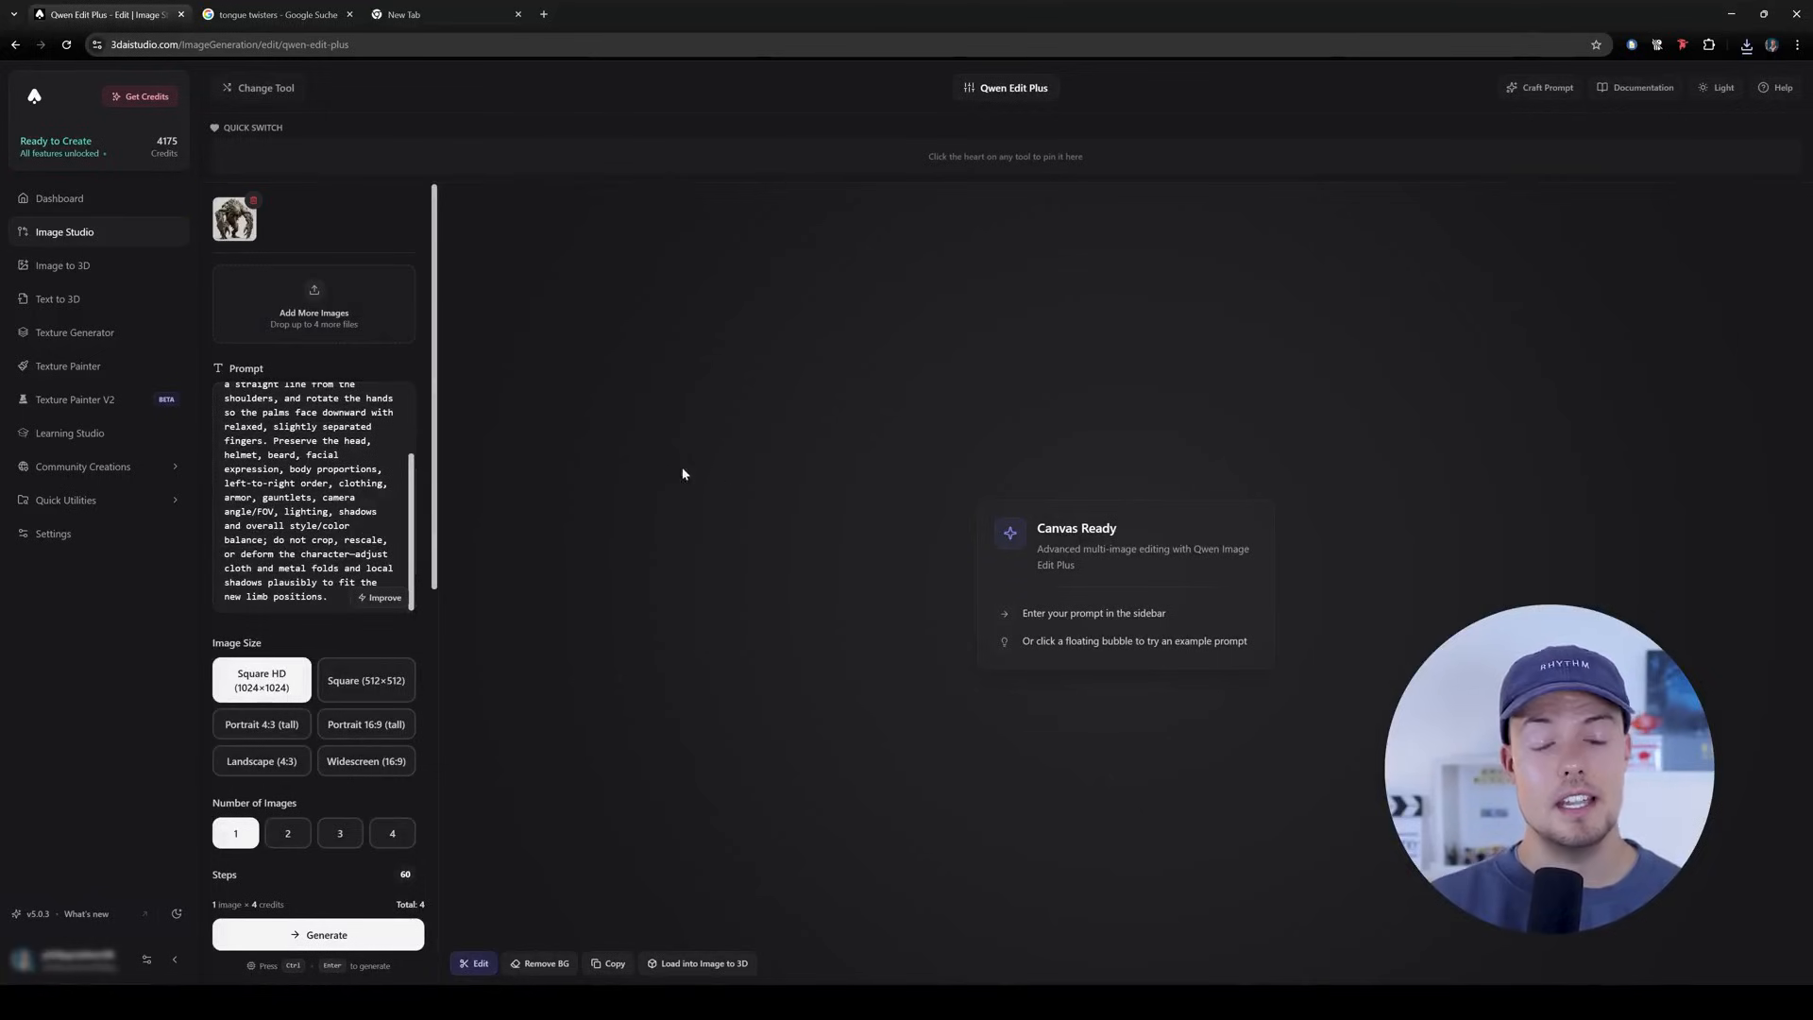
pyautogui.scroll(2, 313, 498)
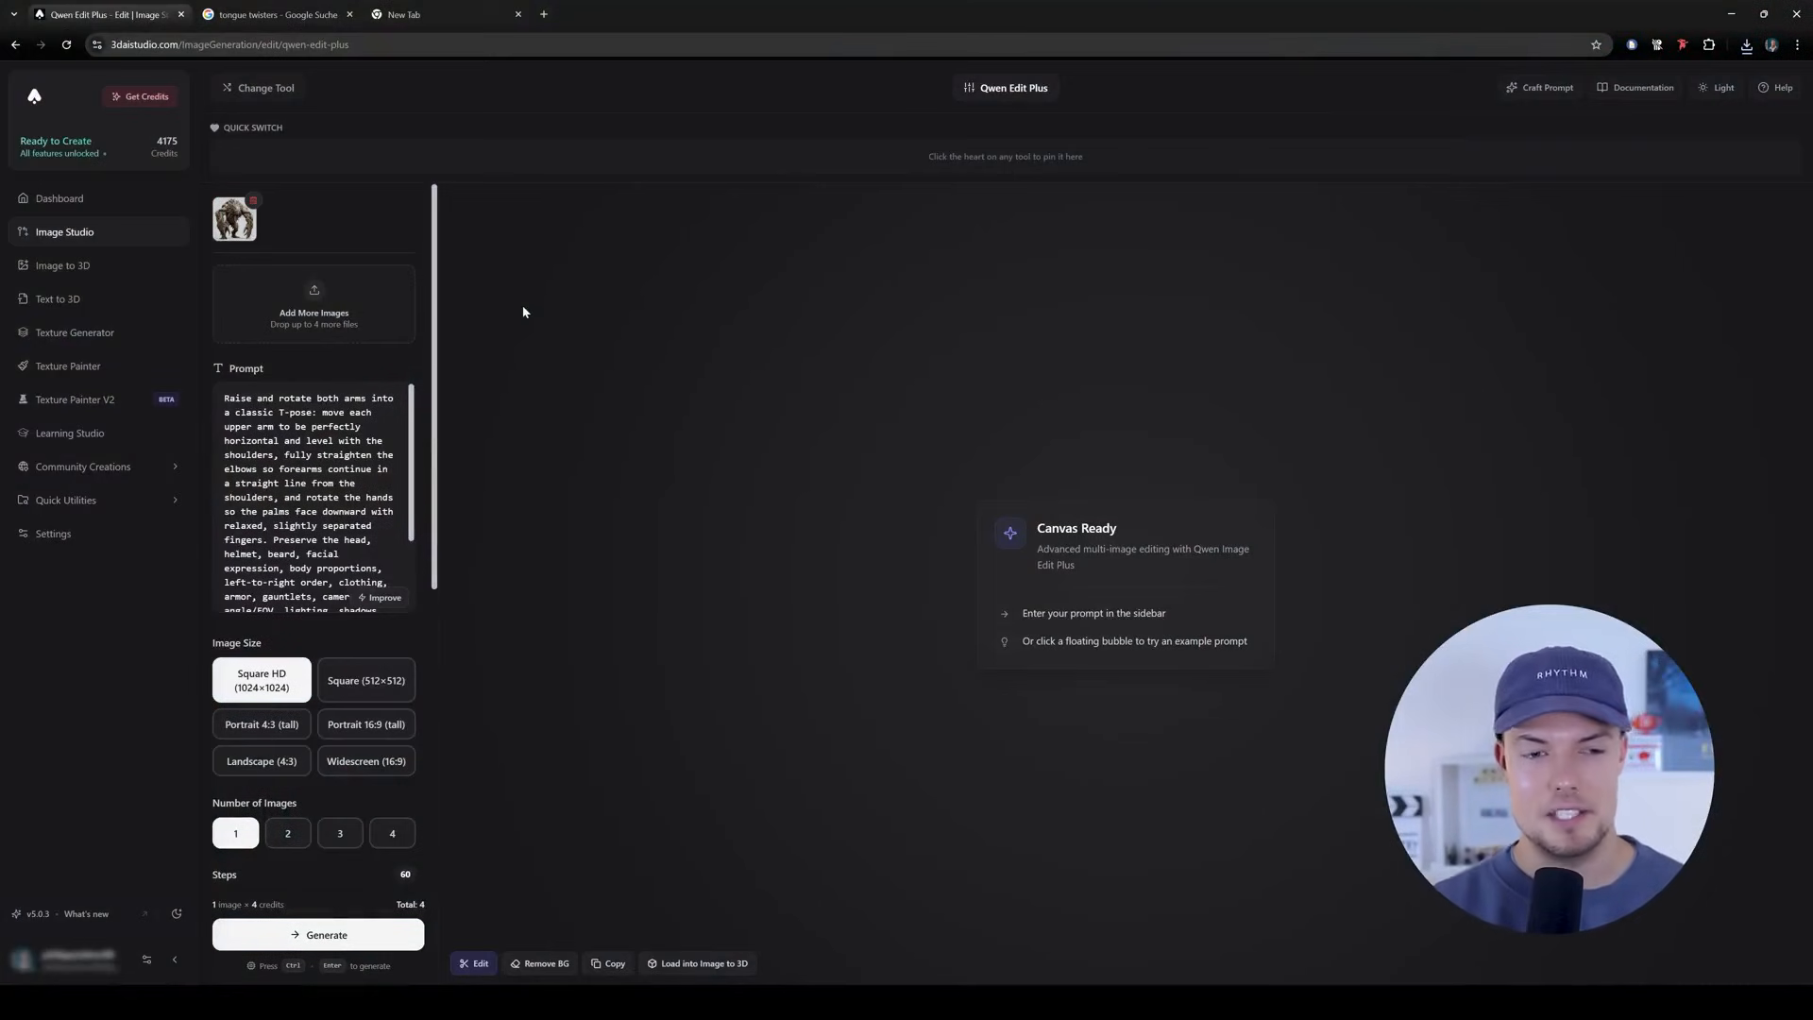
# Upscale the creature image with the Upscale (Clarity) utility, replacing the preloaded source image with it.
pyautogui.click(130, 229)
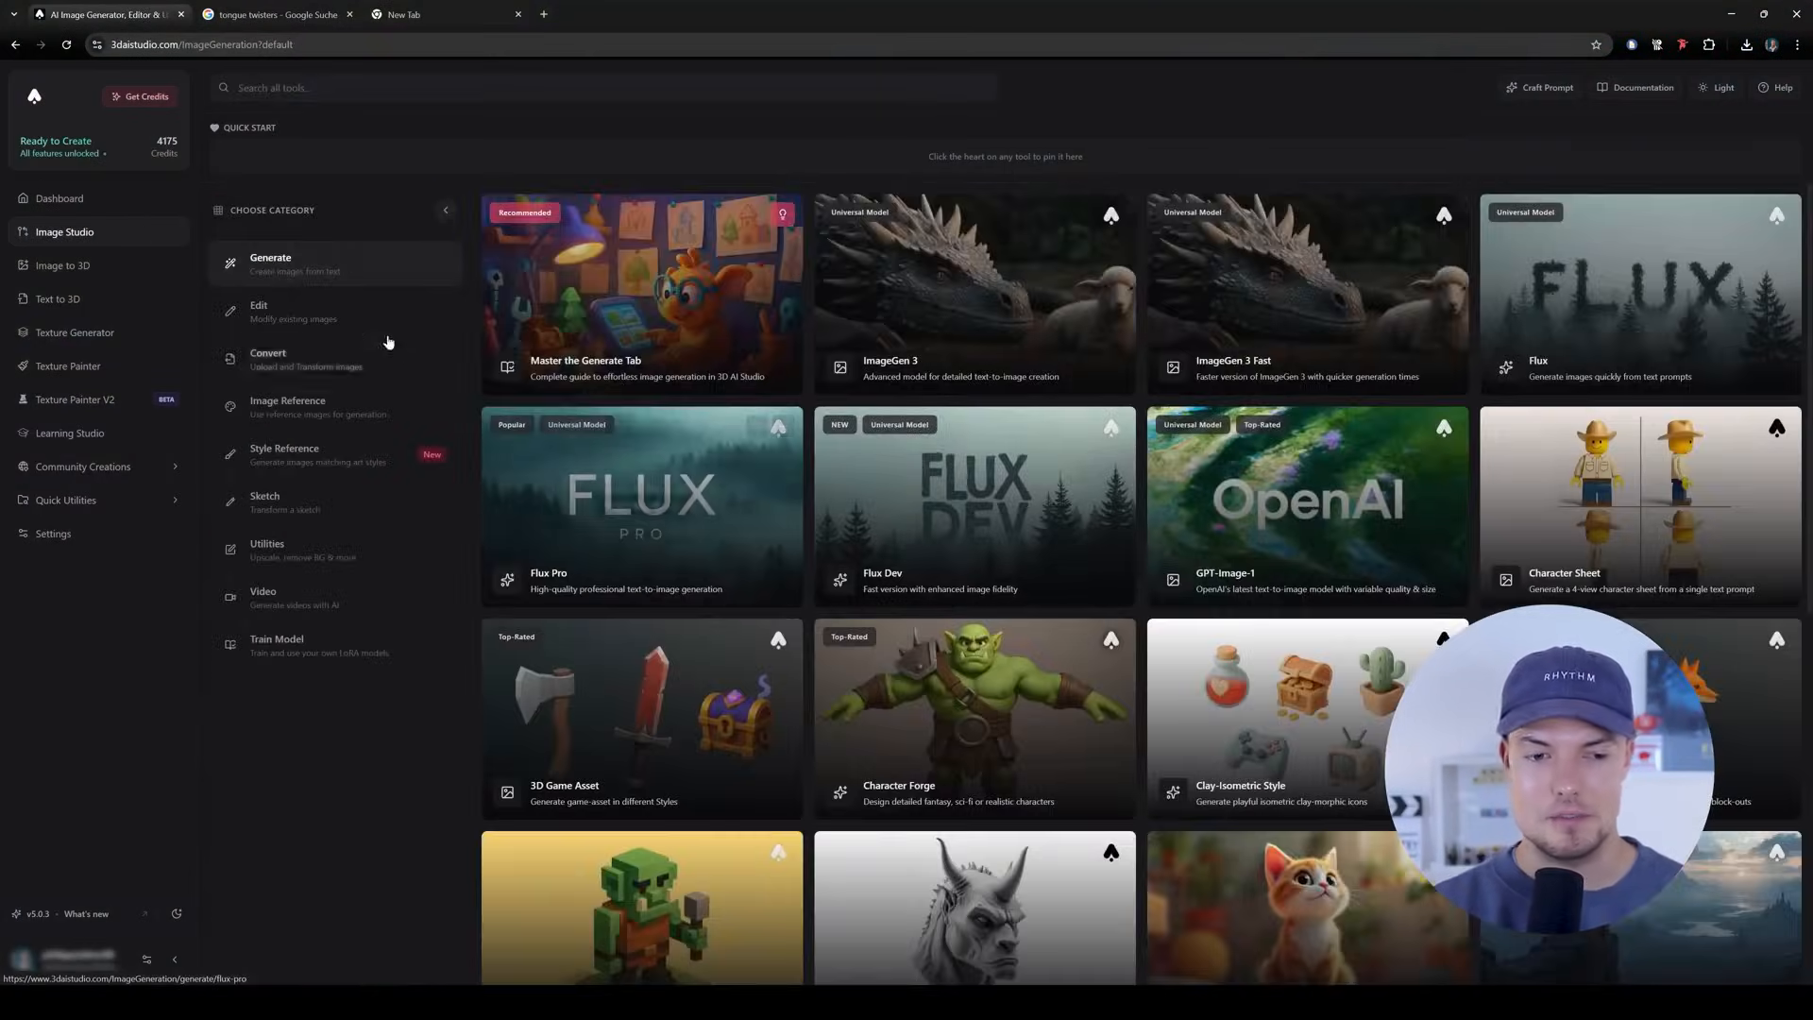
pyautogui.click(424, 302)
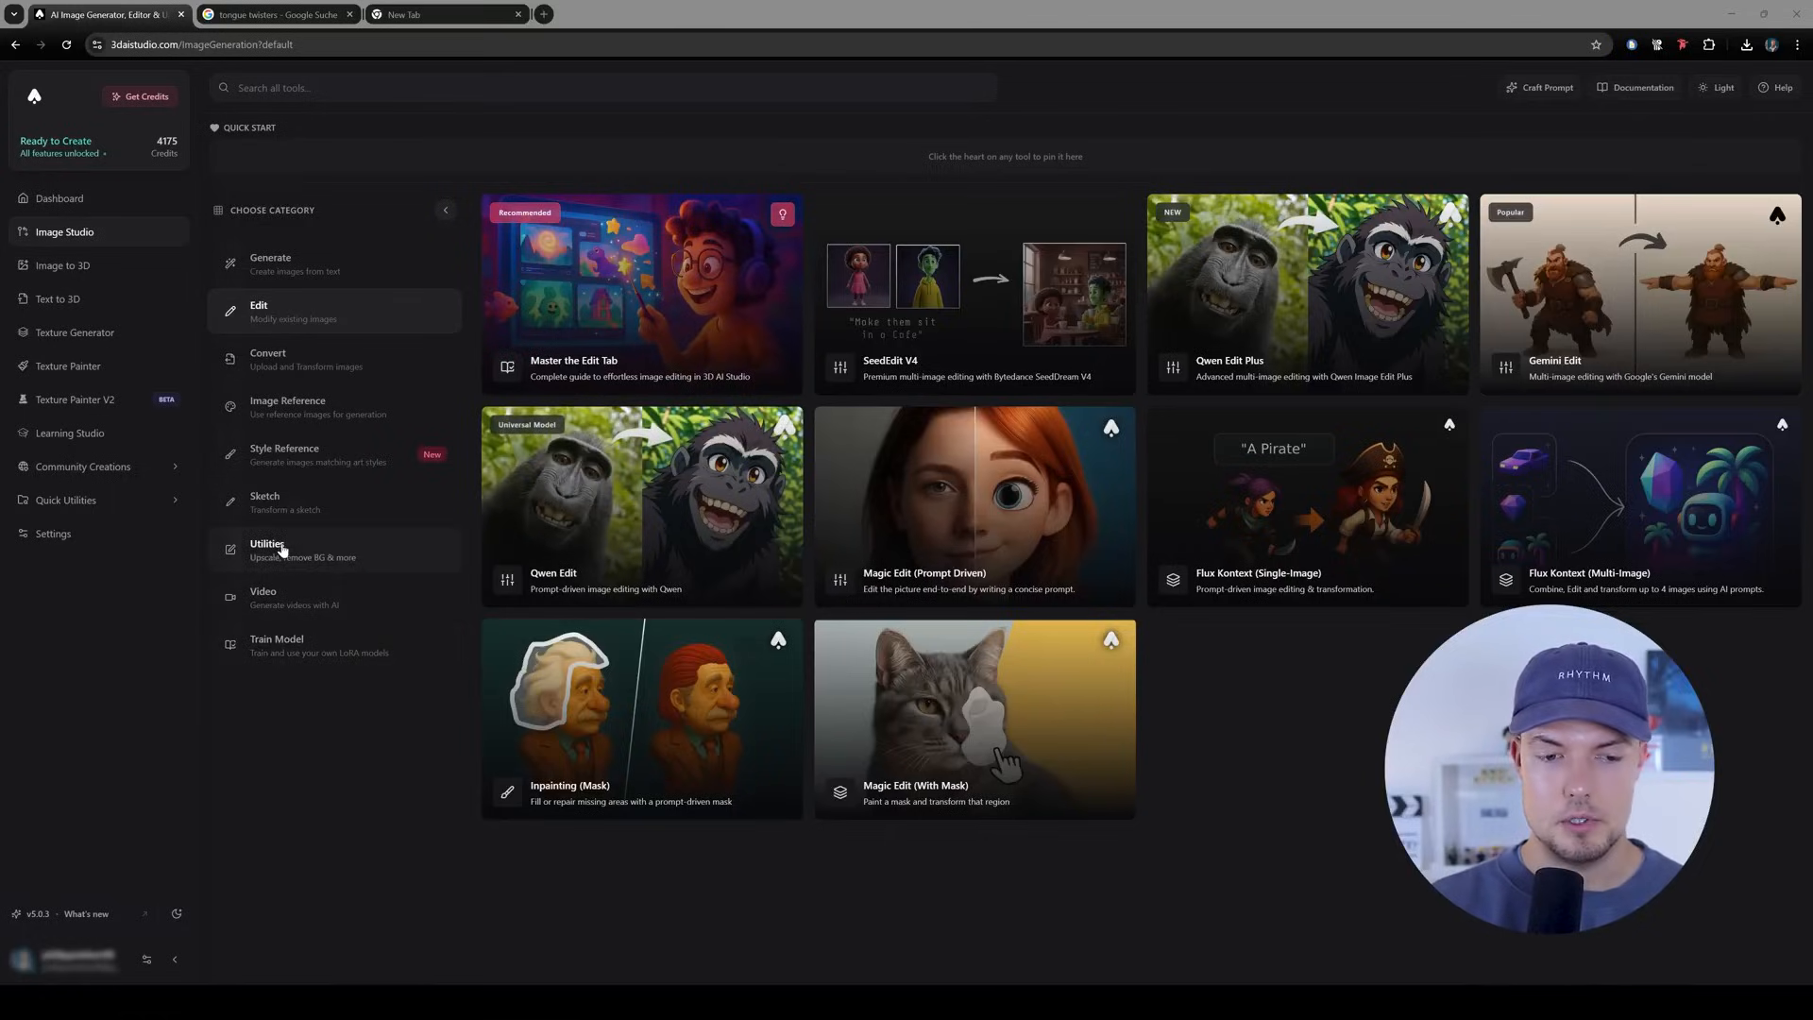
pyautogui.click(353, 552)
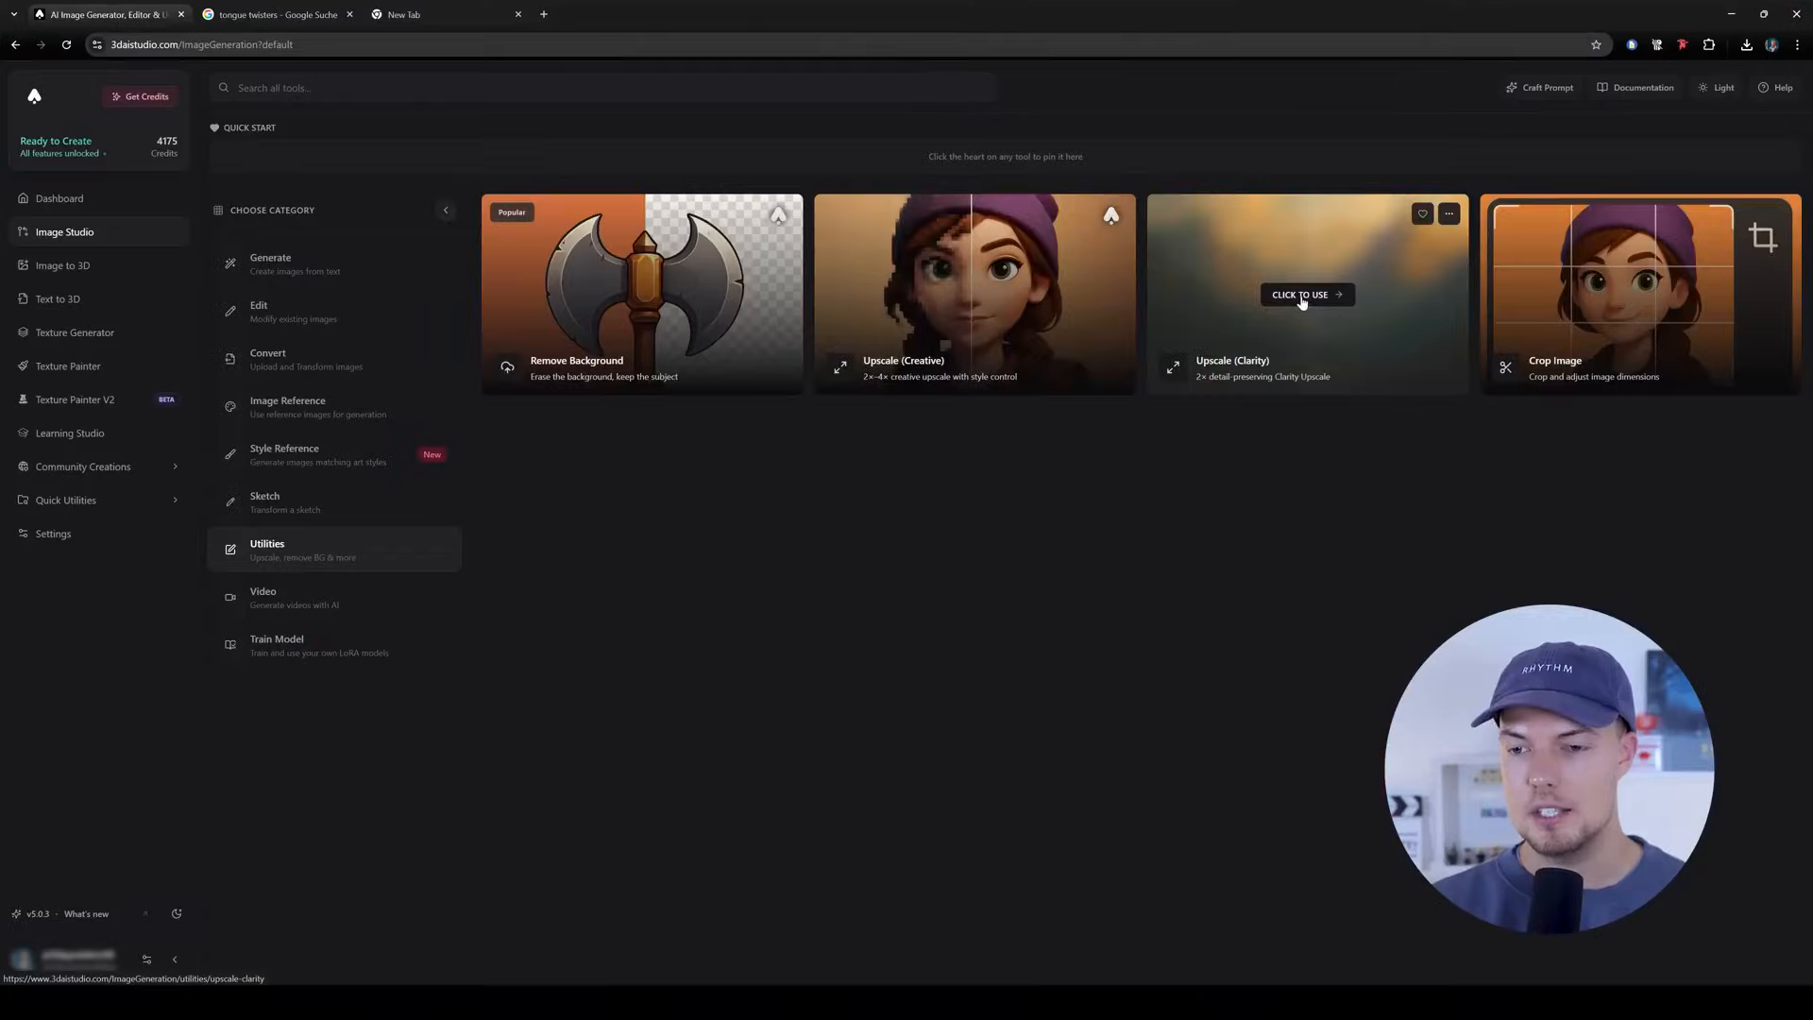
pyautogui.click(1300, 295)
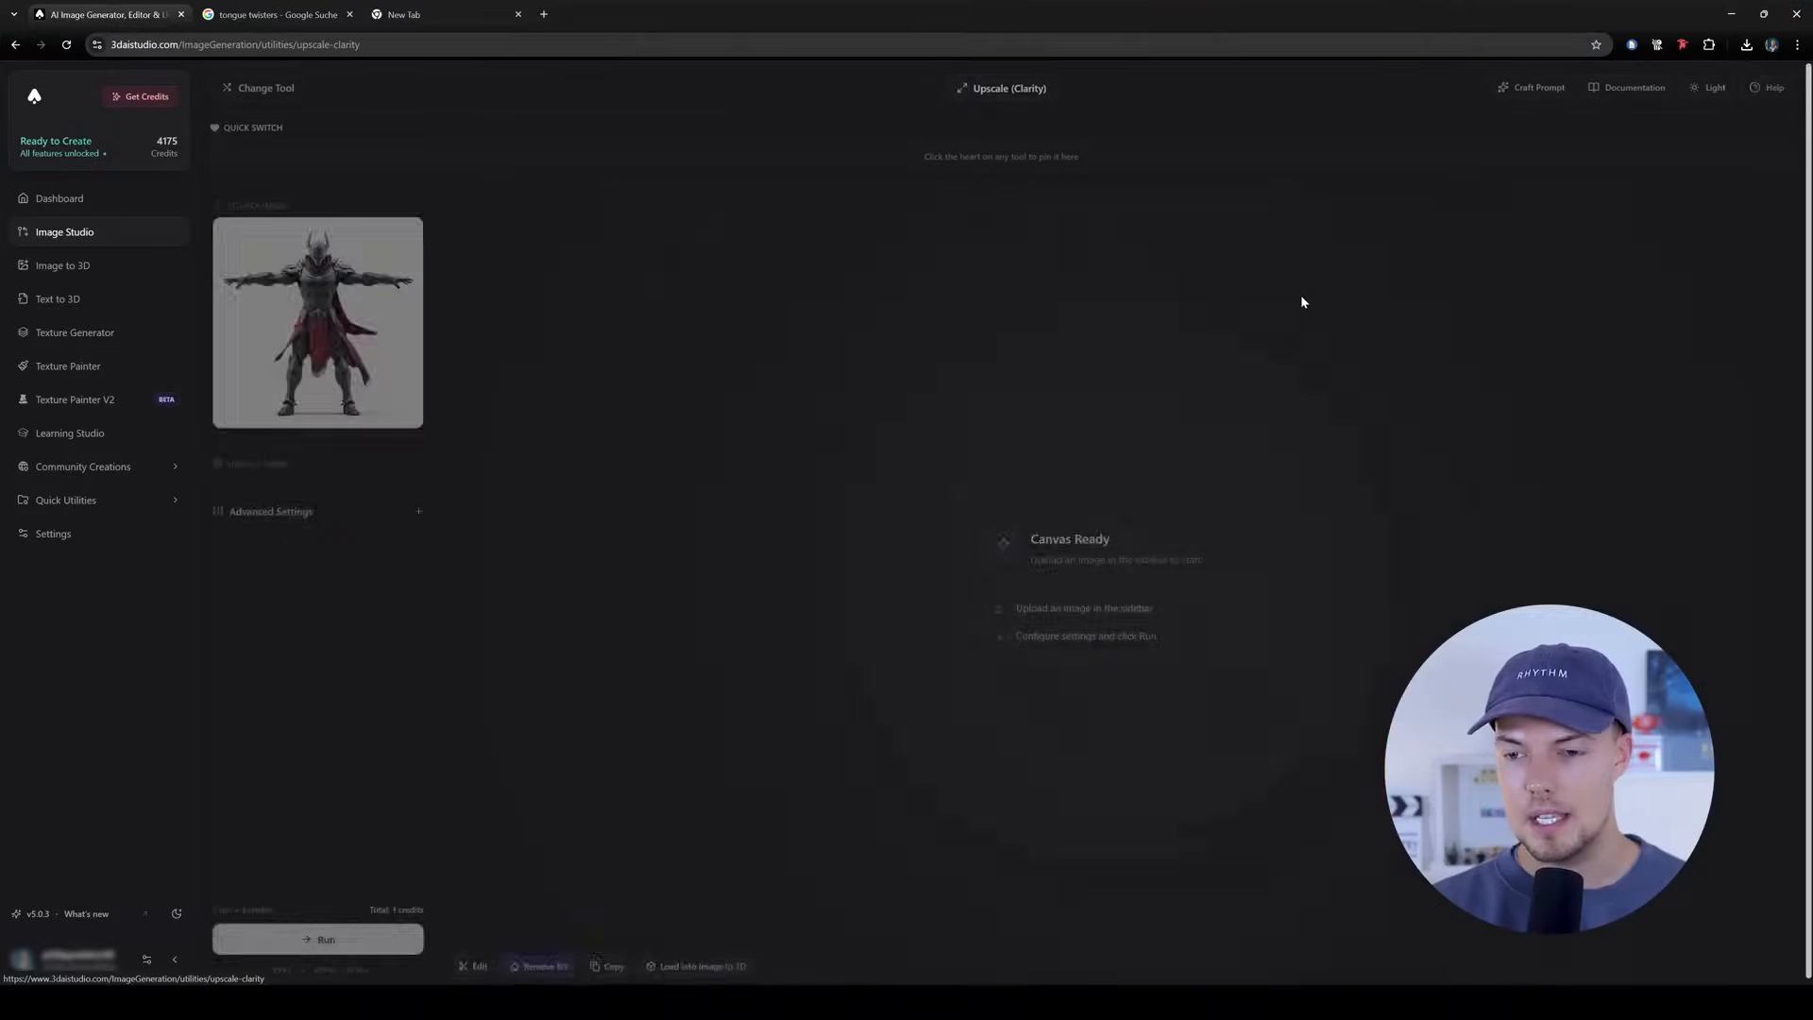
pyautogui.click(416, 232)
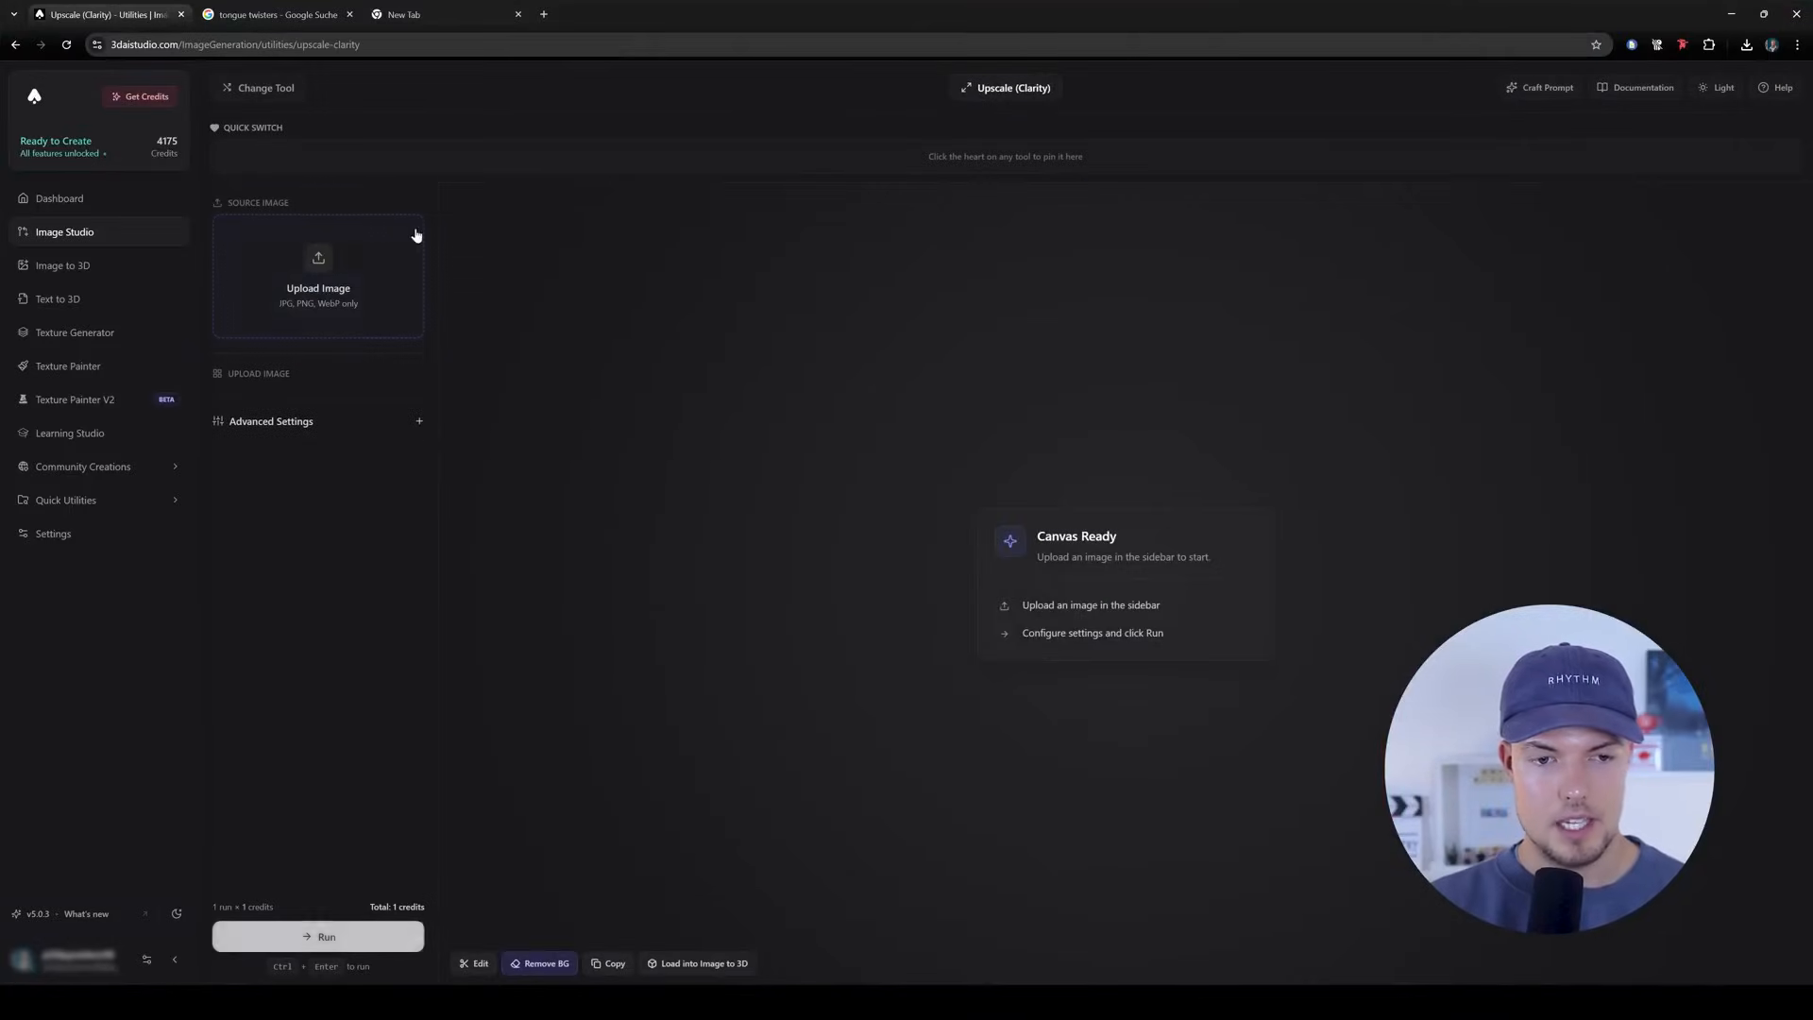
pyautogui.click(380, 268)
pyautogui.doubleClick(281, 156)
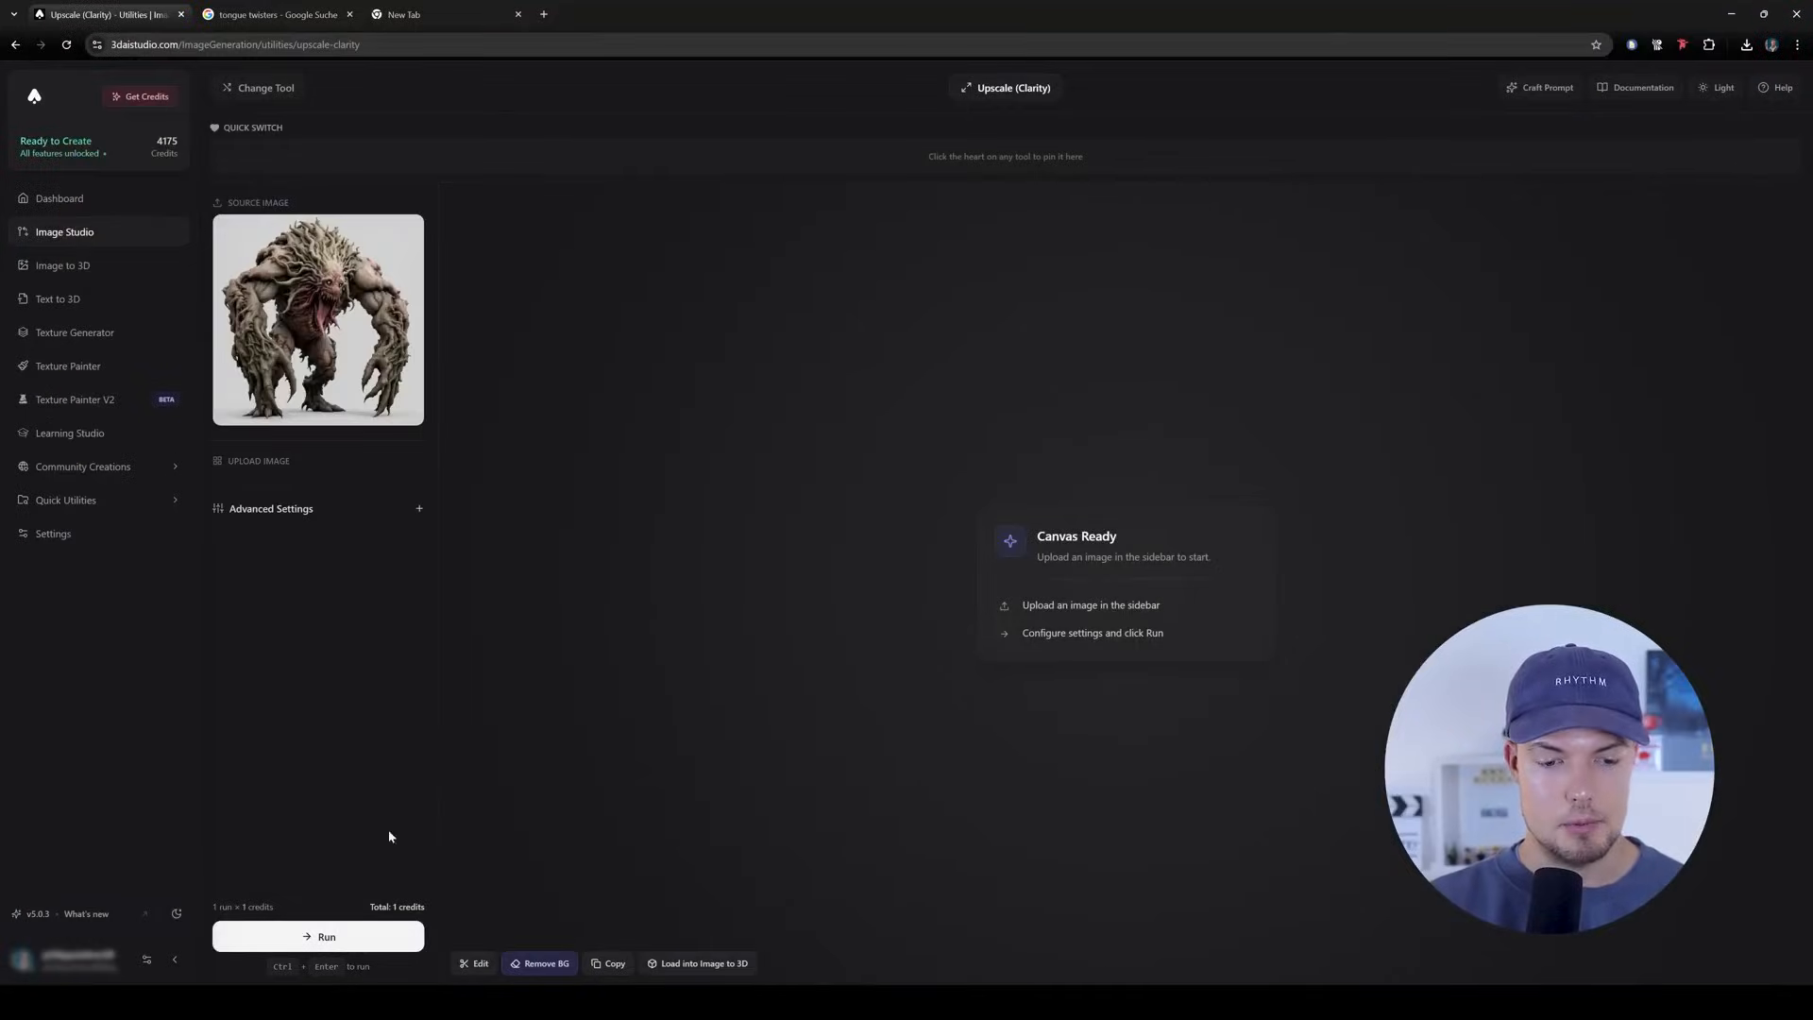
pyautogui.click(321, 938)
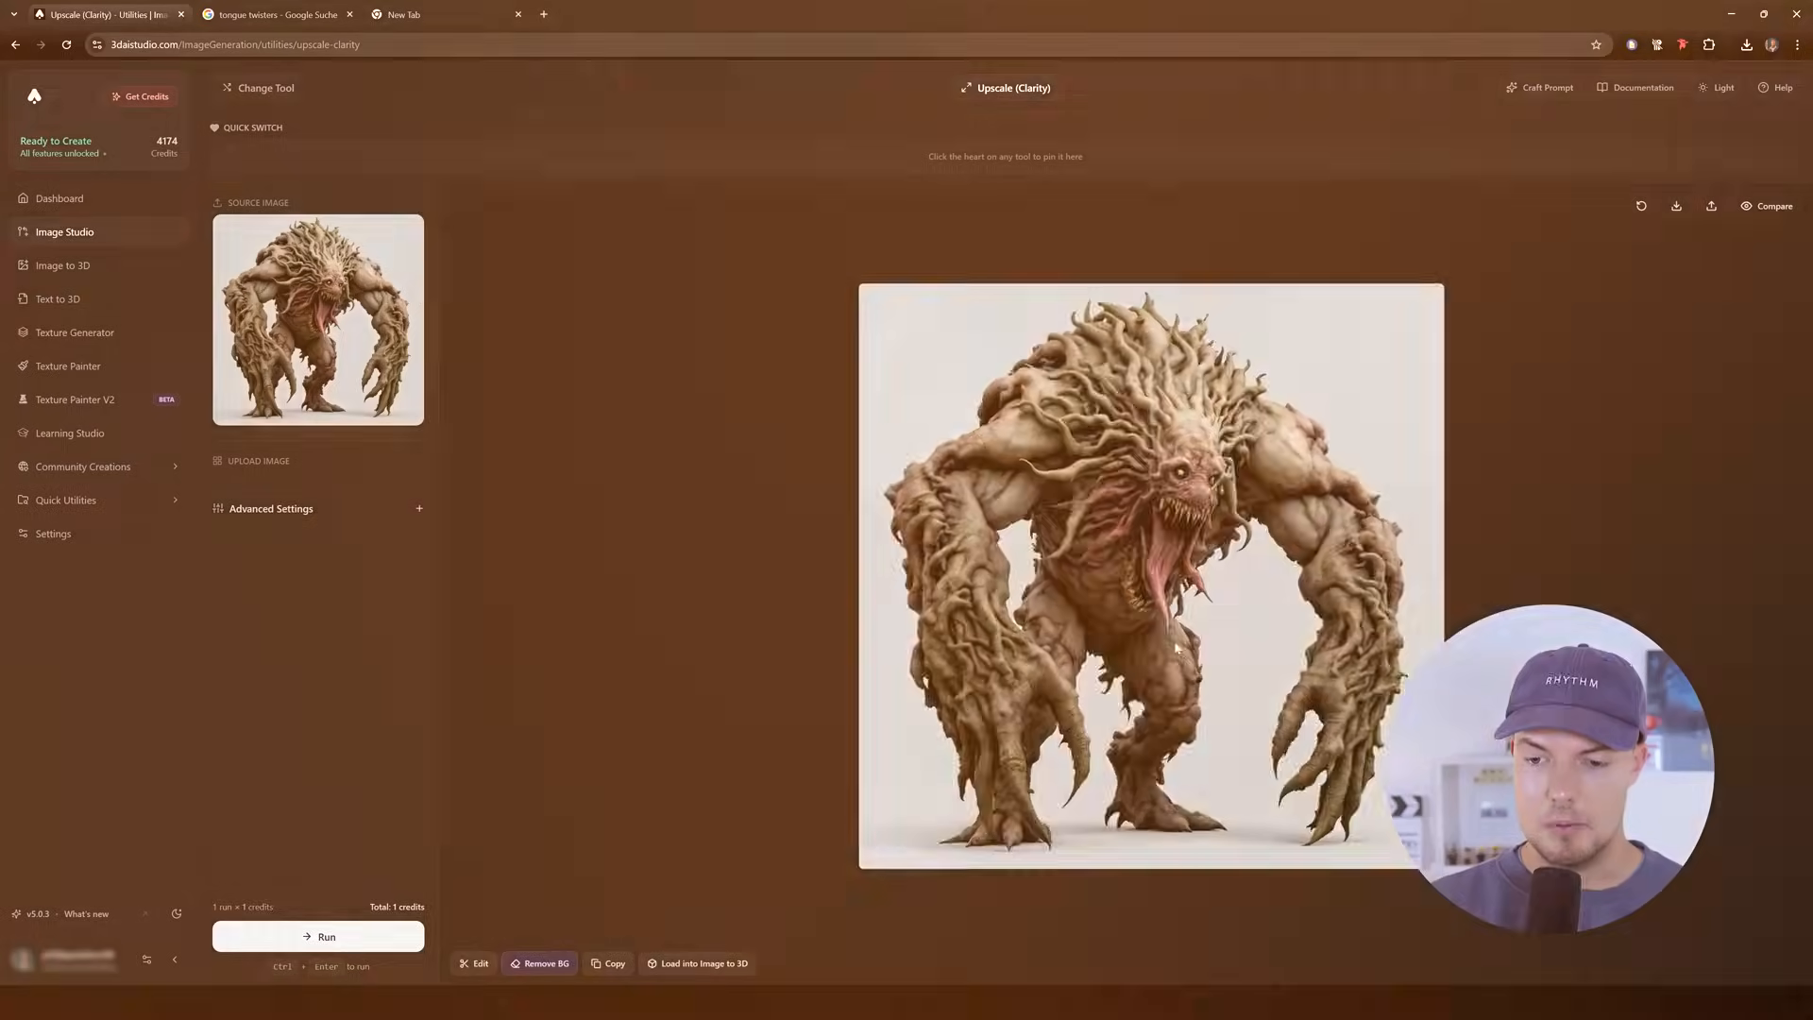
# Inspect the detail of the upscaled creature image up close and at full view.
pyautogui.scroll(5, 1275, 438)
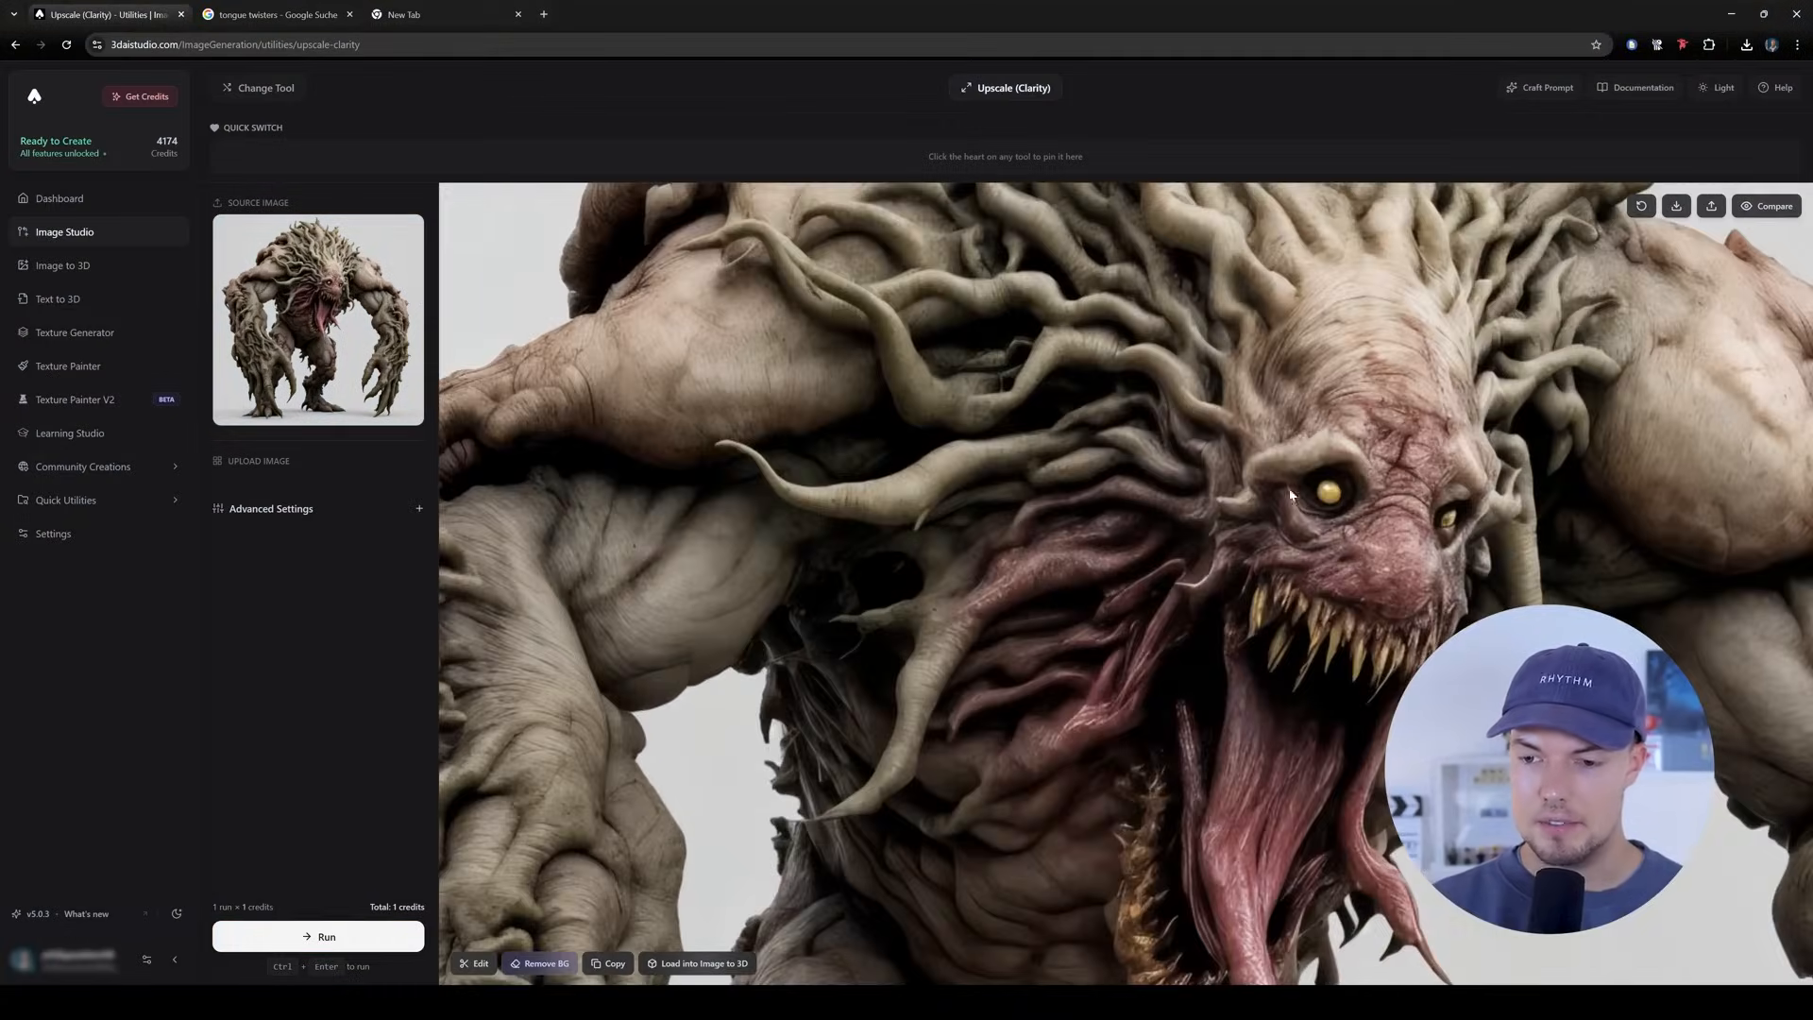
pyautogui.scroll(-5, 867, 459)
pyautogui.scroll(1, 1049, 769)
pyautogui.scroll(-1, 1017, 672)
pyautogui.scroll(-2, 982, 612)
pyautogui.scroll(1, 988, 587)
pyautogui.scroll(-1, 988, 586)
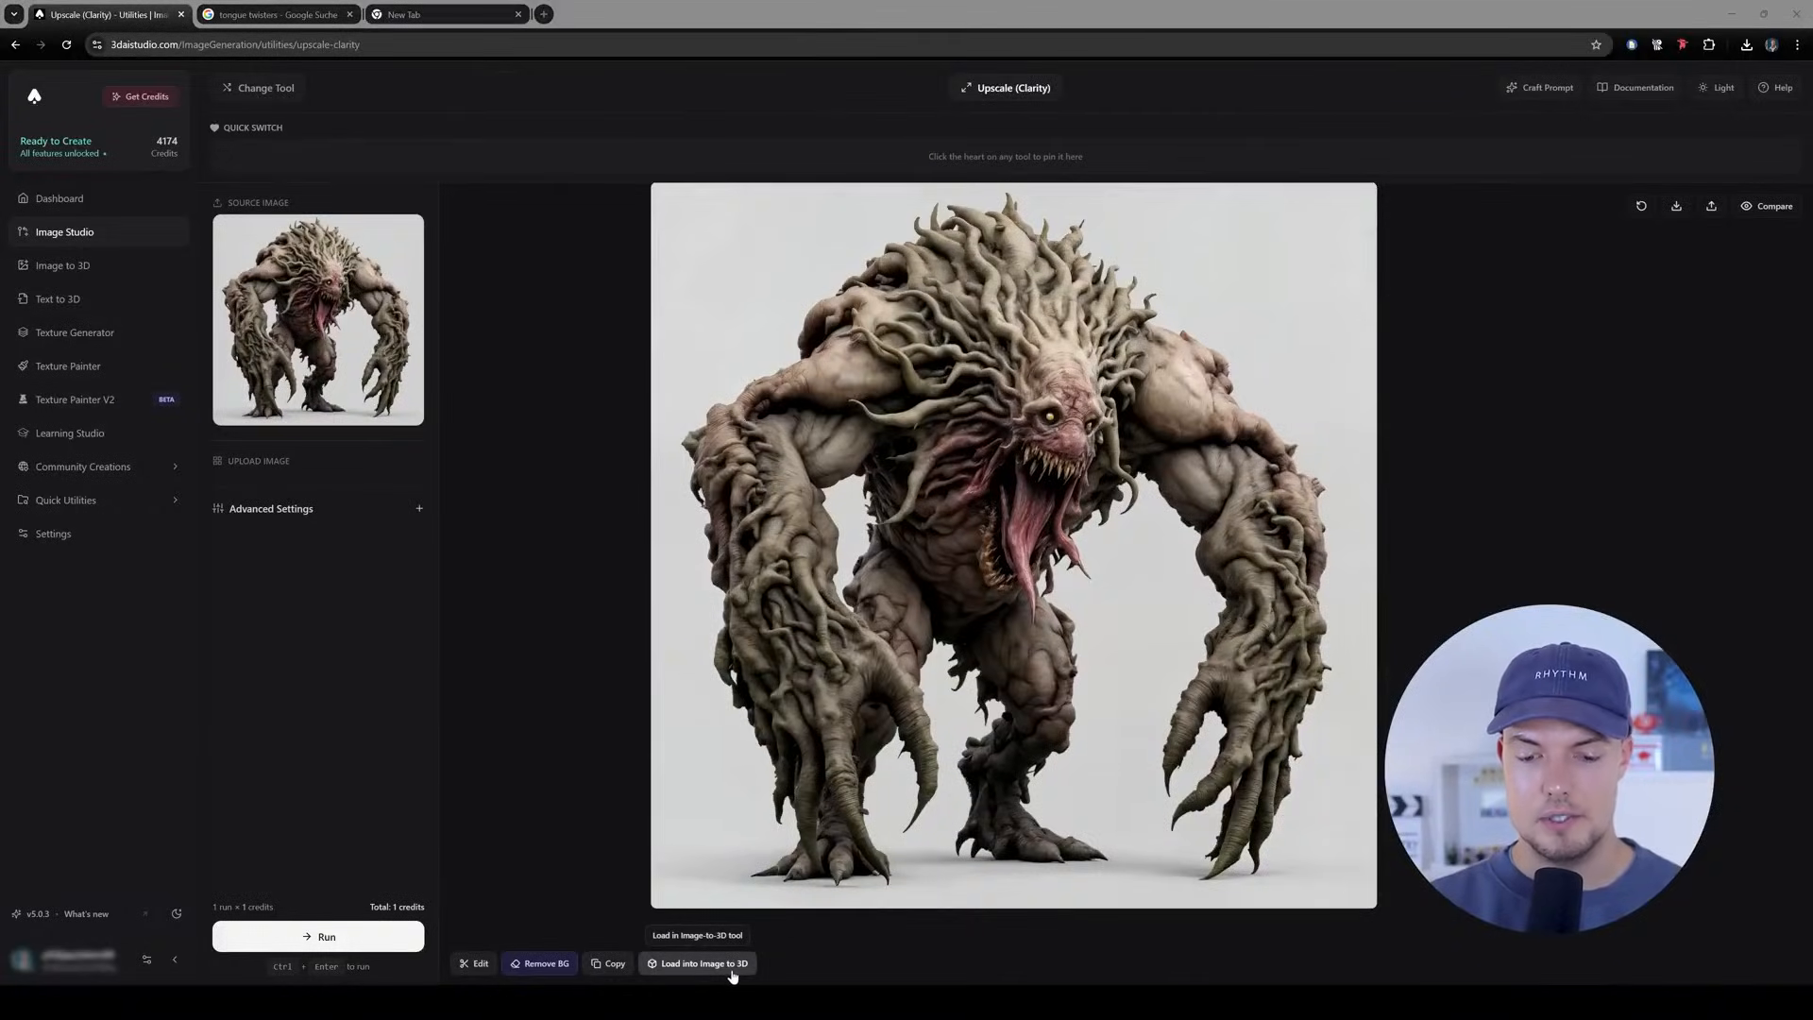
# Load the upscaled creature image into Image to 3D with the Prism 3.0 model and set texture and geometry quality to Detailed.
pyautogui.click(732, 970)
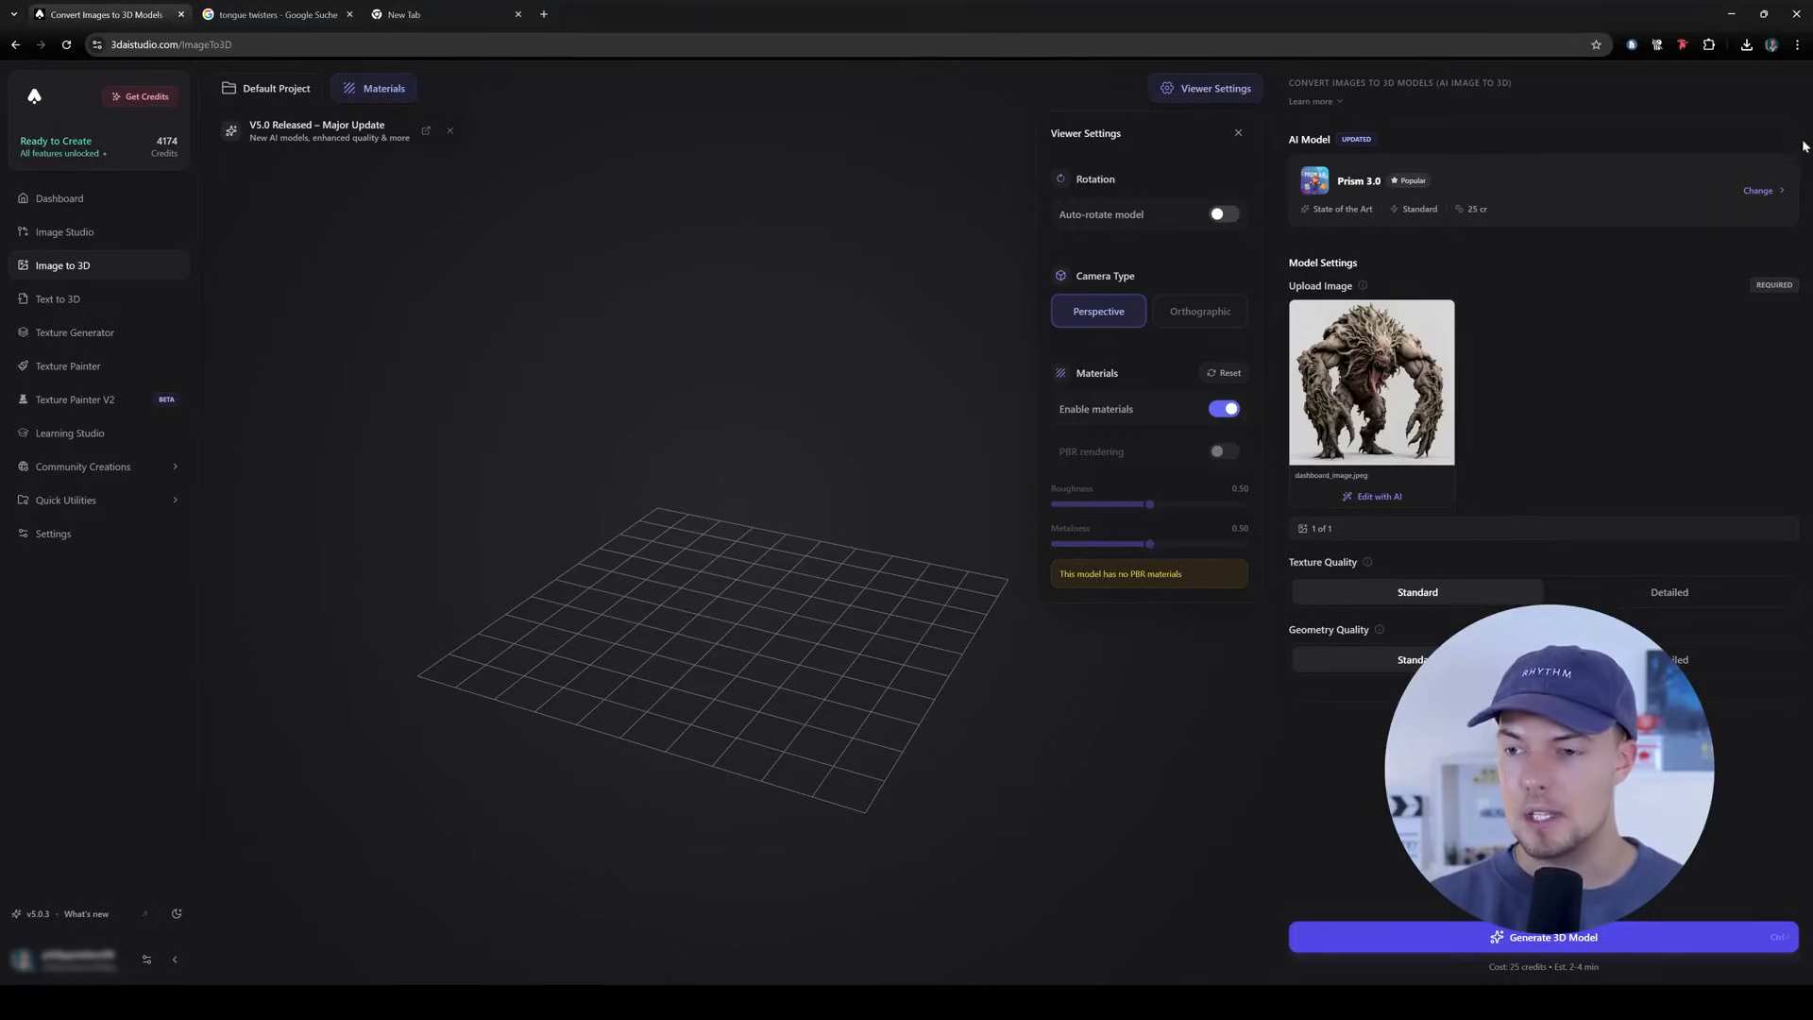
pyautogui.click(1692, 204)
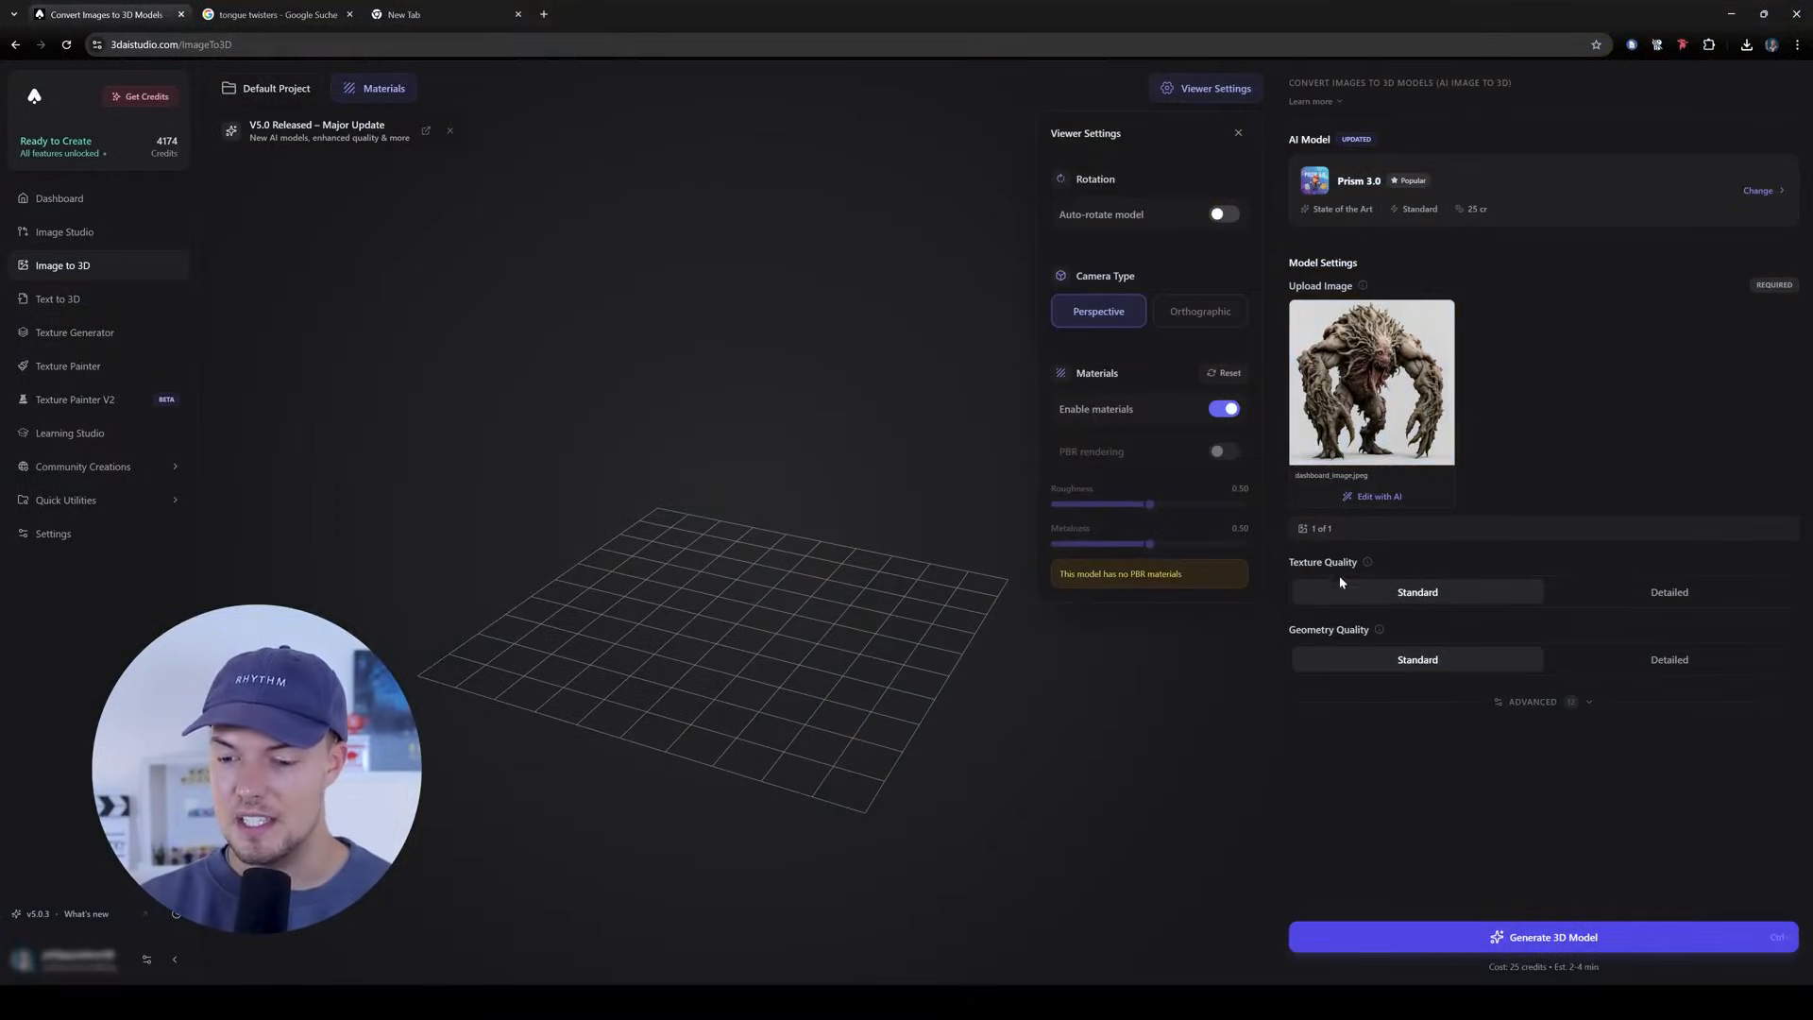
pyautogui.click(1670, 593)
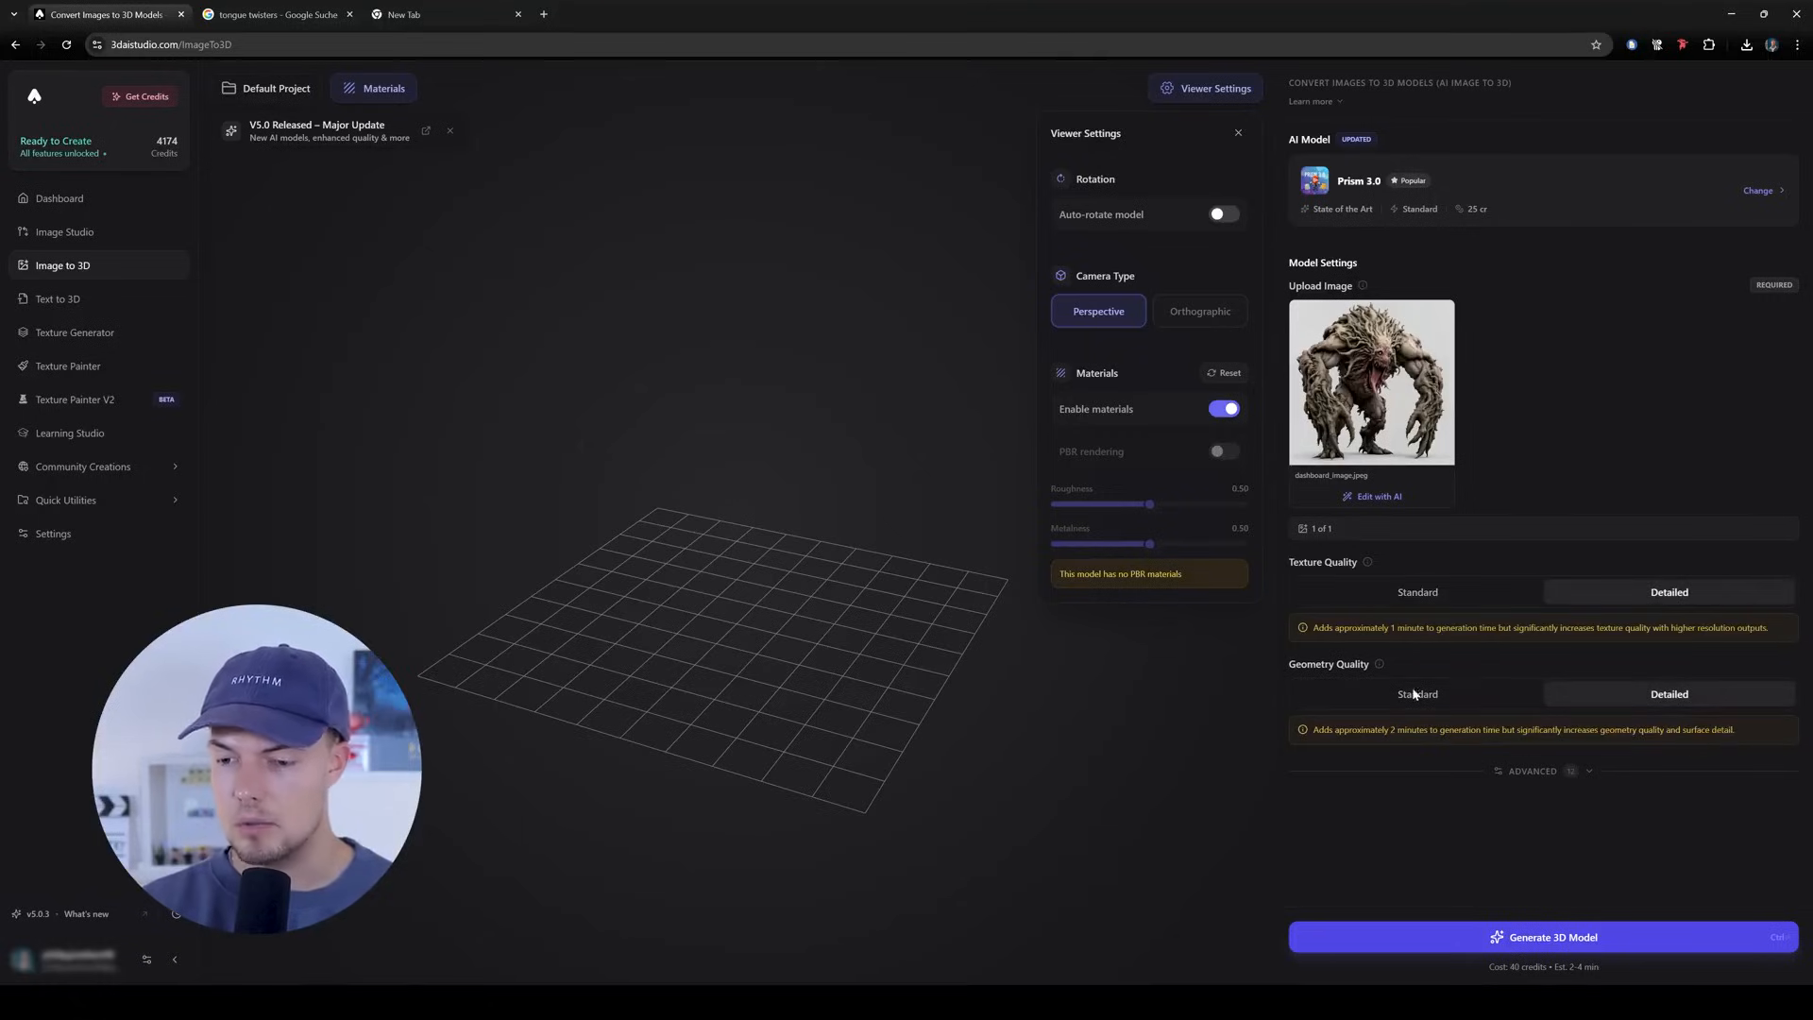
# Review the advanced model settings and generate the 3D model from the creature image.
pyautogui.click(1583, 777)
pyautogui.scroll(-7, 1549, 680)
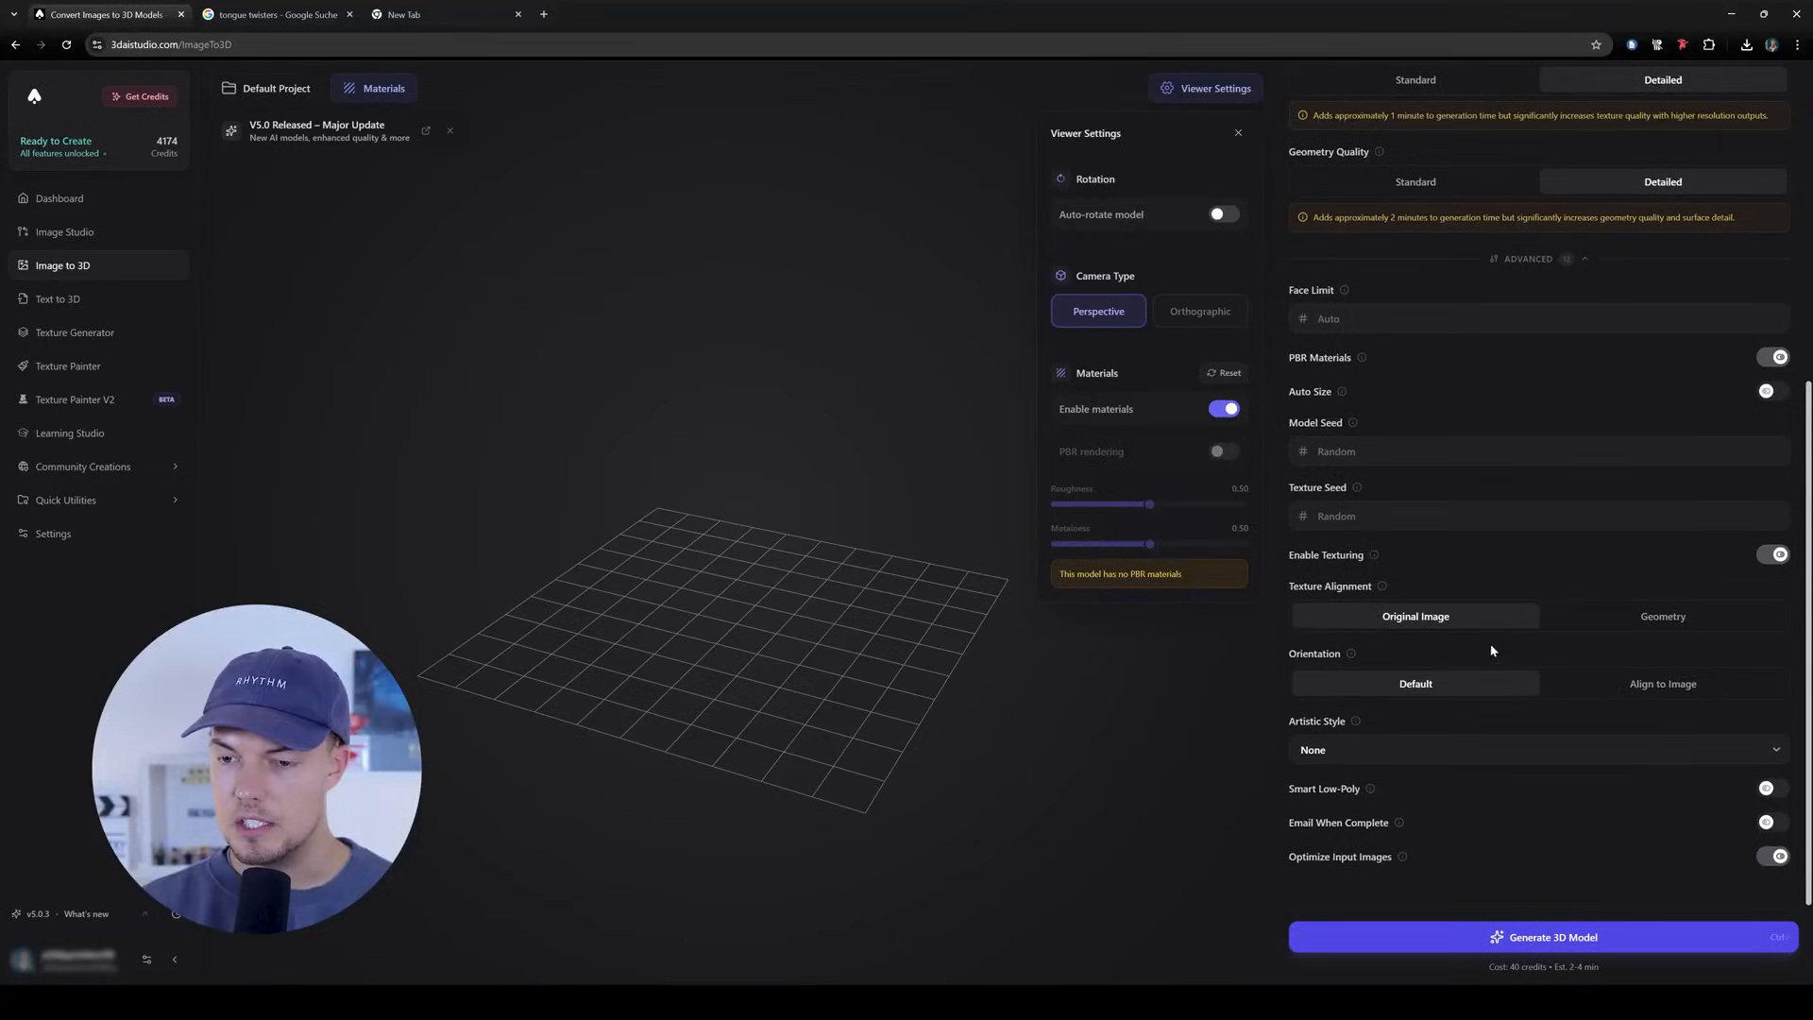
pyautogui.scroll(2, 1522, 501)
pyautogui.scroll(-3, 1559, 625)
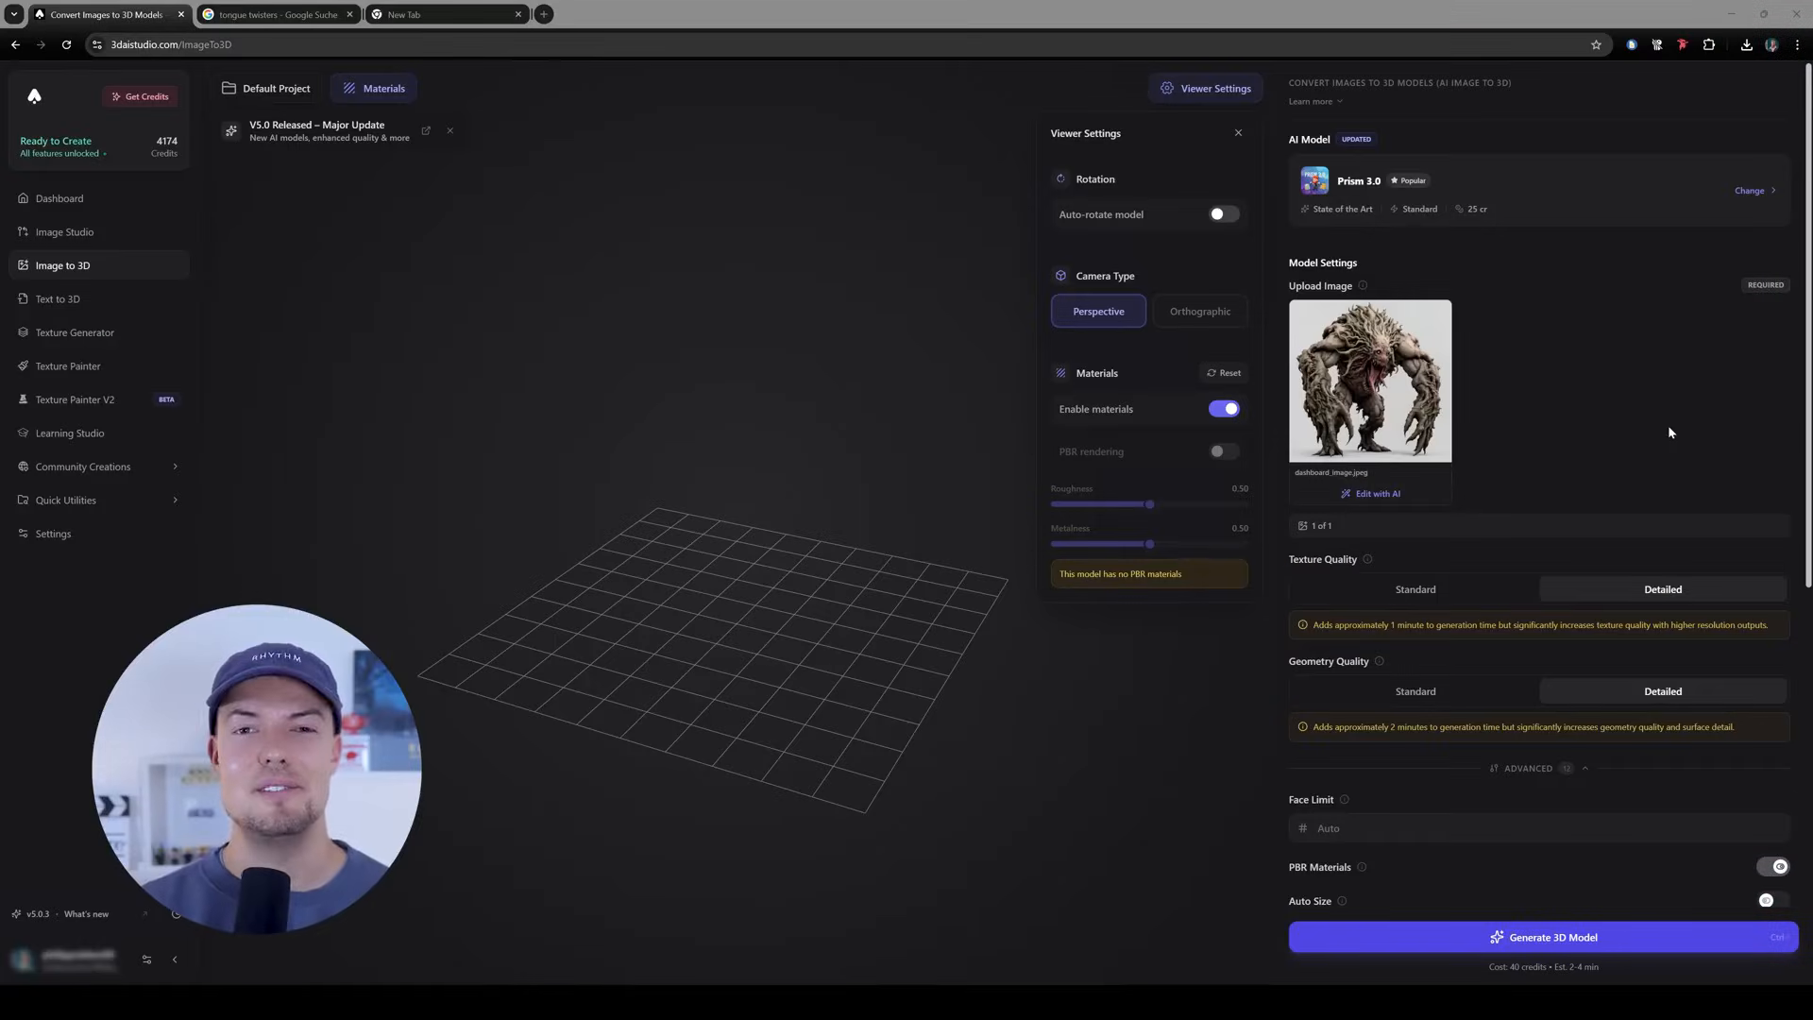
pyautogui.click(1559, 938)
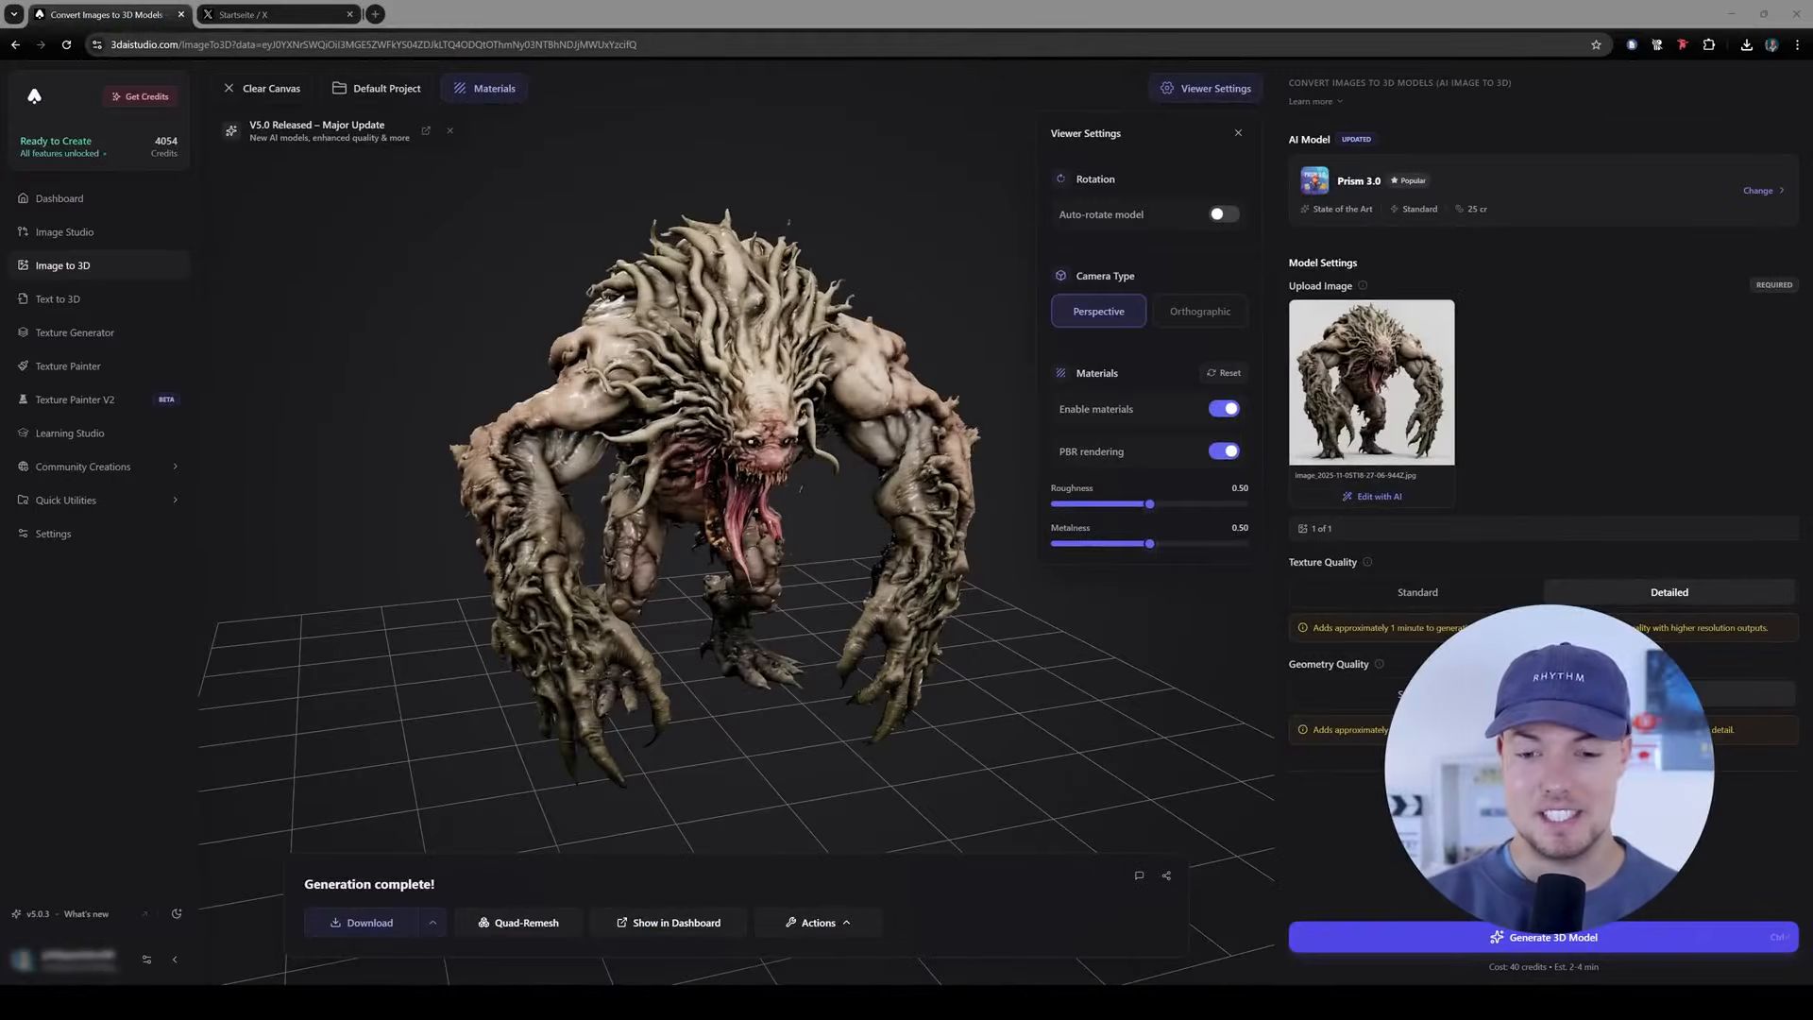
# Set the generated creature's viewer roughness to 0.73 and turn off its materials to show the bare geometry.
pyautogui.moveTo(661, 517)
pyautogui.mouseDown()
pyautogui.moveTo(557, 466)
pyautogui.moveTo(693, 534)
pyautogui.moveTo(661, 501)
pyautogui.moveTo(595, 567)
pyautogui.moveTo(682, 529)
pyautogui.moveTo(661, 515)
pyautogui.mouseUp()
pyautogui.scroll(2, 693, 535)
pyautogui.scroll(-3, 693, 534)
pyautogui.scroll(4, 661, 500)
pyautogui.scroll(-2, 650, 512)
pyautogui.scroll(2, 661, 514)
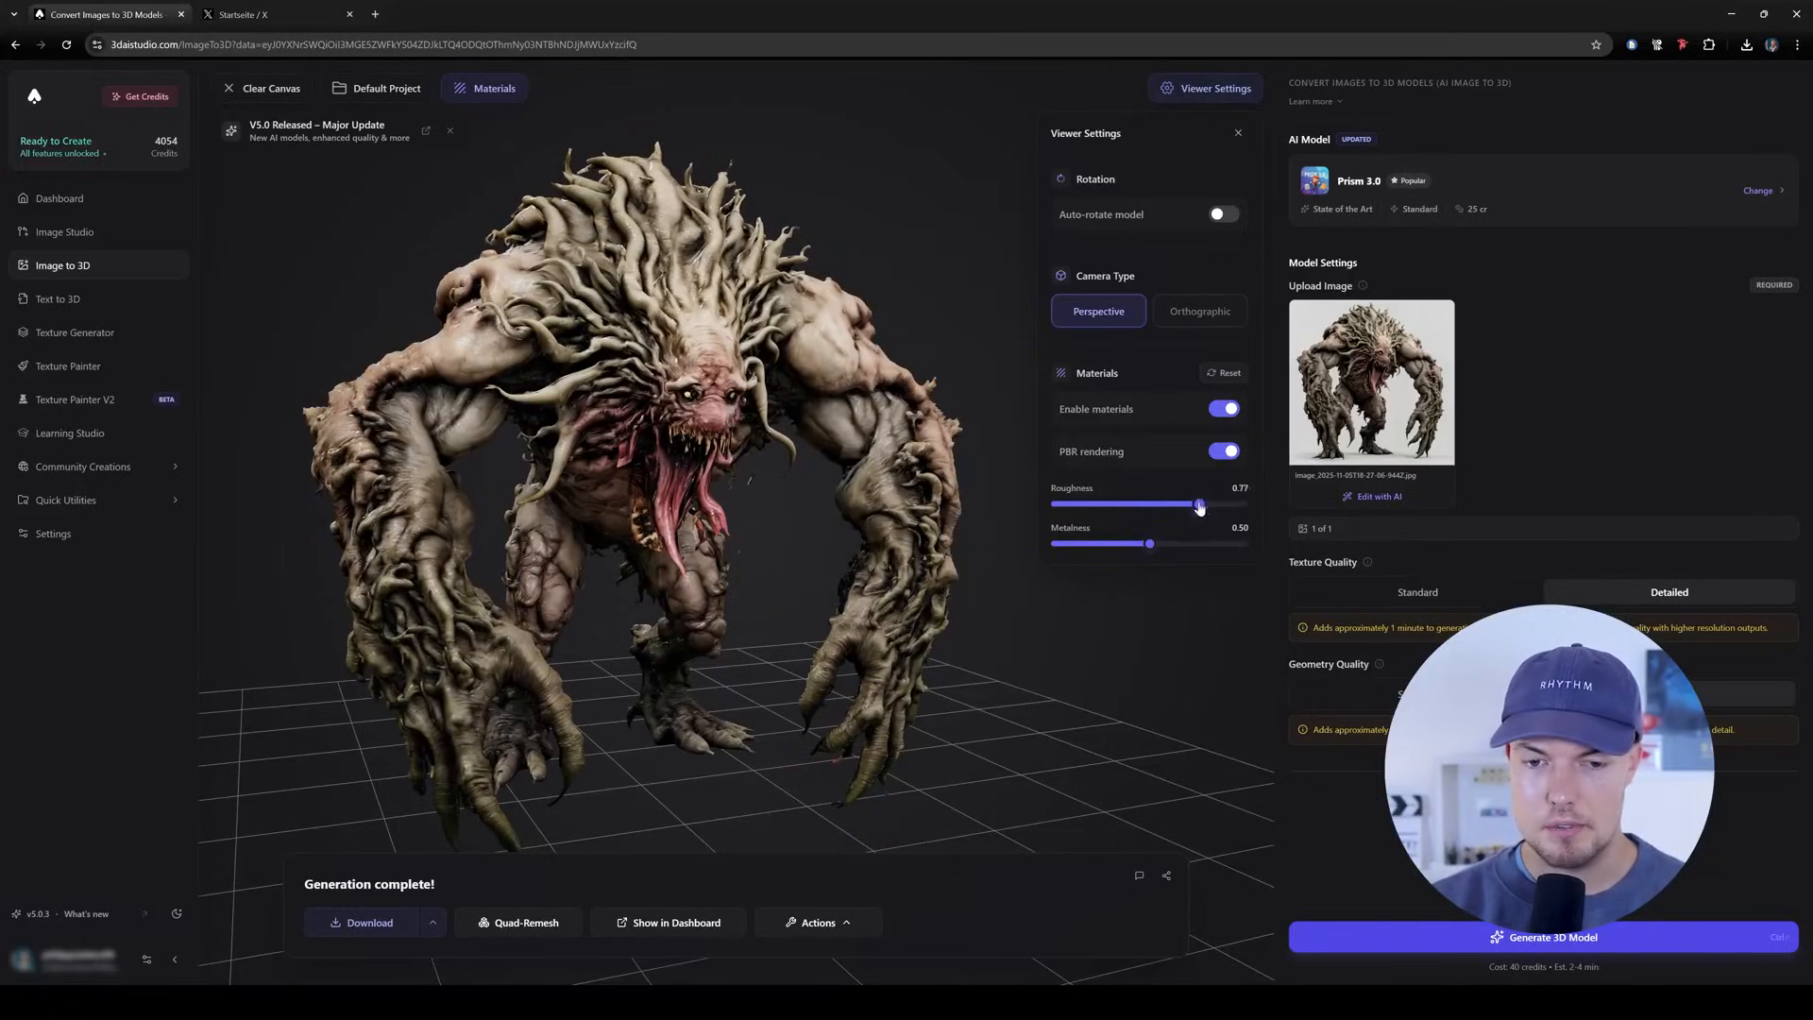
pyautogui.moveTo(1002, 529); pyautogui.dragTo(961, 526)
pyautogui.click(1224, 409)
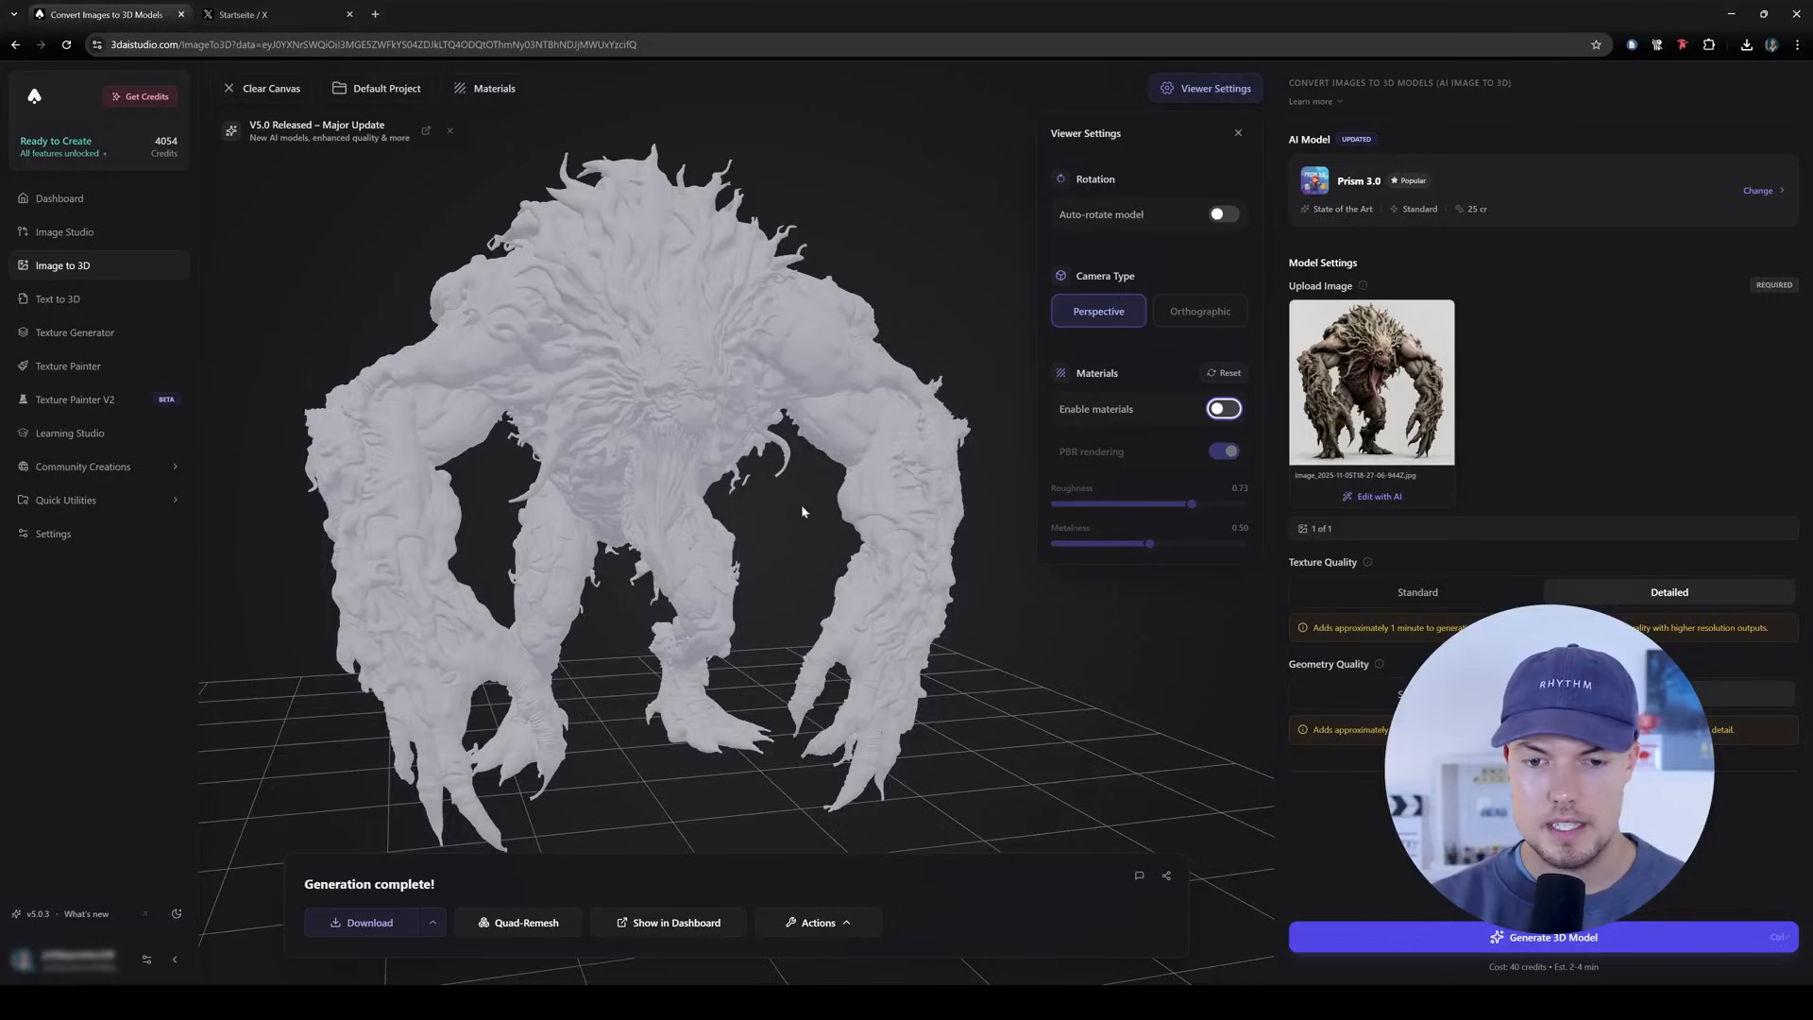
# Inspect the creature's bare geometry up close, turn its materials back on and view the textured model from another angle.
pyautogui.scroll(5, 756, 472)
pyautogui.moveTo(722, 454); pyautogui.dragTo(873, 529)
pyautogui.scroll(-3, 624, 486)
pyautogui.click(1224, 409)
pyautogui.moveTo(607, 526); pyautogui.dragTo(1212, 485)
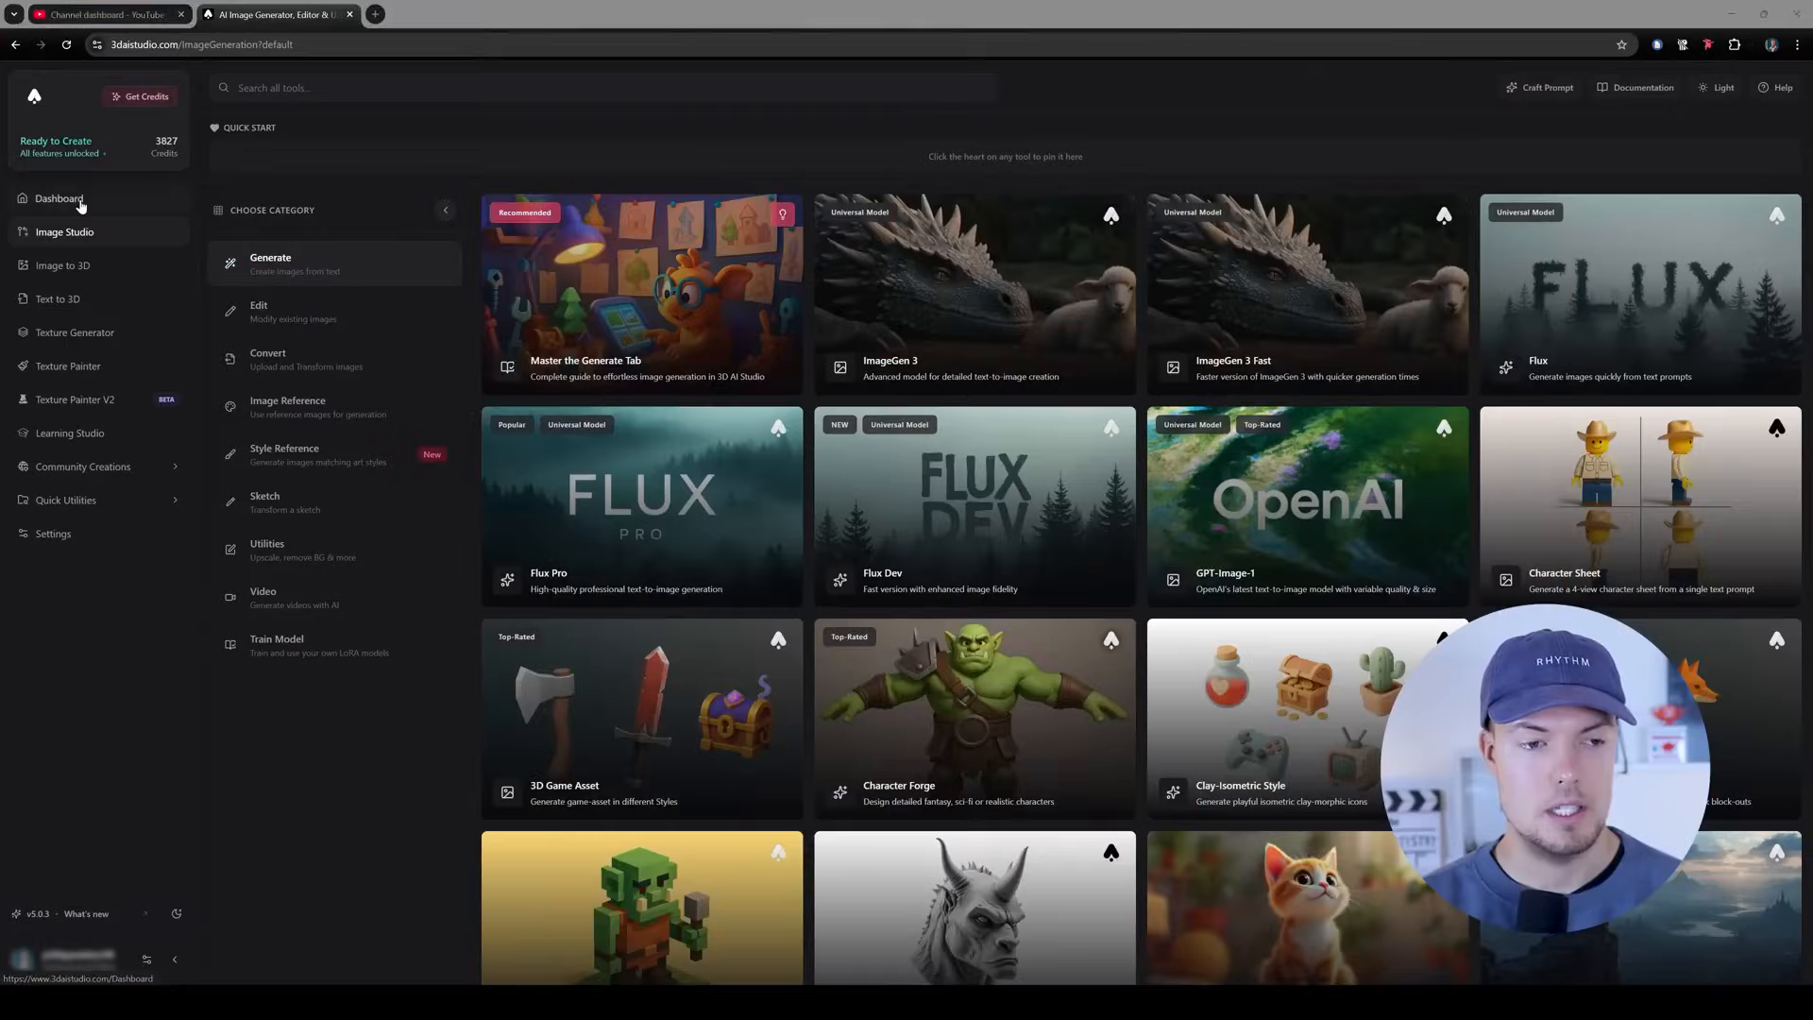
# Open the upscaled creature image from the dashboard files and download it.
pyautogui.click(79, 202)
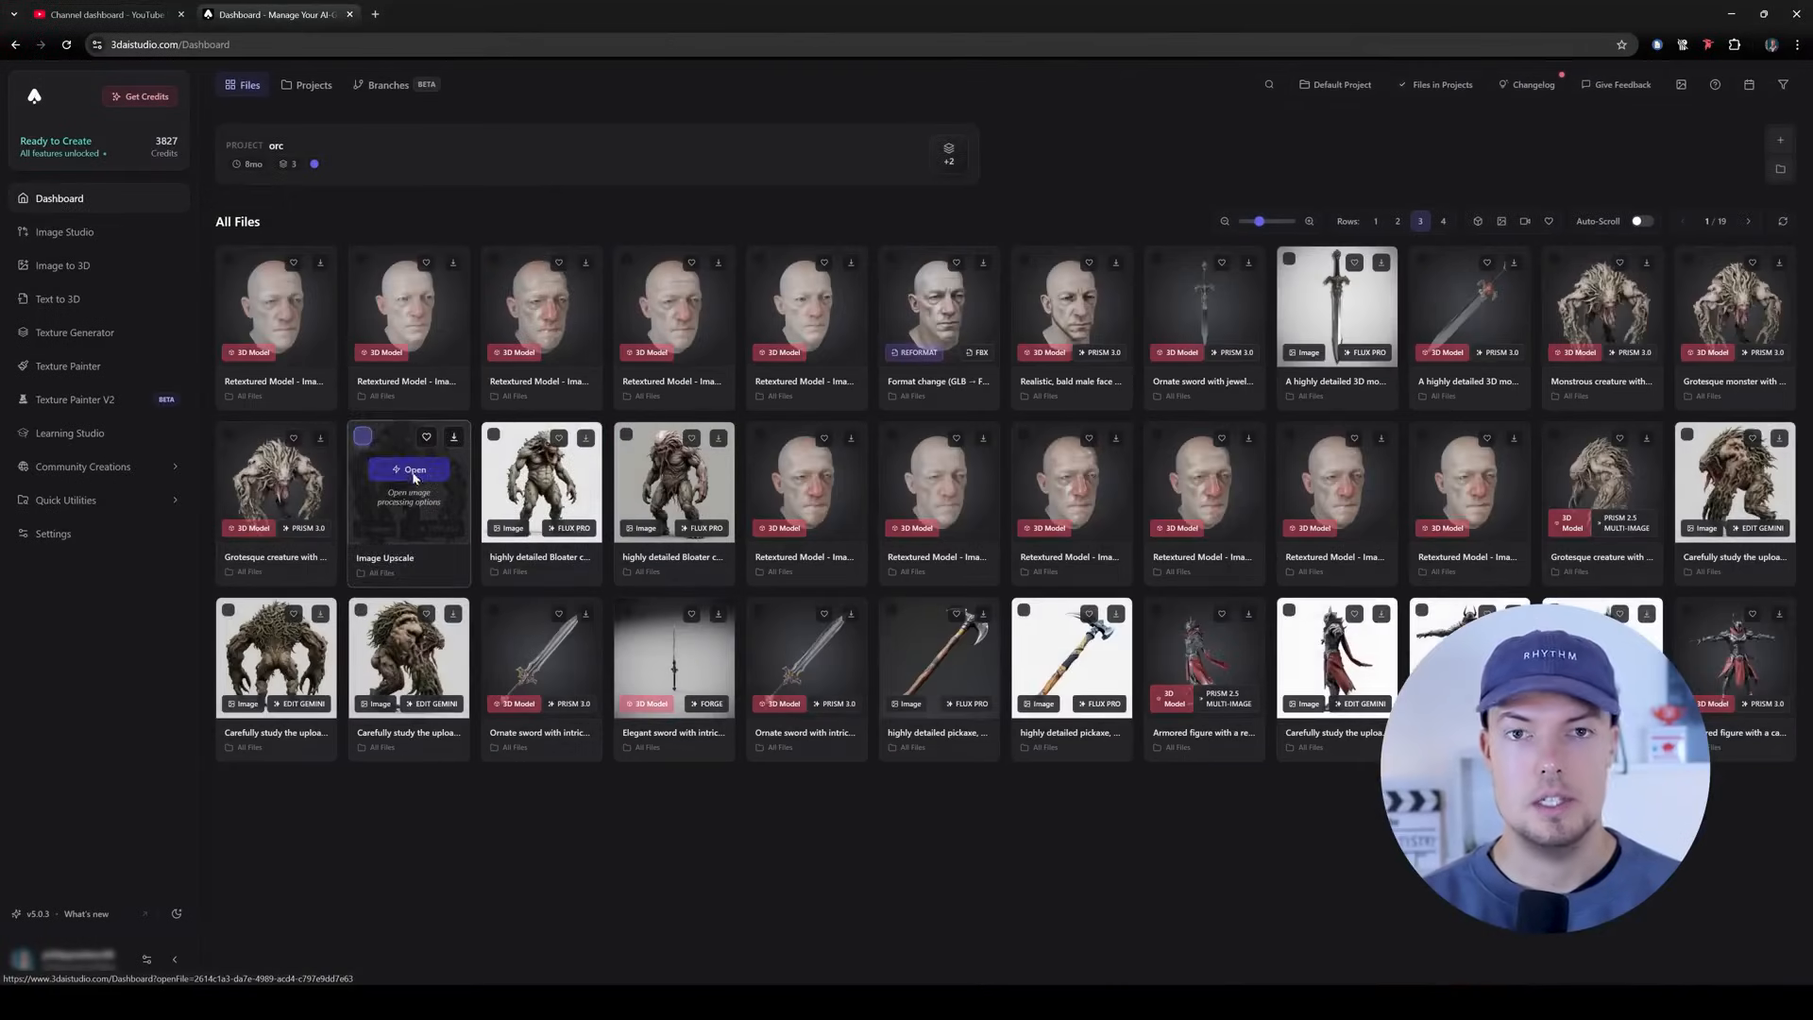
pyautogui.click(644, 519)
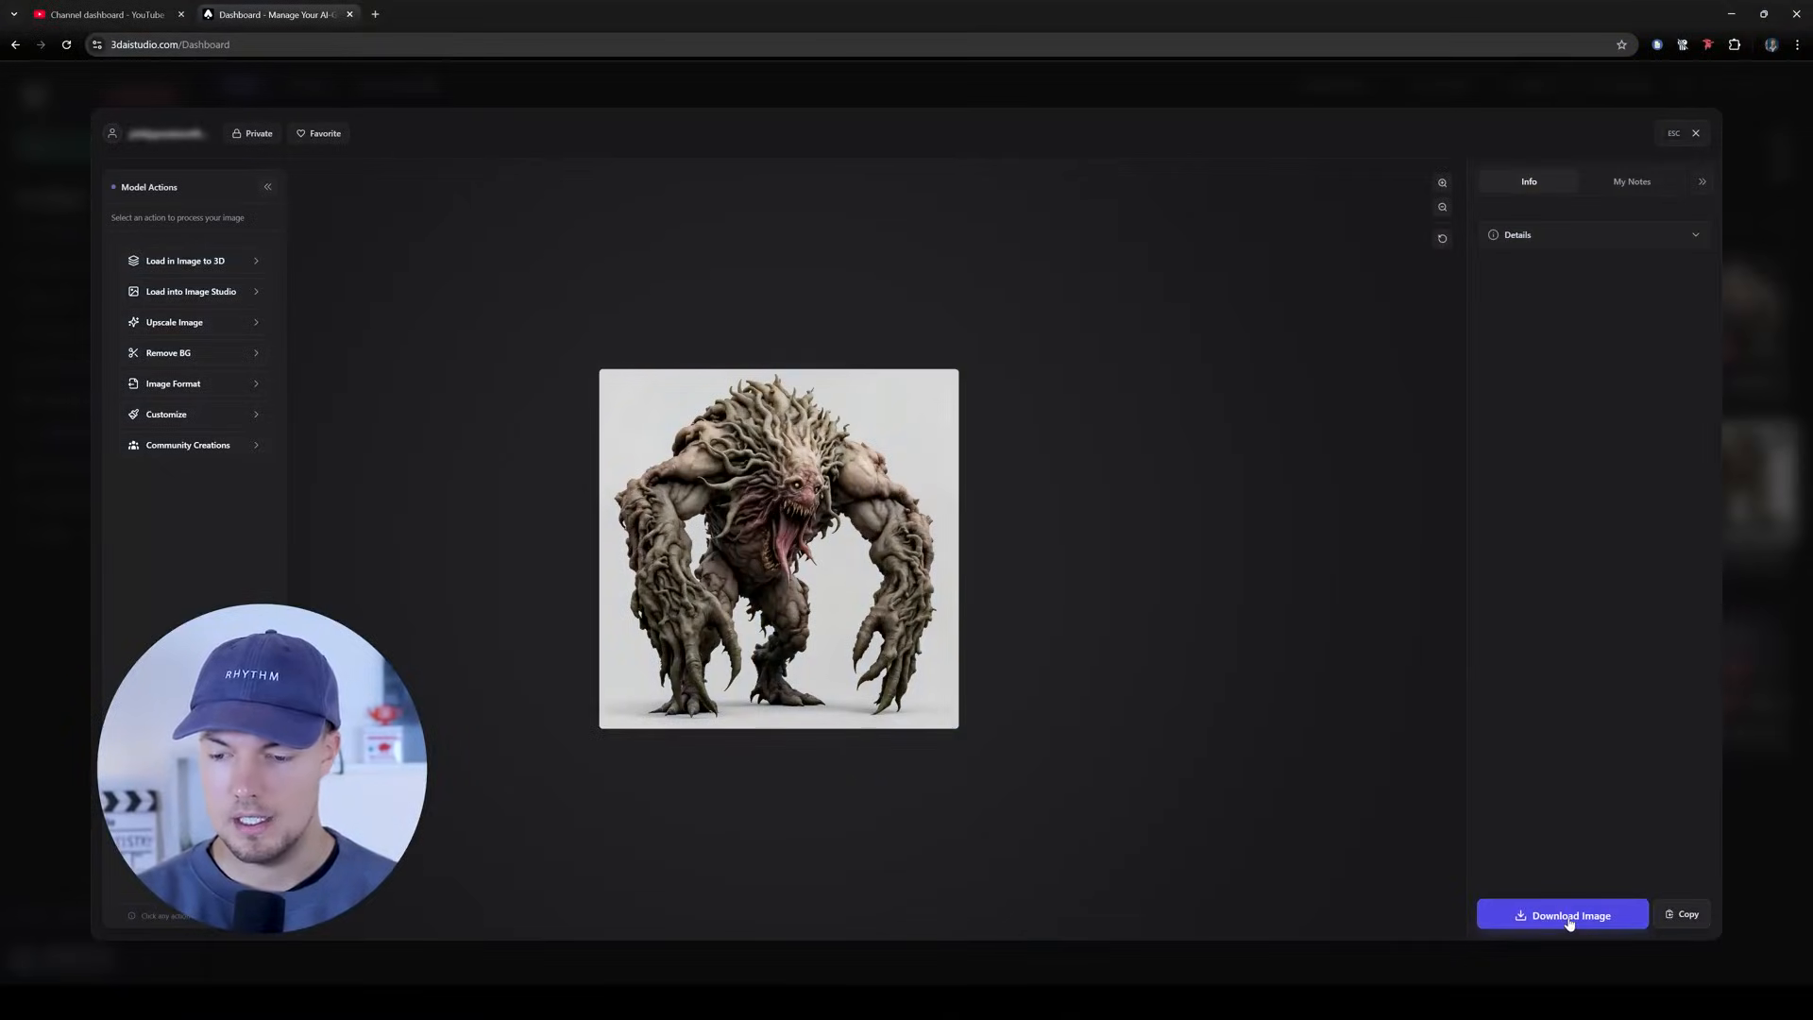
pyautogui.click(1568, 916)
pyautogui.press('Escape')
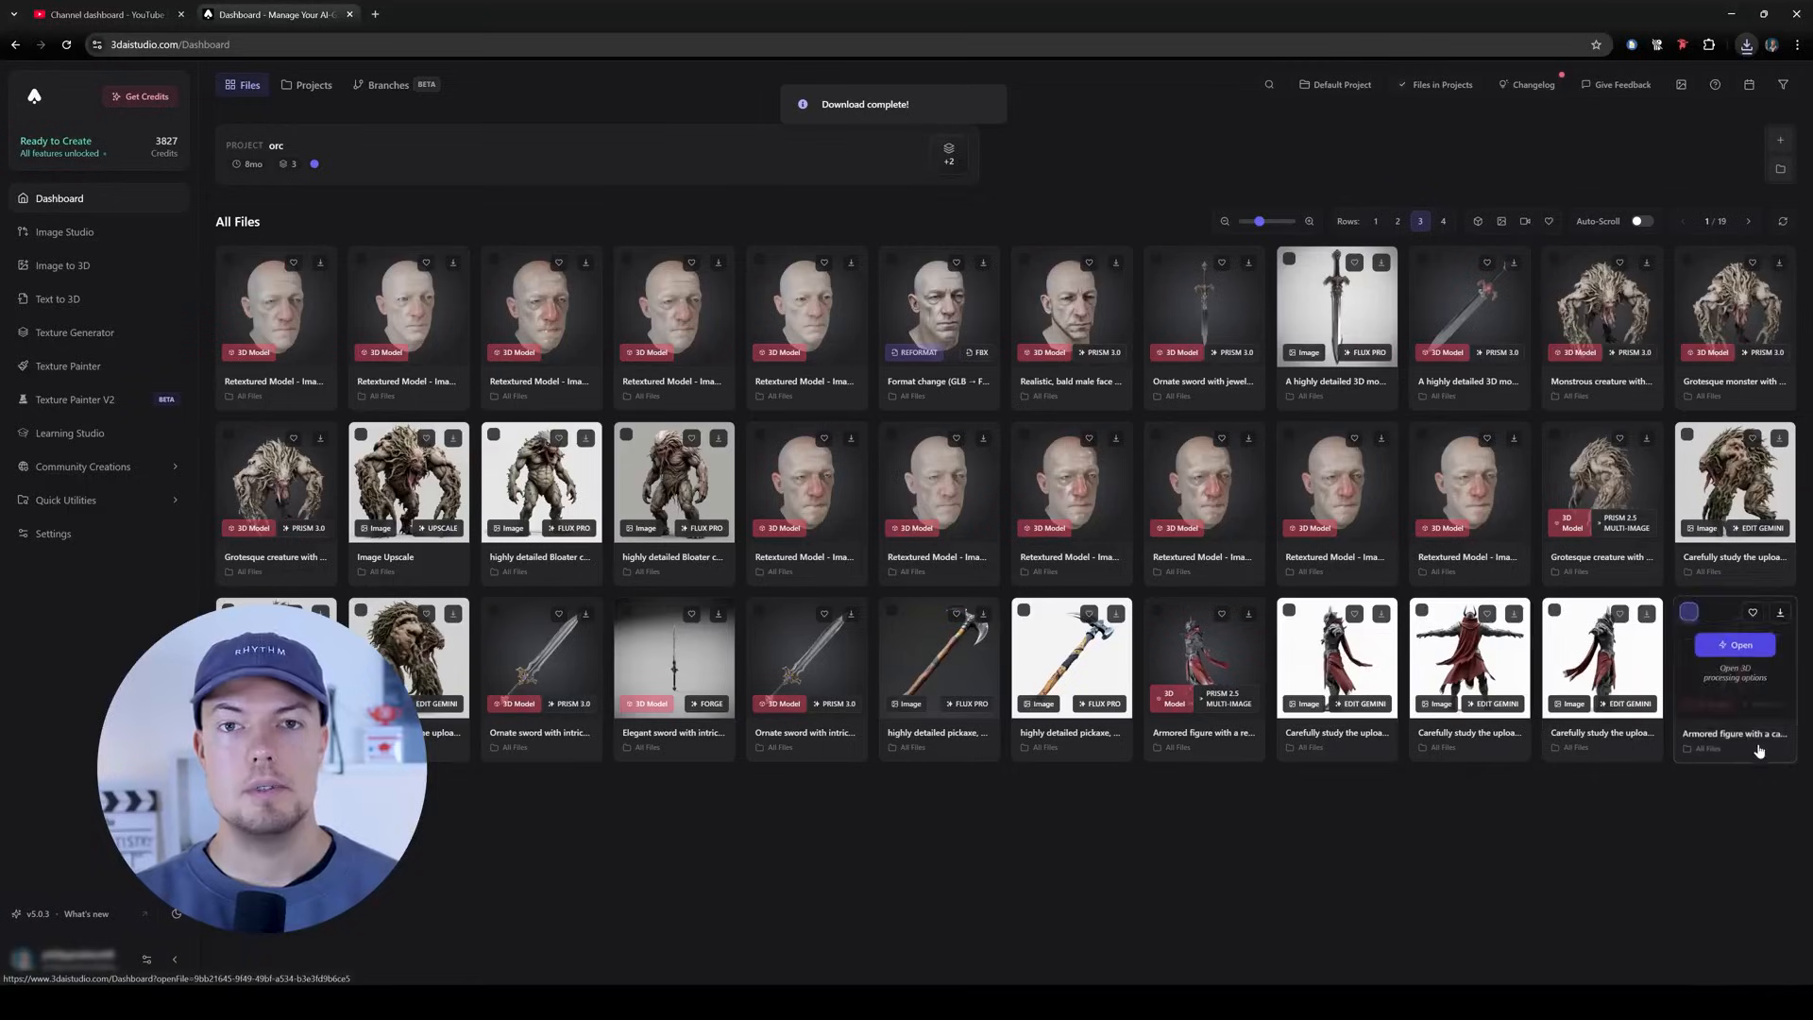
# Open the Nano Reference tool in Image Studio and upload the downloaded upscaled creature image as the reference.
pyautogui.click(113, 238)
pyautogui.click(331, 410)
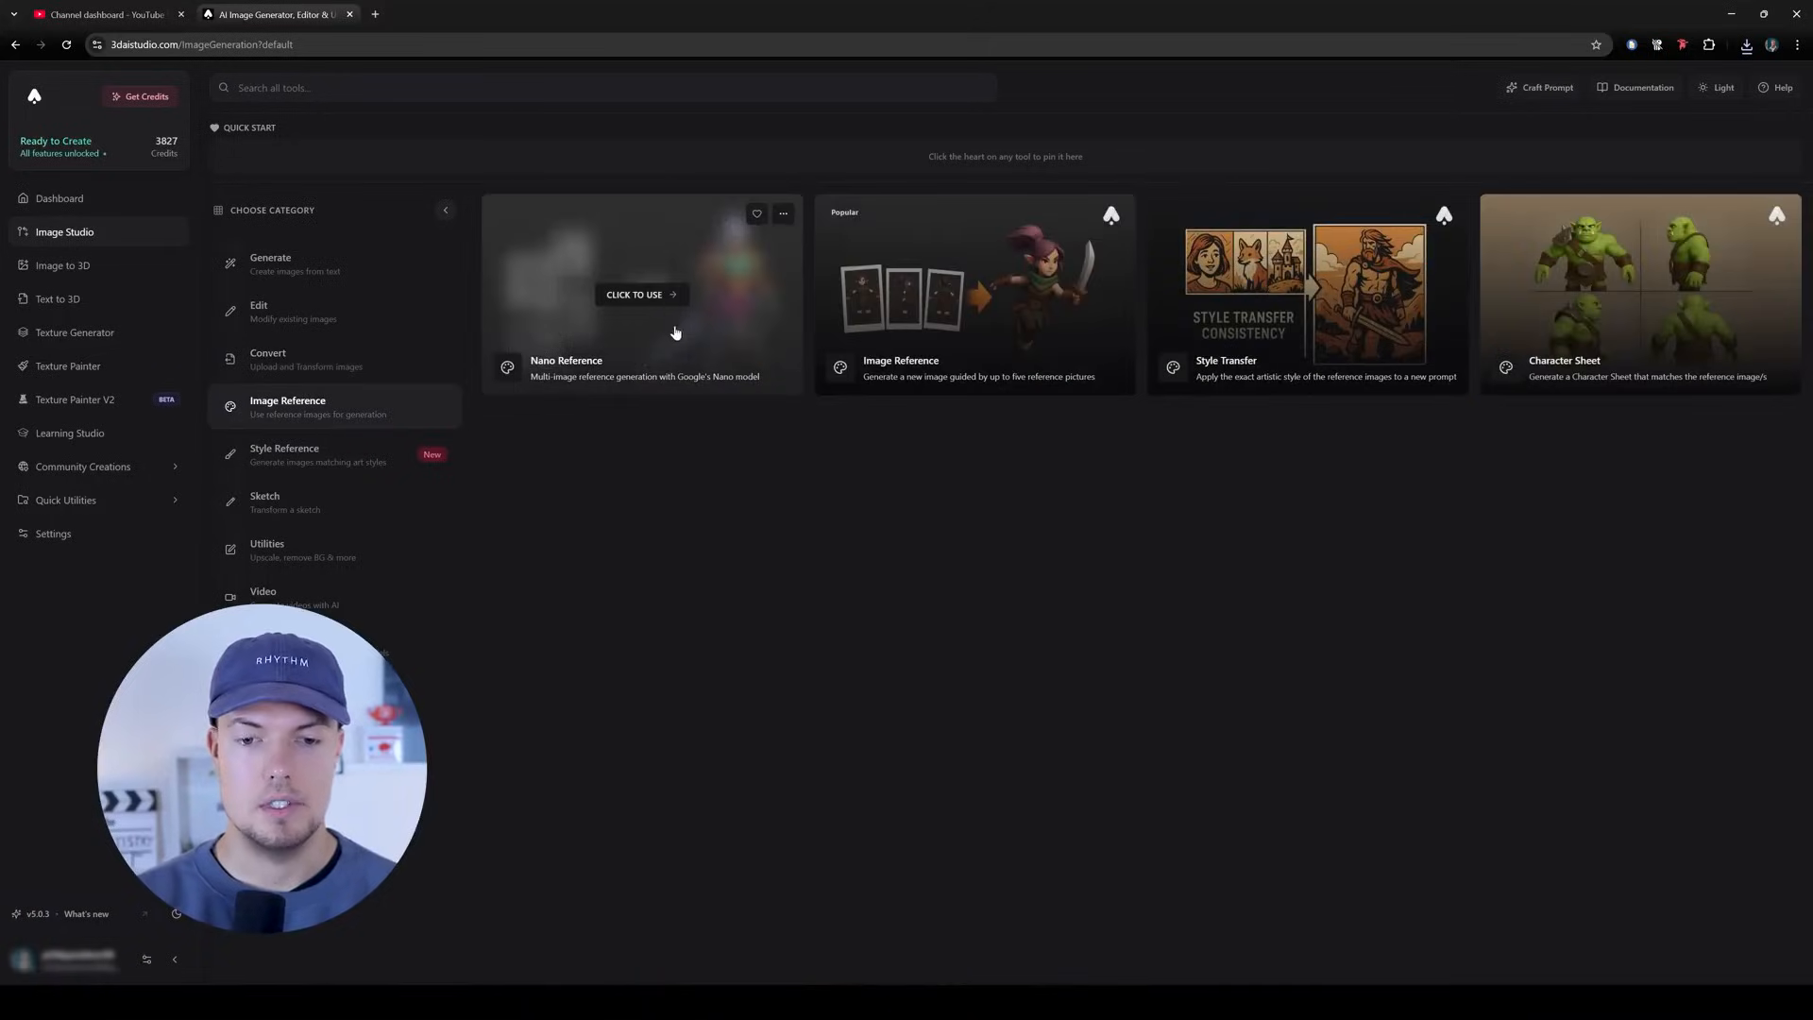
pyautogui.click(661, 296)
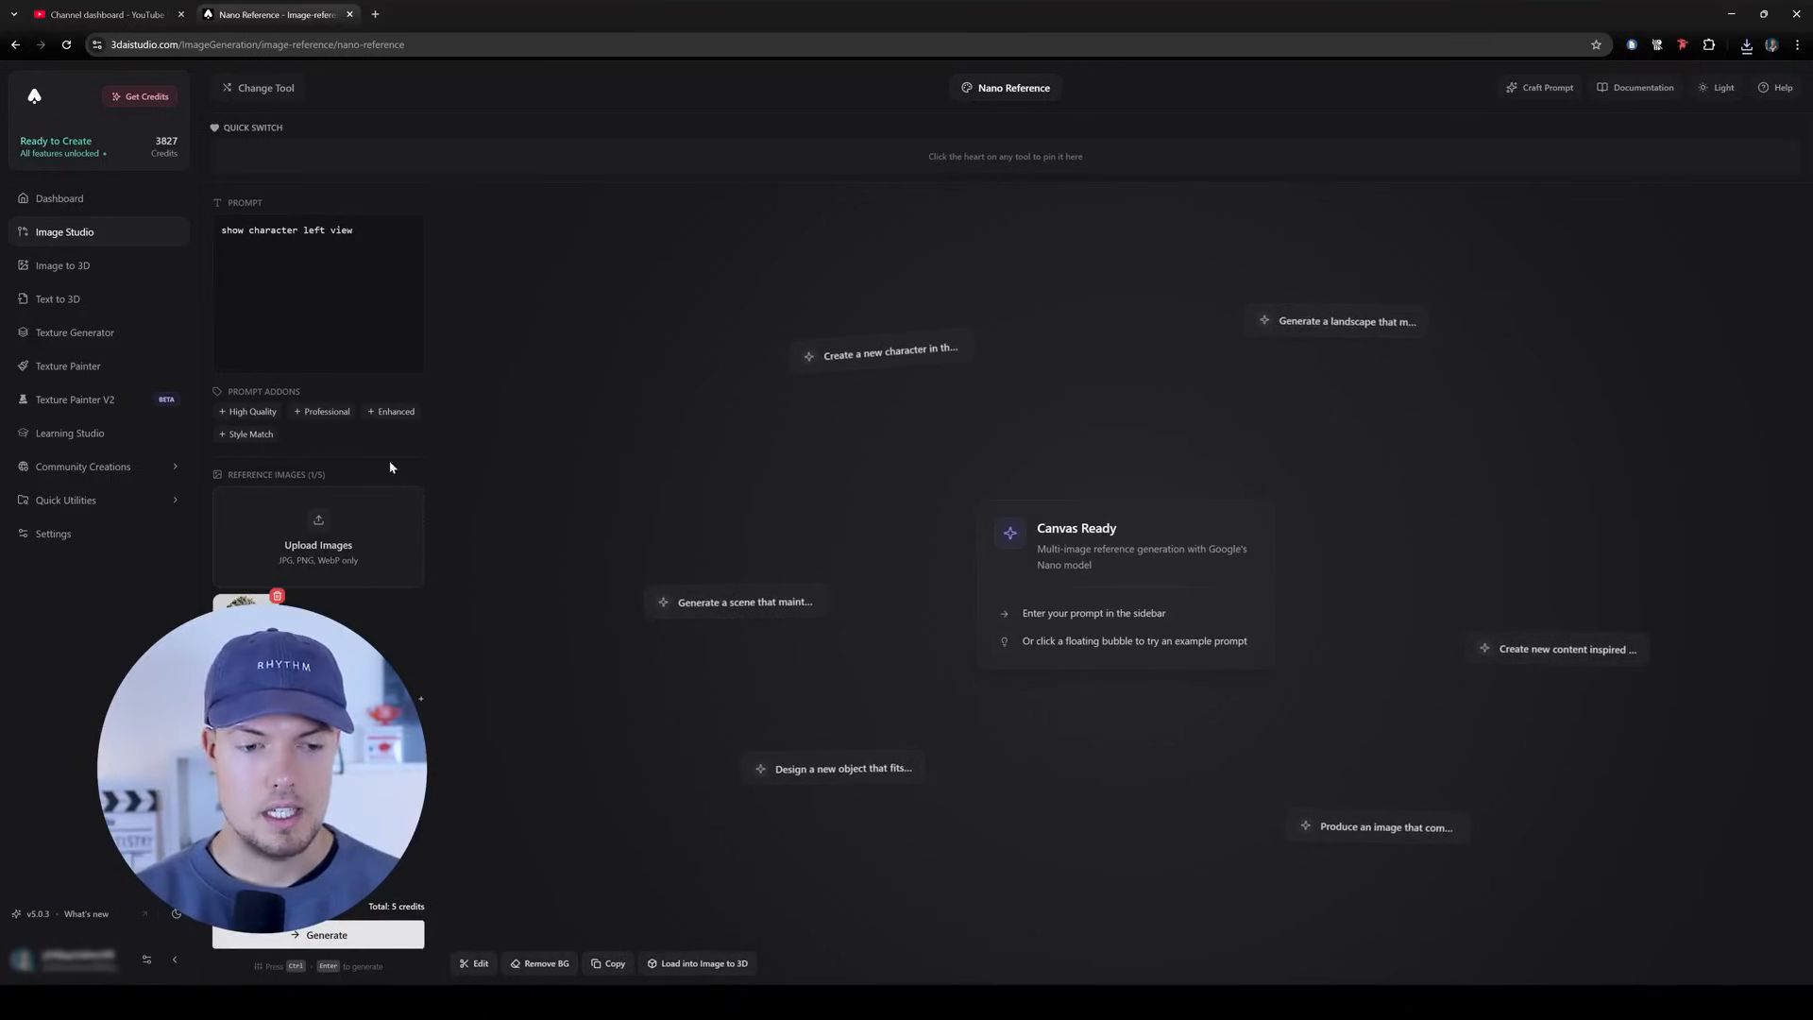
pyautogui.click(338, 558)
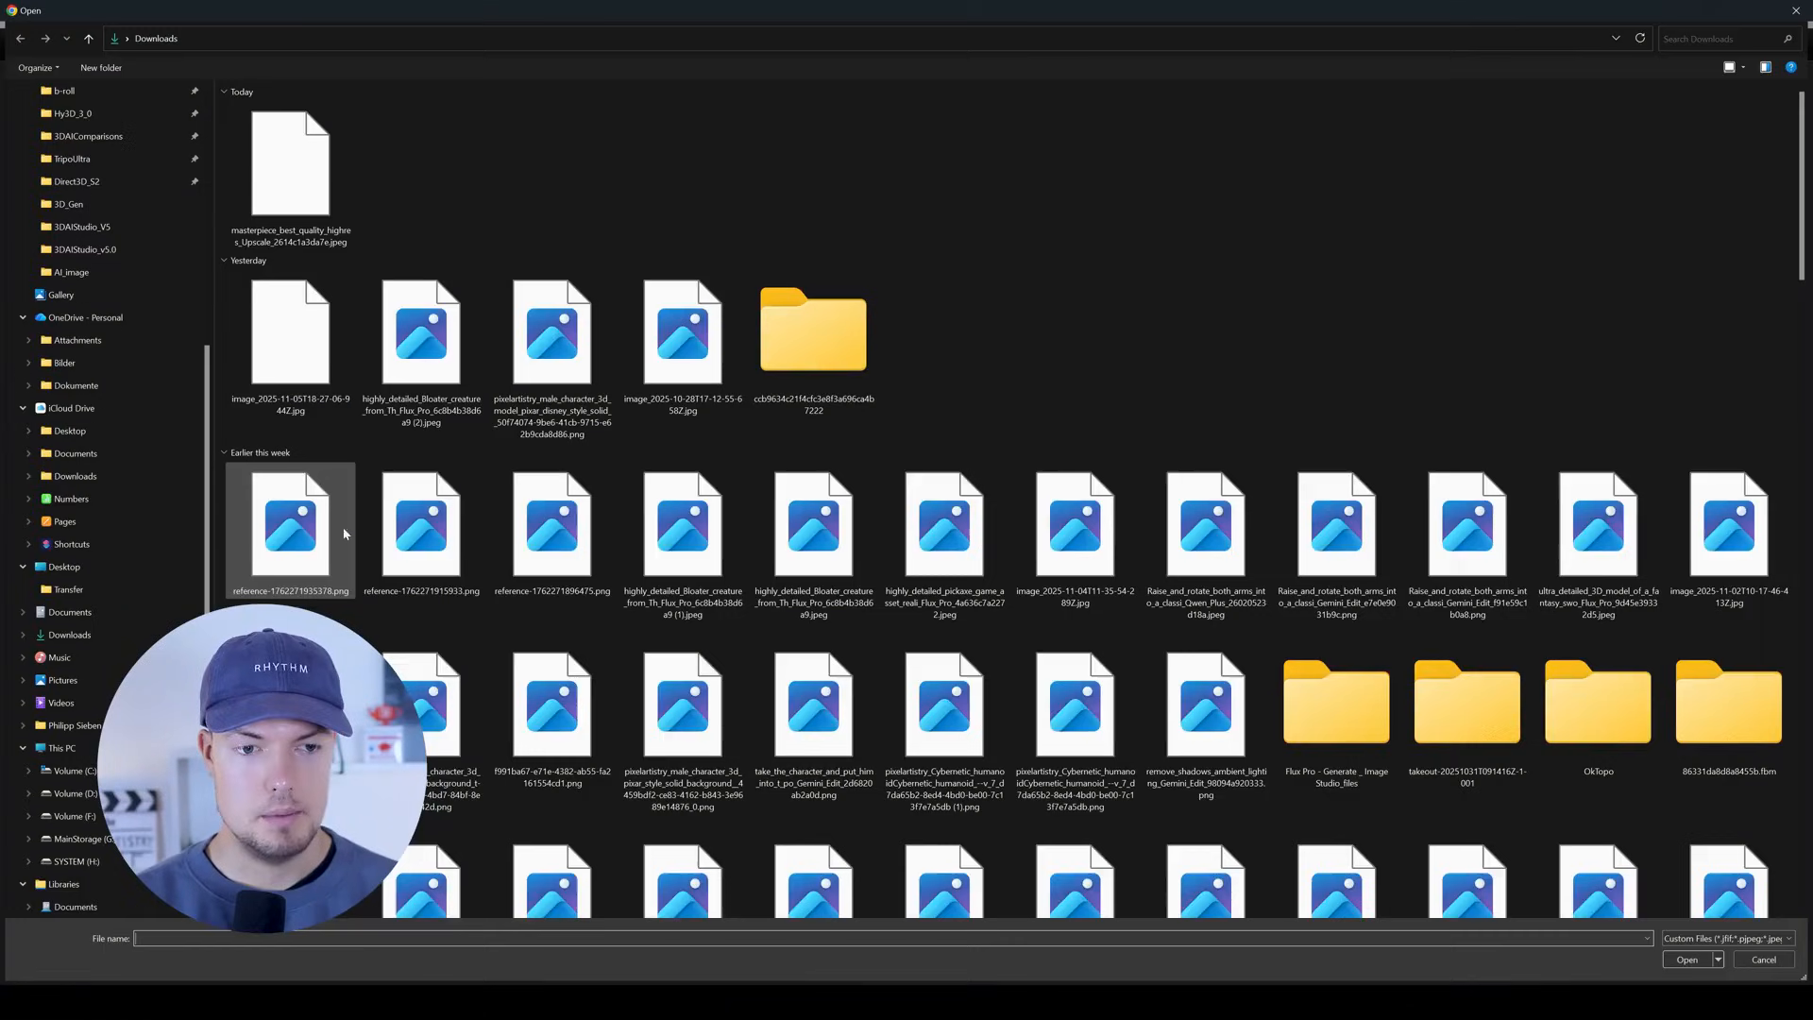
pyautogui.doubleClick(319, 175)
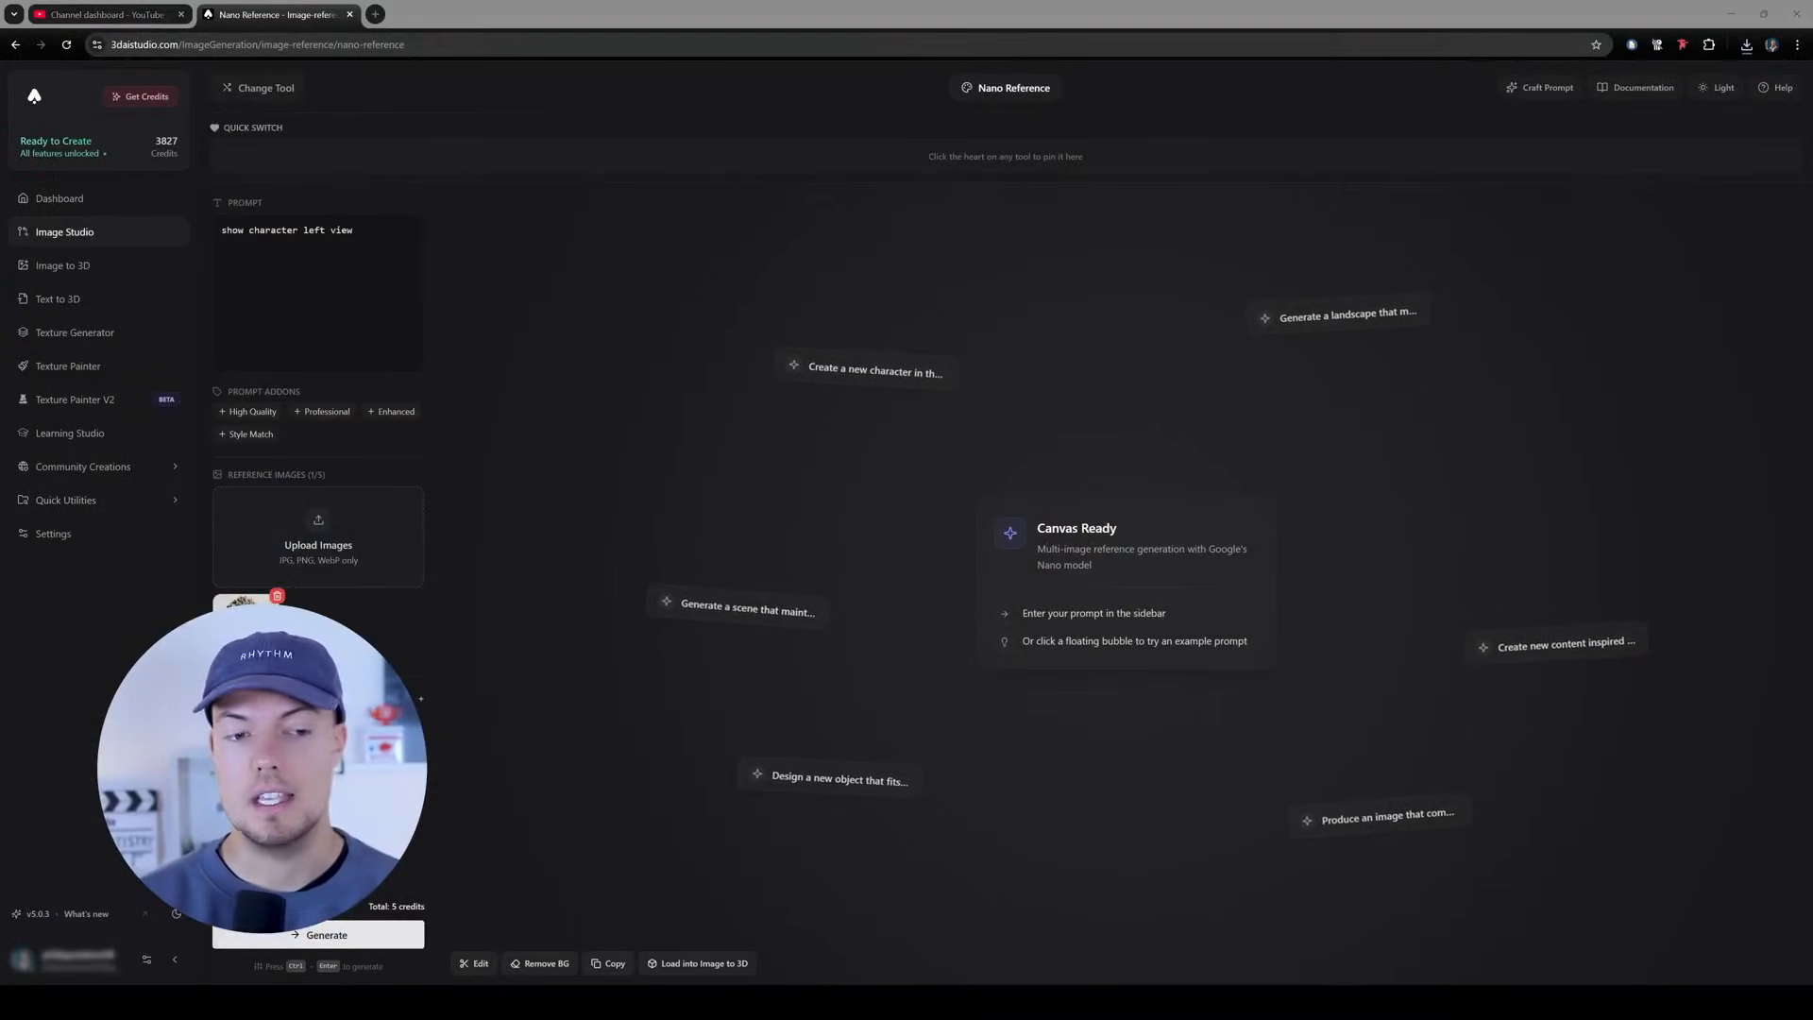
# Change the prompt to "show character from the front", generate the front view of the creature and download it.
pyautogui.click(336, 230)
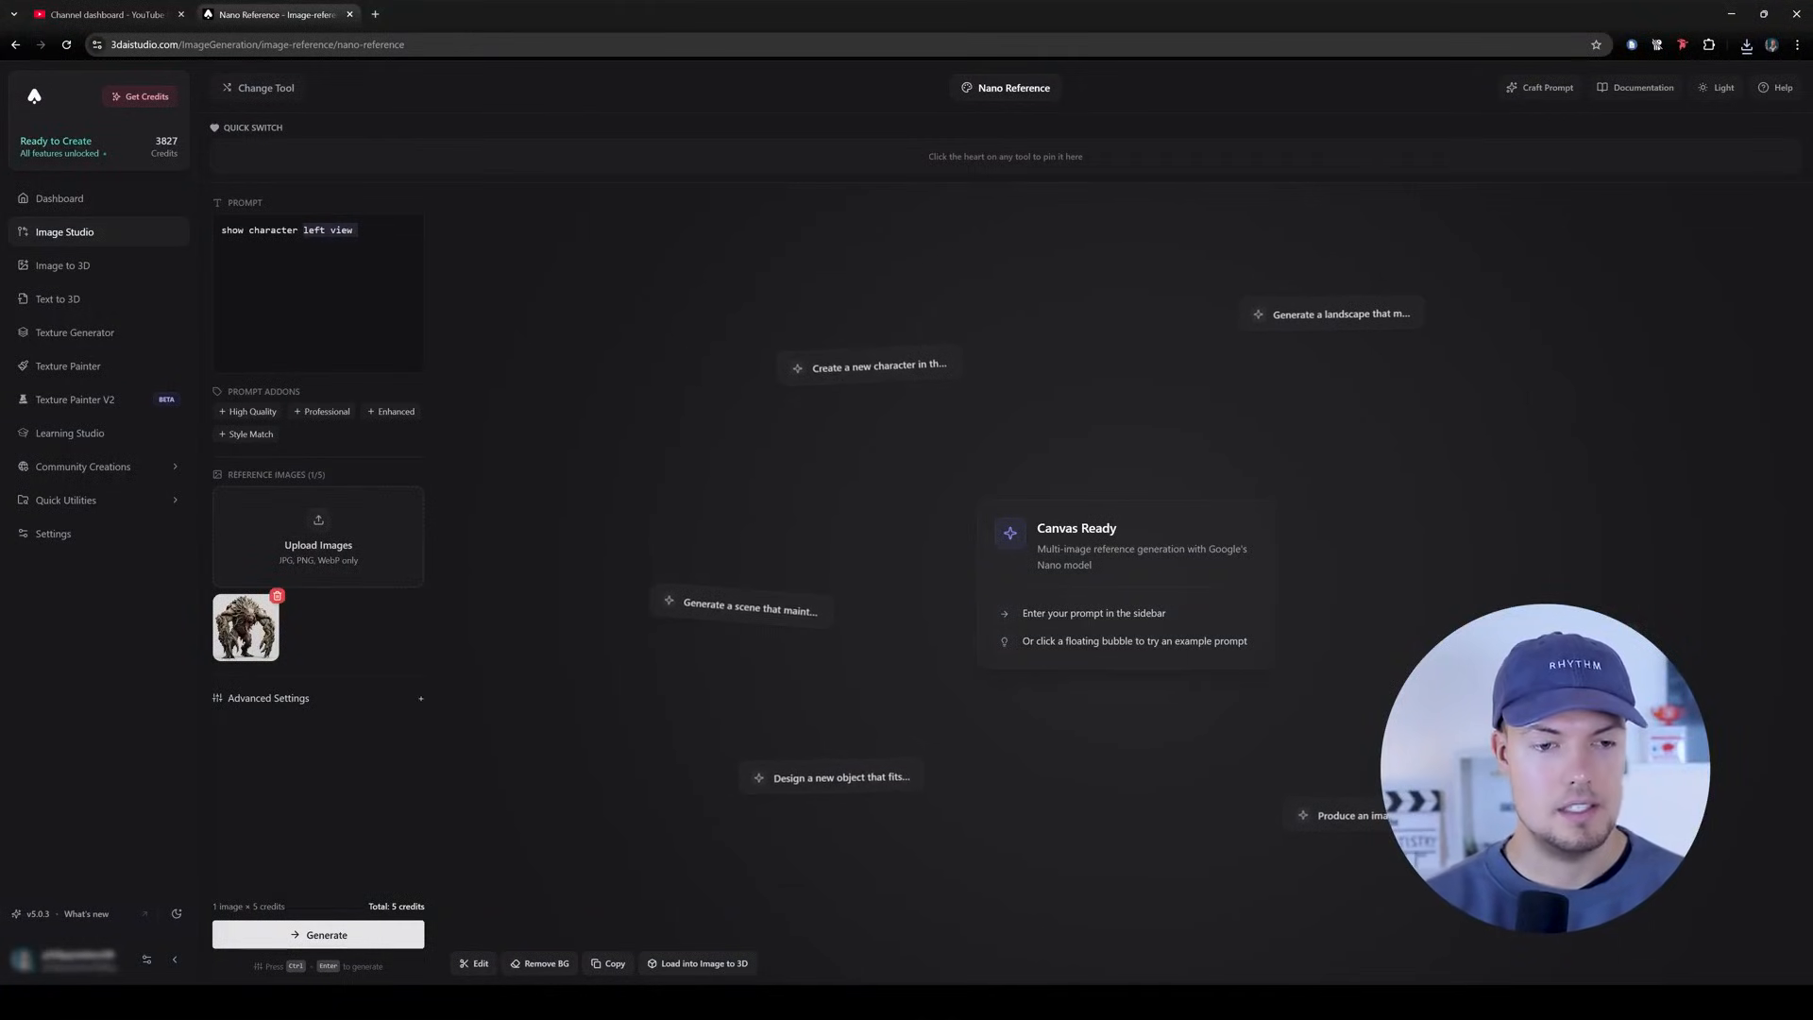
pyautogui.write('from the front')
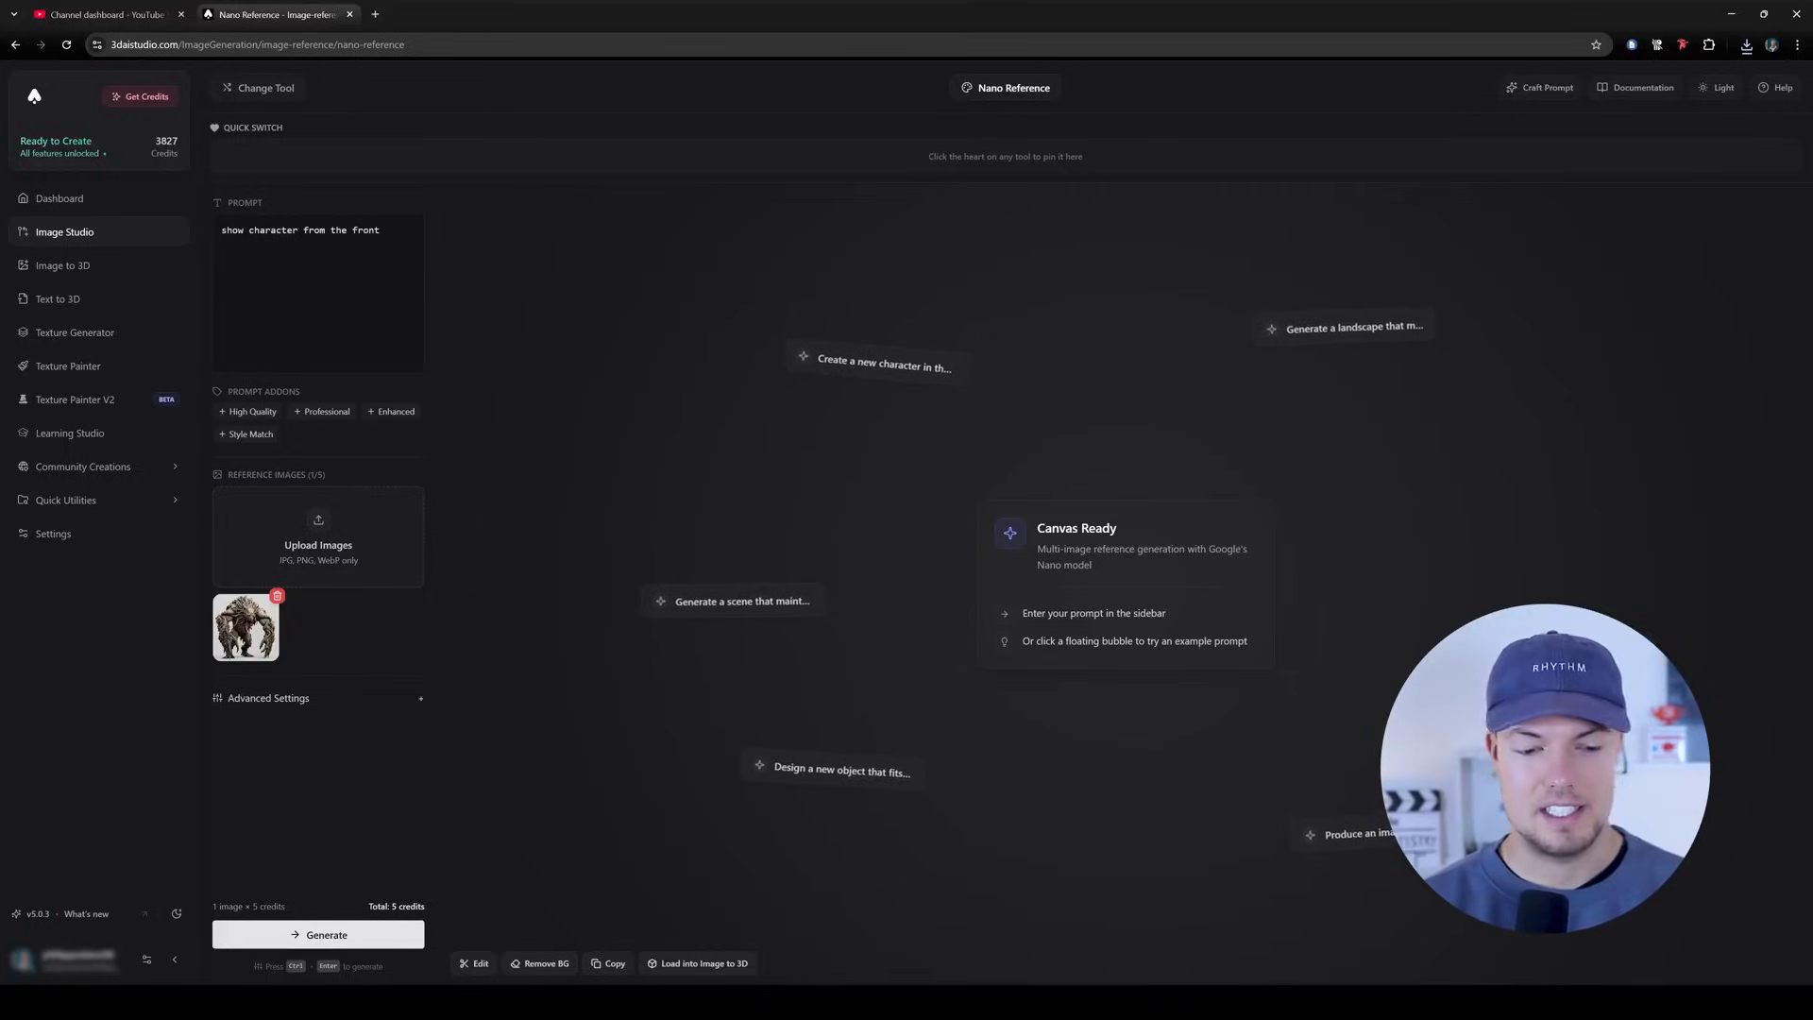
pyautogui.click(318, 938)
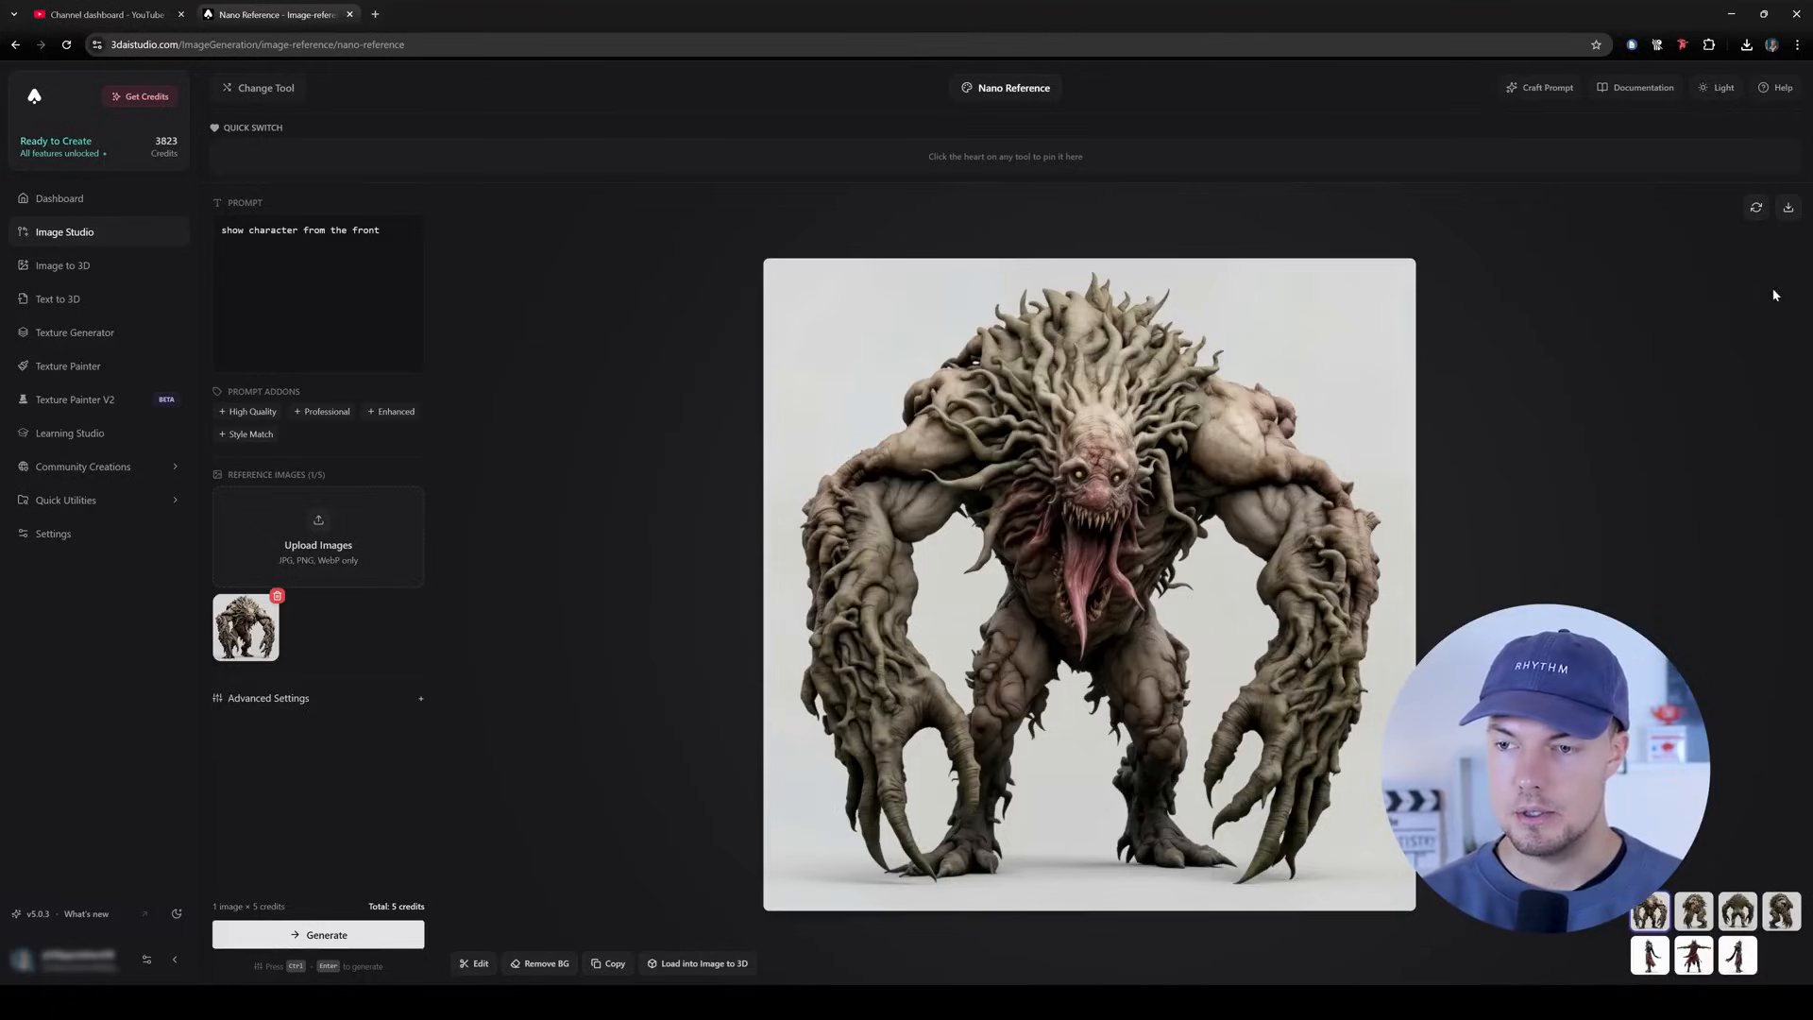
pyautogui.click(1789, 209)
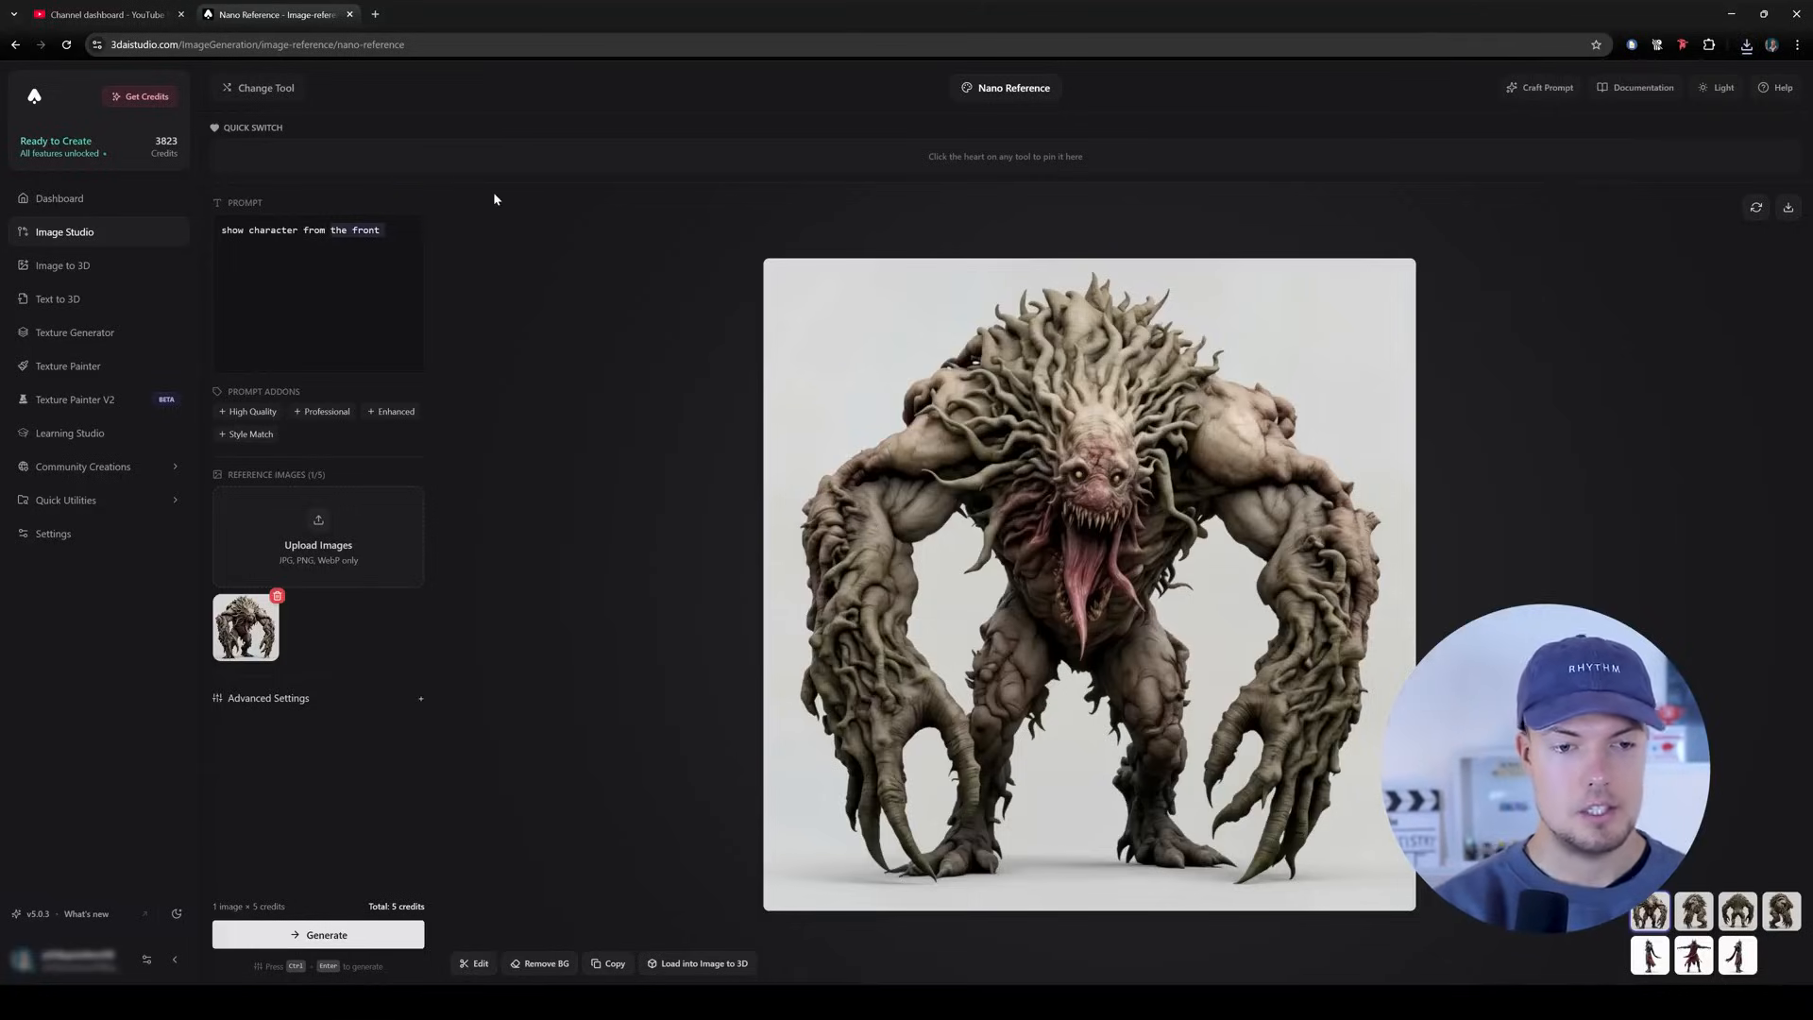
# Change the prompt to "show character from the left view", generate the creature's left view and download it.
pyautogui.write('left view')
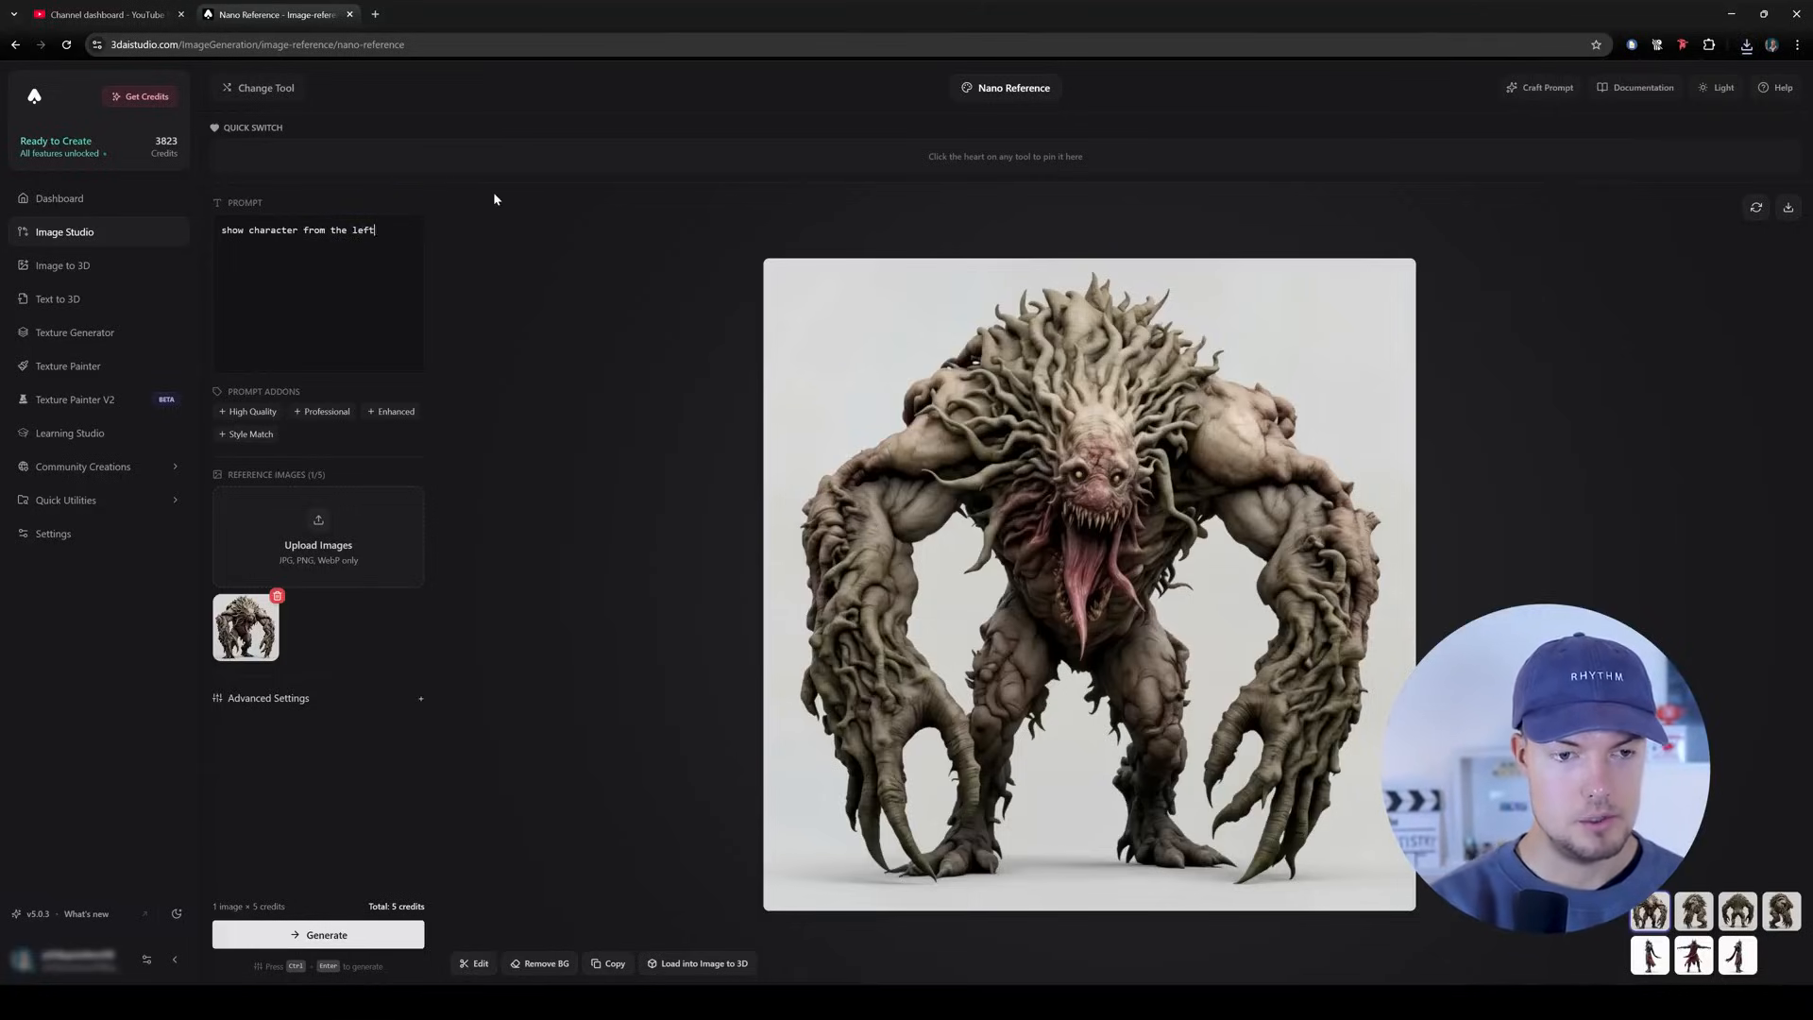
pyautogui.hotkey('ctrl', 'Return')
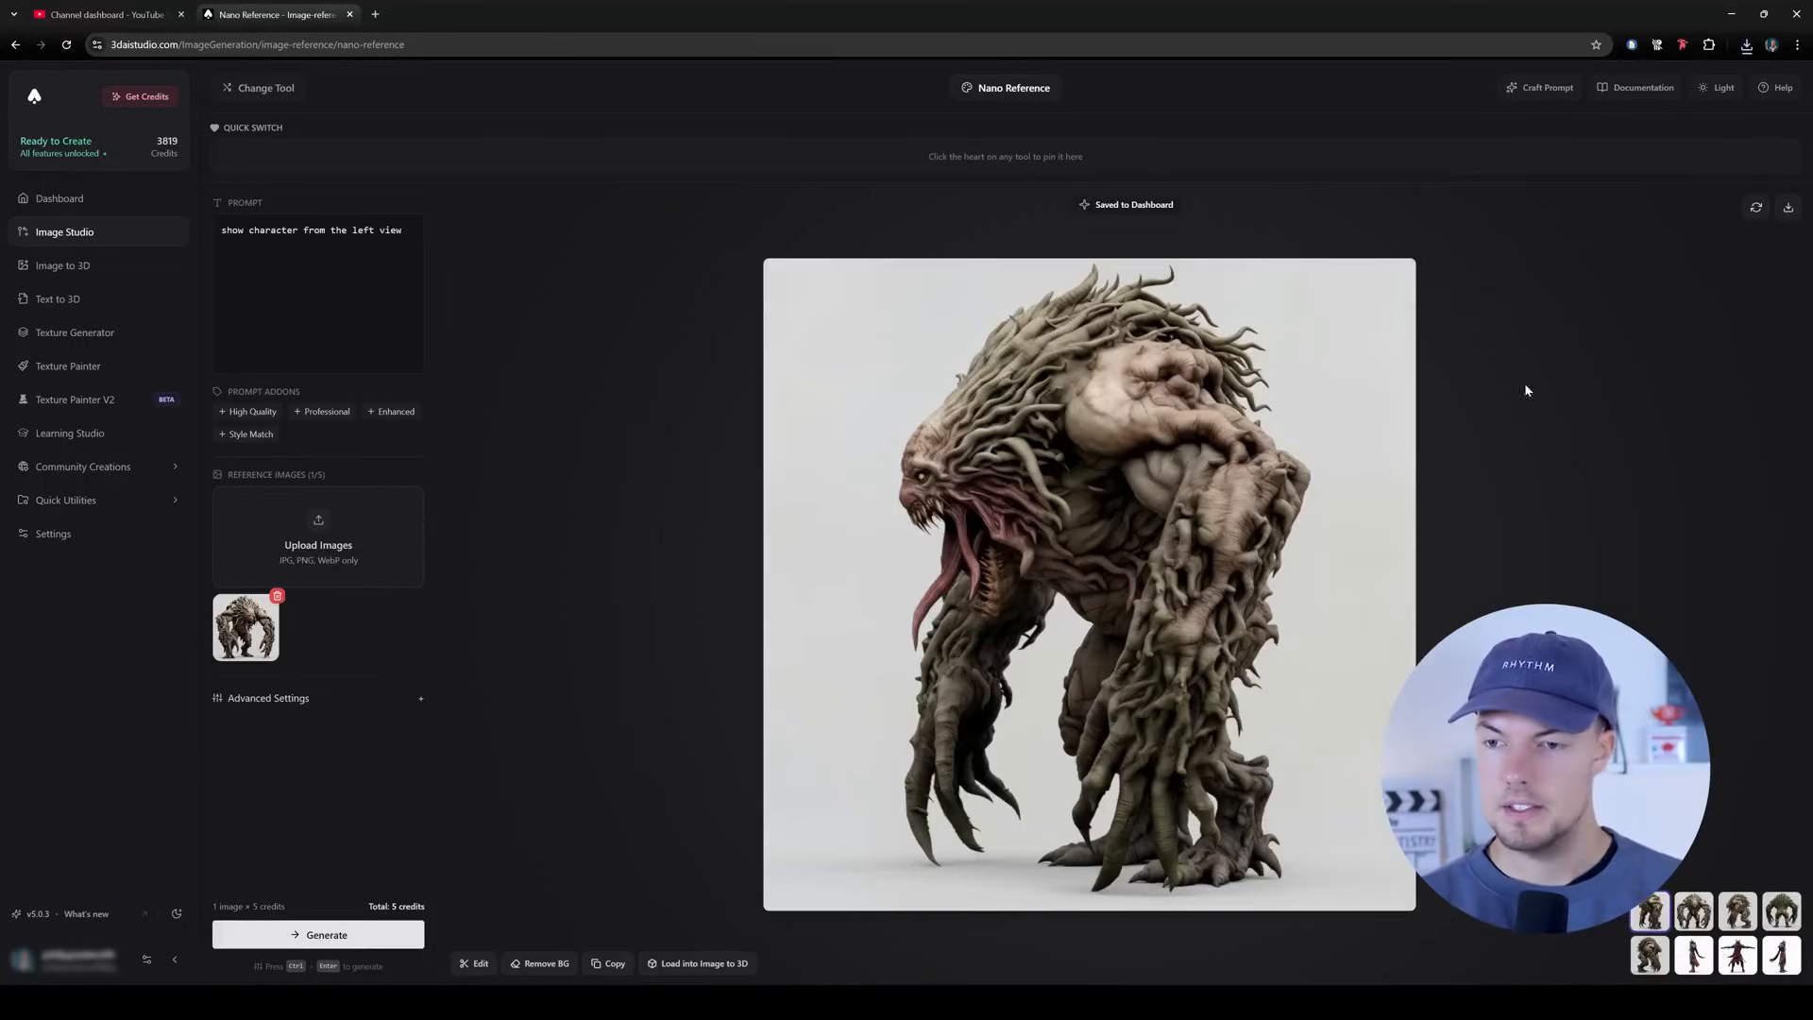
pyautogui.click(1787, 212)
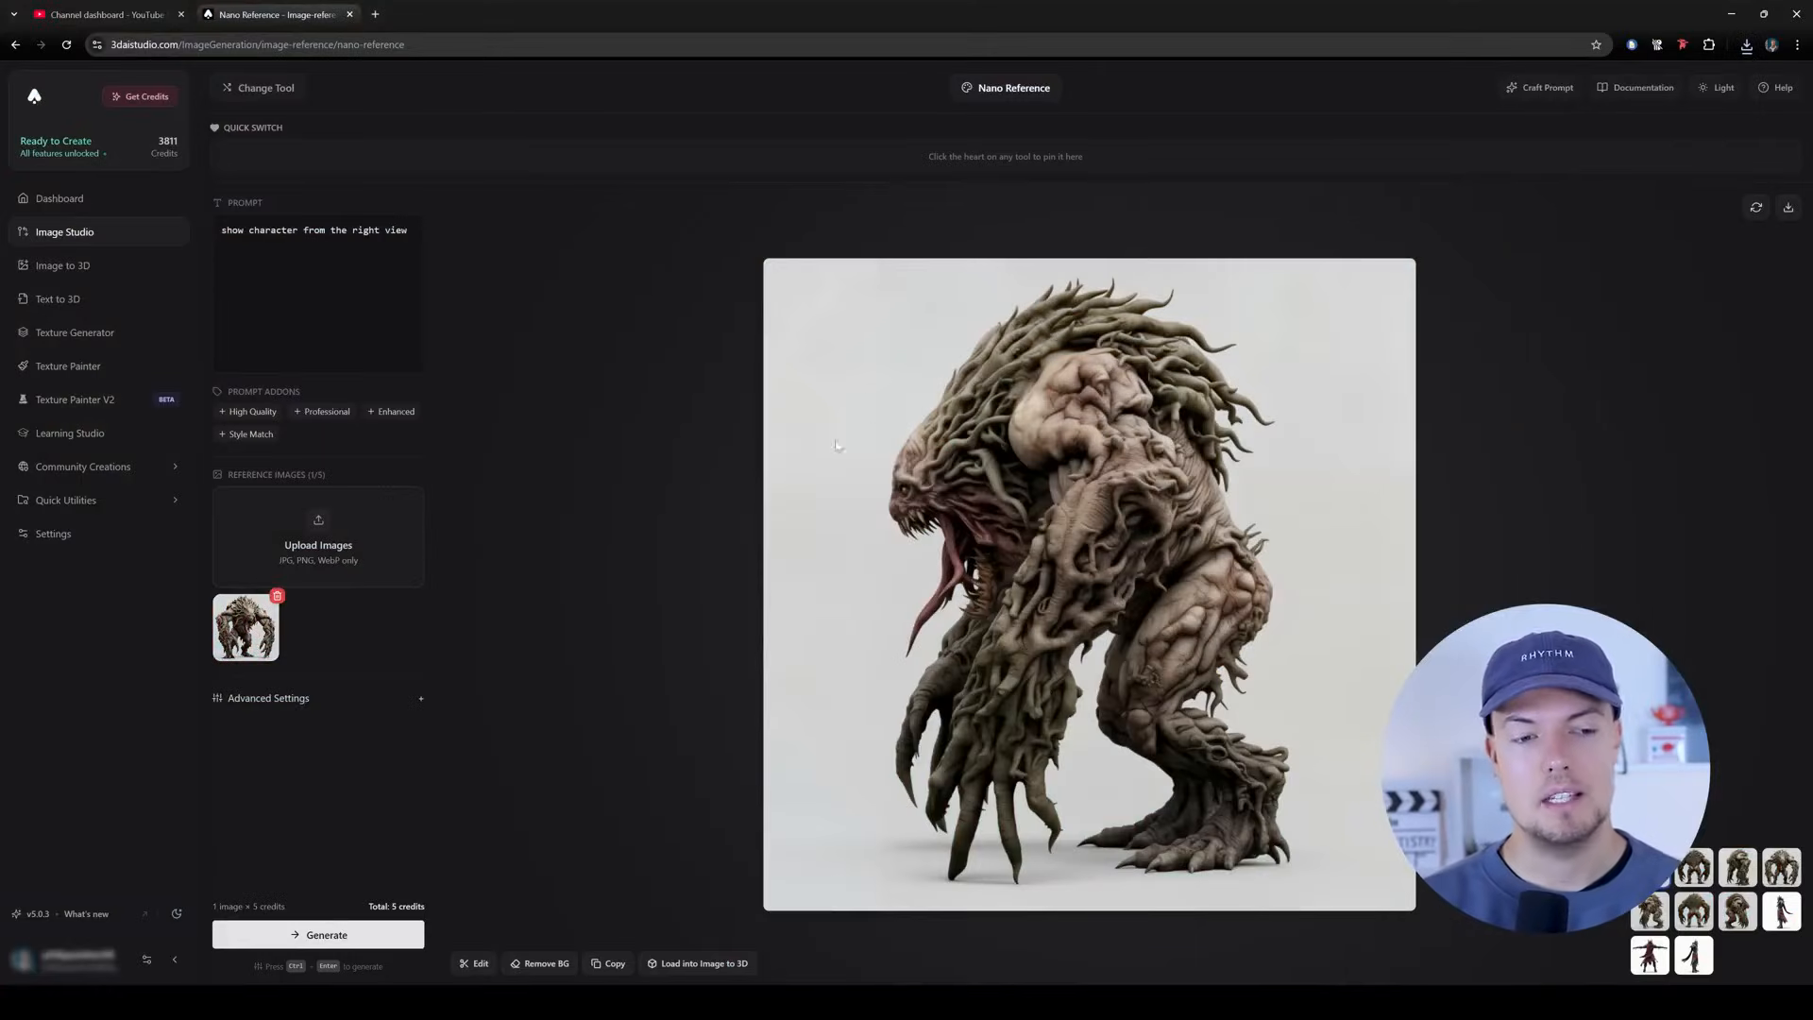
# Choose the Prism 3.0 (Multi-view) model in Image to 3D and upload the creature's front image to the Front view.
pyautogui.click(101, 271)
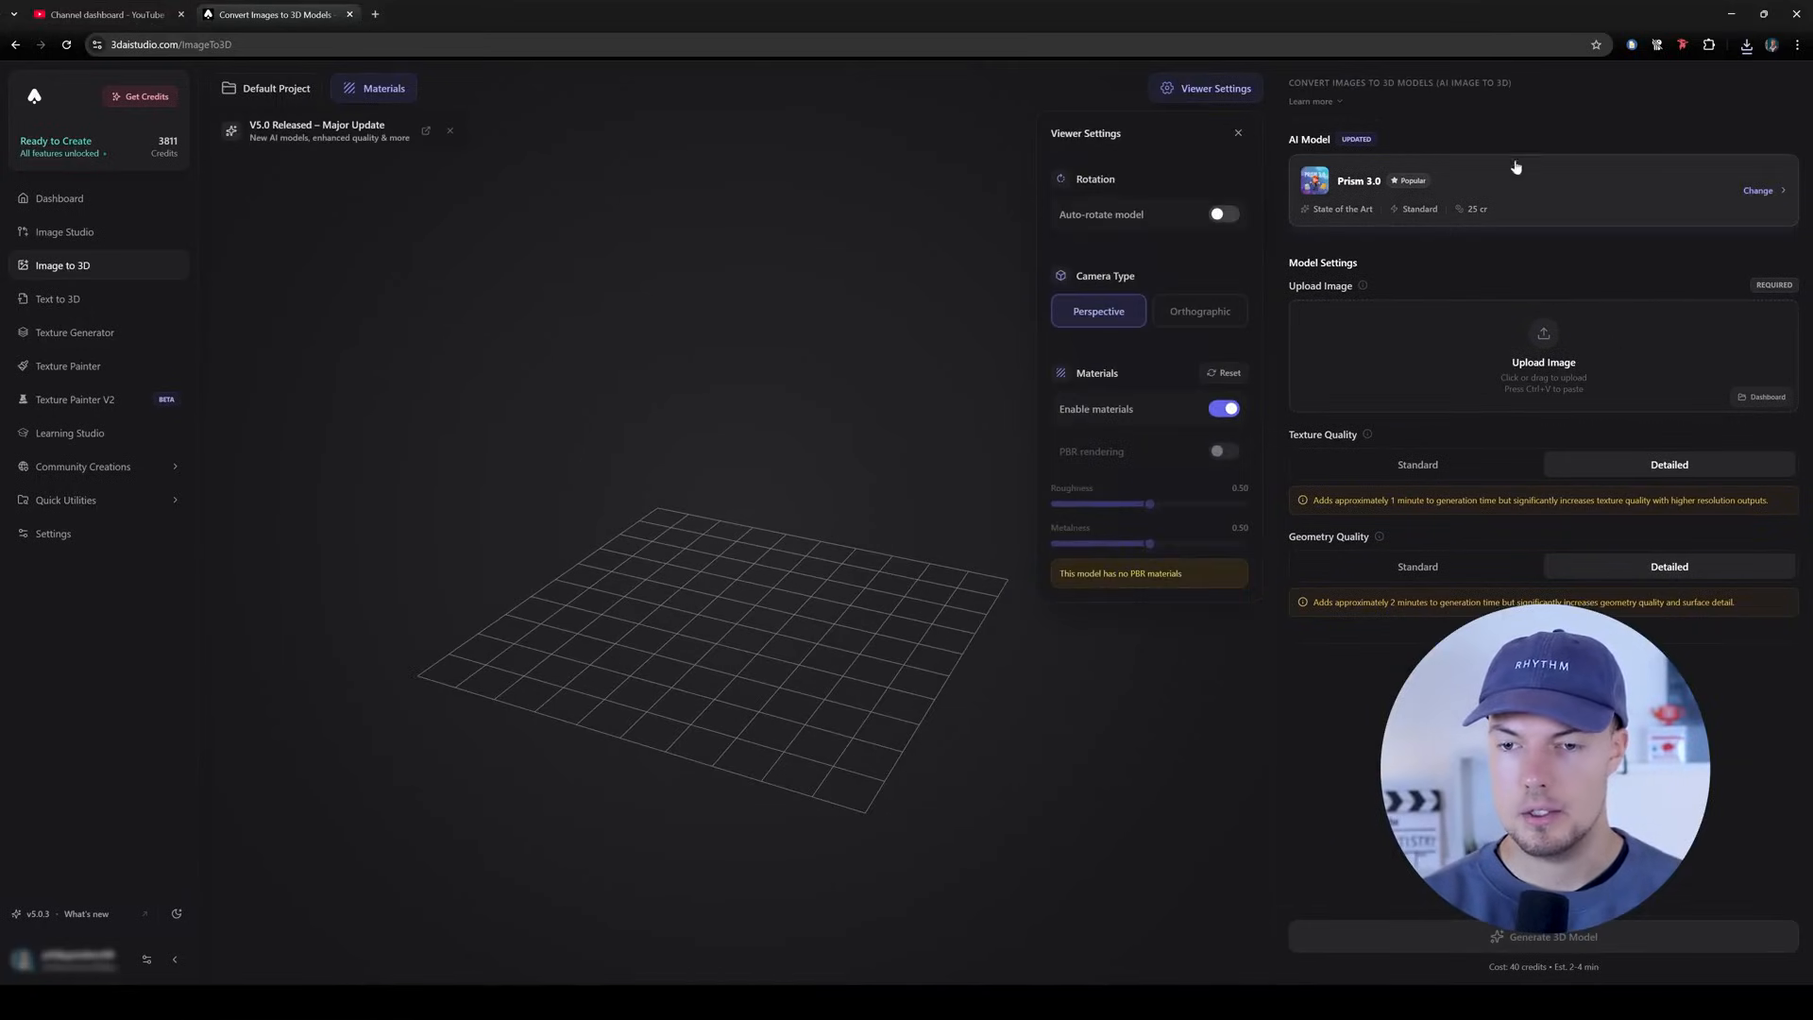
pyautogui.click(1626, 196)
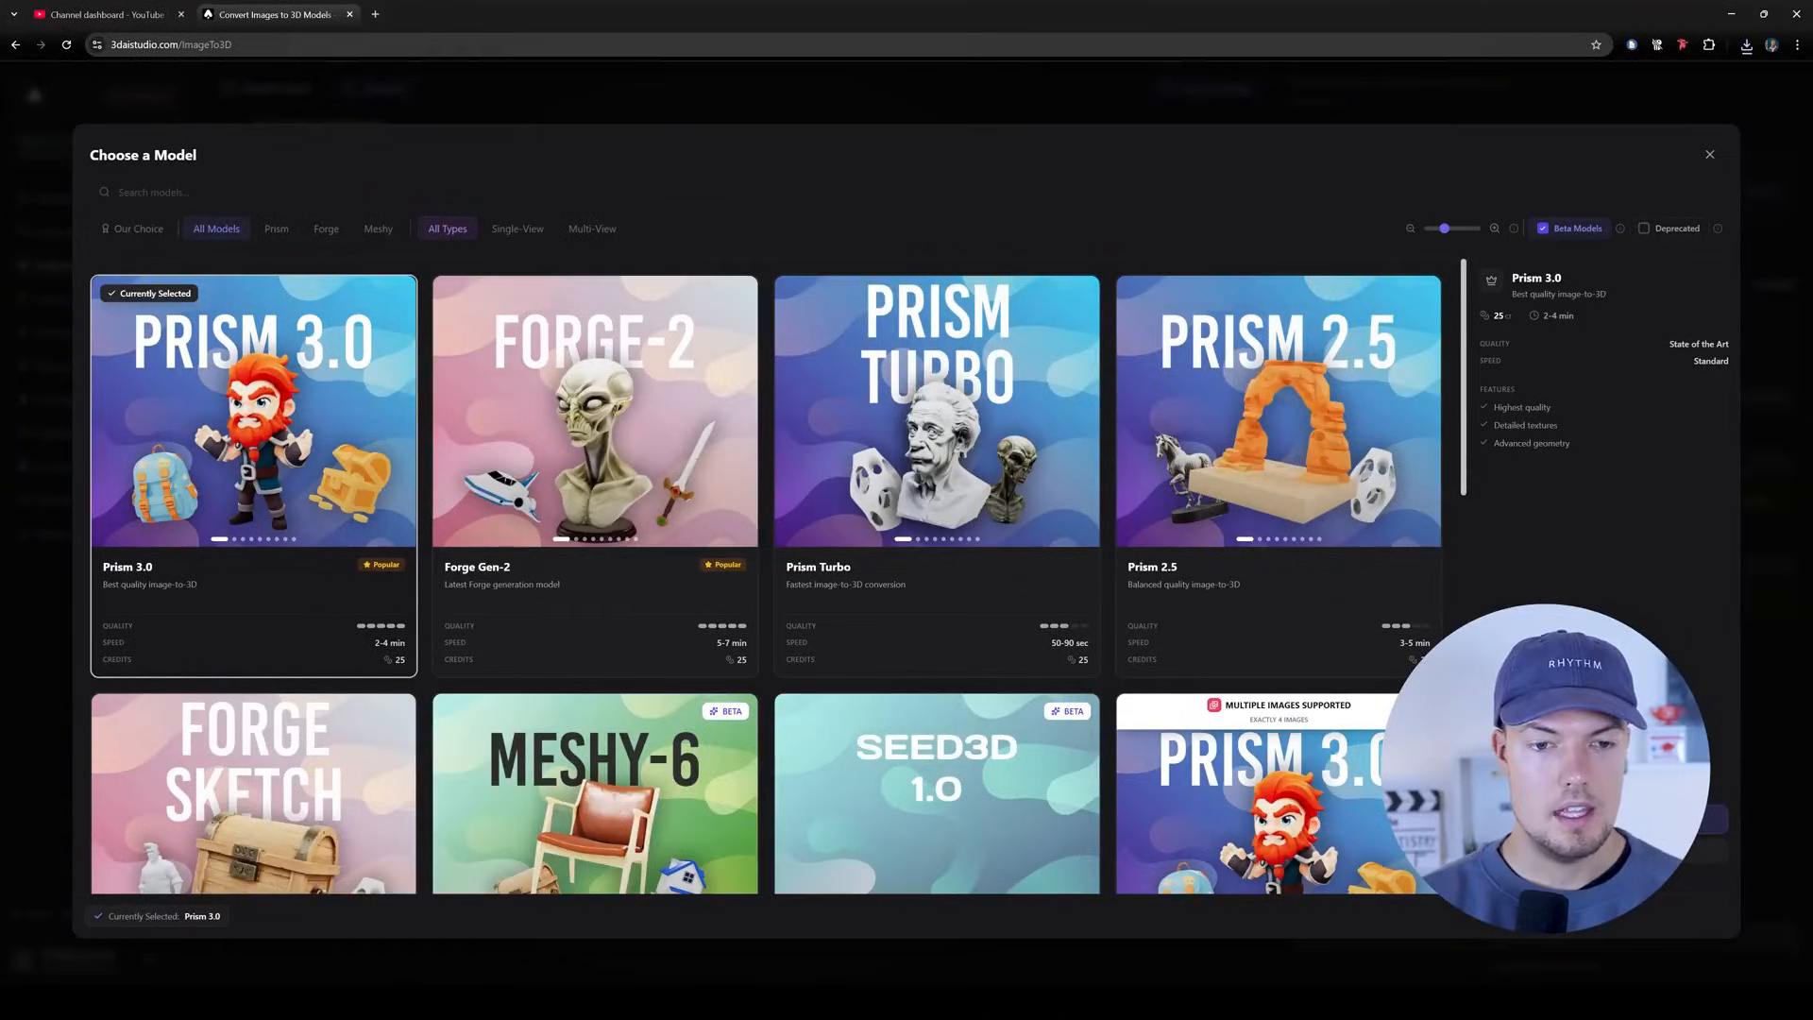
pyautogui.click(592, 229)
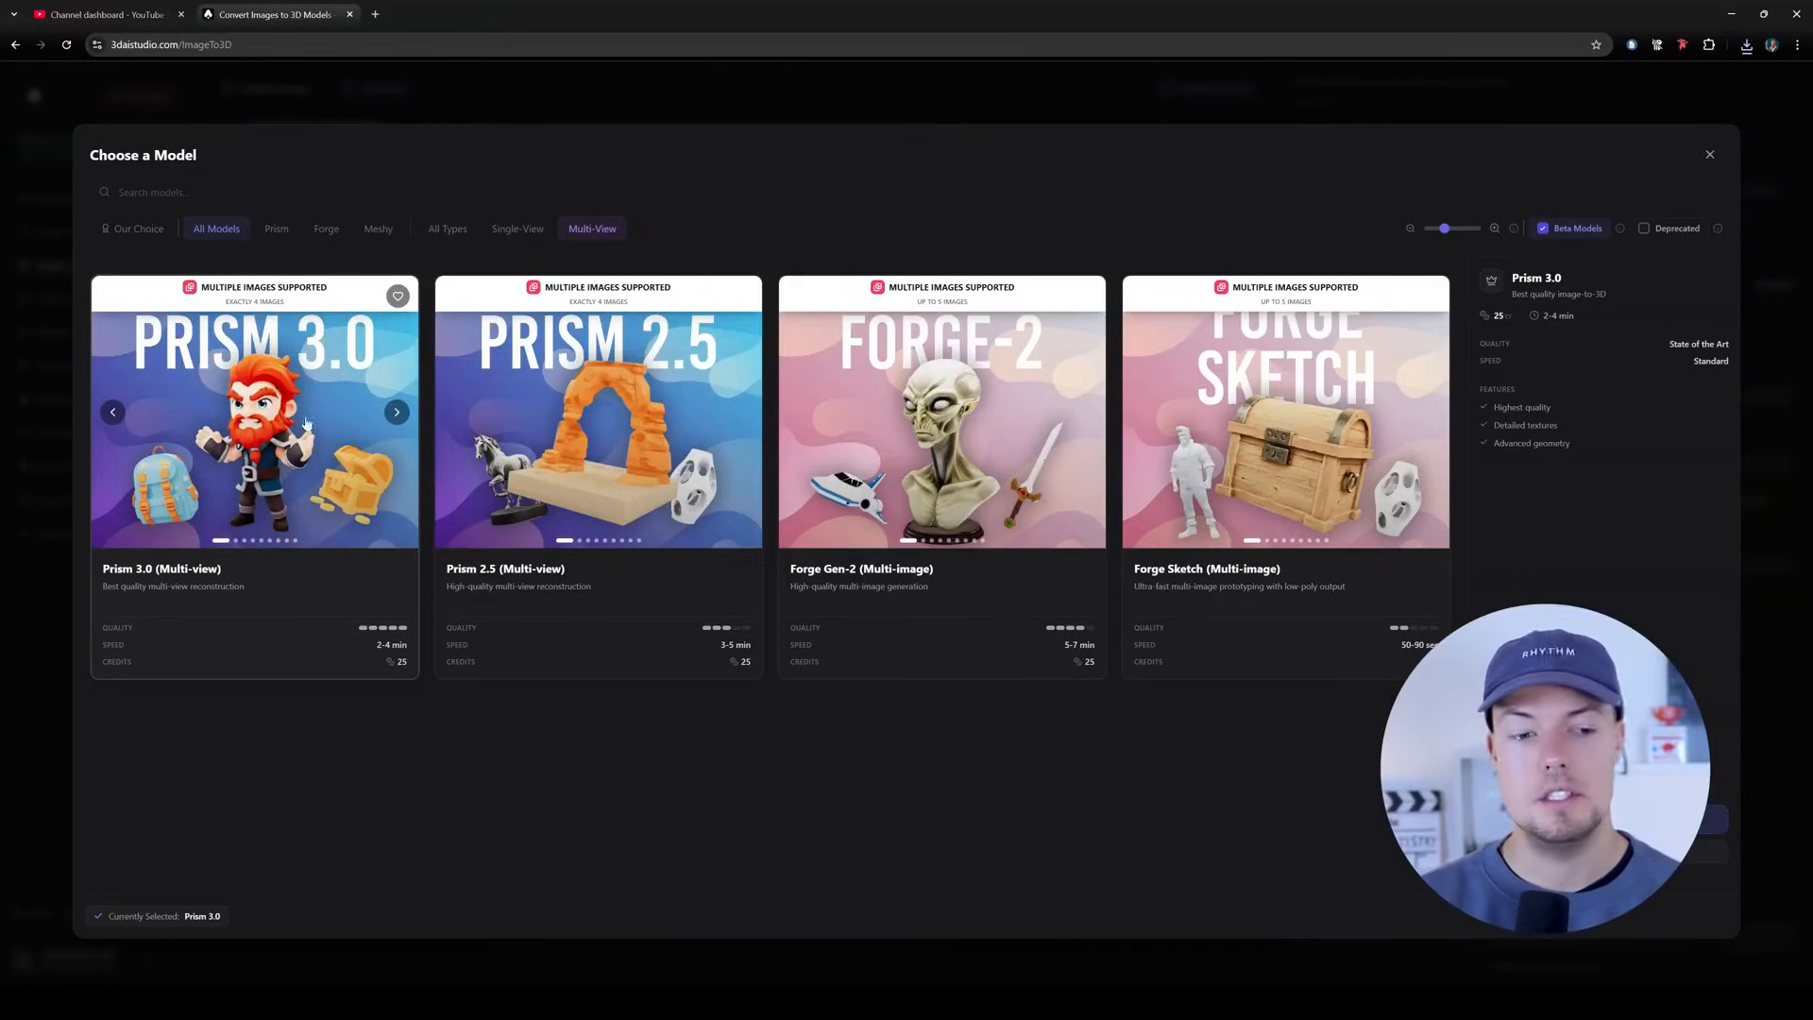
pyautogui.click(247, 462)
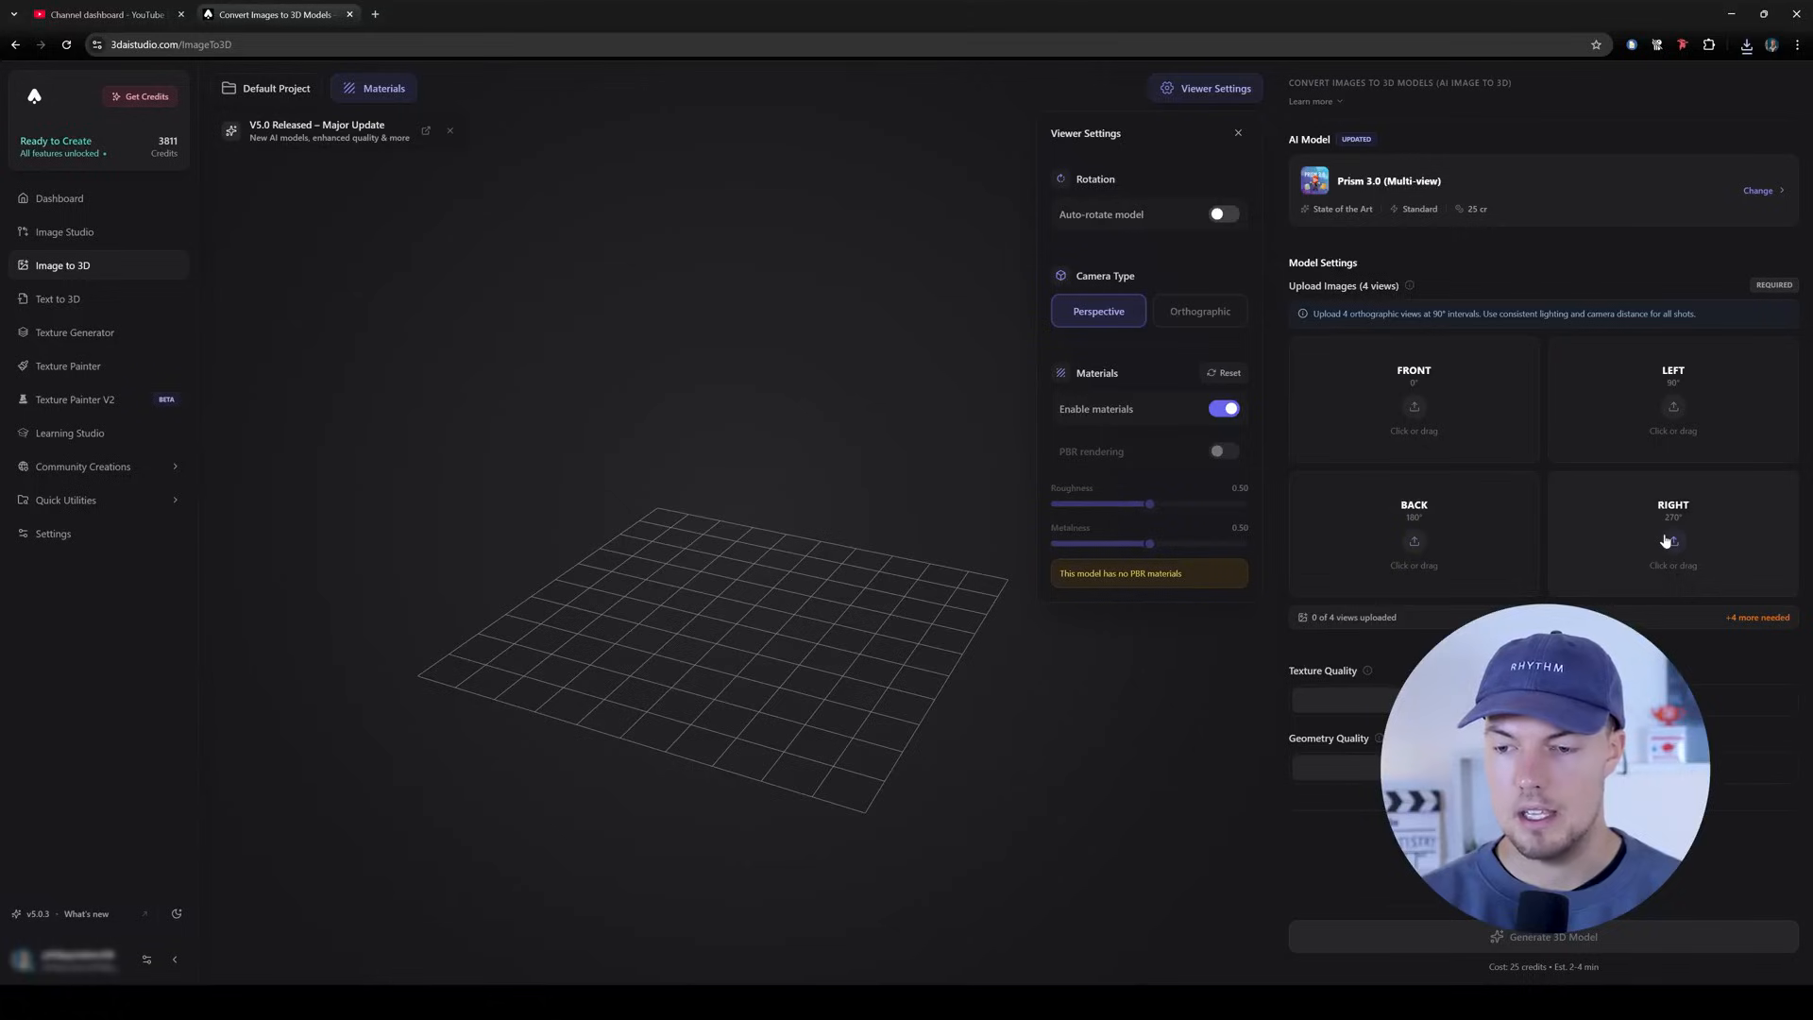
pyautogui.click(1457, 399)
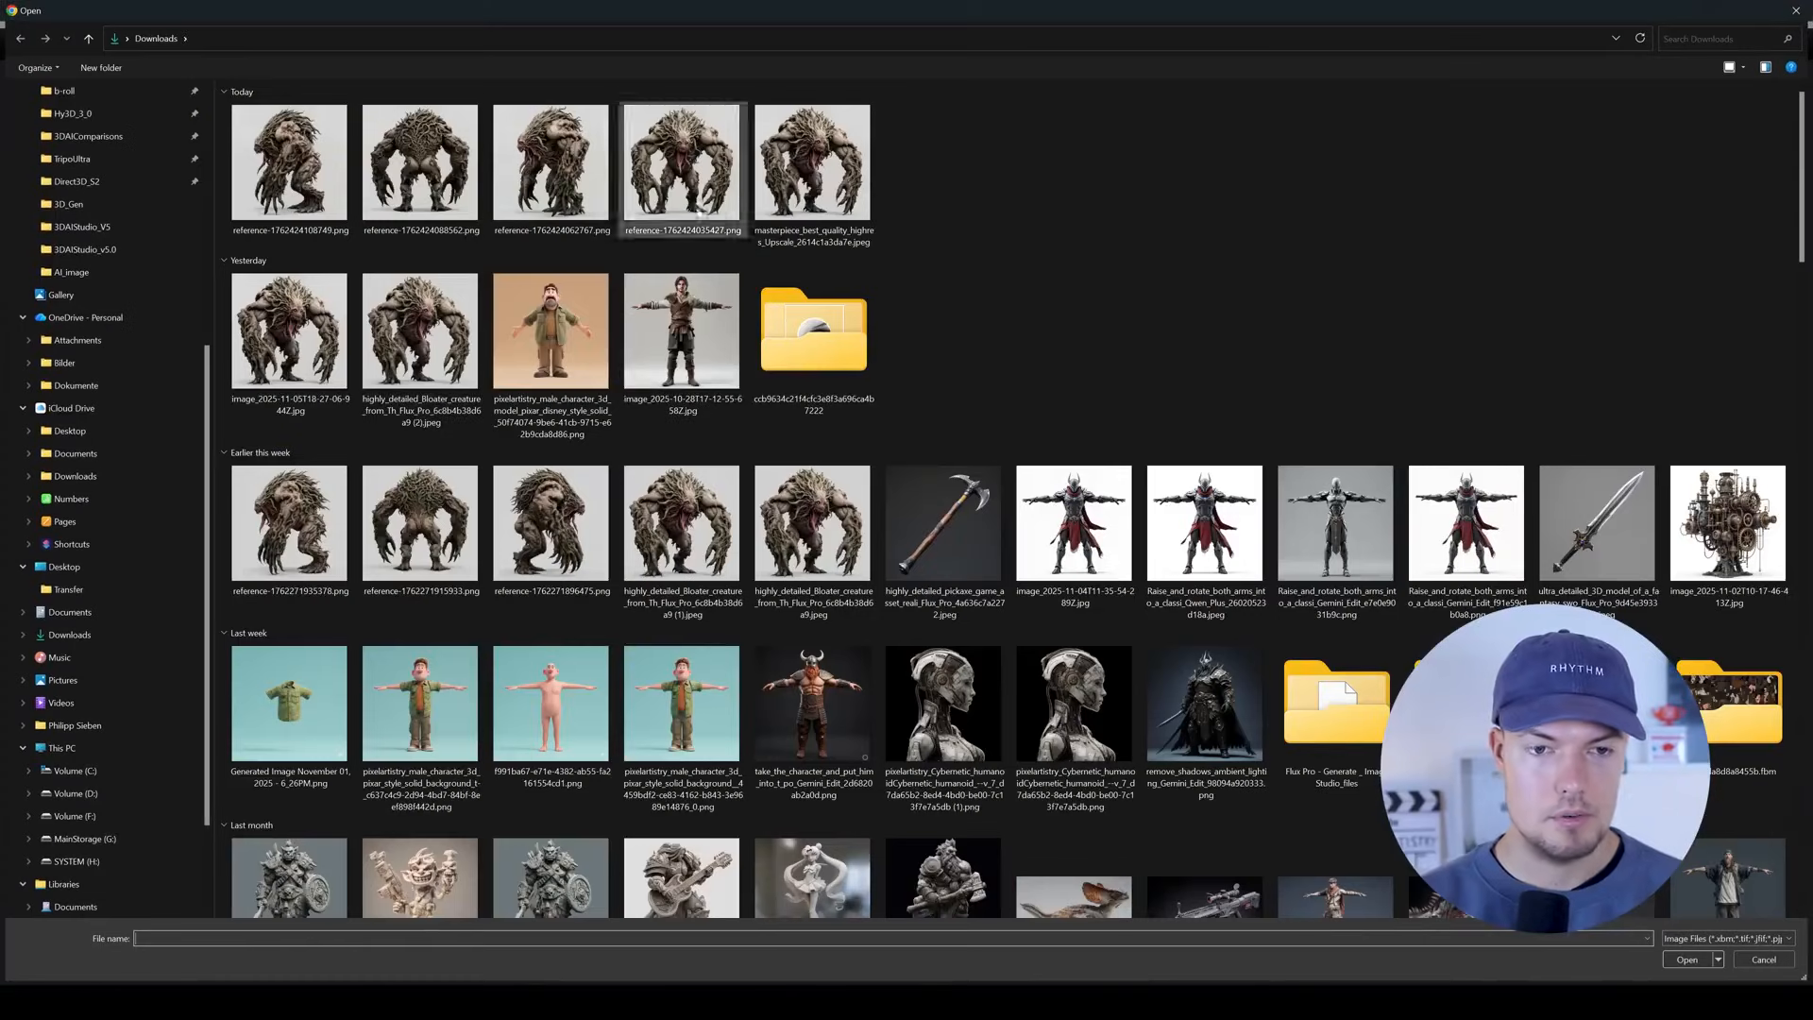
pyautogui.doubleClick(756, 189)
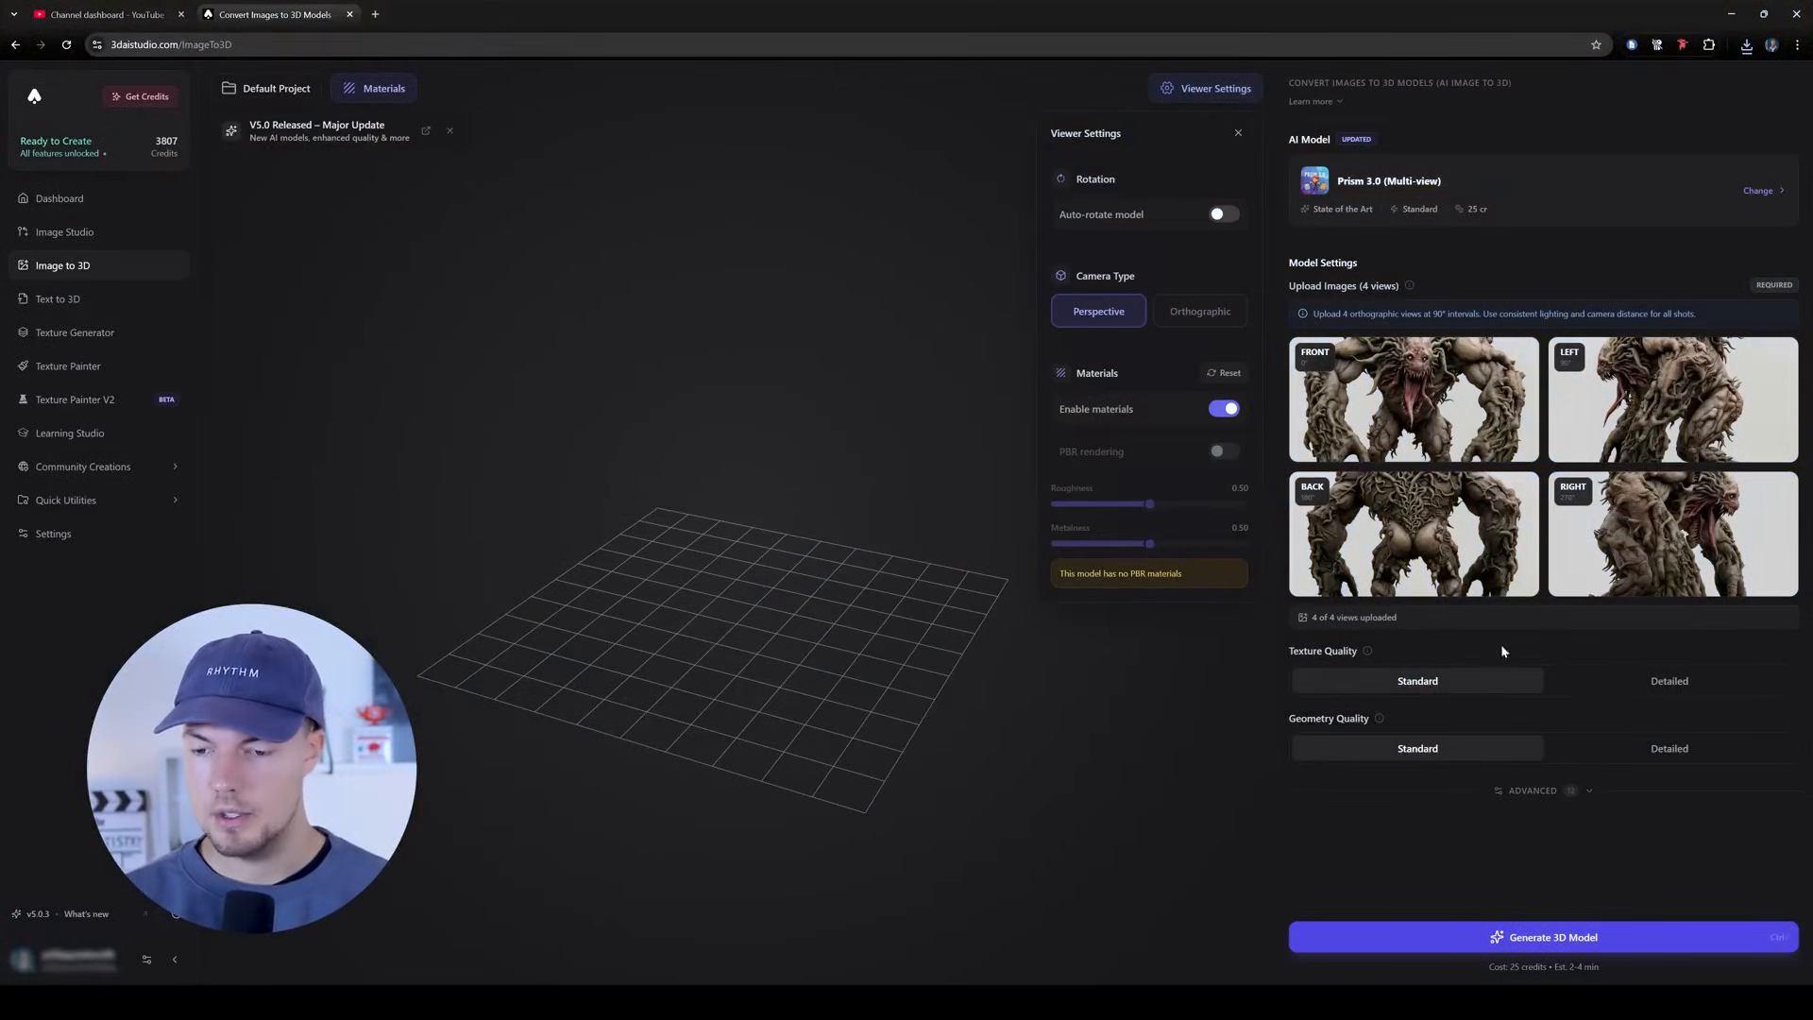
# Set texture and geometry quality to Detailed and generate the 3D model from the four creature views.
pyautogui.click(1640, 689)
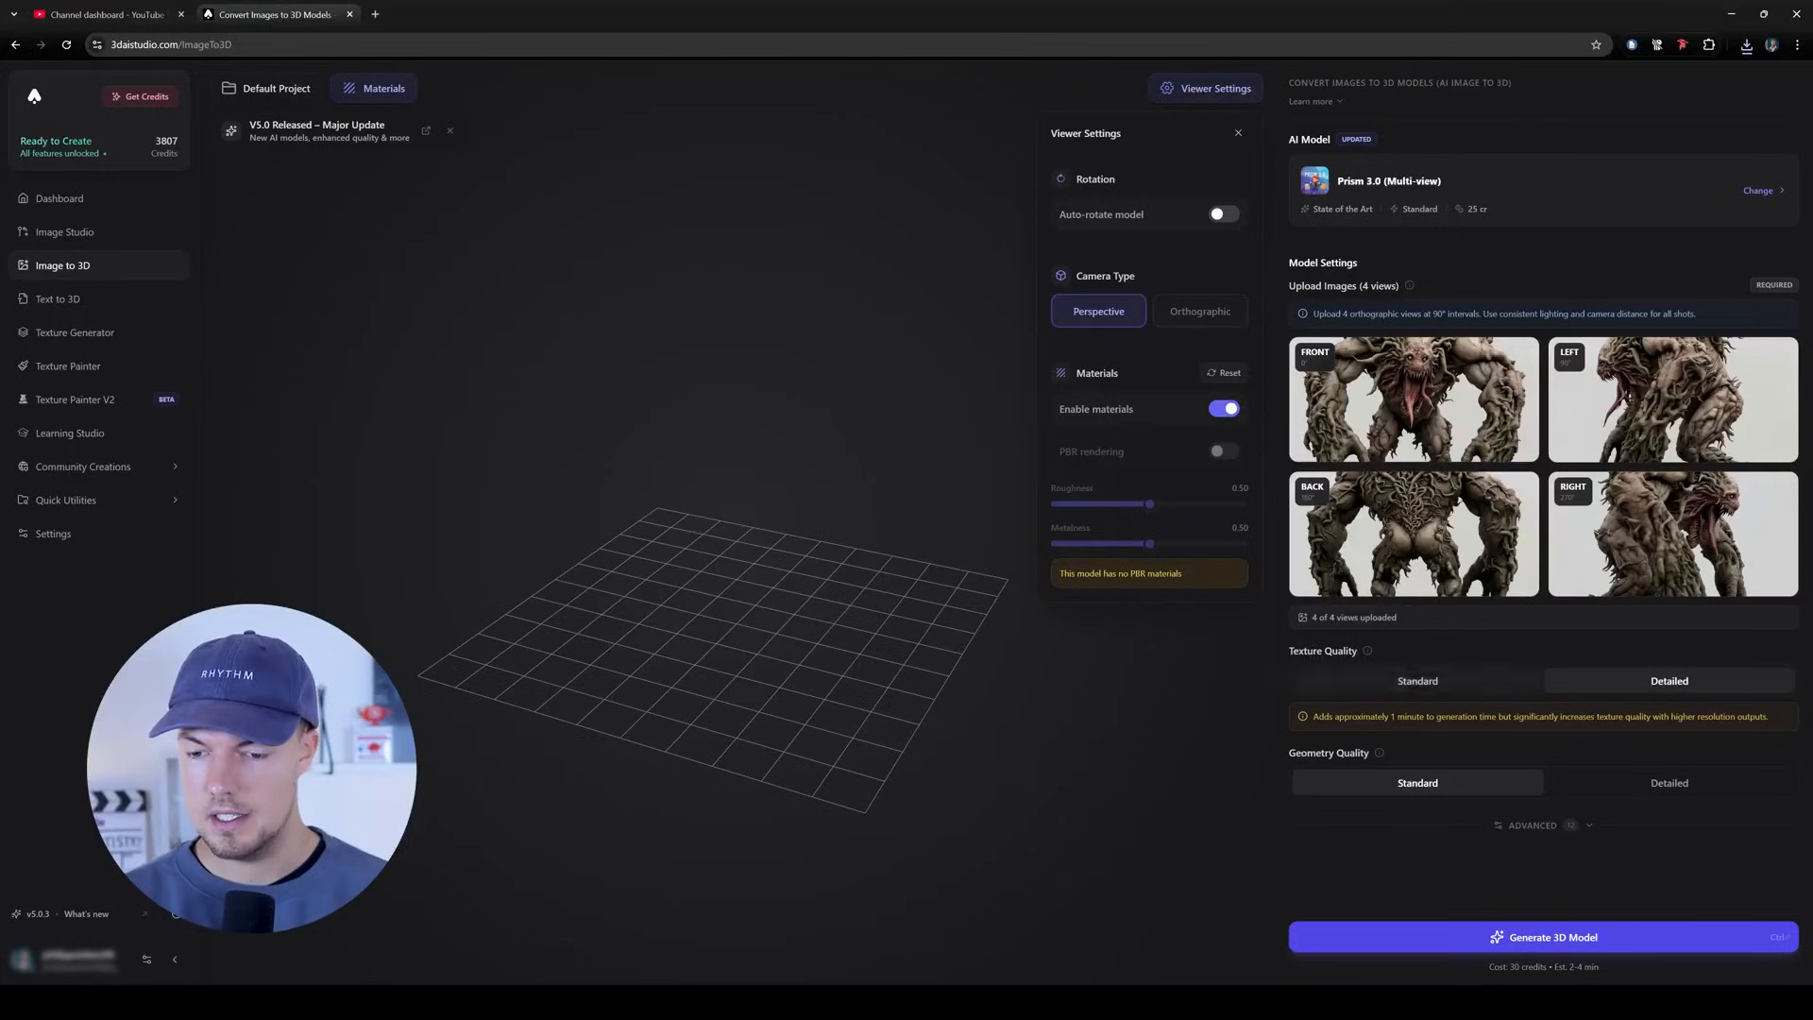
pyautogui.click(1688, 786)
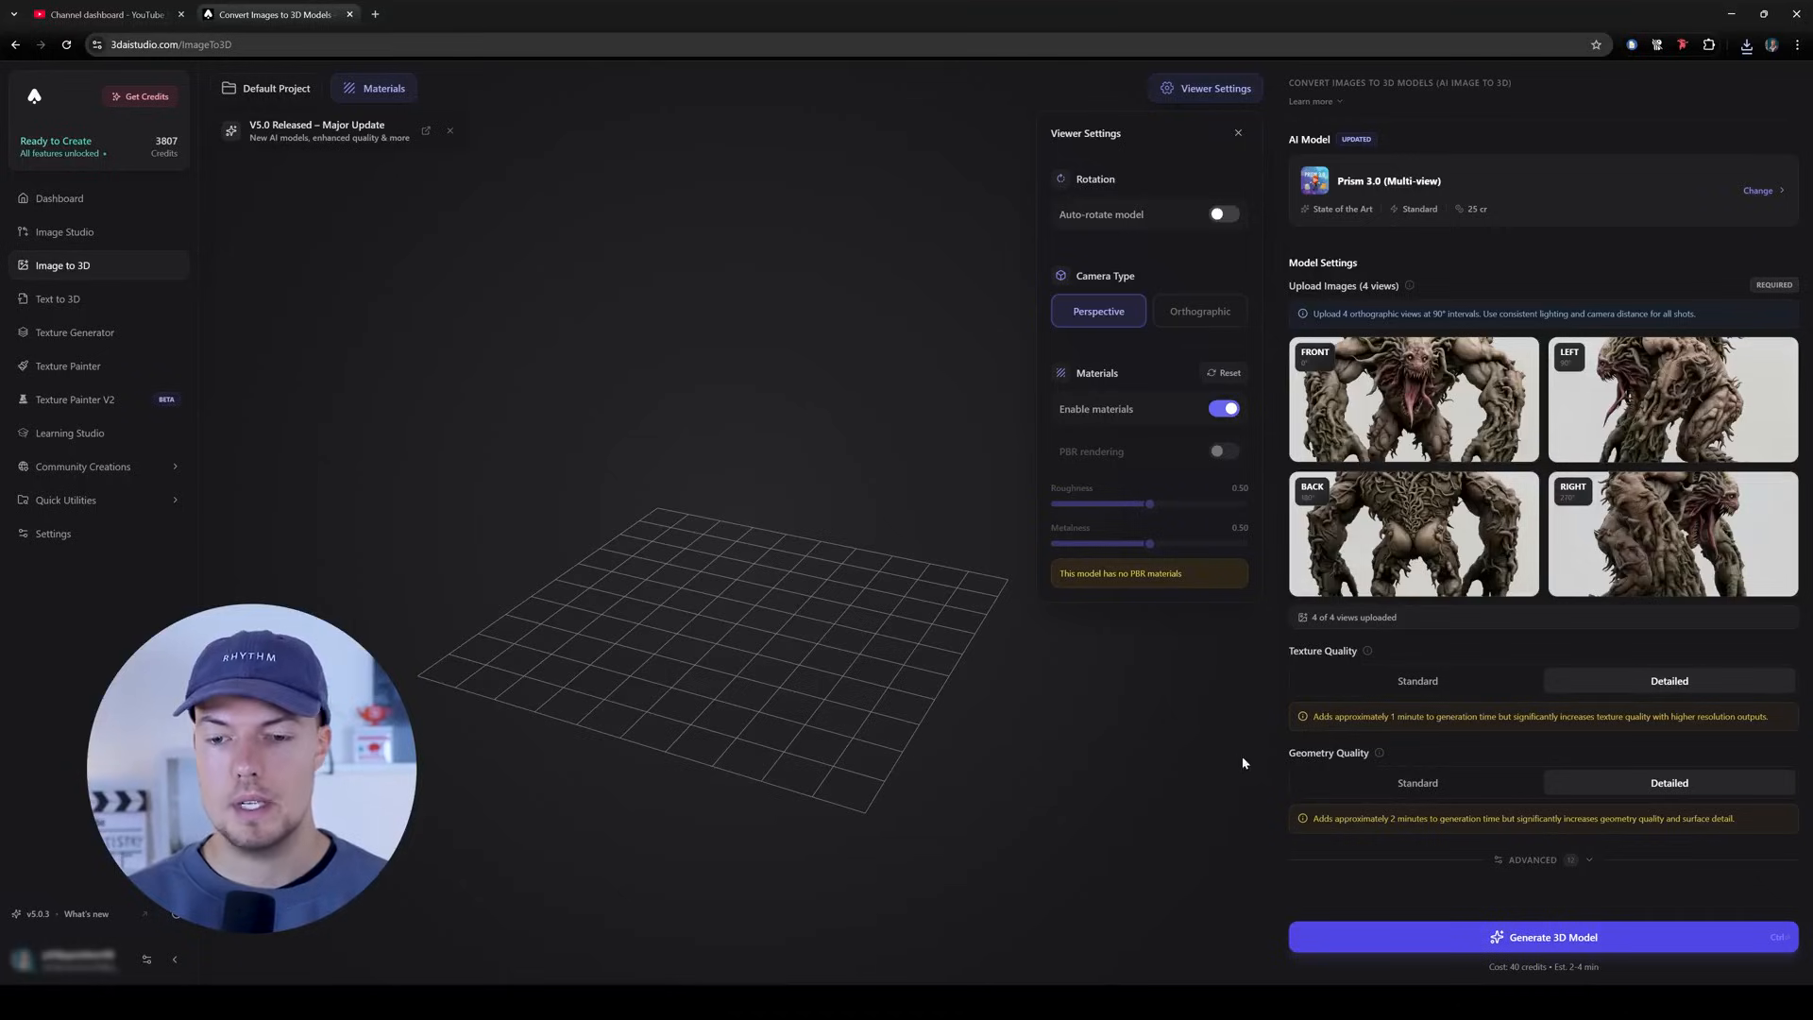
pyautogui.click(1594, 935)
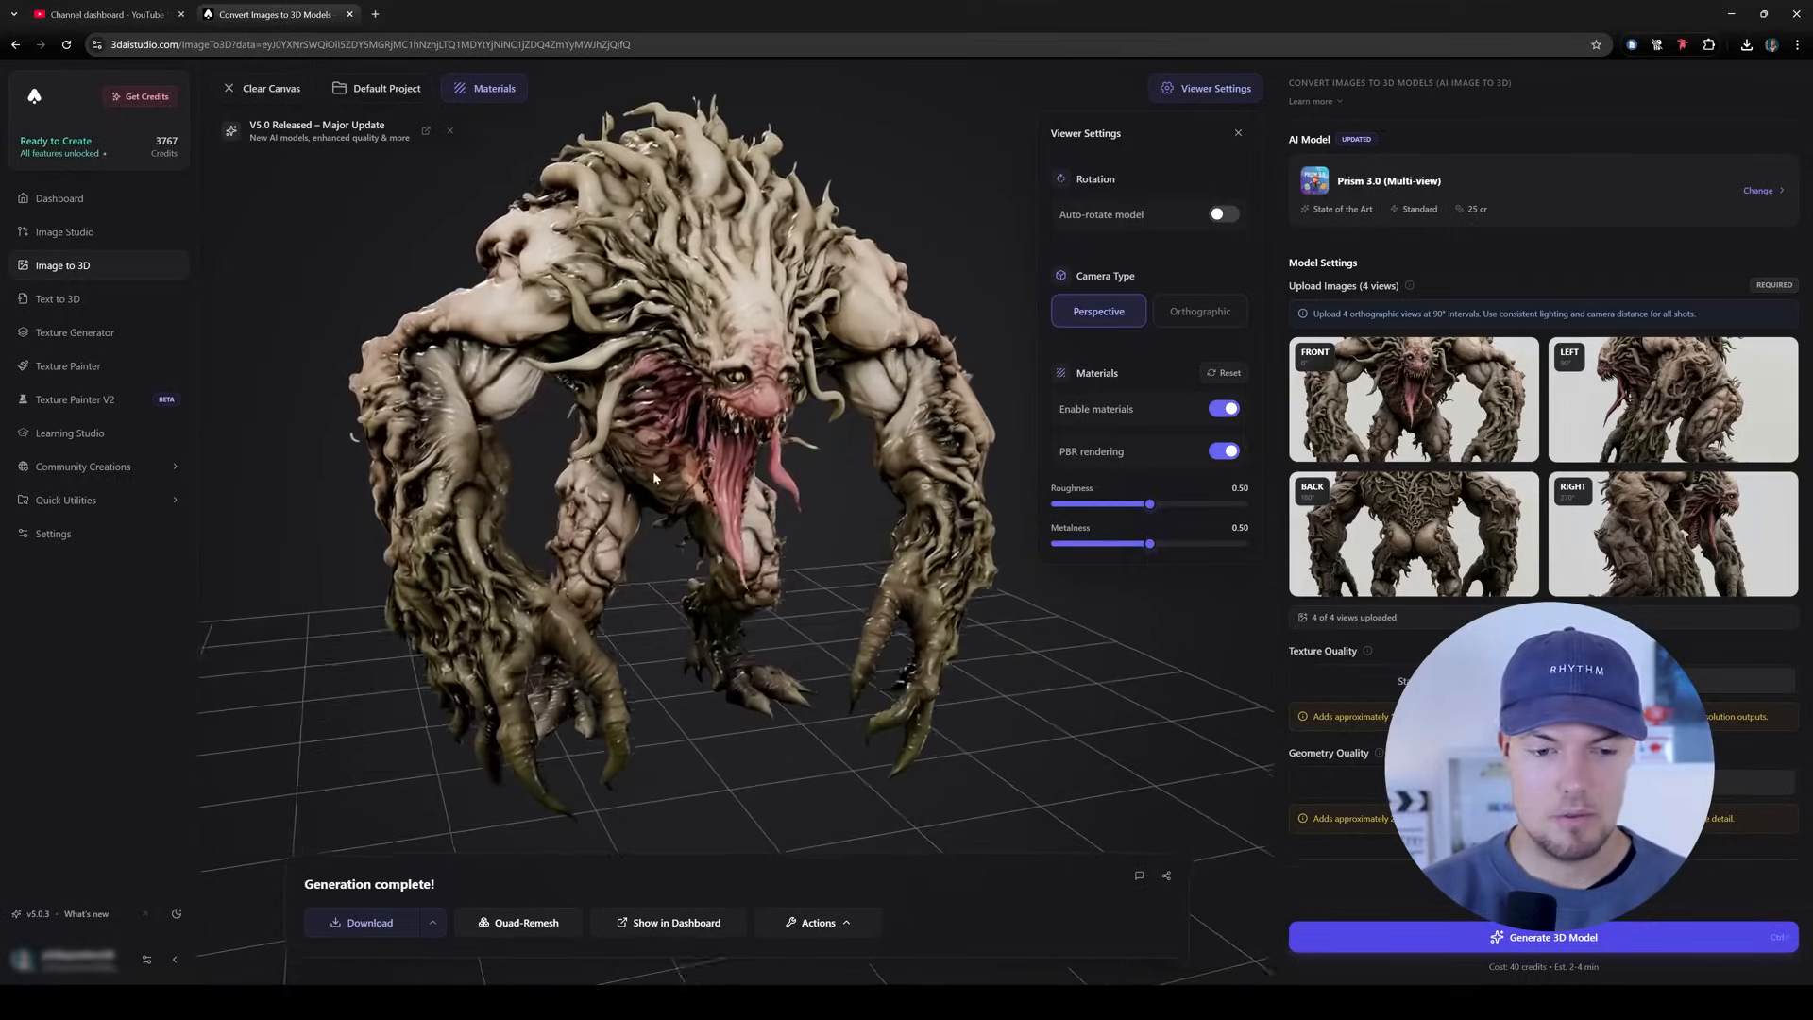
# View the generated multi-view creature from the front and up close, and set its viewer roughness to 0.66.
pyautogui.moveTo(654, 473)
pyautogui.mouseDown()
pyautogui.moveTo(871, 480)
pyautogui.moveTo(717, 472)
pyautogui.moveTo(838, 465)
pyautogui.moveTo(679, 451)
pyautogui.mouseUp()
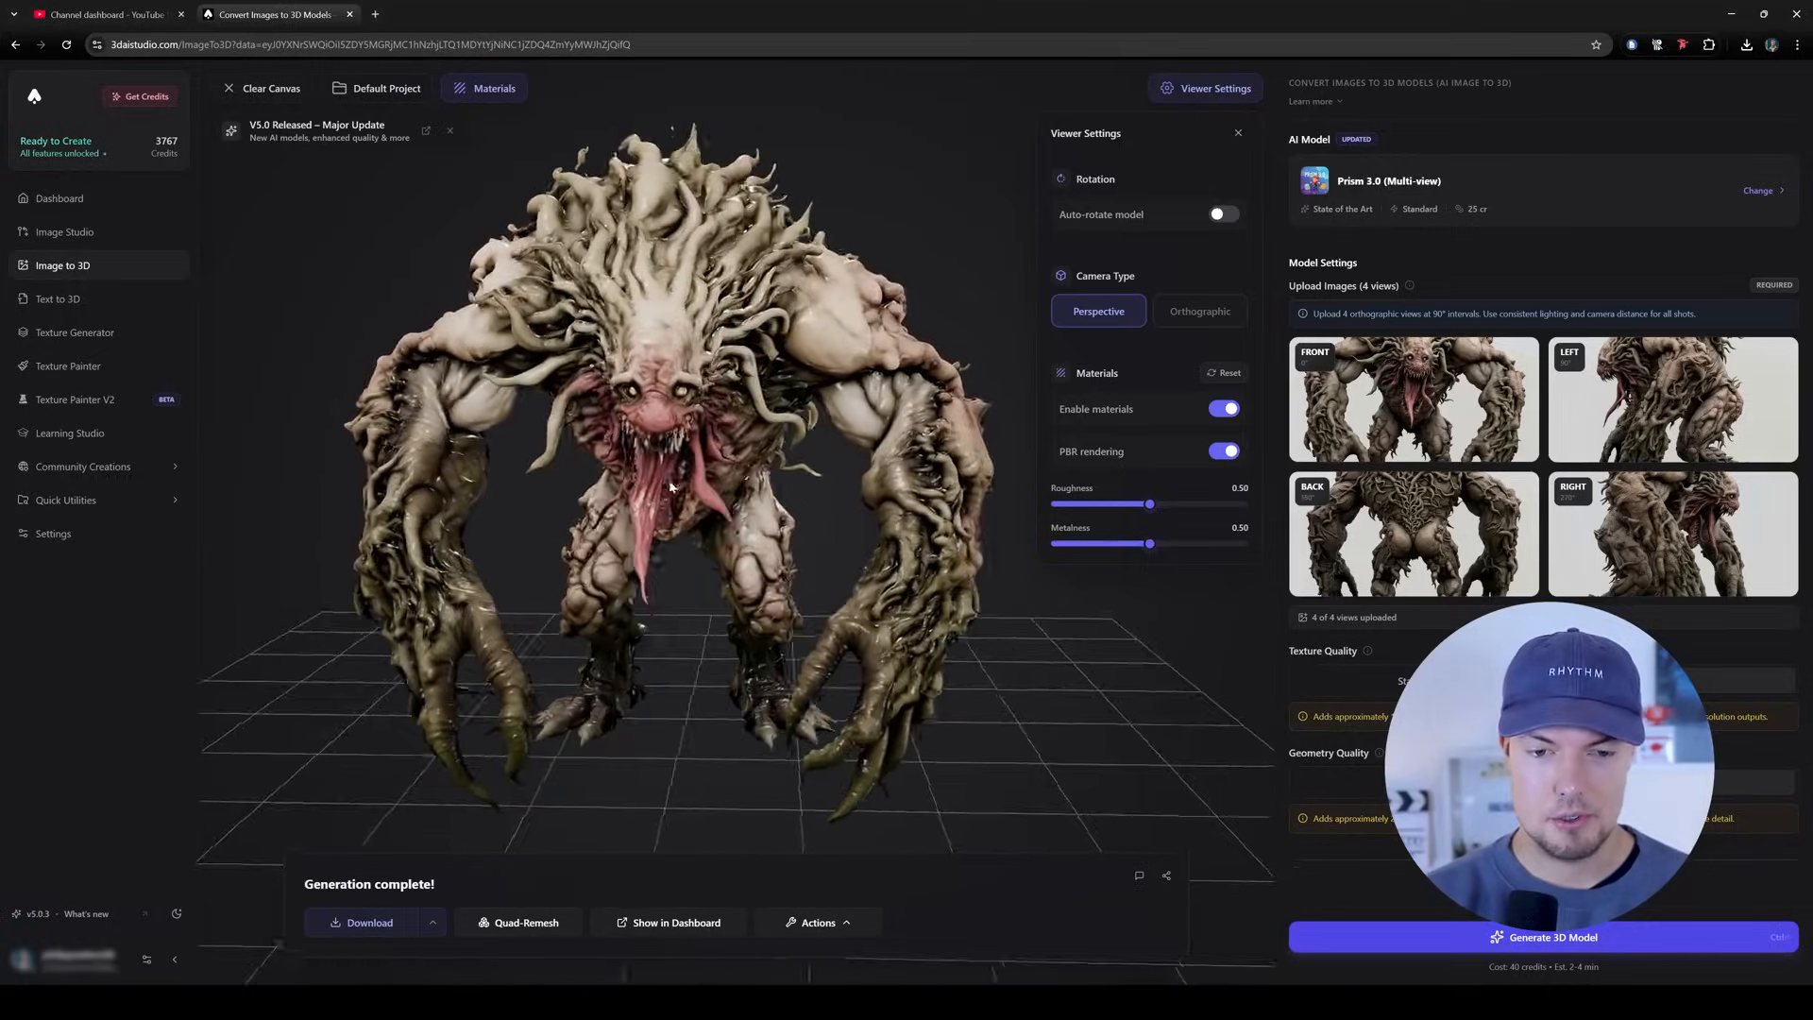
pyautogui.scroll(5, 690, 425)
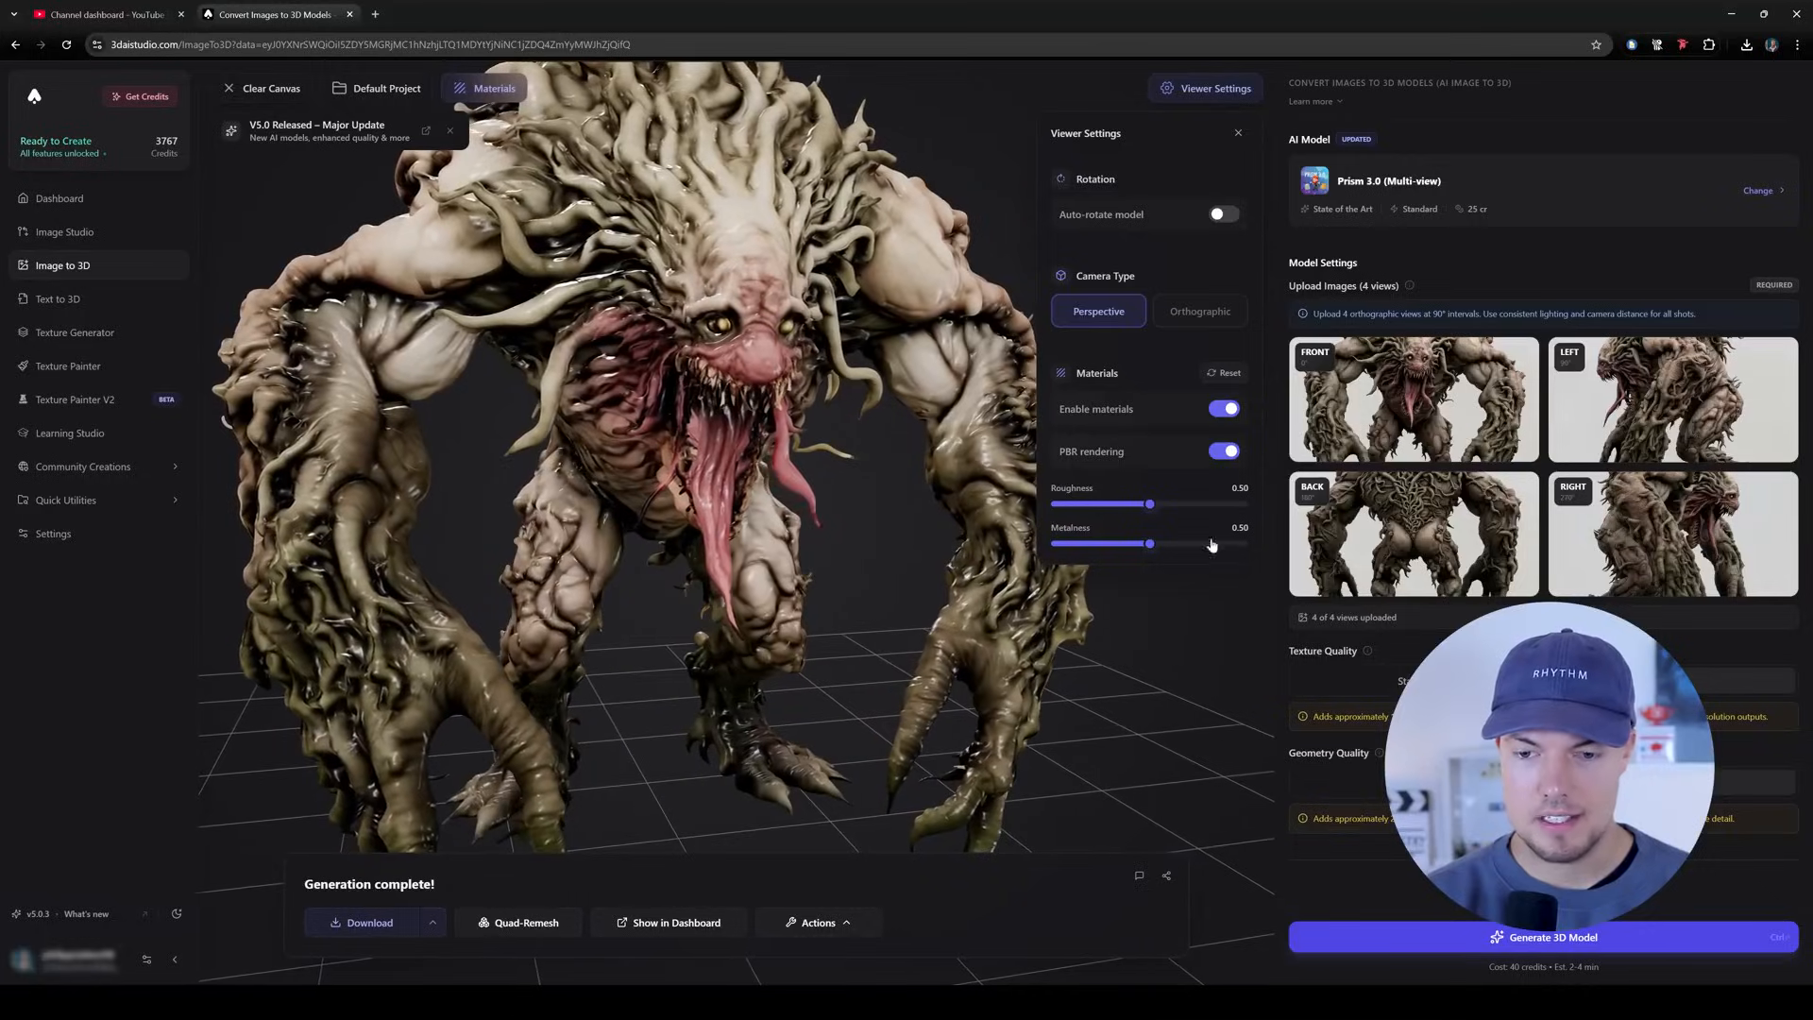
pyautogui.moveTo(1150, 504); pyautogui.dragTo(1179, 506)
# Examine the multi-view creature model from all sides, checking its texture and surface detail up close and at full view.
pyautogui.scroll(-5, 782, 499)
pyautogui.moveTo(539, 472); pyautogui.dragTo(958, 500)
pyautogui.moveTo(623, 109); pyautogui.dragTo(1029, 651)
pyautogui.scroll(4, 577, 472)
pyautogui.moveTo(576, 472); pyautogui.dragTo(694, 581)
pyautogui.scroll(-4, 464, 461)
pyautogui.scroll(-2, 694, 578)
pyautogui.moveTo(779, 500); pyautogui.dragTo(678, 564, button='right')
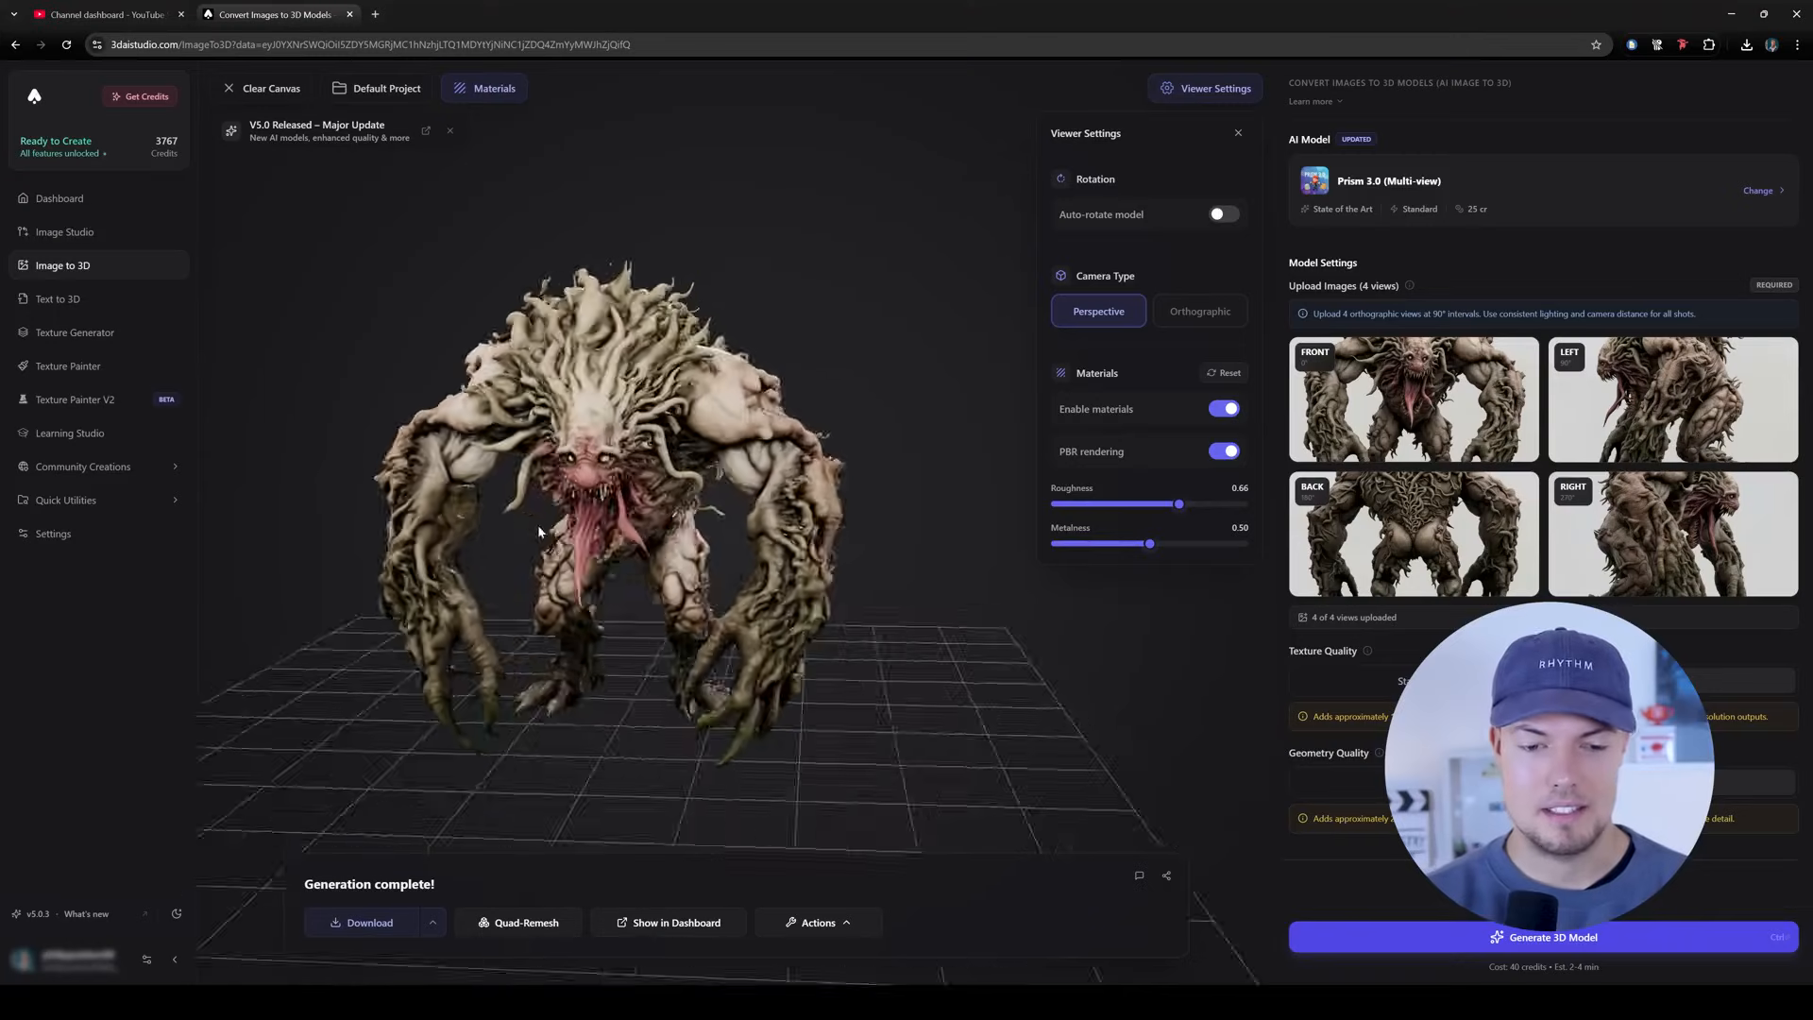
pyautogui.moveTo(539, 531); pyautogui.dragTo(715, 511)
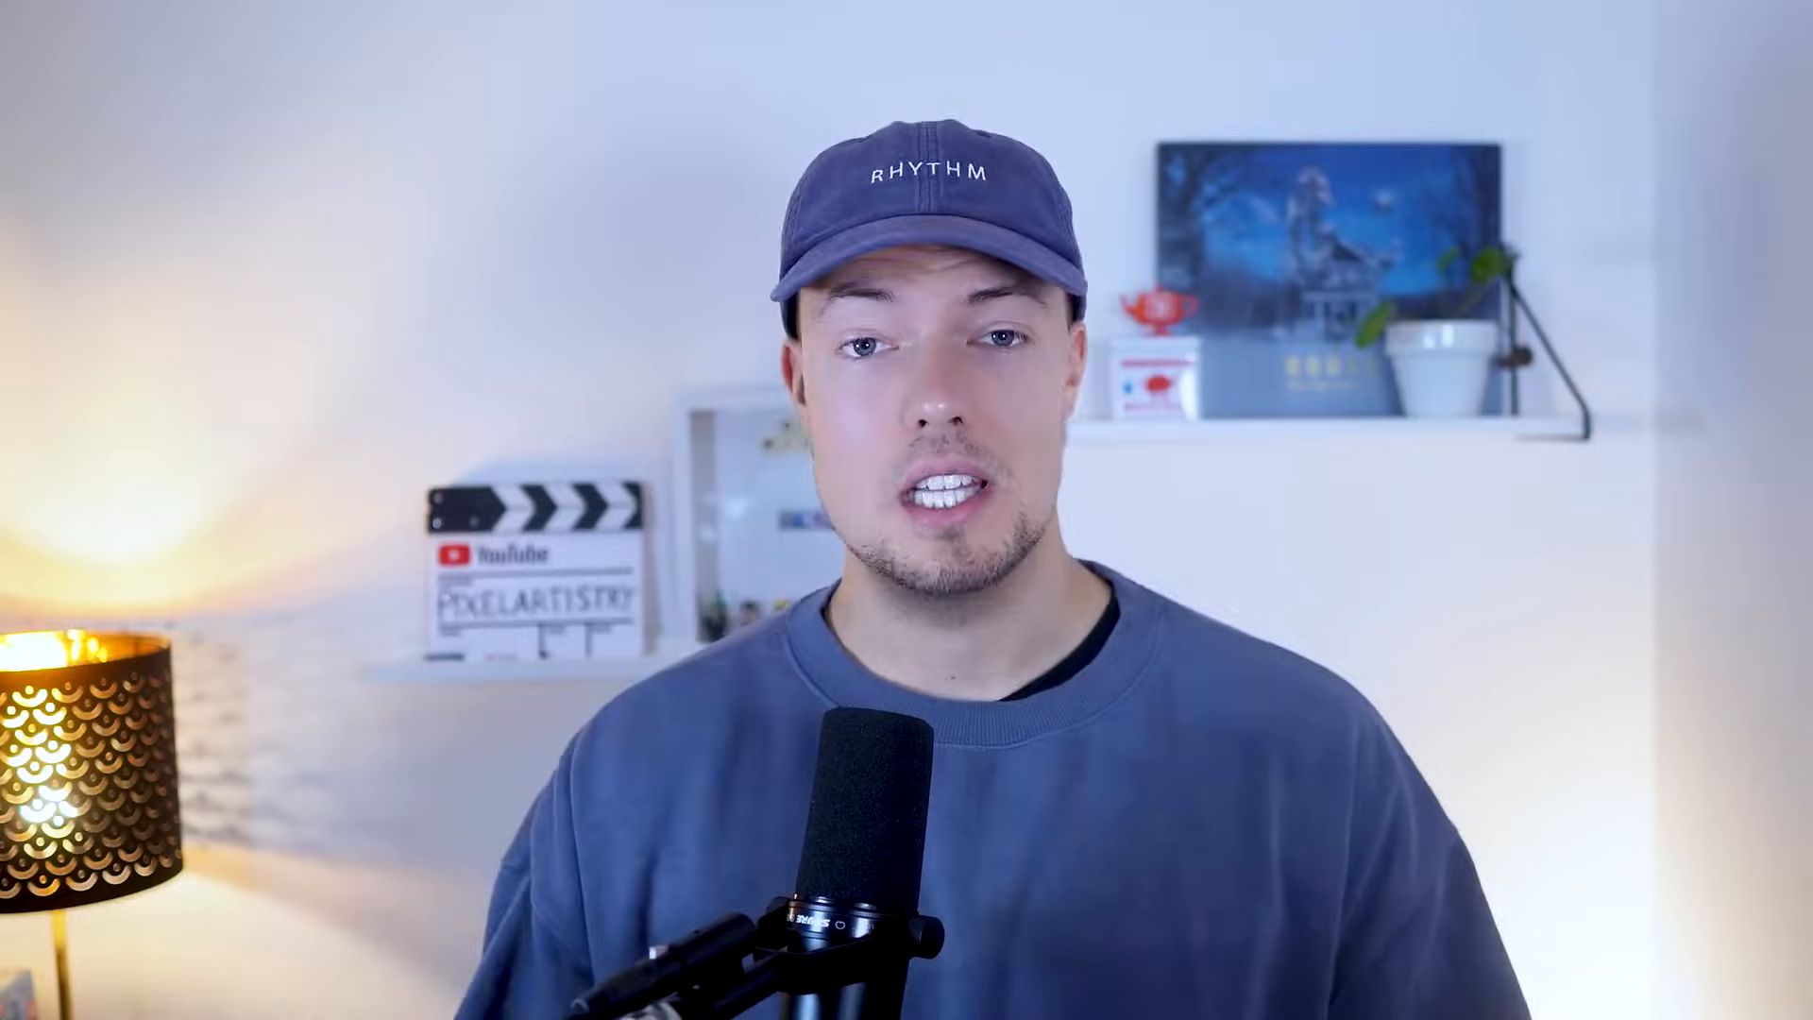
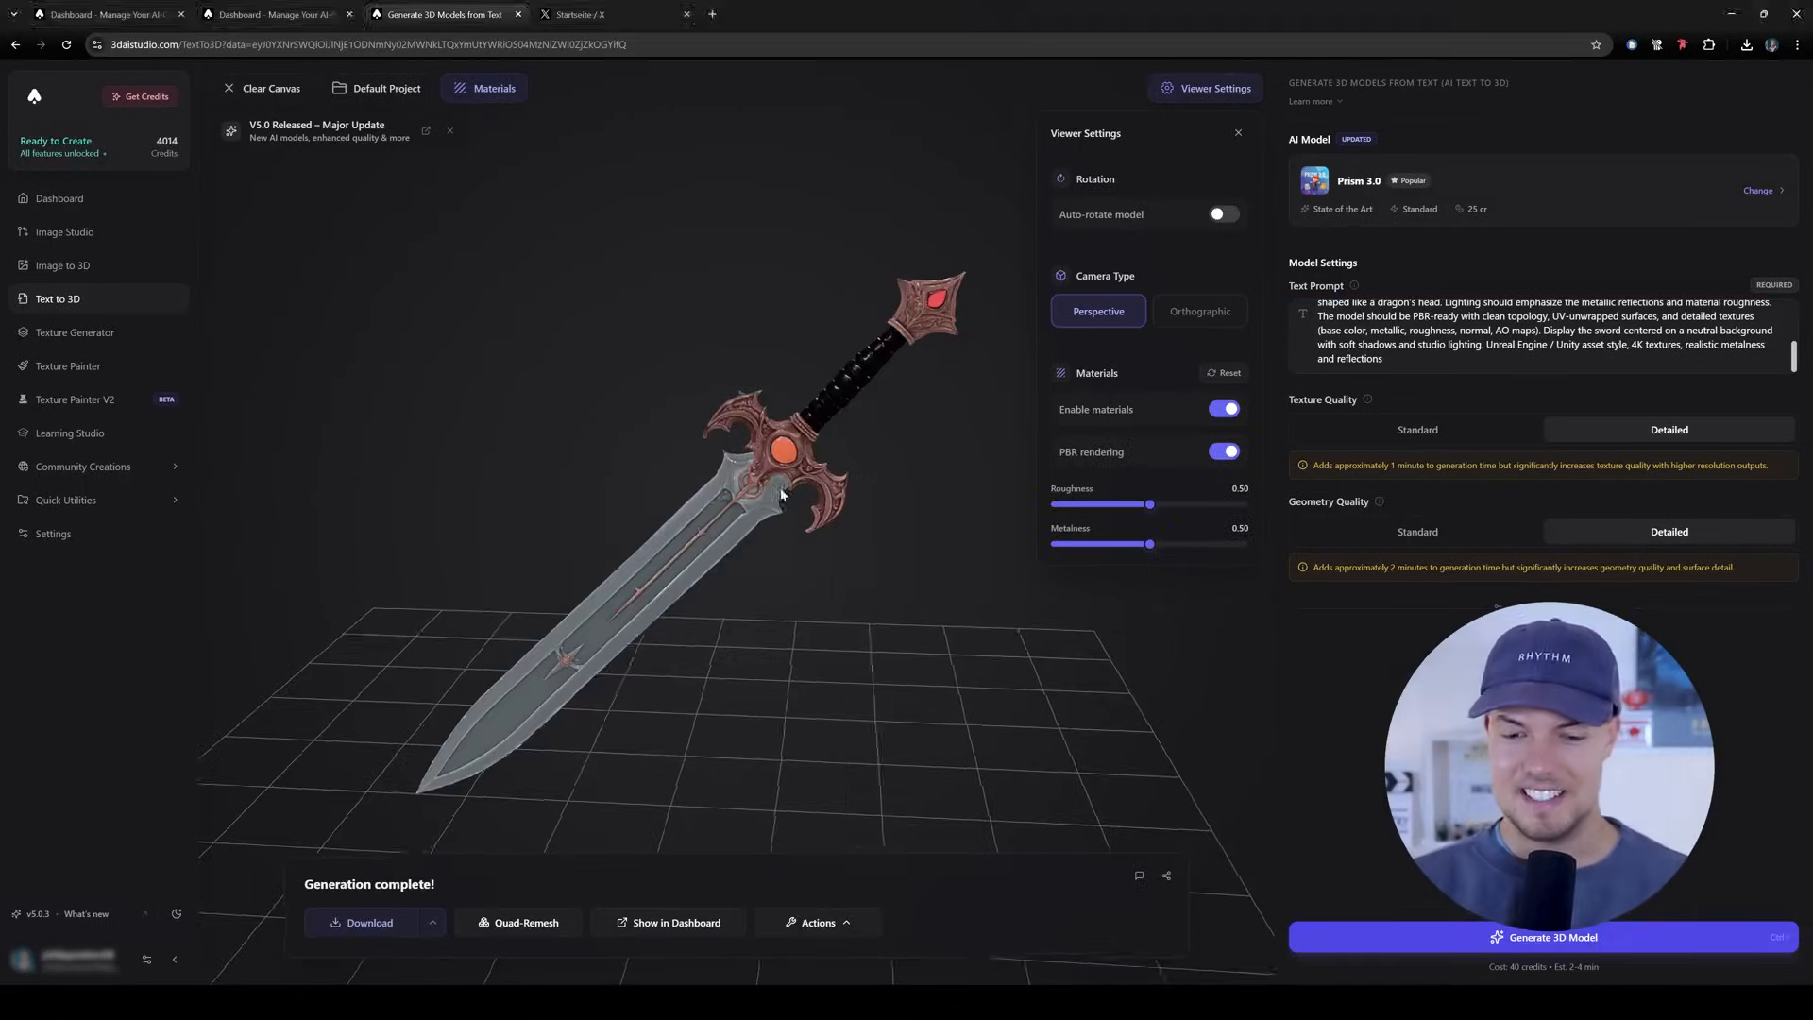
# Examine the sword model generated from text, and inspect the Flux Pro sword image's hilt, gems and blade at different magnifications.
pyautogui.moveTo(1093, 635); pyautogui.dragTo(725, 548)
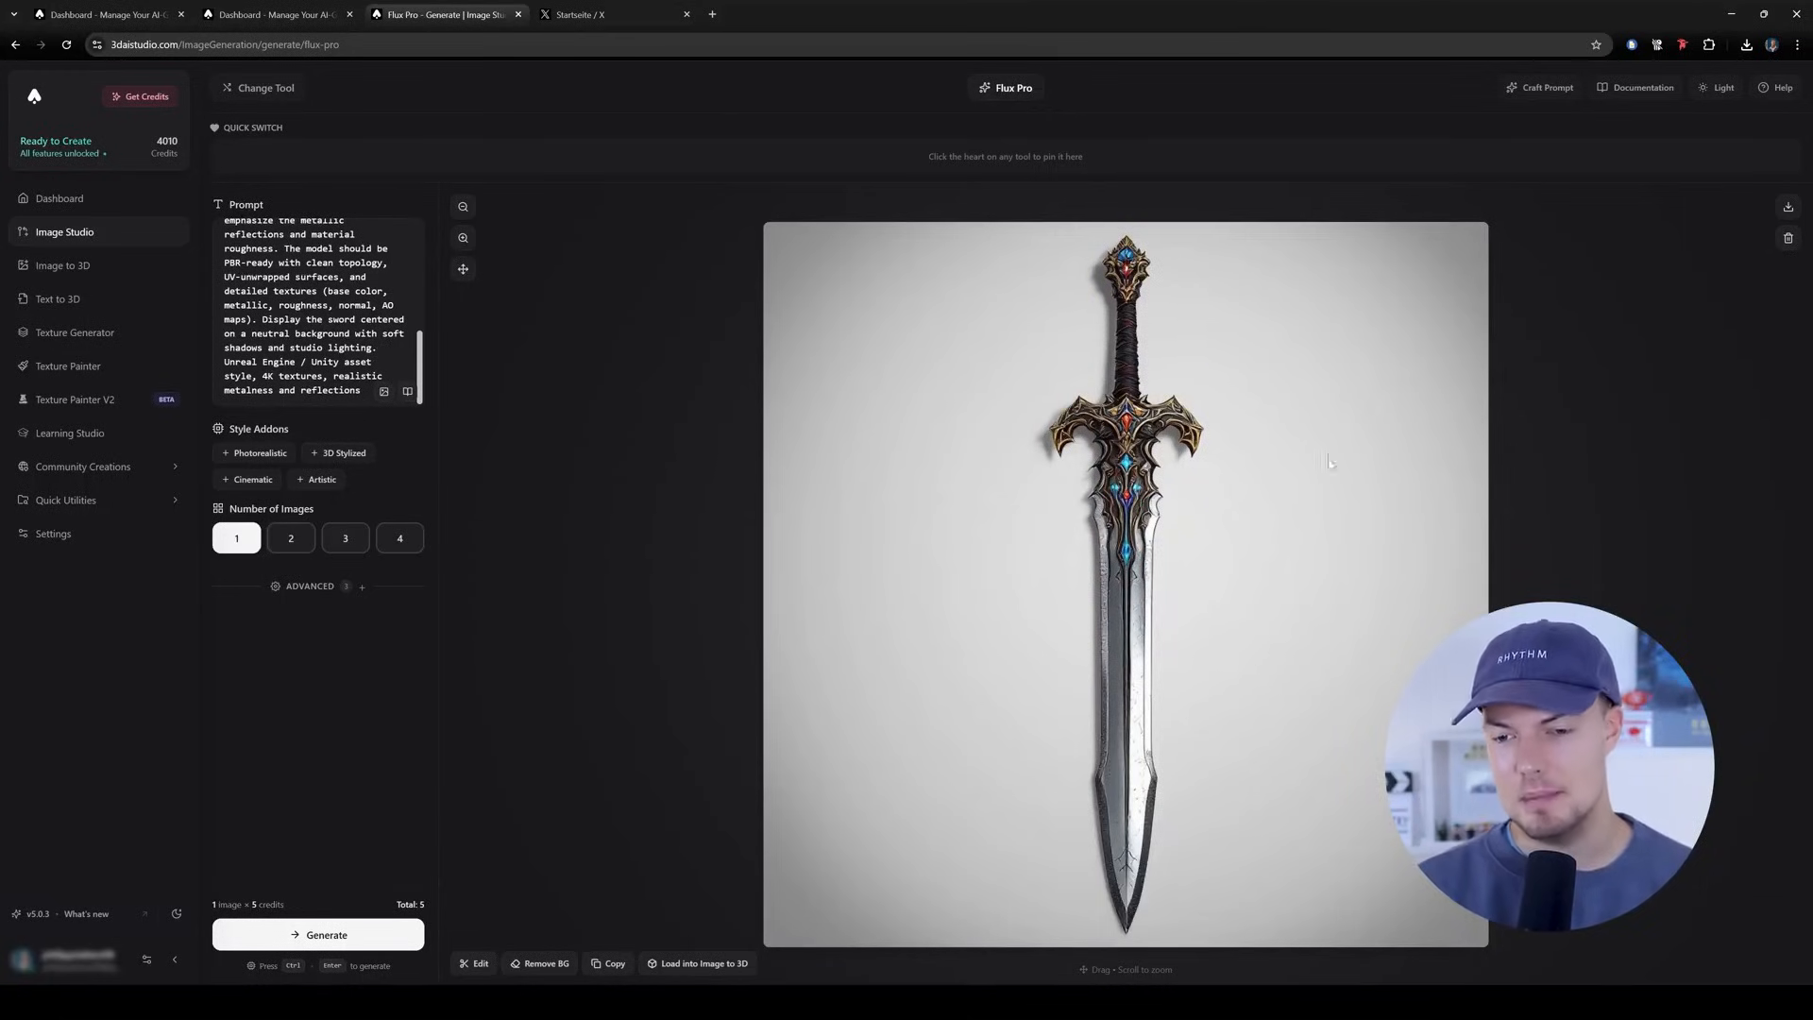
pyautogui.scroll(3, 1194, 491)
pyautogui.scroll(-5, 1119, 466)
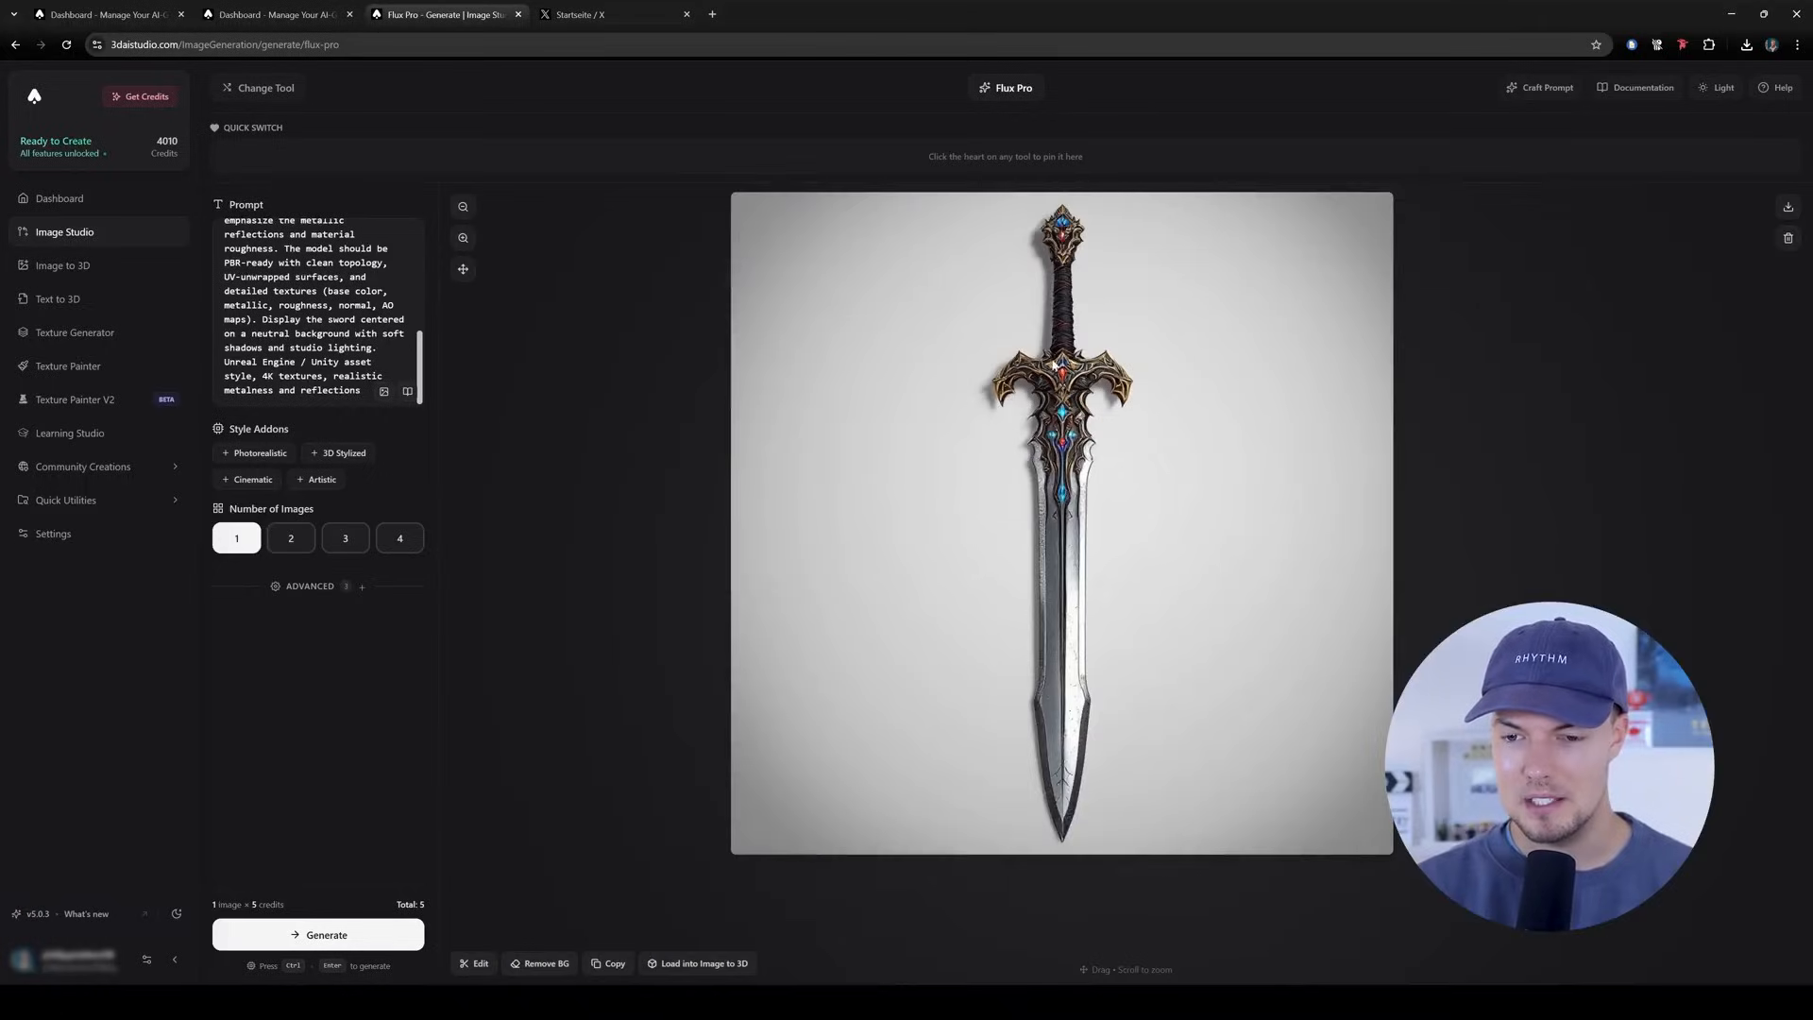
pyautogui.scroll(5, 1107, 413)
pyautogui.scroll(-1, 1095, 412)
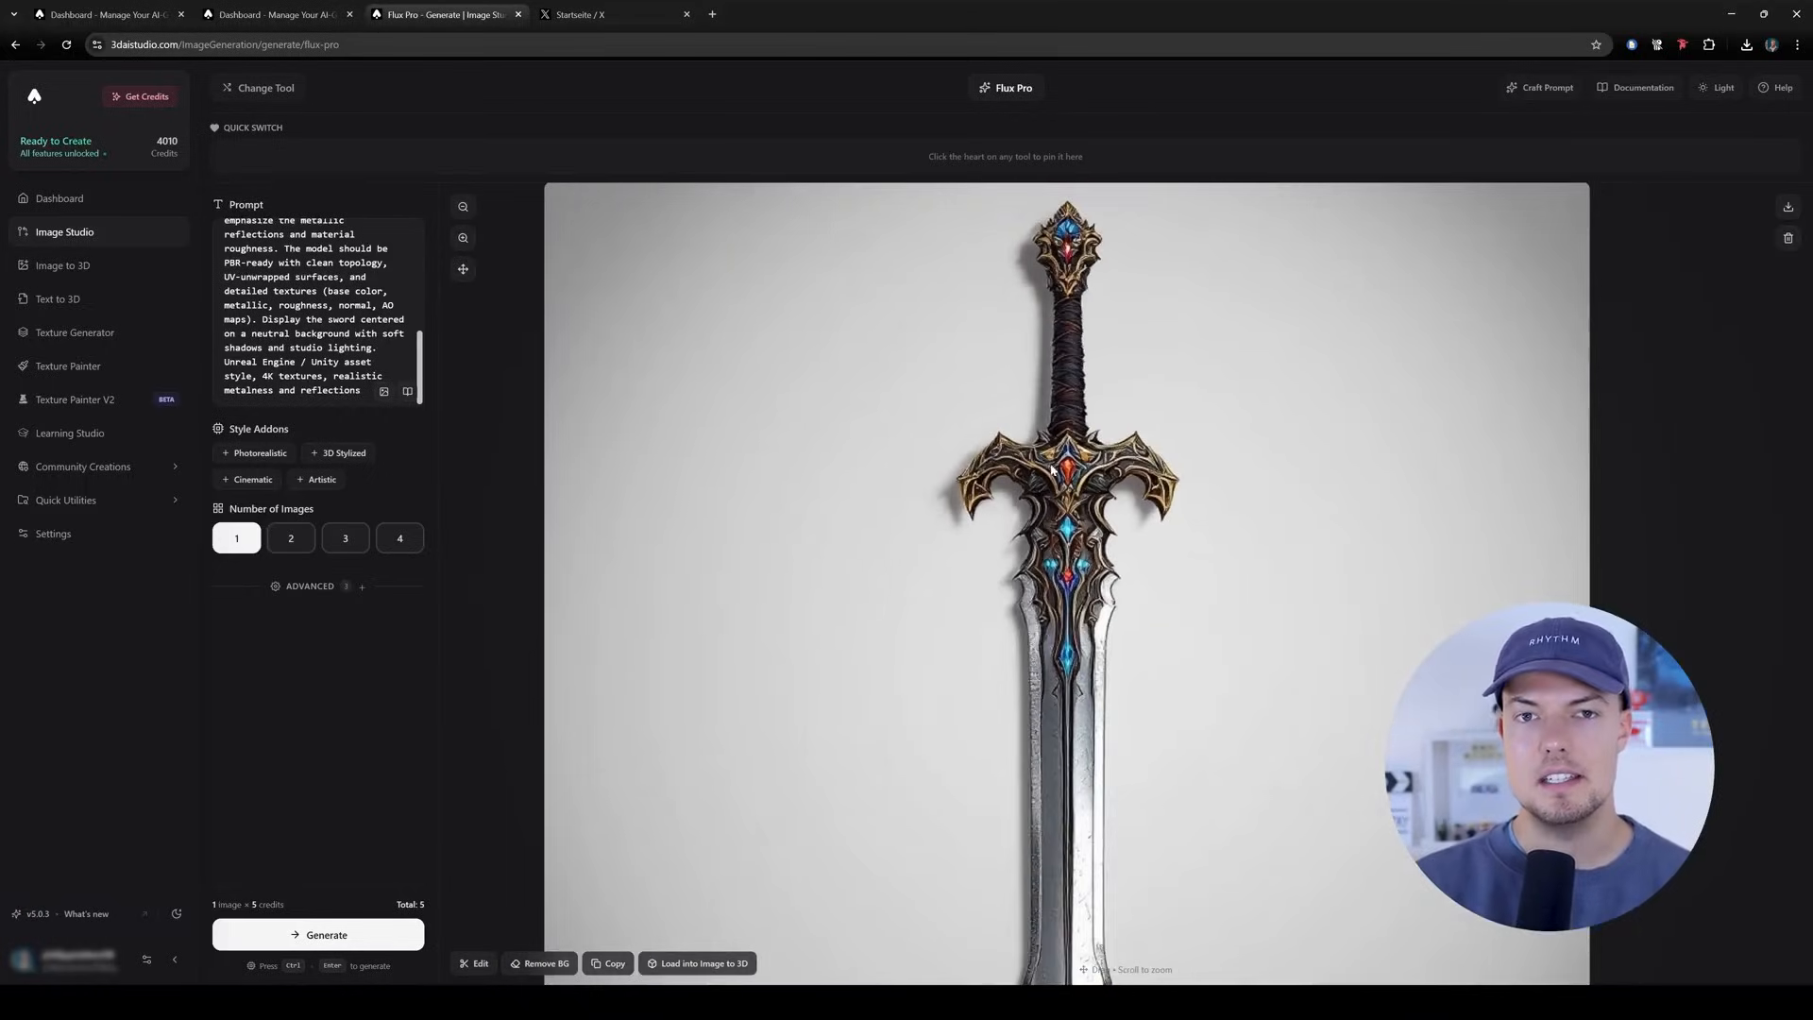
pyautogui.scroll(-3, 1051, 472)
pyautogui.scroll(2, 1050, 529)
pyautogui.scroll(-2, 1049, 577)
pyautogui.scroll(-1, 1048, 579)
pyautogui.scroll(2, 883, 719)
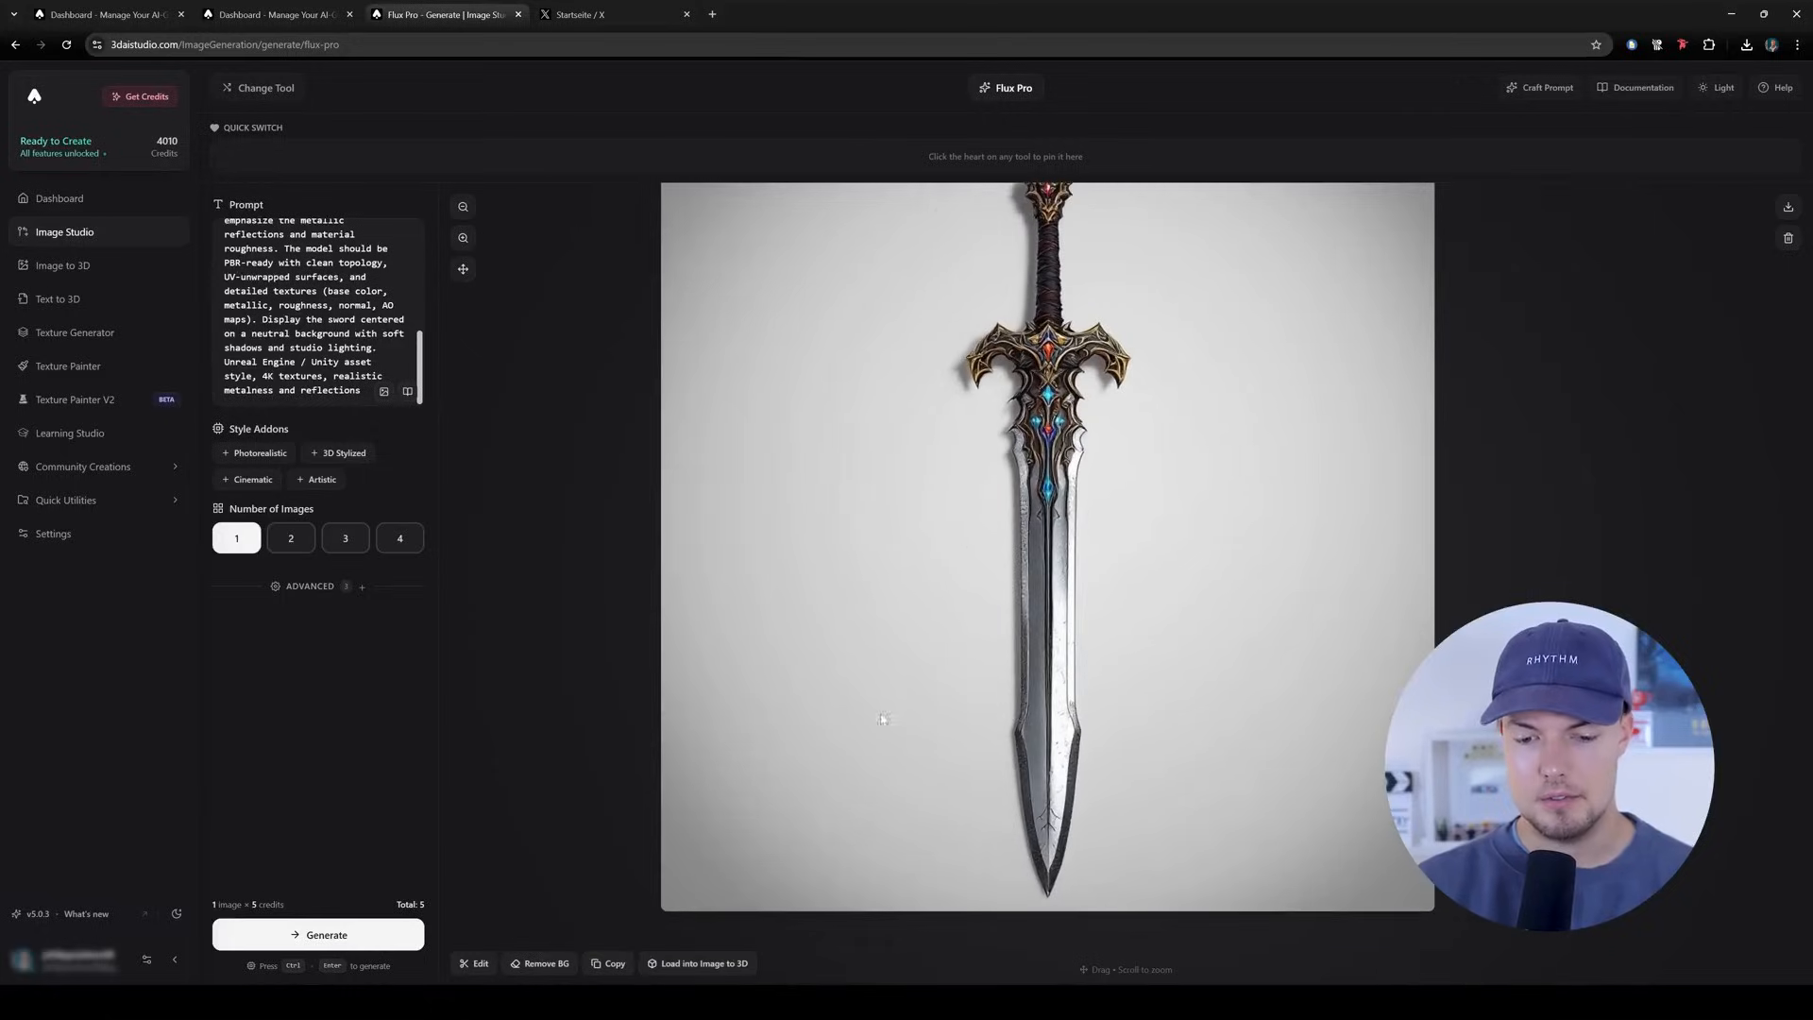
# Load the Flux Pro sword image into Image to 3D and generate a Prism 3.0 model with Detailed texture and geometry.
pyautogui.click(732, 964)
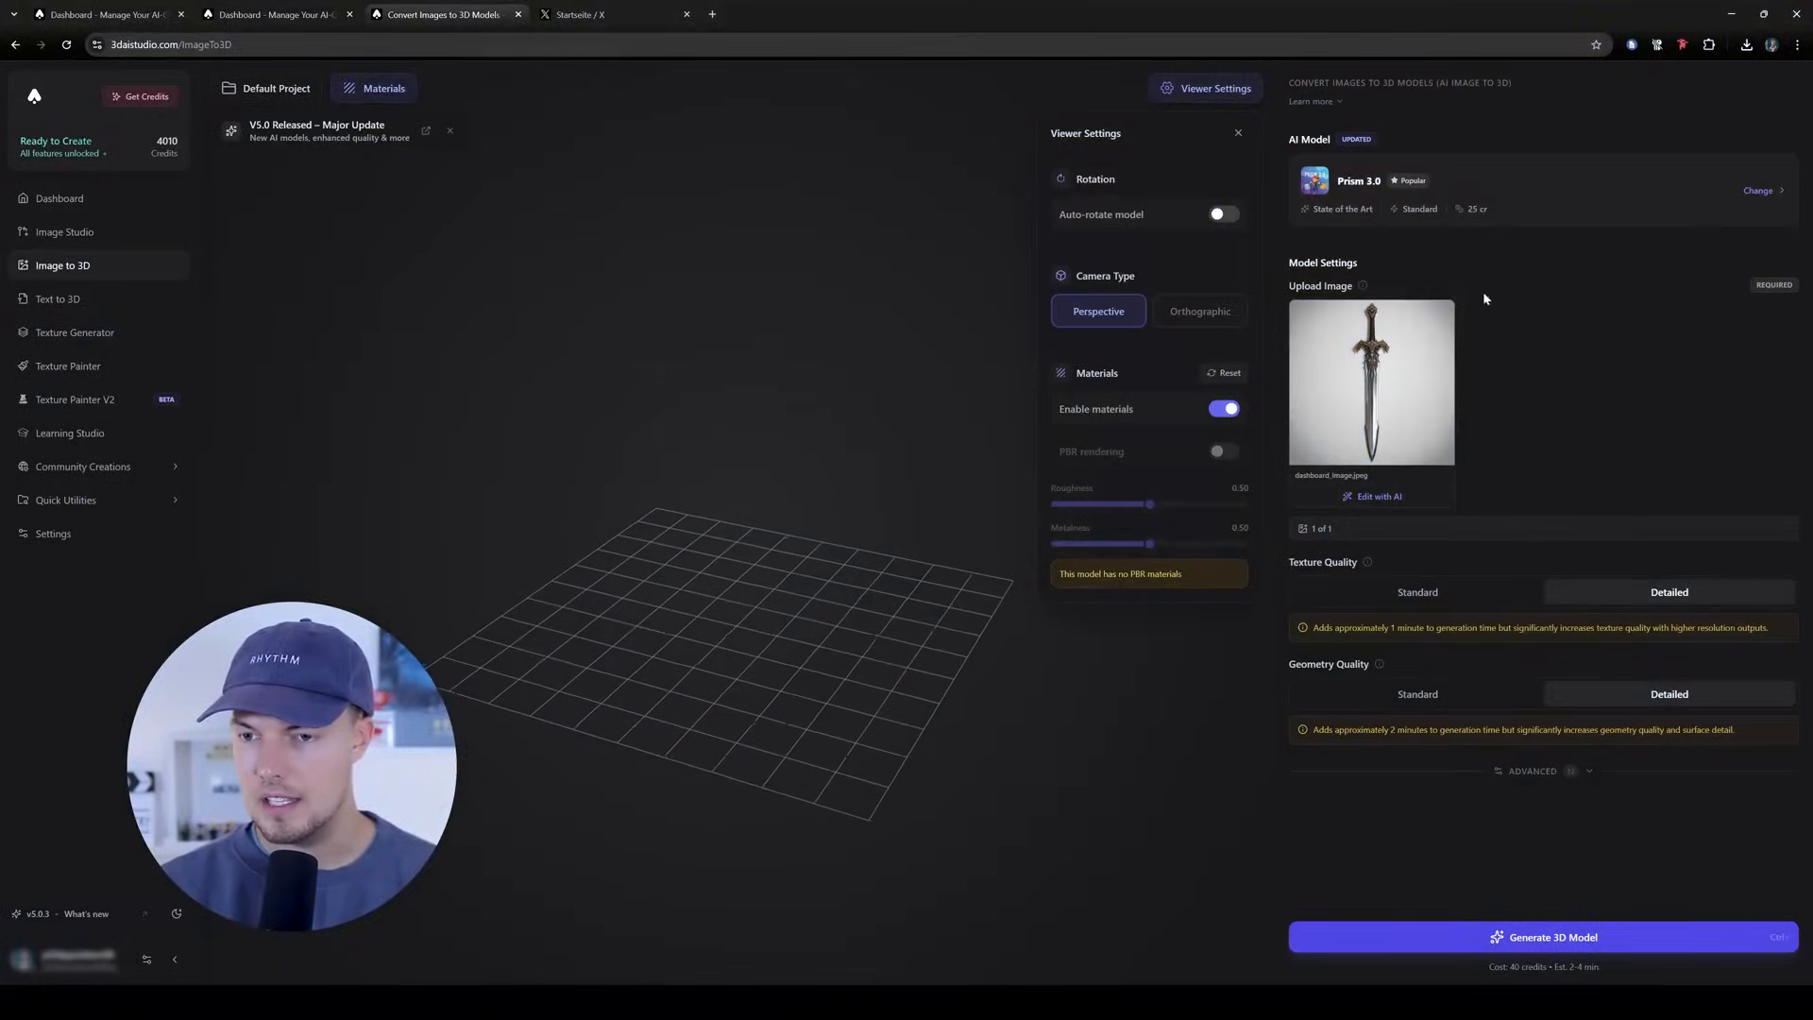
pyautogui.click(1556, 944)
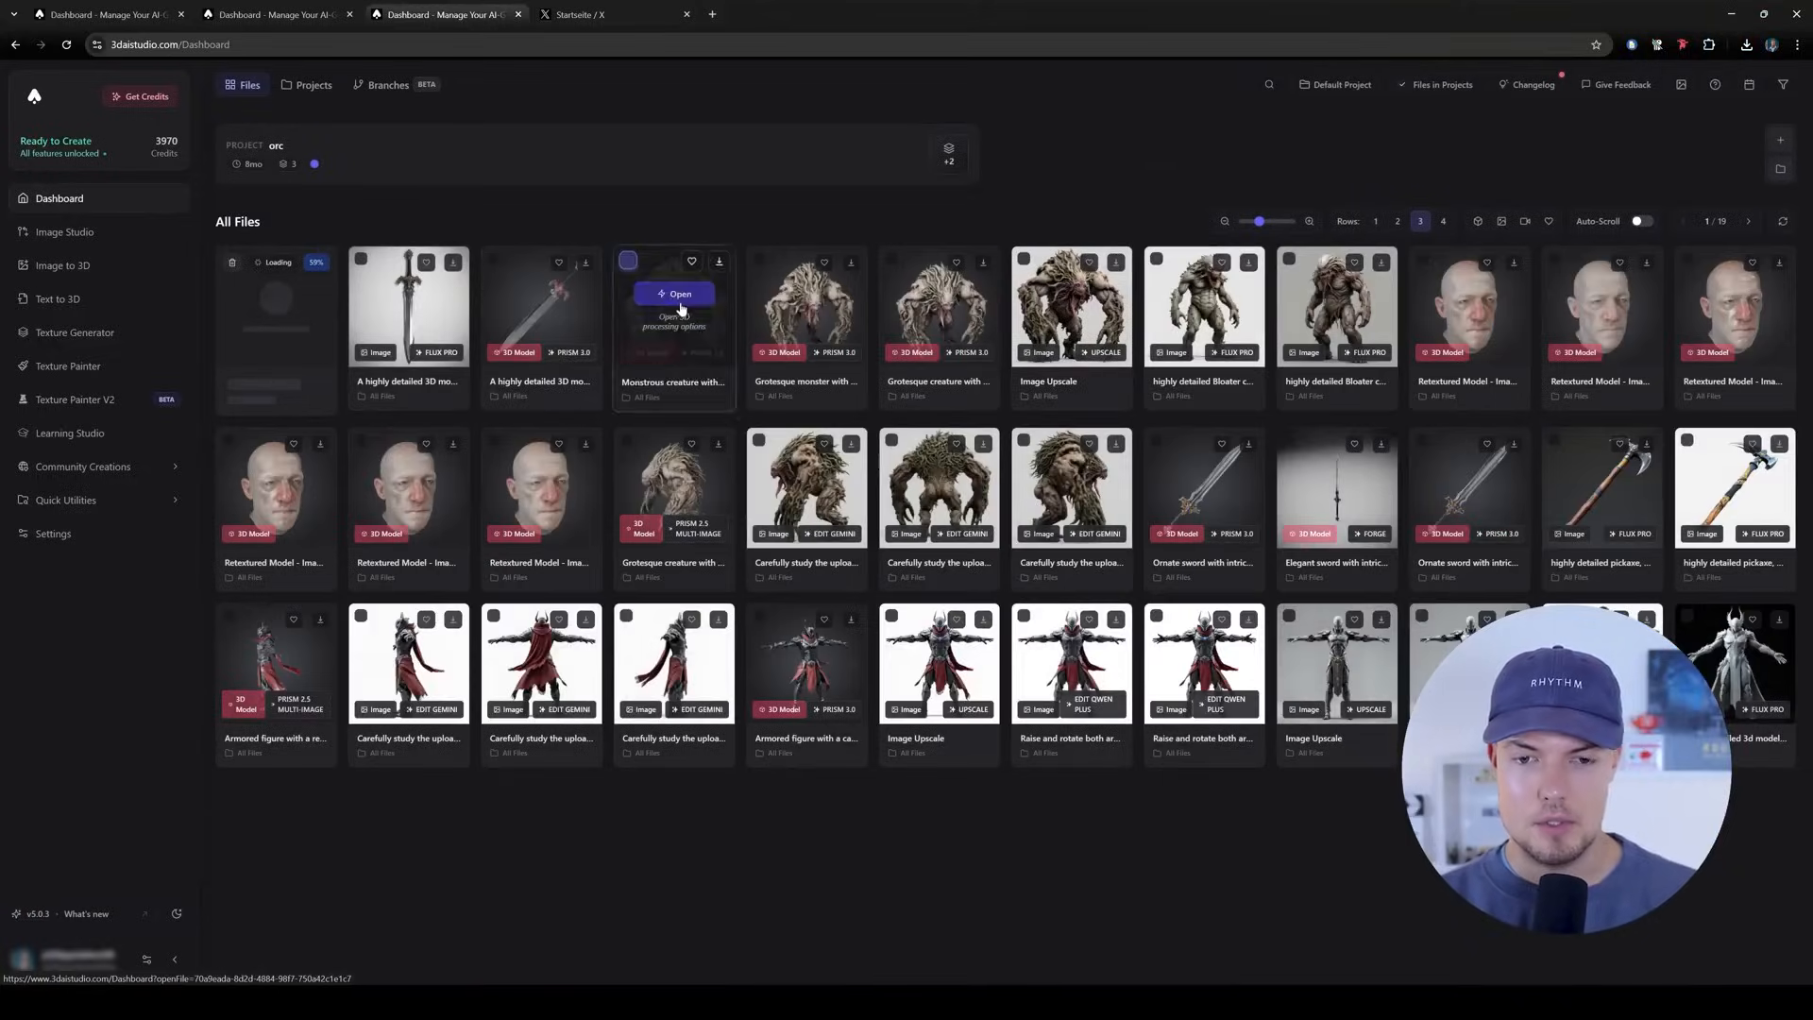
# Open the generated monstrous creature model and inspect its body and face from several angles and magnifications.
pyautogui.click(676, 295)
pyautogui.moveTo(991, 461); pyautogui.dragTo(879, 505)
pyautogui.scroll(3, 878, 506)
pyautogui.moveTo(878, 506); pyautogui.dragTo(1010, 406, button='right')
pyautogui.moveTo(1010, 406); pyautogui.dragTo(907, 584)
pyautogui.scroll(4, 871, 529)
pyautogui.scroll(-2, 907, 584)
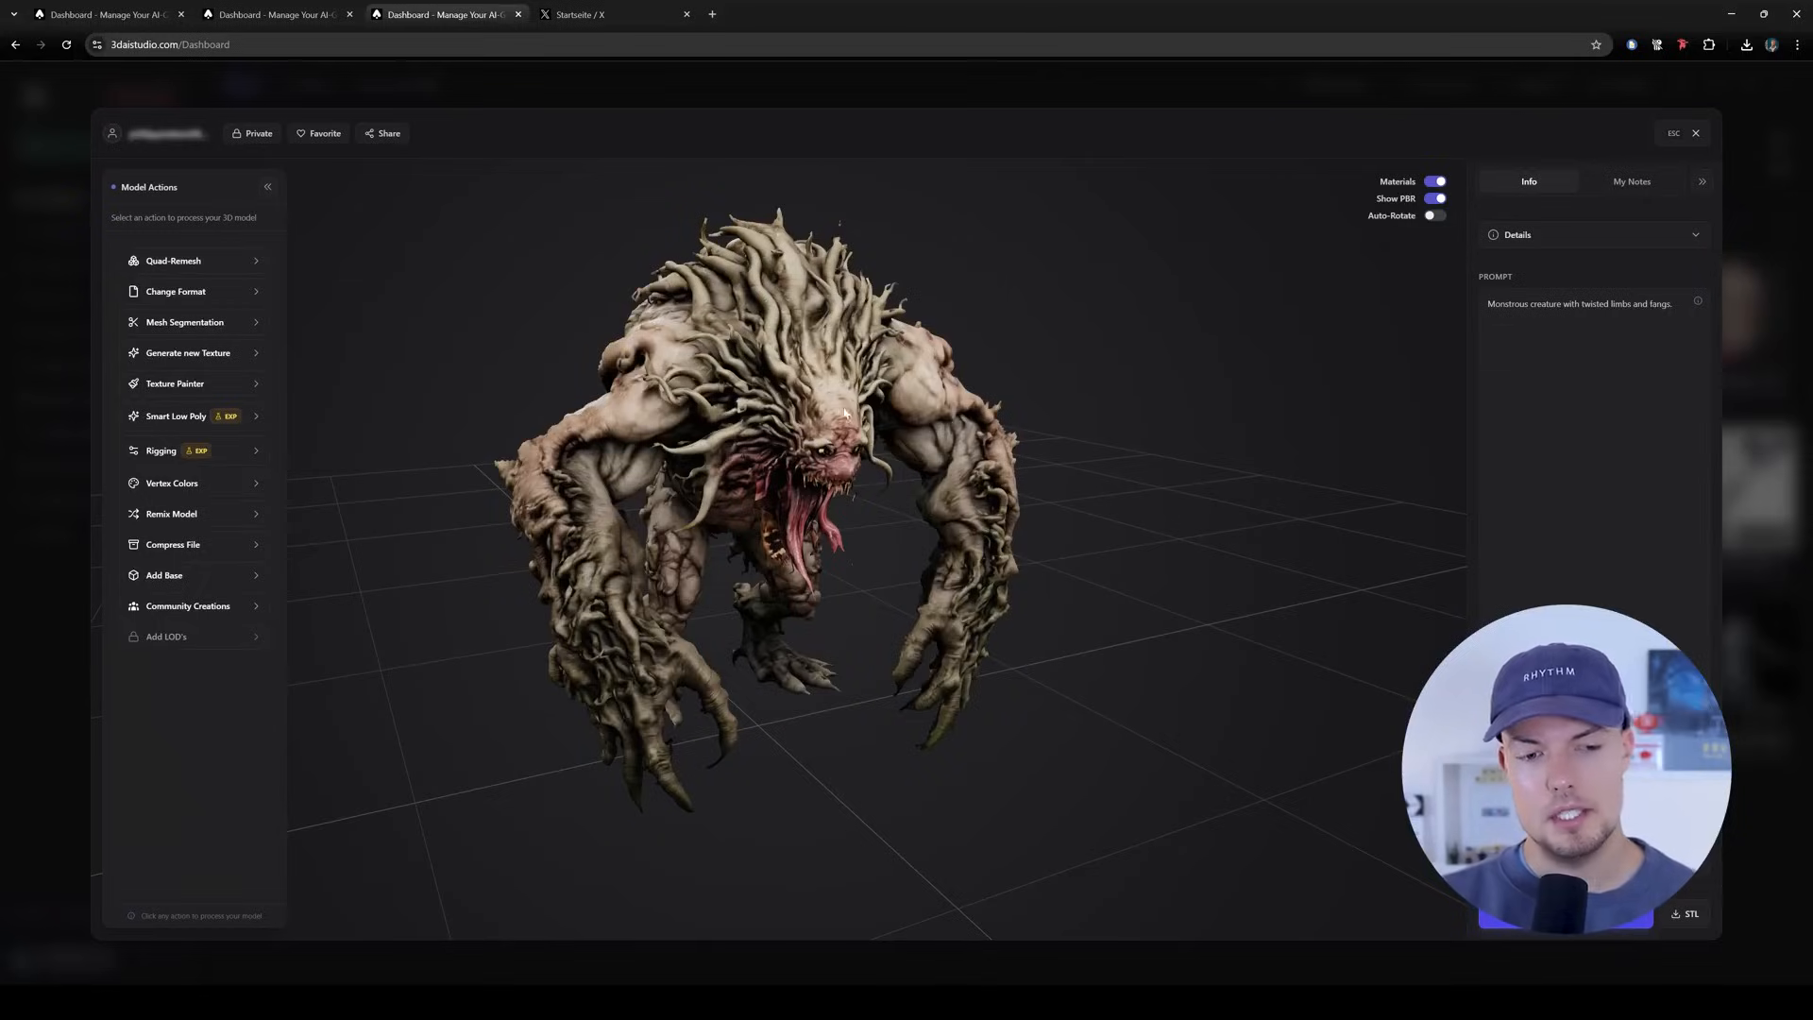
# Open the creature model's Vertex Colors options for 3D printing and examine the colour preview.
pyautogui.click(233, 486)
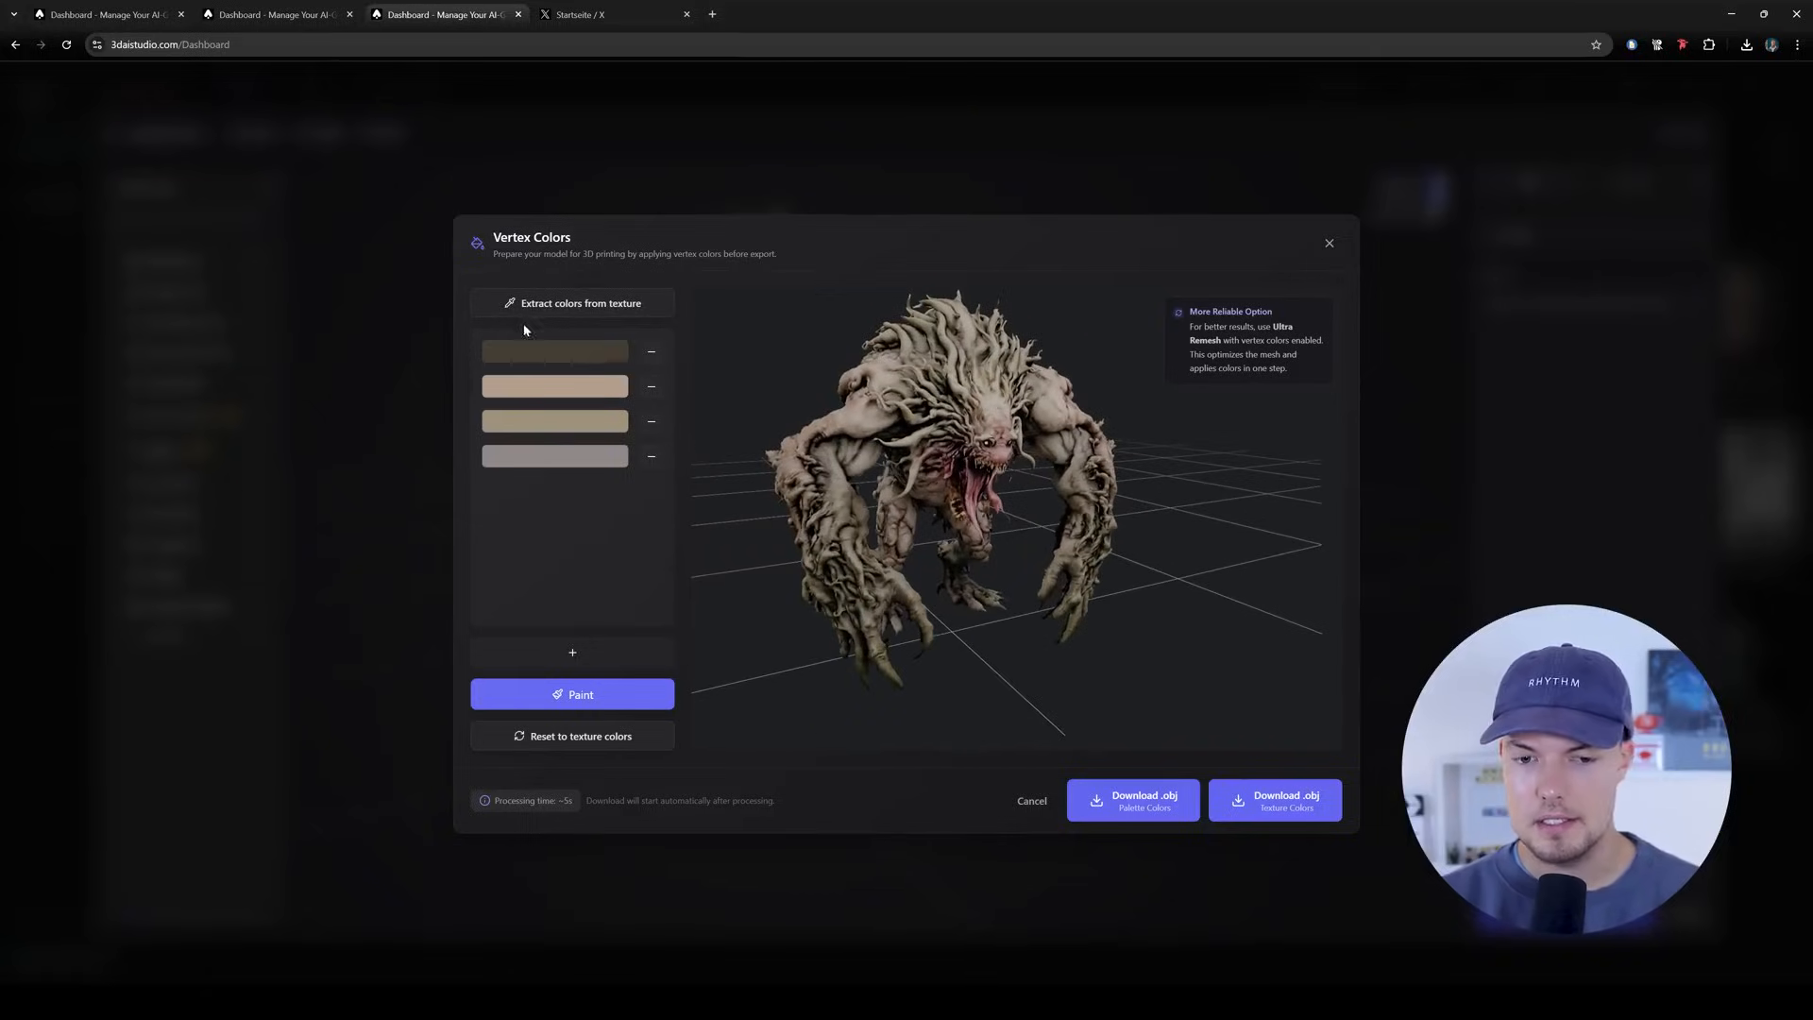
pyautogui.moveTo(968, 507); pyautogui.dragTo(1027, 440)
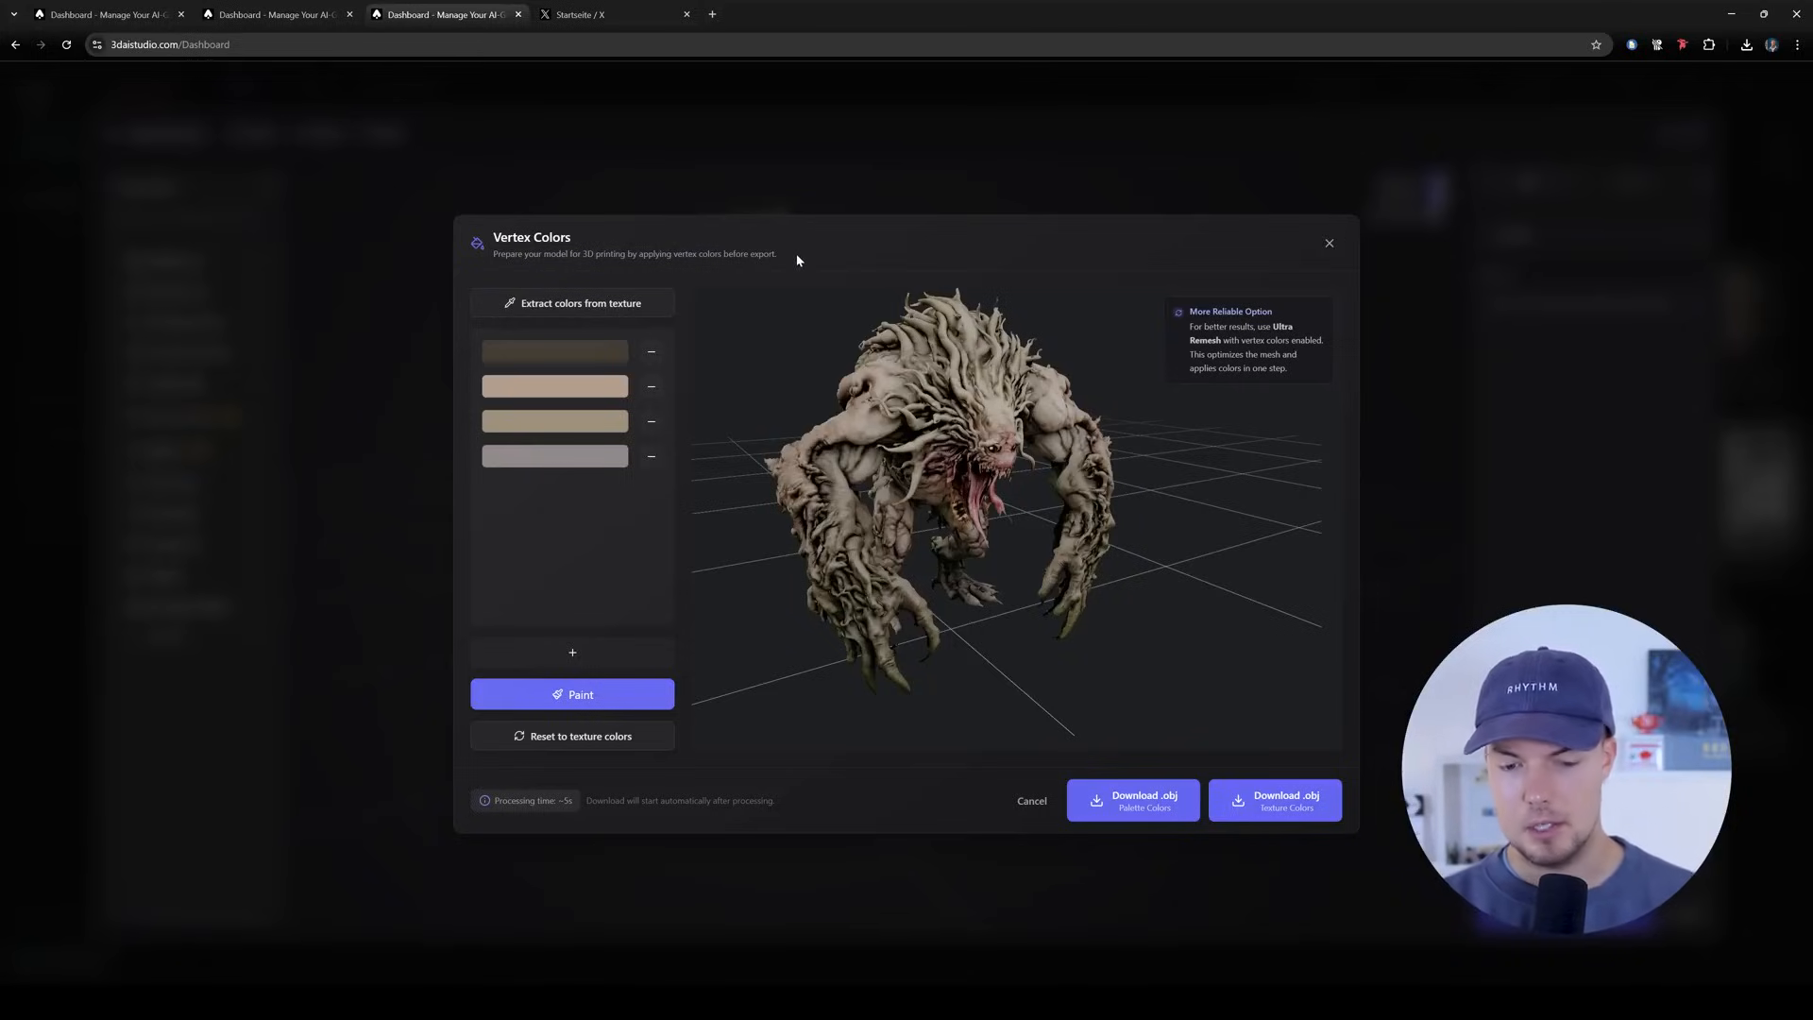
# Switch to Bambu Studio and import model (3).obj from the Downloads folder onto the build plate.
pyautogui.click(719, 980)
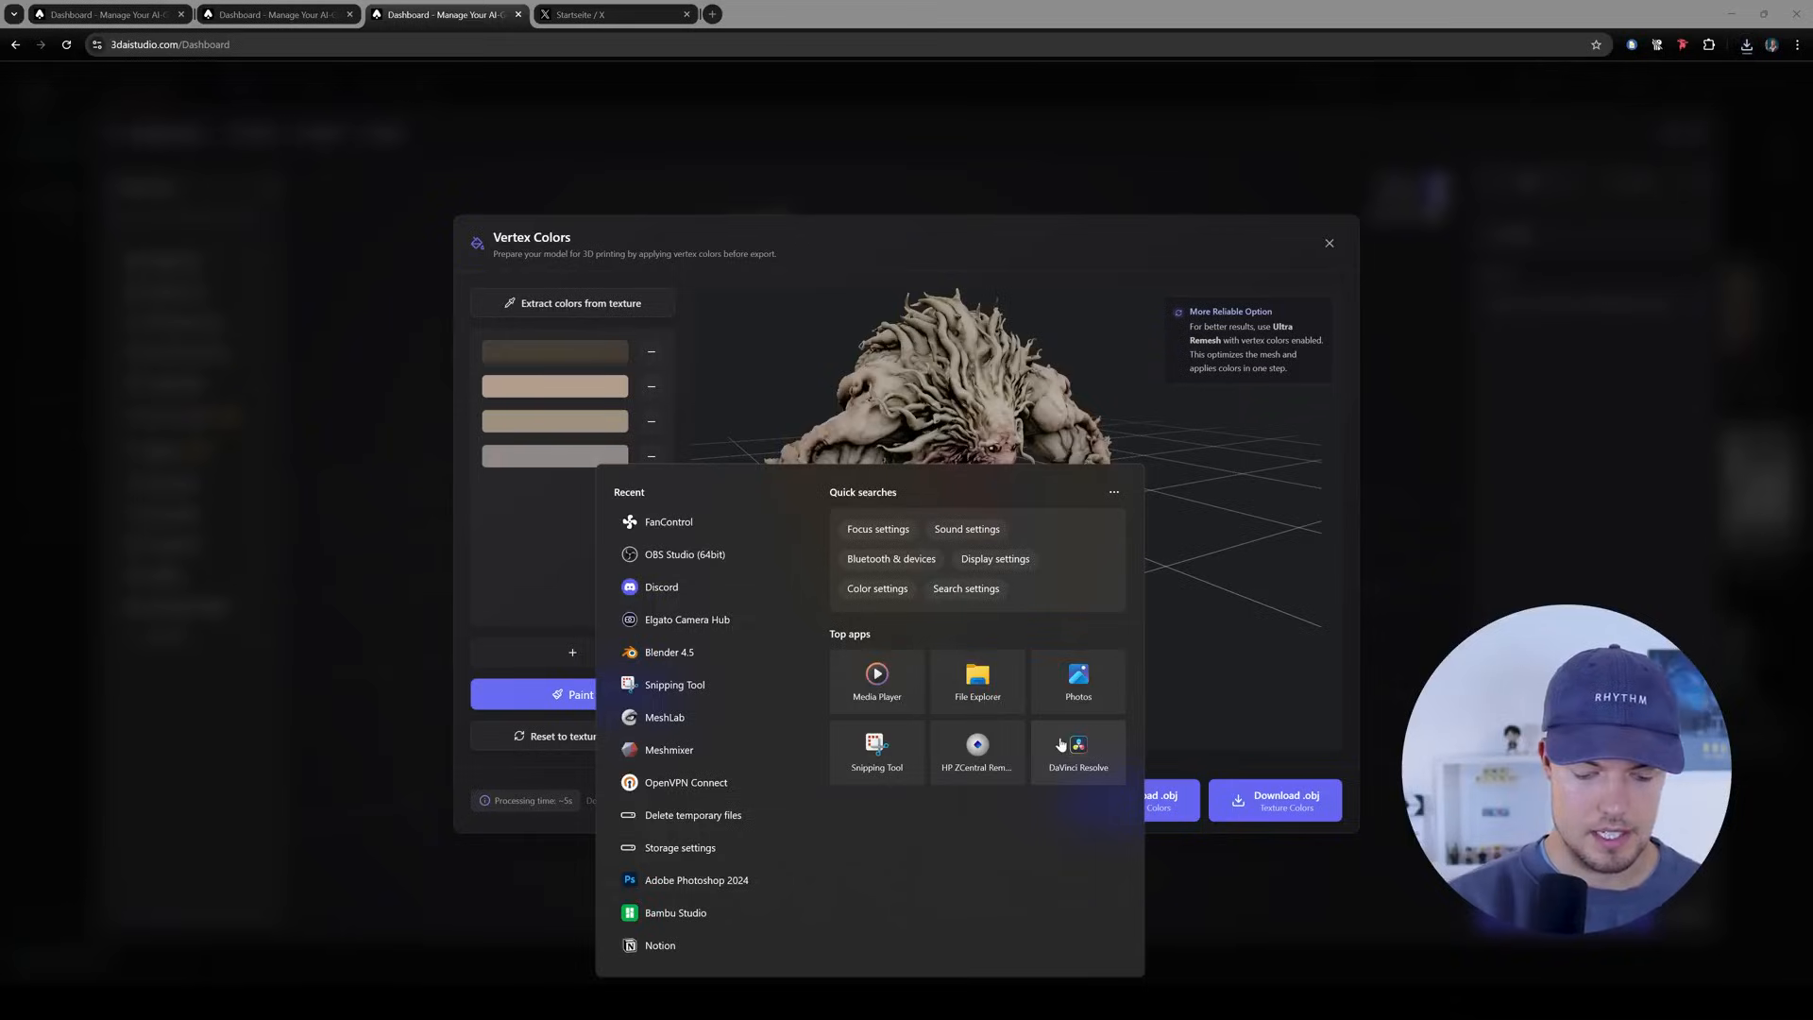
pyautogui.write('bamb')
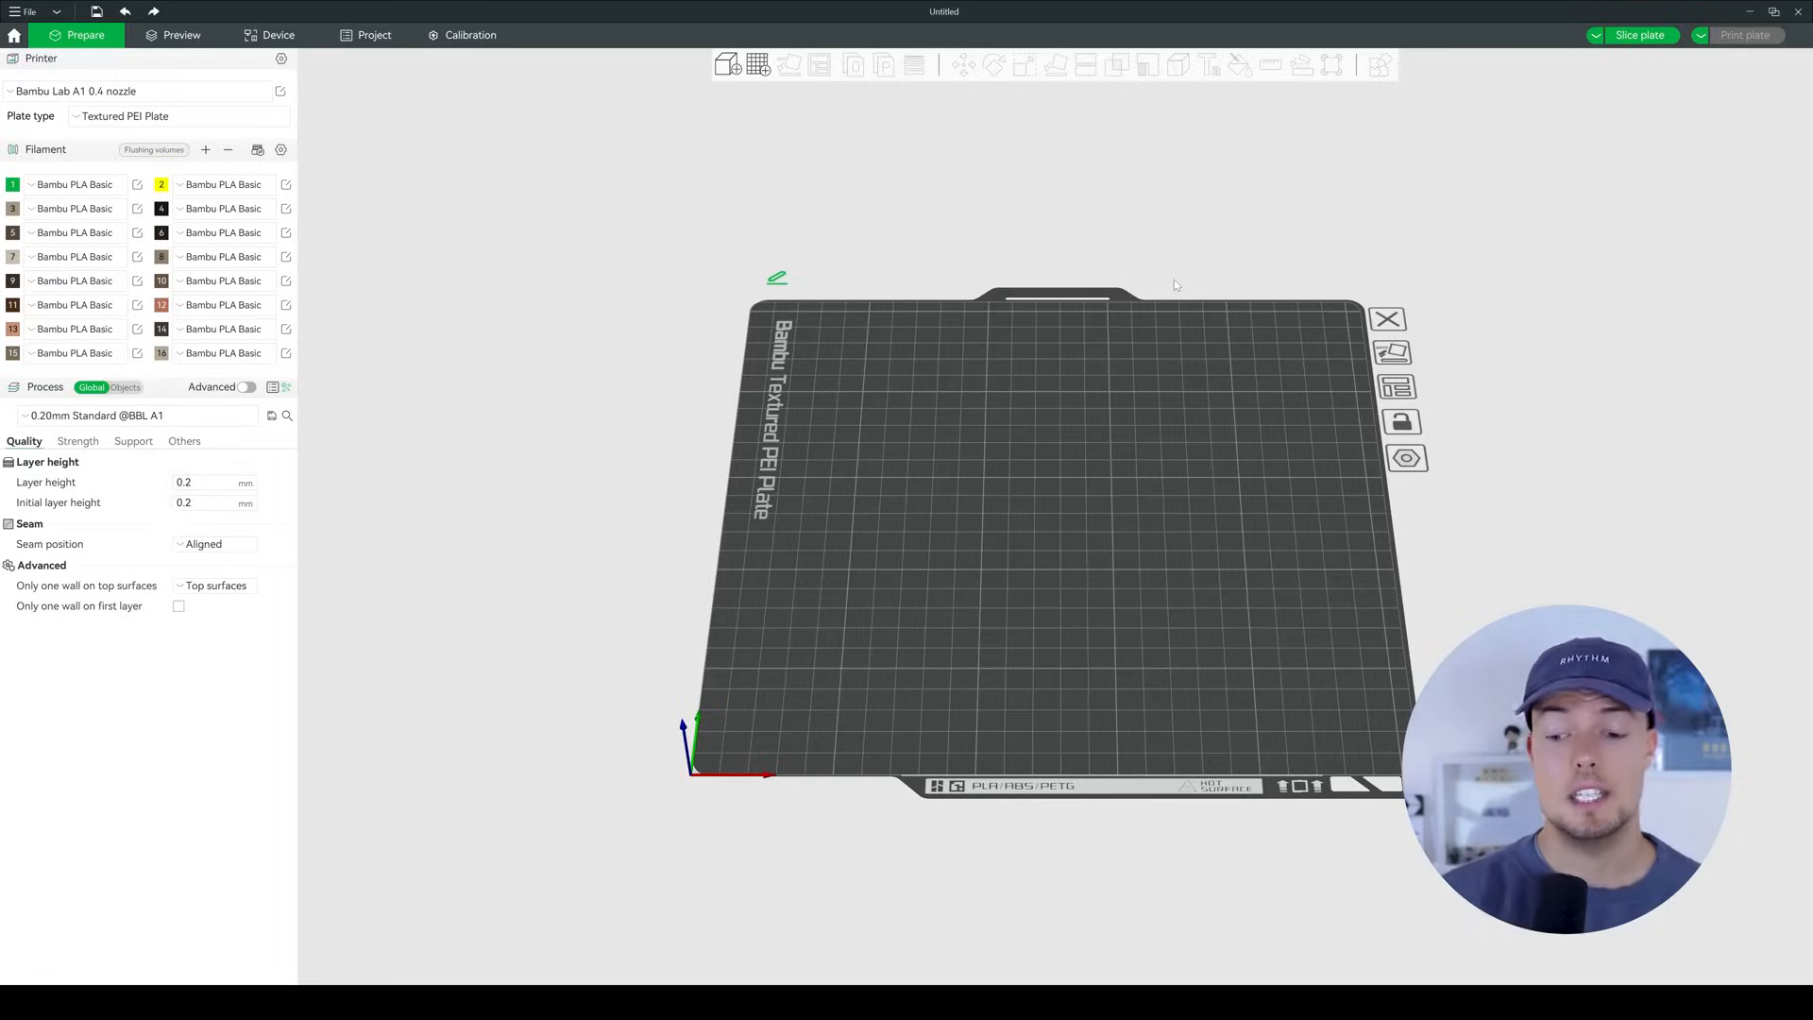
pyautogui.moveTo(912, 393); pyautogui.dragTo(977, 373)
pyautogui.click(31, 13)
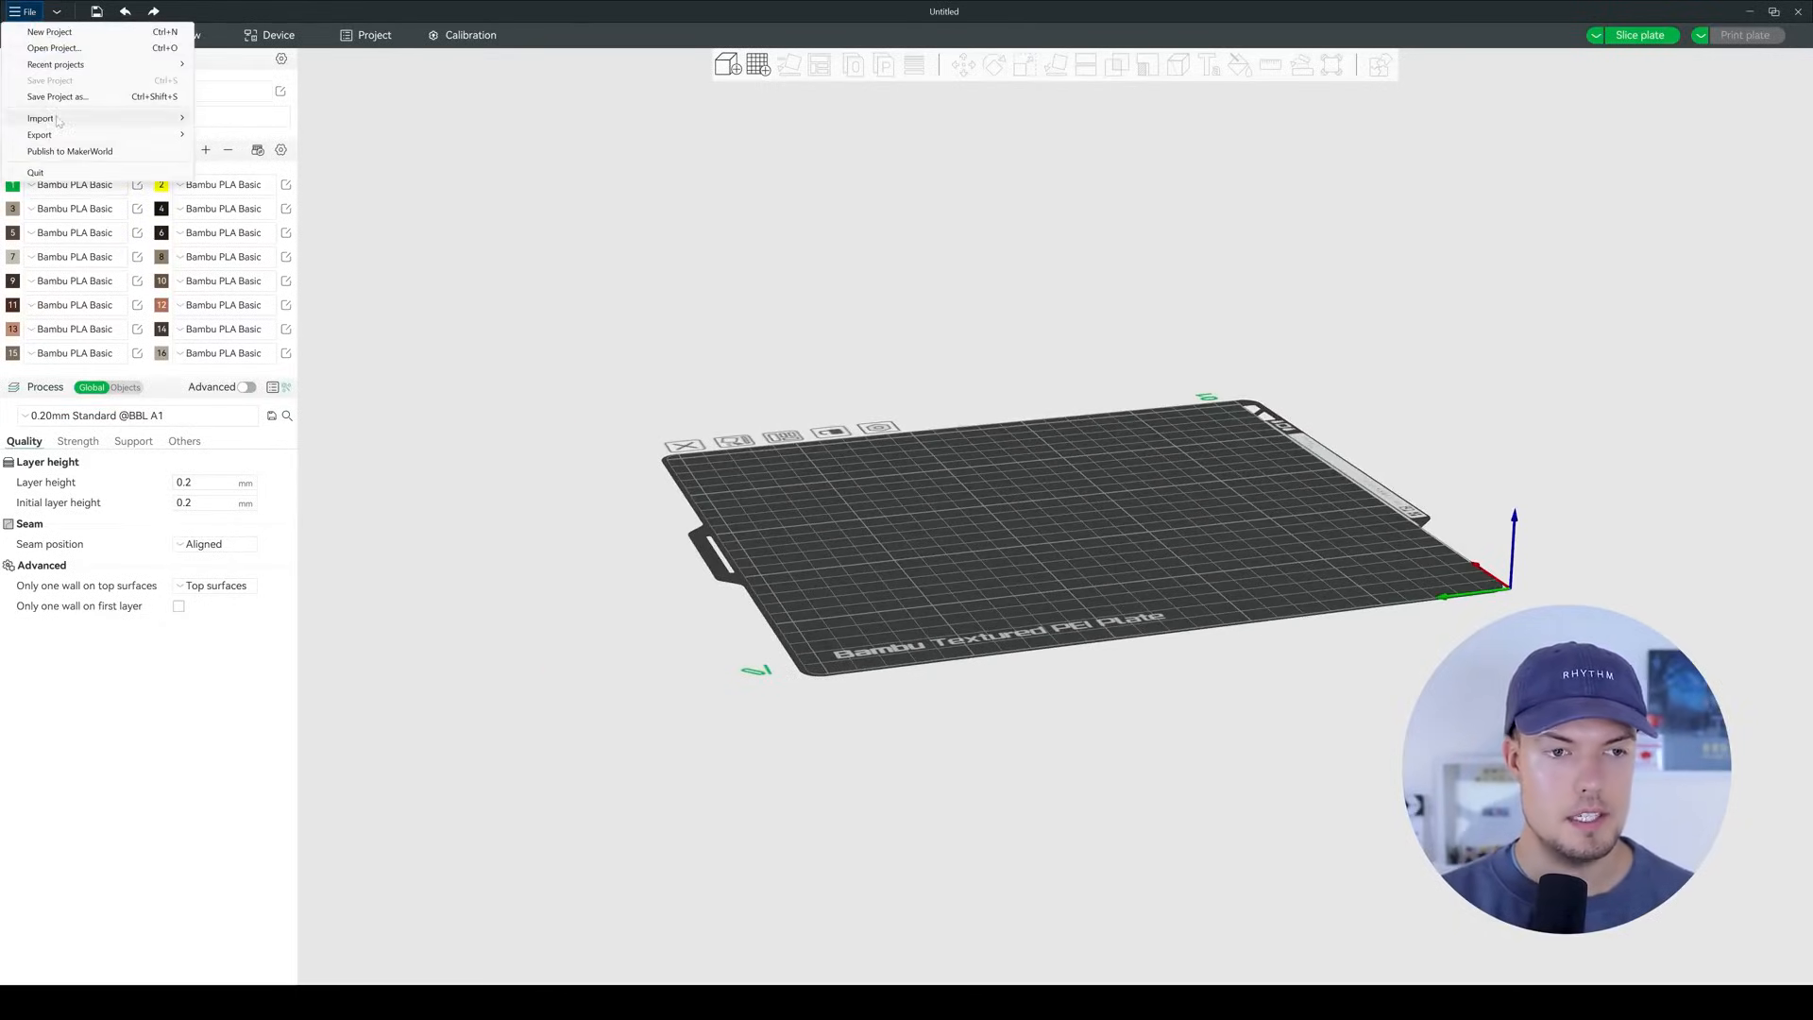
pyautogui.moveTo(125, 119)
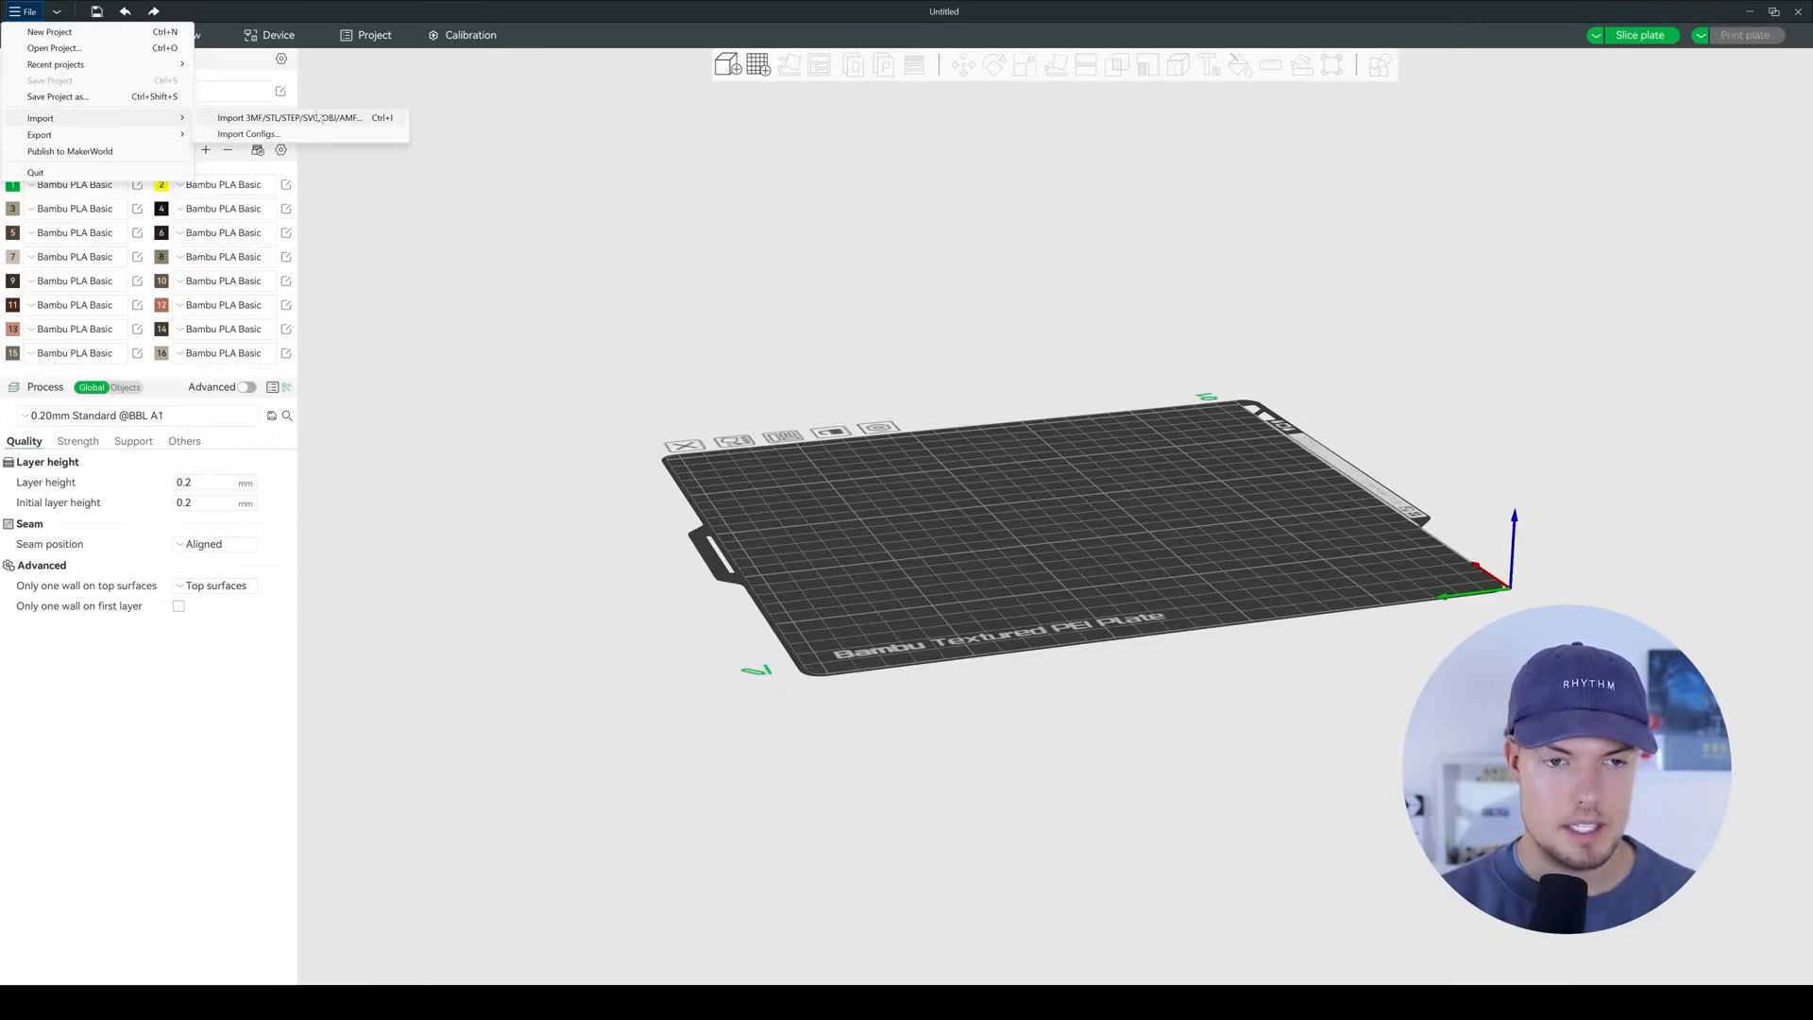
pyautogui.click(355, 118)
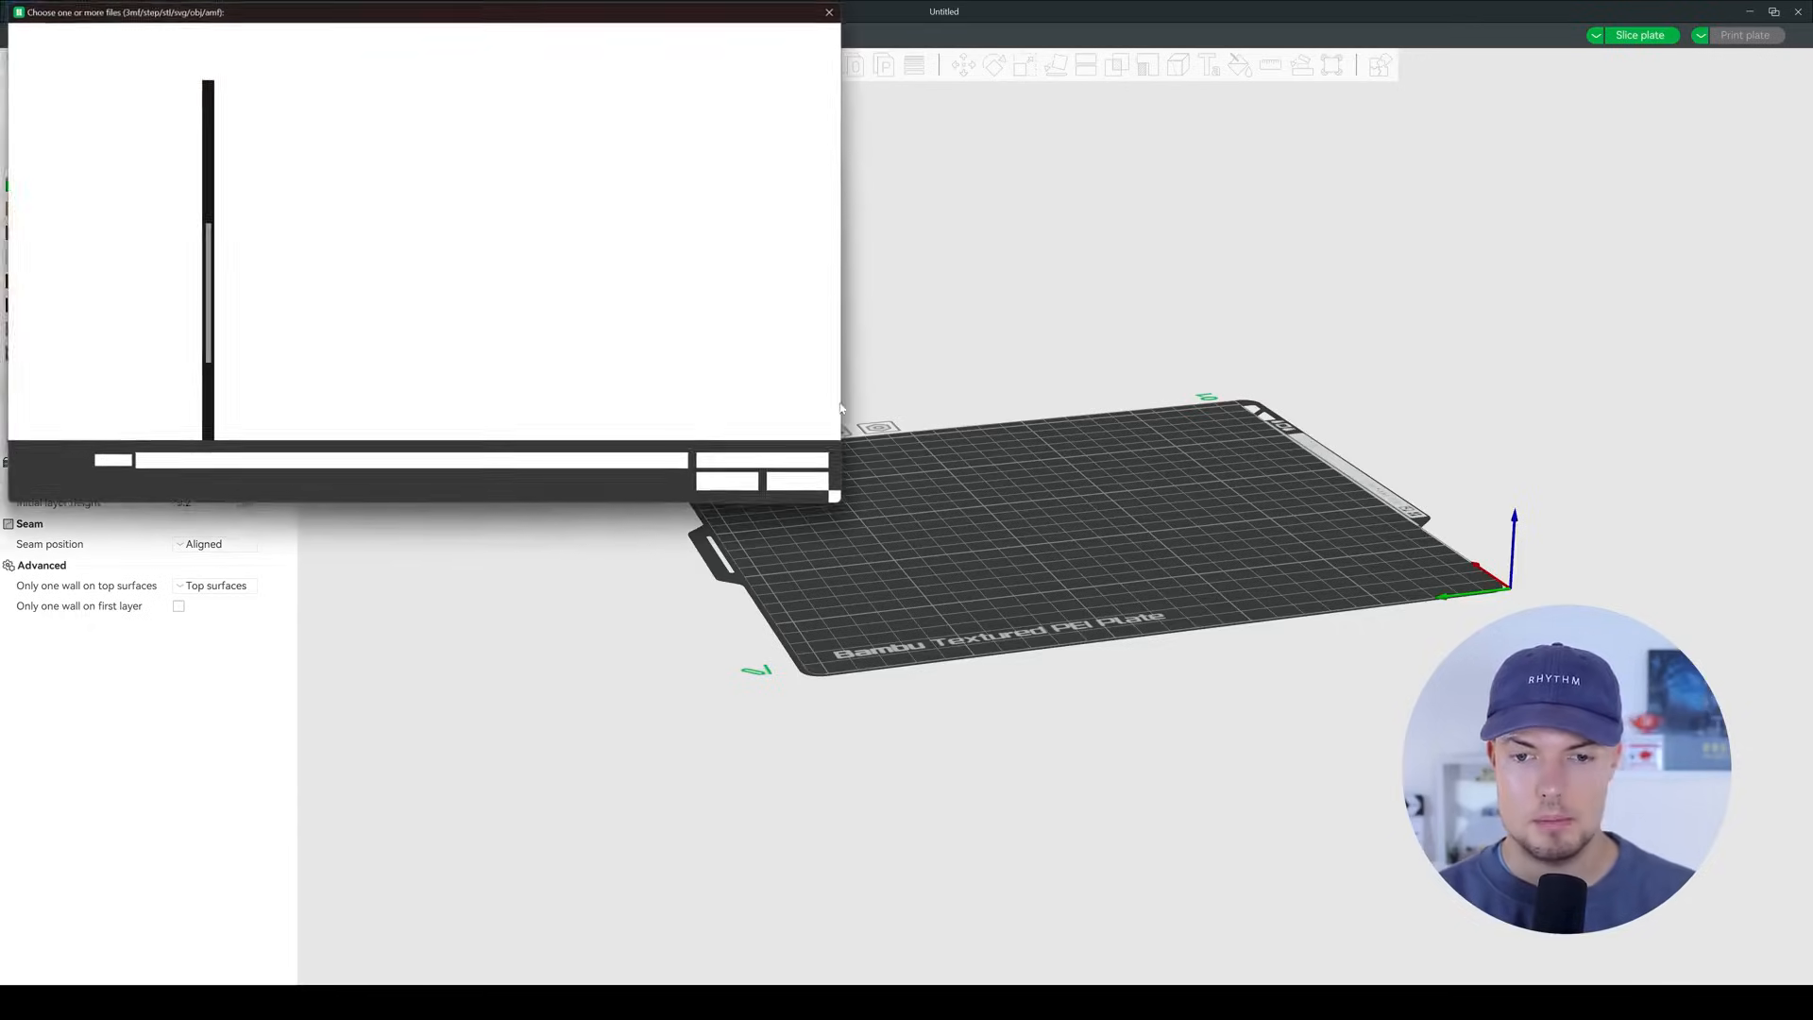
pyautogui.scroll(6, 122, 329)
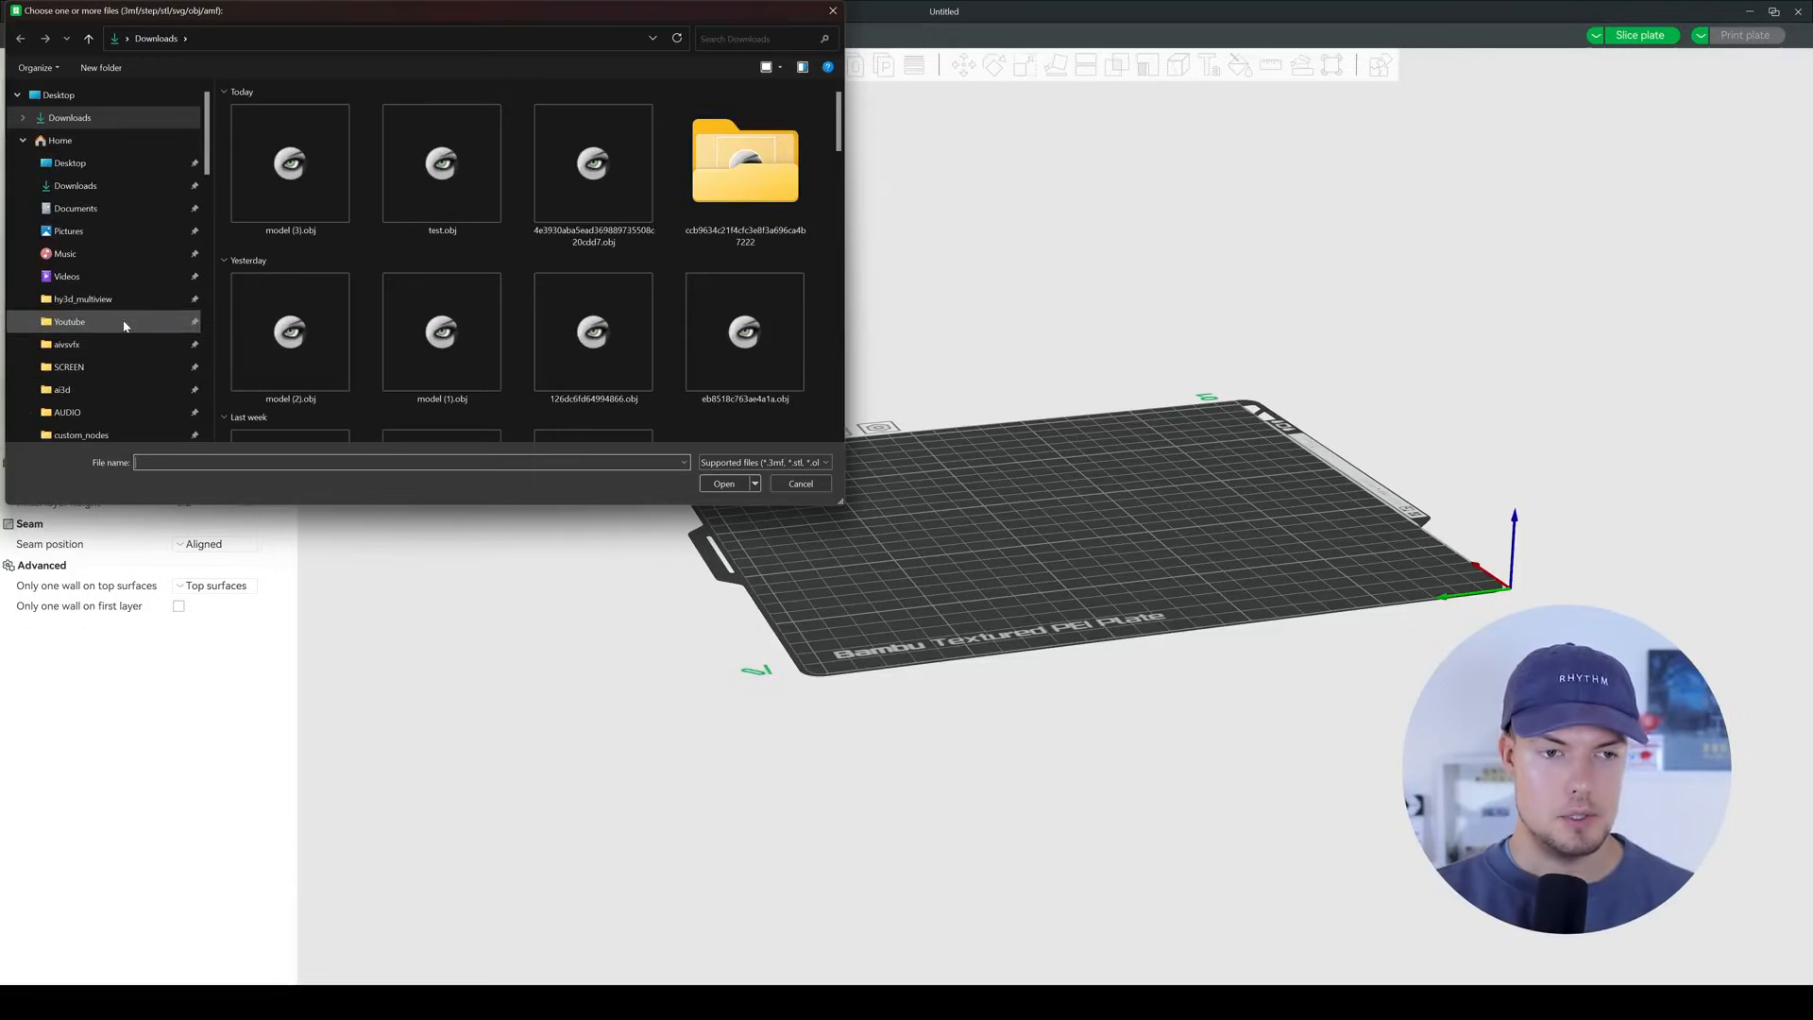
pyautogui.click(303, 194)
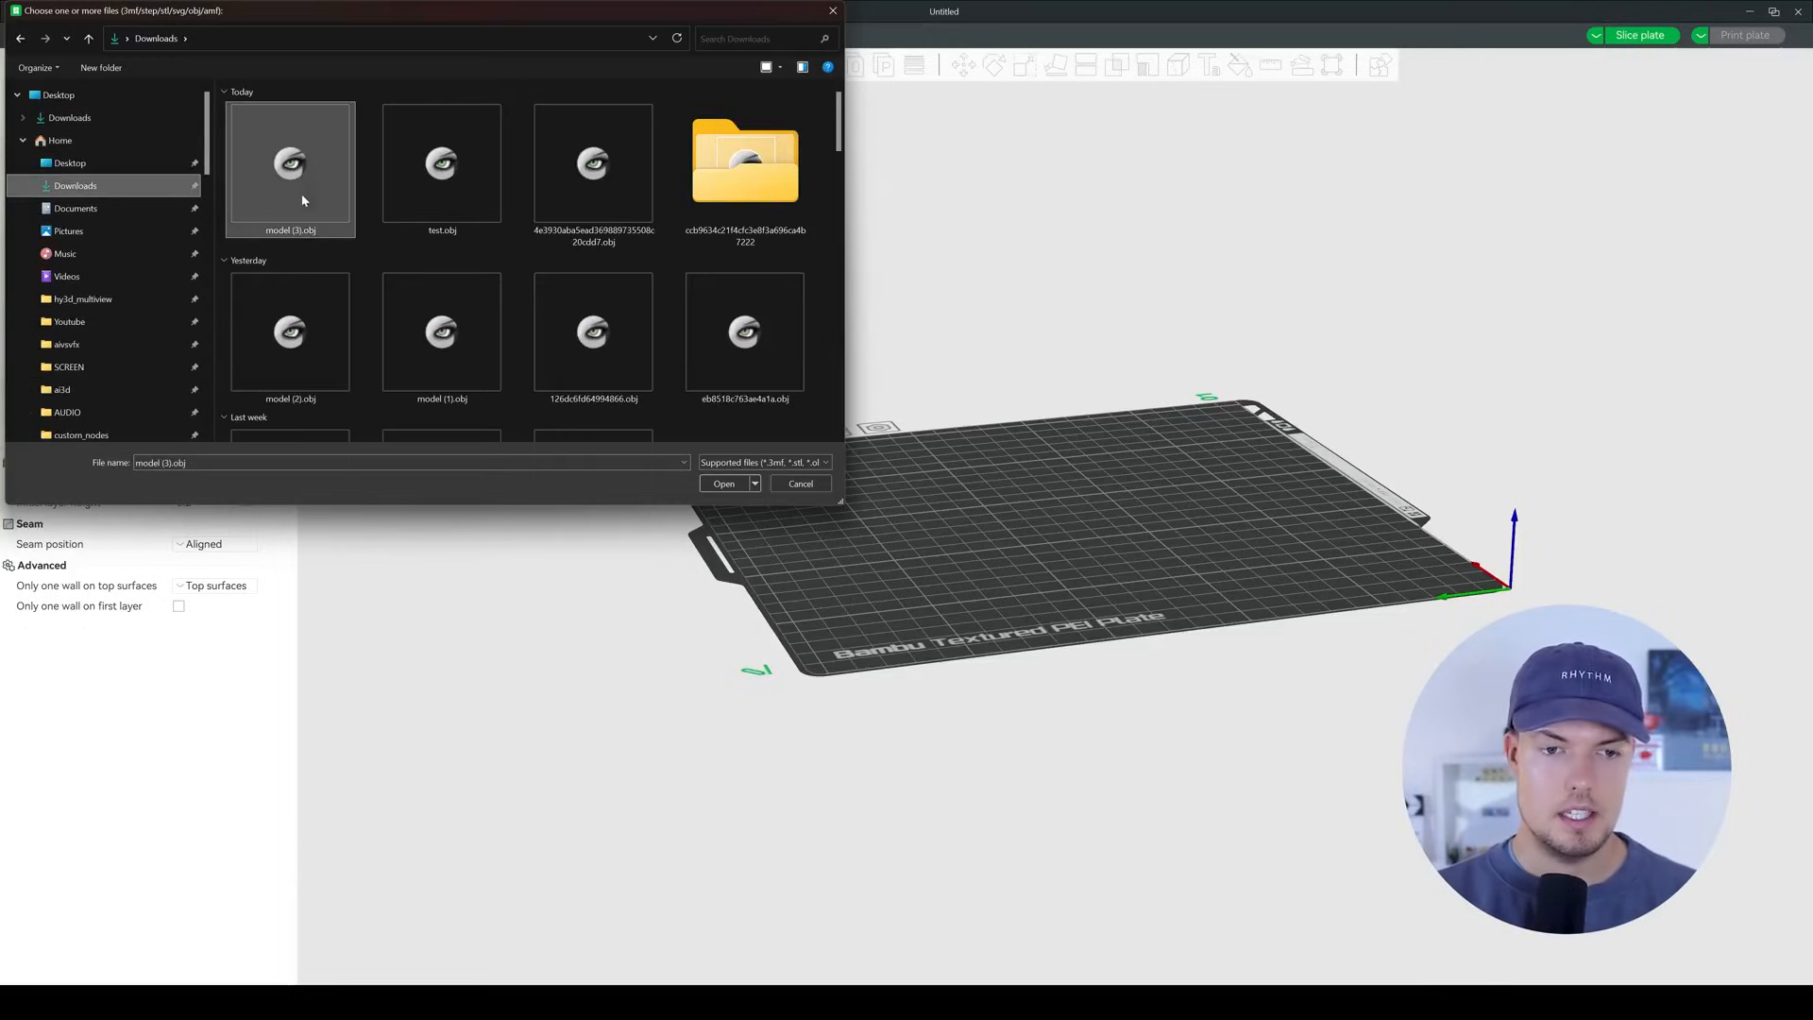
pyautogui.press('Return')
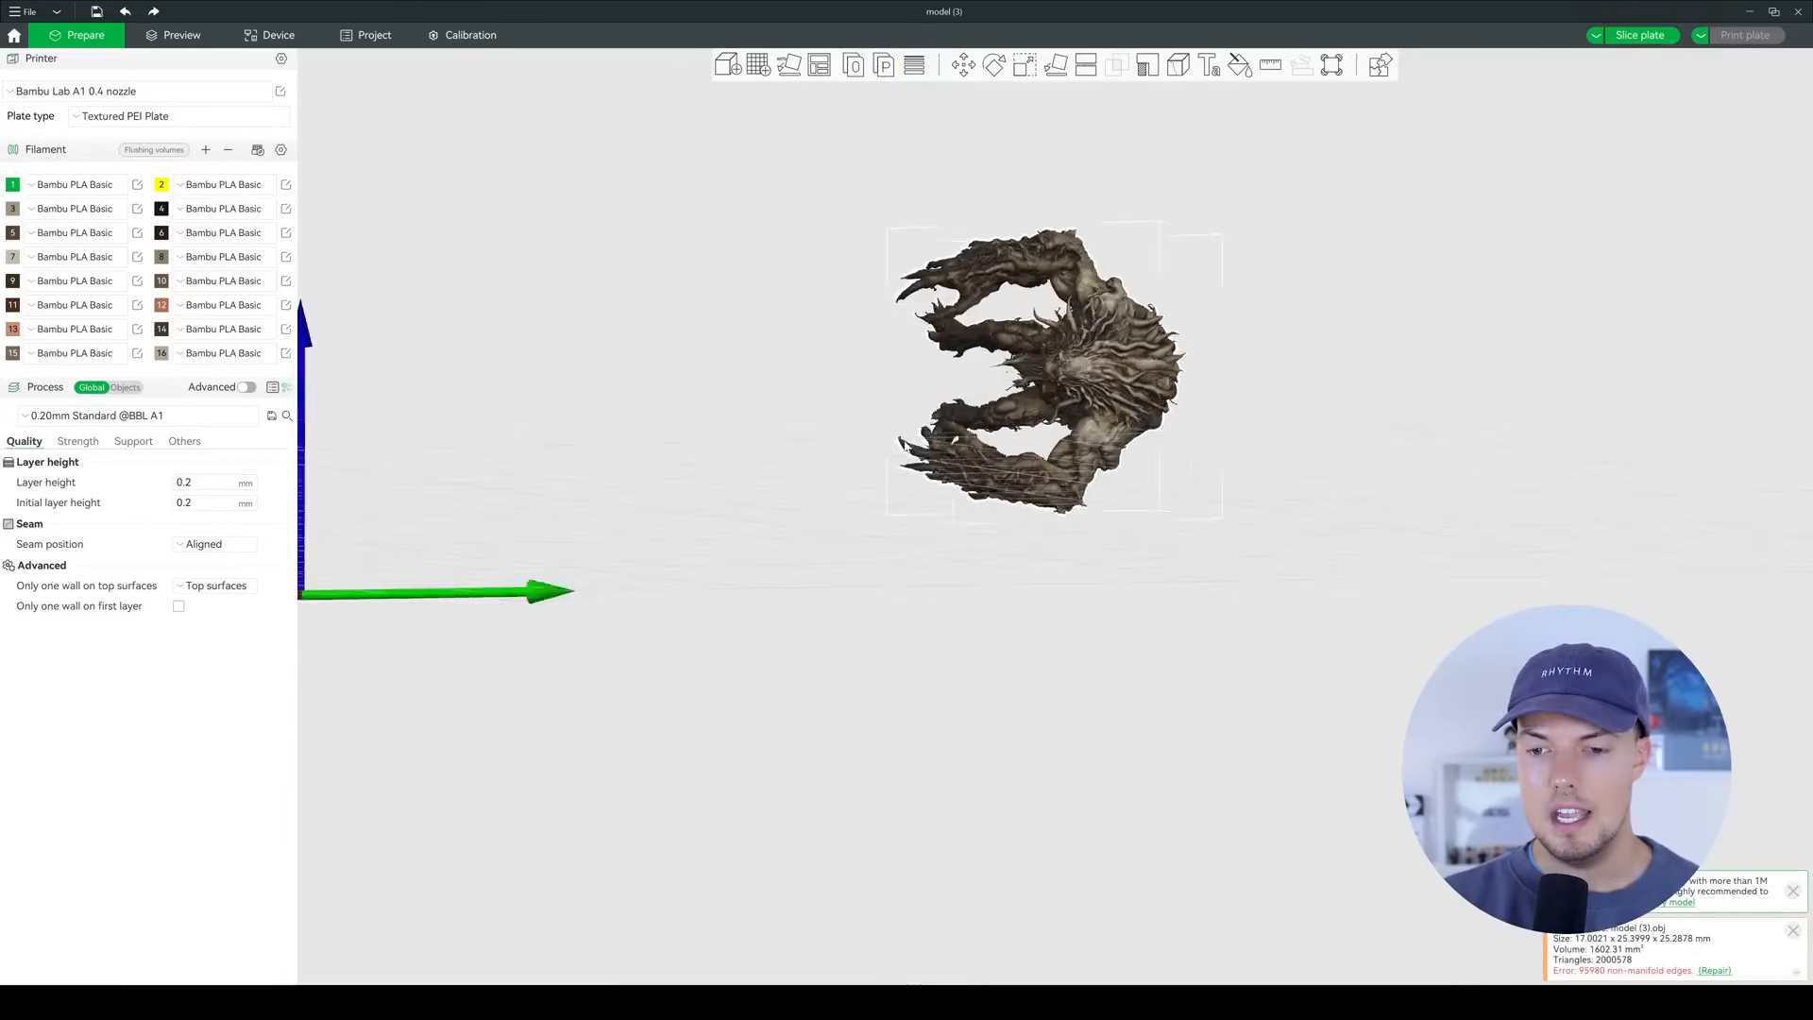
# Examine the imported creature on the build plate from several sides, checking its orientation, colours and surface detail.
pyautogui.moveTo(1020, 427); pyautogui.dragTo(1046, 476)
pyautogui.scroll(7, 1046, 476)
pyautogui.scroll(-5, 1045, 467)
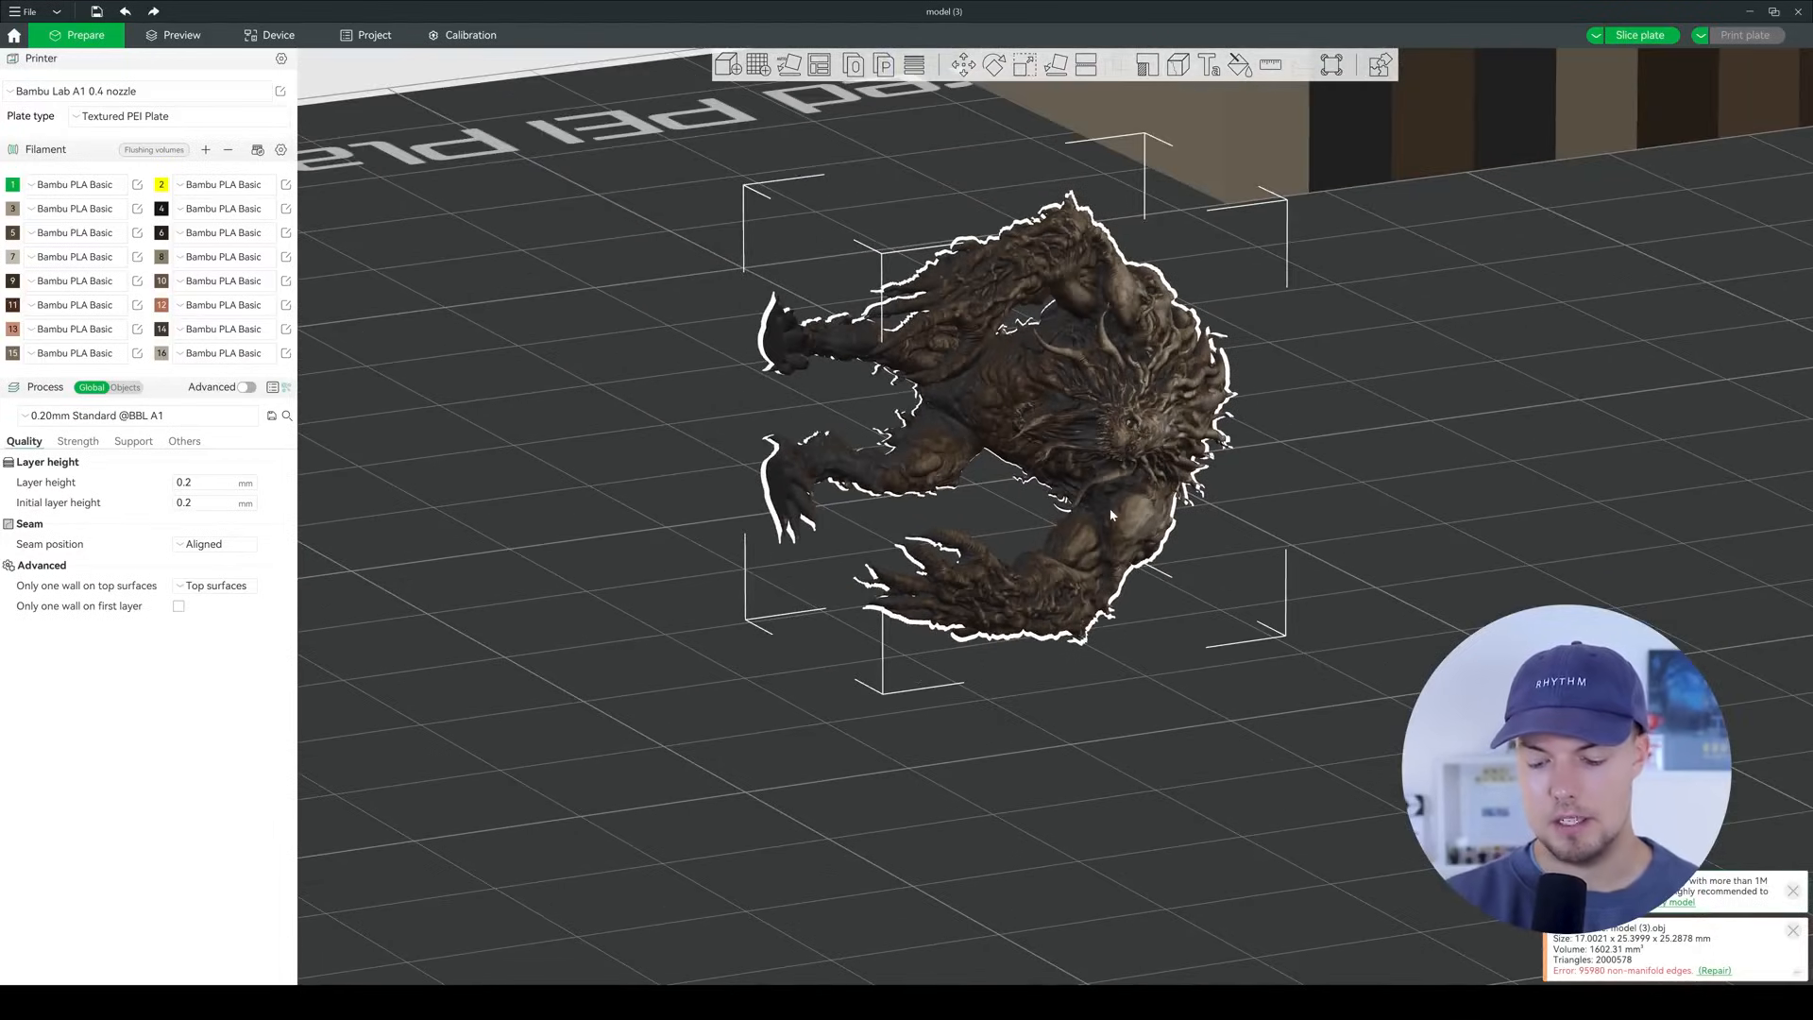
pyautogui.moveTo(1073, 389); pyautogui.dragTo(970, 267)
pyautogui.scroll(3, 969, 267)
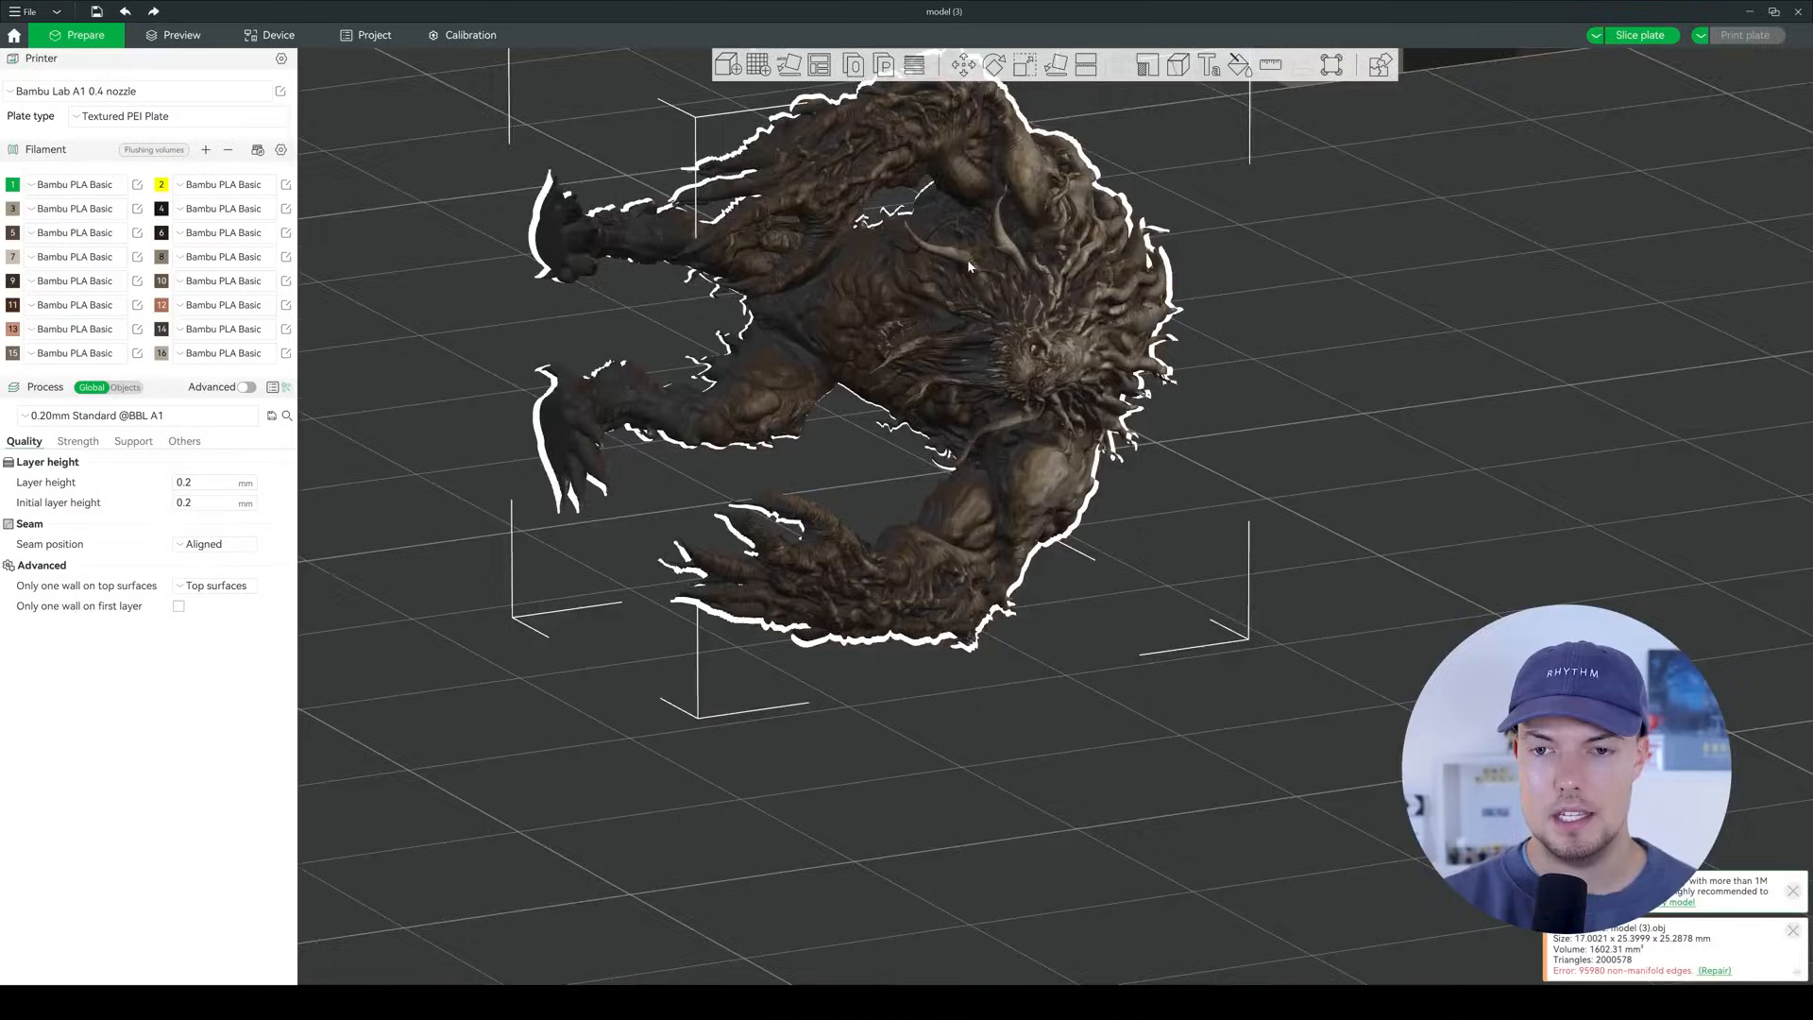
pyautogui.scroll(-10, 969, 267)
pyautogui.scroll(5, 1020, 408)
pyautogui.moveTo(1050, 407); pyautogui.dragTo(1259, 384)
pyautogui.scroll(5, 1259, 384)
pyautogui.scroll(-5, 1259, 384)
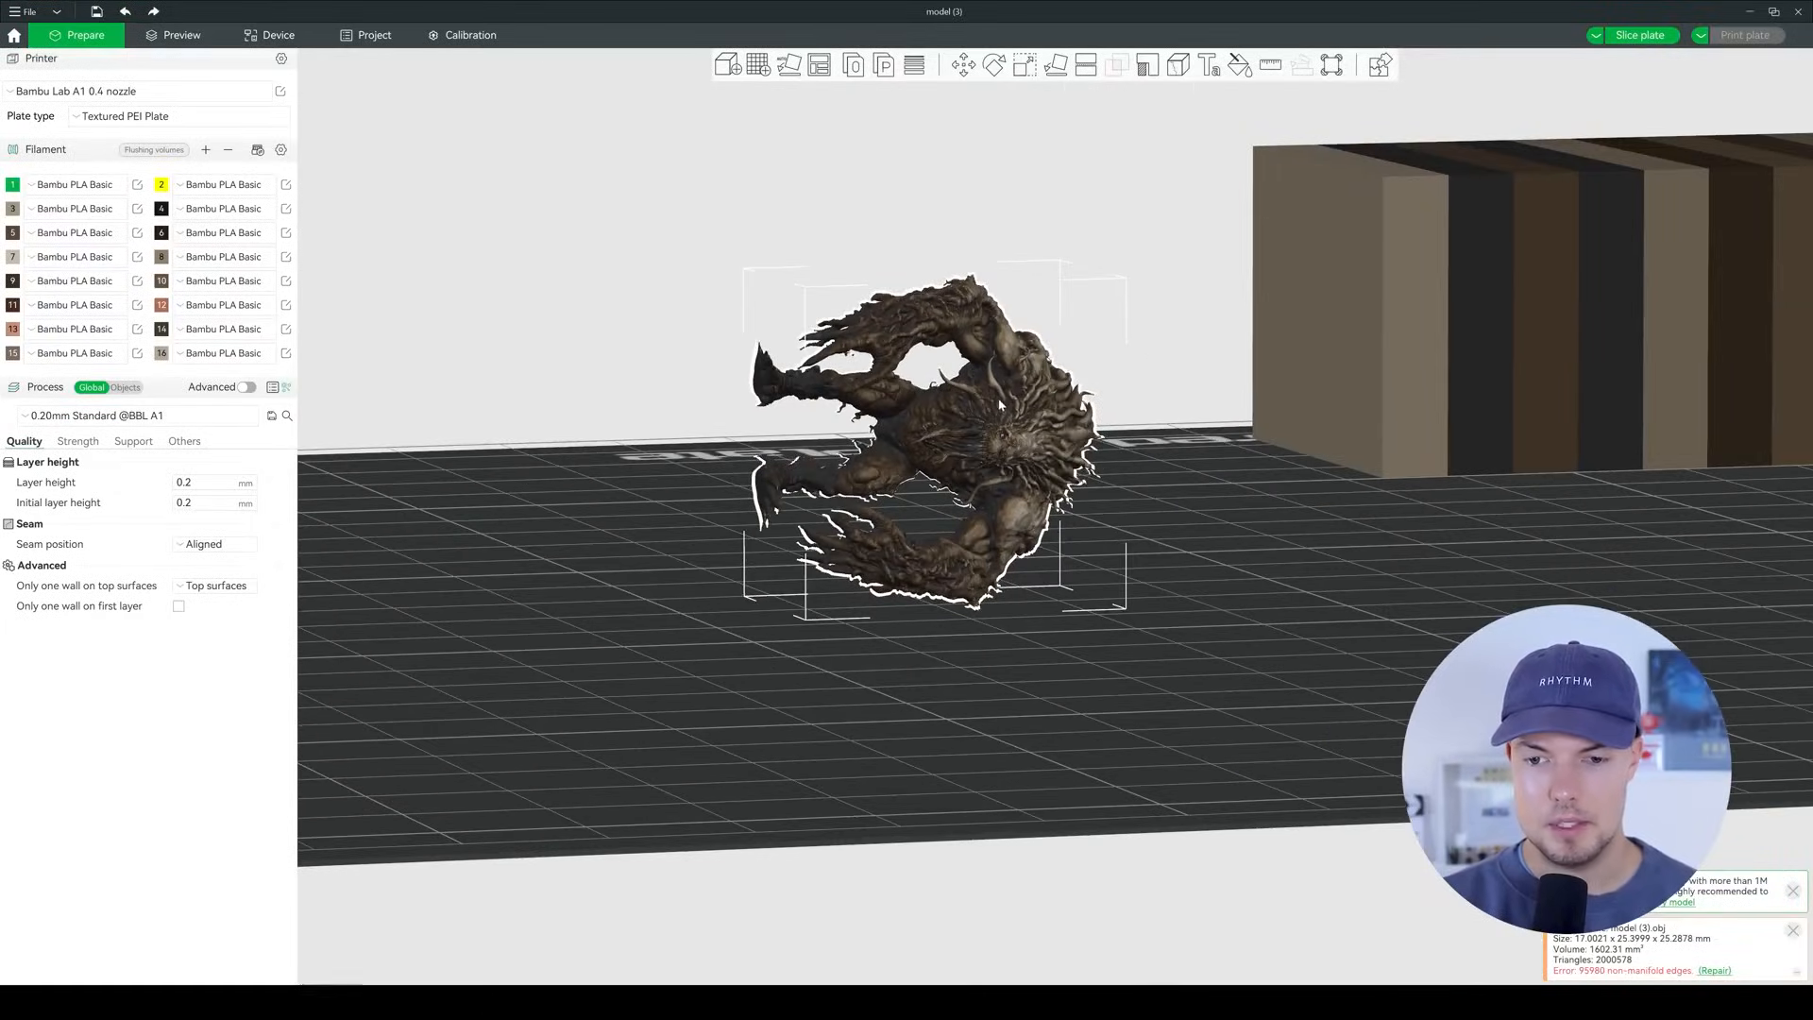
# Rotate the imported creature 90° about the X axis so it stands on the plate, and deselect it.
pyautogui.scroll(2, 1000, 406)
pyautogui.press('r')
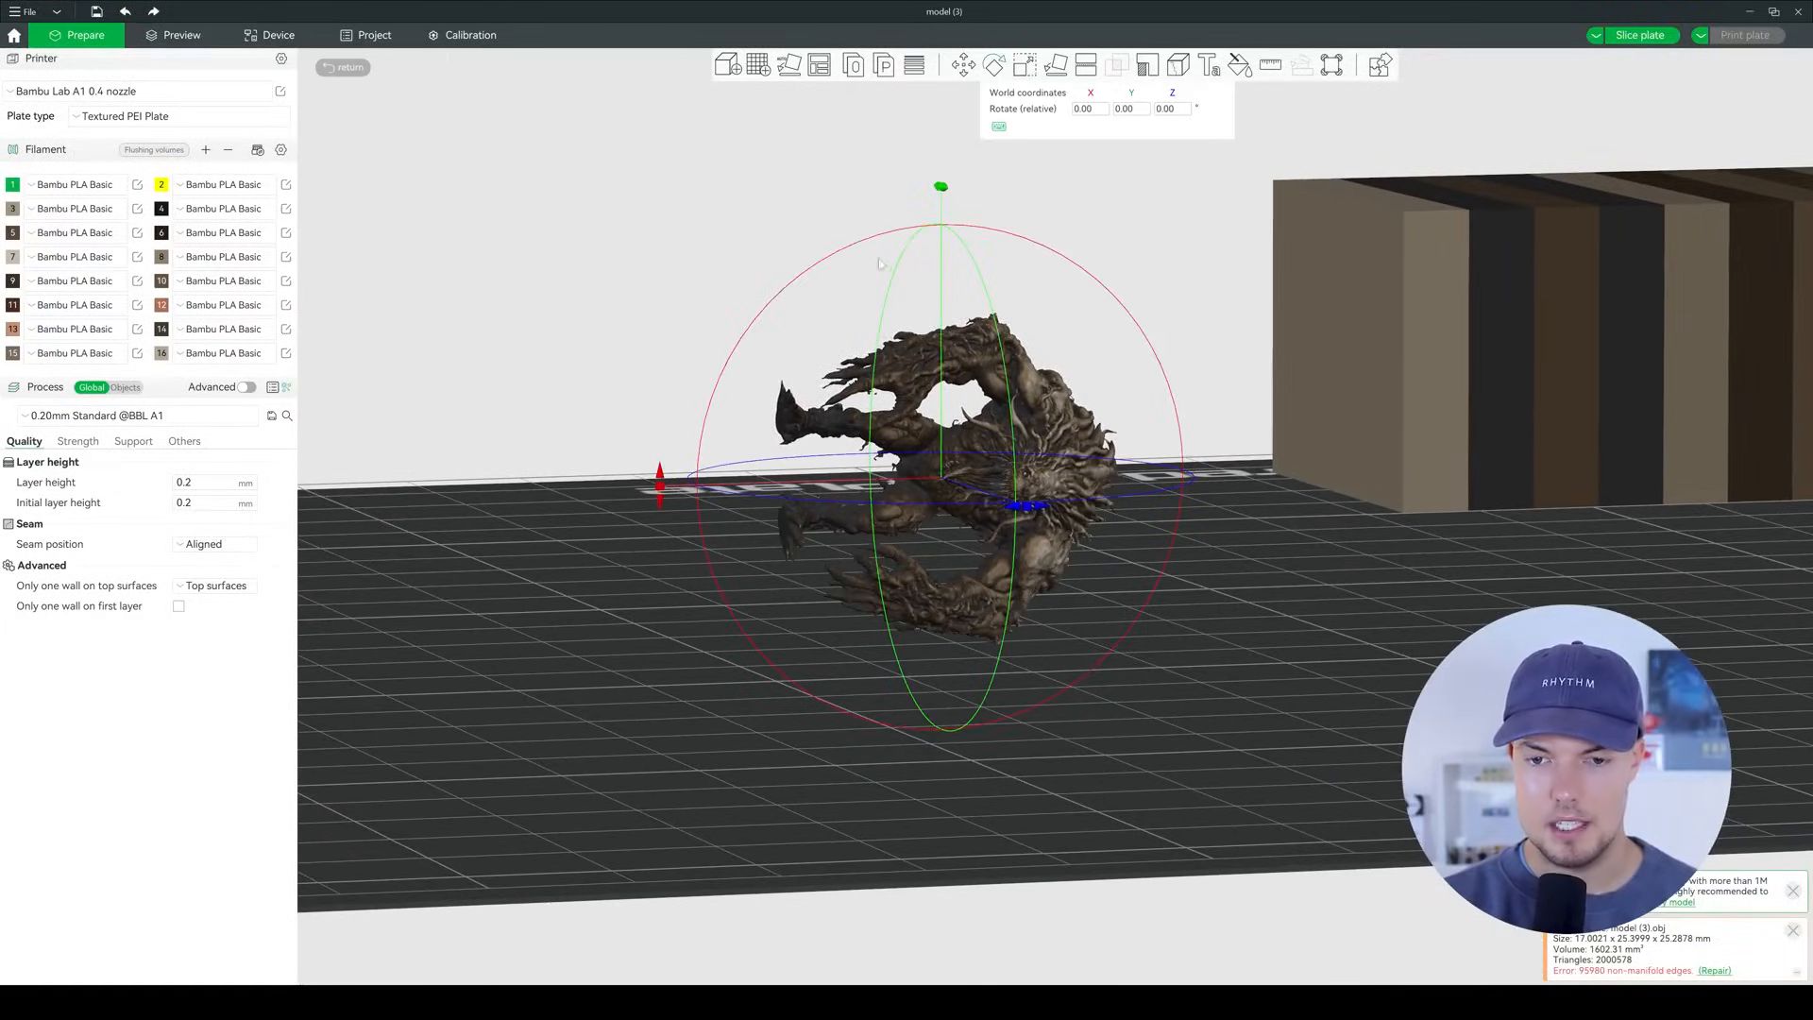
pyautogui.moveTo(845, 258); pyautogui.dragTo(1044, 353)
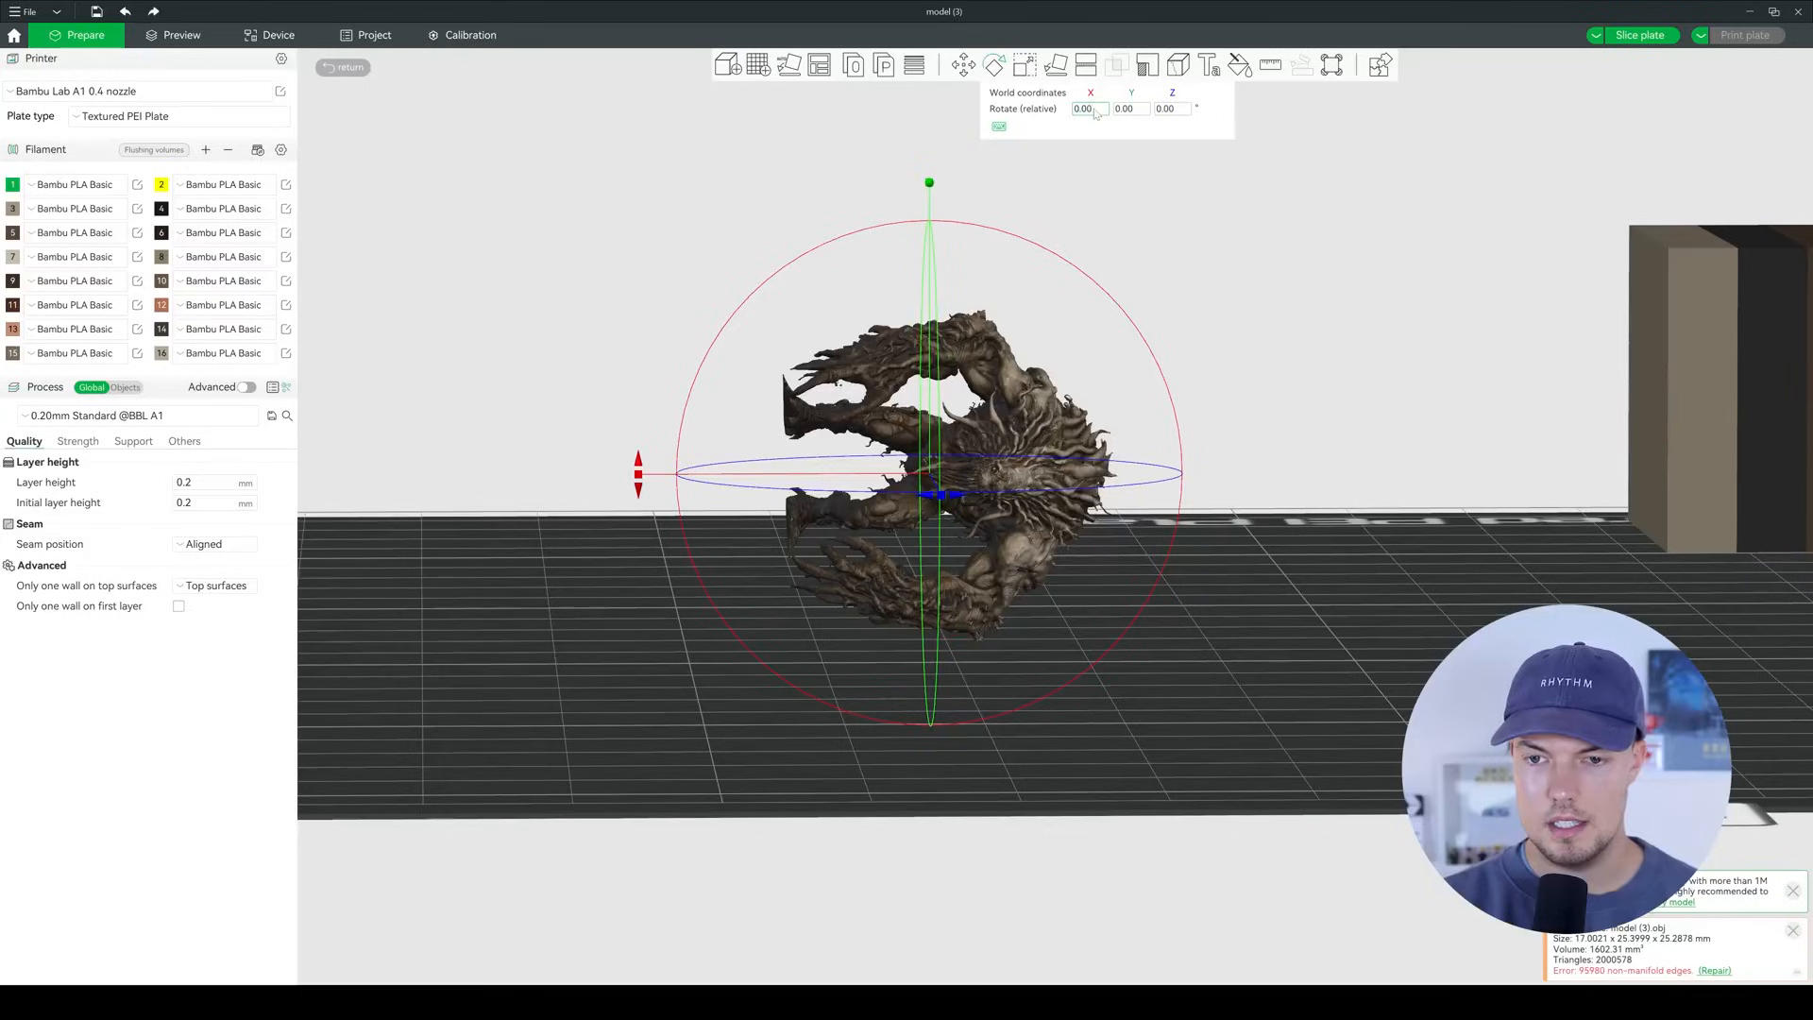
pyautogui.press('BackSpace')
pyautogui.press('BackSpace')
pyautogui.press('BackSpace')
pyautogui.press('BackSpace')
pyautogui.write('90')
pyautogui.press('Return')
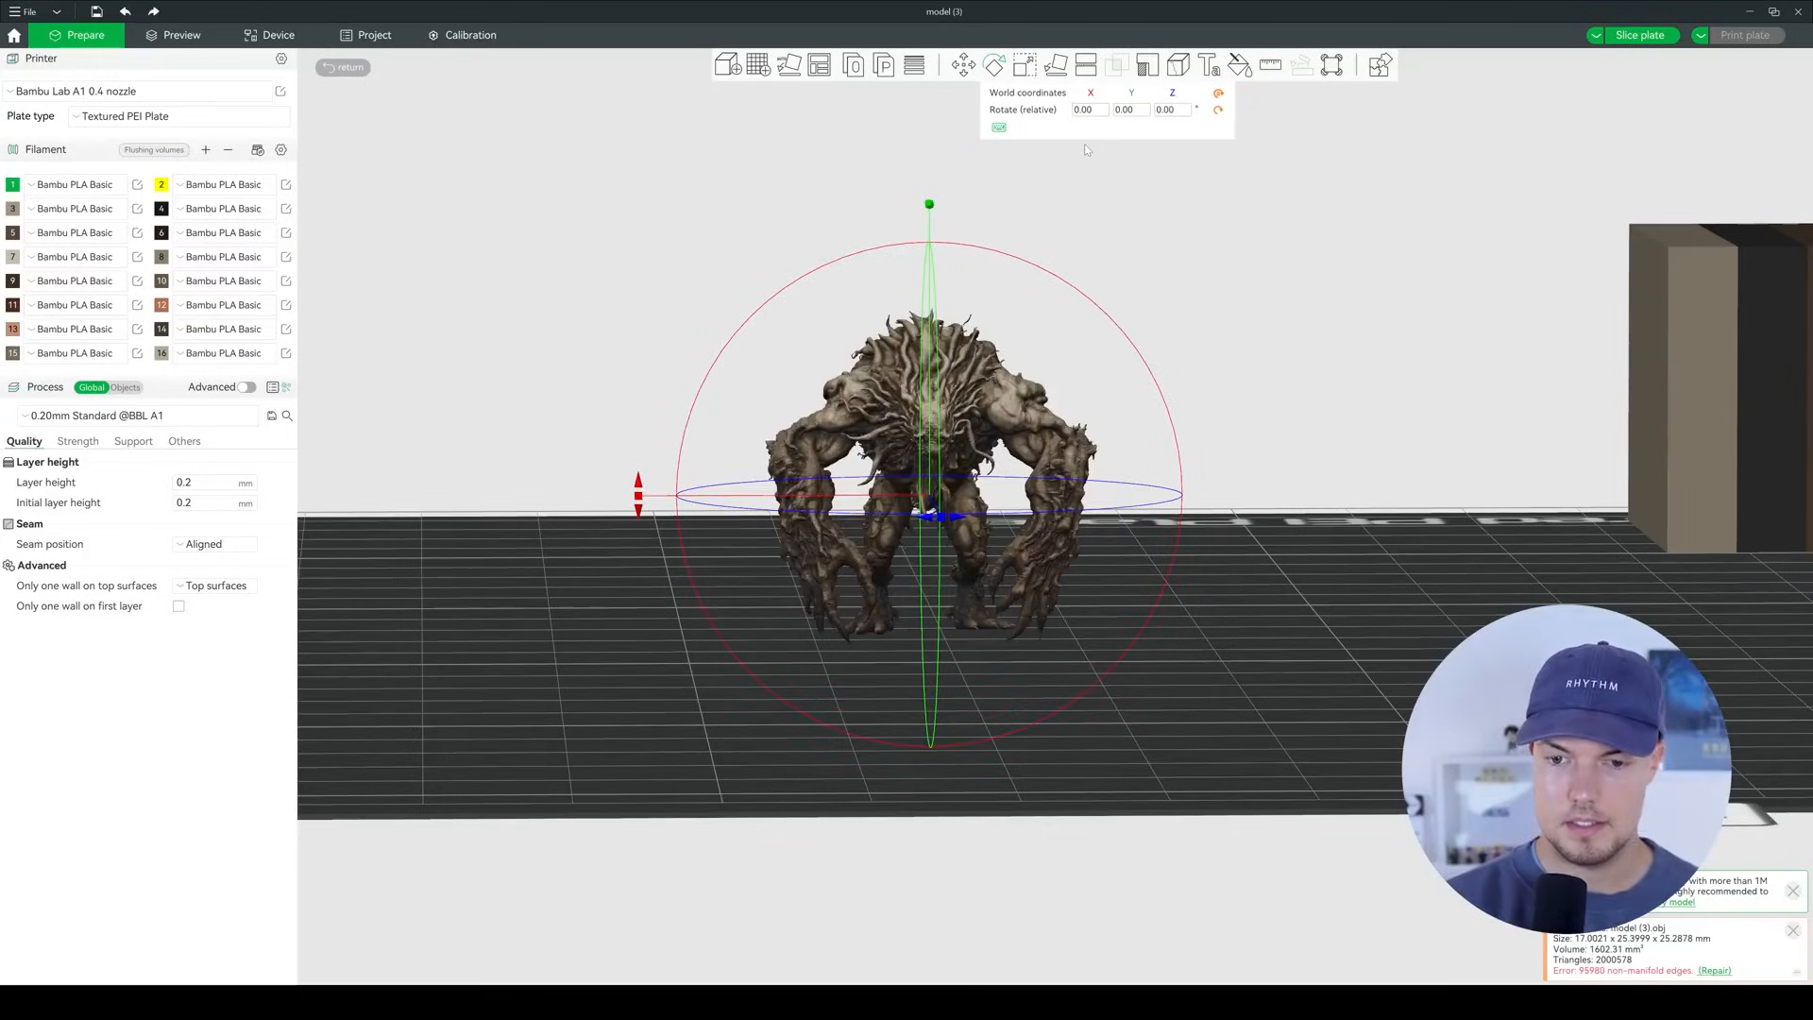
pyautogui.moveTo(1213, 395); pyautogui.dragTo(1142, 397)
pyautogui.click(1267, 348)
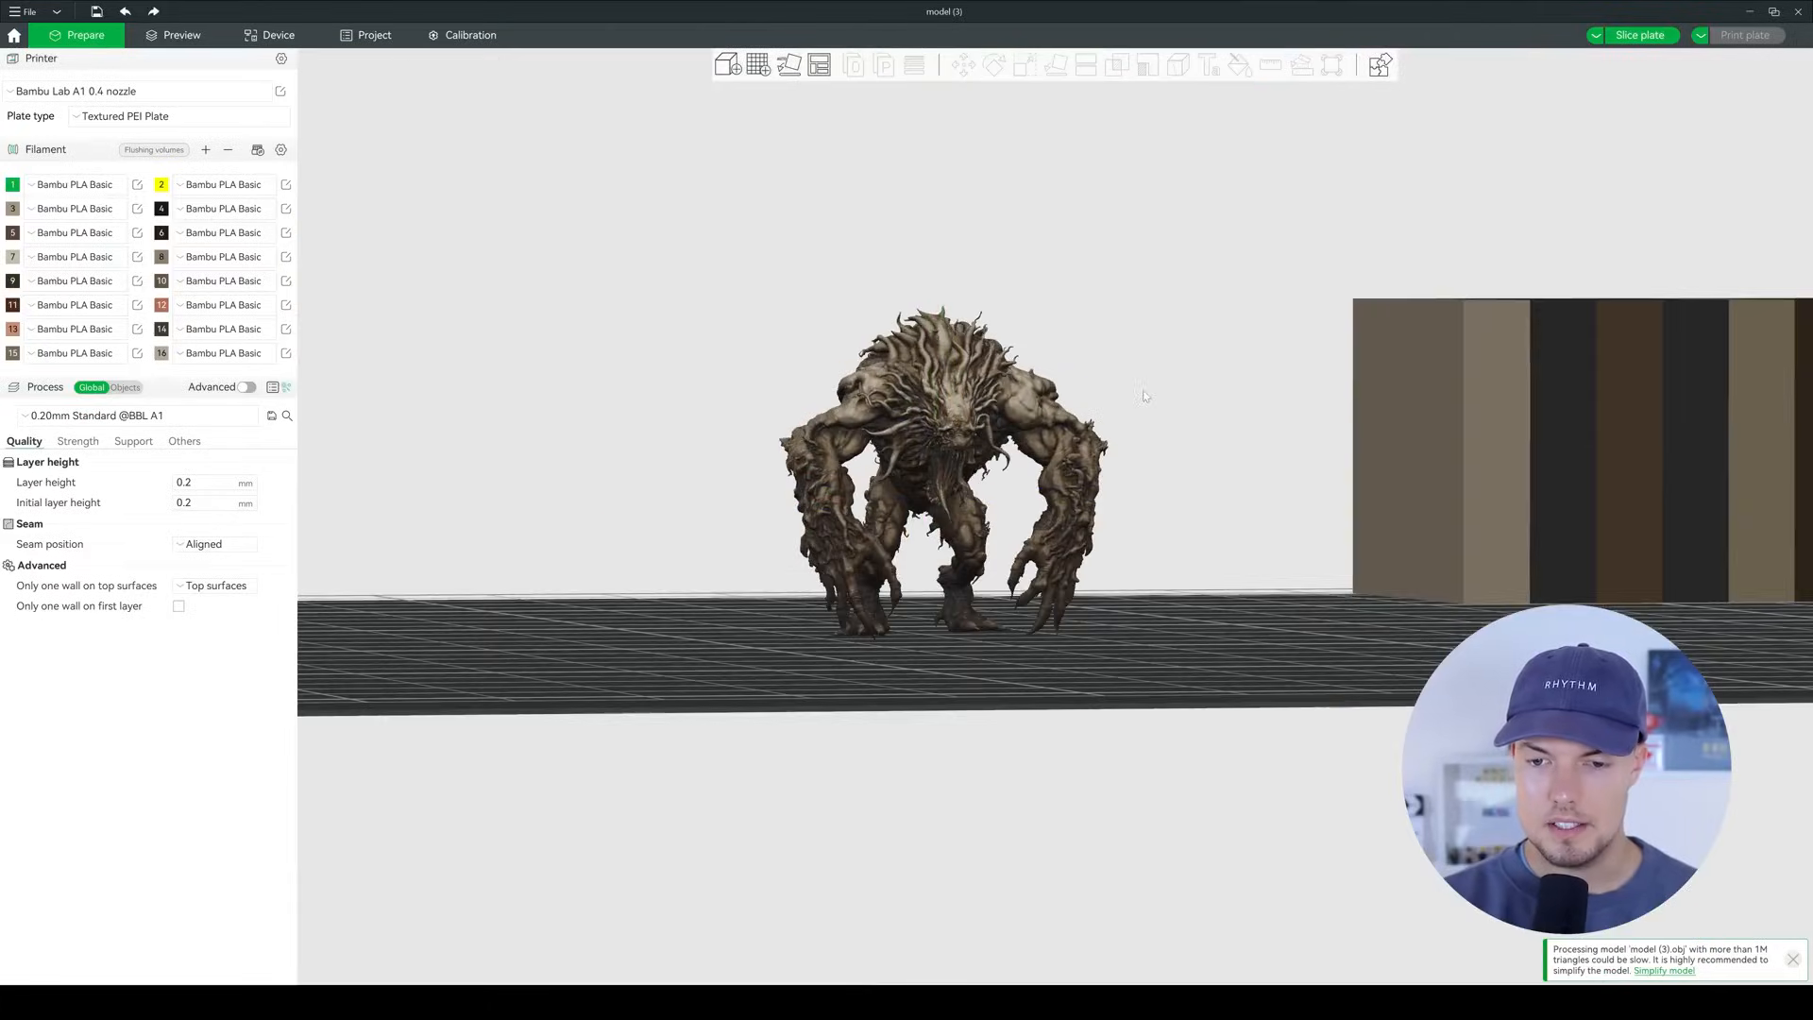
# Inspect the upright creature's vertex colours and sculpted detail up close and from an angle.
pyautogui.scroll(8, 767, 467)
pyautogui.moveTo(766, 468); pyautogui.dragTo(966, 467)
pyautogui.scroll(-3, 967, 472)
pyautogui.scroll(4, 1124, 450)
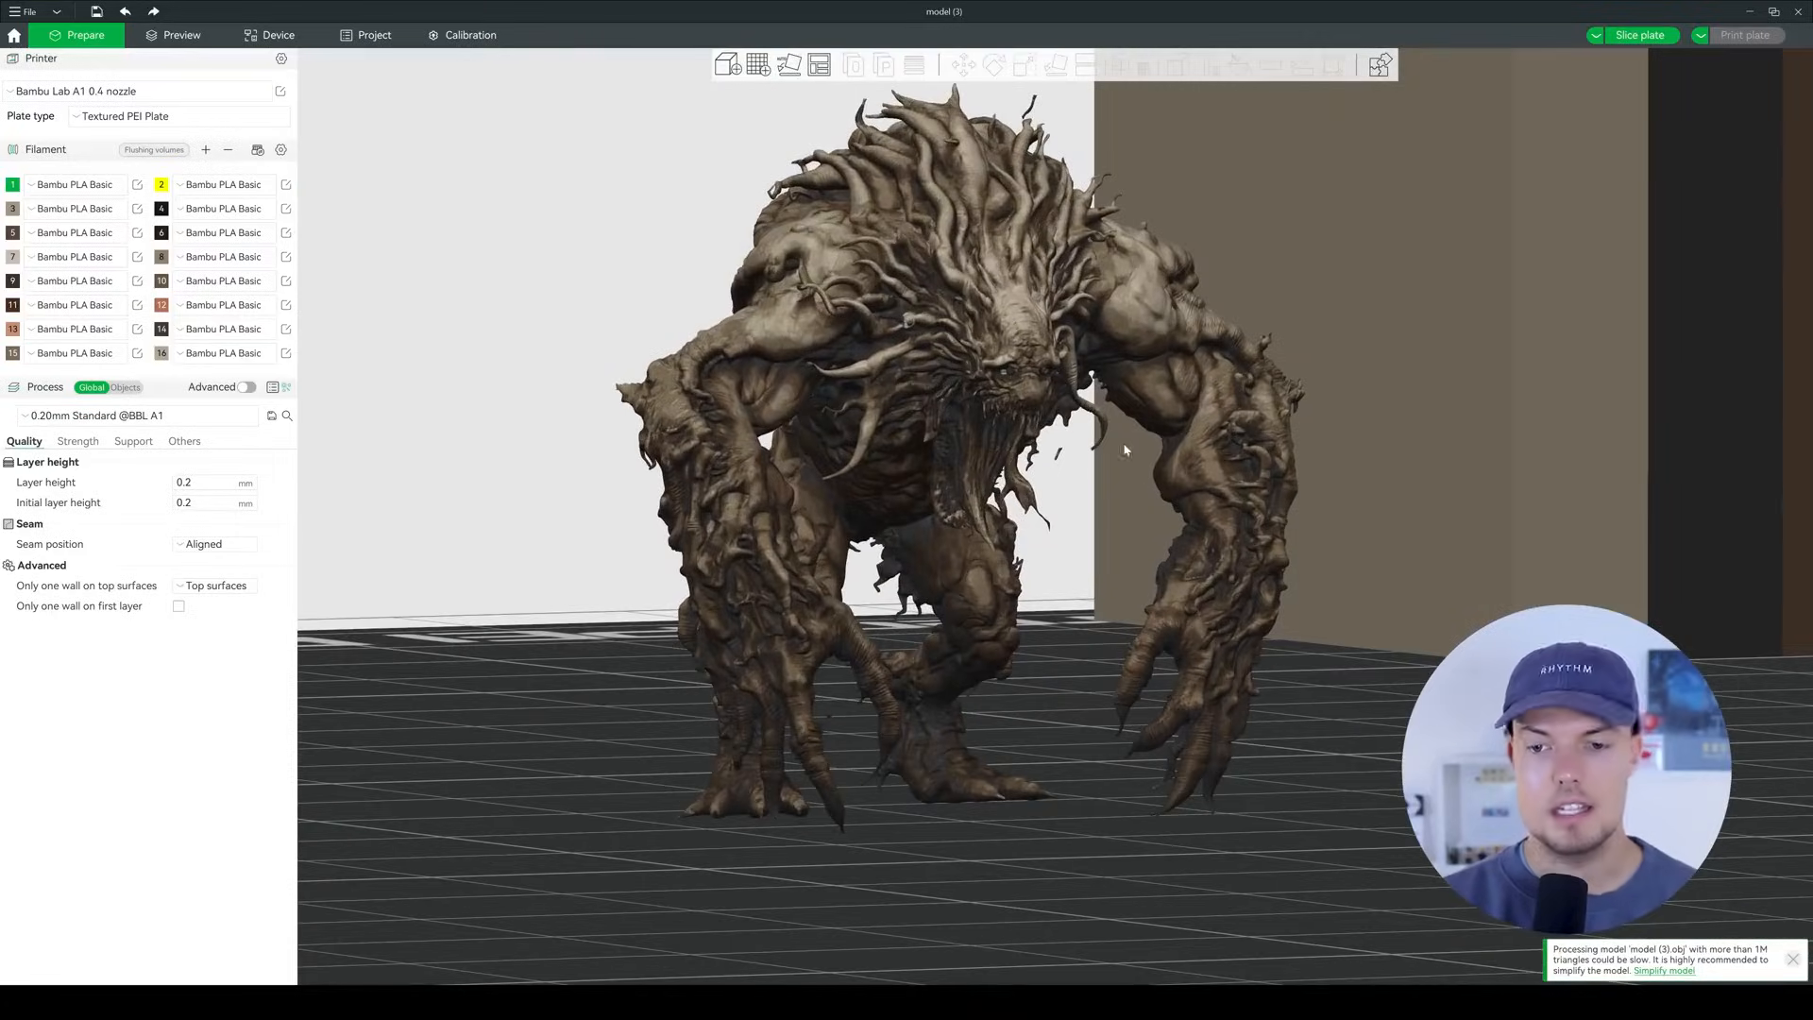
pyautogui.moveTo(1090, 482); pyautogui.dragTo(1094, 514, button='right')
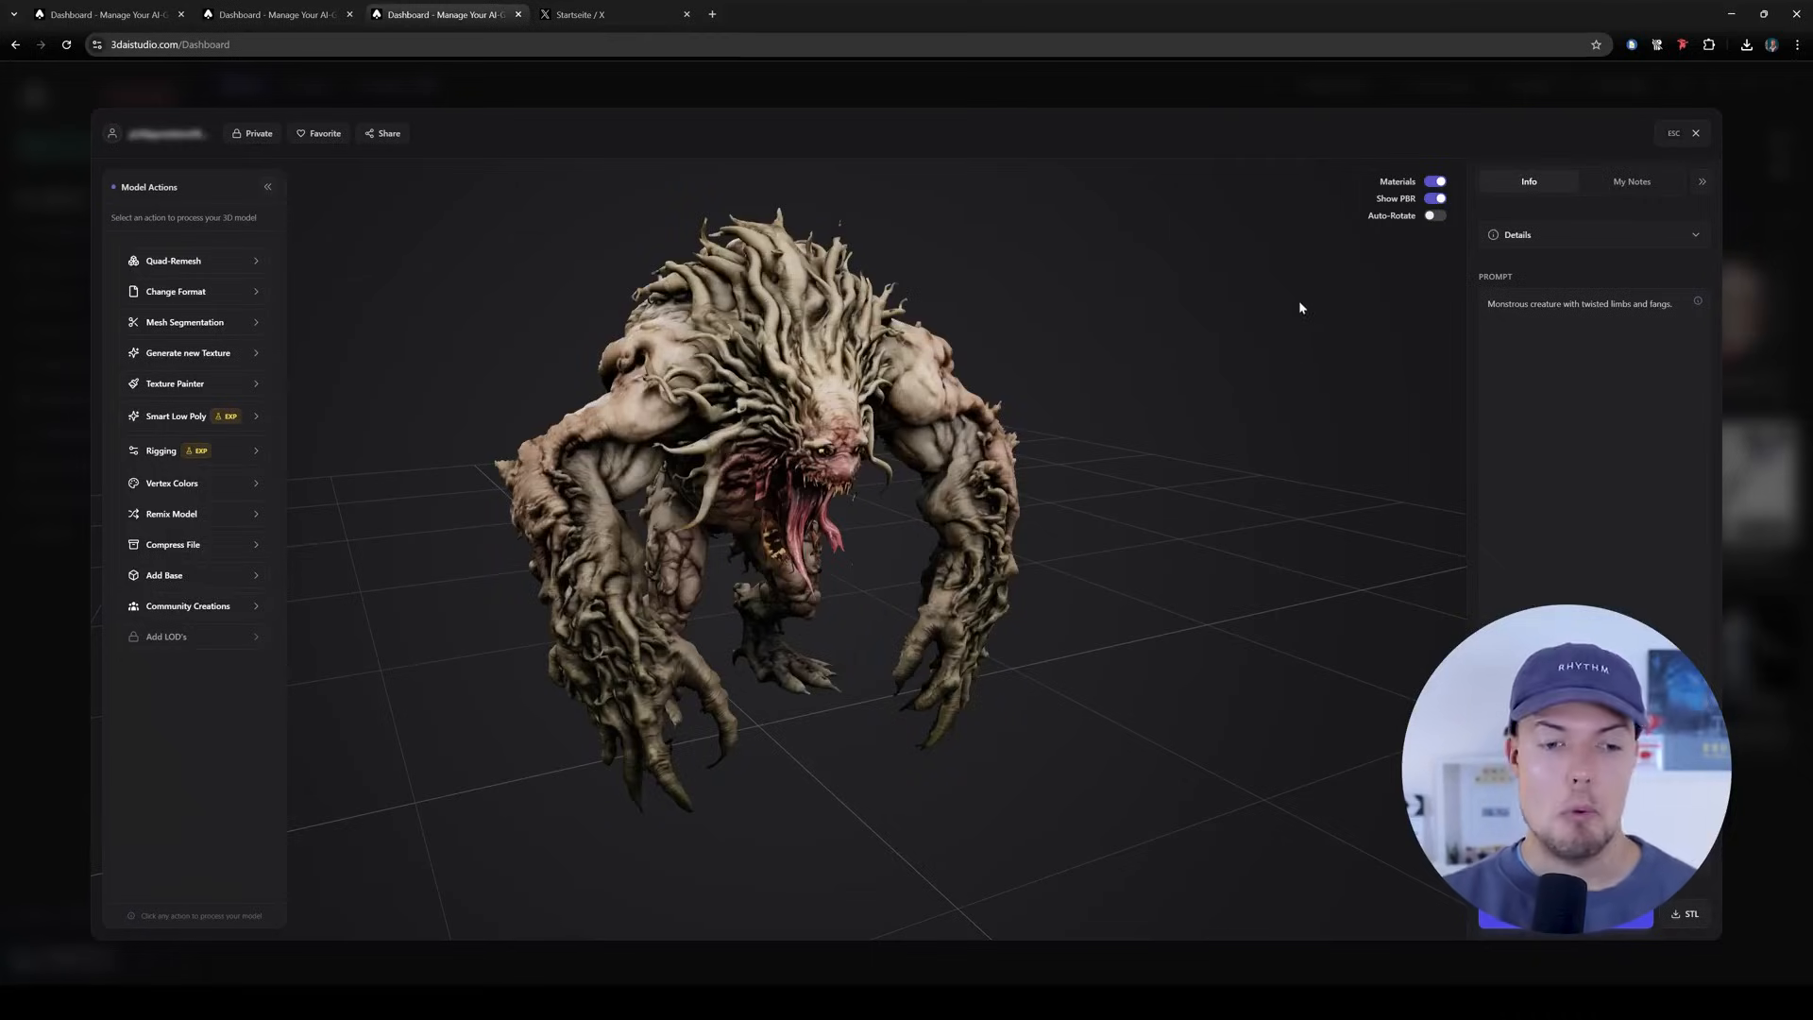
# Switch back to 3D AI Studio, add a Cracked Stone base under the creature, set its scale to 1.1 and view the preview from several sides.
pyautogui.click(180, 576)
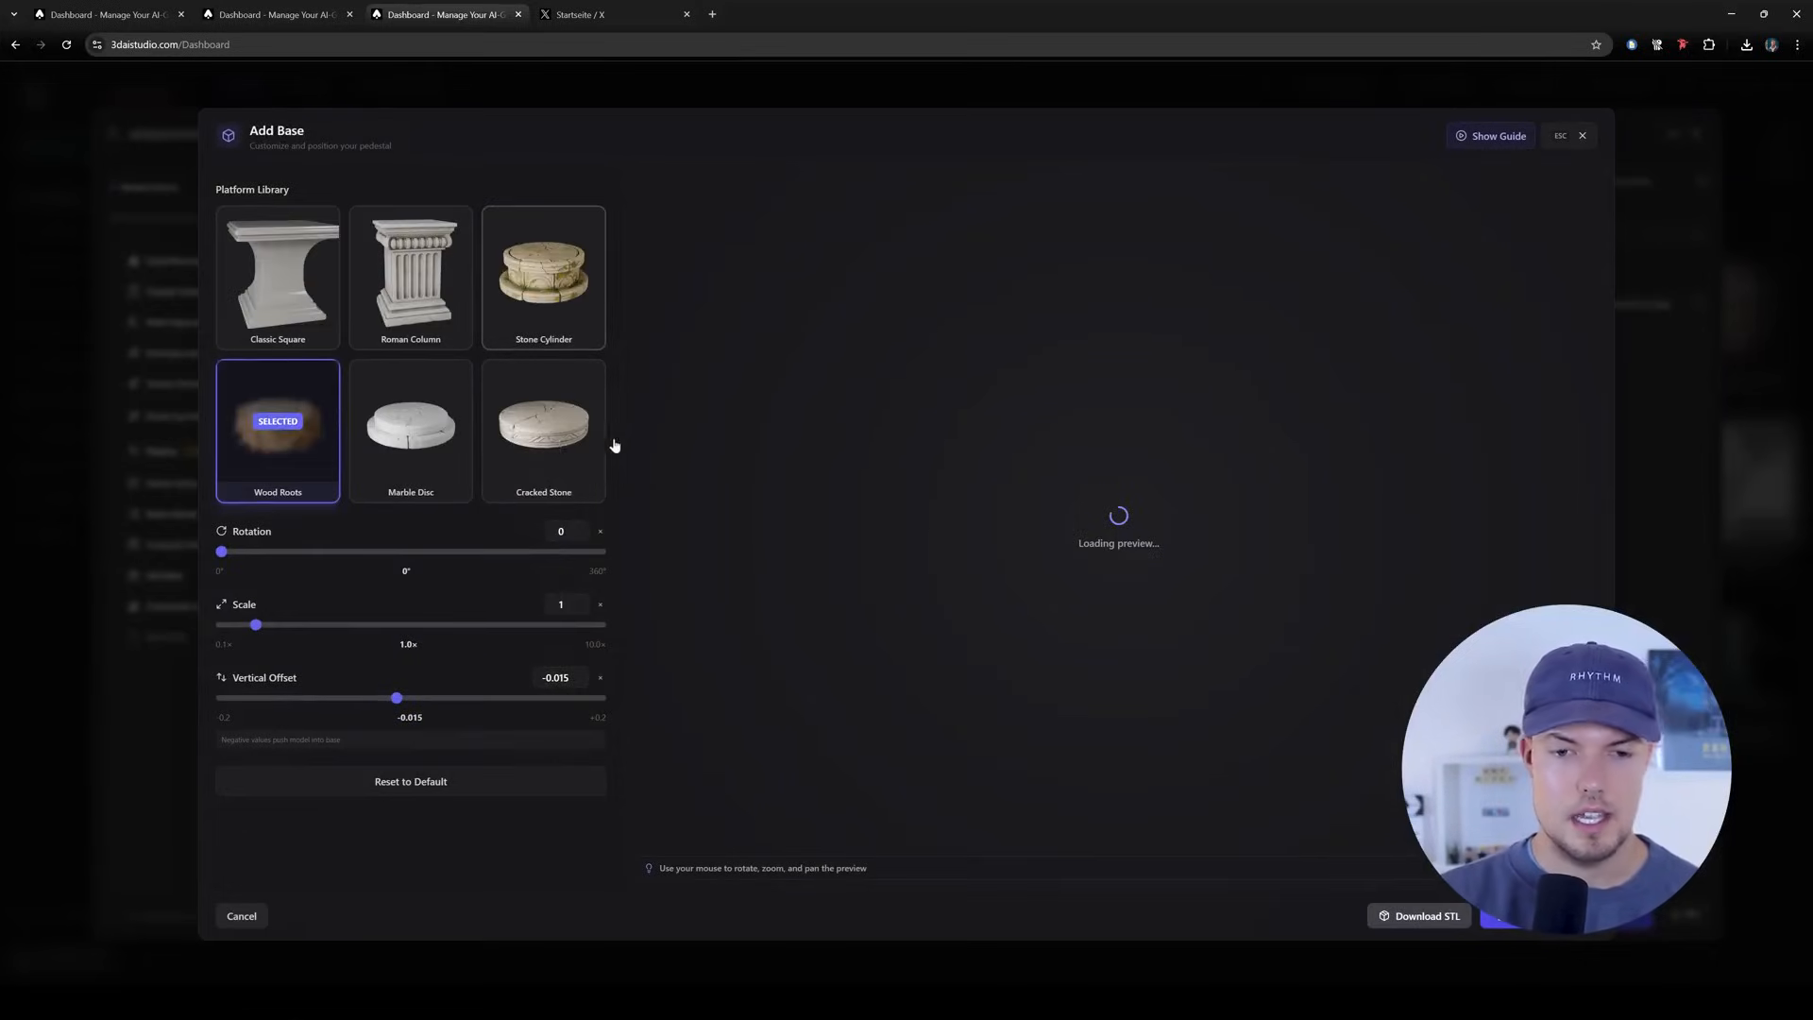
pyautogui.click(559, 430)
pyautogui.scroll(5, 1161, 558)
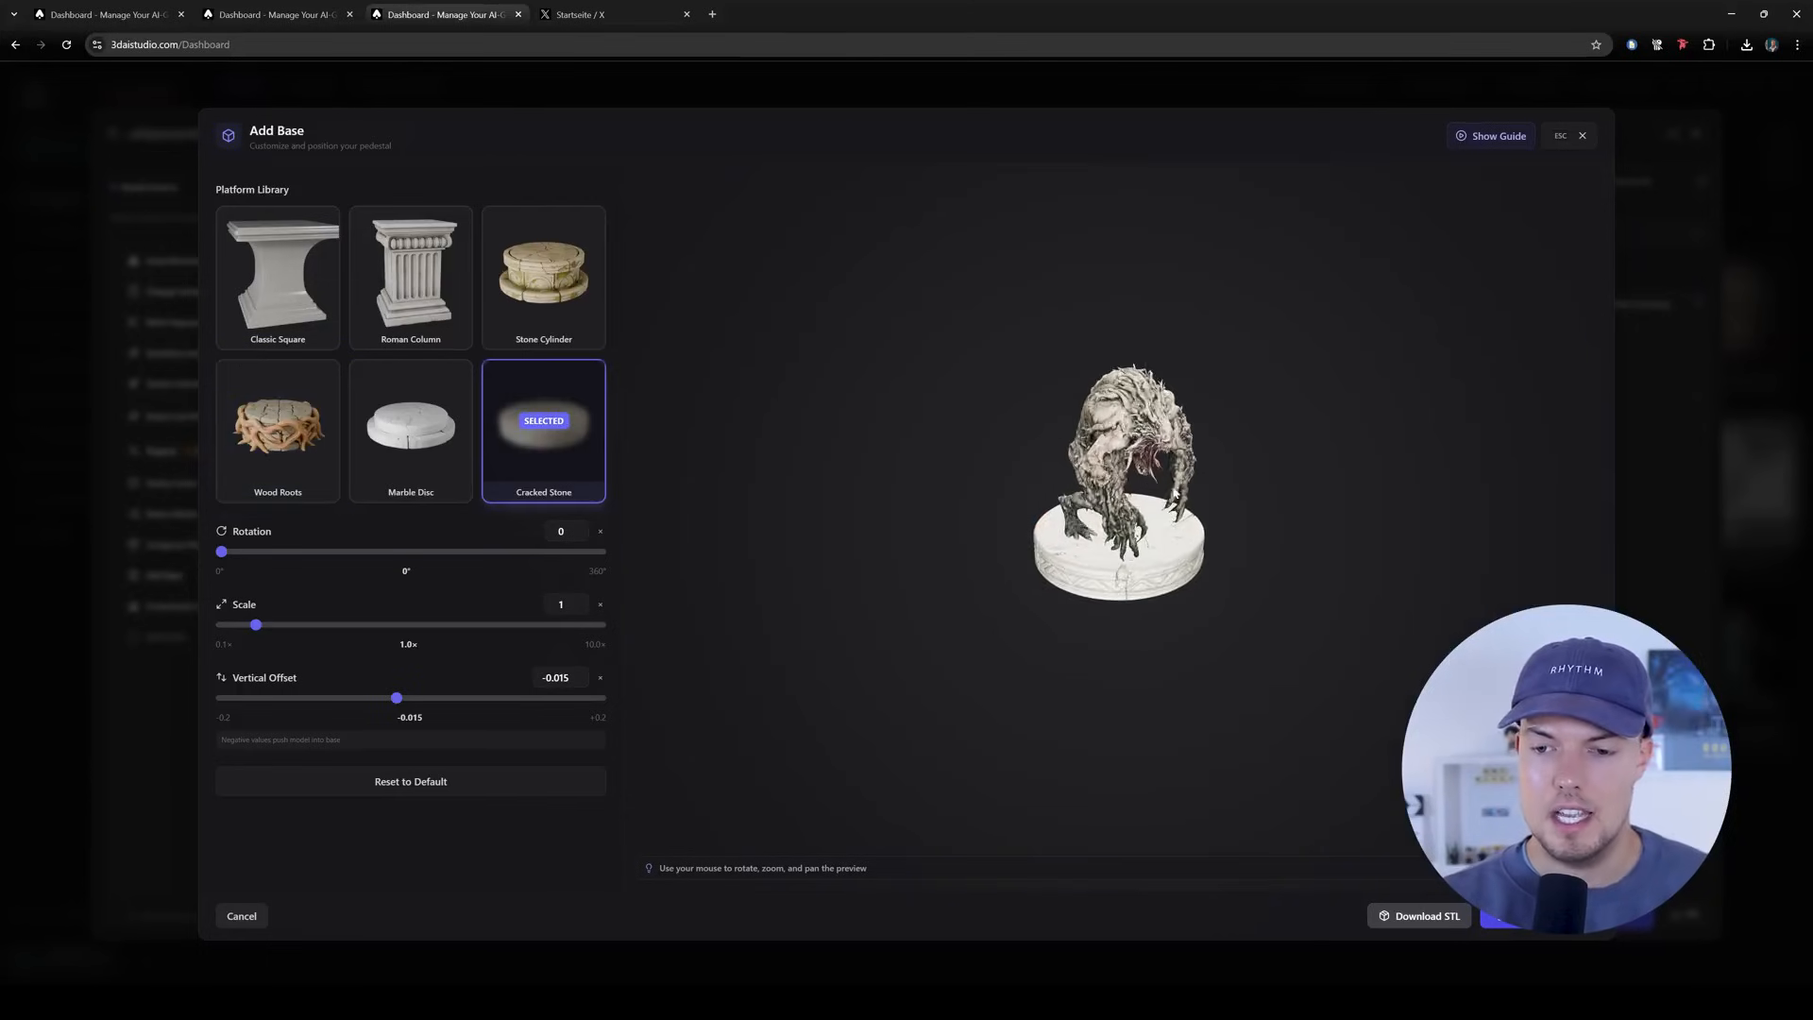
pyautogui.moveTo(1061, 468); pyautogui.dragTo(986, 492)
pyautogui.moveTo(1124, 507); pyautogui.dragTo(1211, 490)
pyautogui.moveTo(836, 595); pyautogui.dragTo(820, 609)
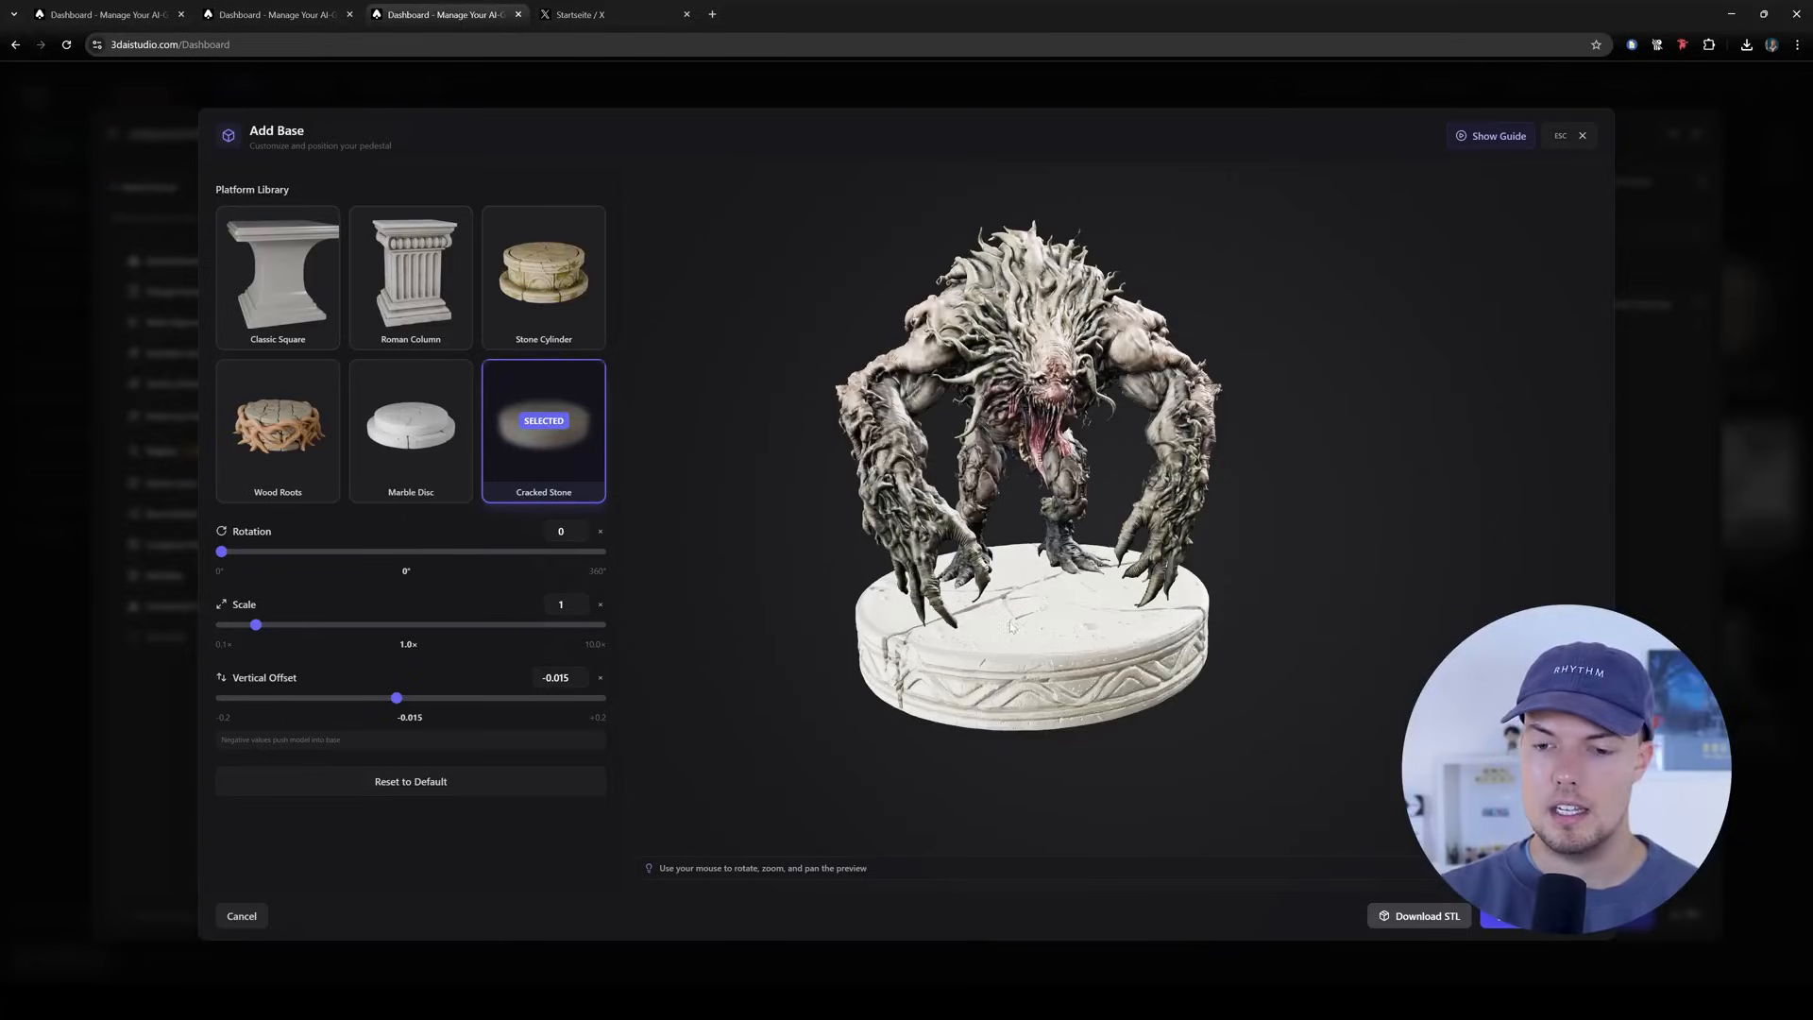
pyautogui.moveTo(242, 628)
pyautogui.mouseDown()
pyautogui.moveTo(271, 626)
pyautogui.moveTo(253, 625)
pyautogui.mouseUp()
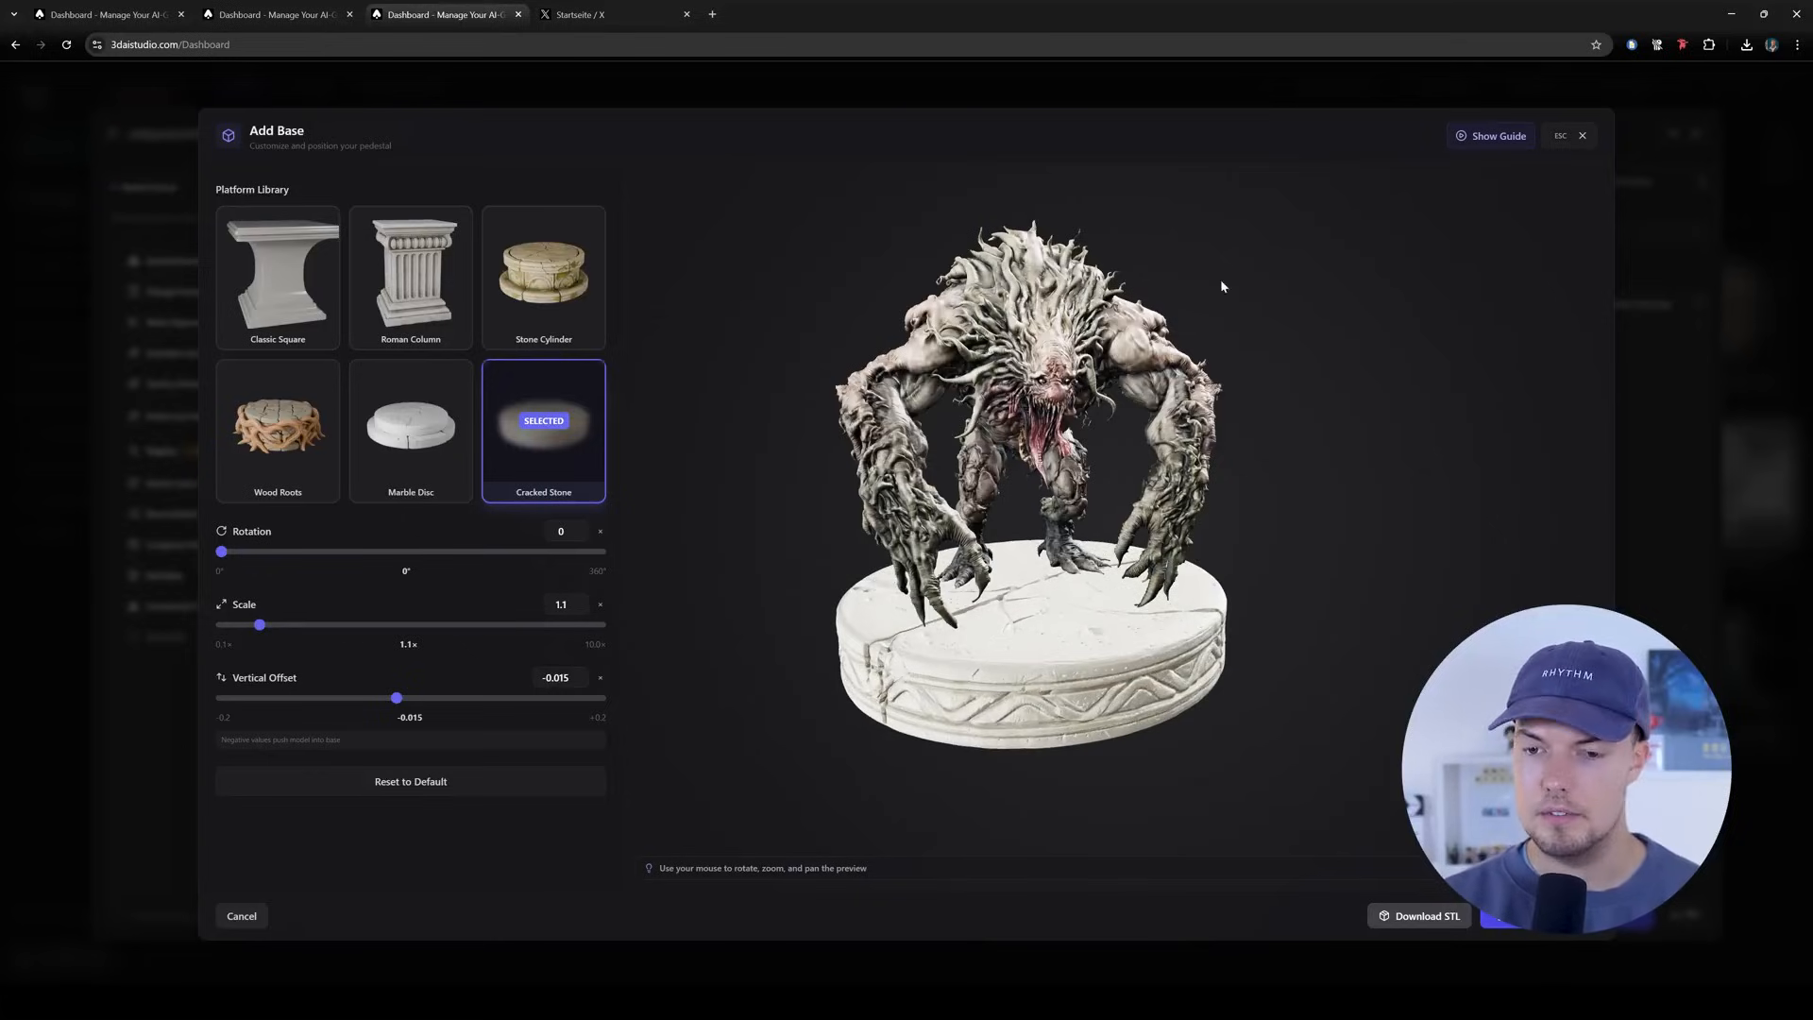
pyautogui.moveTo(1300, 463); pyautogui.dragTo(1134, 515)
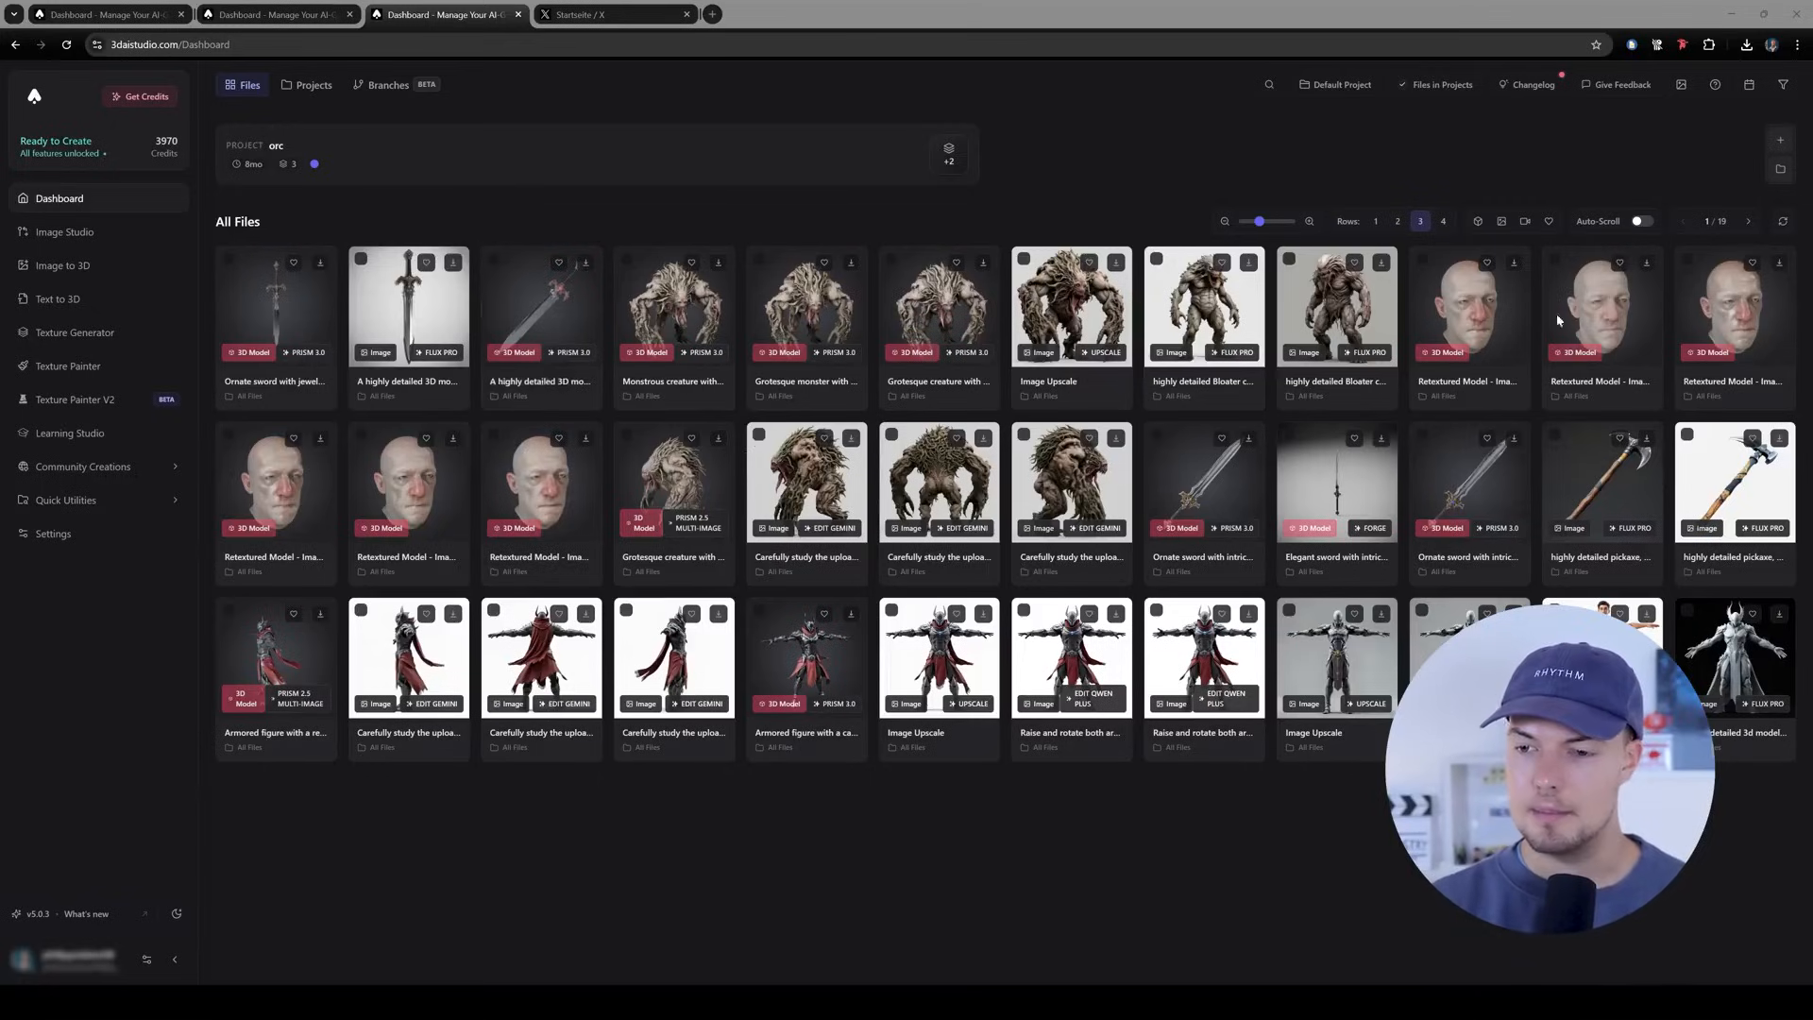
# Upload the photo-real human head image to Image to 3D and generate a Prism 3.0 model with Detailed texture and geometry.
pyautogui.click(63, 266)
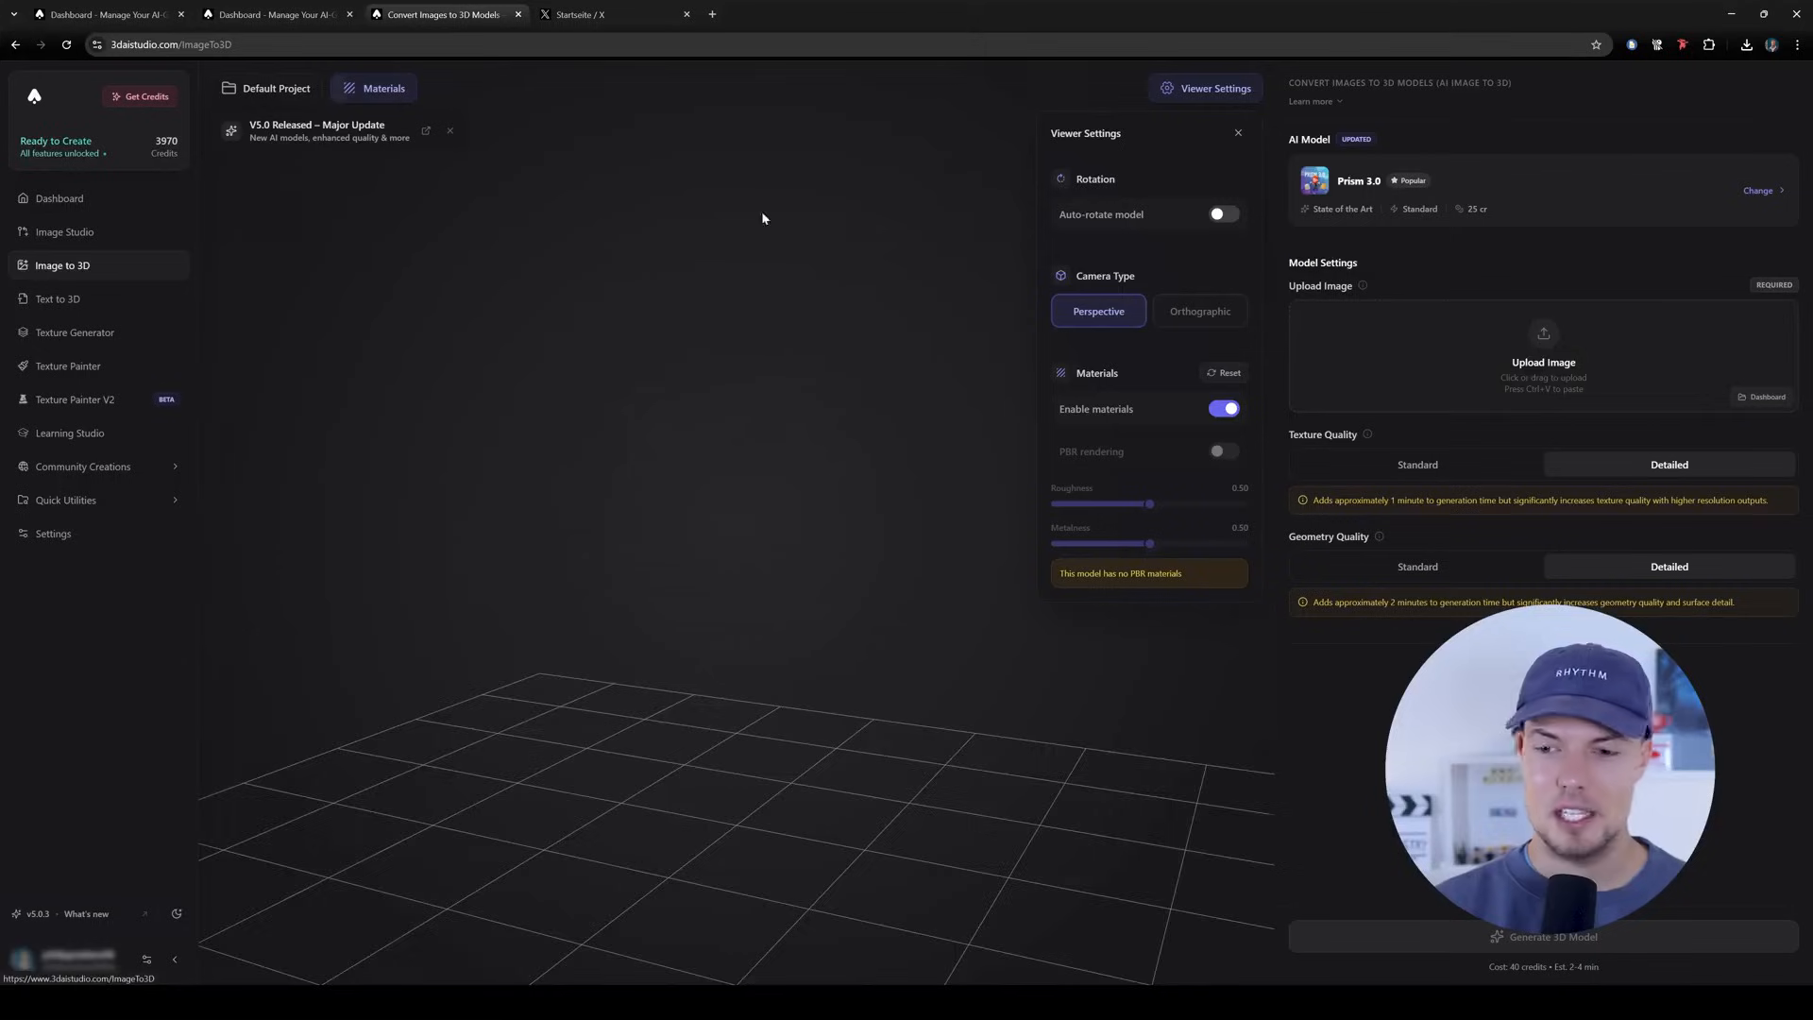
pyautogui.click(1445, 406)
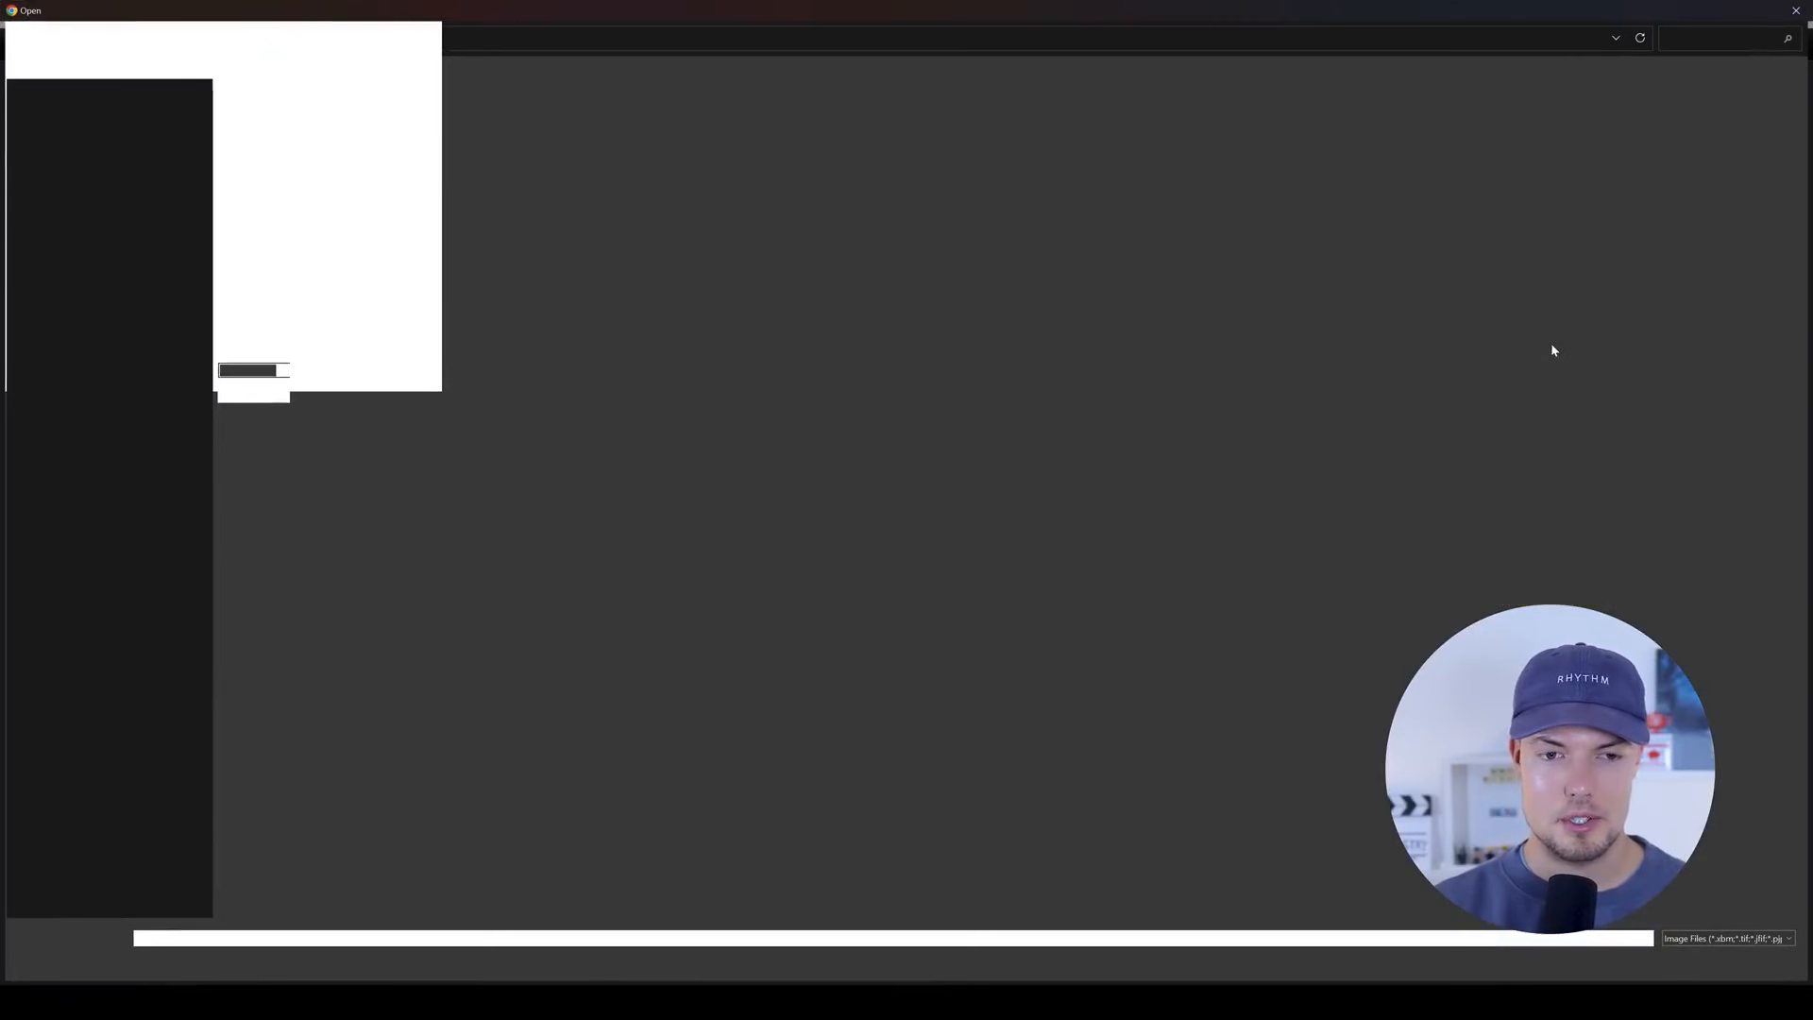
pyautogui.scroll(-10, 513, 367)
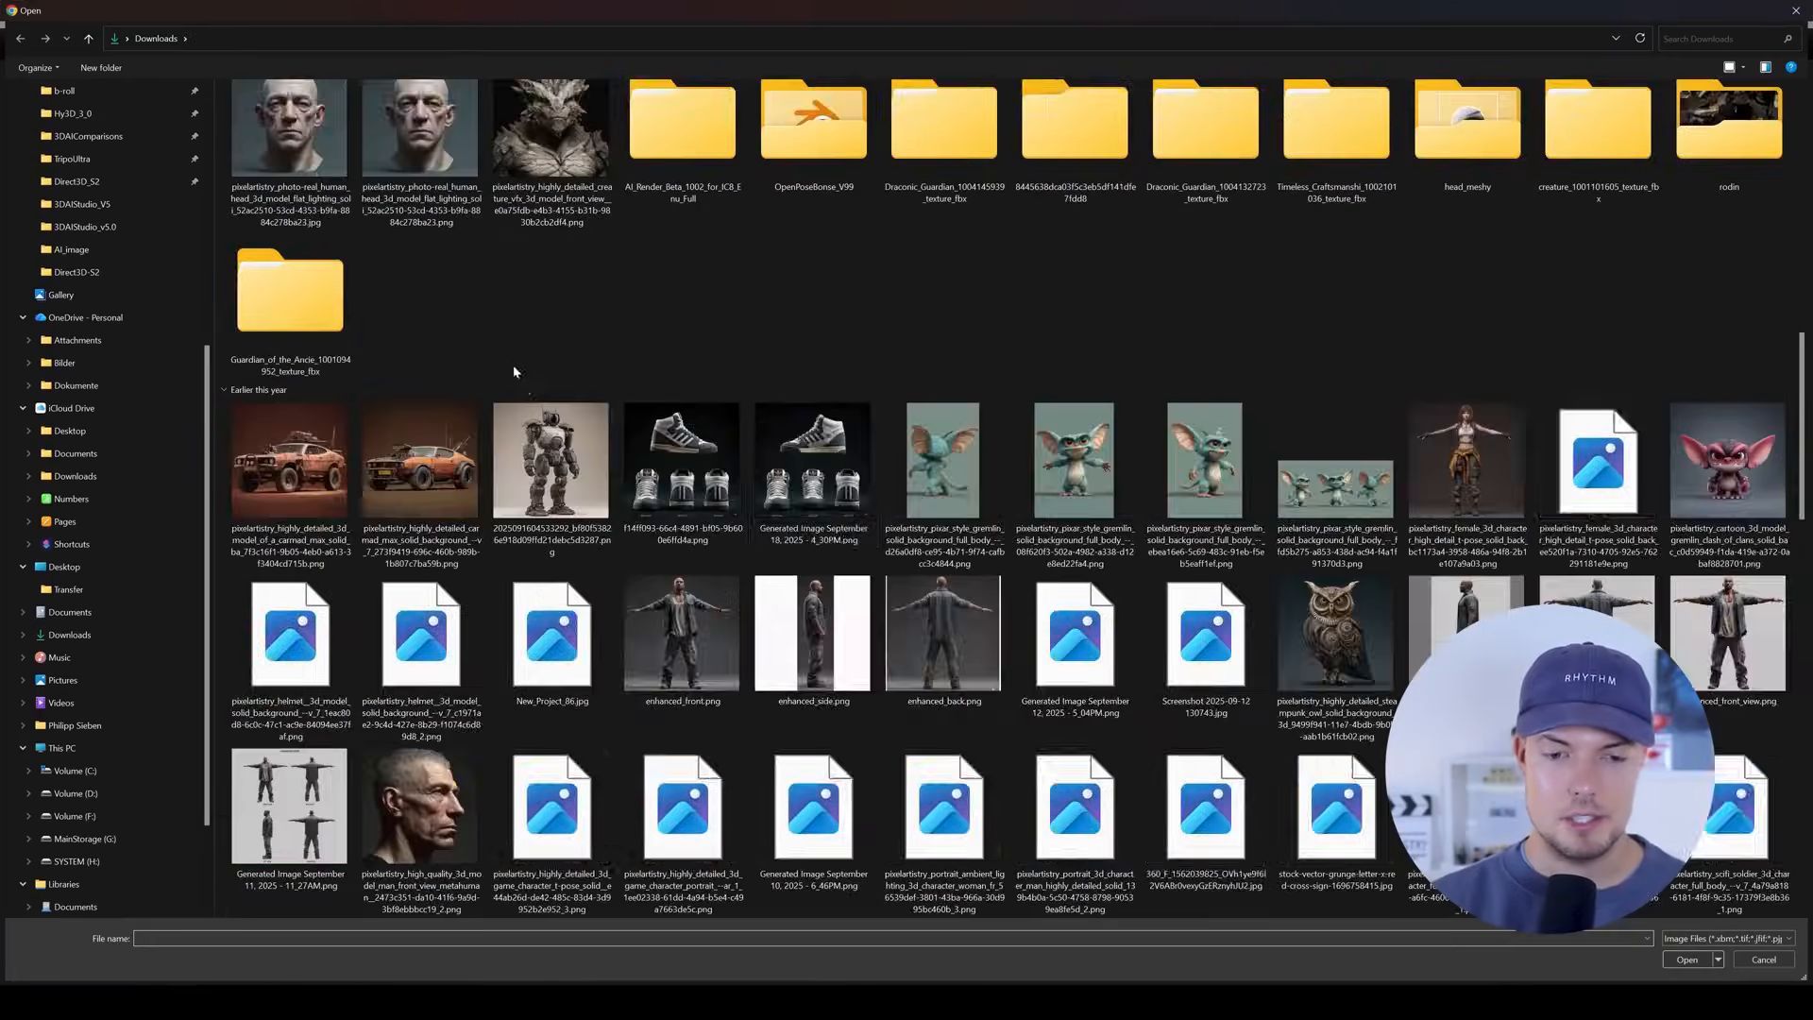
pyautogui.scroll(3, 662, 439)
pyautogui.doubleClick(307, 505)
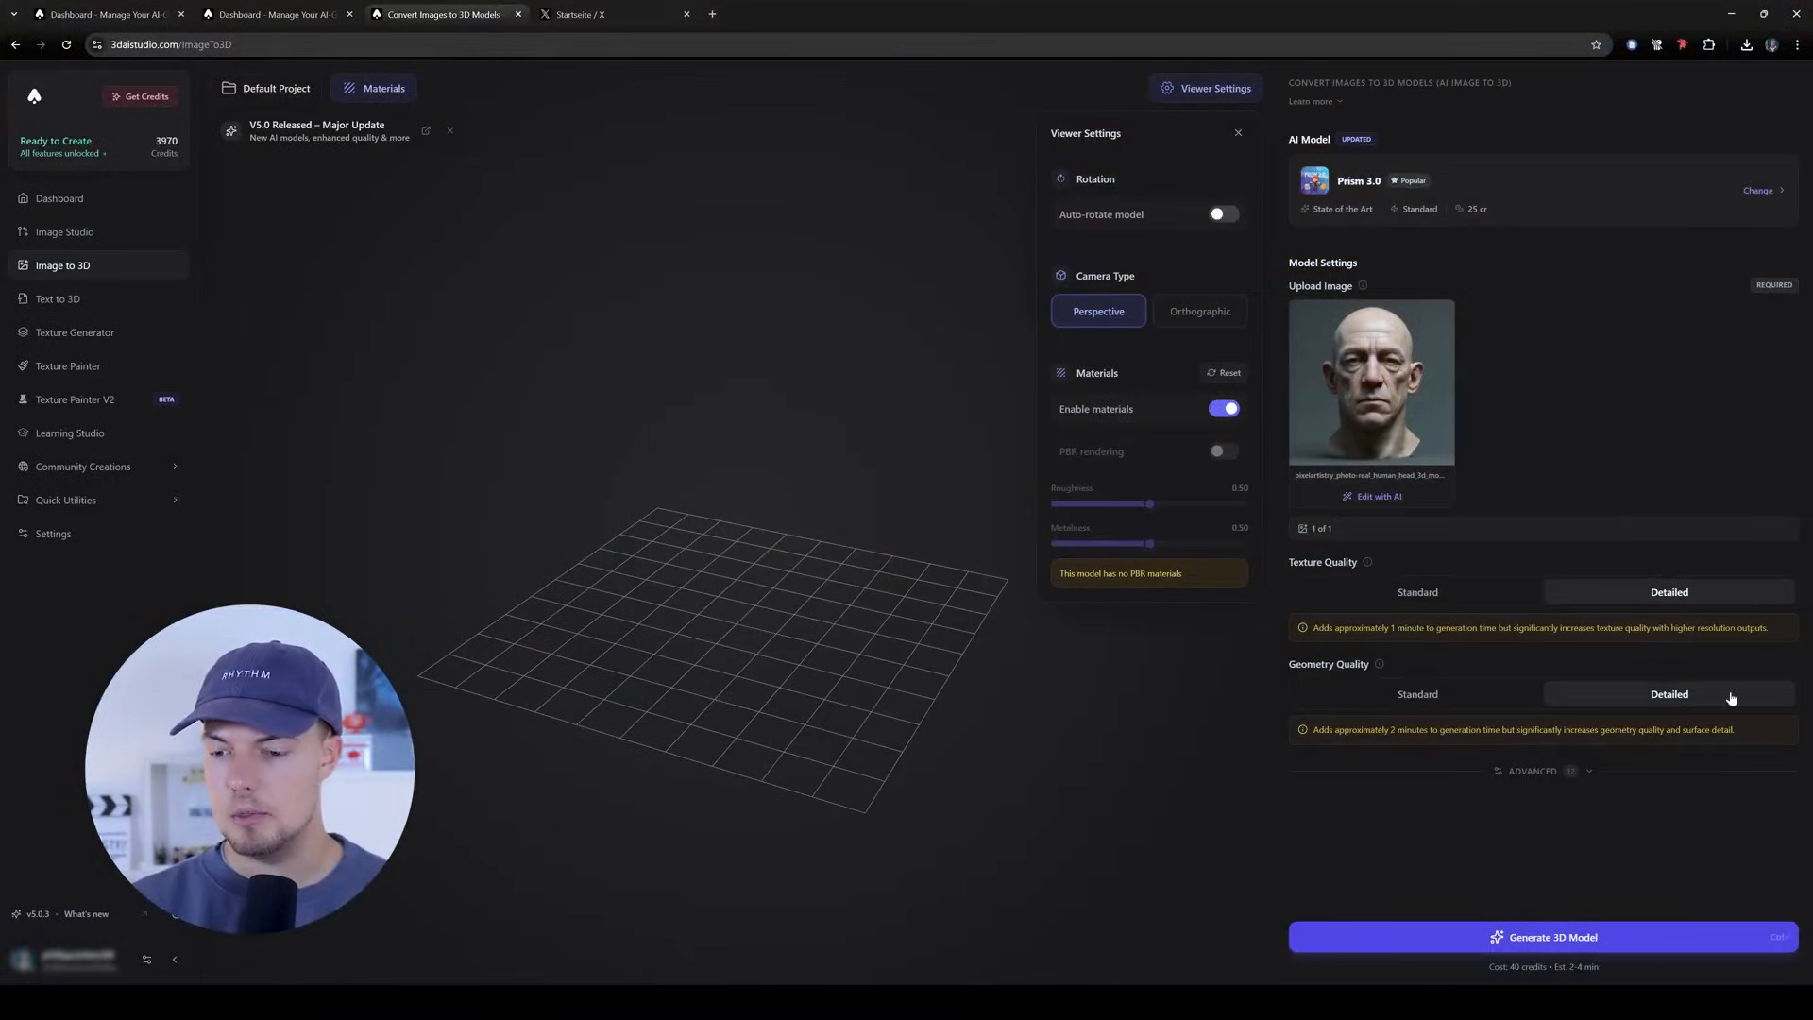
pyautogui.click(1578, 945)
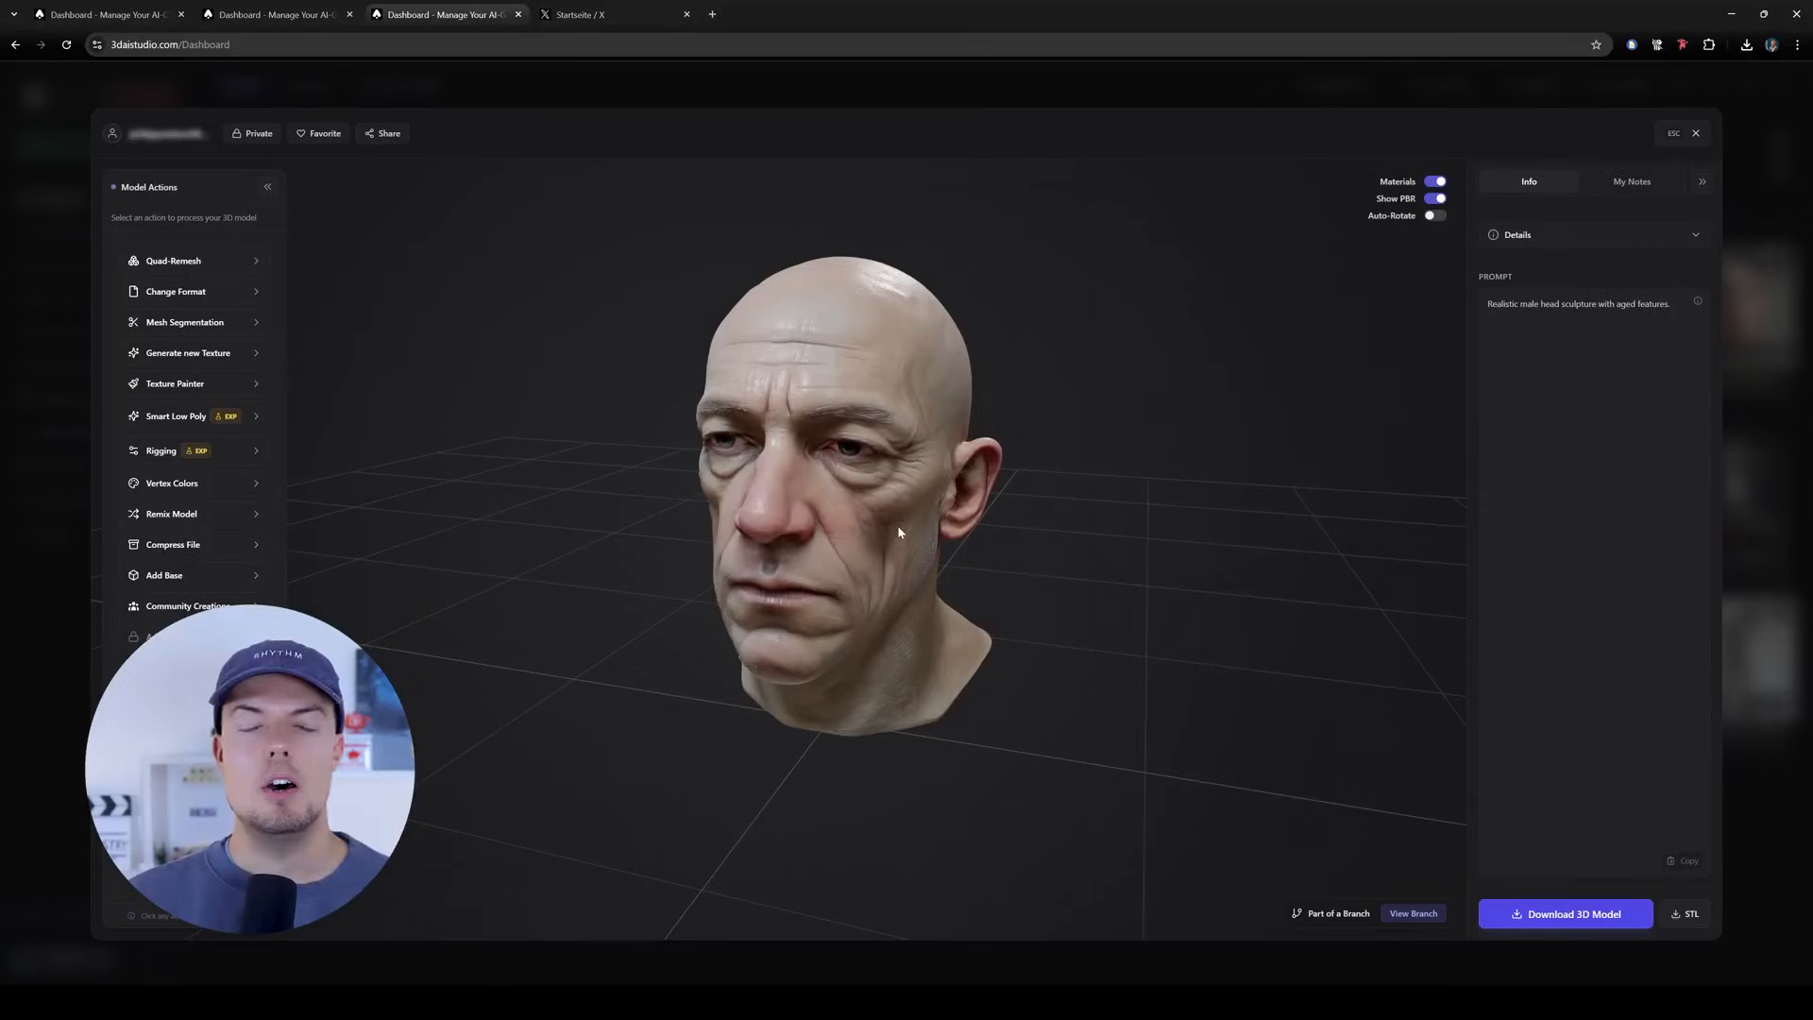
# View the generated male head model from the front, download it as a 3D model and check the browser's downloads.
pyautogui.moveTo(898, 527); pyautogui.dragTo(761, 566)
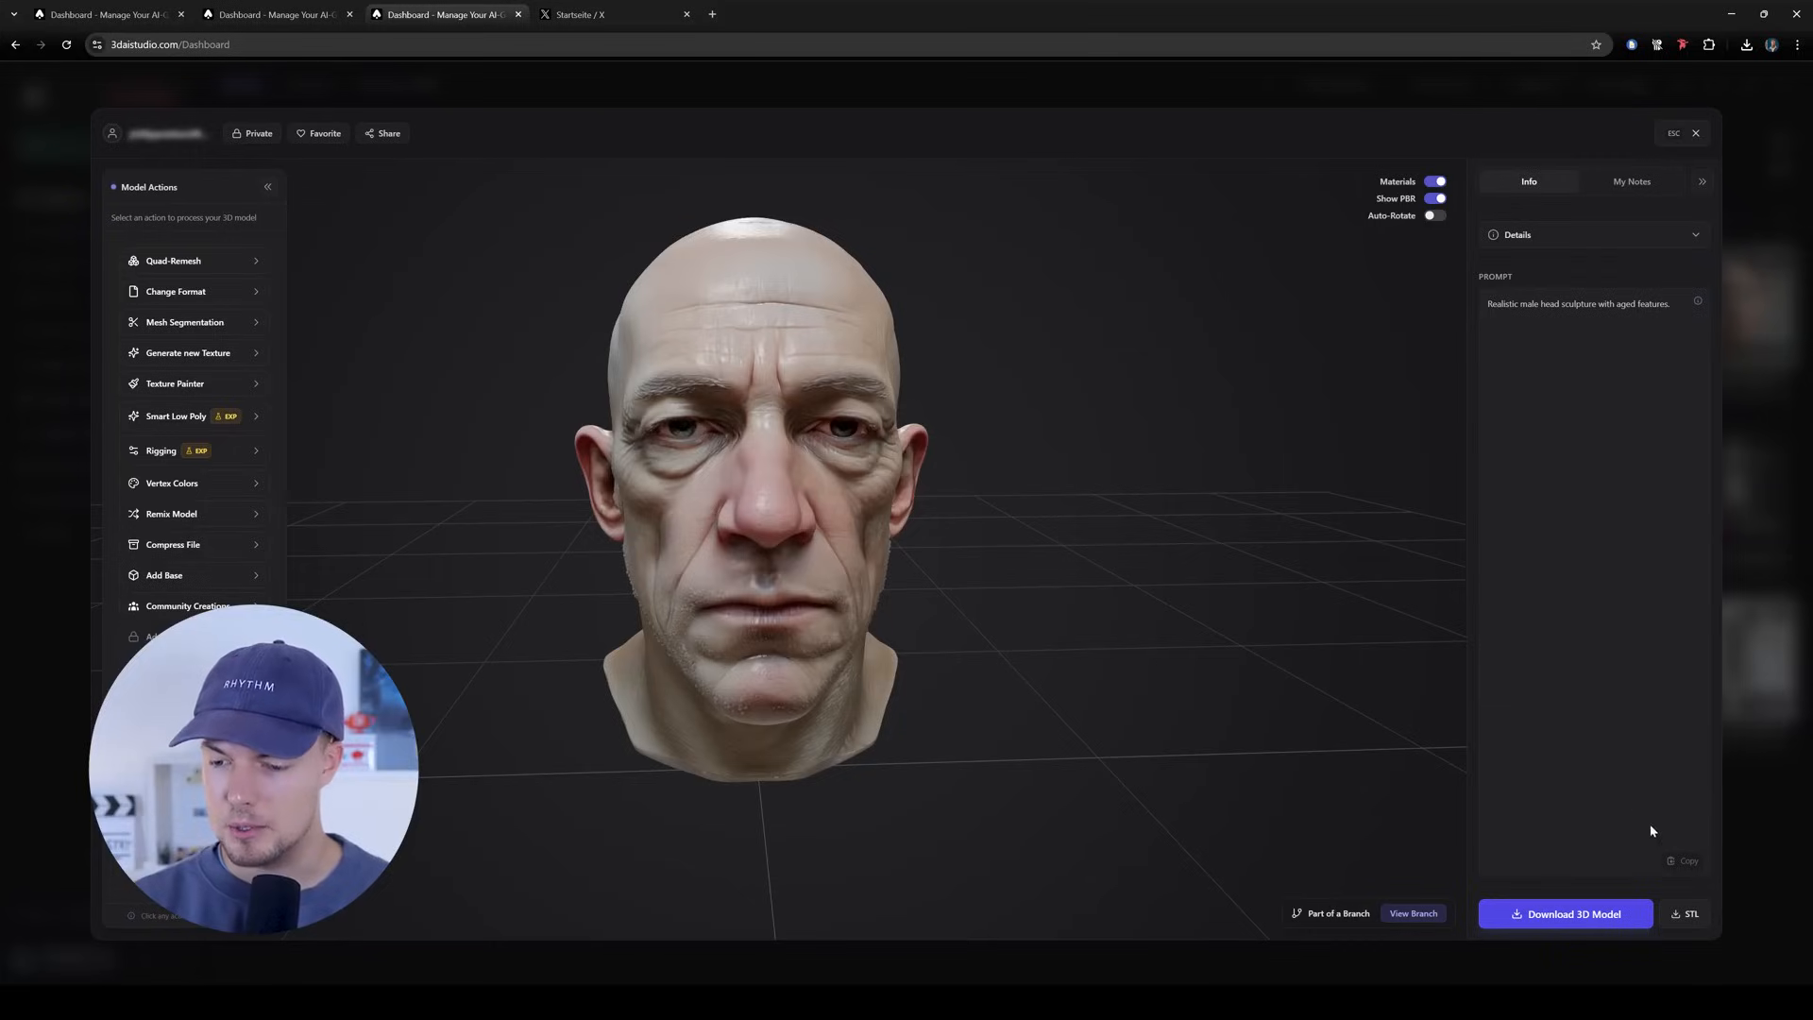
pyautogui.click(1590, 923)
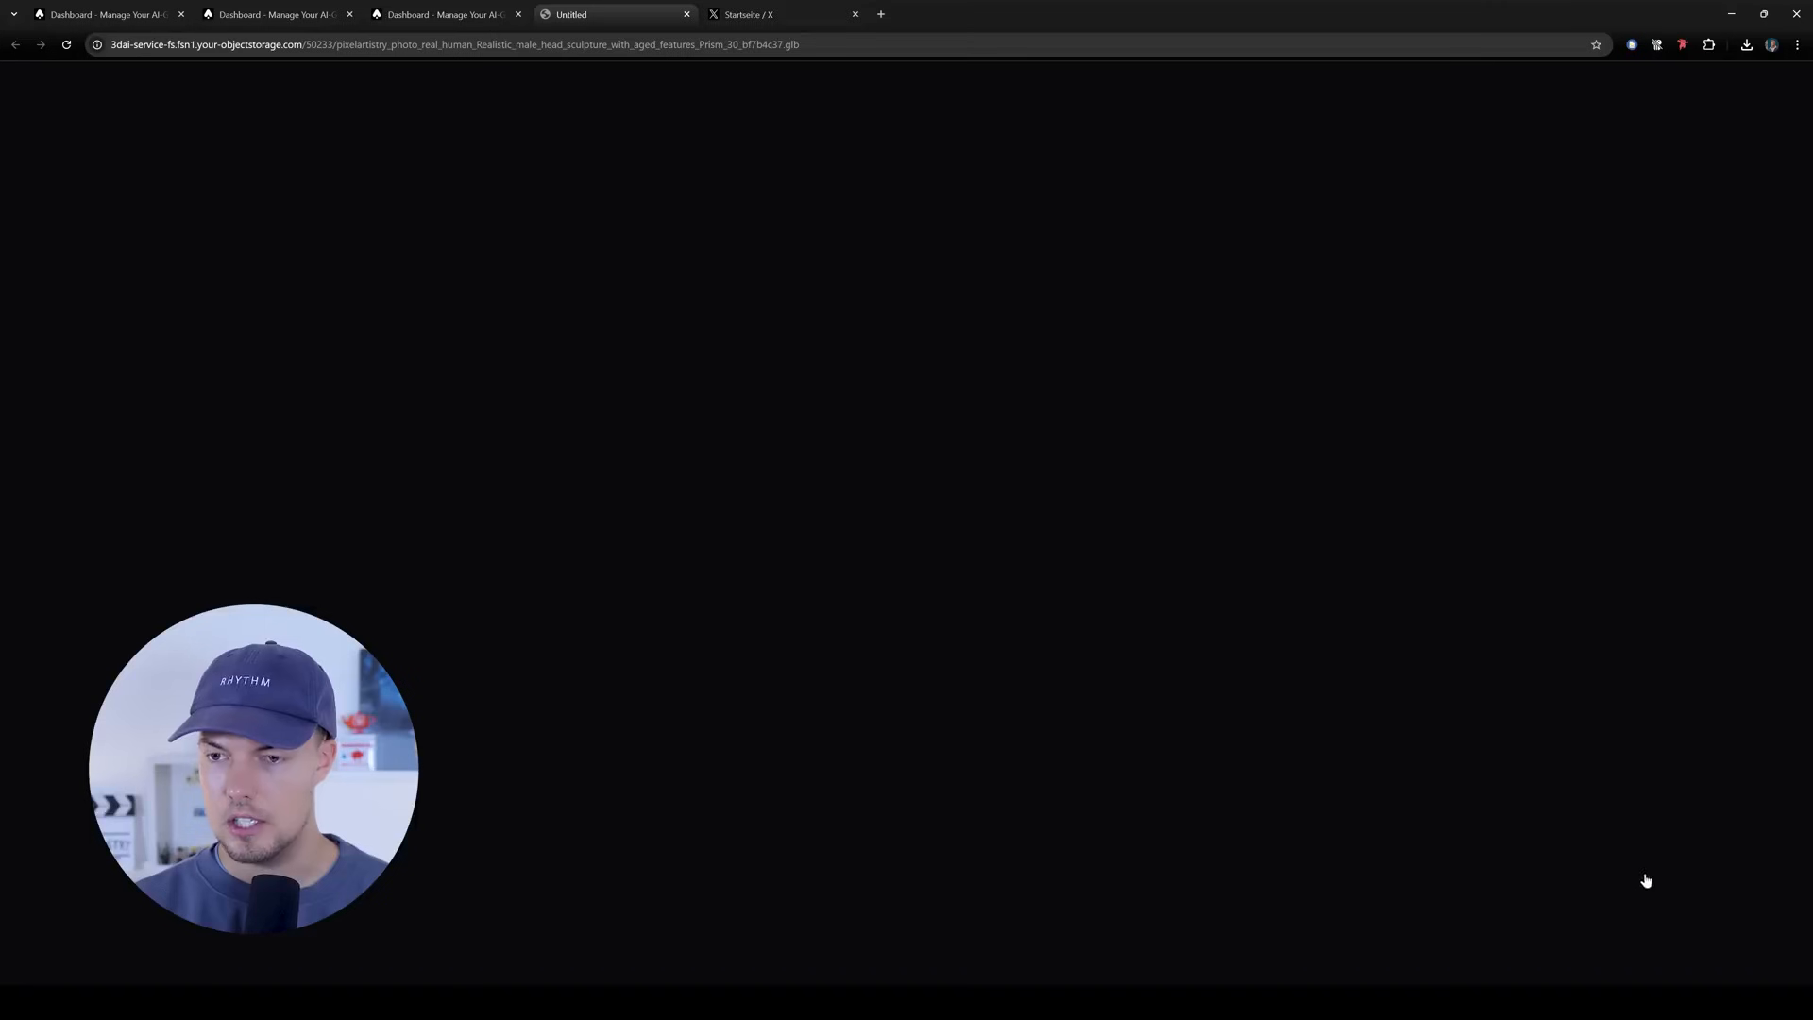
pyautogui.click(1745, 45)
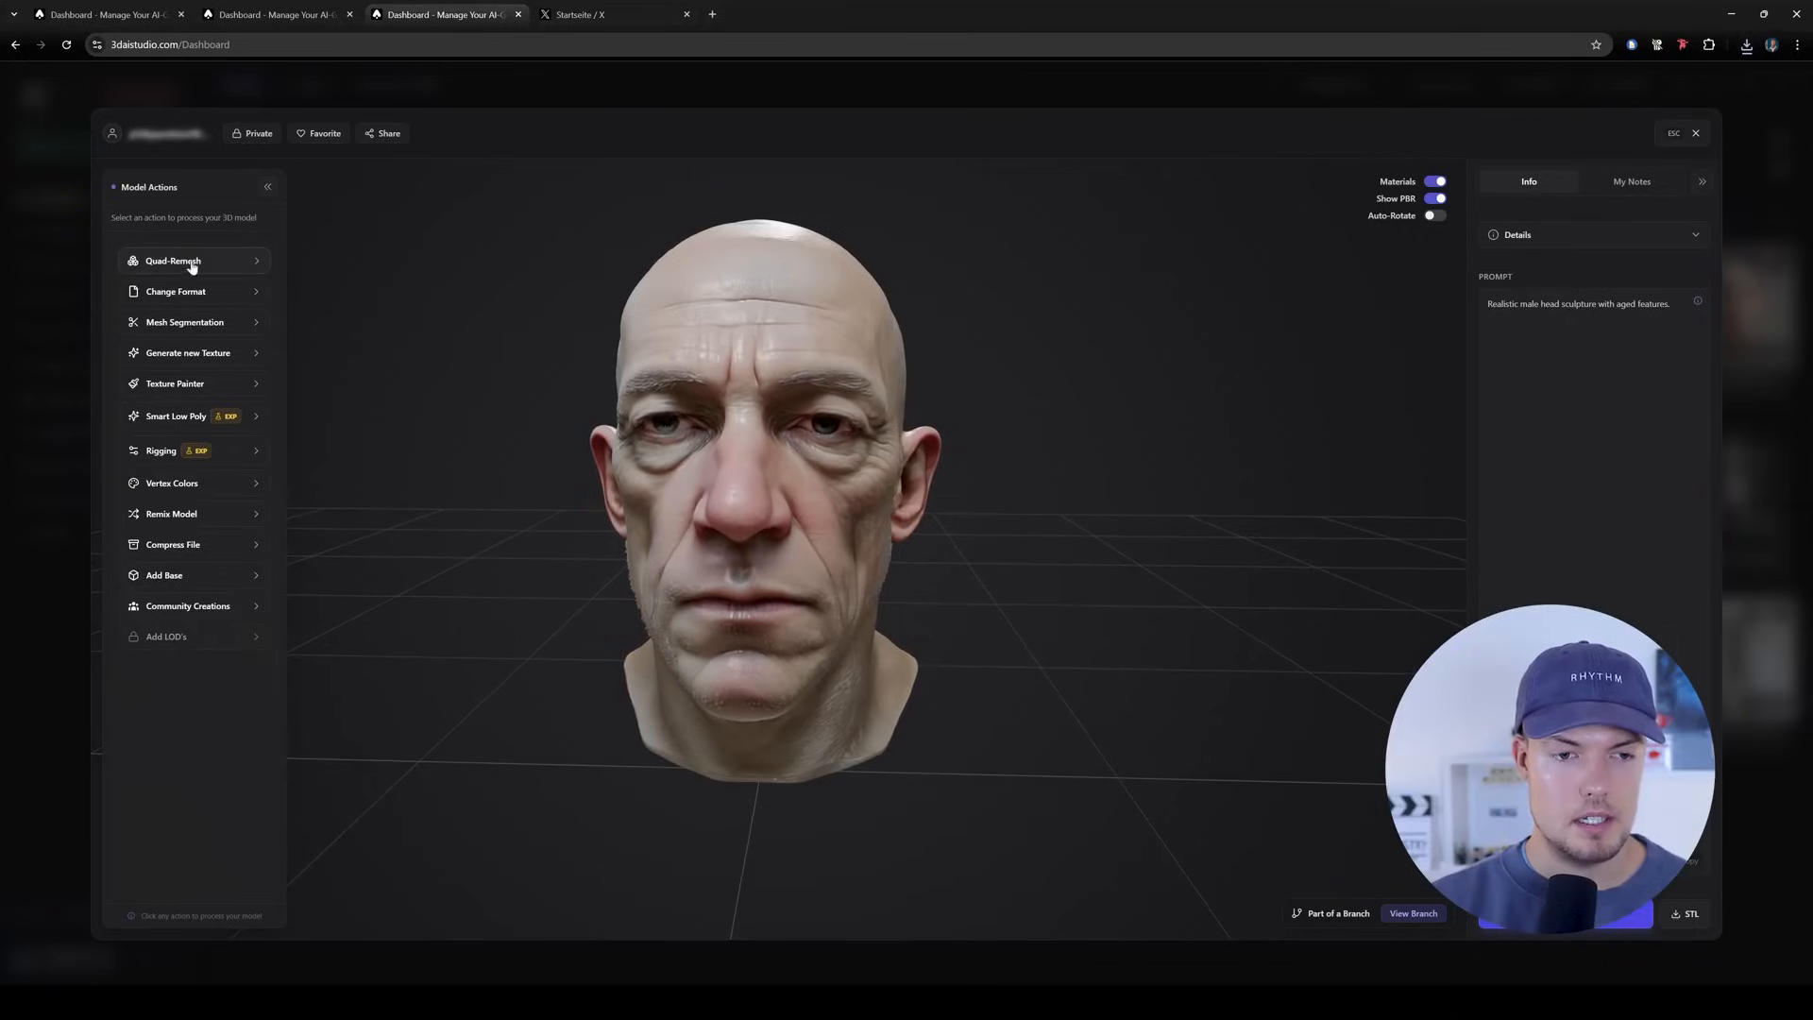
# Start an Ultra quad remesh of the head as FBX with Force Symmetry, a 50,000 face limit and baked 4096 JPEG textures.
pyautogui.click(201, 270)
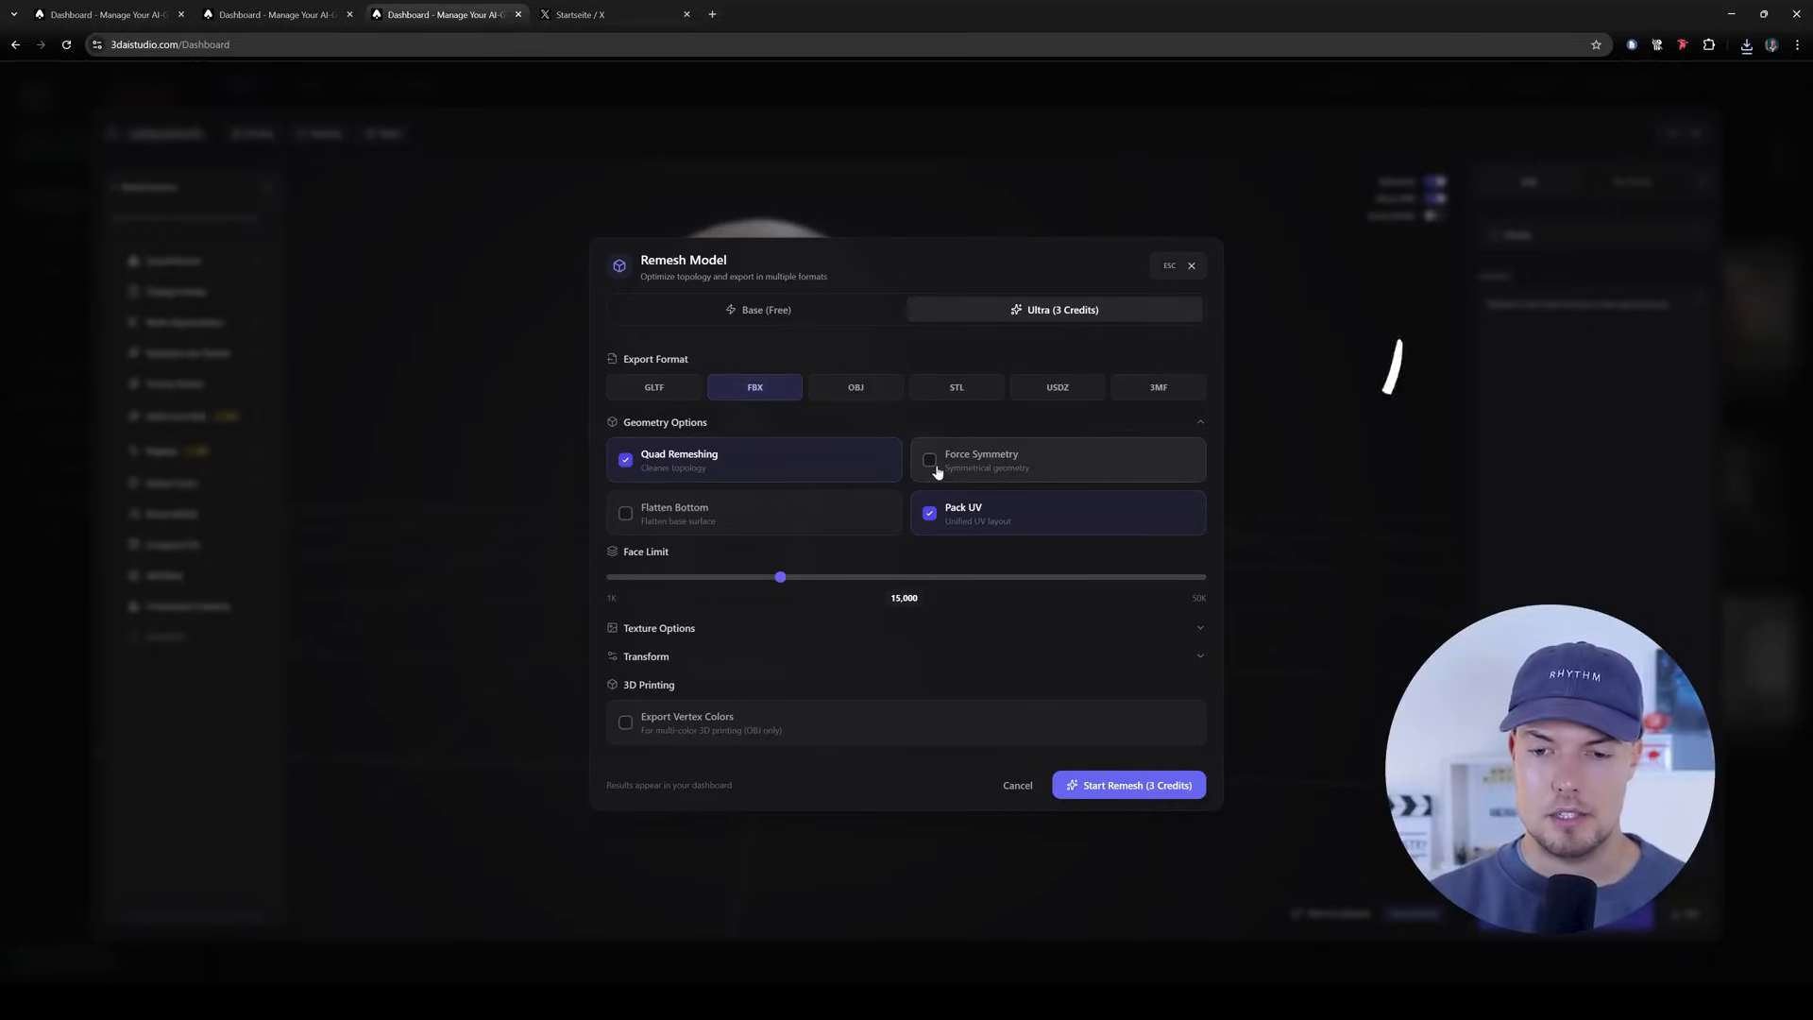
pyautogui.click(930, 464)
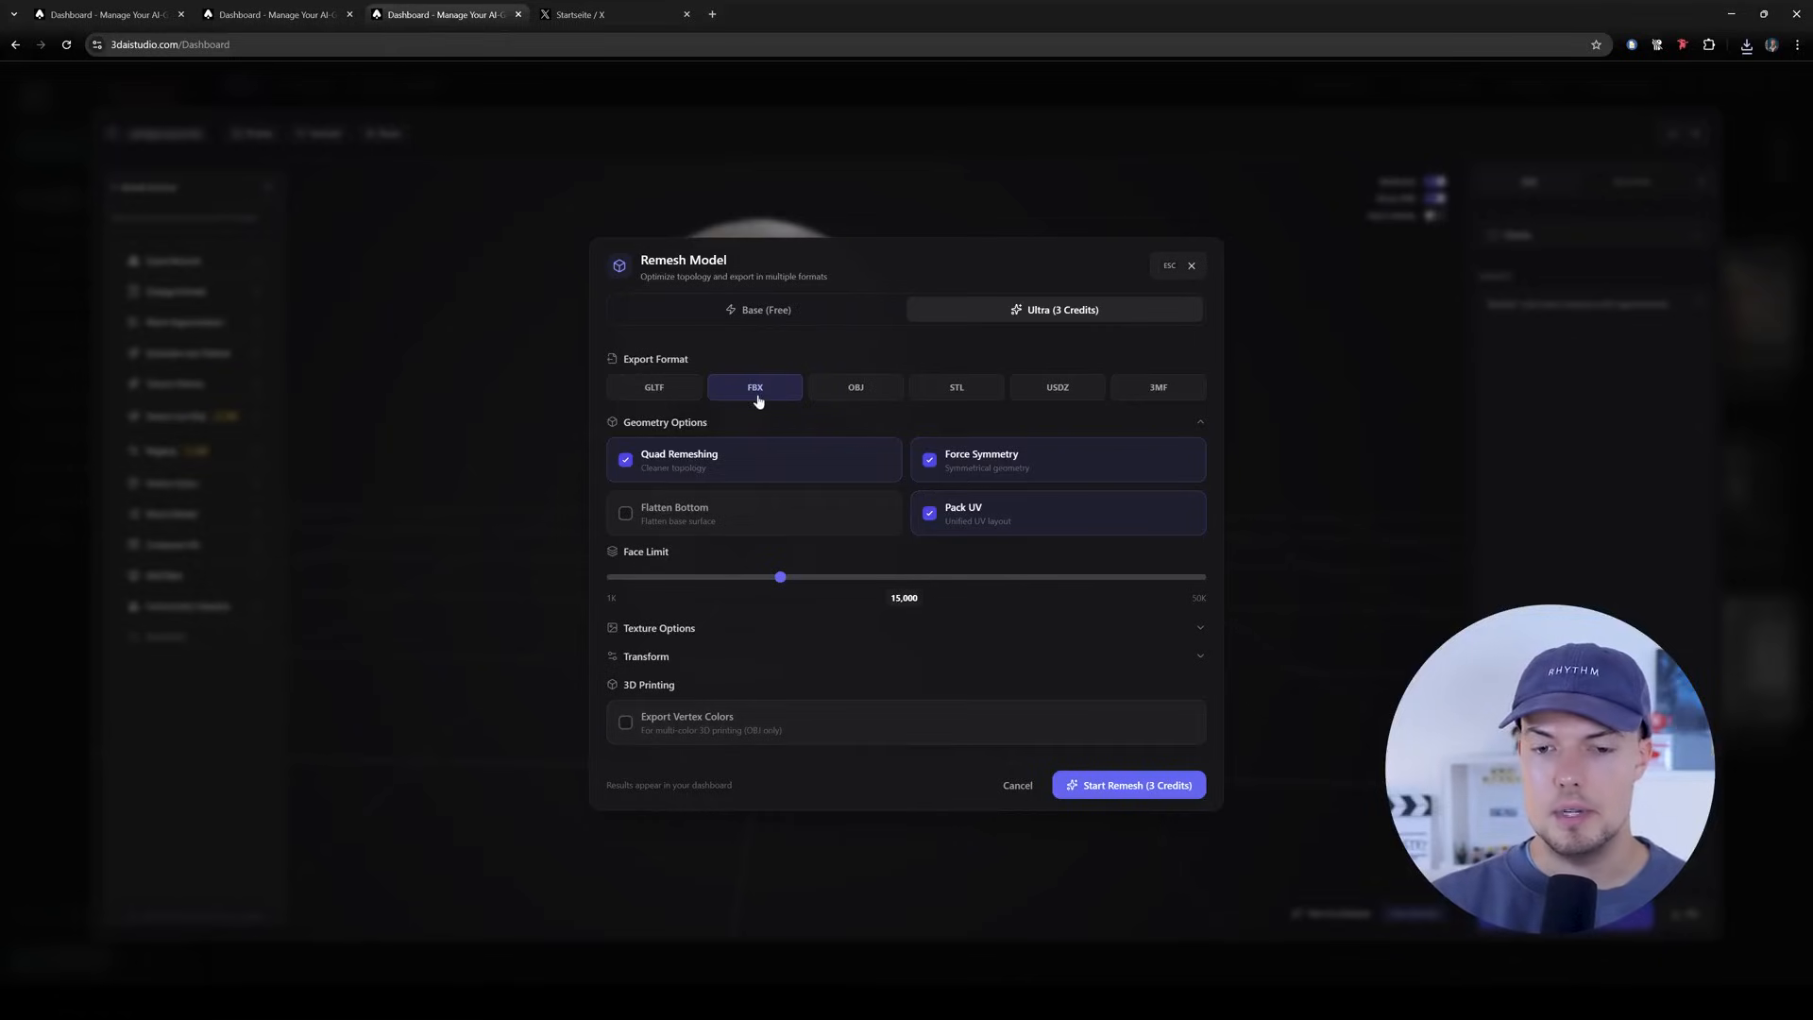
pyautogui.click(661, 629)
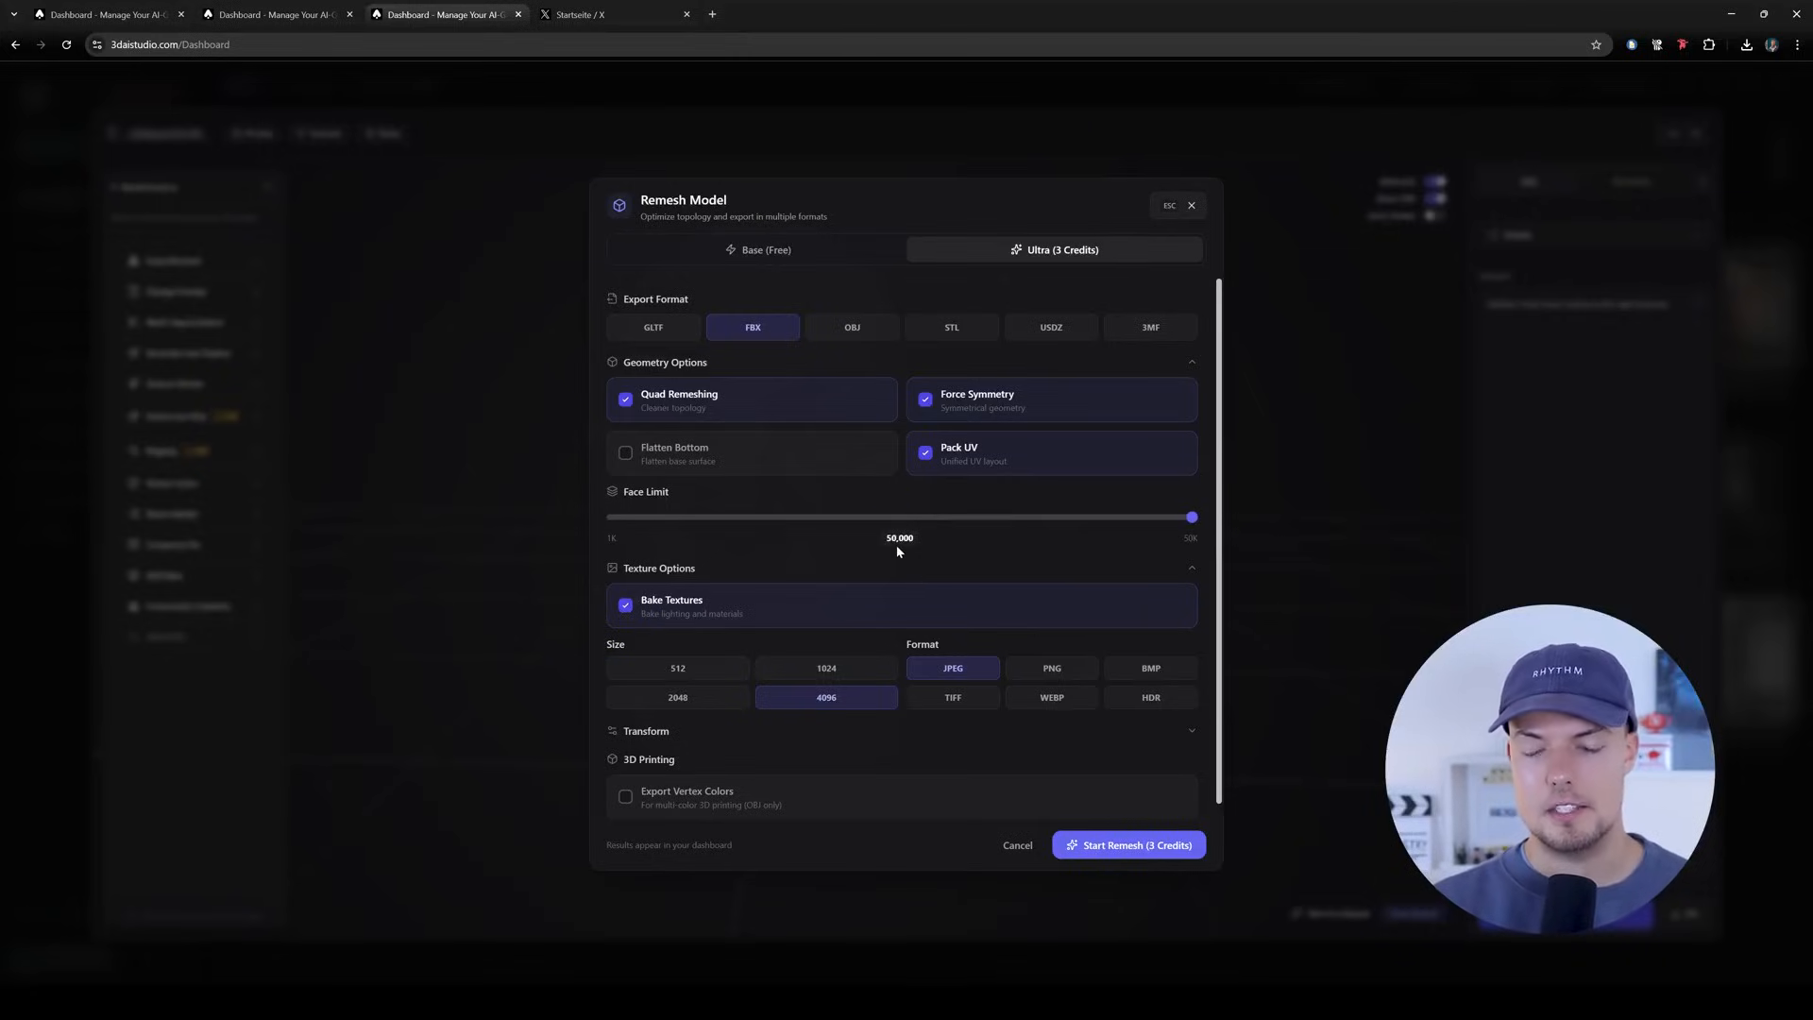
pyautogui.scroll(-1, 886, 545)
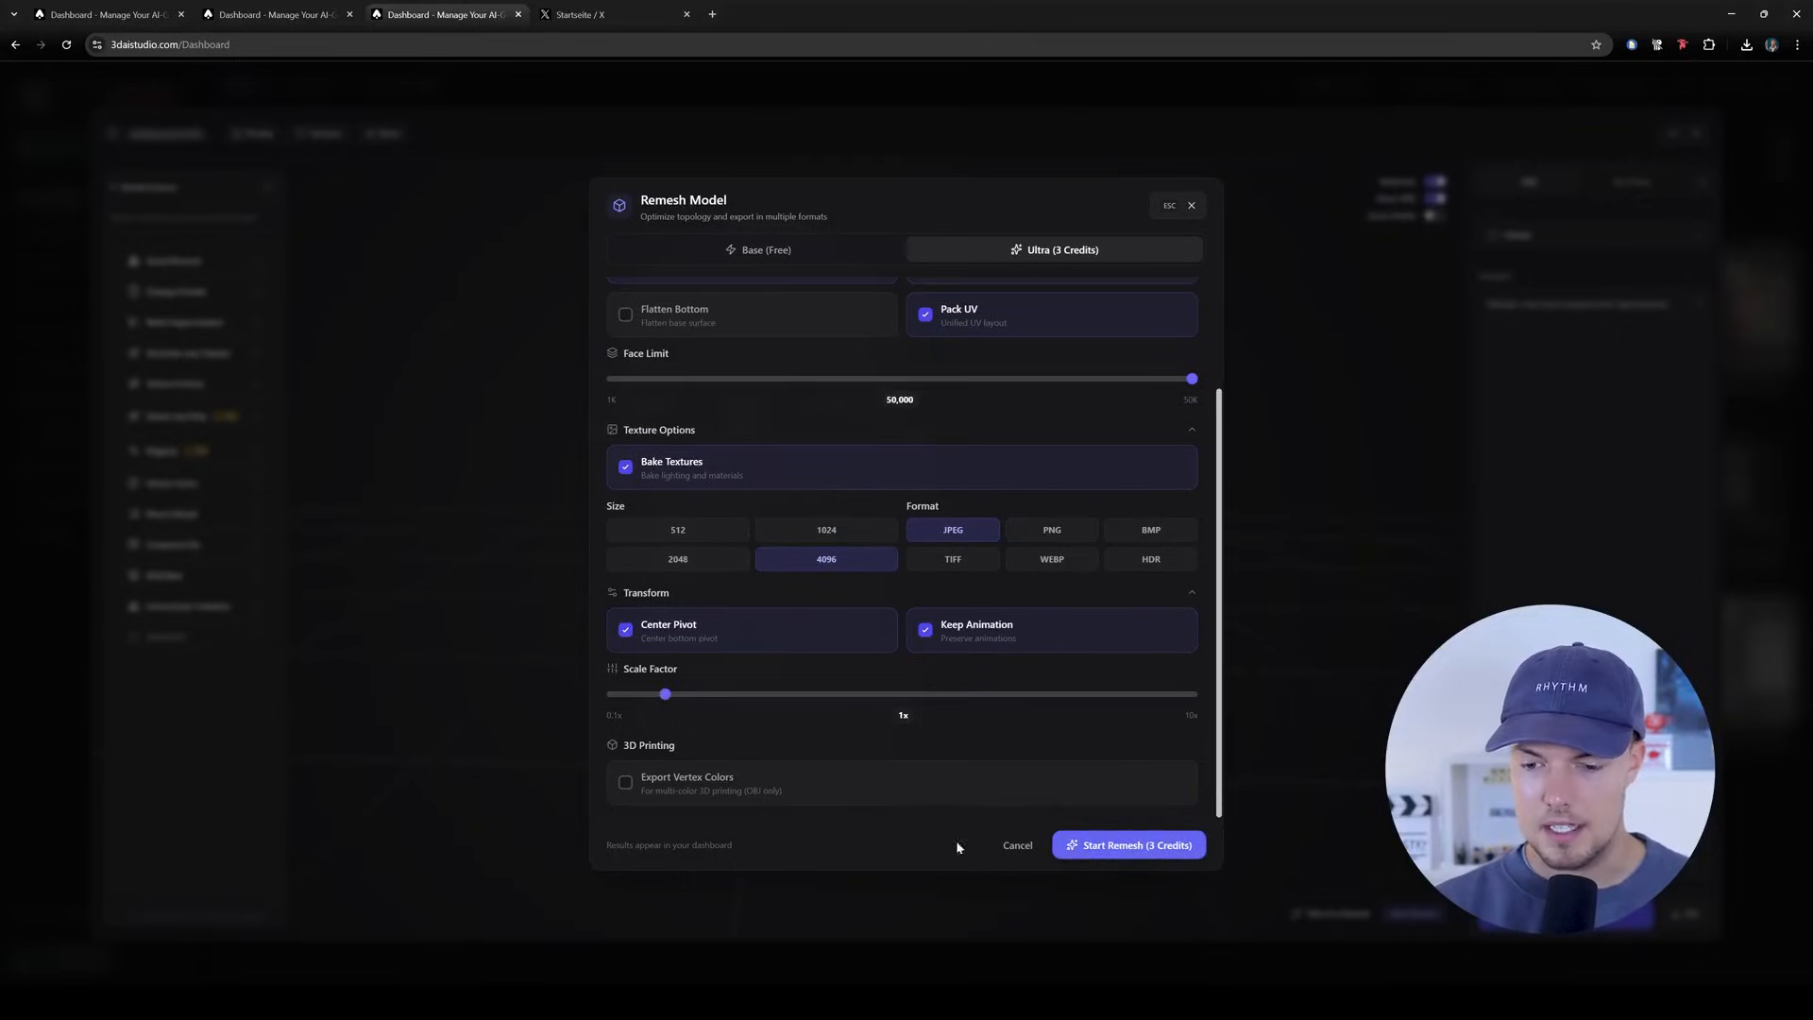
pyautogui.click(1154, 855)
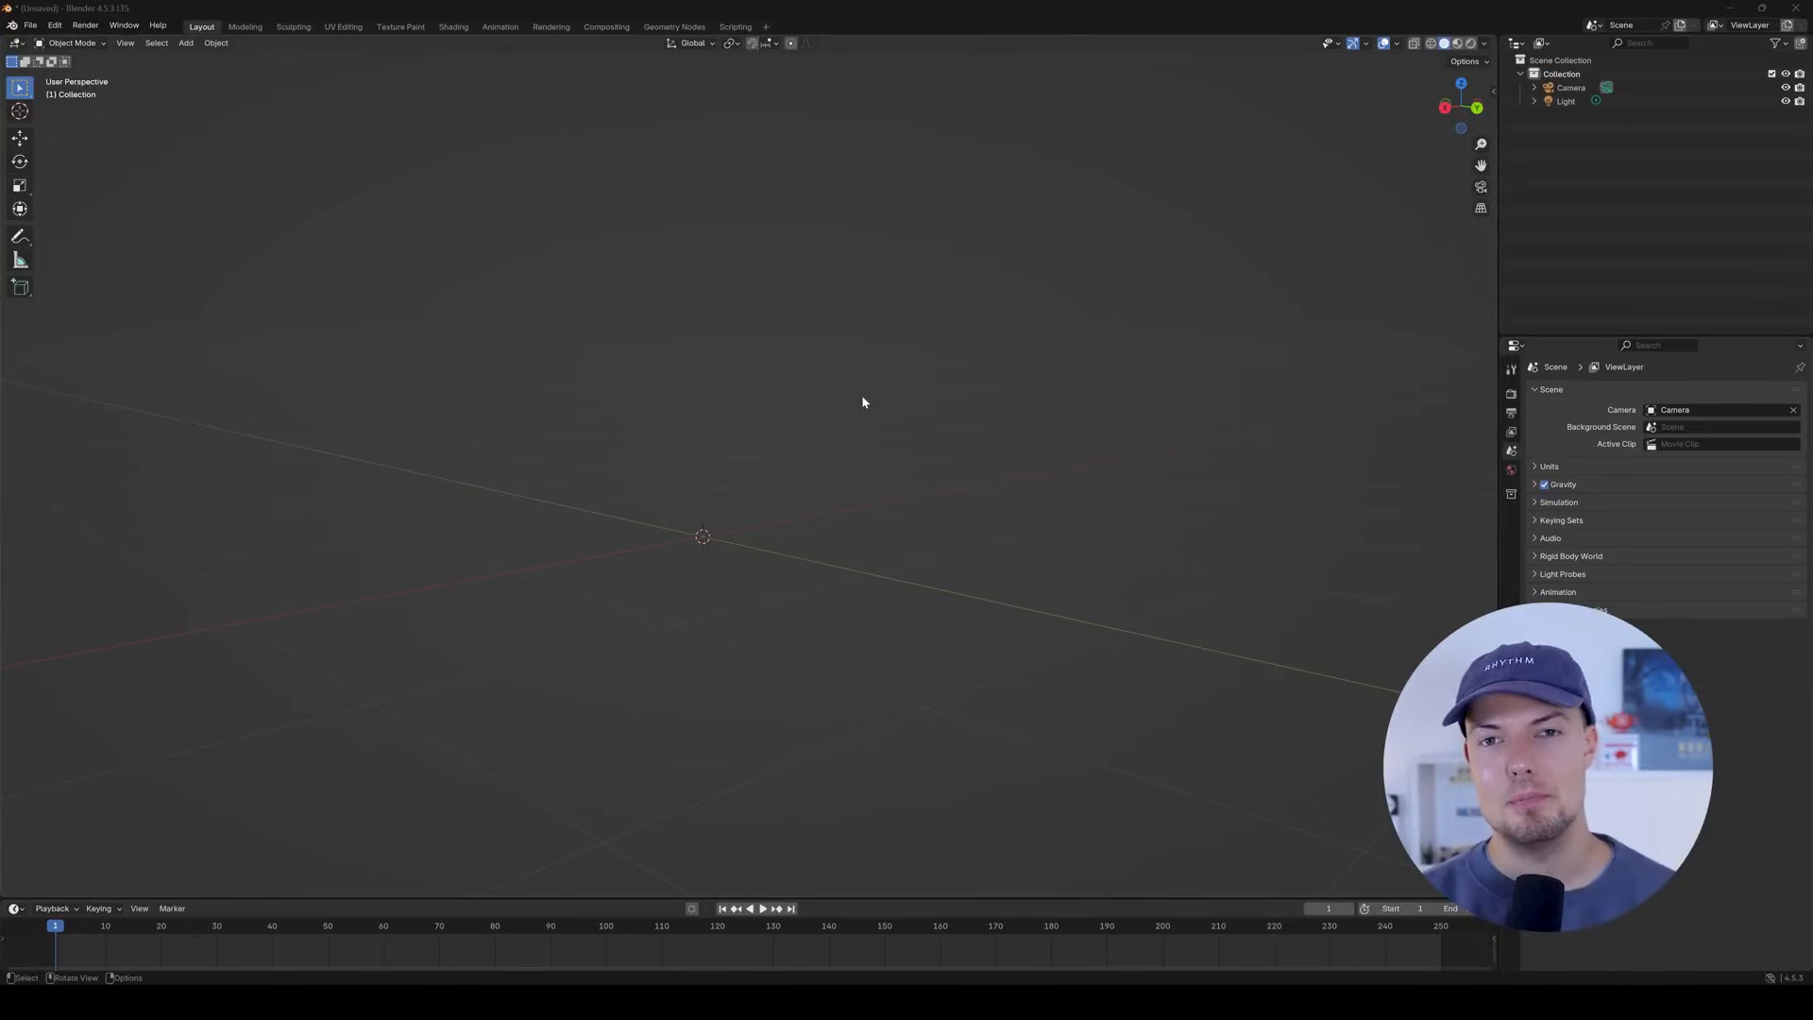
# Switch to Blender and import the original head model as glTF 2.0 together with its quad-remeshed version.
pyautogui.moveTo(862, 402); pyautogui.dragTo(848, 470, button='middle')
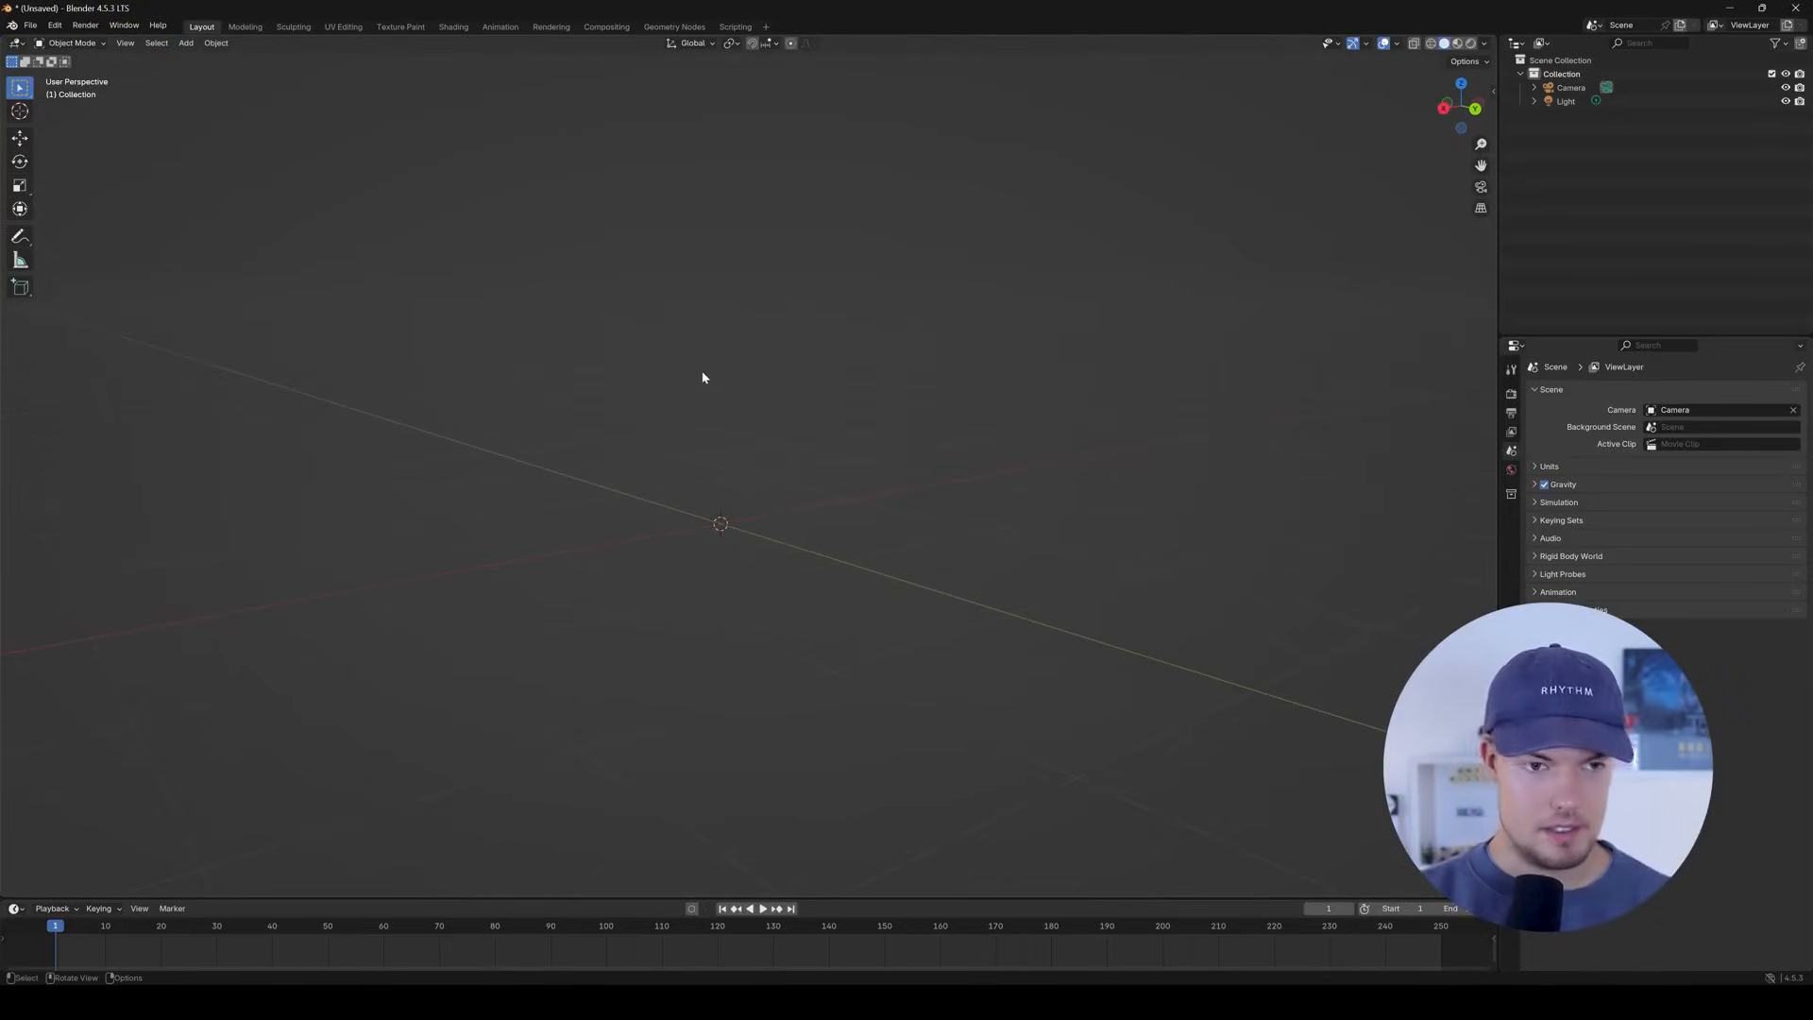
pyautogui.click(31, 25)
pyautogui.moveTo(57, 218)
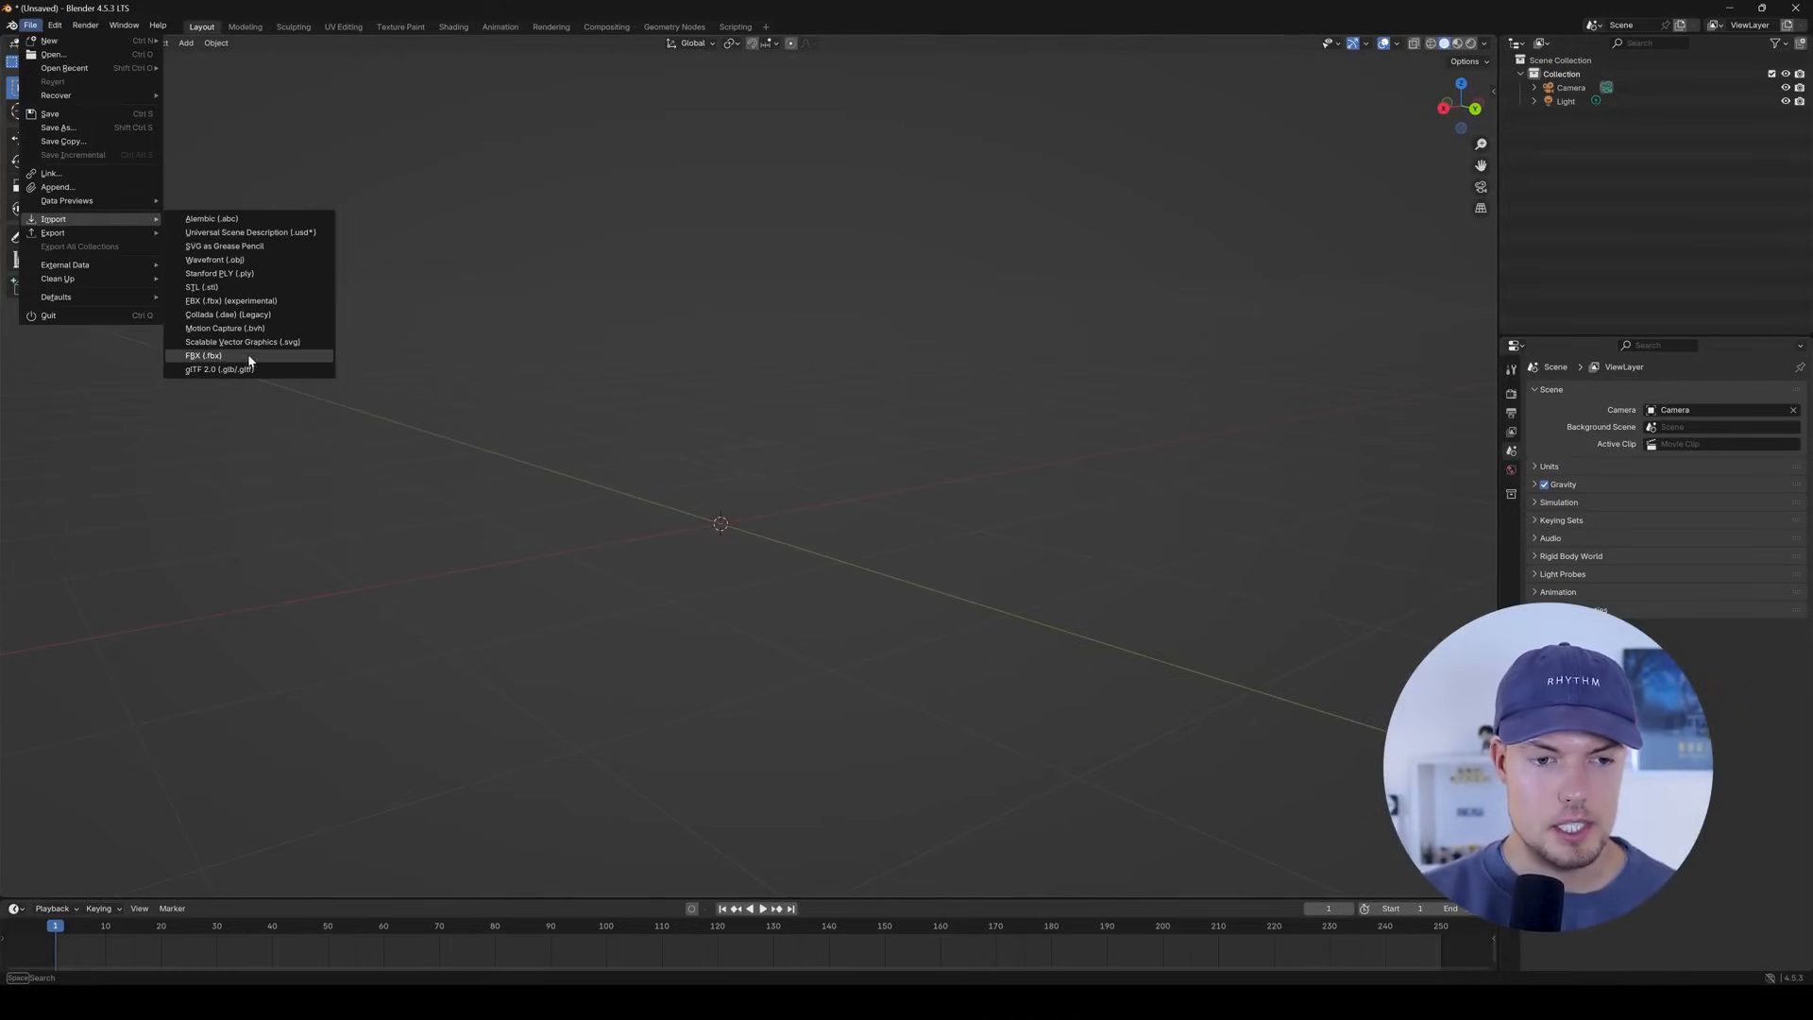
pyautogui.click(326, 370)
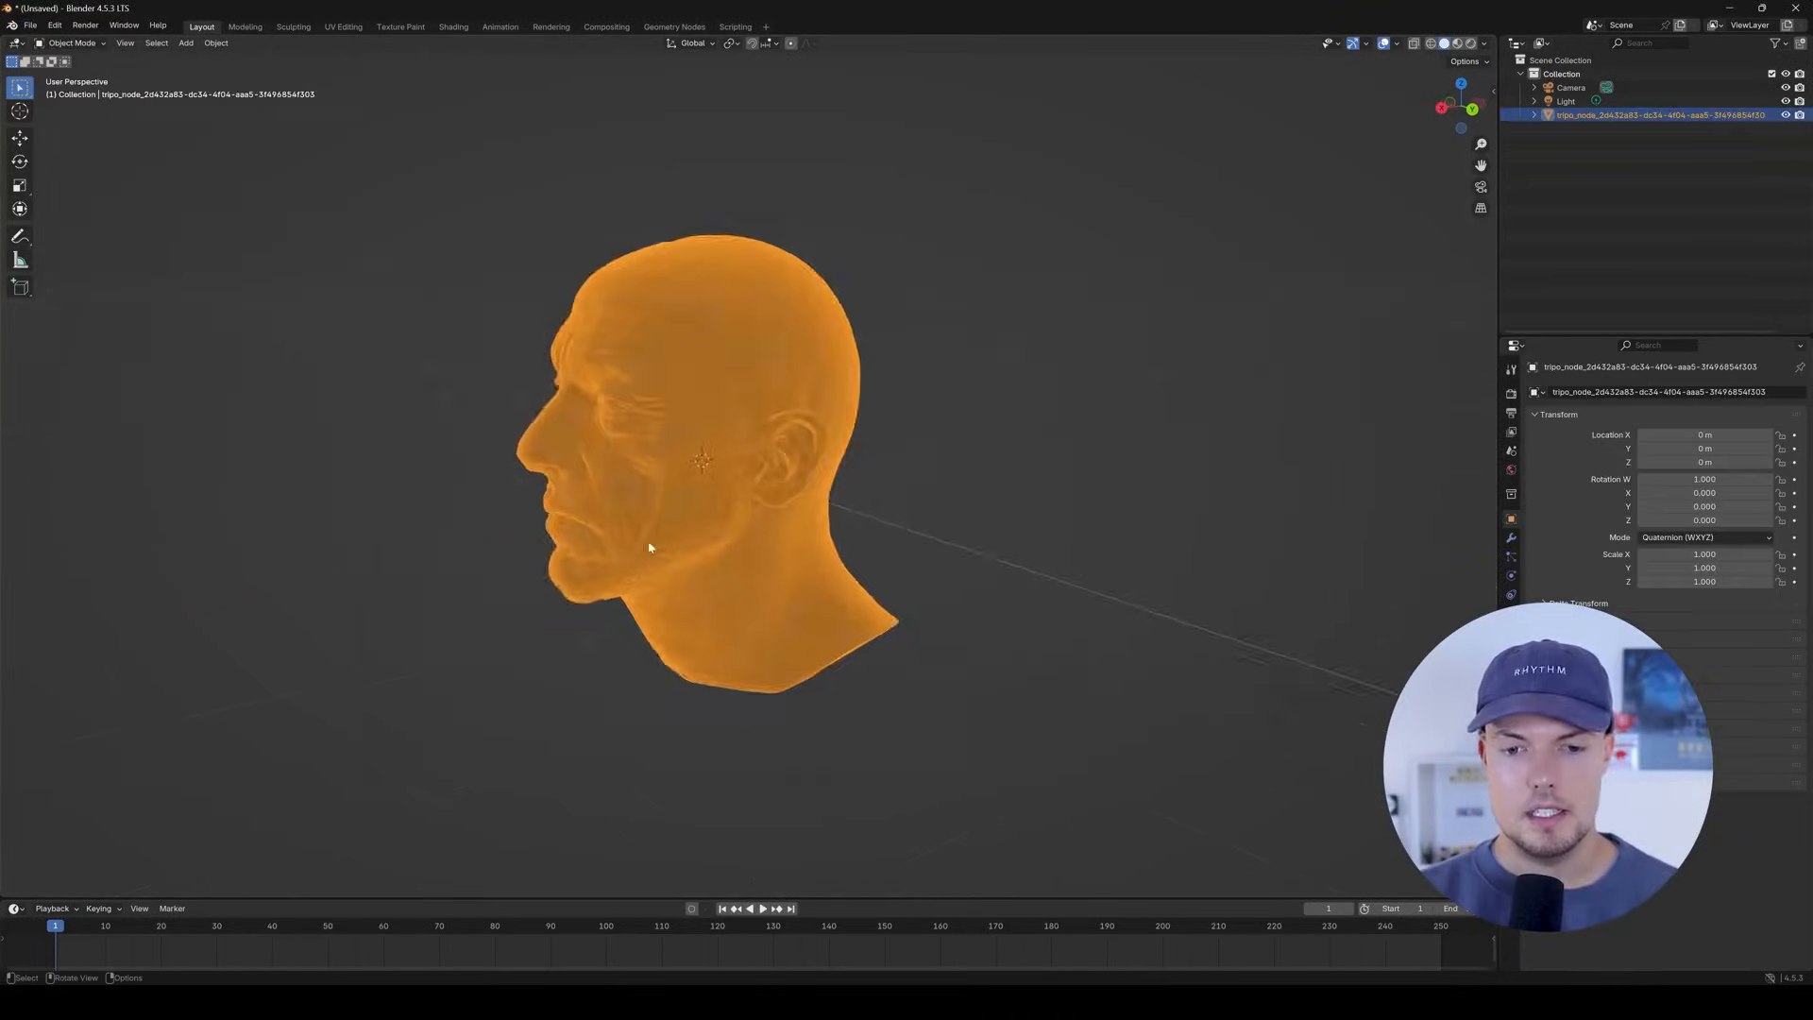
pyautogui.moveTo(648, 538); pyautogui.dragTo(1041, 515, button='middle')
pyautogui.click(1042, 517)
pyautogui.scroll(5, 567, 605)
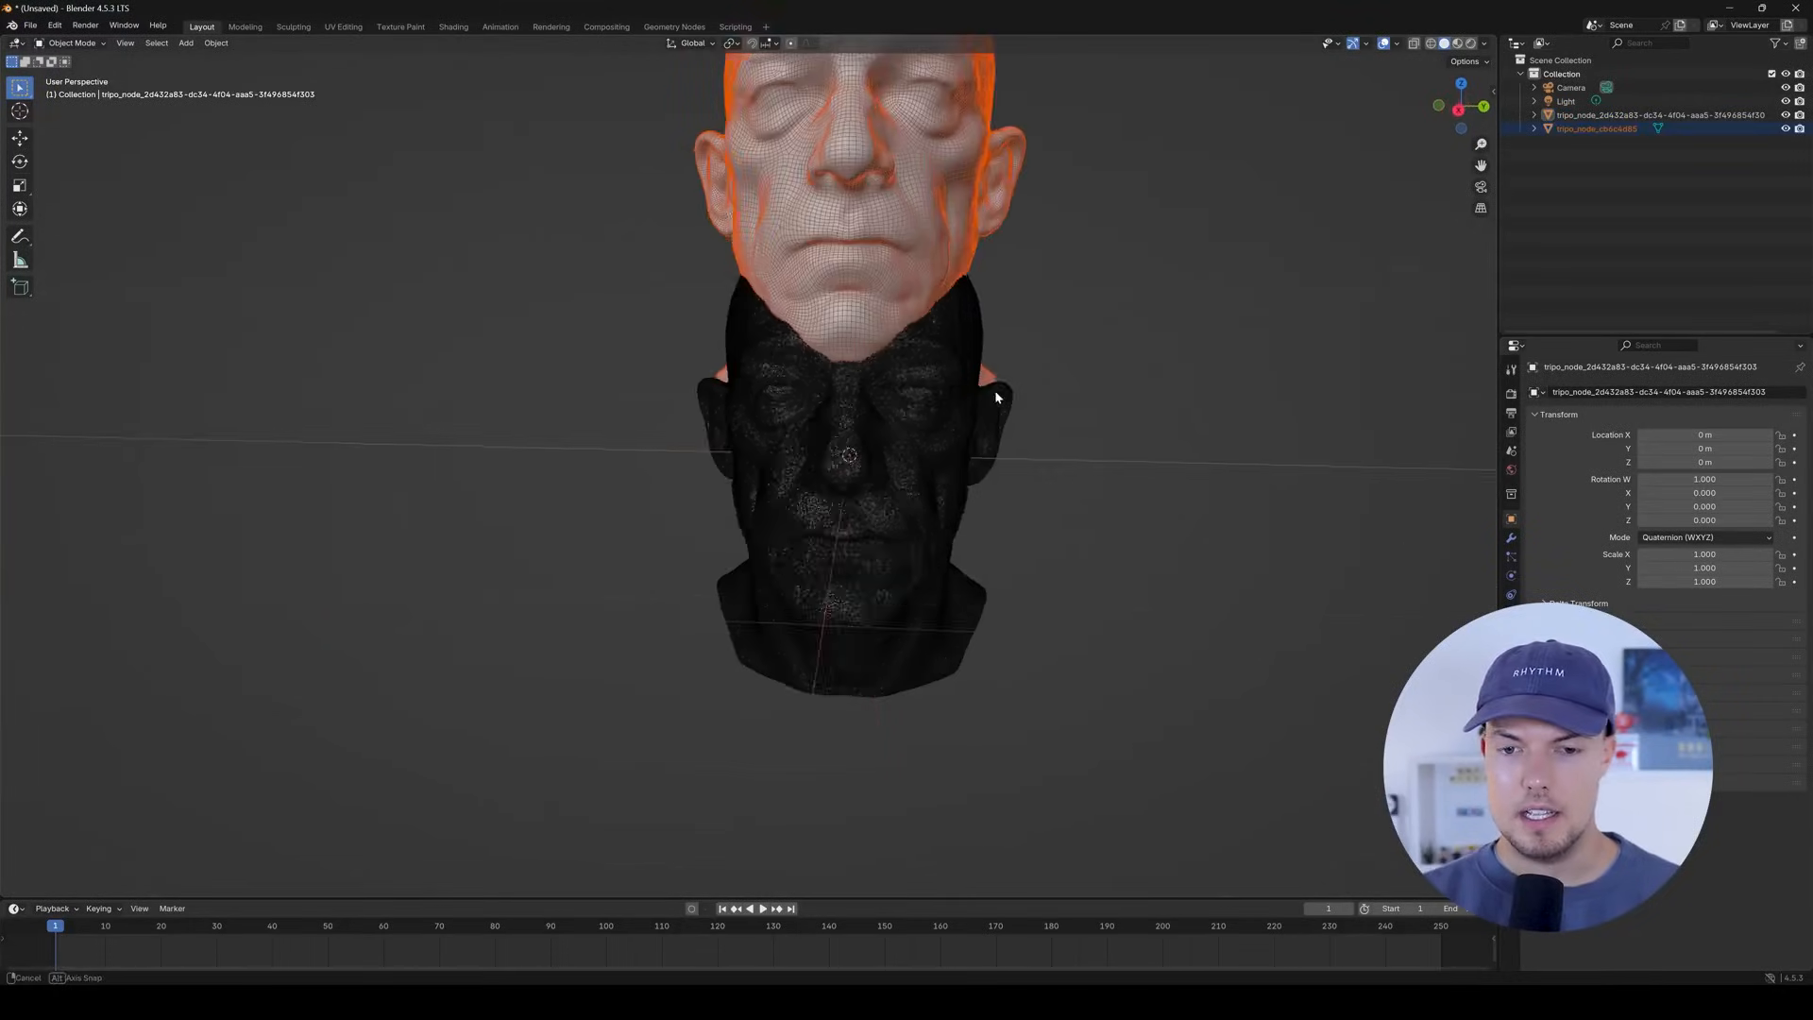
# Move the original high-poly head up along Z by about 0.499 m onto the remeshed head.
pyautogui.moveTo(994, 389); pyautogui.dragTo(898, 456, button='middle')
pyautogui.click(898, 456)
pyautogui.press('g')
pyautogui.press('z')
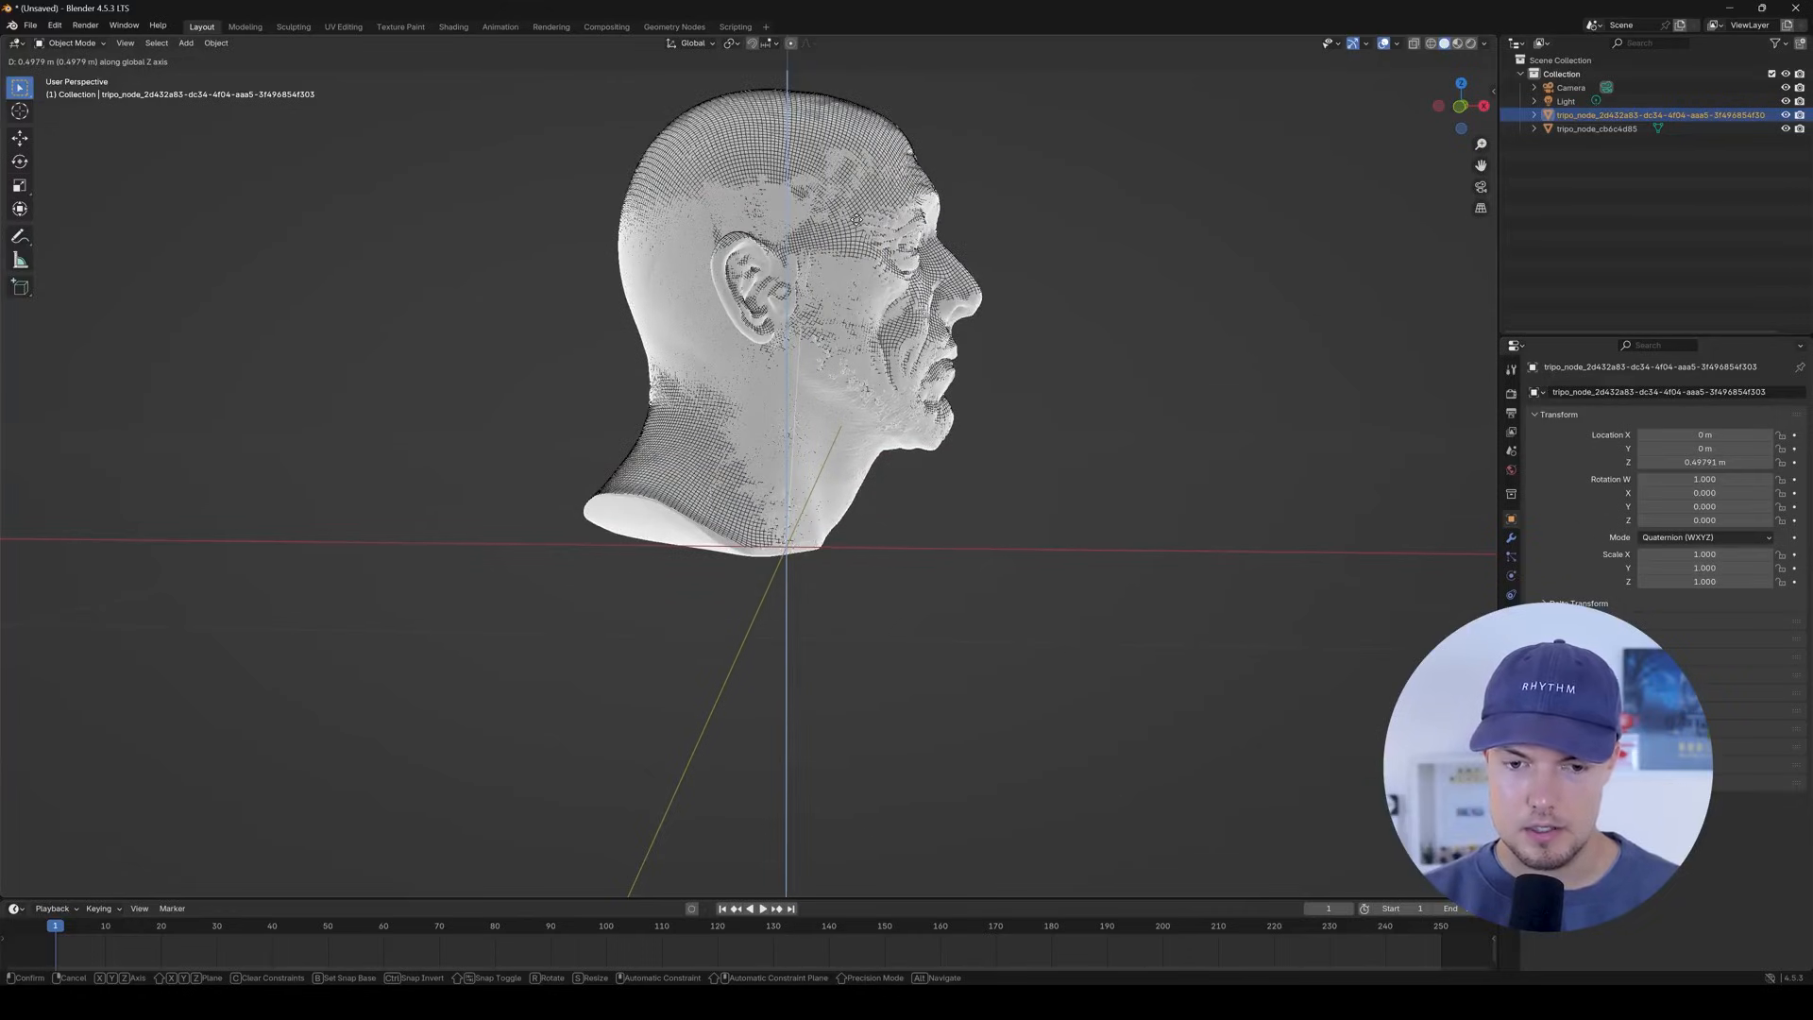
pyautogui.click(1008, 300)
pyautogui.moveTo(1007, 299); pyautogui.dragTo(890, 328, button='middle')
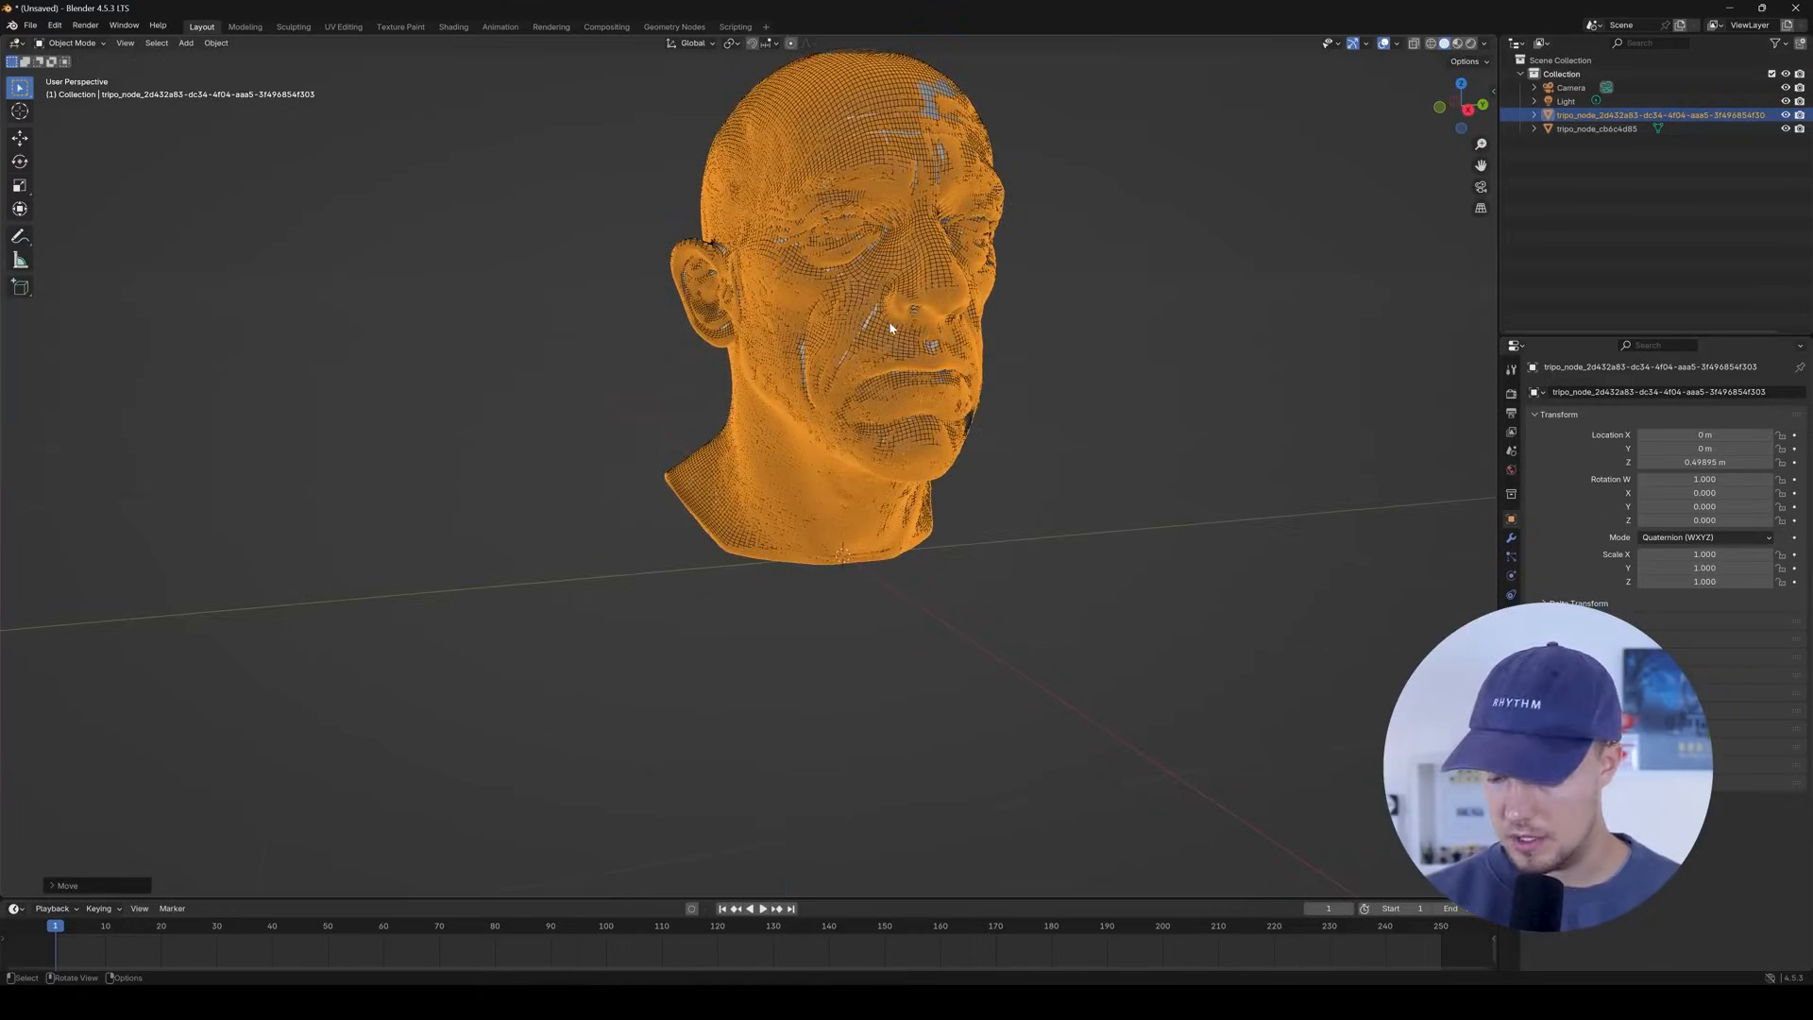
# In the right orthographic view, fine-tune the high-poly head's Z location to about 0.498 m so both heads overlap.
pyautogui.press('KP_3')
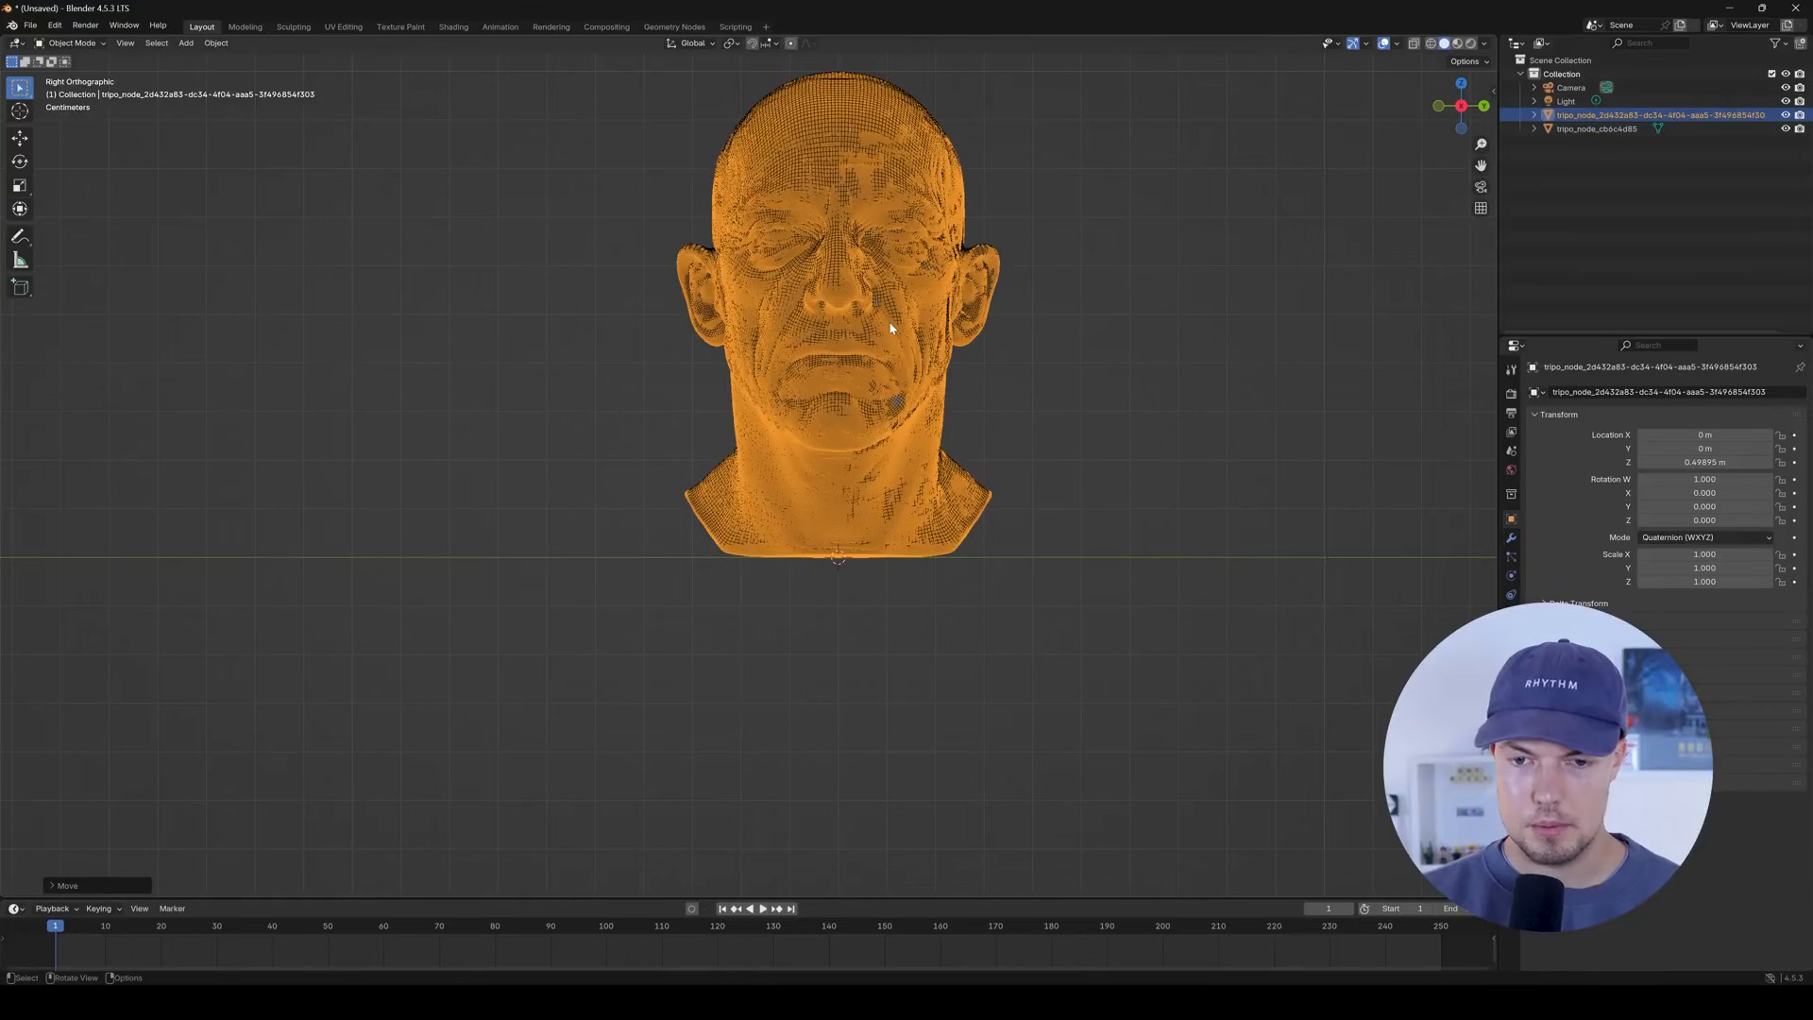
pyautogui.scroll(6, 868, 188)
pyautogui.scroll(-4, 759, 196)
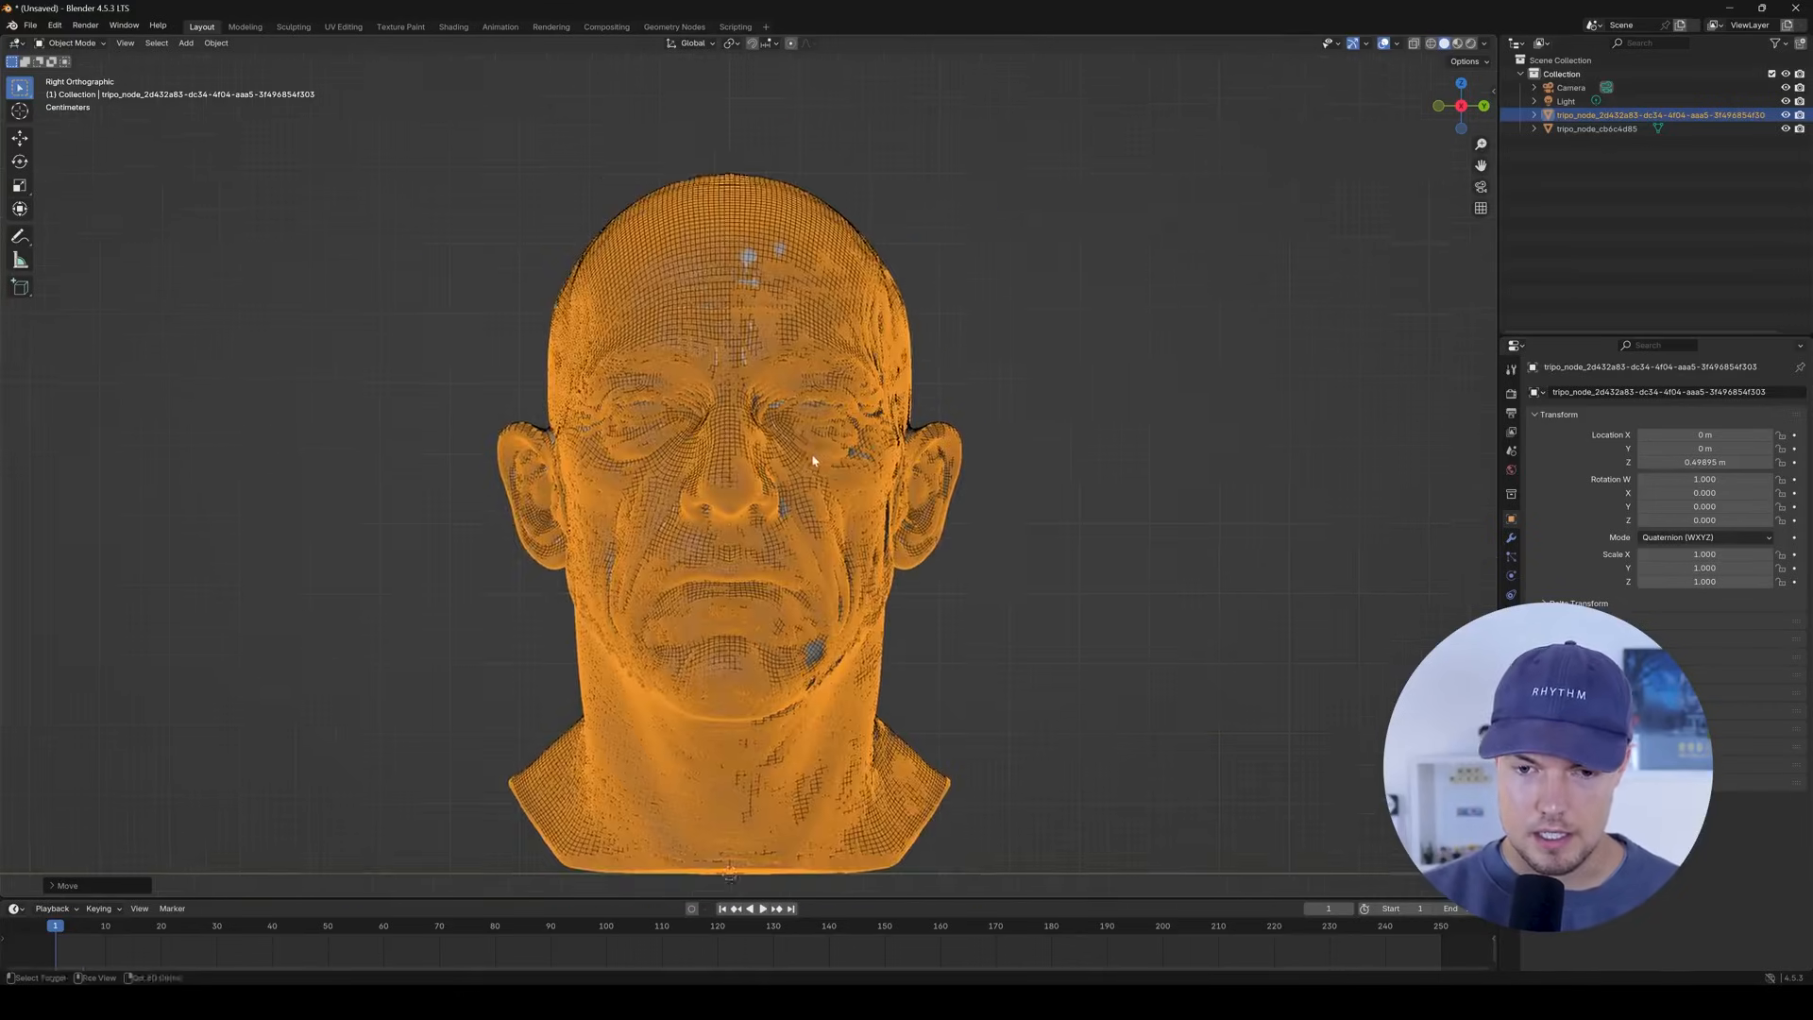
pyautogui.press('g')
pyautogui.press('z')
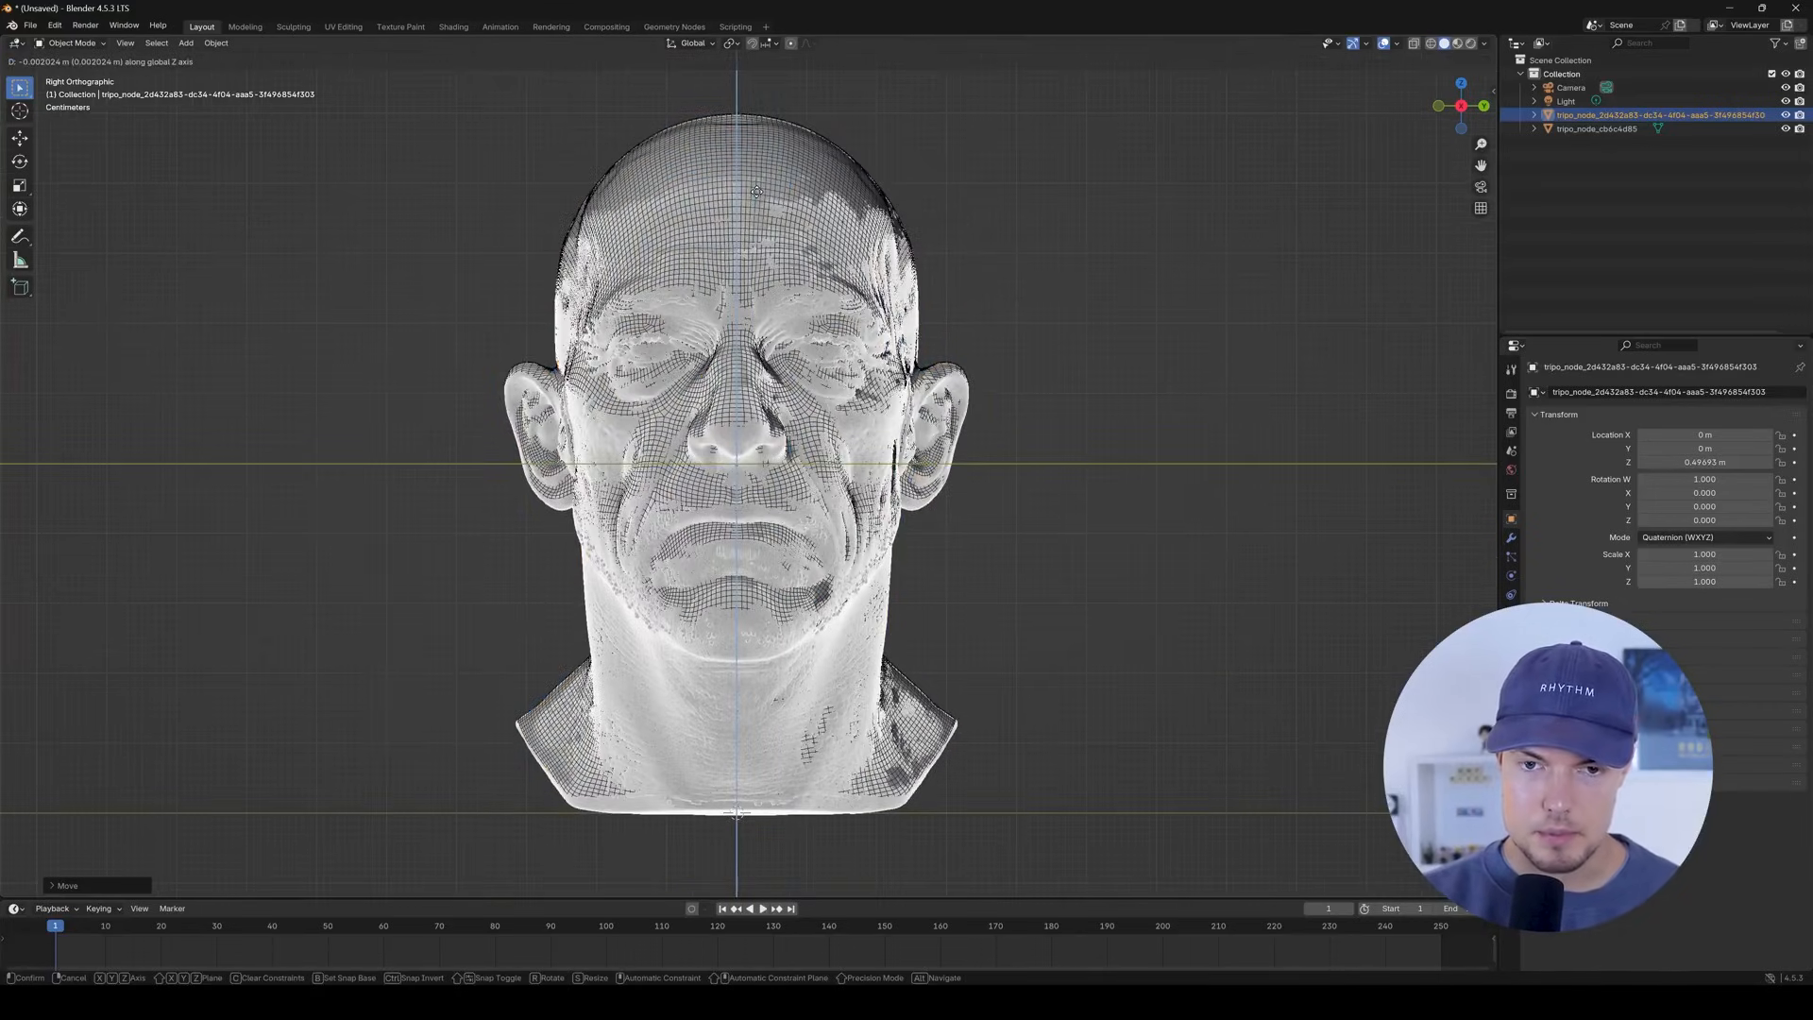
pyautogui.click(756, 191)
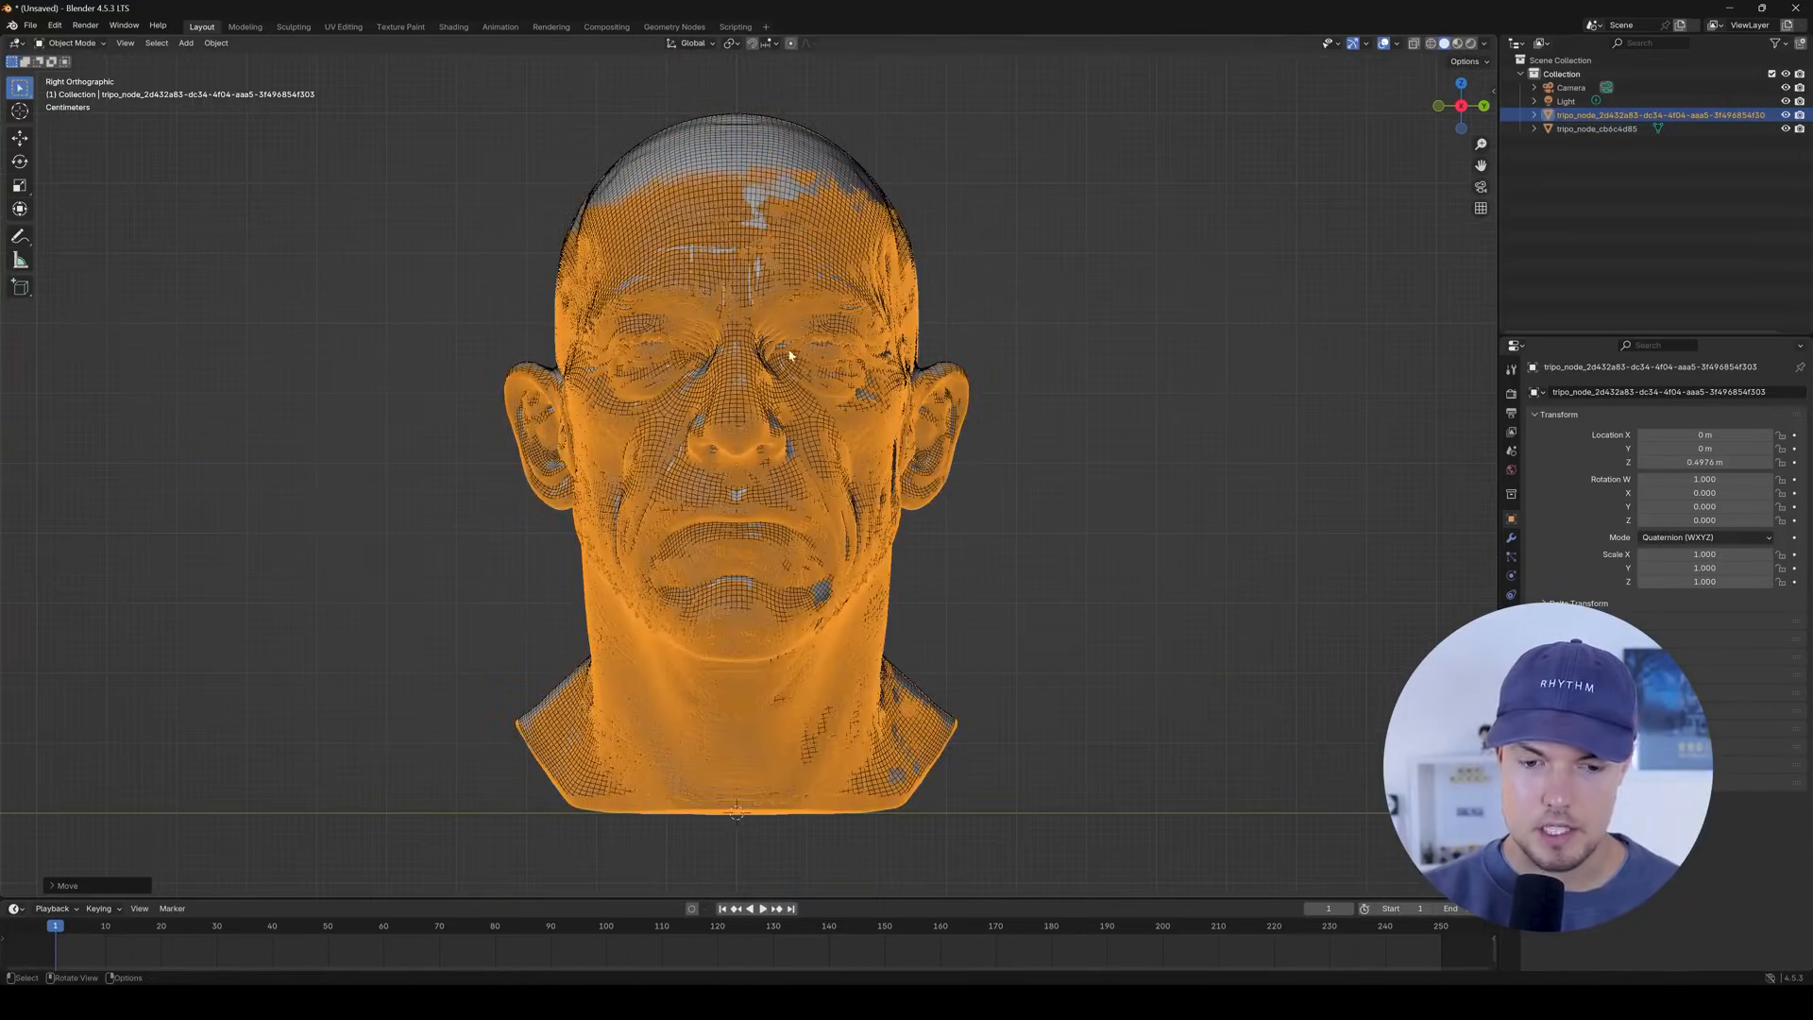
pyautogui.press('g')
pyautogui.press('y')
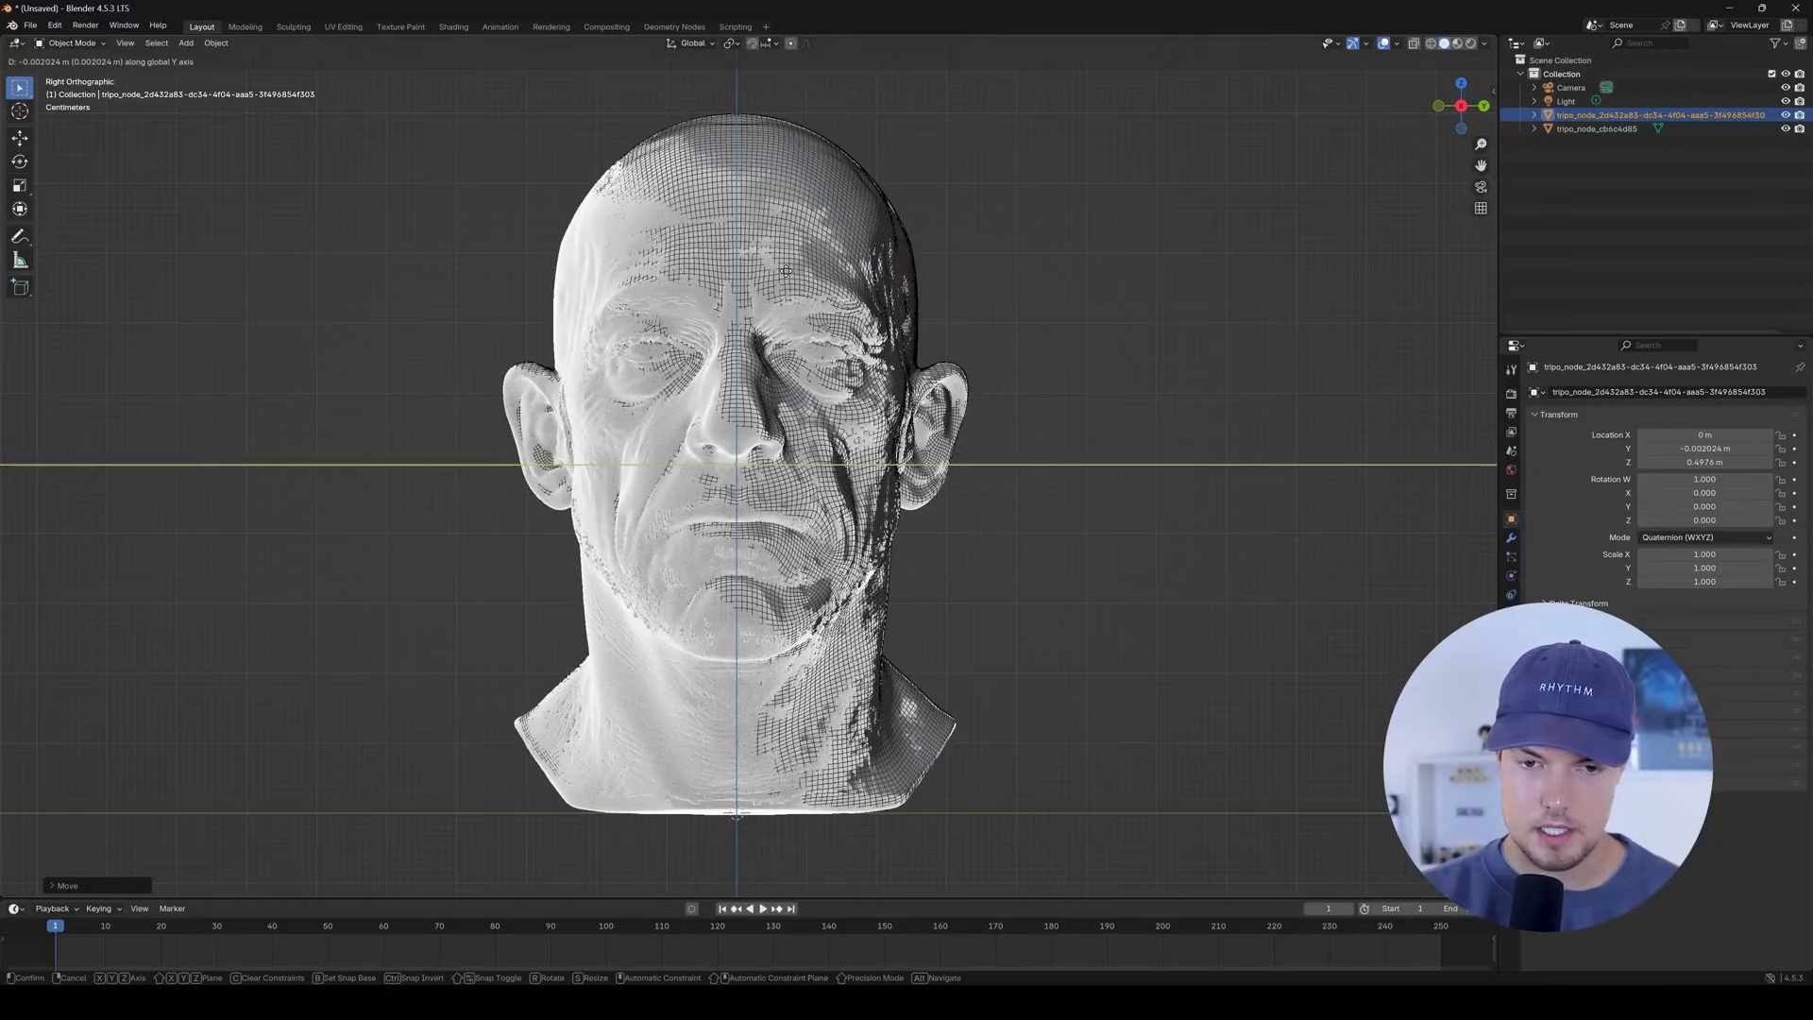
pyautogui.press('z')
pyautogui.press('z')
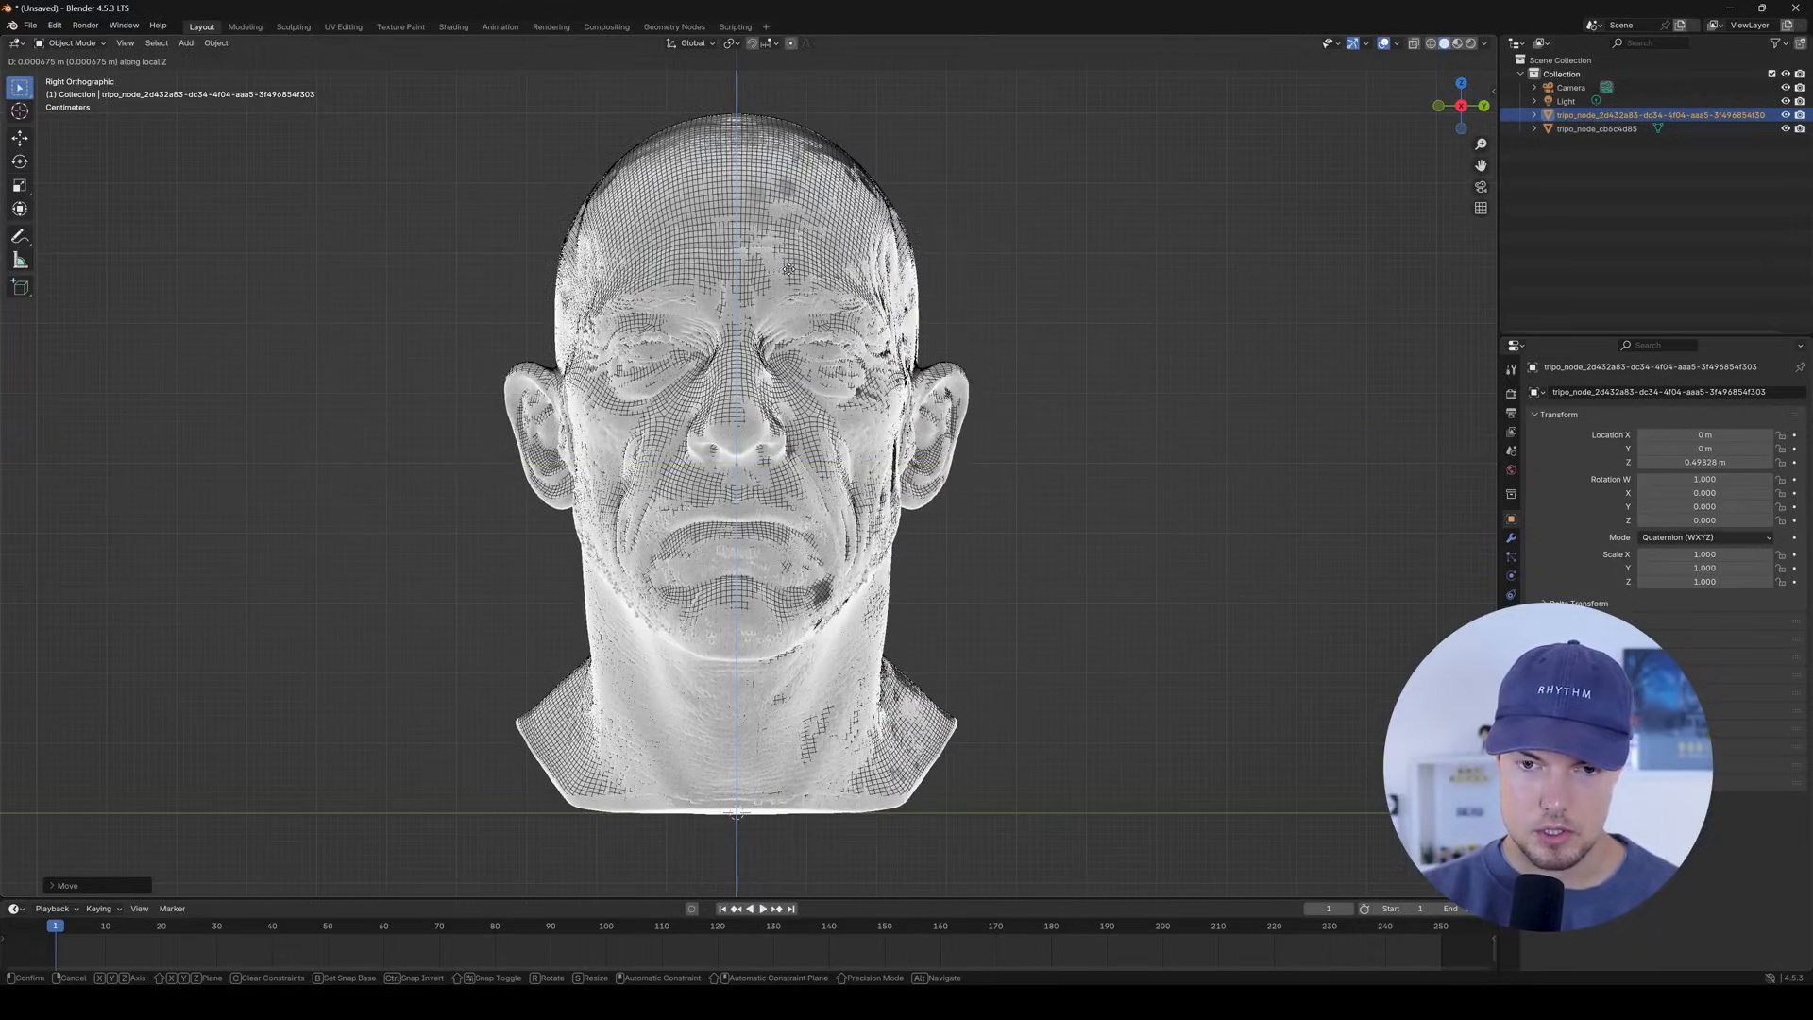
pyautogui.click(1374, 262)
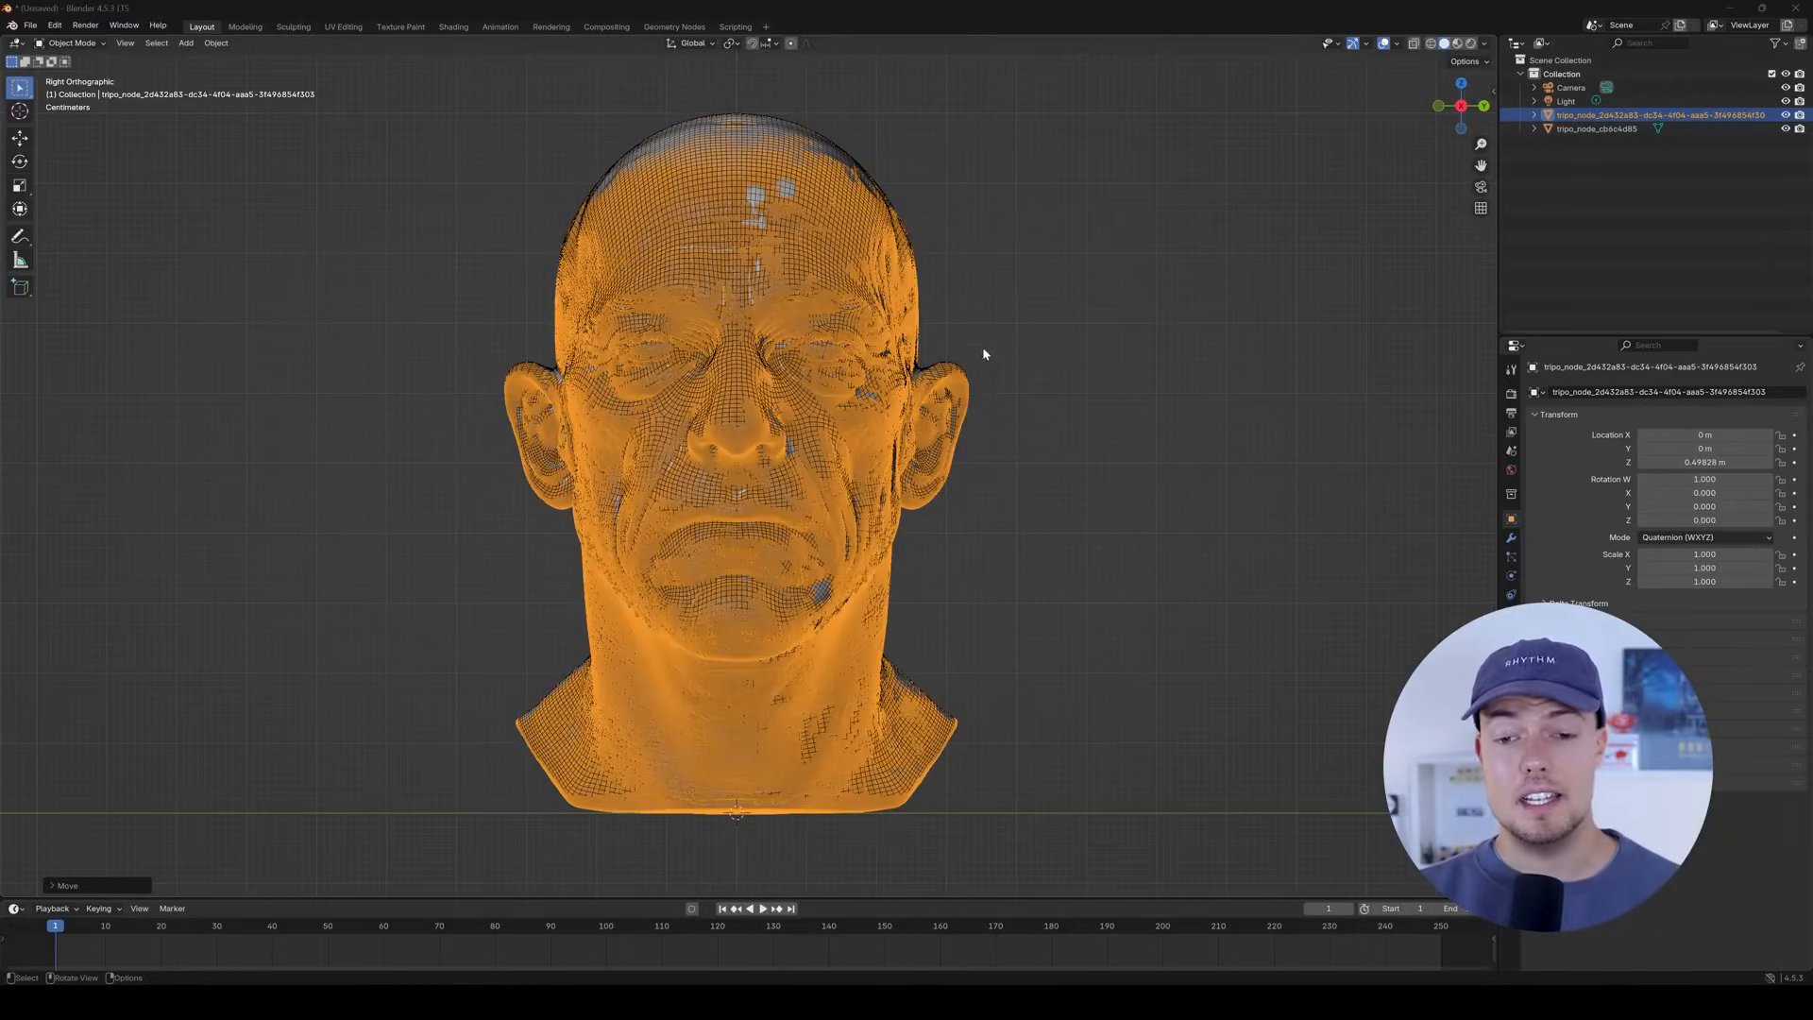
# Name the original head high_poly and the remeshed head temp_remeshed, and hide the high-poly one in the viewport and renders.
pyautogui.moveTo(1012, 360); pyautogui.dragTo(898, 360, button='middle')
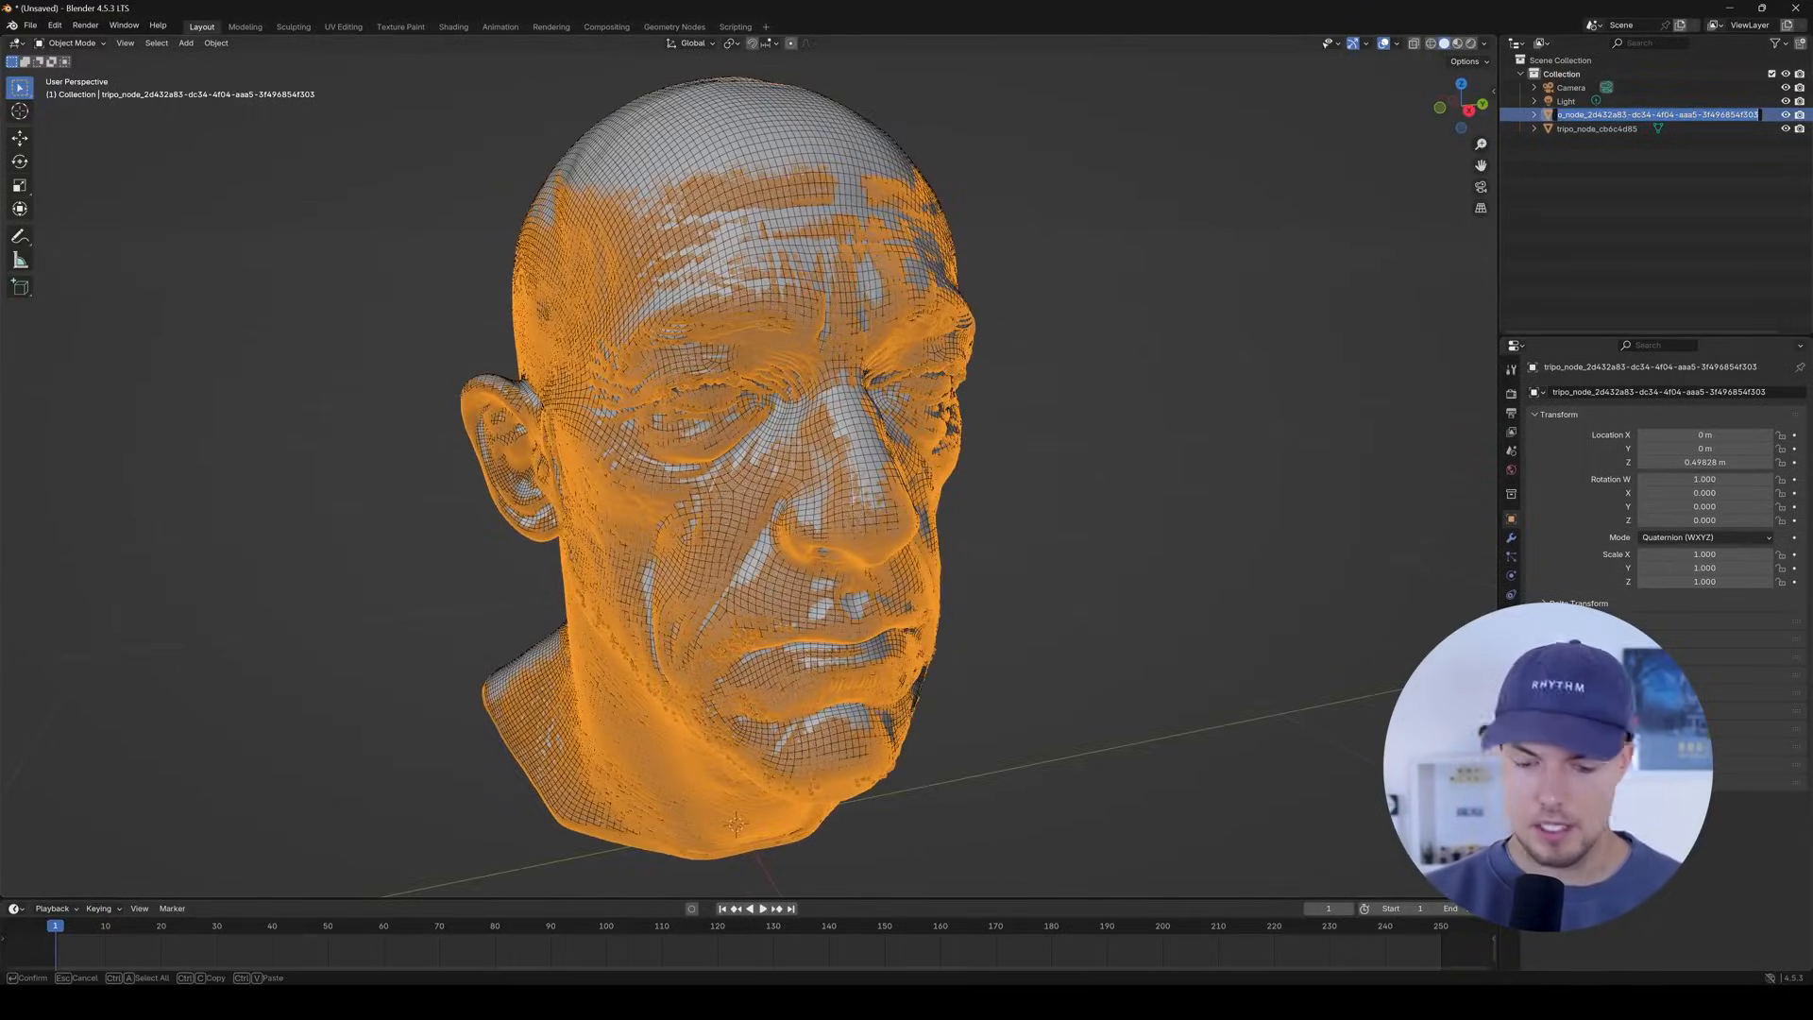
pyautogui.click(1786, 101)
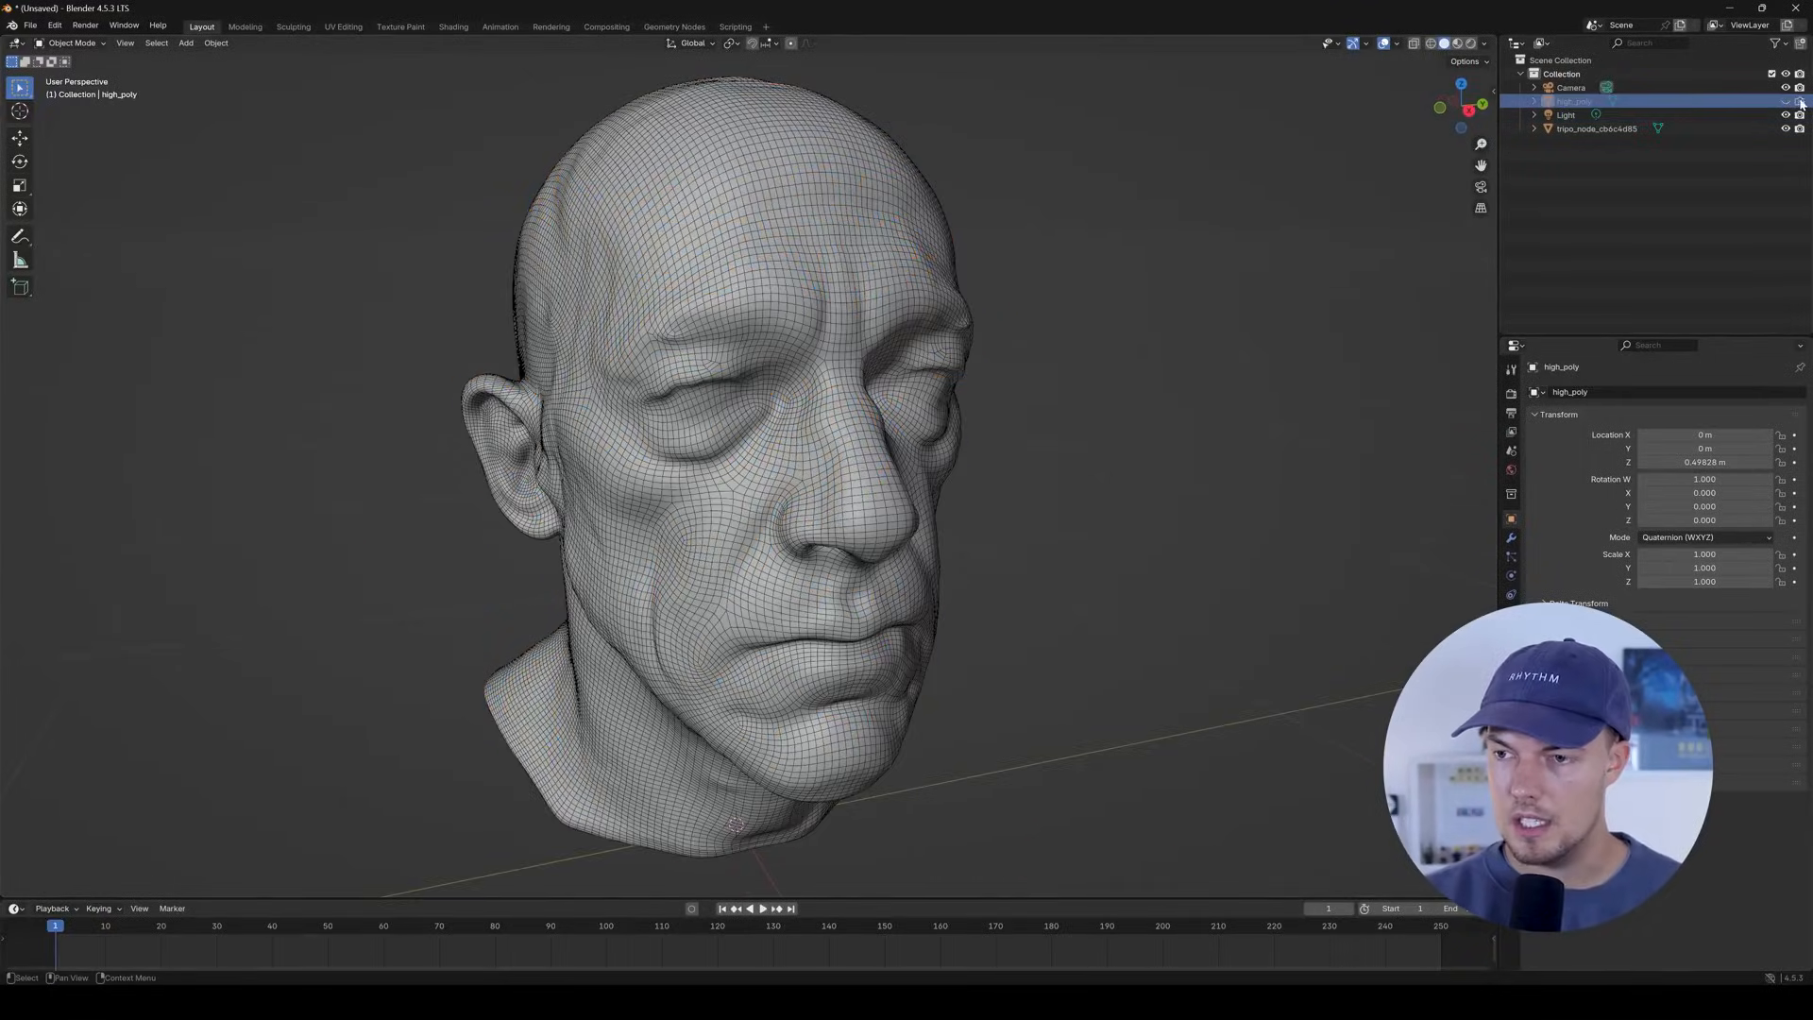
pyautogui.click(1596, 130)
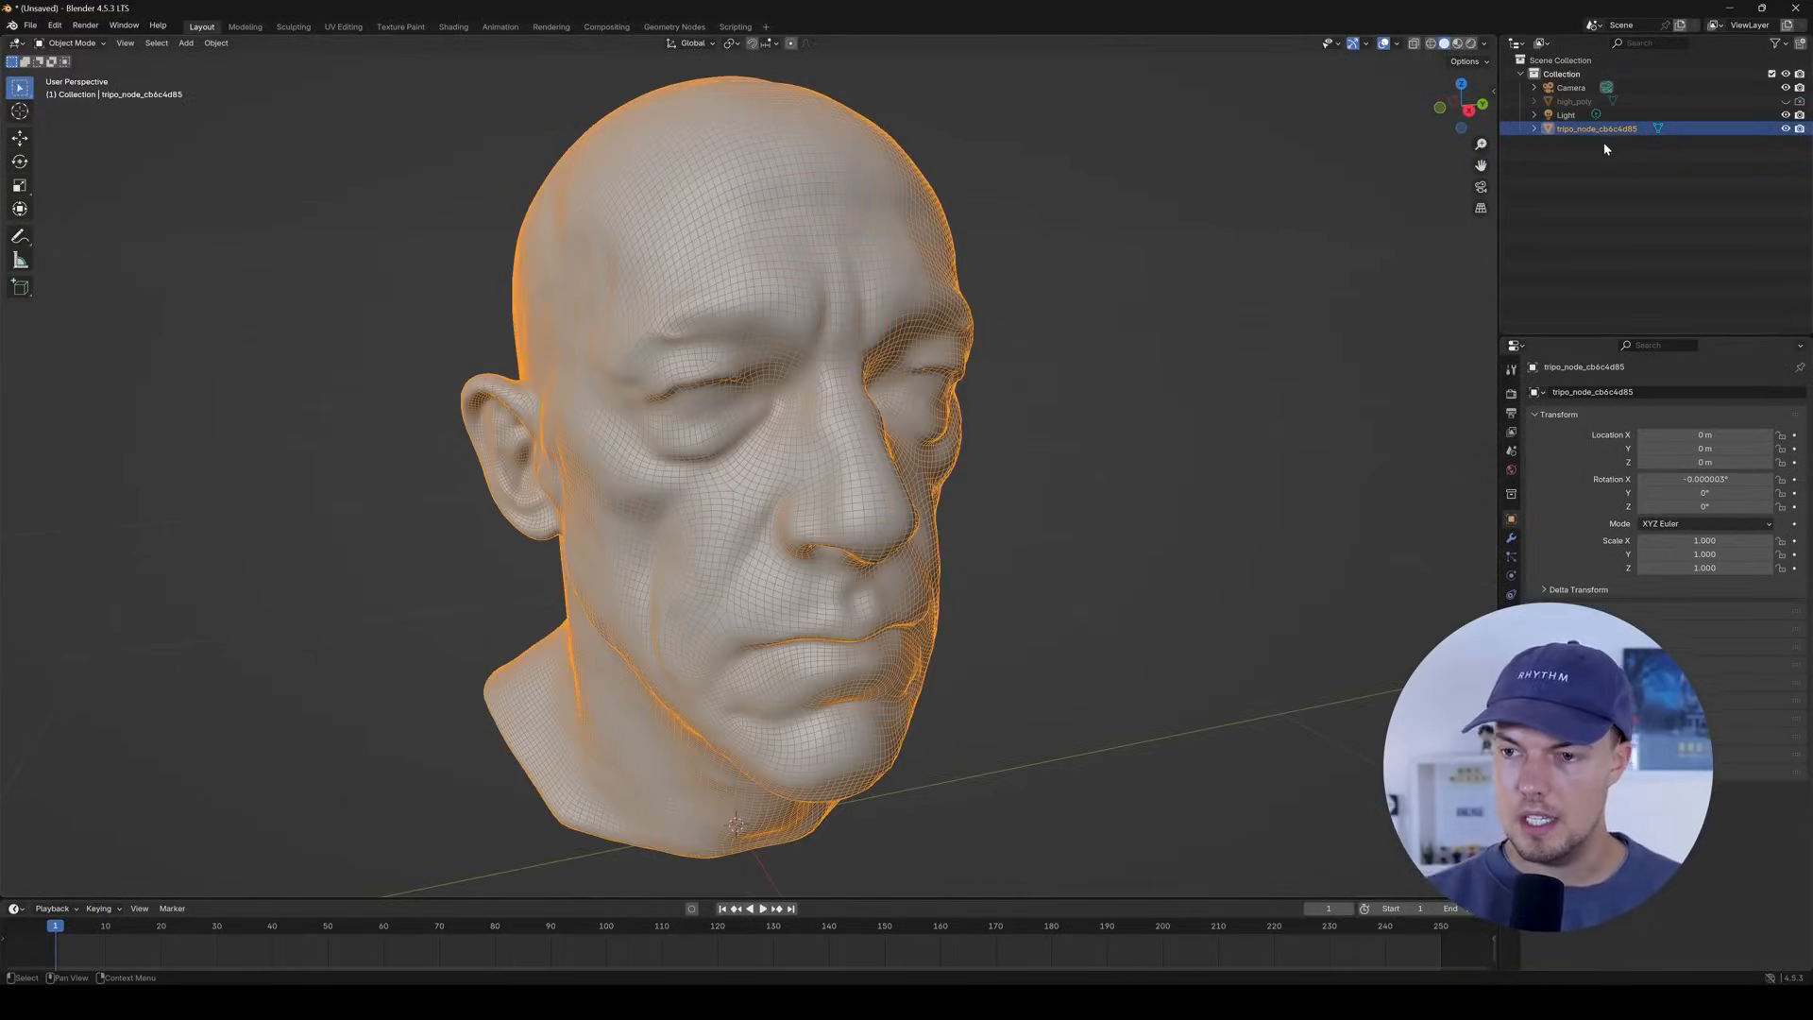
pyautogui.doubleClick(1596, 129)
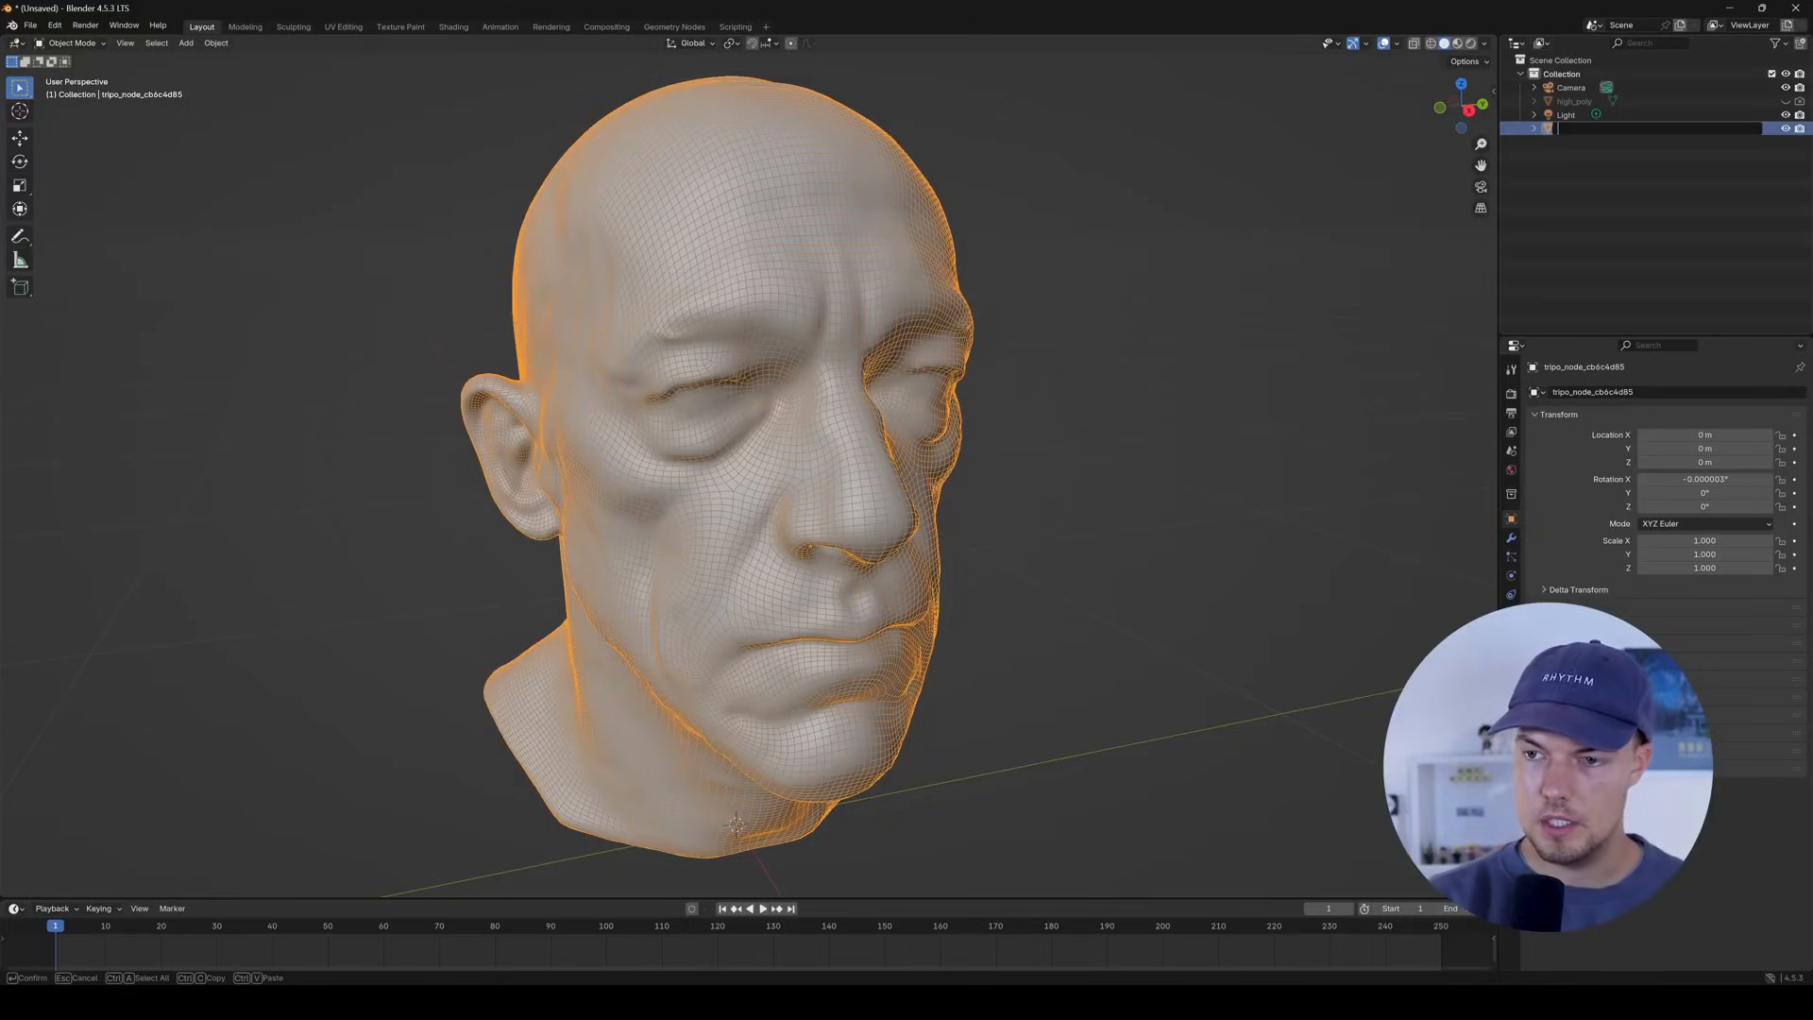
pyautogui.write('temp_remeshed')
pyautogui.press('Return')
# Inspect the remeshed head's quad topology from both sides and up close around the eyes, nose and mouth.
pyautogui.moveTo(802, 397); pyautogui.dragTo(840, 338, button='middle')
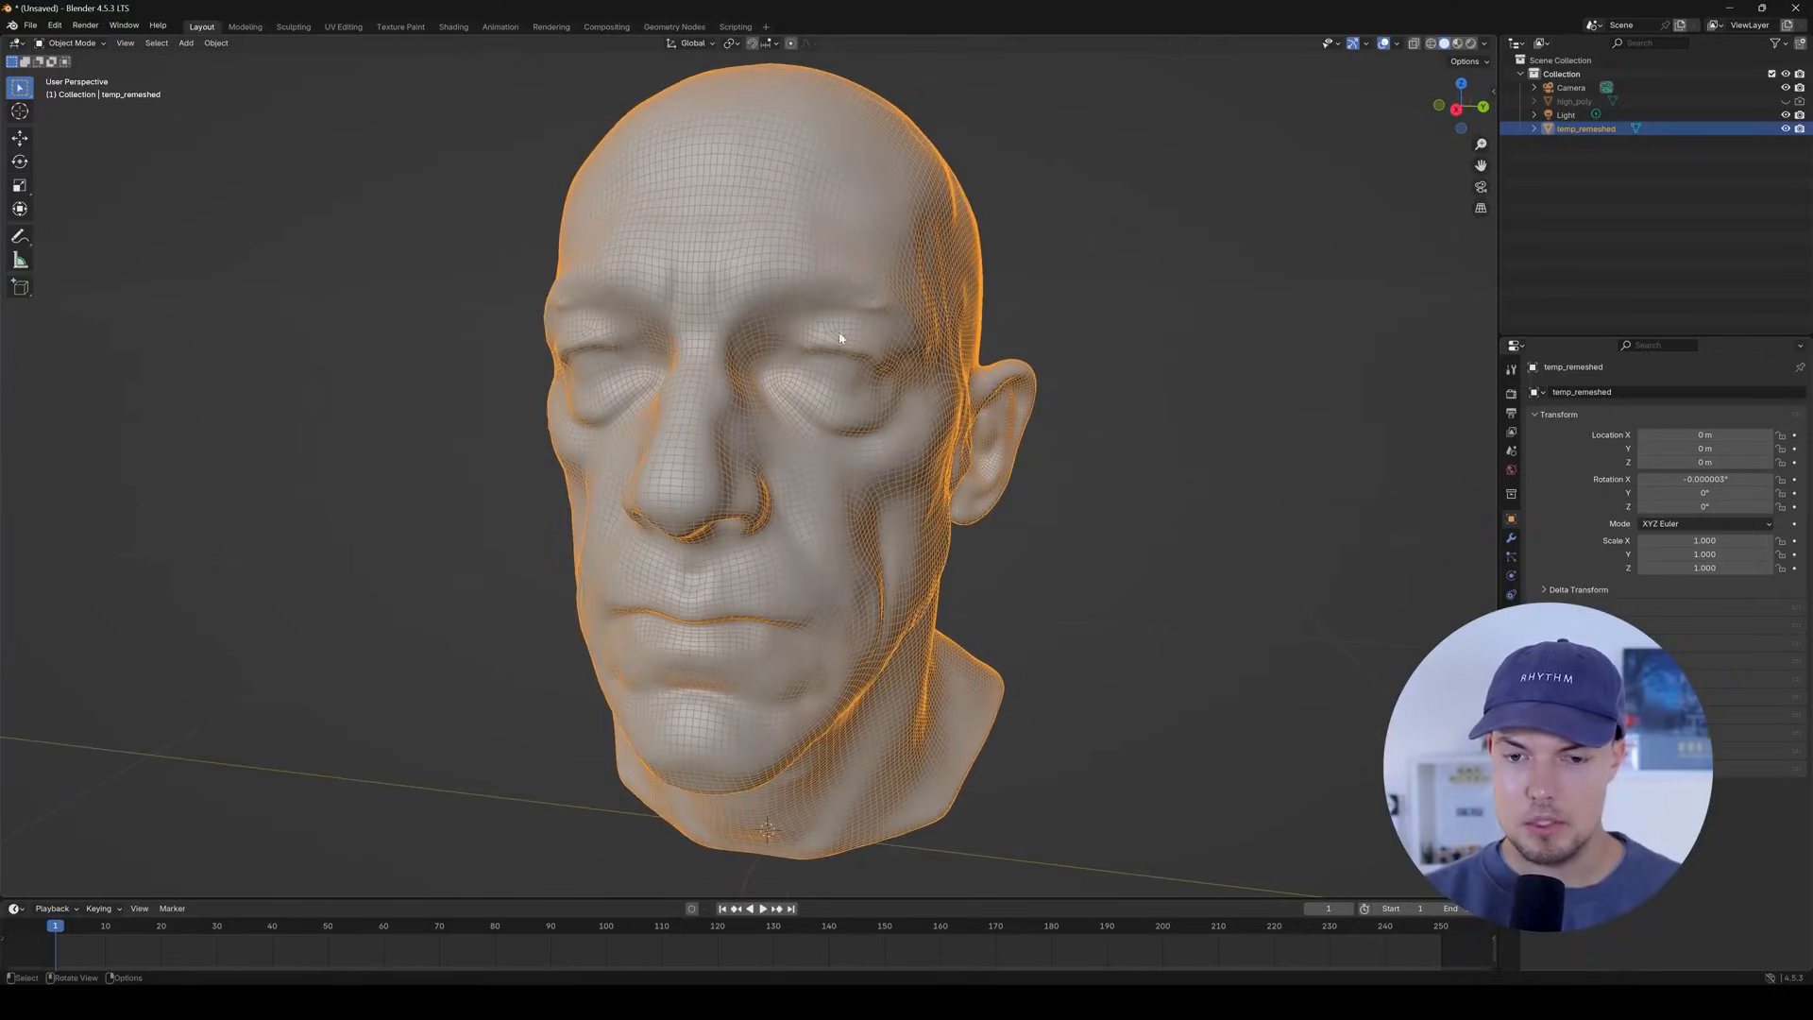
pyautogui.moveTo(771, 425); pyautogui.dragTo(842, 406, button='middle')
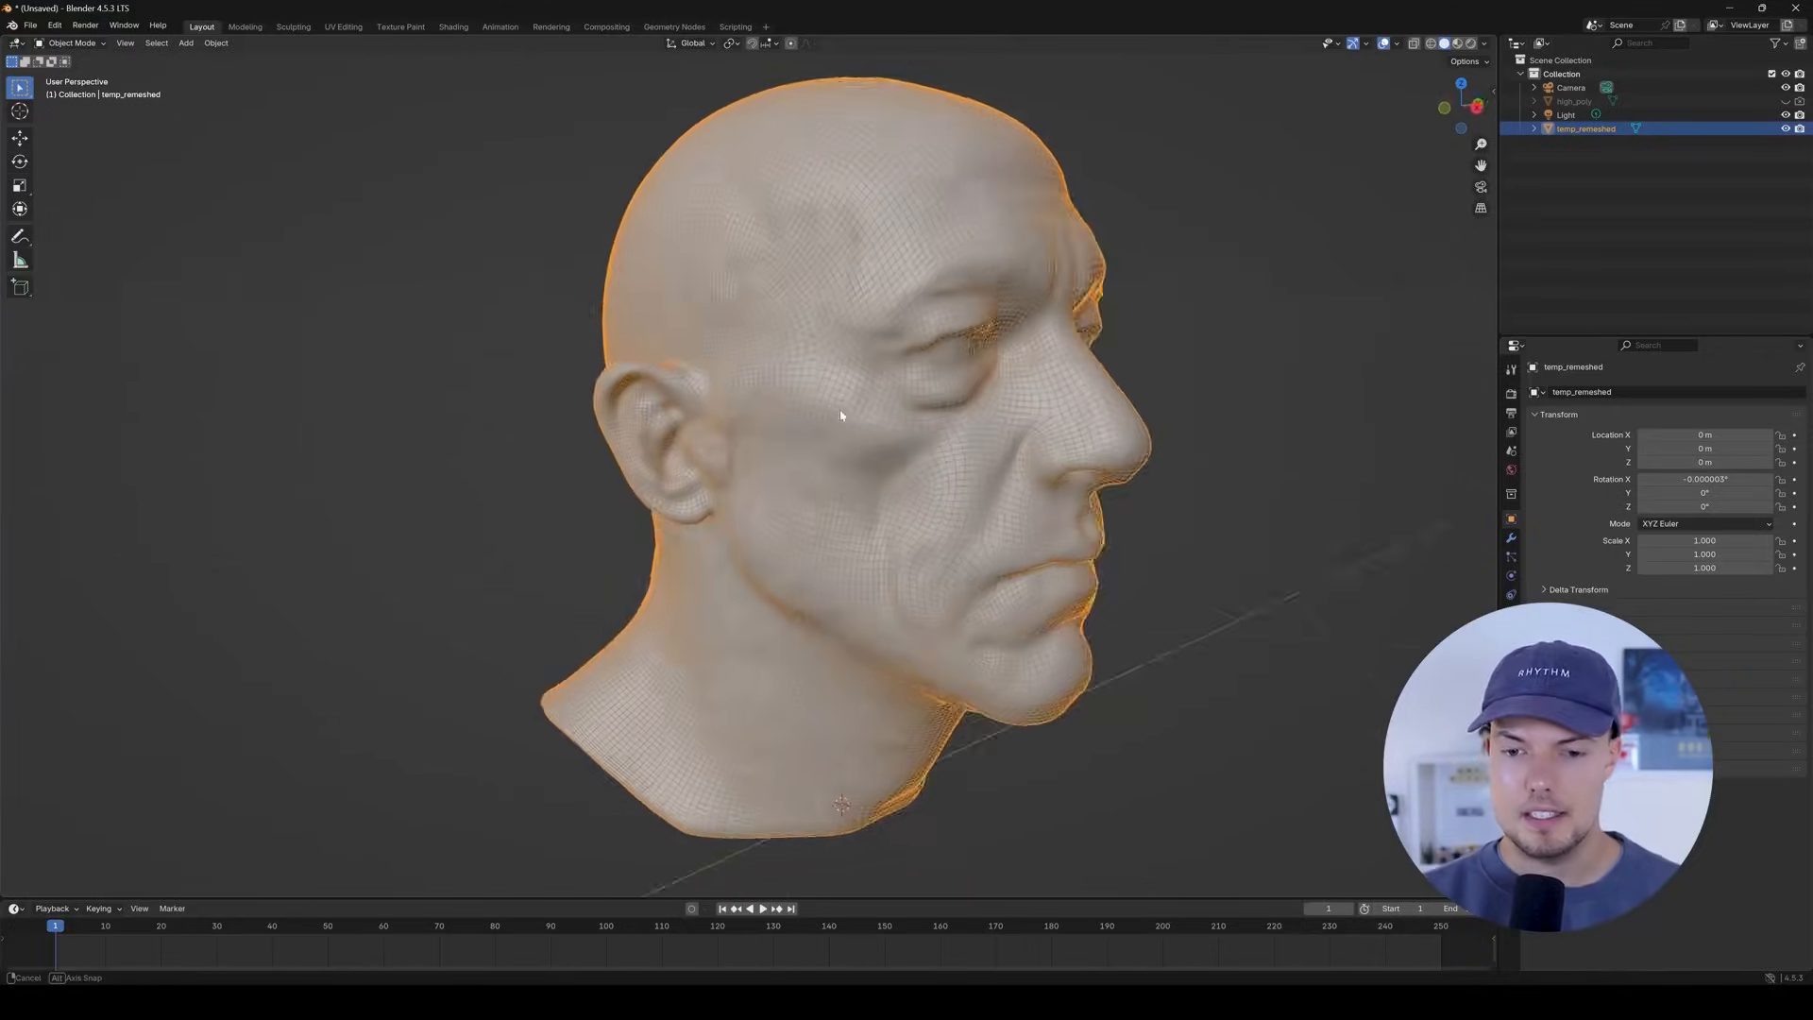
pyautogui.scroll(5, 792, 400)
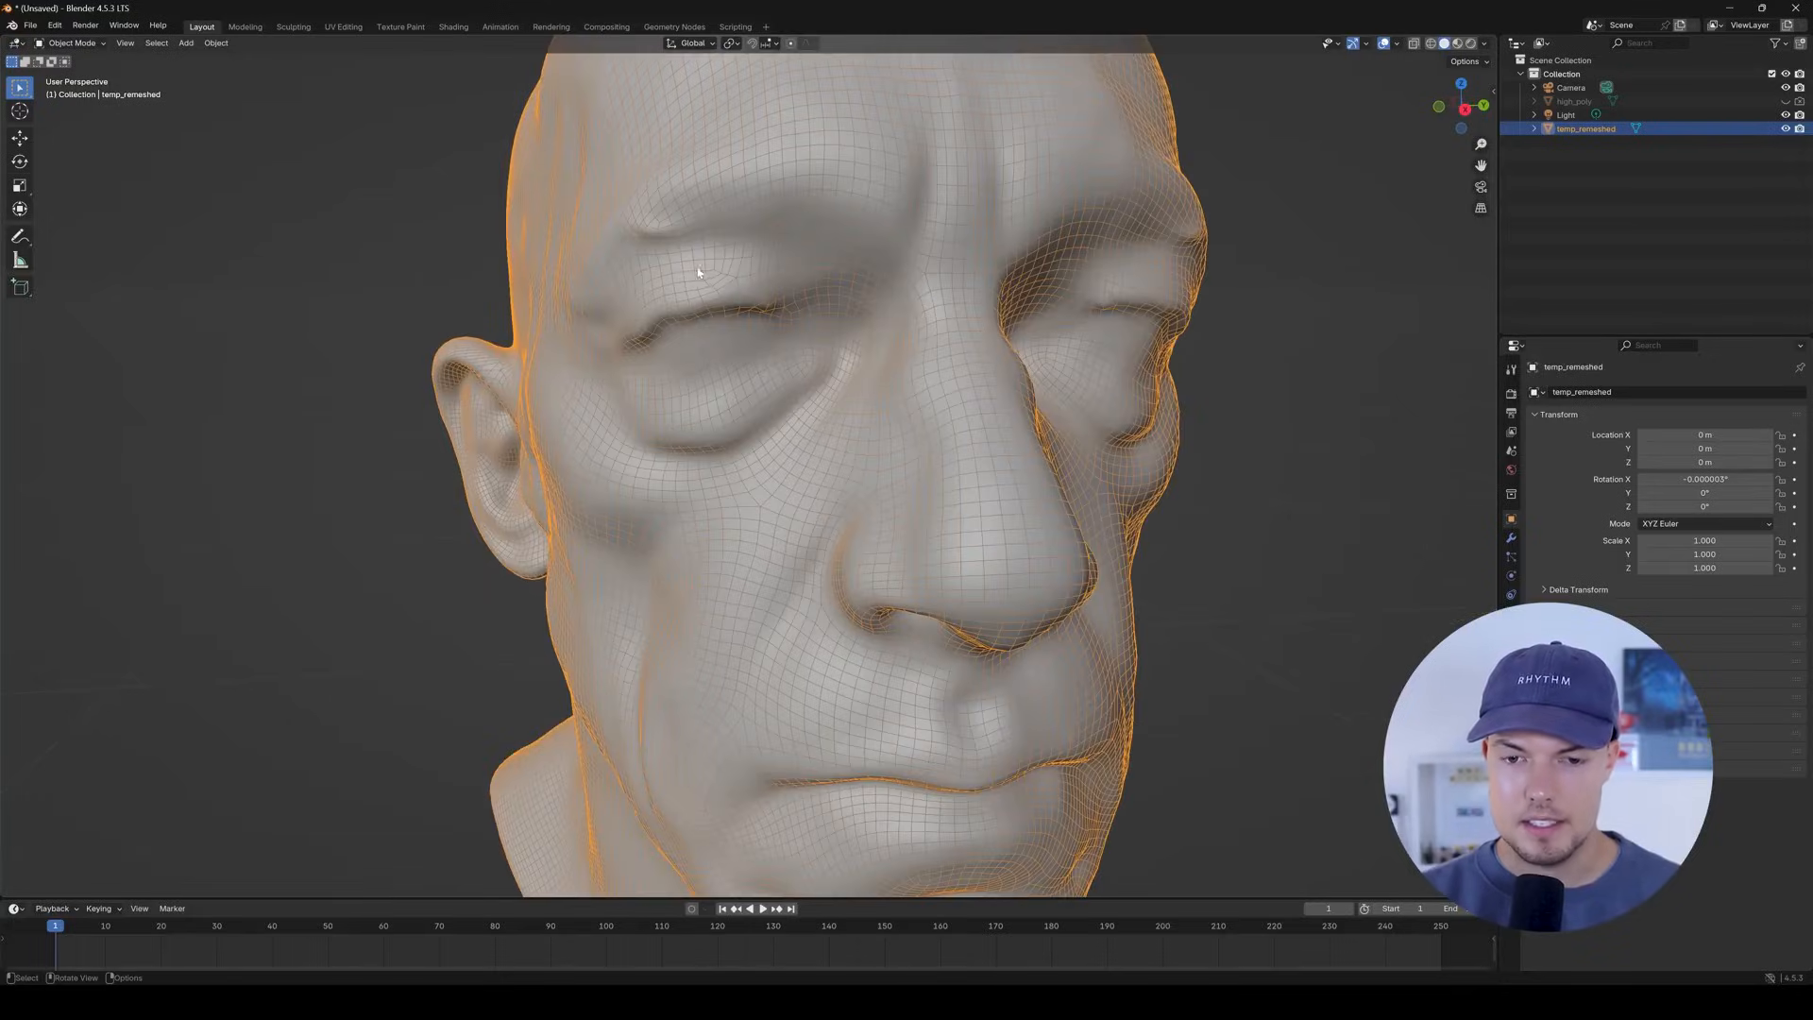
pyautogui.moveTo(840, 422); pyautogui.dragTo(809, 252, button='middle')
pyautogui.scroll(-6, 838, 377)
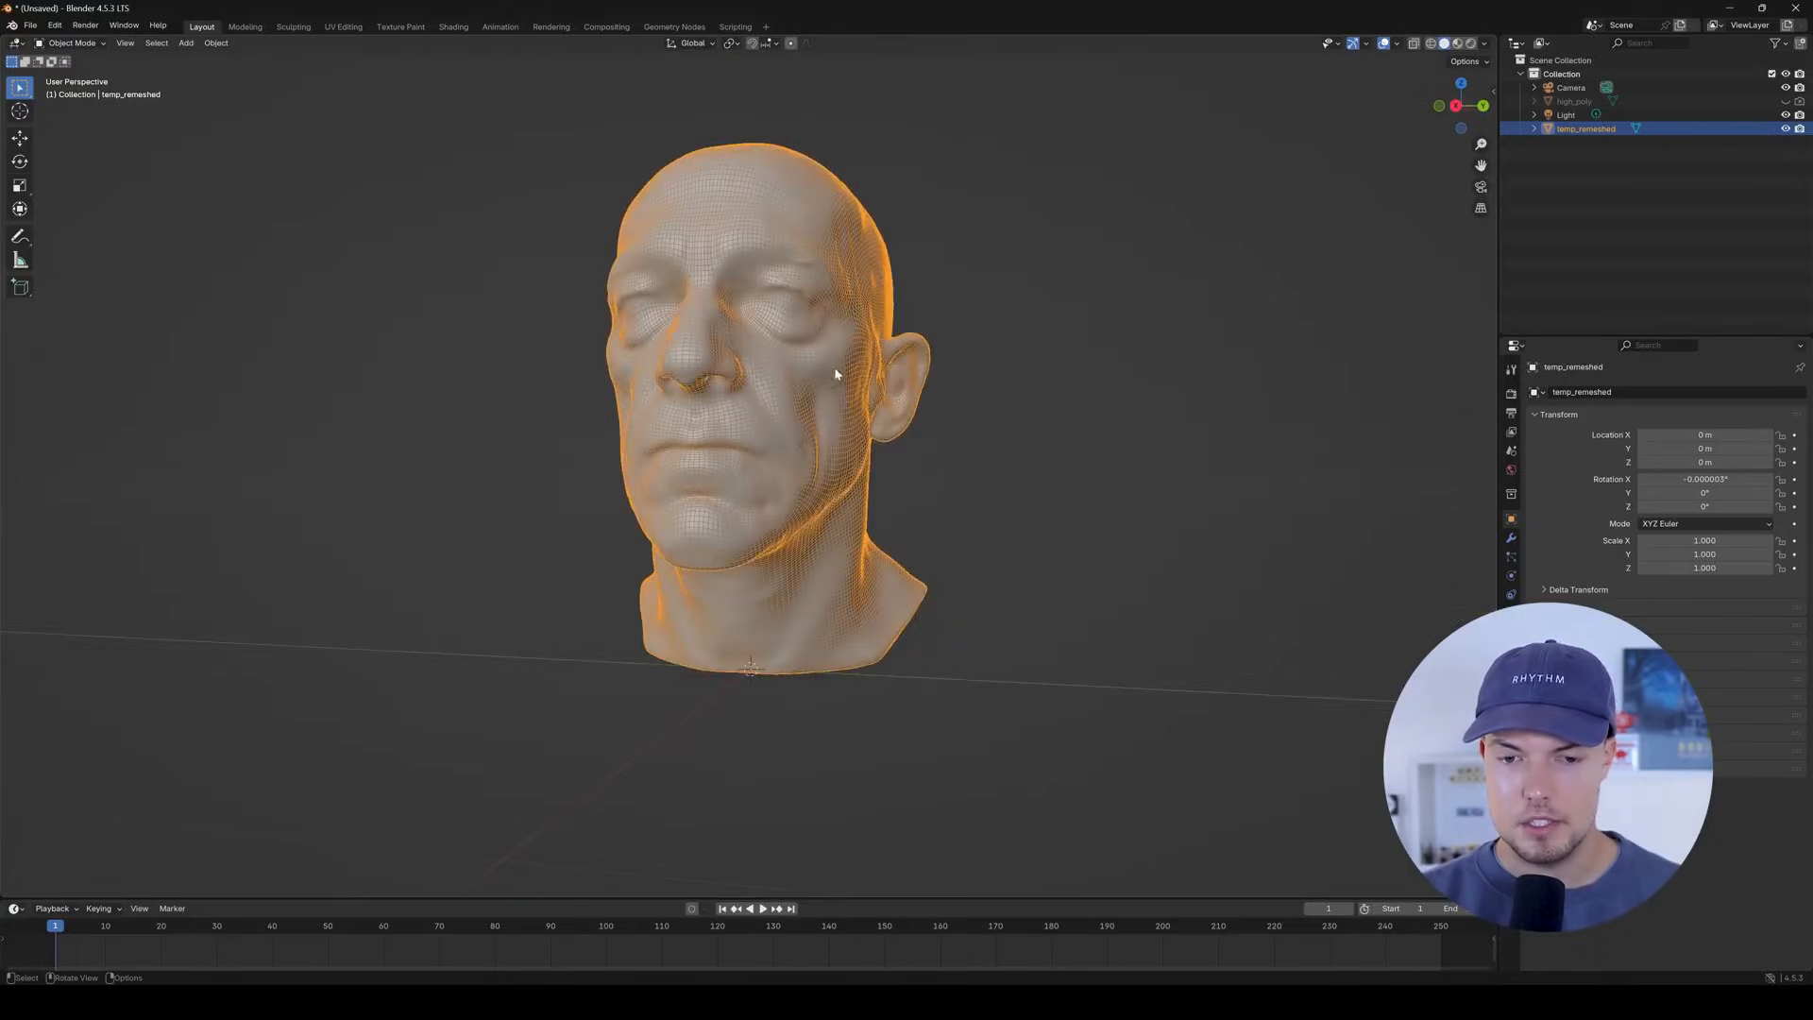
pyautogui.click(1160, 465)
pyautogui.moveTo(926, 409)
pyautogui.mouseDown(button='middle')
pyautogui.moveTo(887, 457)
pyautogui.moveTo(900, 419)
pyautogui.mouseUp(button='middle')
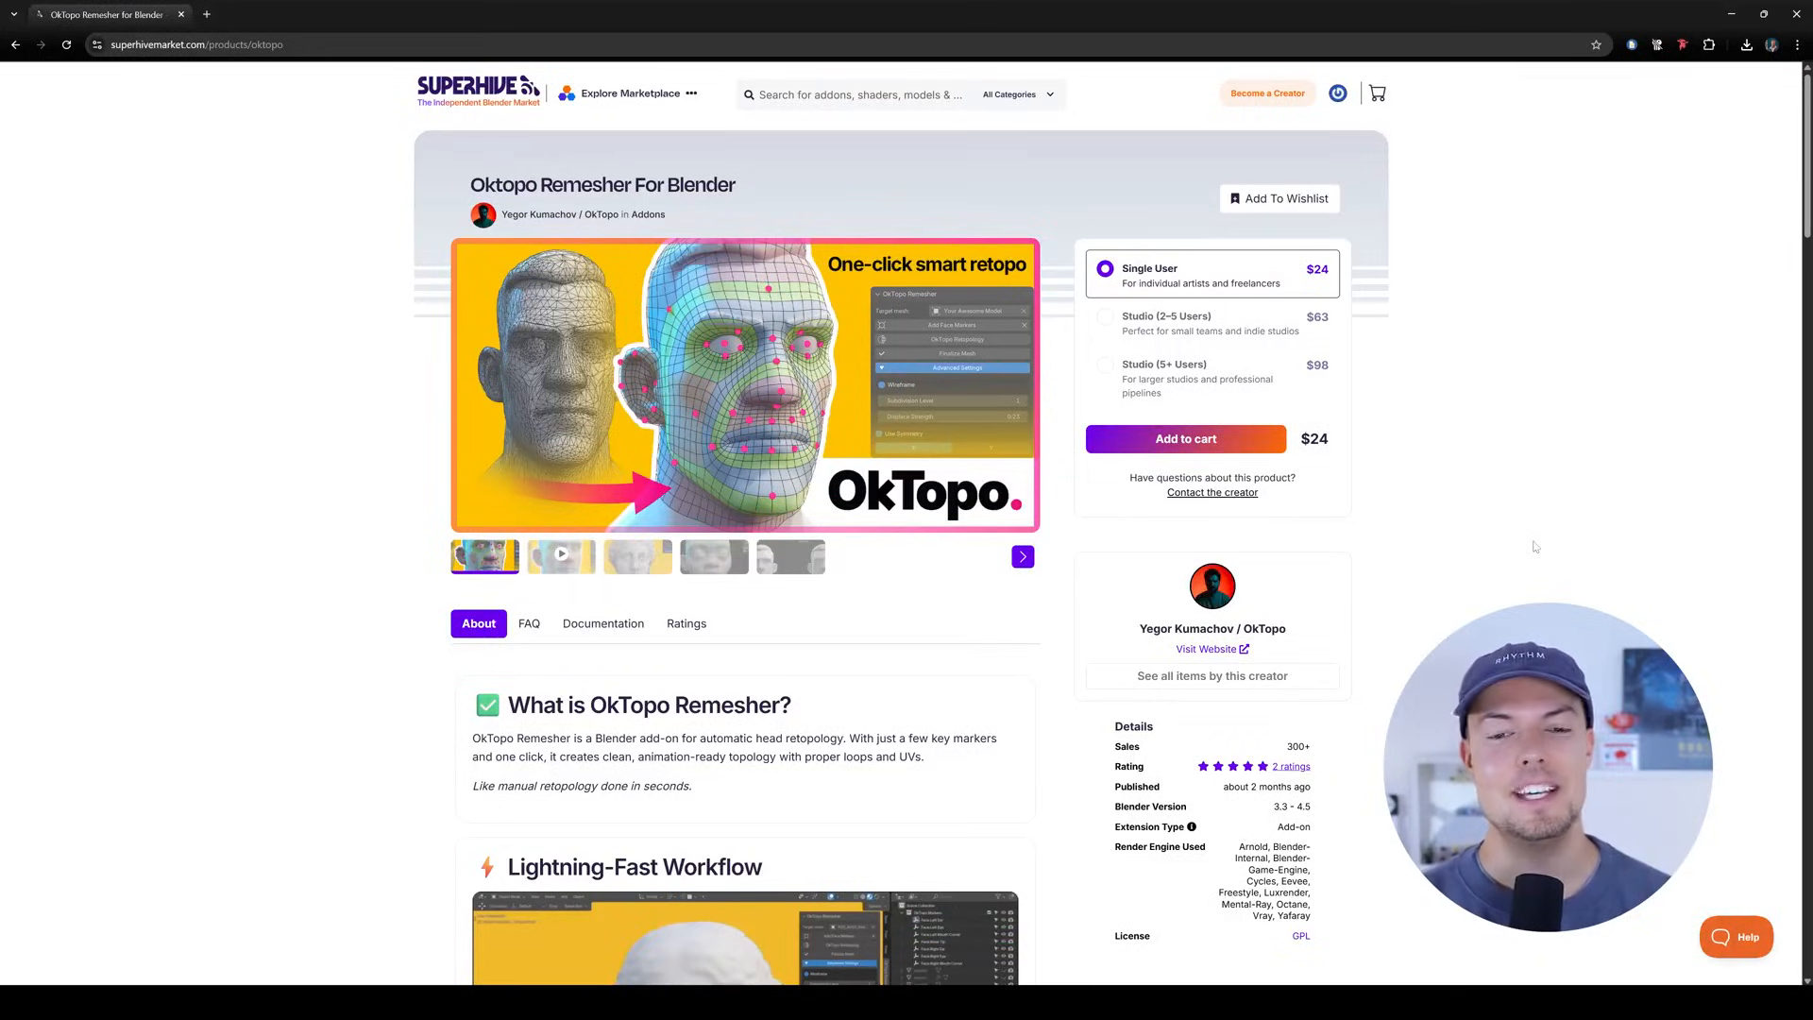
# Switch to the Oktopo Remesher page on Superhive and watch part of its Head retopology video in full screen.
pyautogui.click(650, 564)
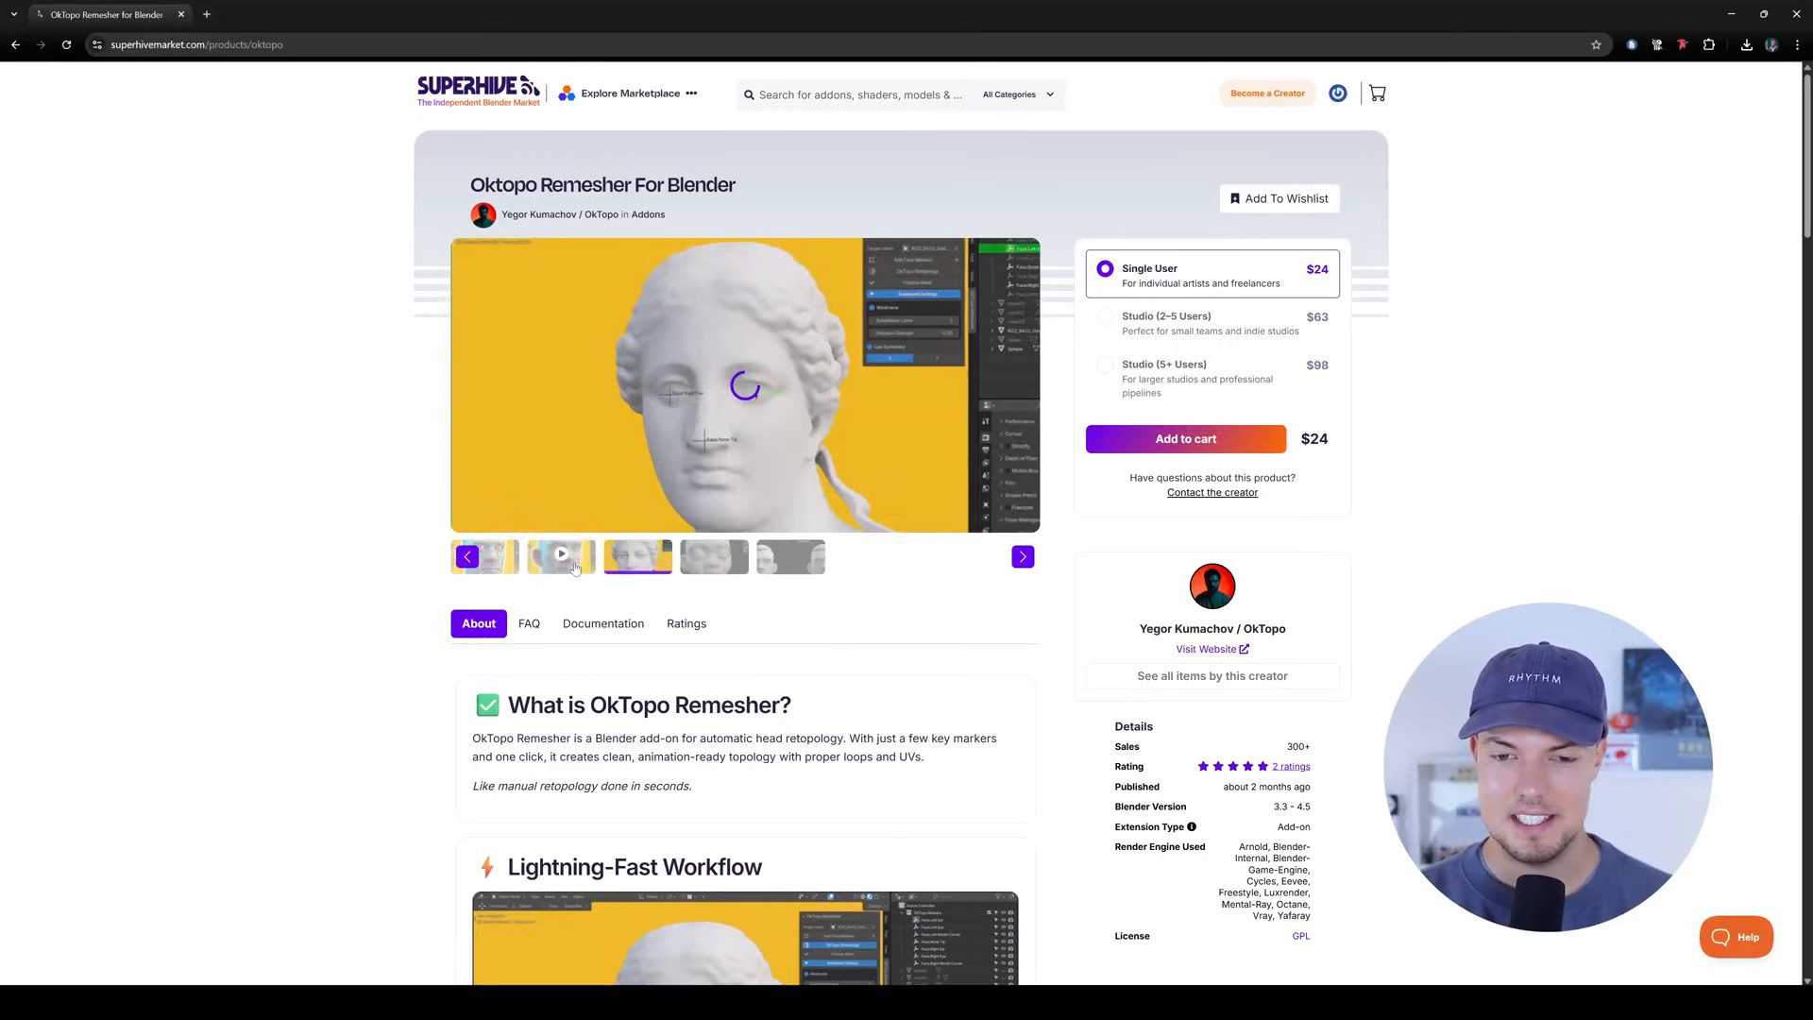
pyautogui.click(572, 560)
pyautogui.click(792, 423)
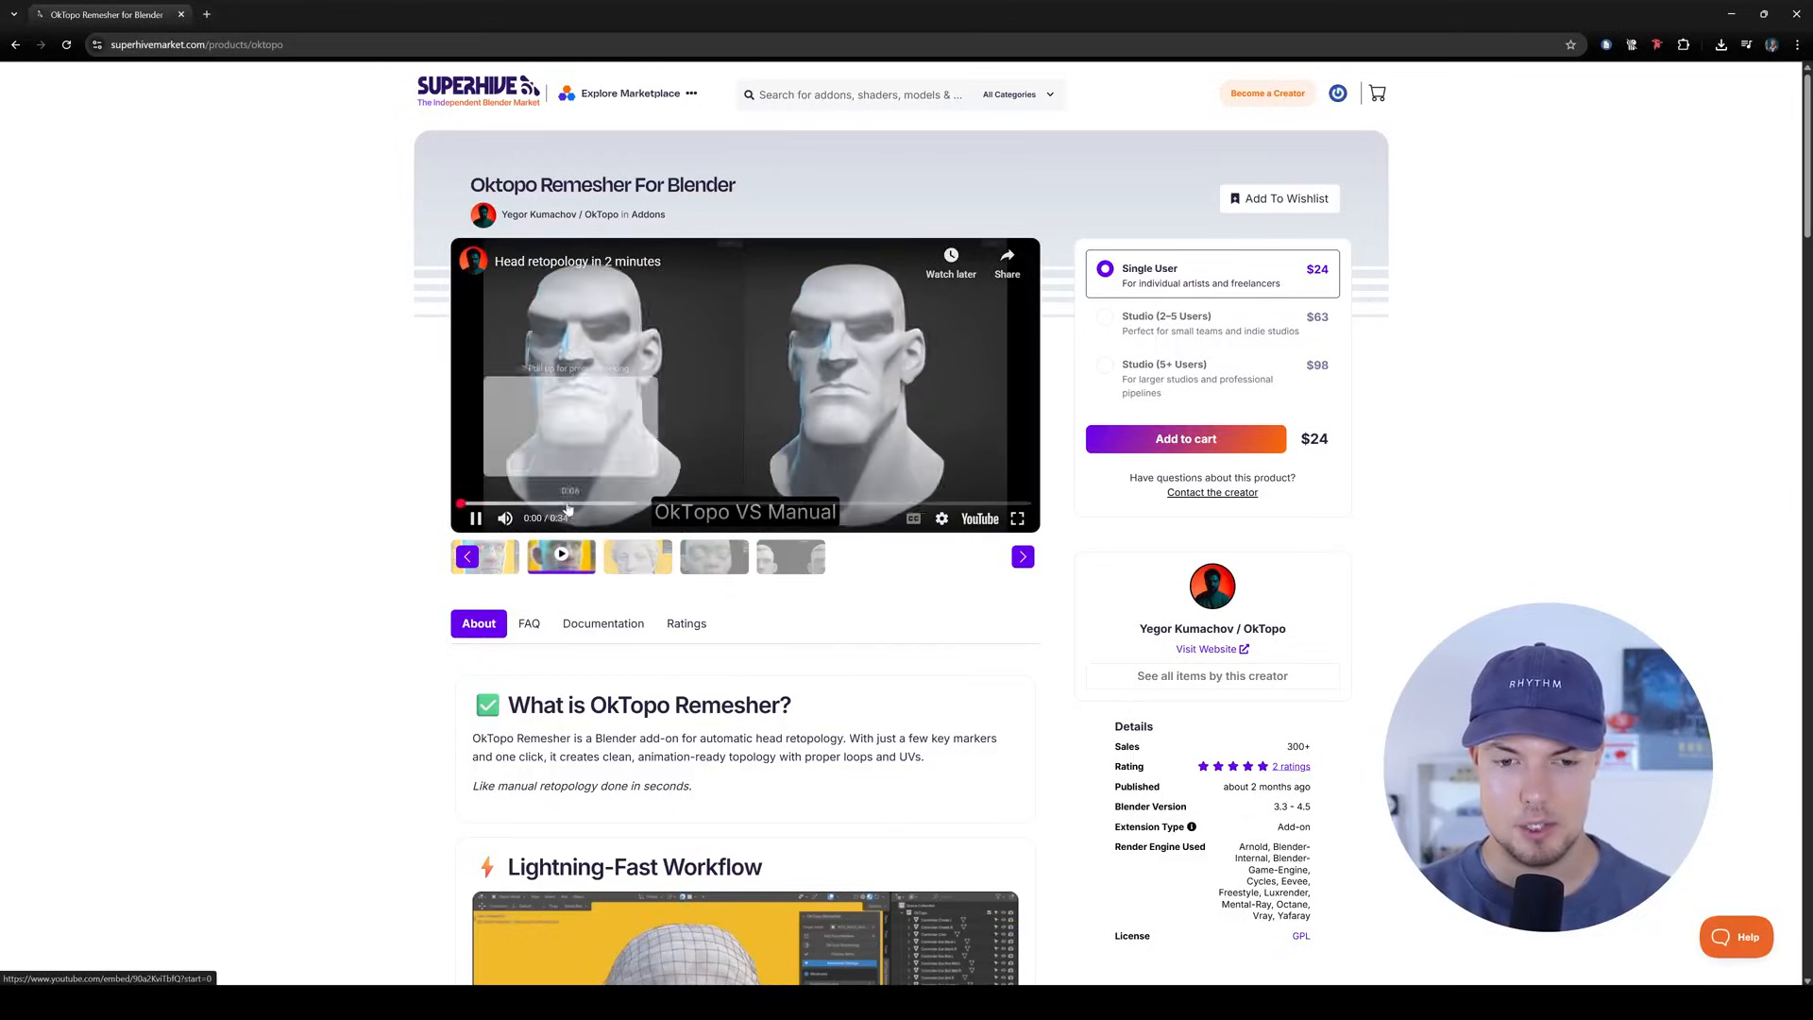
pyautogui.click(638, 502)
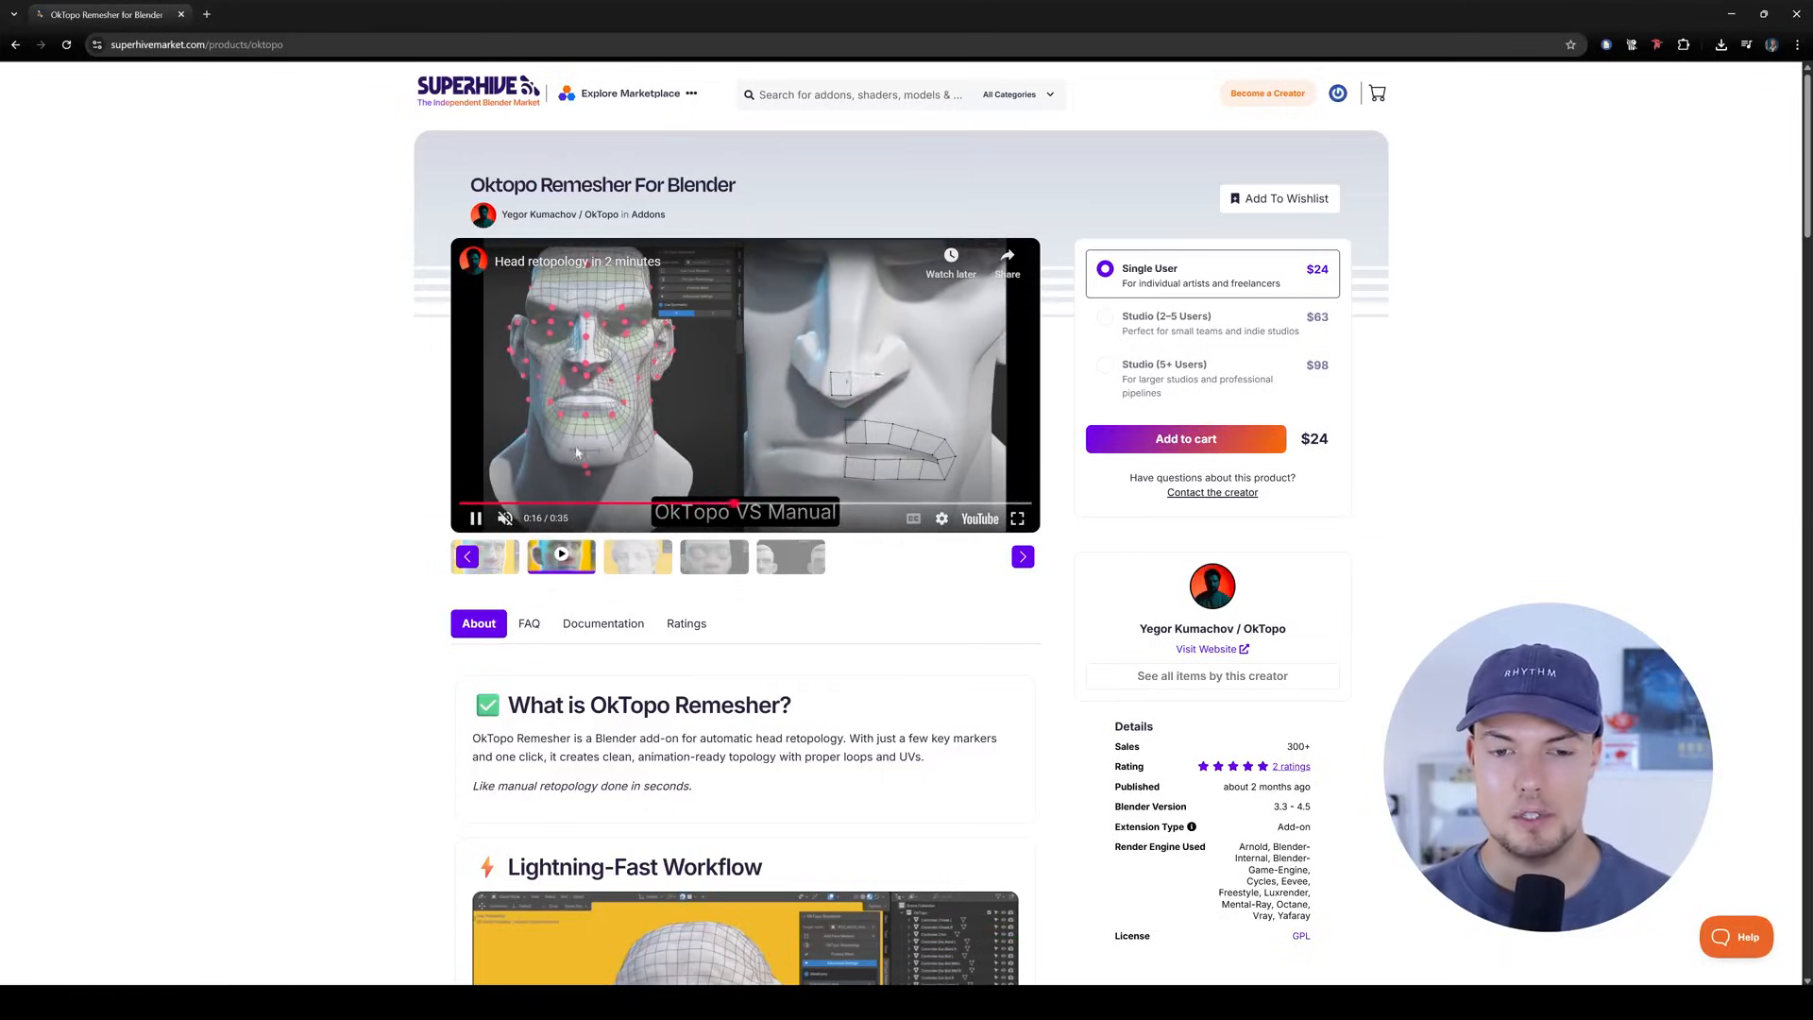
pyautogui.click(1017, 519)
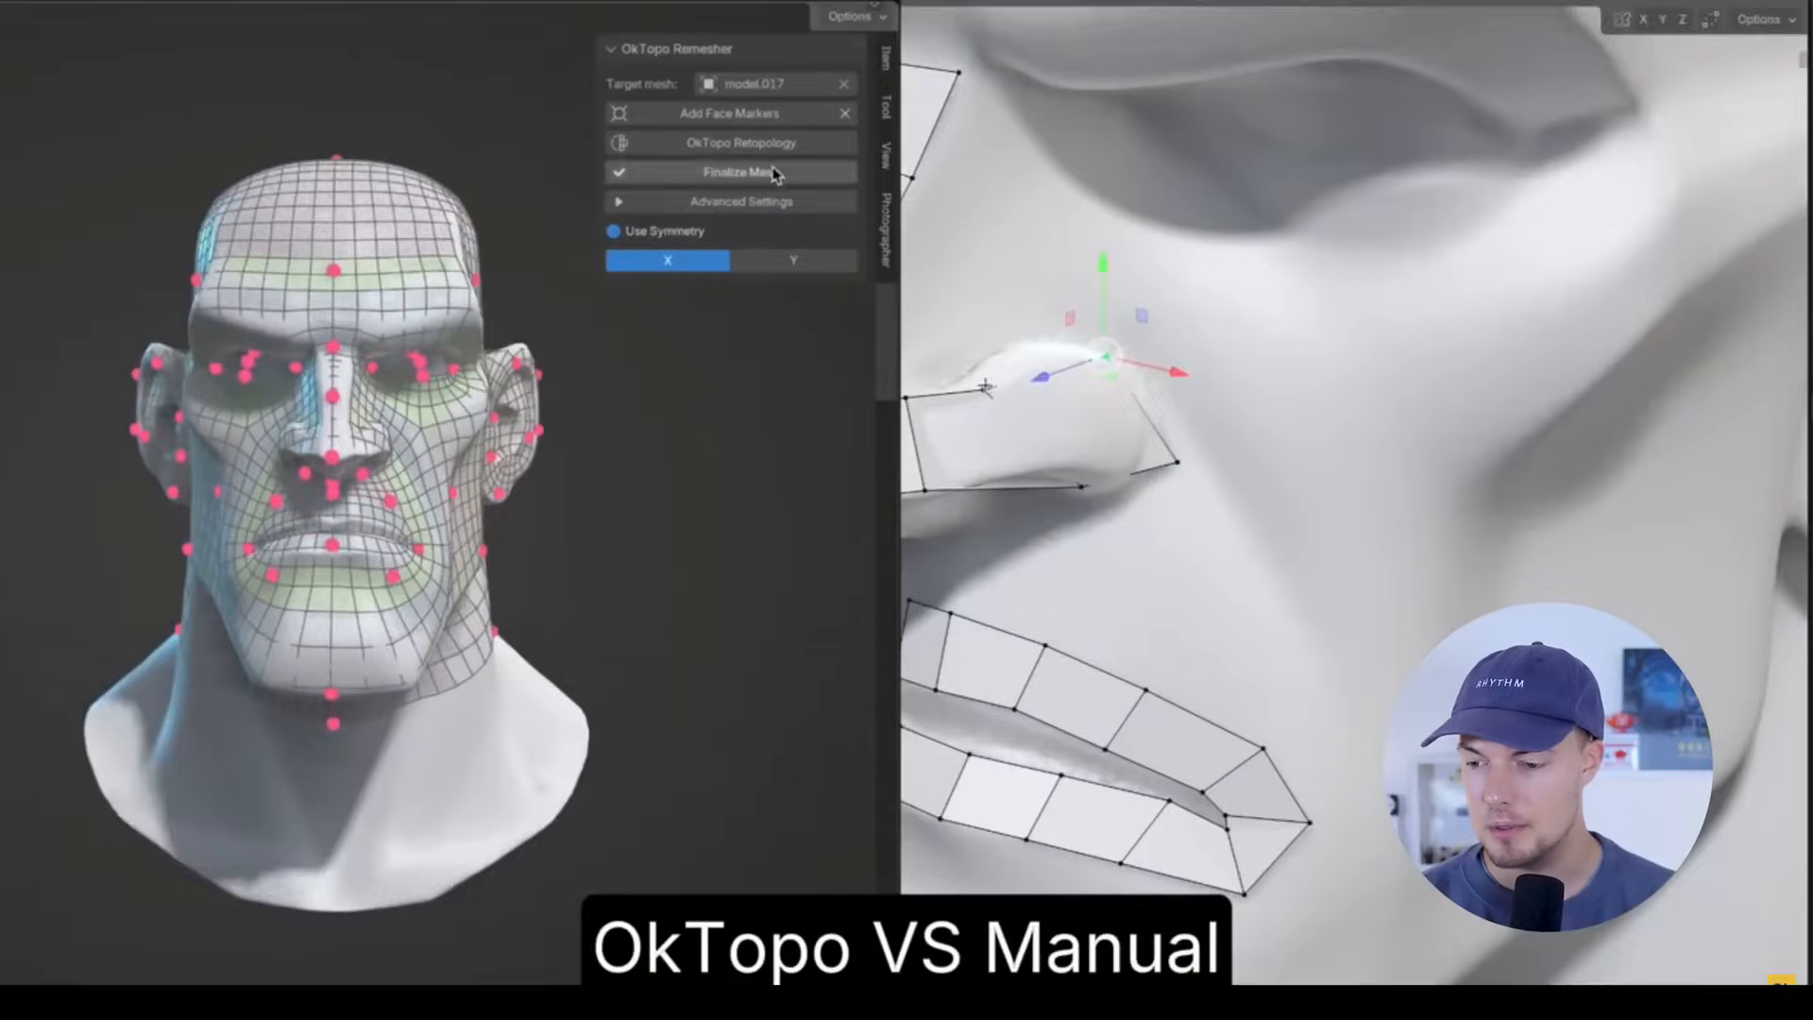
pyautogui.press('Escape')
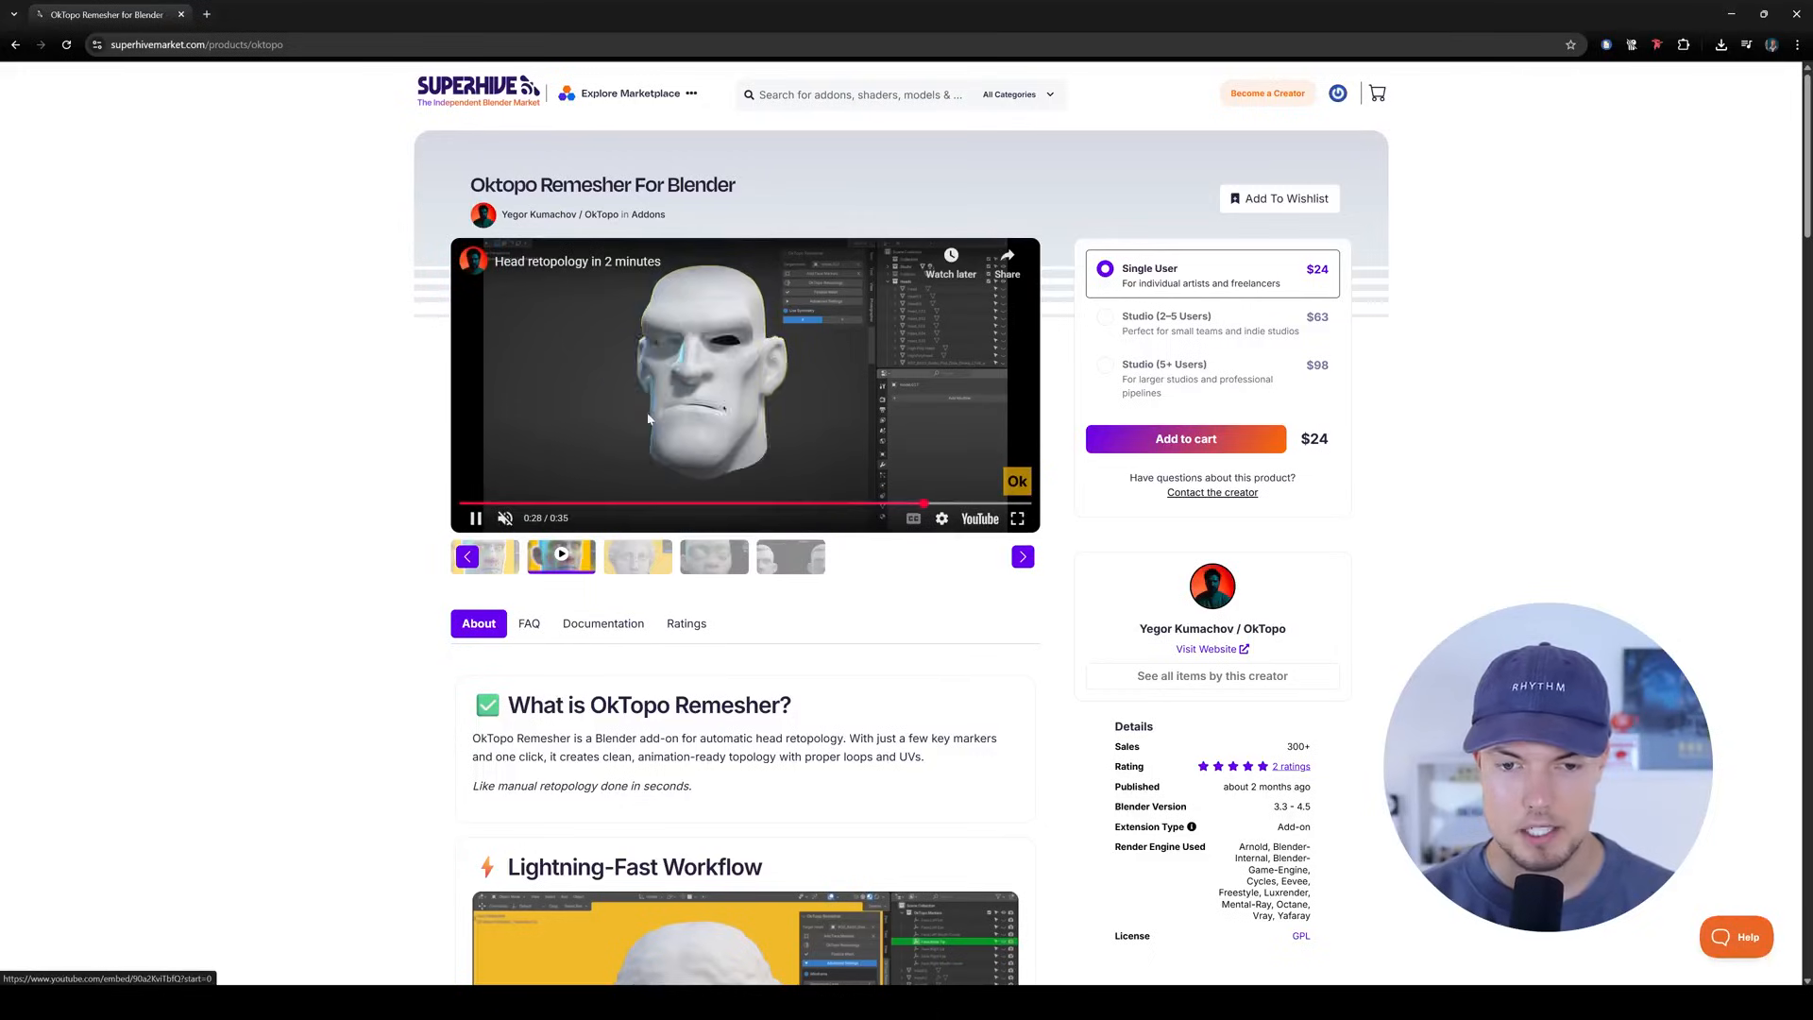
# Review the add-on's feature descriptions down to the Precise Control and Adjustable Polycount sections.
pyautogui.scroll(-4, 1075, 507)
pyautogui.scroll(5, 840, 584)
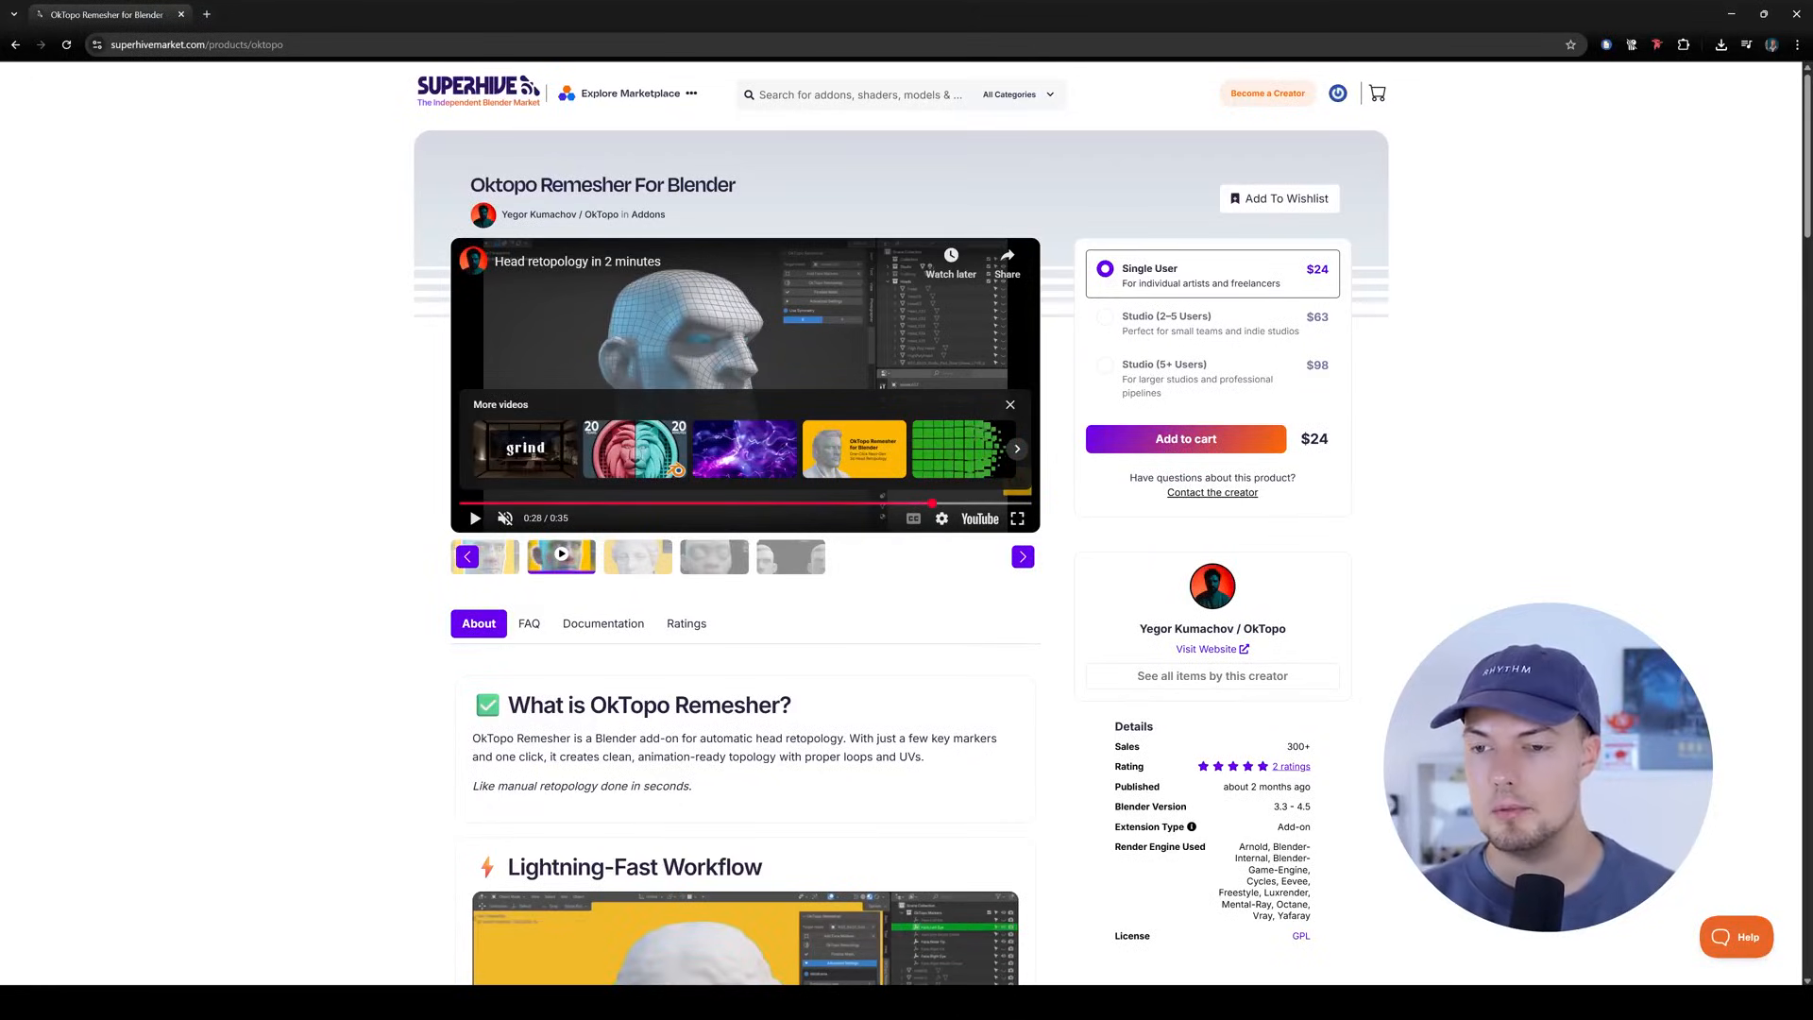
pyautogui.scroll(-4, 721, 501)
pyautogui.scroll(-10, 721, 501)
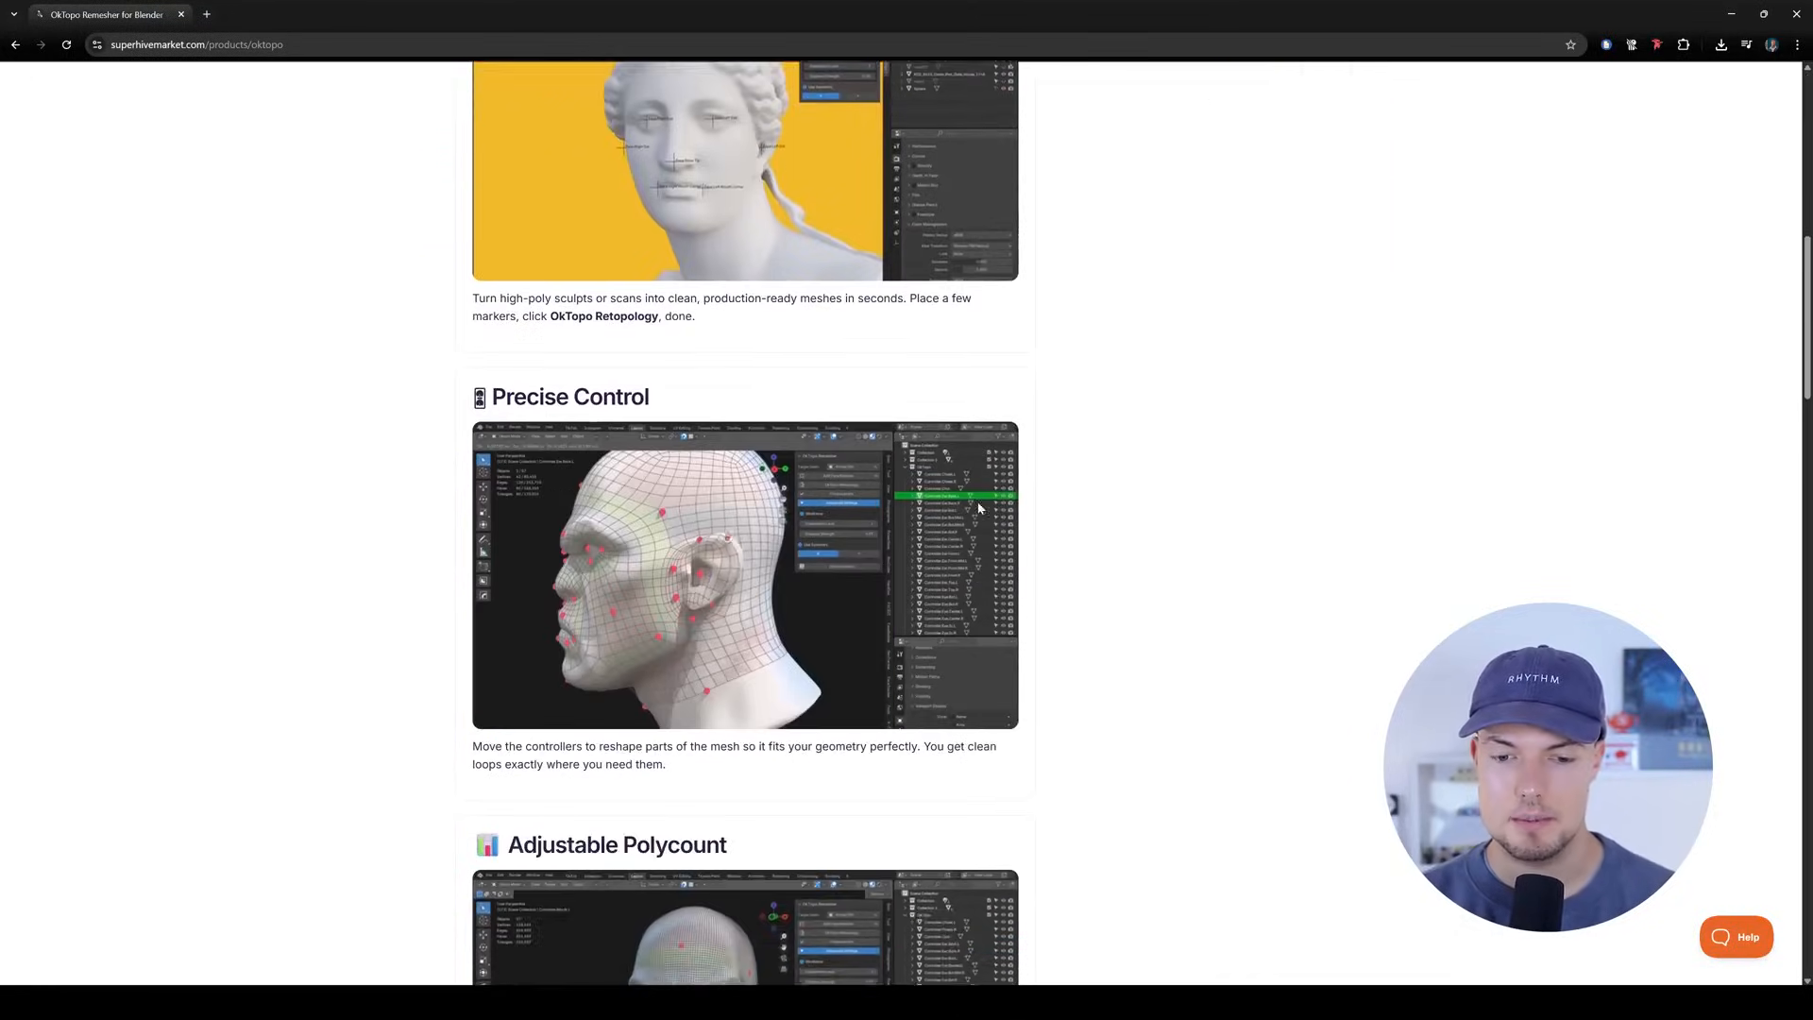
pyautogui.scroll(2, 658, 216)
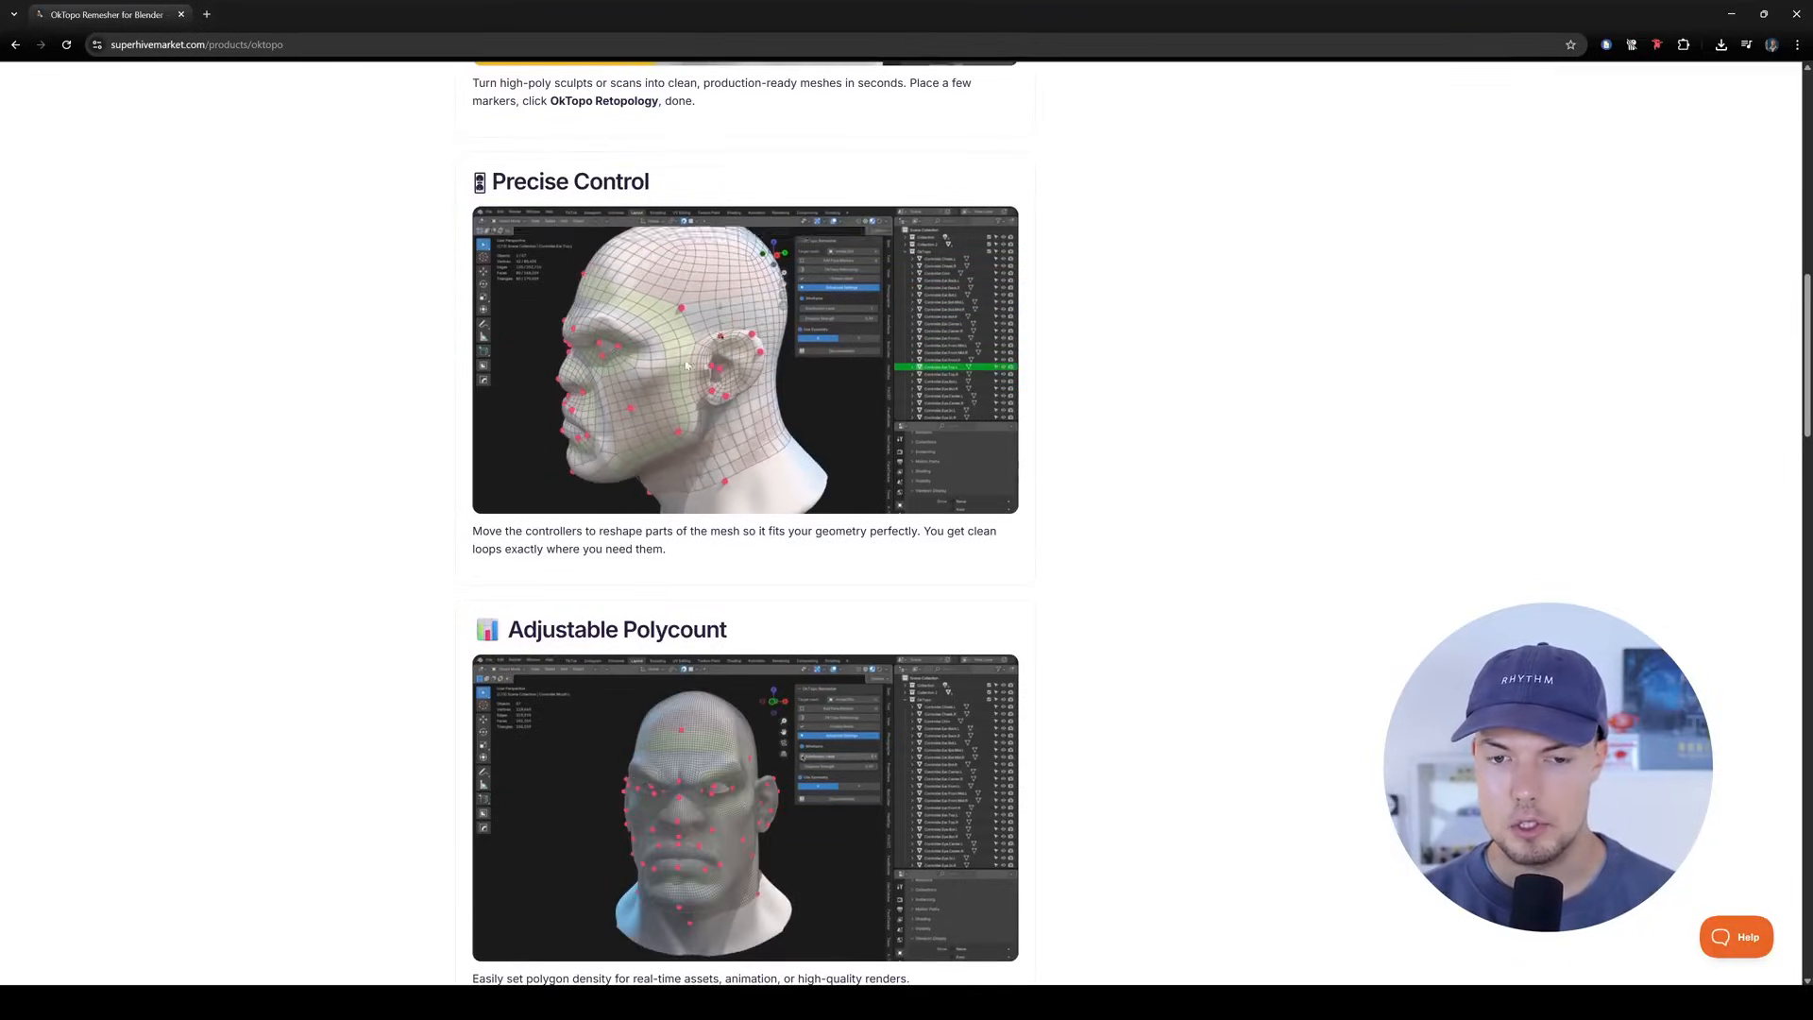
# Review the rest of the OkTopo page, including the Auto UVs Included and Better Than Auto-Remeshers sections.
pyautogui.scroll(-6, 1126, 496)
pyautogui.scroll(-5, 1126, 496)
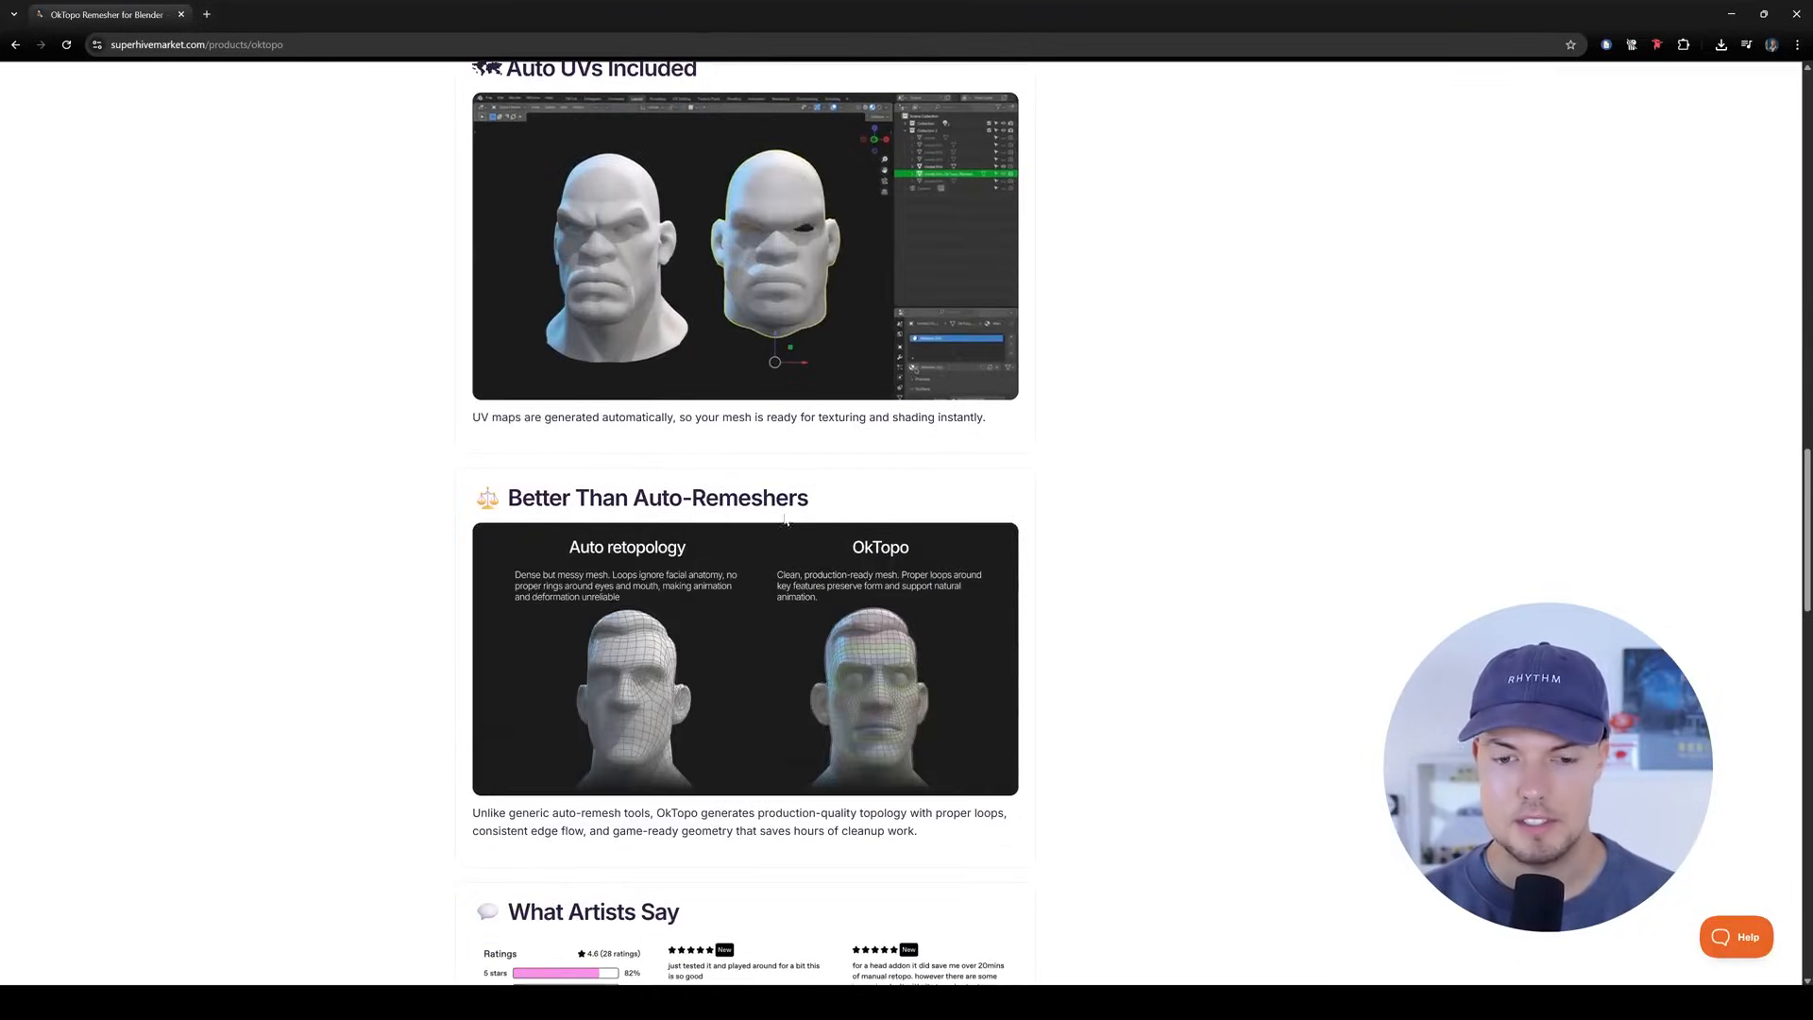
pyautogui.scroll(20, 528, 585)
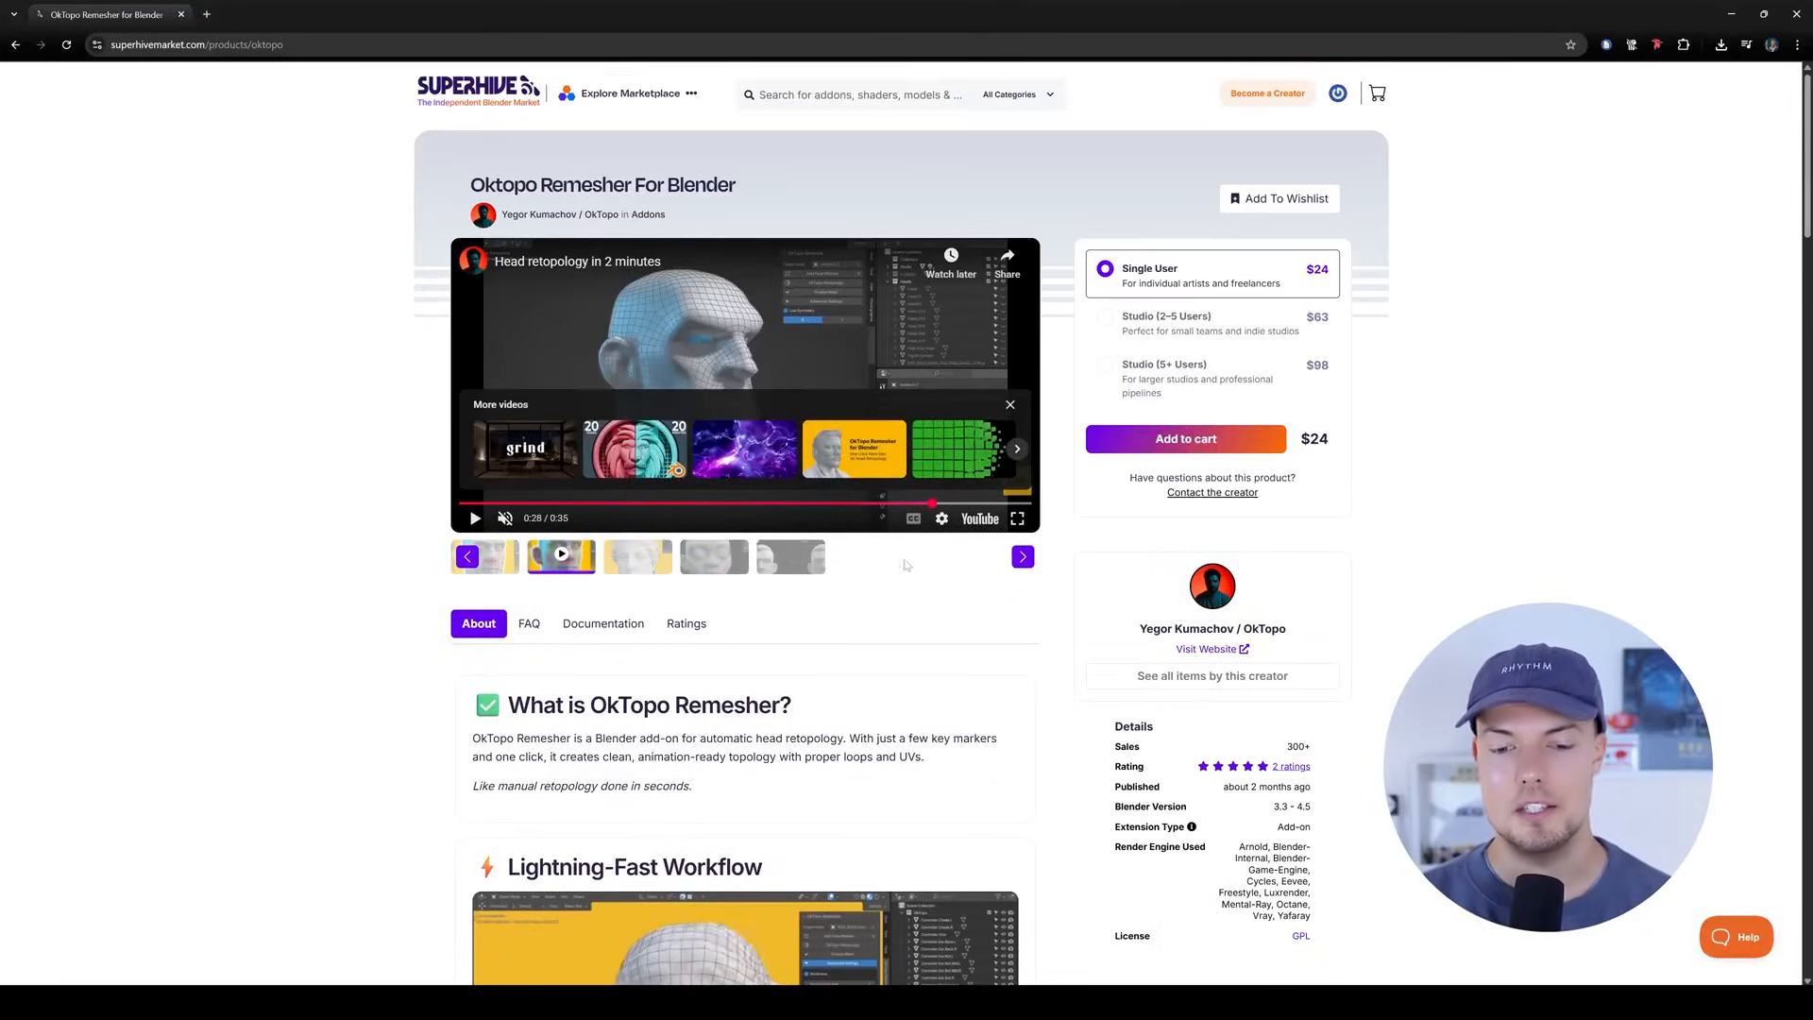
pyautogui.scroll(-20, 801, 559)
pyautogui.scroll(-7, 802, 558)
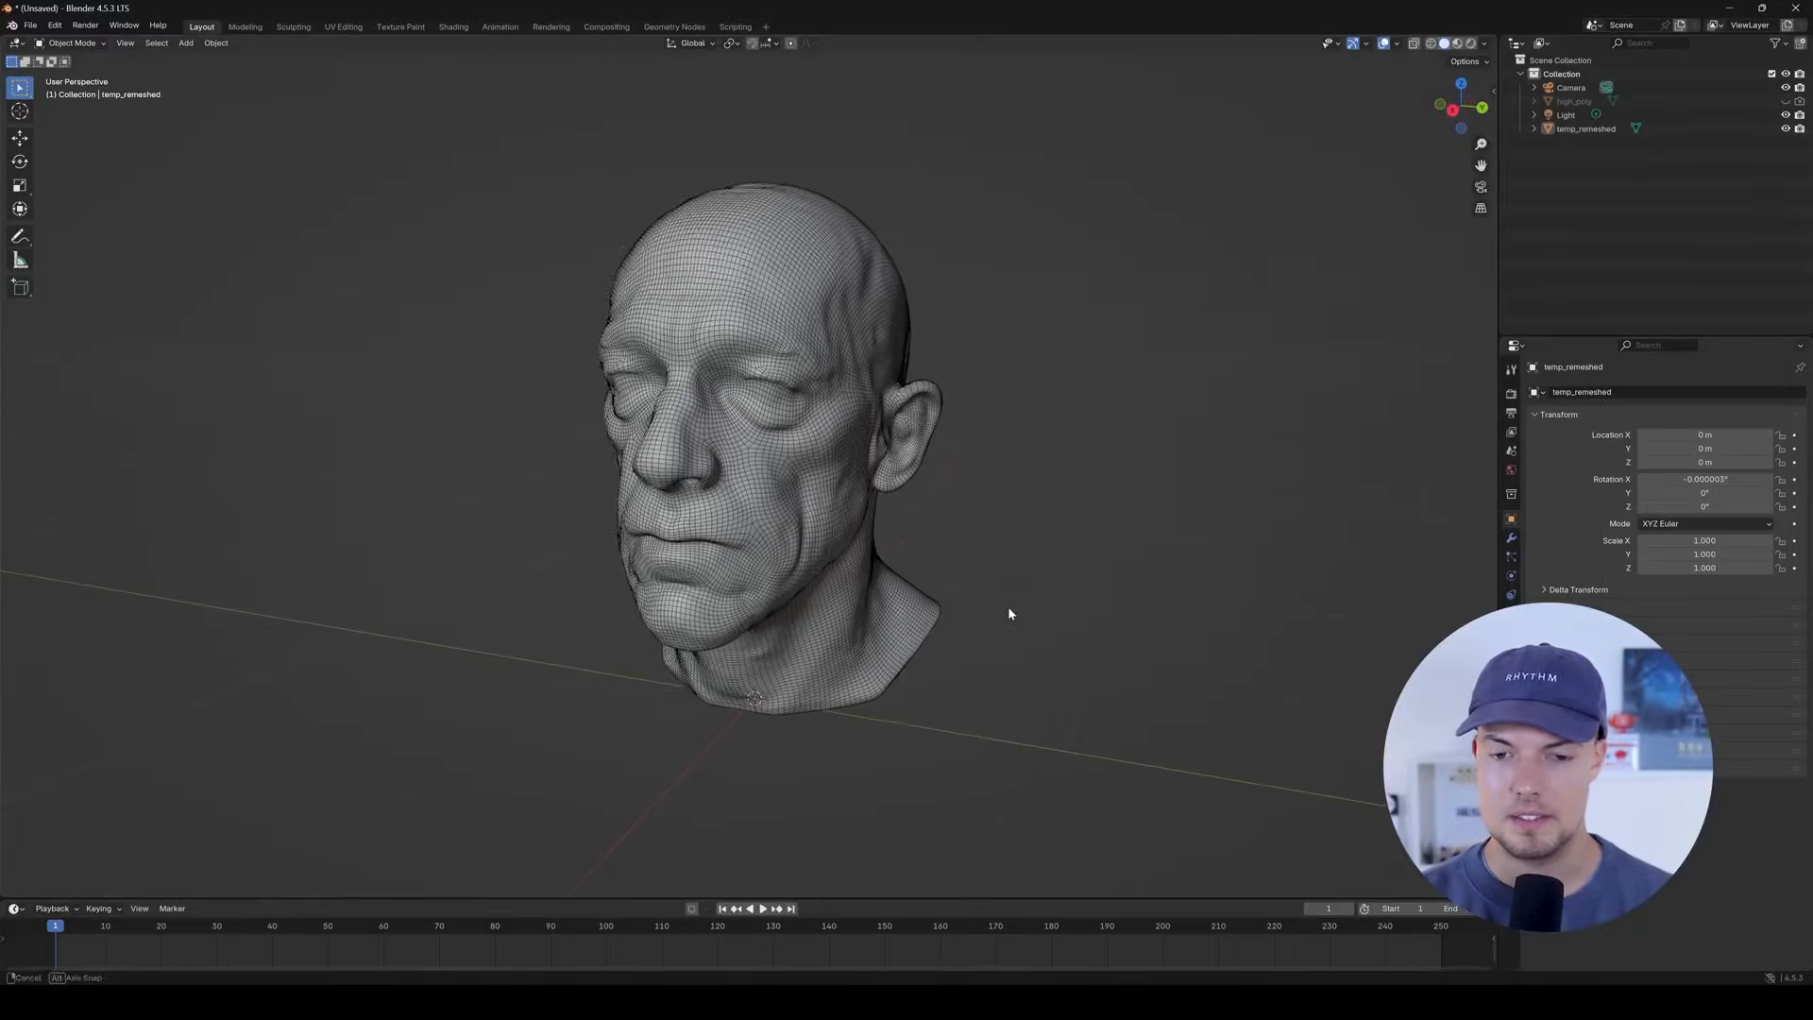
# Switch back to Blender, select the remeshed head and show where add-ons are installed from disk in the Preferences.
pyautogui.click(830, 519)
pyautogui.moveTo(829, 520); pyautogui.dragTo(1052, 598, button='middle')
pyautogui.scroll(2, 892, 505)
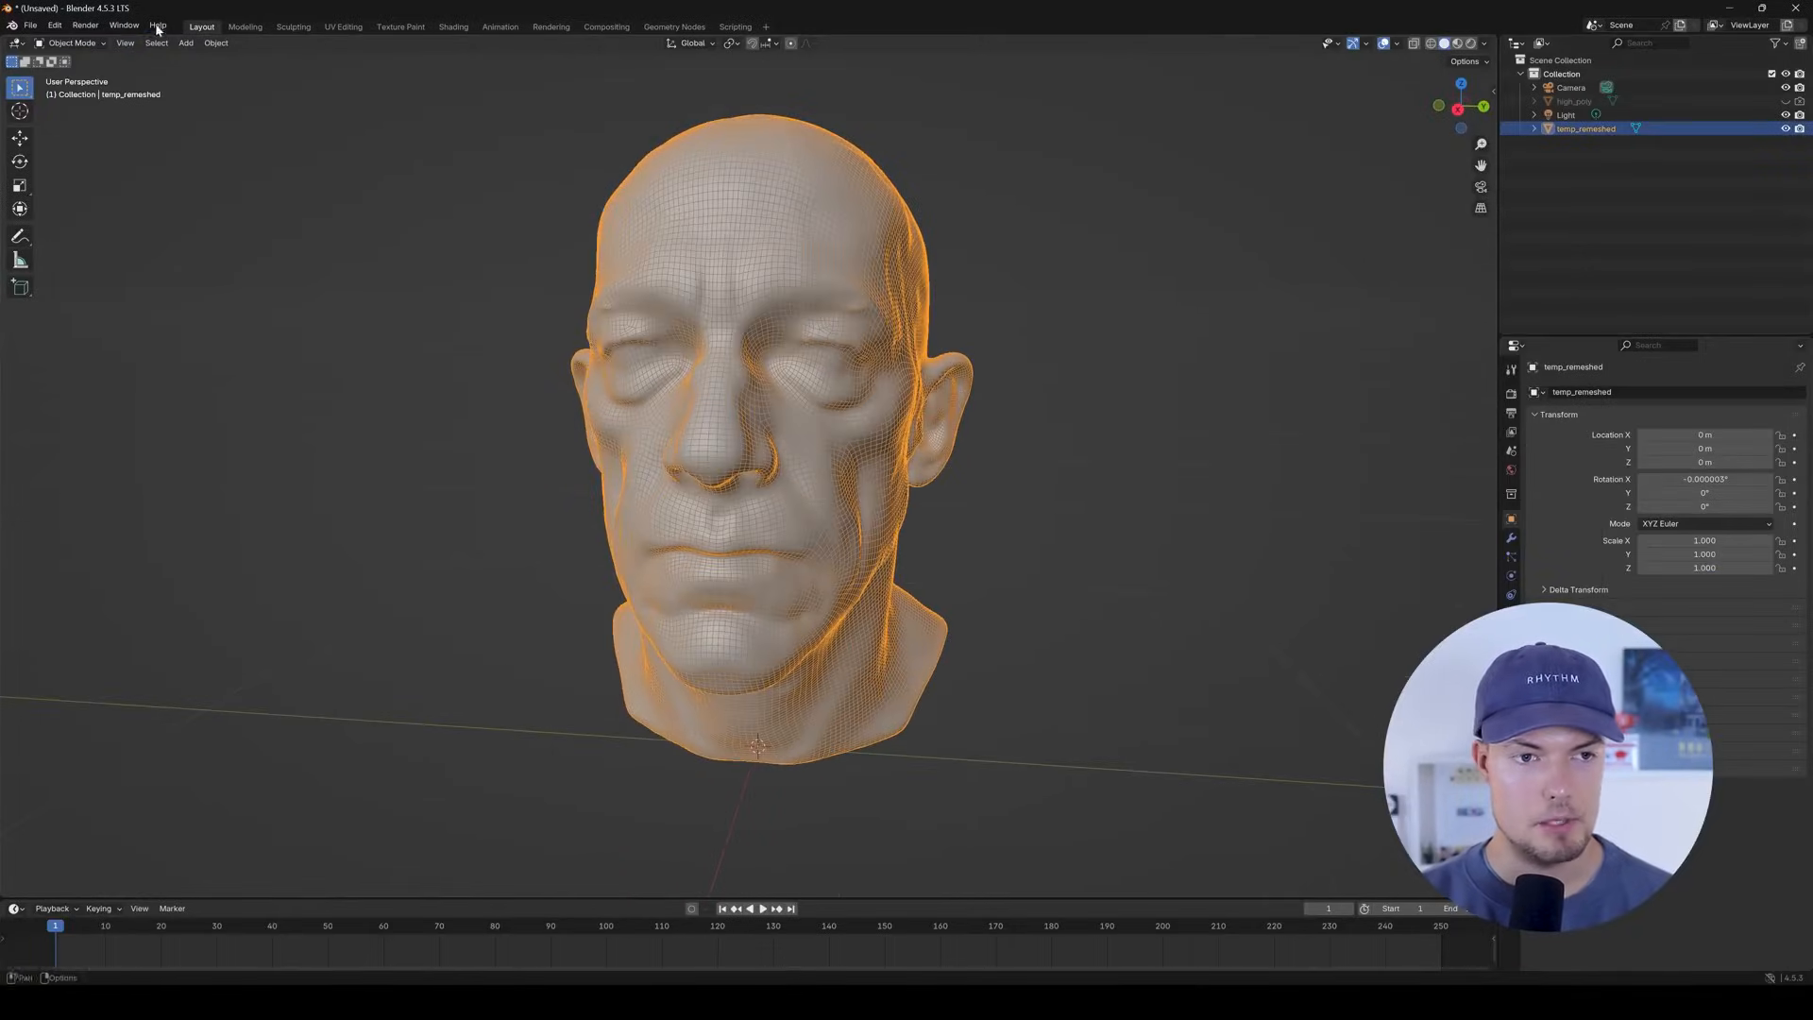
pyautogui.click(55, 25)
pyautogui.click(85, 202)
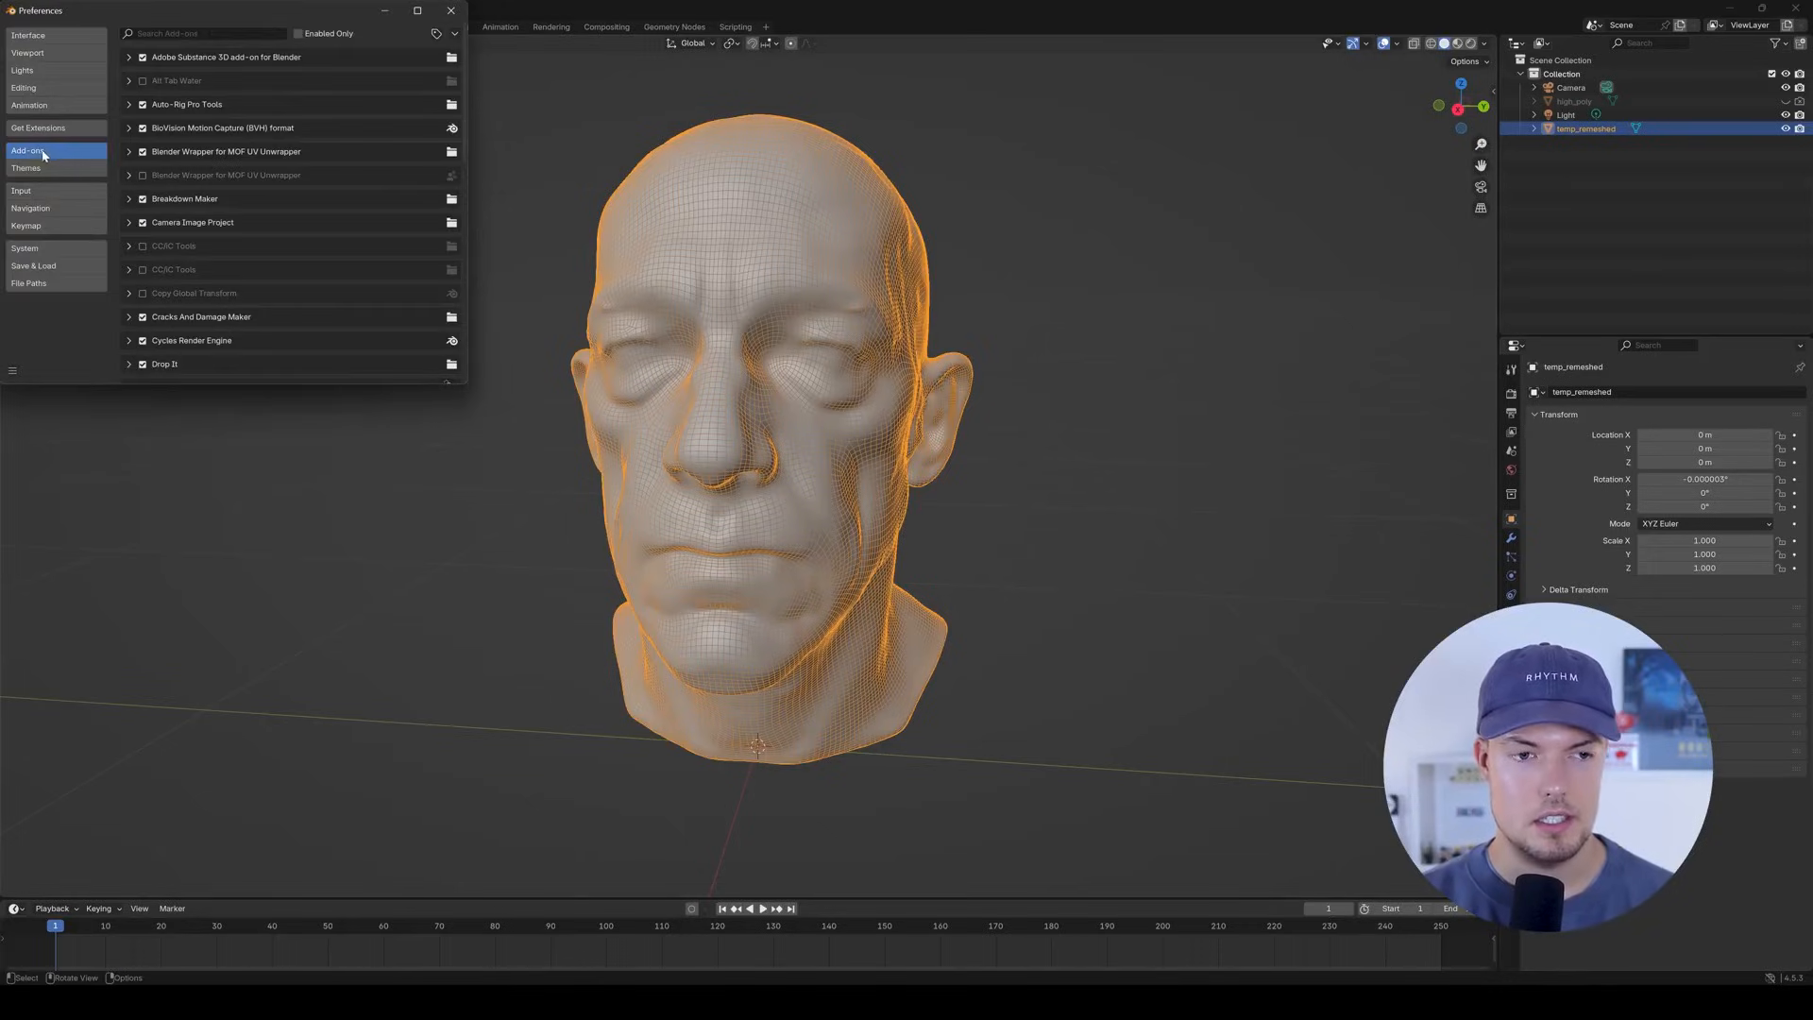
pyautogui.click(457, 36)
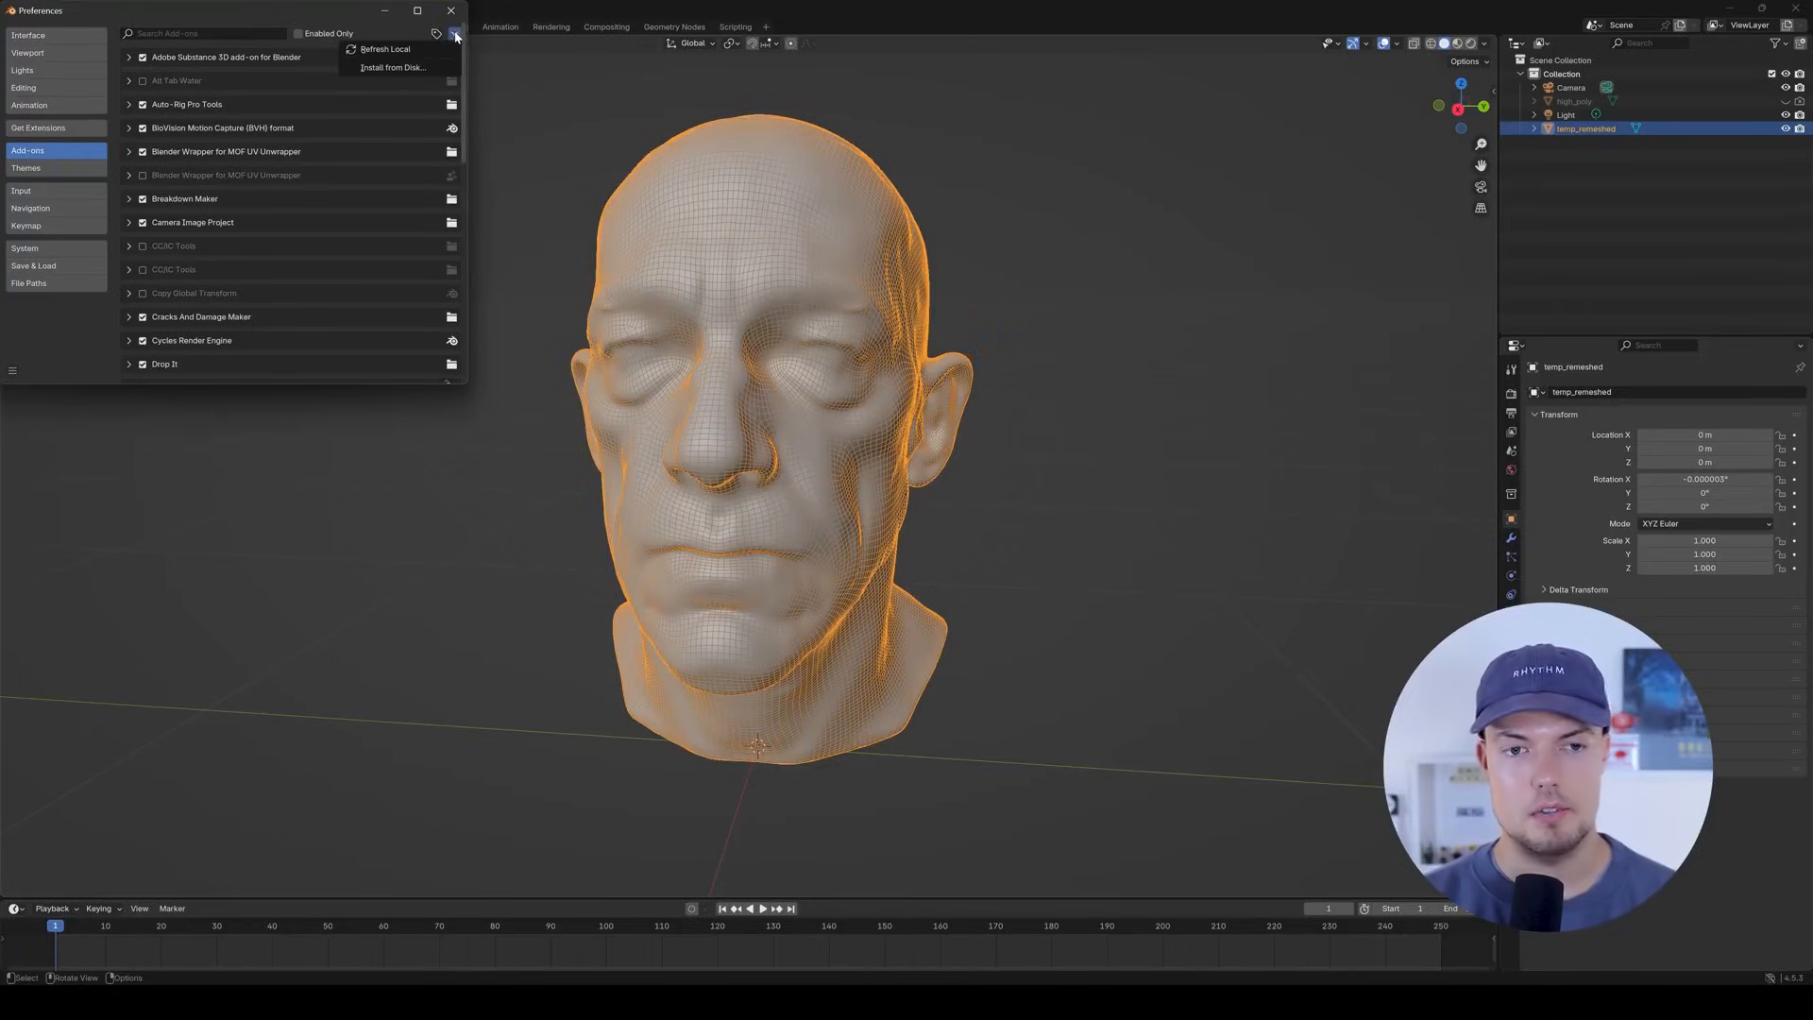
pyautogui.click(395, 68)
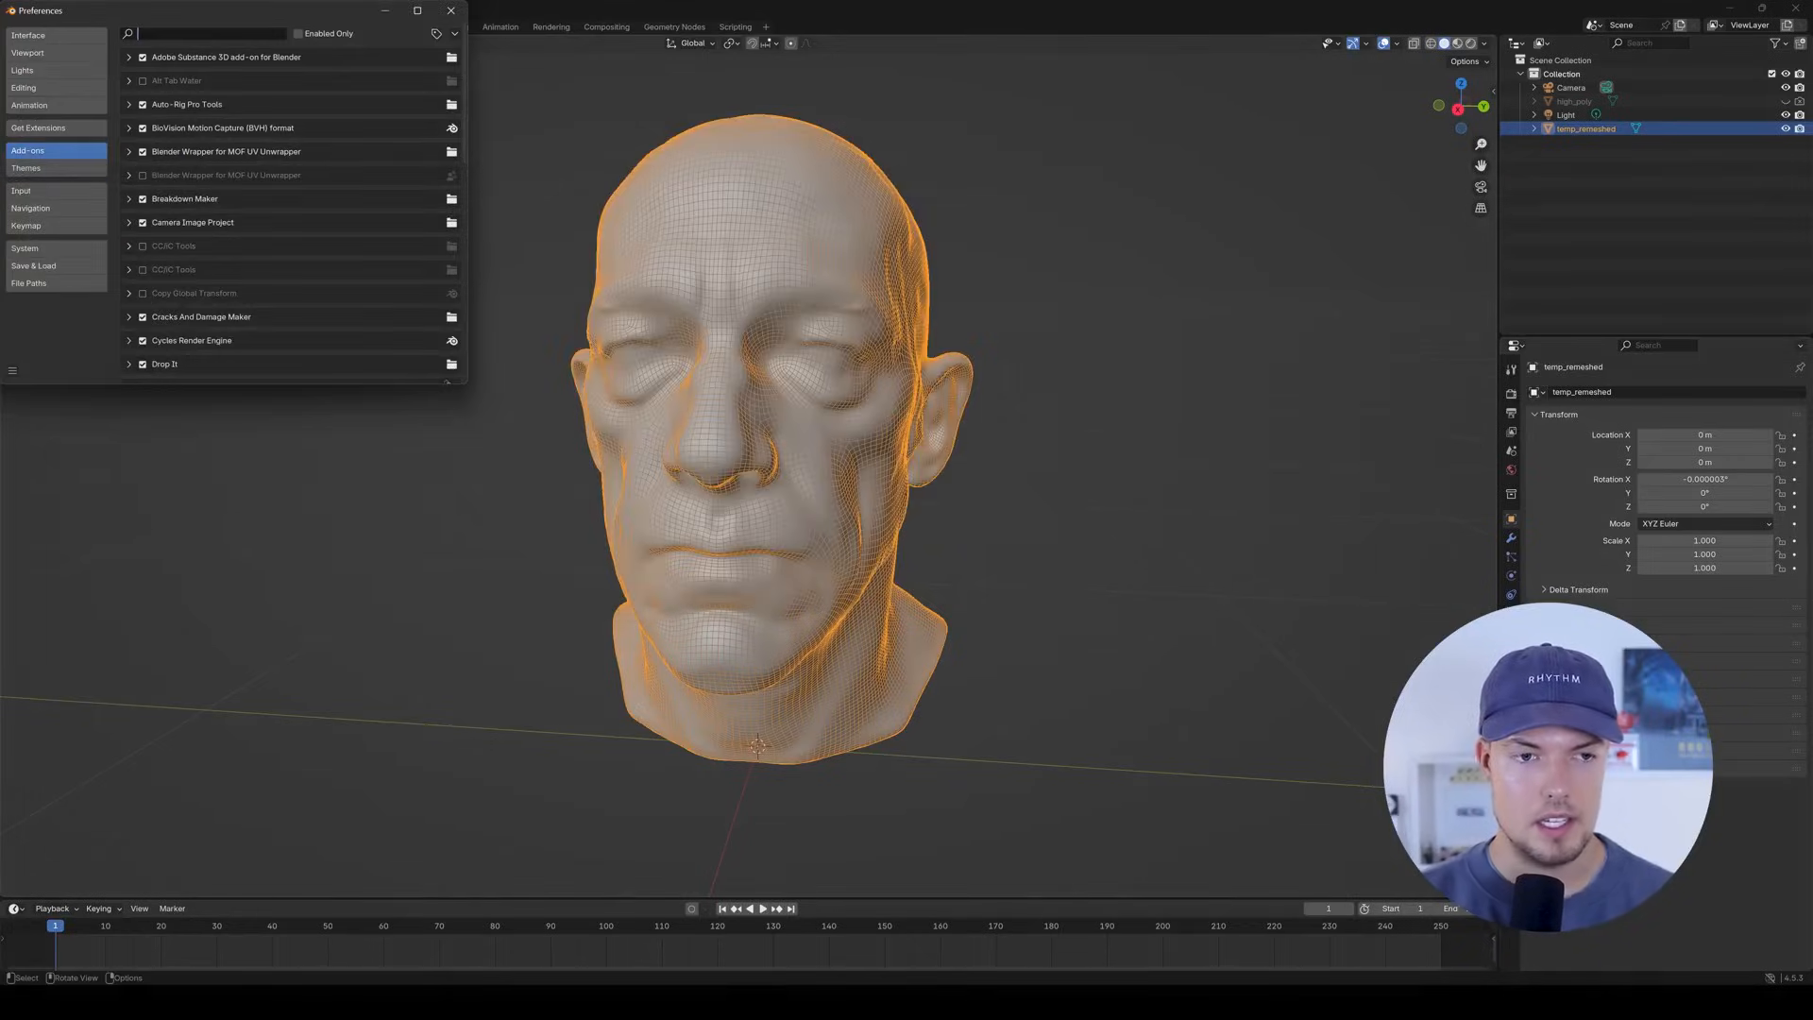
# Filter the add-ons by "okt", show the OkTopo Remesher details and close the Preferences.
pyautogui.click(138, 33)
pyautogui.write('okt')
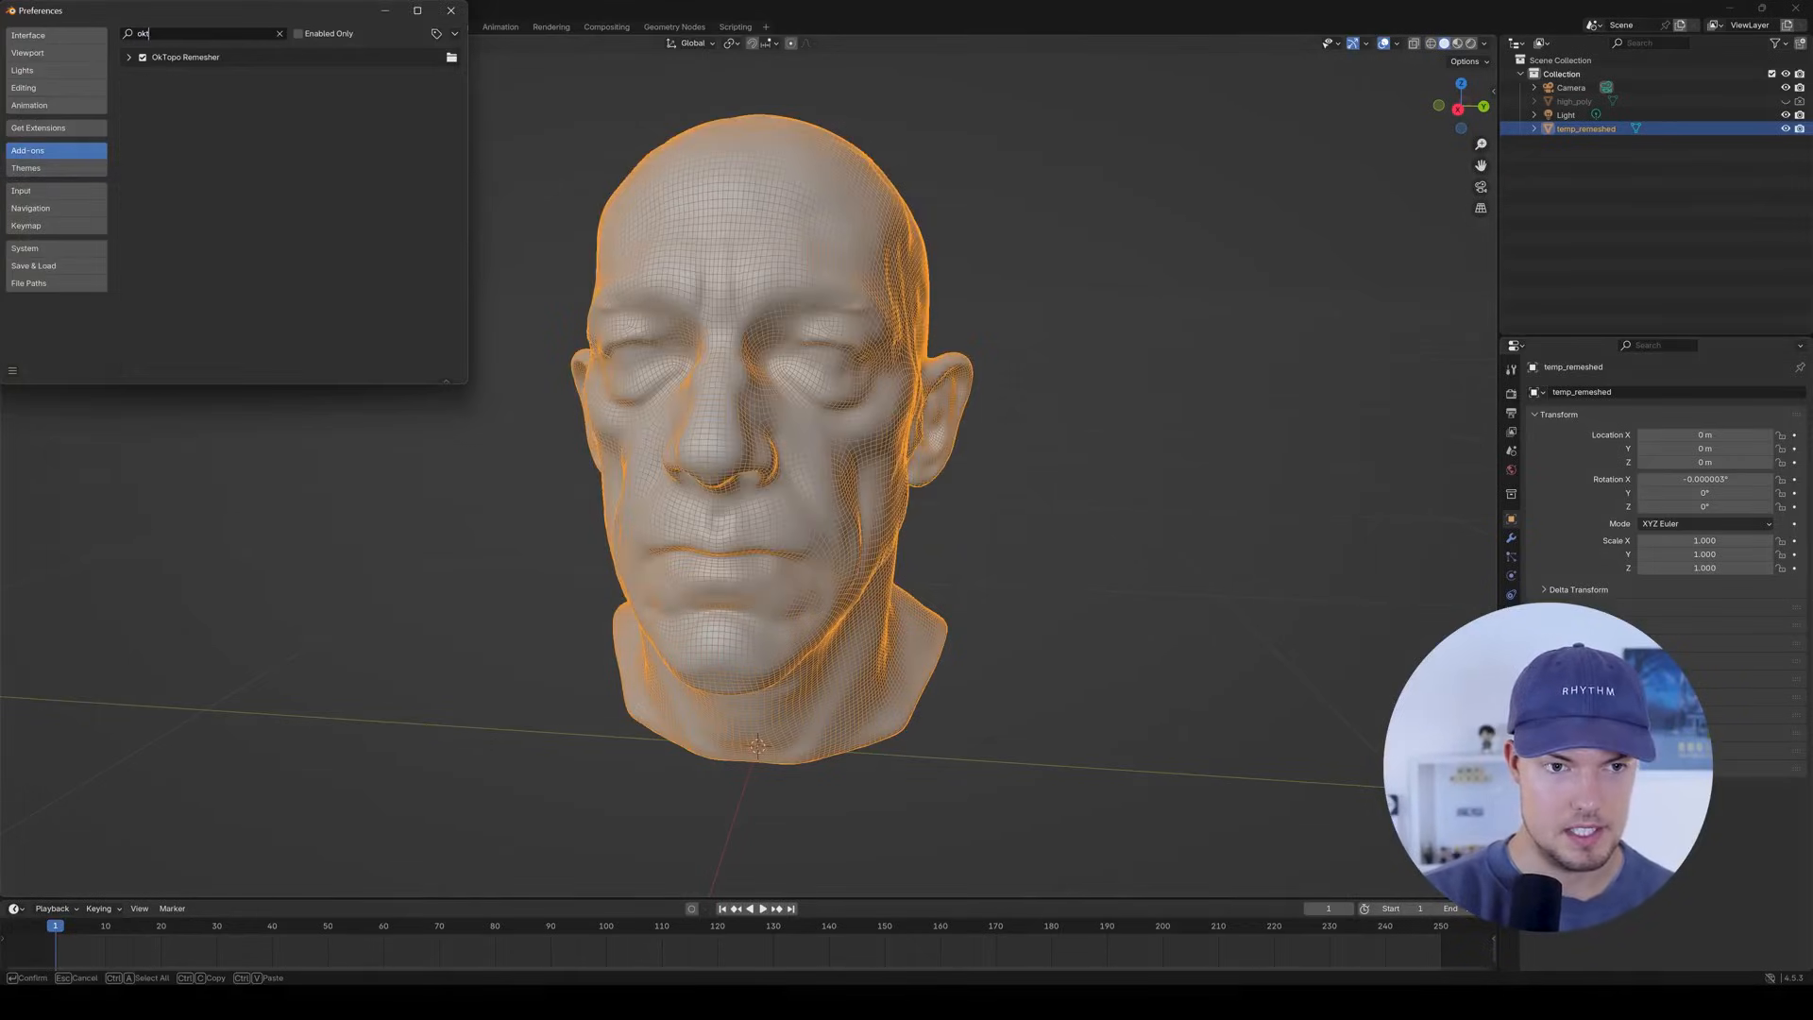
pyautogui.click(129, 57)
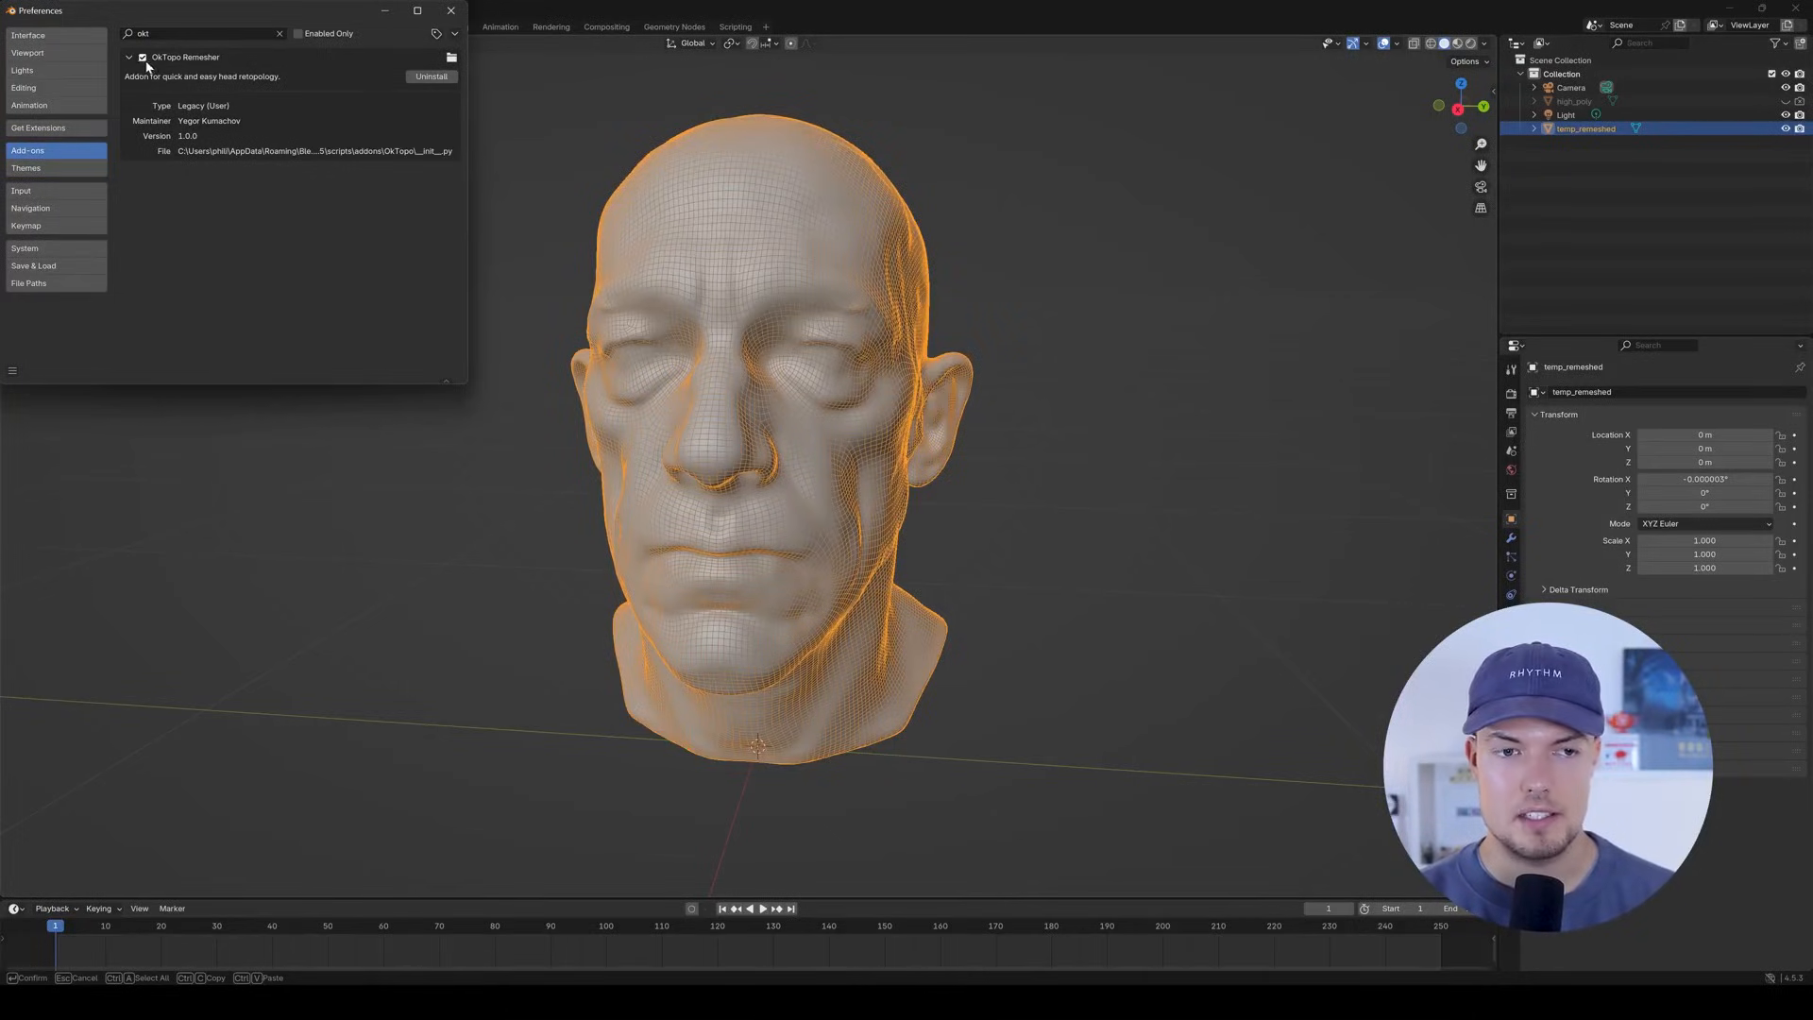
pyautogui.moveTo(268, 13); pyautogui.dragTo(307, 100)
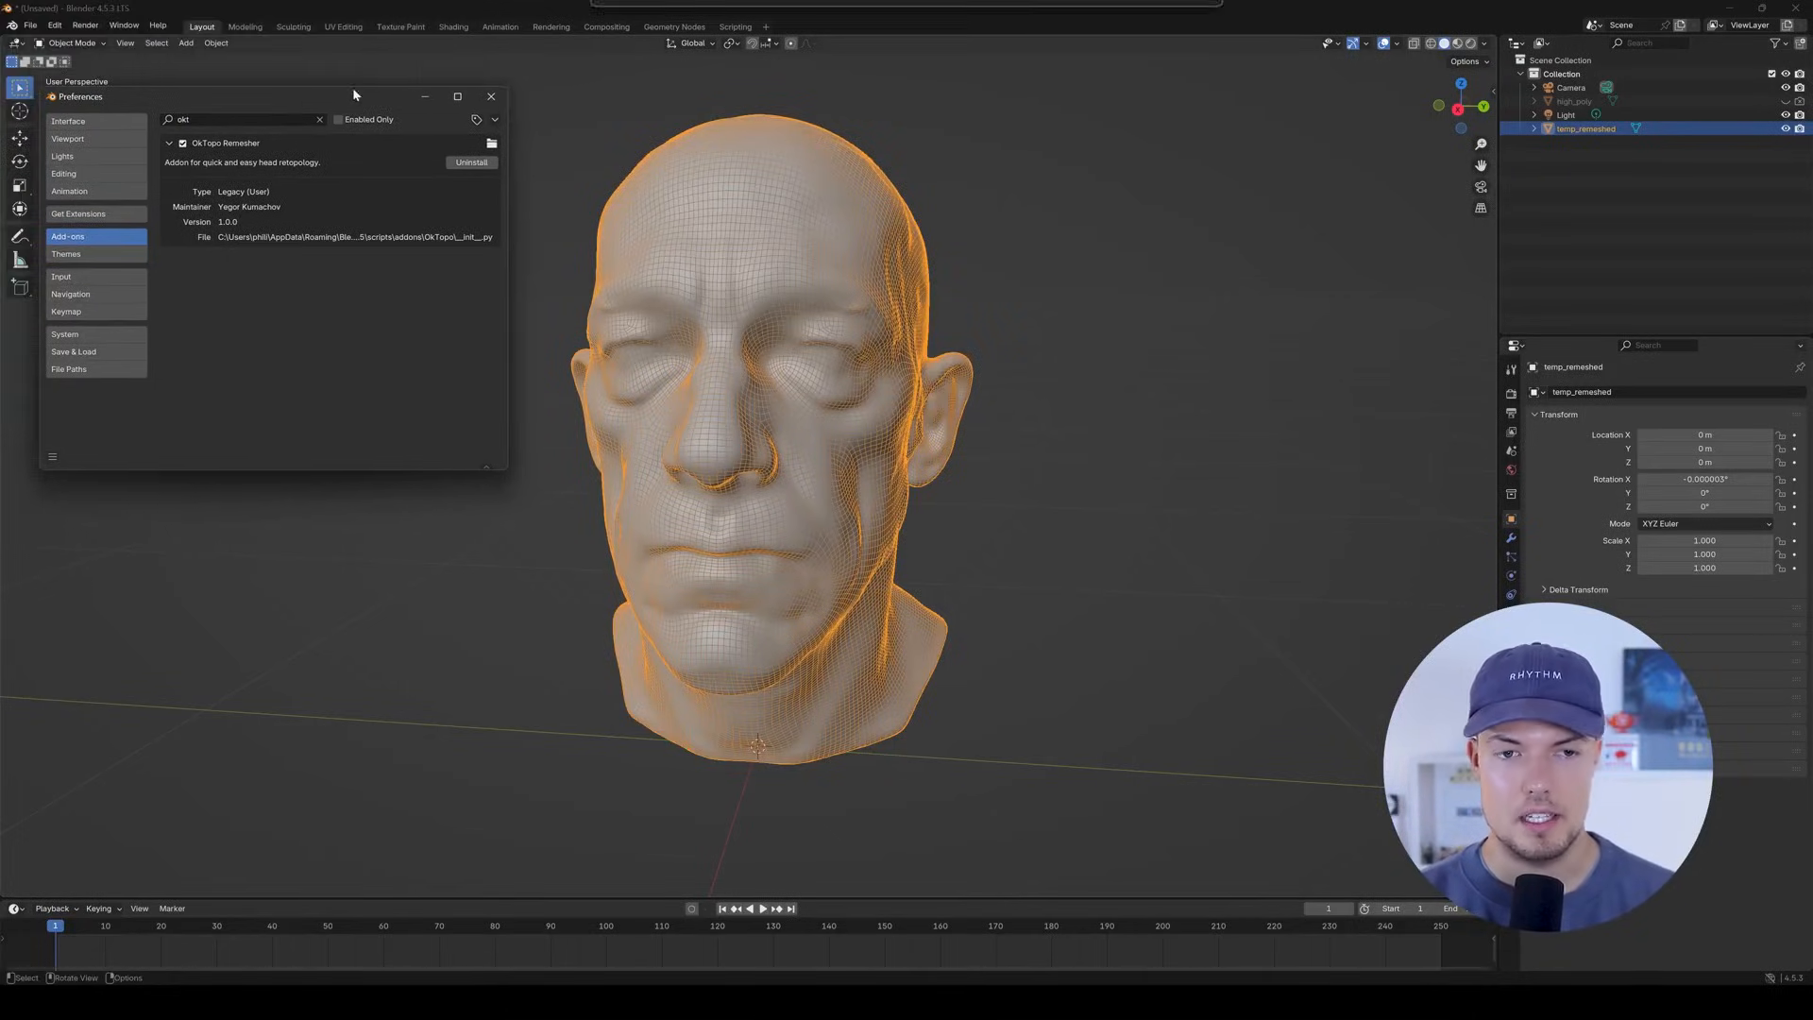
pyautogui.click(491, 97)
# Show the OkTopo Remesher settings in the viewport, pick temp_remeshed as the target mesh and set symmetry to Y.
pyautogui.moveTo(1137, 381); pyautogui.dragTo(1113, 501, button='middle')
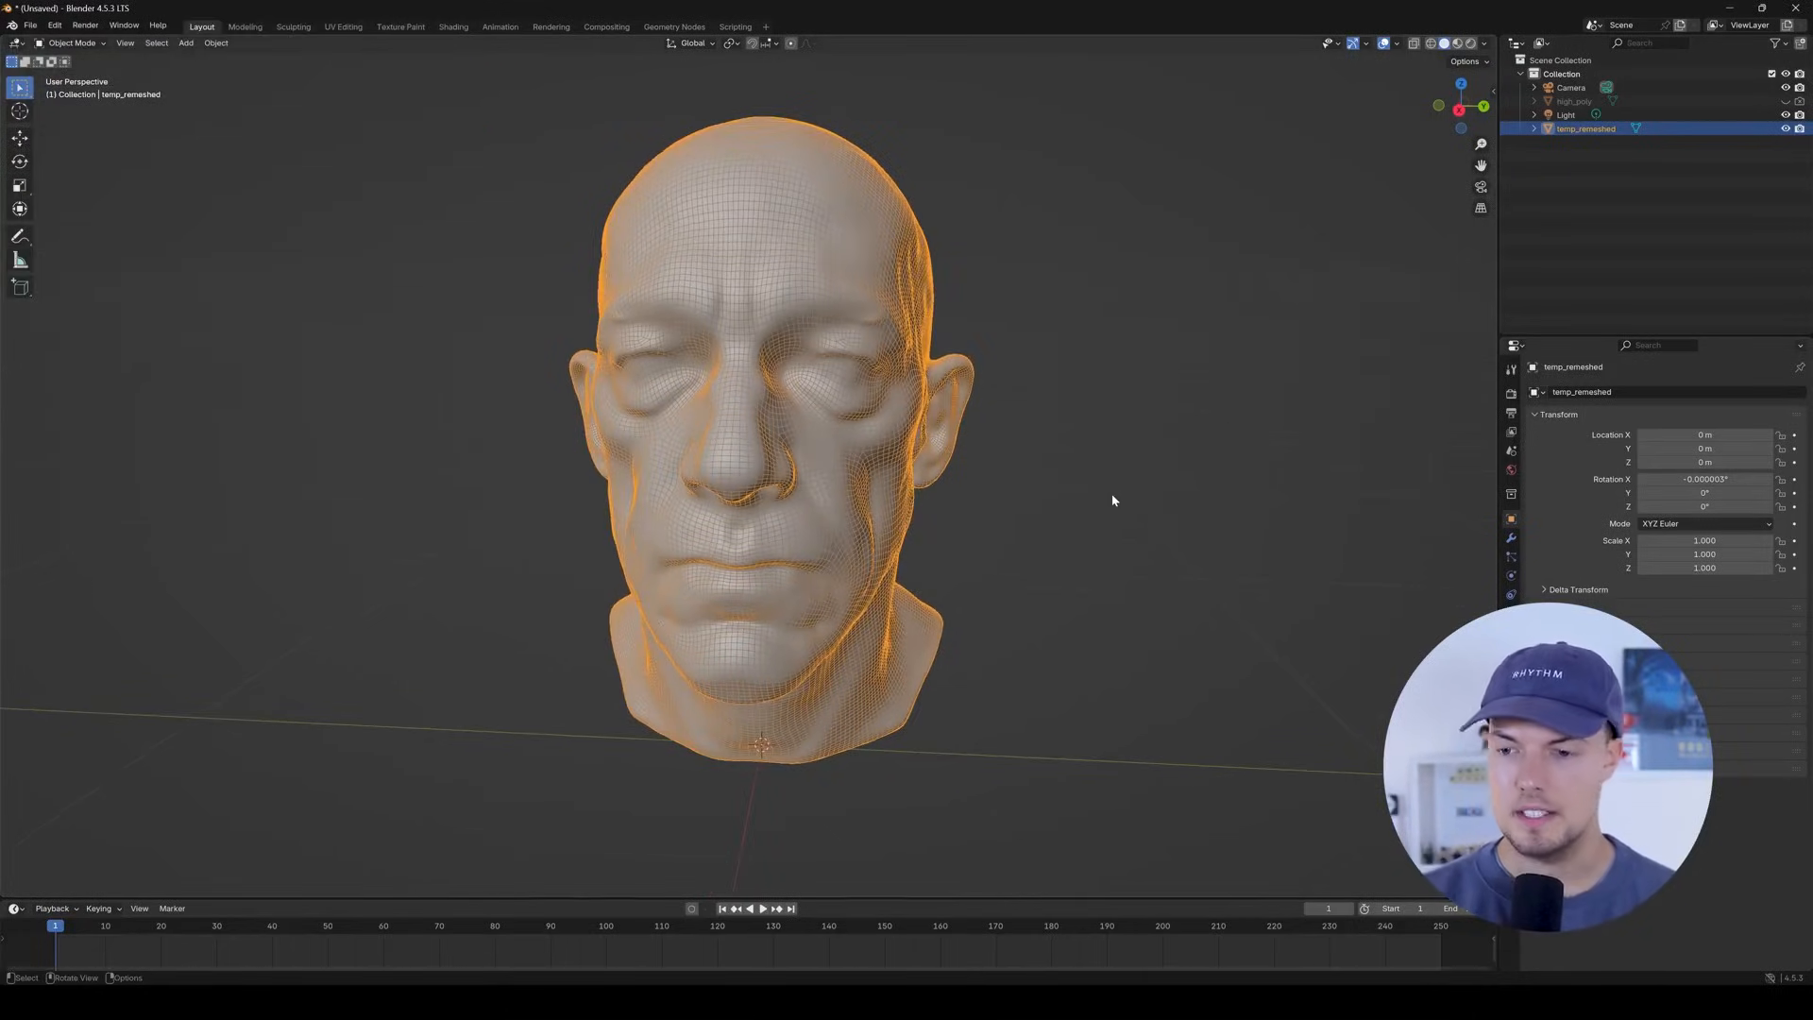
pyautogui.press('n')
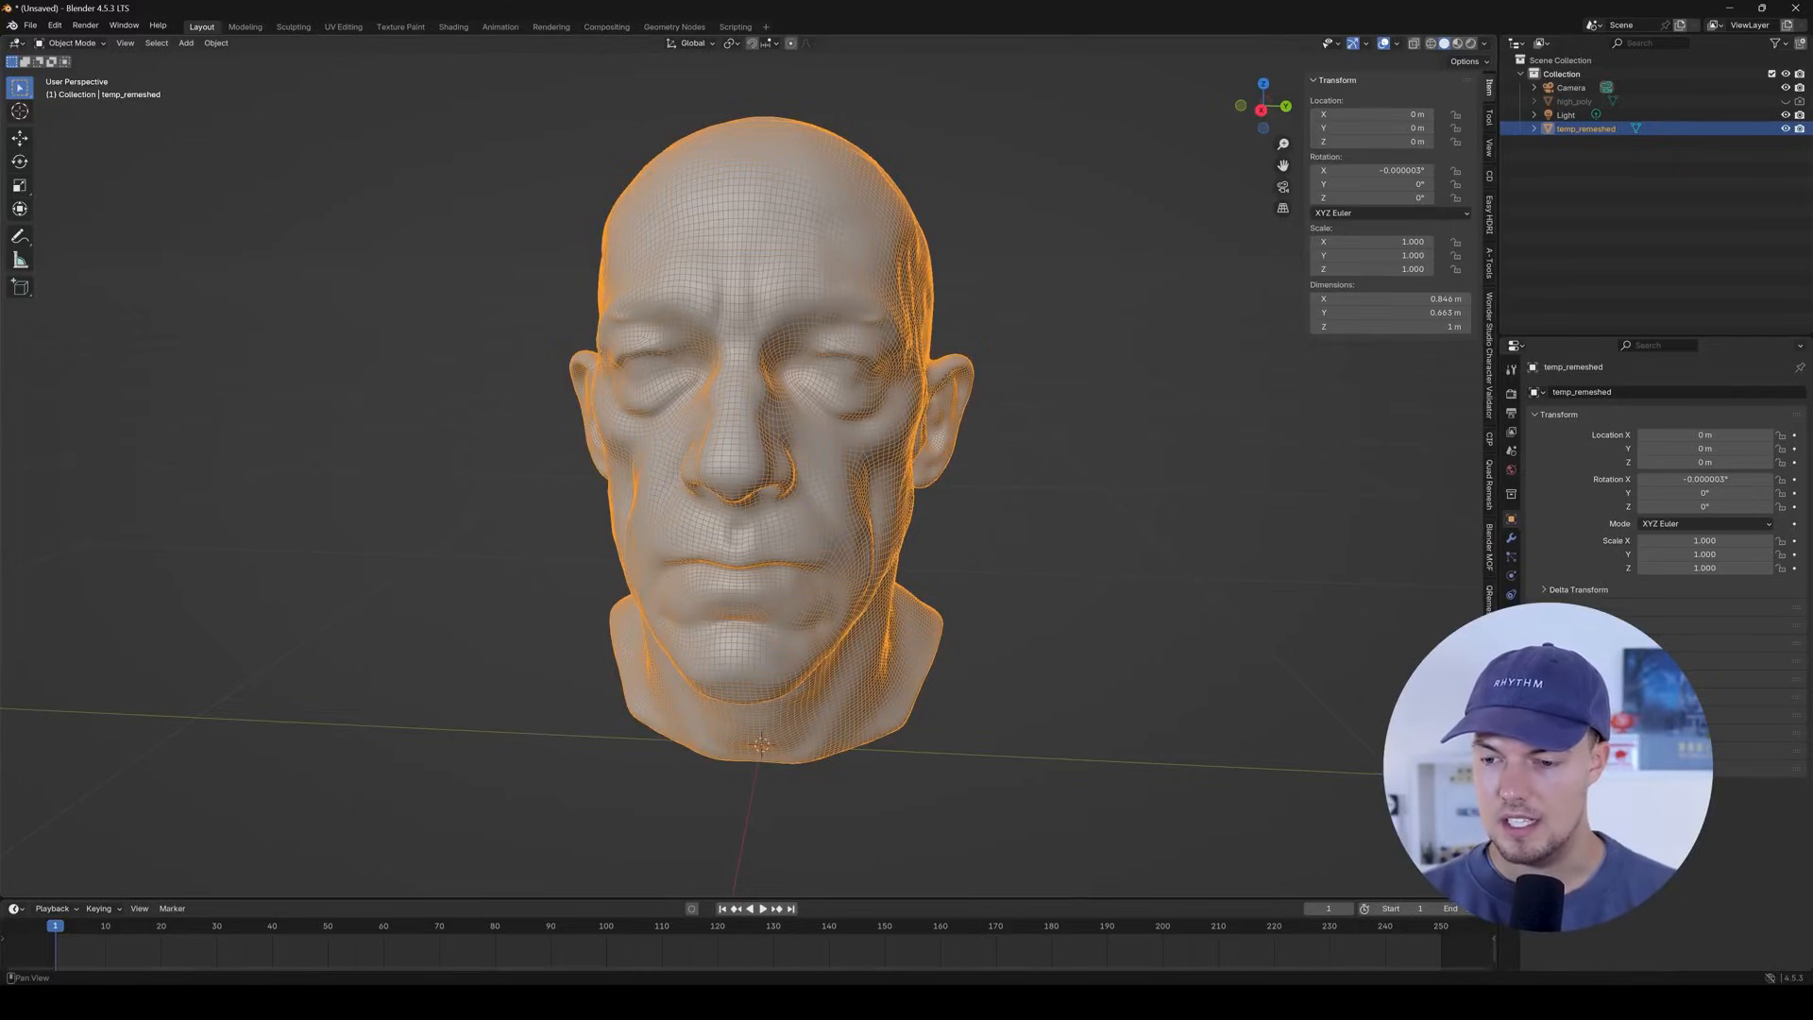
pyautogui.click(1490, 661)
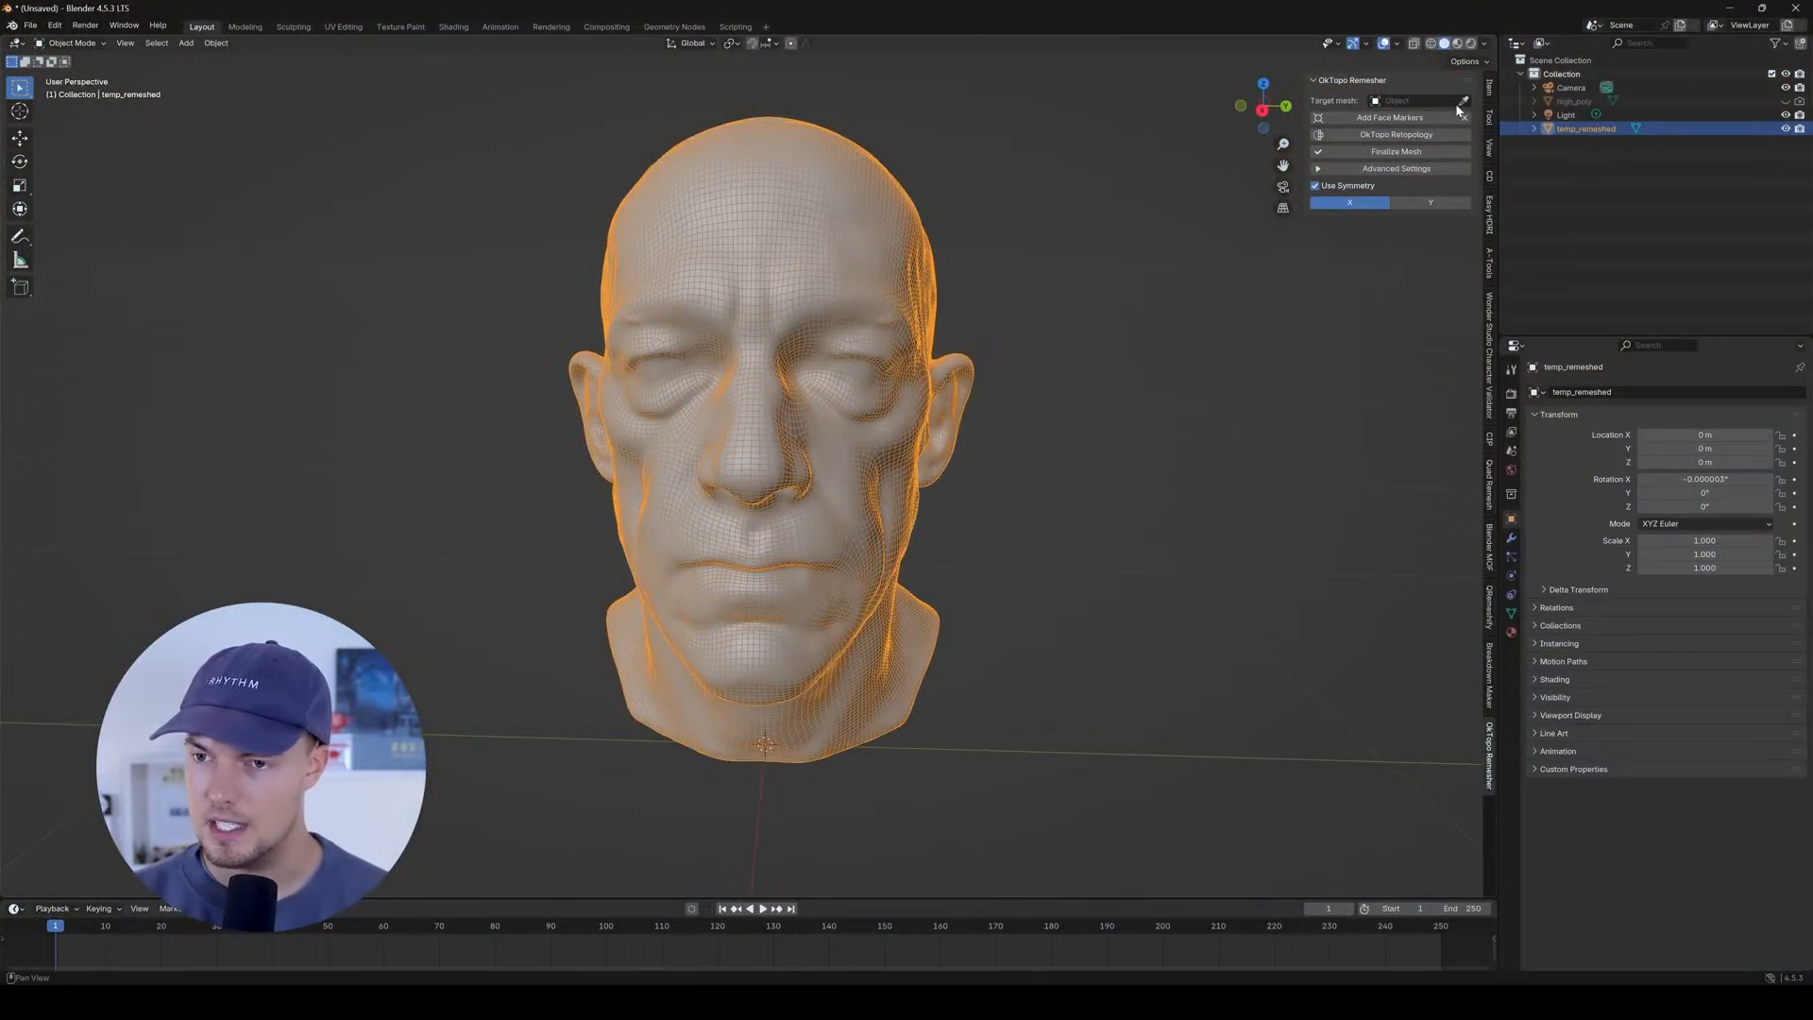
pyautogui.click(1609, 126)
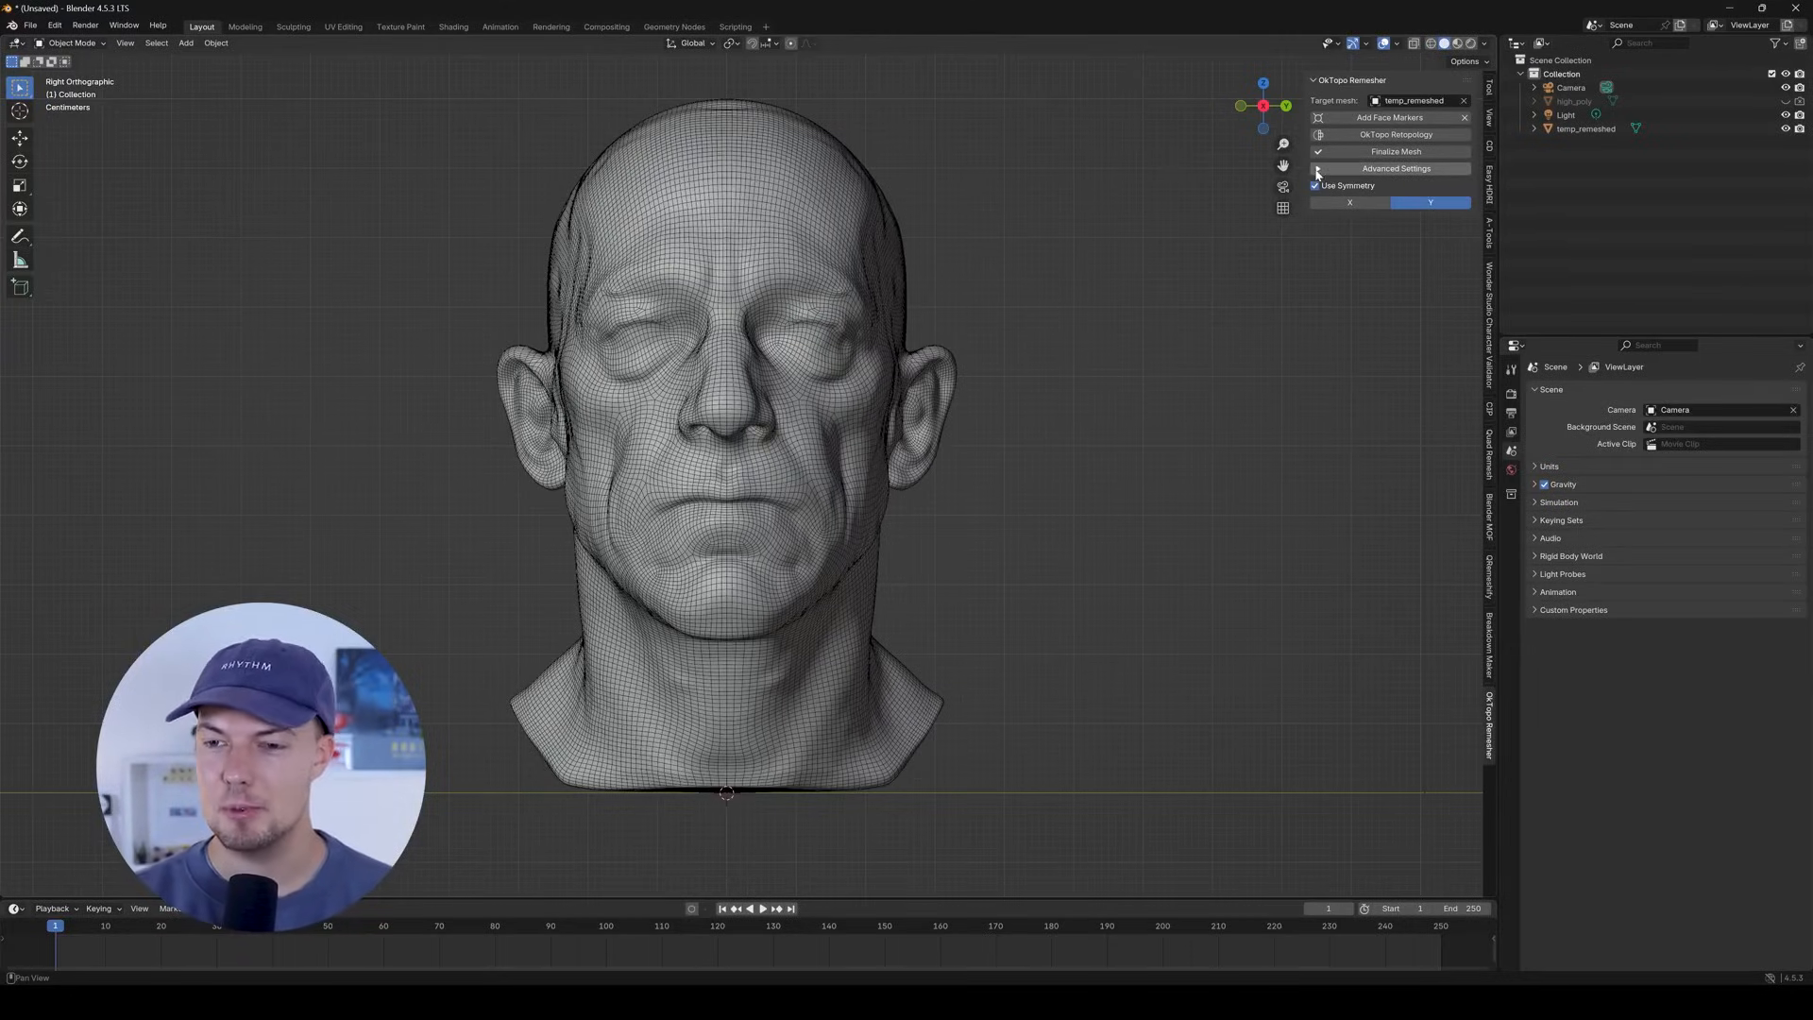
# Add face markers with symmetry on the nose tip, the eye, the mouth corner and the ear in the front view.
pyautogui.click(1387, 119)
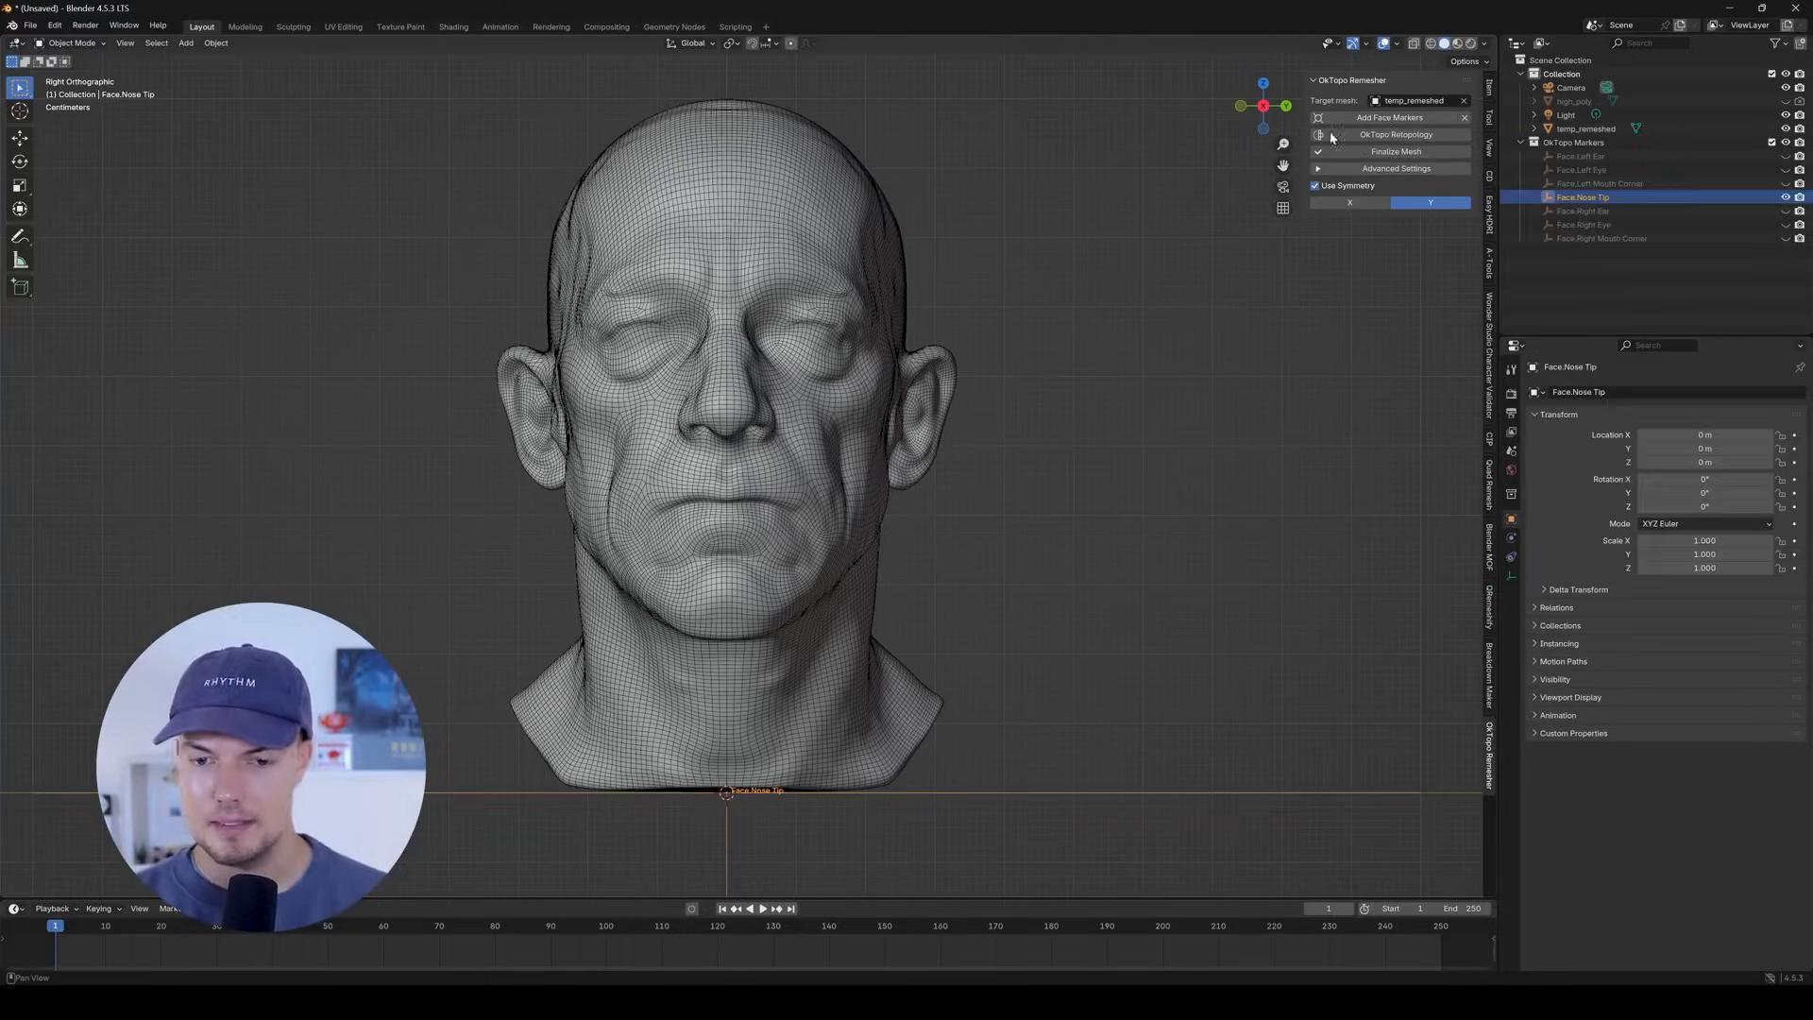
pyautogui.click(729, 409)
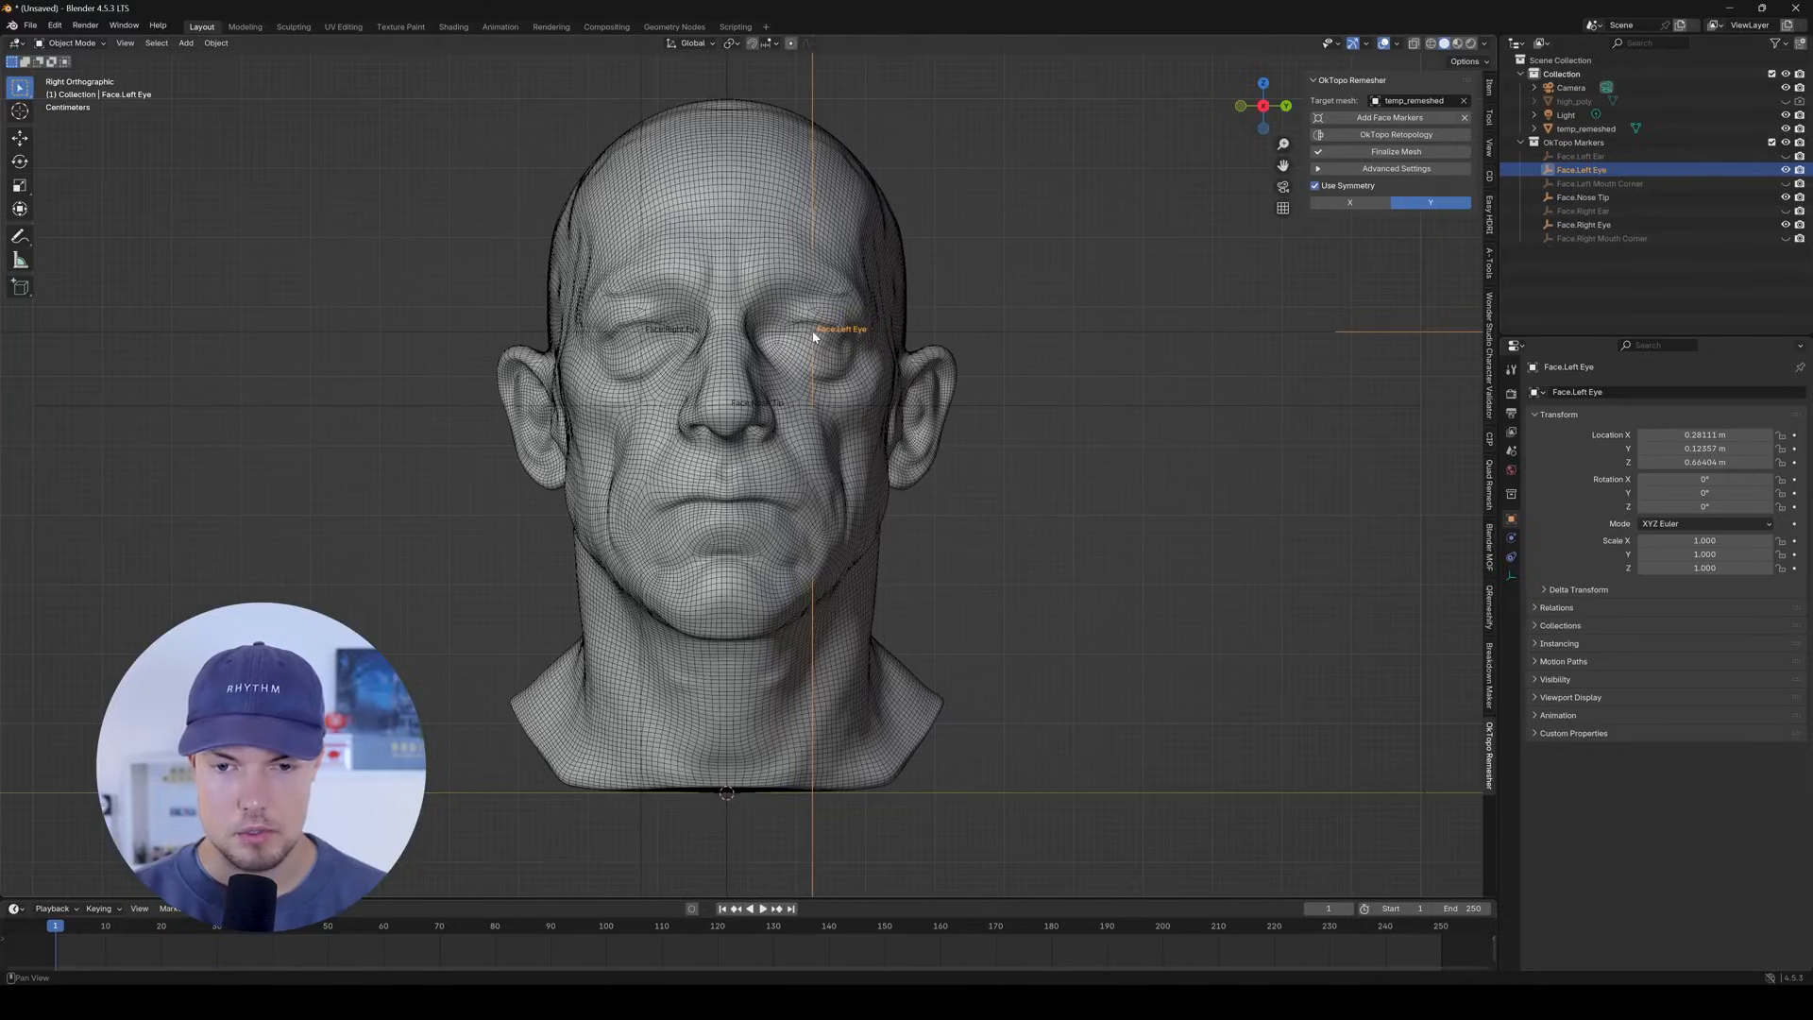
pyautogui.click(813, 336)
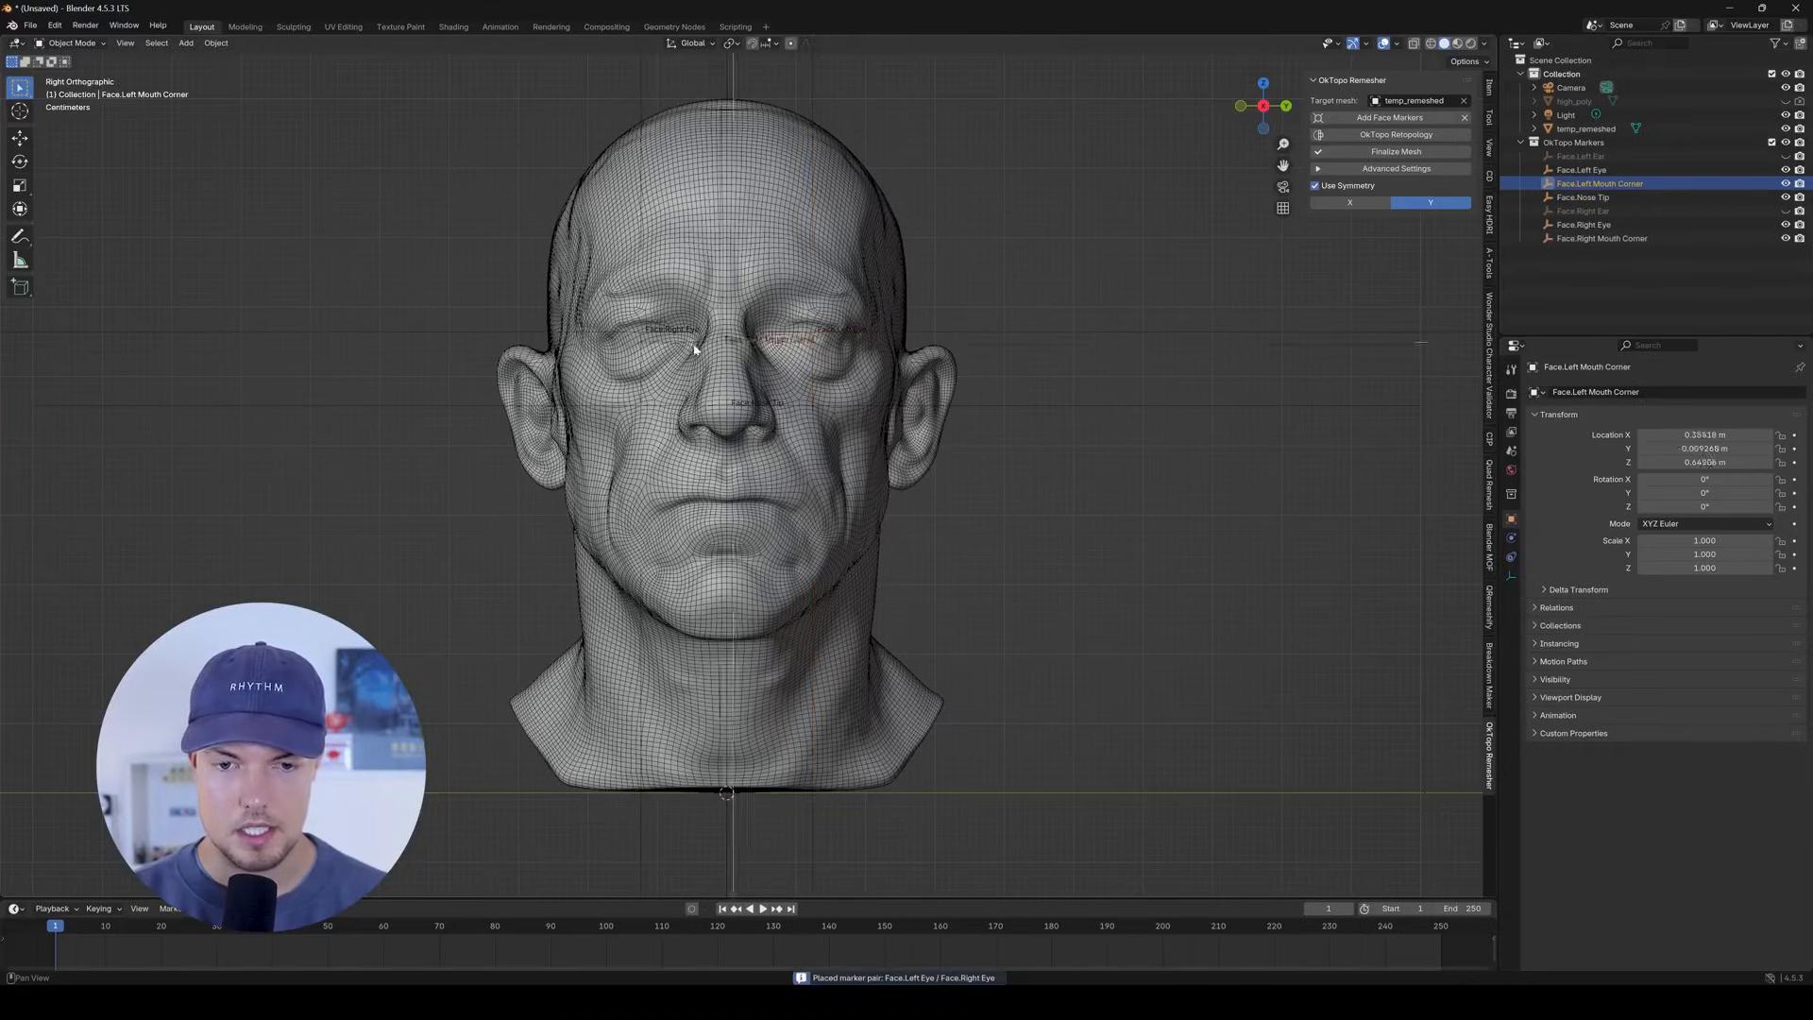
pyautogui.click(799, 513)
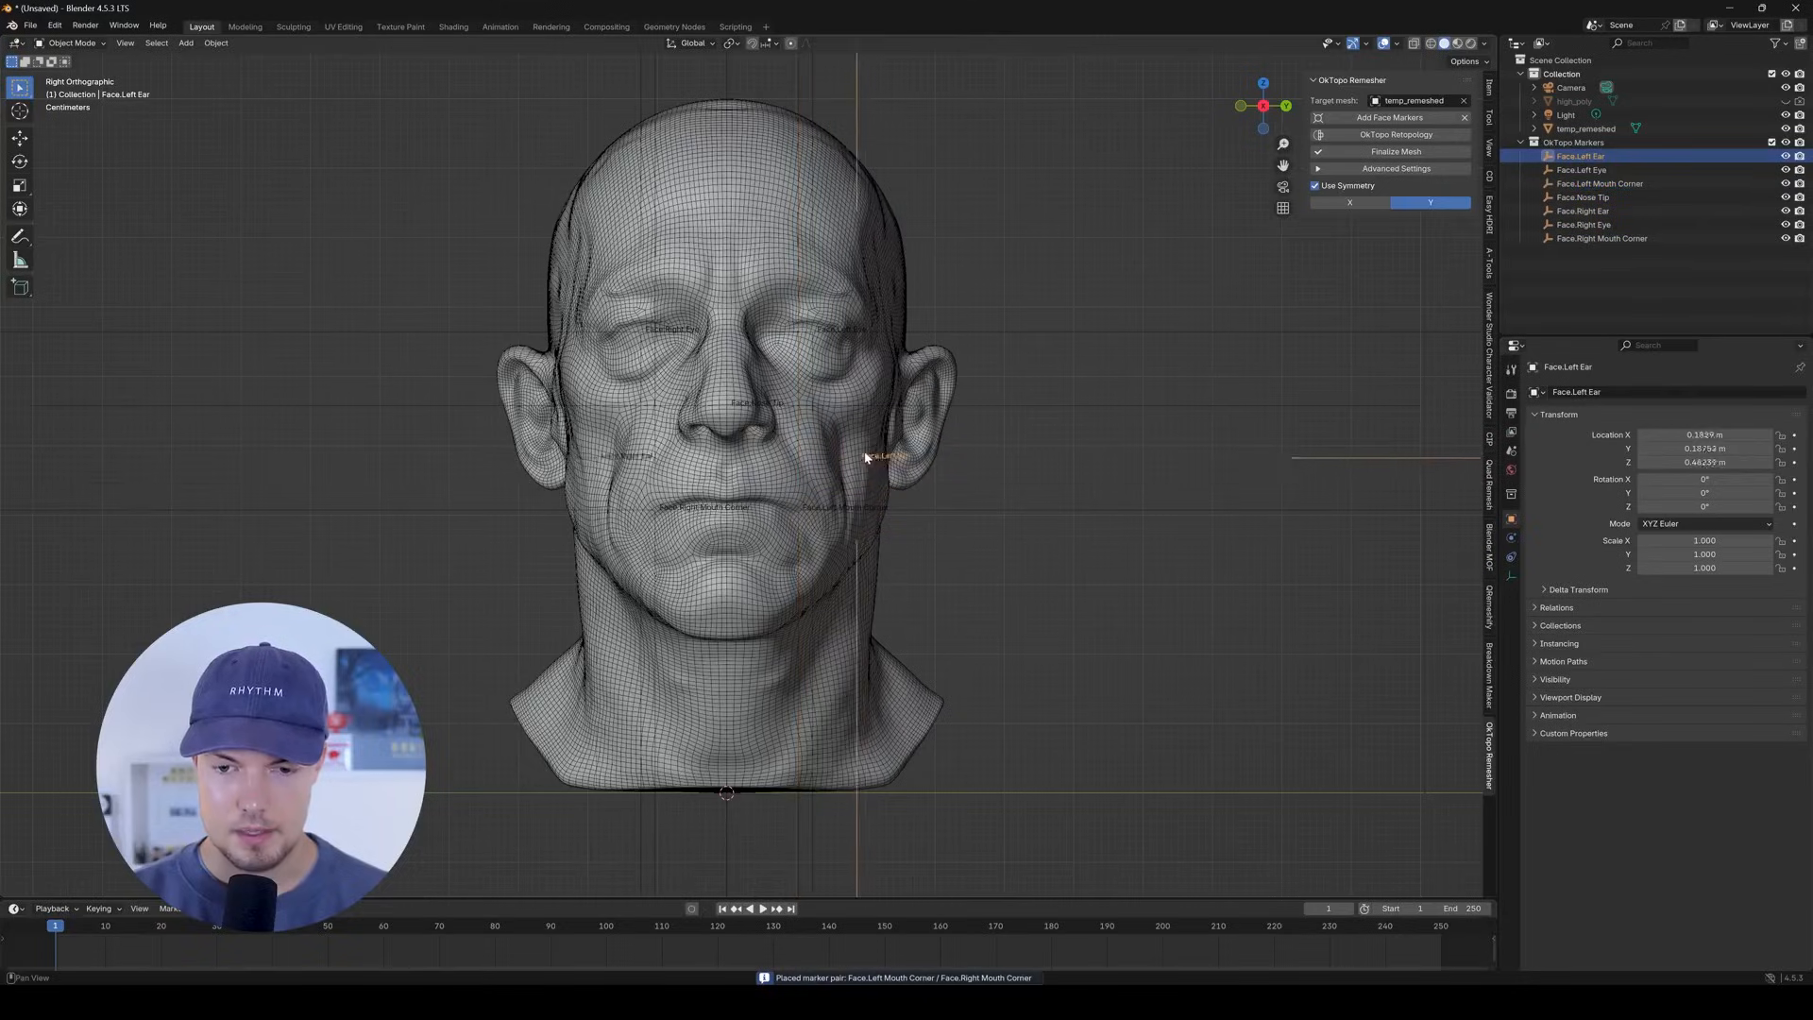
pyautogui.click(905, 416)
# Check the placed markers around the head and run OkTopo Retopology.
pyautogui.moveTo(1065, 428); pyautogui.dragTo(1140, 449, button='middle')
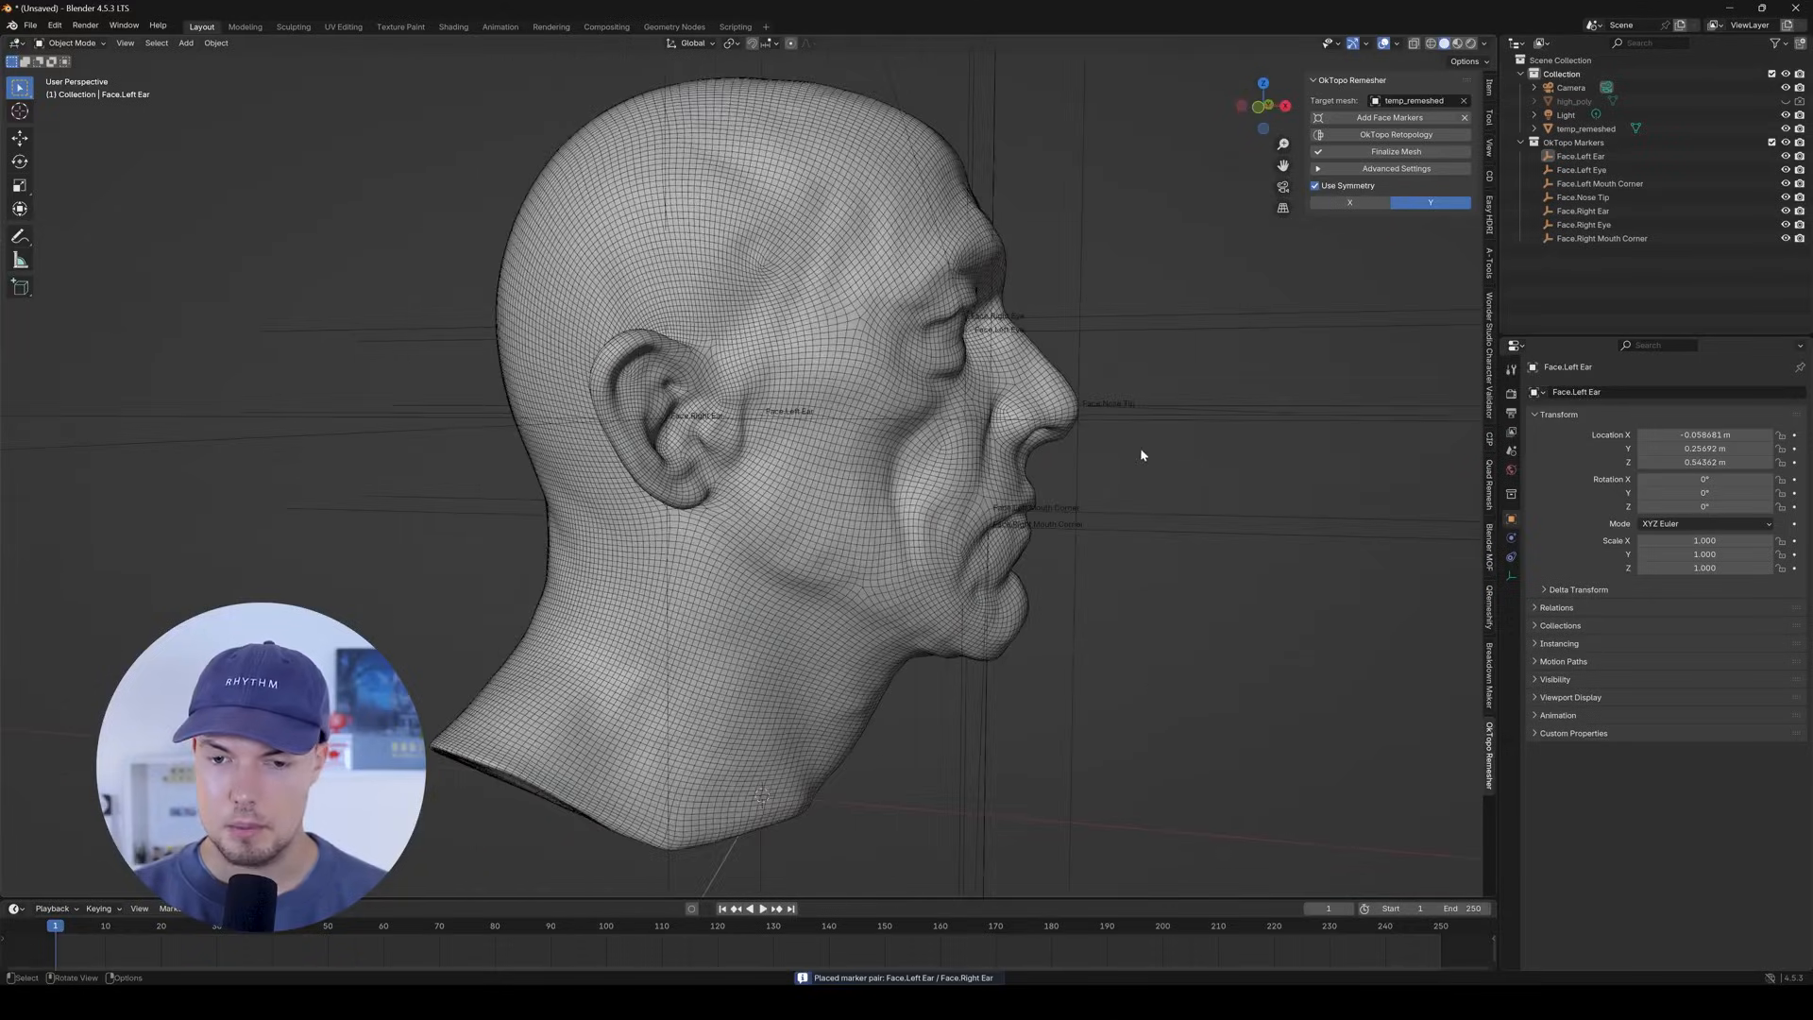
pyautogui.moveTo(760, 299); pyautogui.dragTo(741, 420, button='middle')
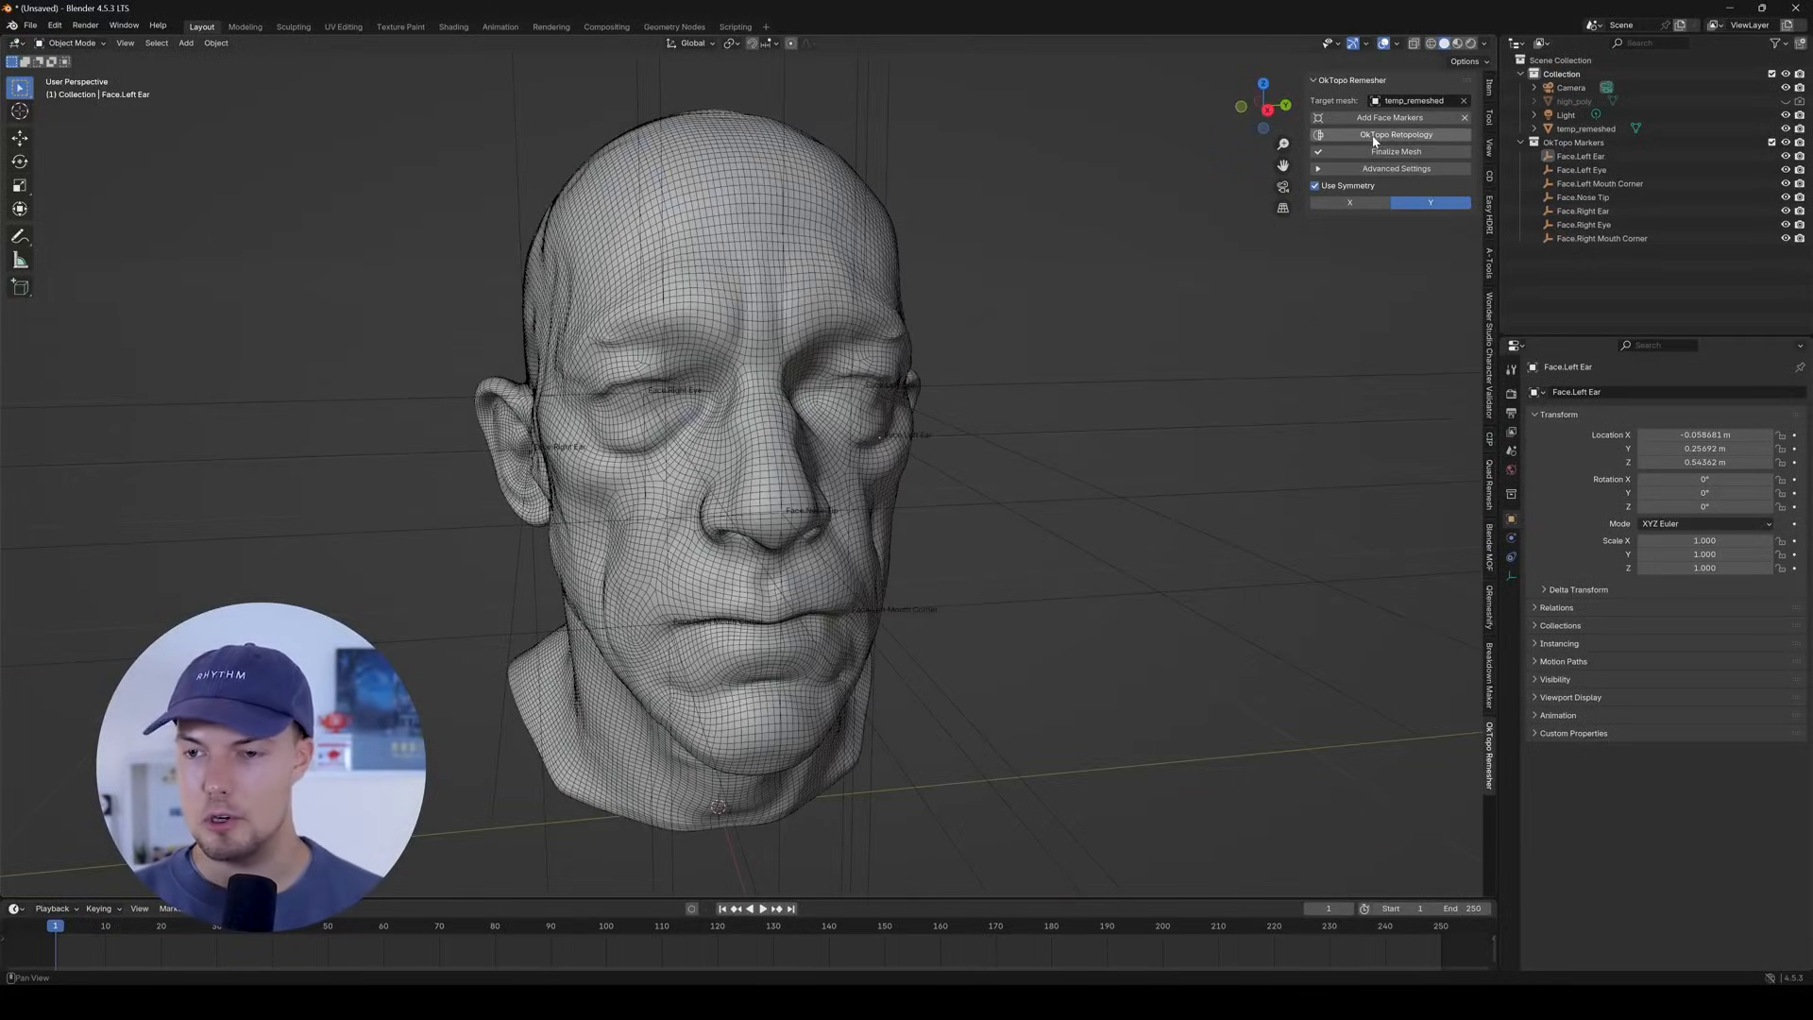
pyautogui.click(1388, 137)
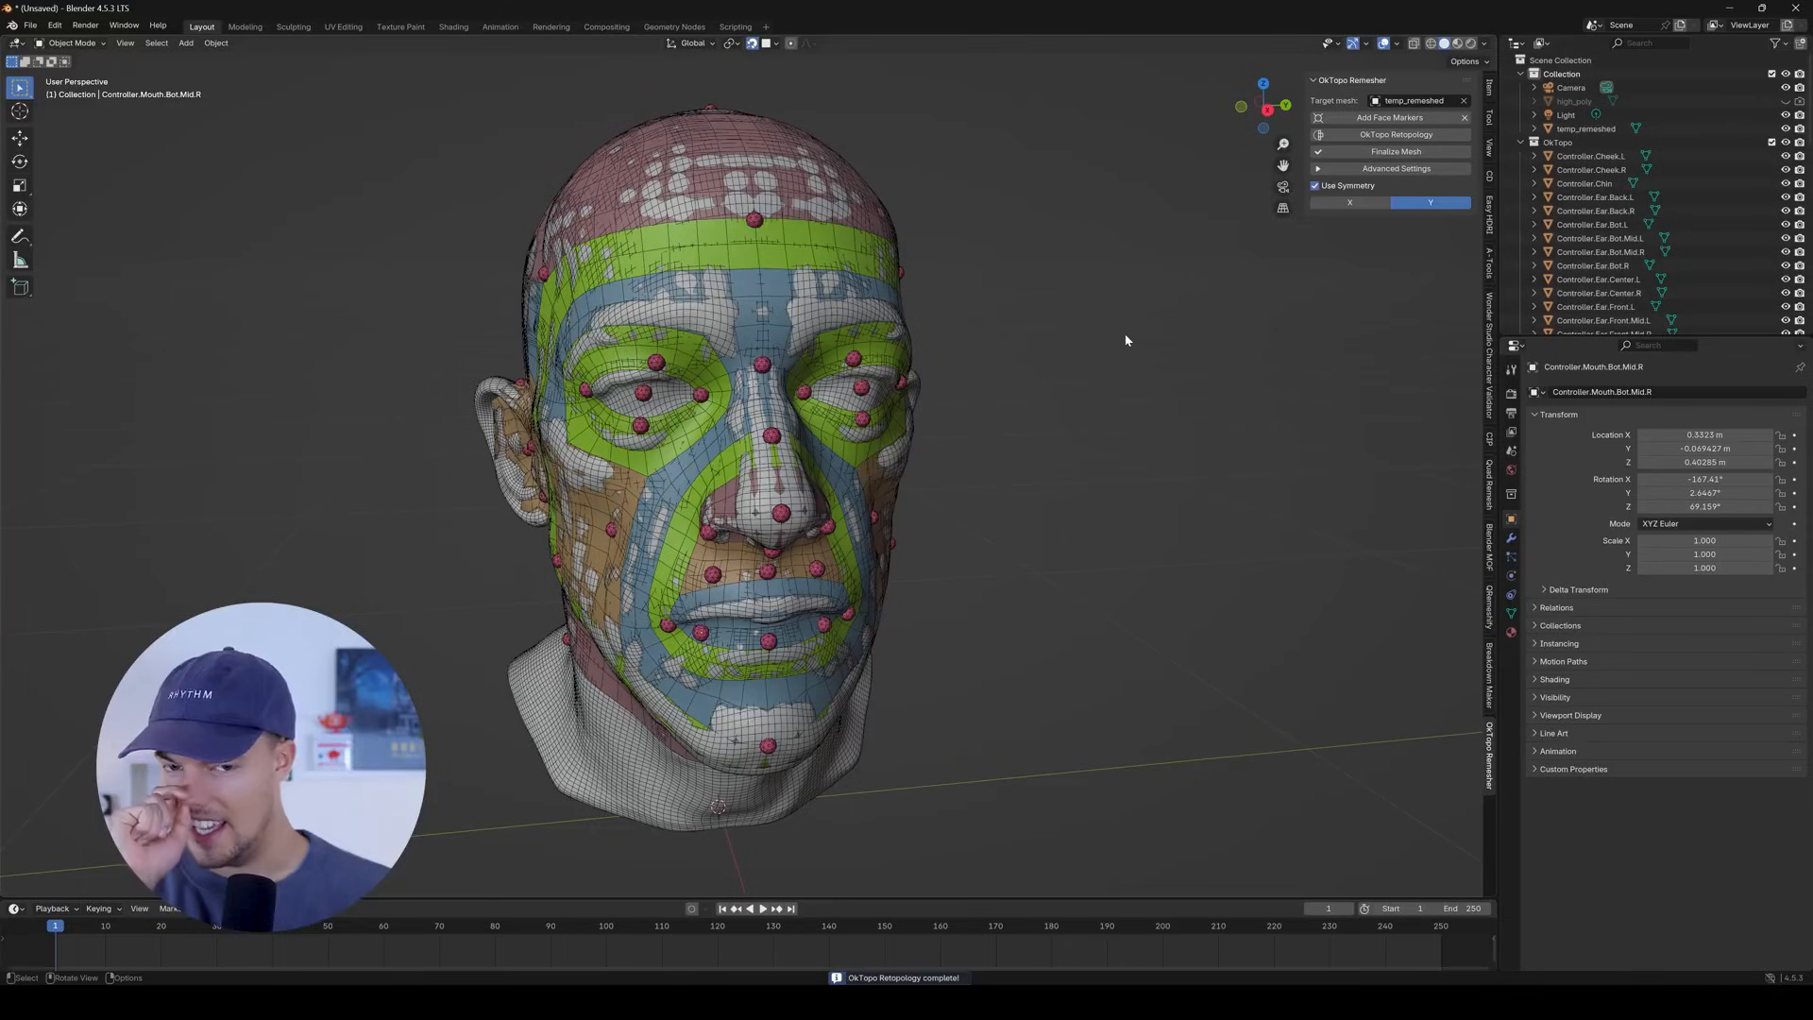
pyautogui.moveTo(1126, 340); pyautogui.dragTo(869, 491, button='middle')
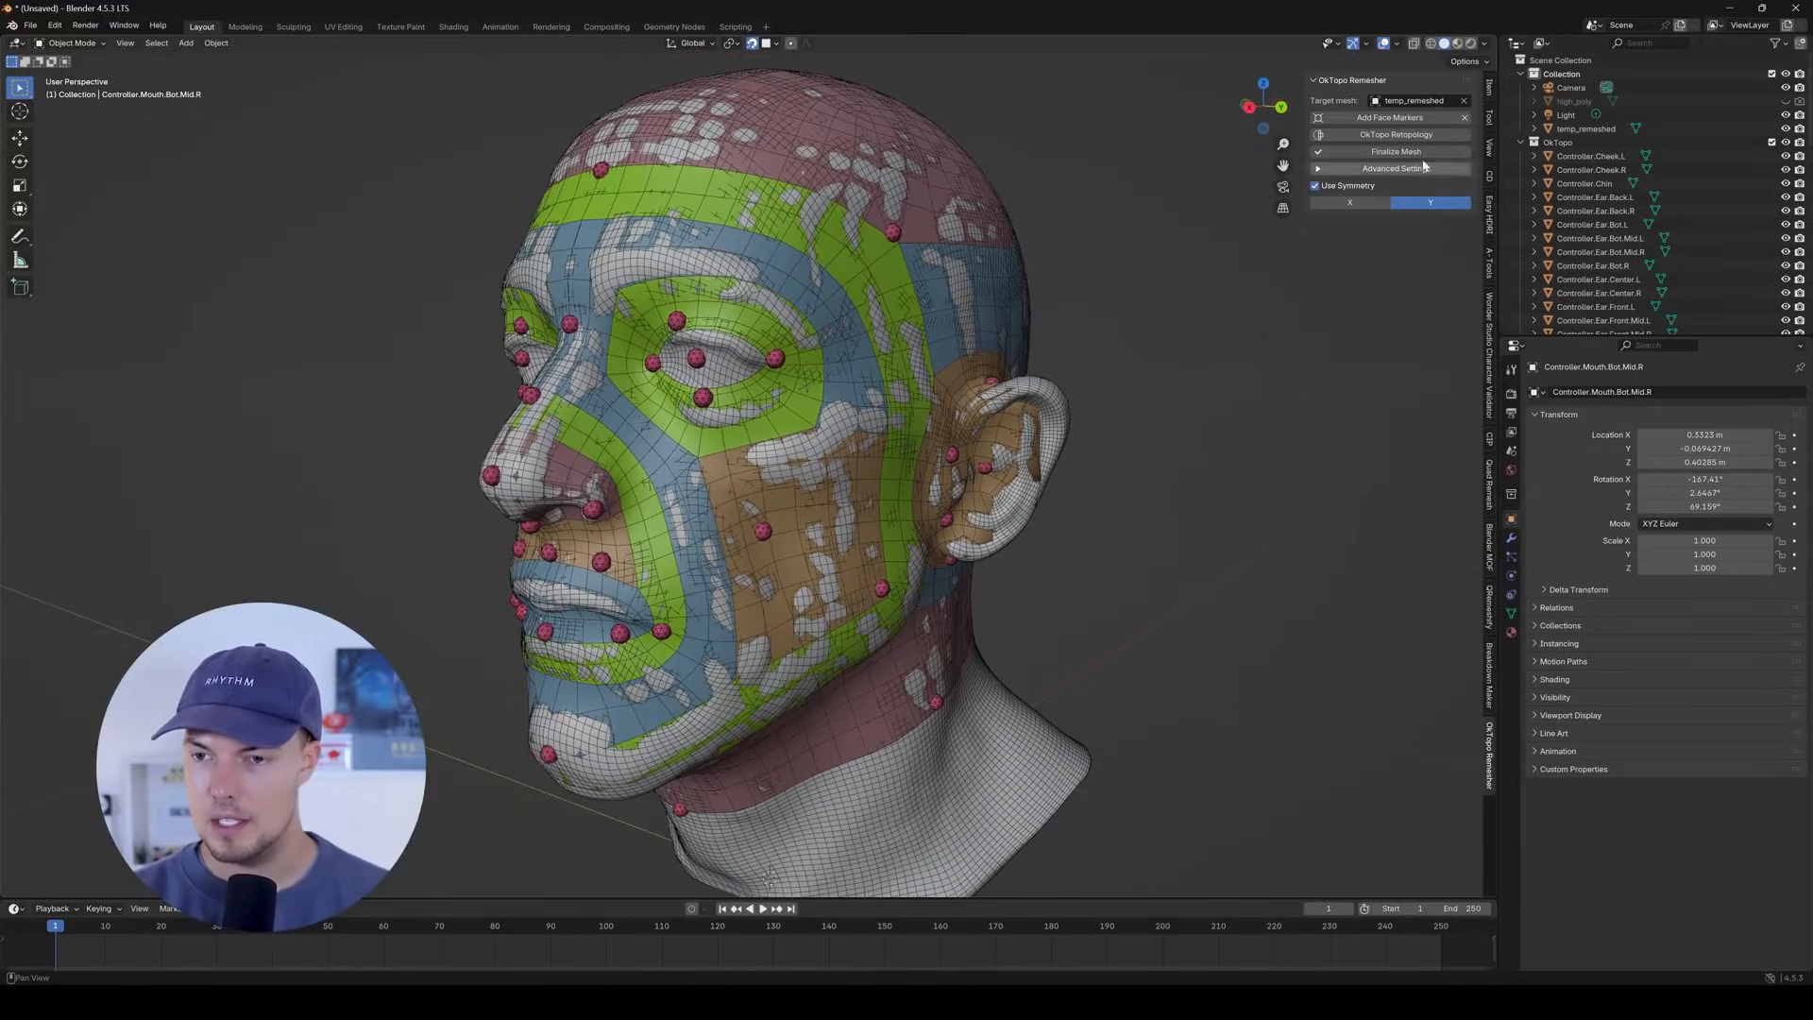
# Set the Displace Strength to 0.08 in OkTopo's advanced settings.
pyautogui.click(1346, 169)
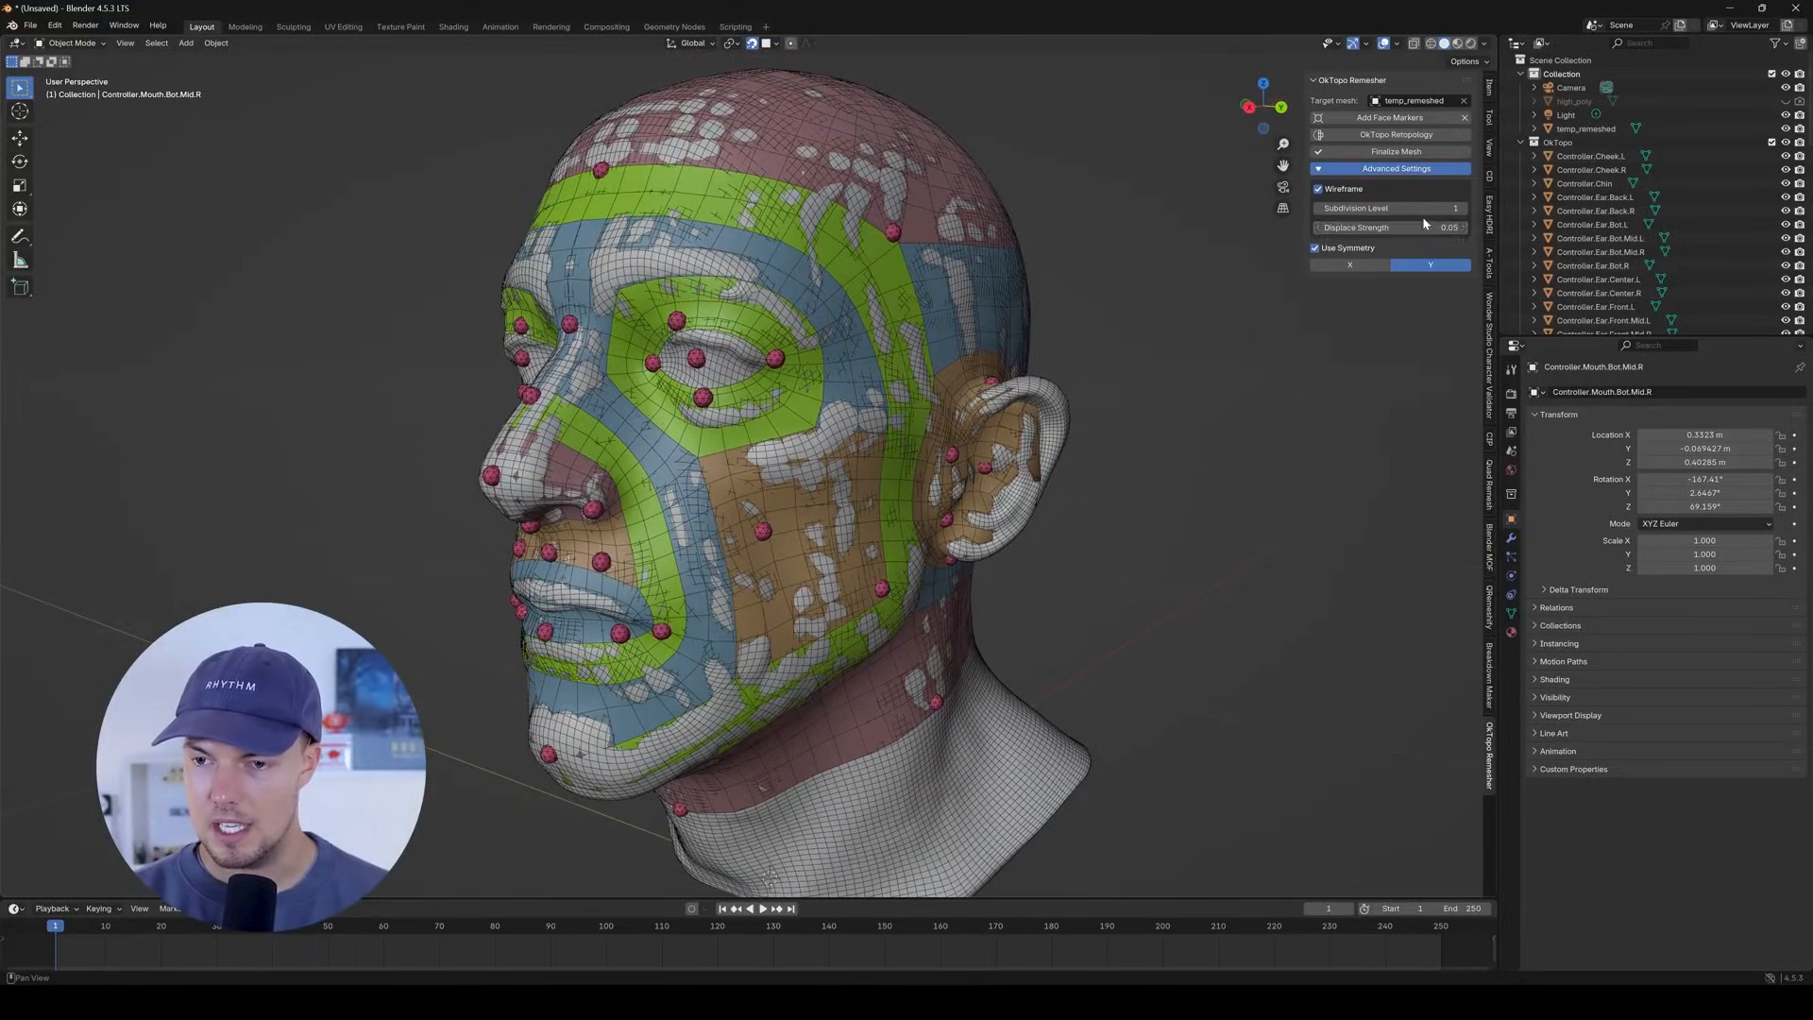
pyautogui.click(1417, 229)
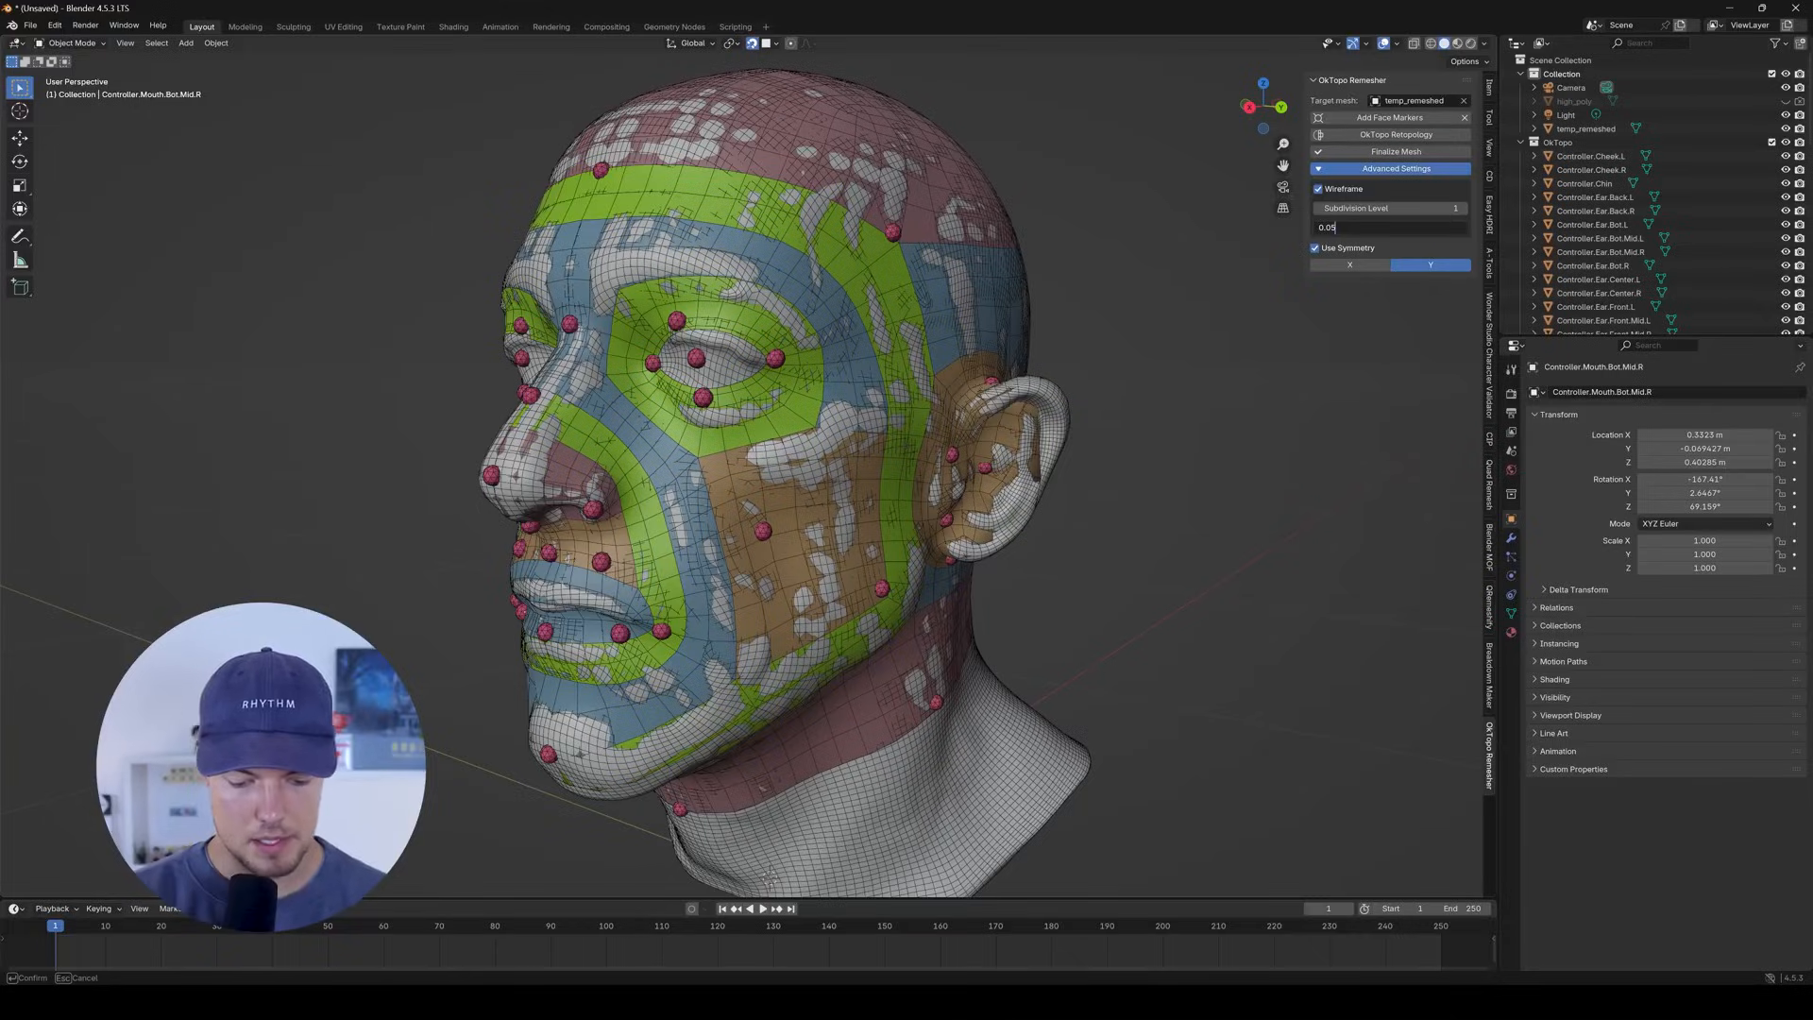
pyautogui.write('0.08')
pyautogui.press('Return')
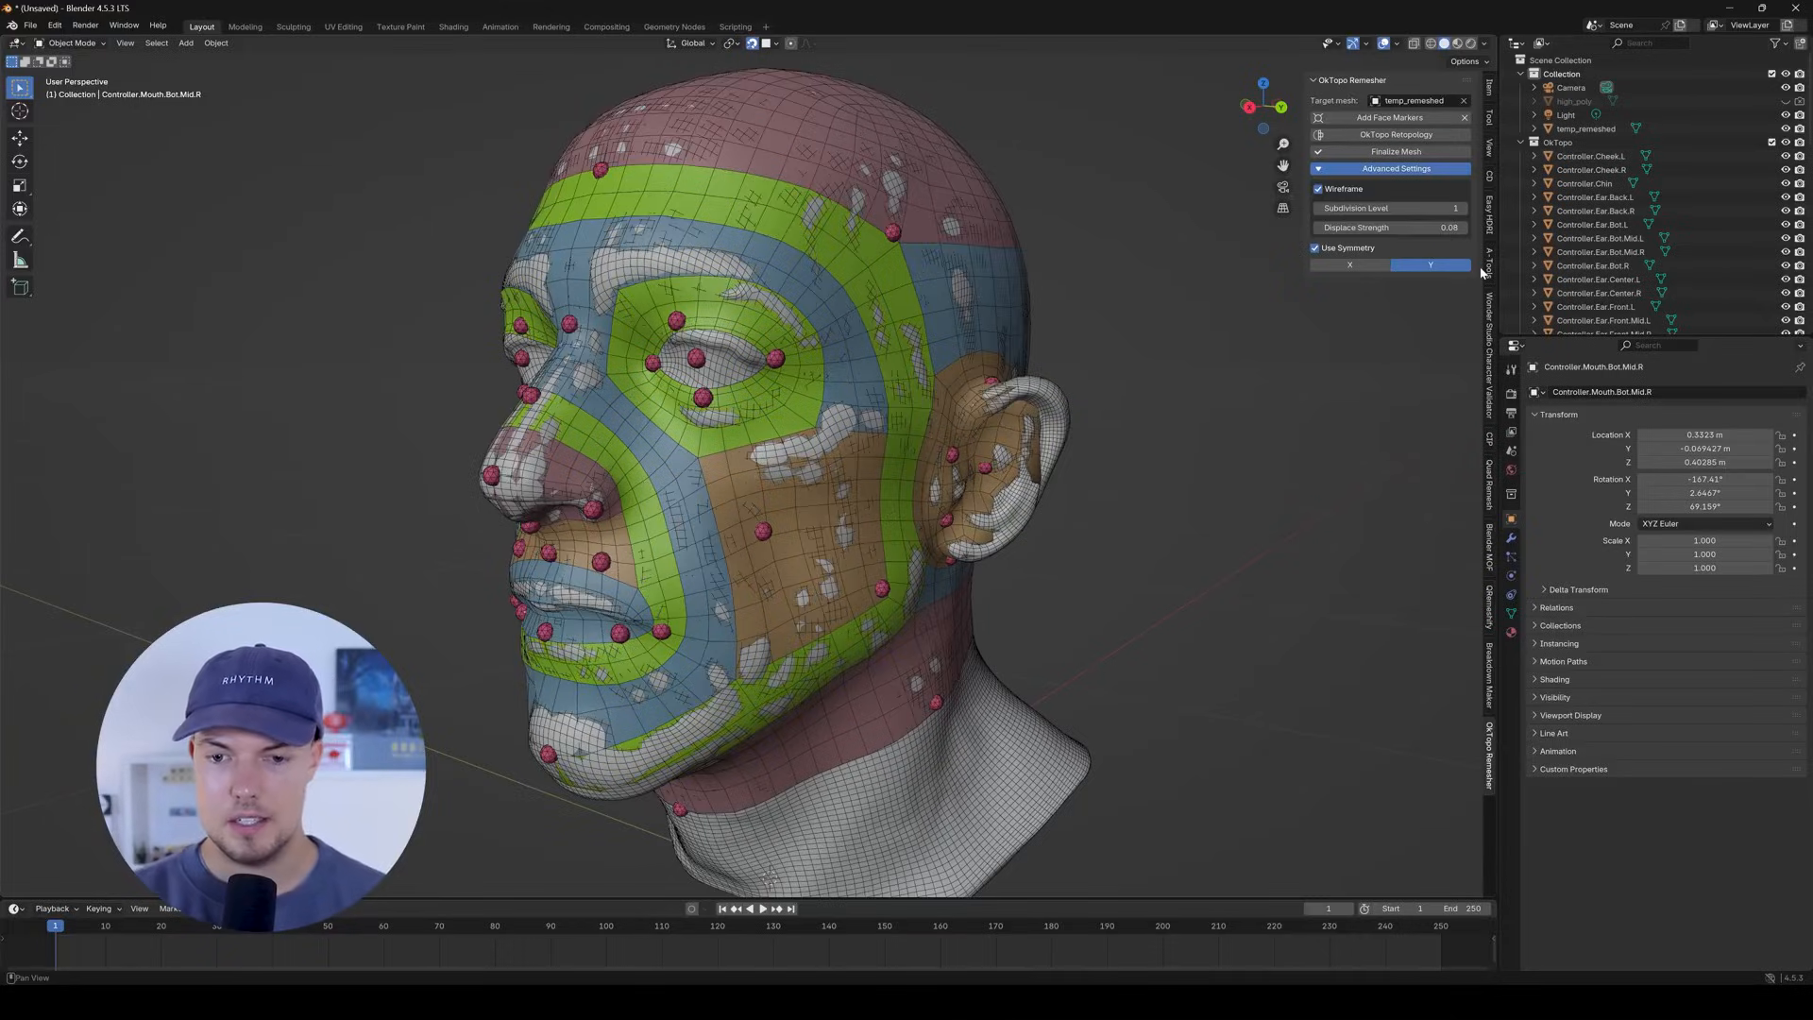
# Check the retopology fit around the head, turn on X-ray and move Controller.Ear.Bot.Mid.L up within the ear.
pyautogui.moveTo(756, 415); pyautogui.dragTo(824, 448, button='middle')
pyautogui.moveTo(579, 357); pyautogui.dragTo(950, 493, button='middle')
pyautogui.moveTo(843, 538); pyautogui.dragTo(777, 463, button='middle')
pyautogui.scroll(3, 749, 412)
pyautogui.scroll(2, 678, 433)
pyautogui.scroll(-4, 907, 471)
pyautogui.scroll(-4, 776, 463)
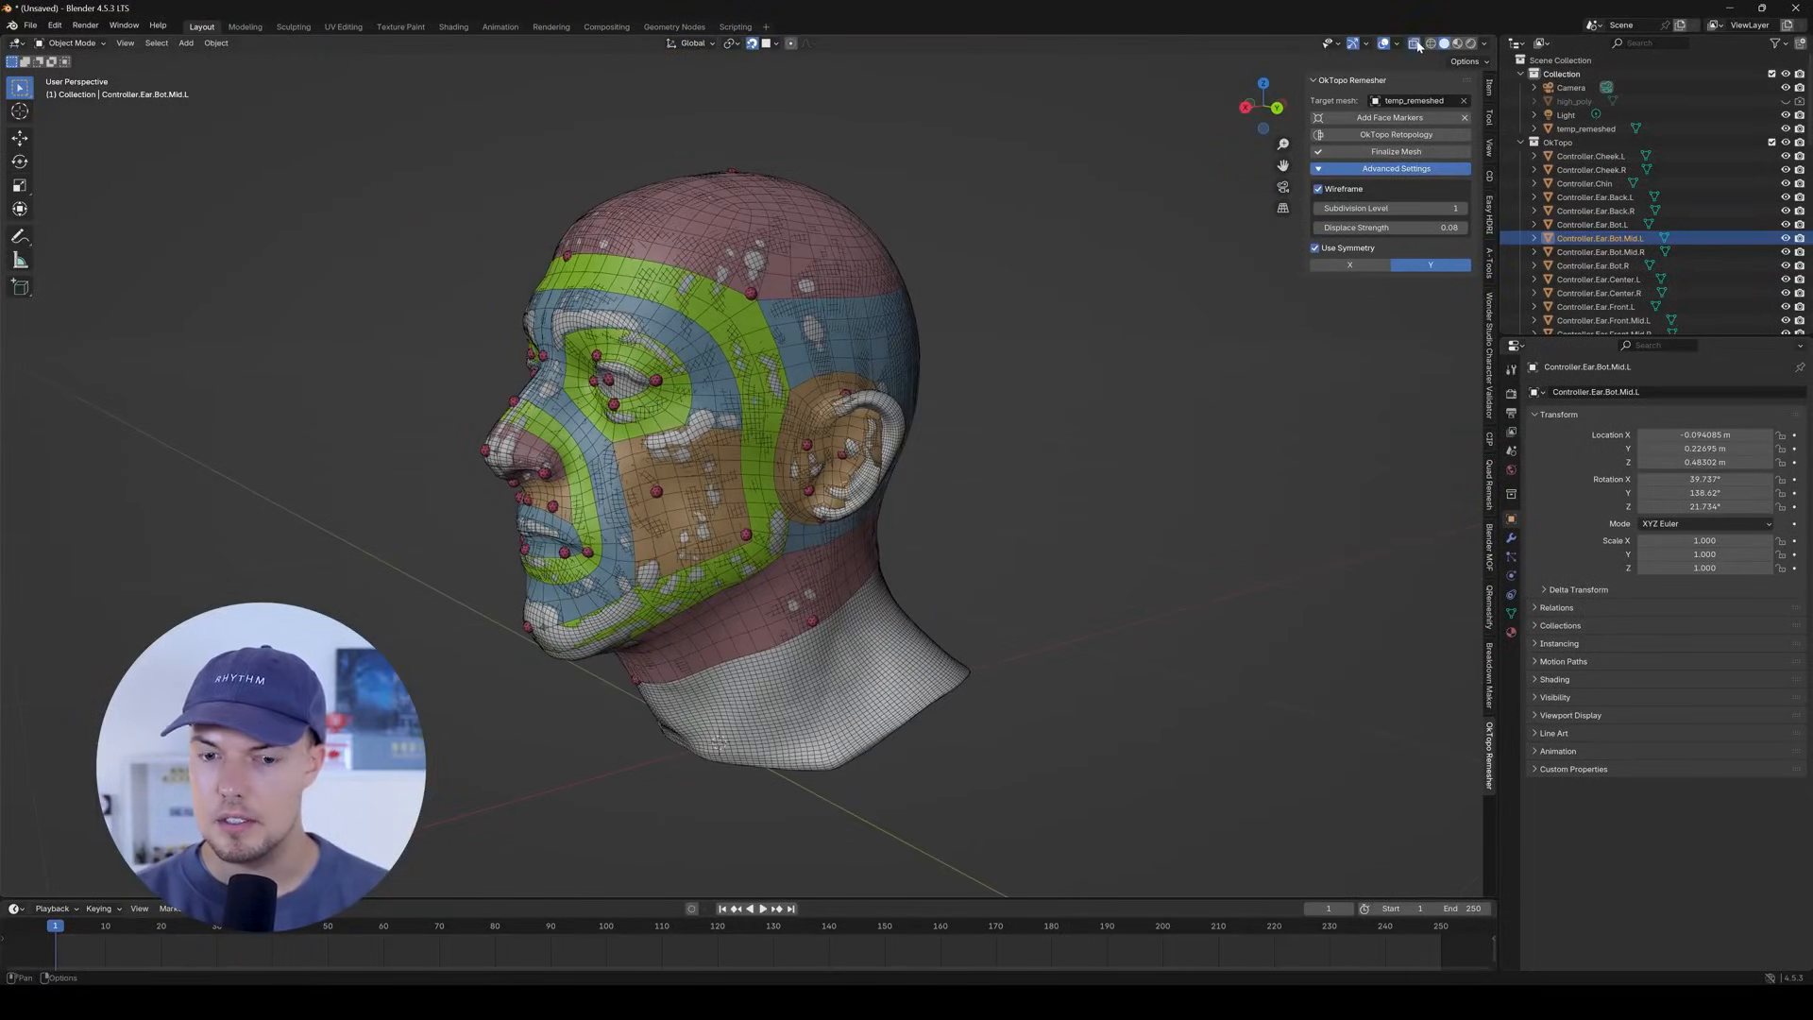
pyautogui.click(1415, 43)
pyautogui.scroll(5, 809, 453)
pyautogui.press('g')
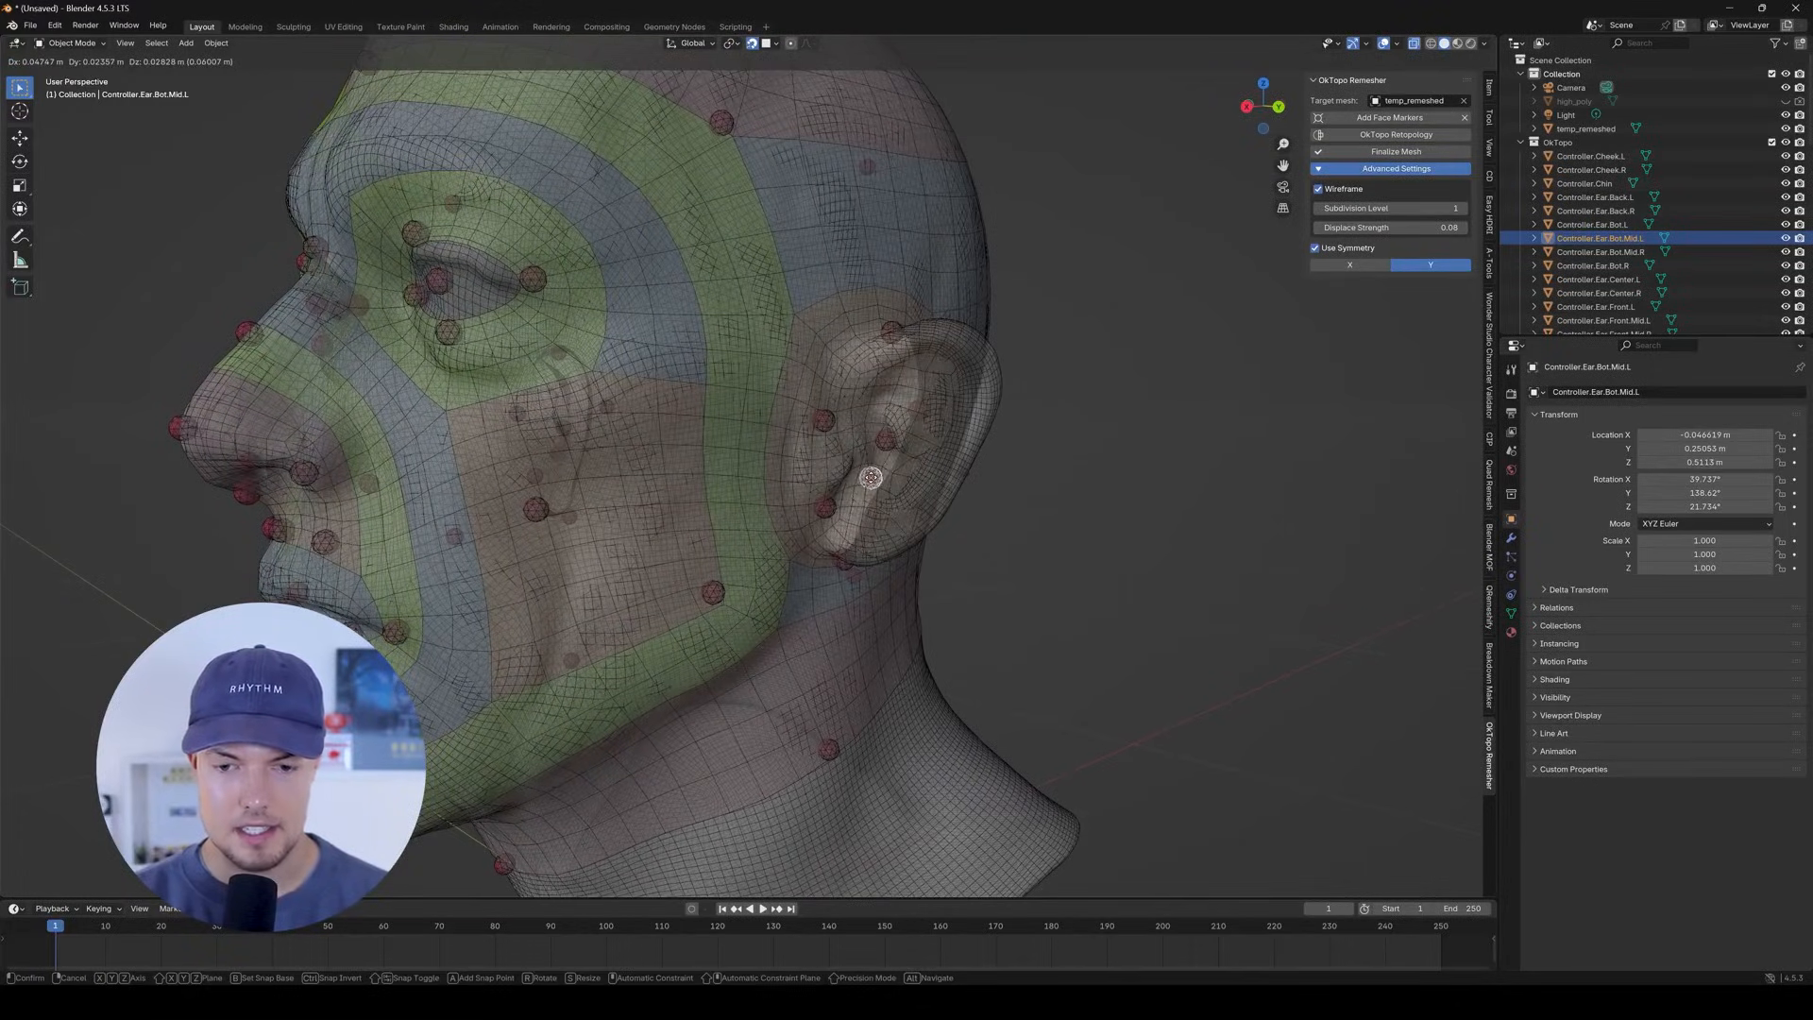
pyautogui.click(871, 478)
pyautogui.moveTo(560, 469); pyautogui.dragTo(700, 489, button='middle')
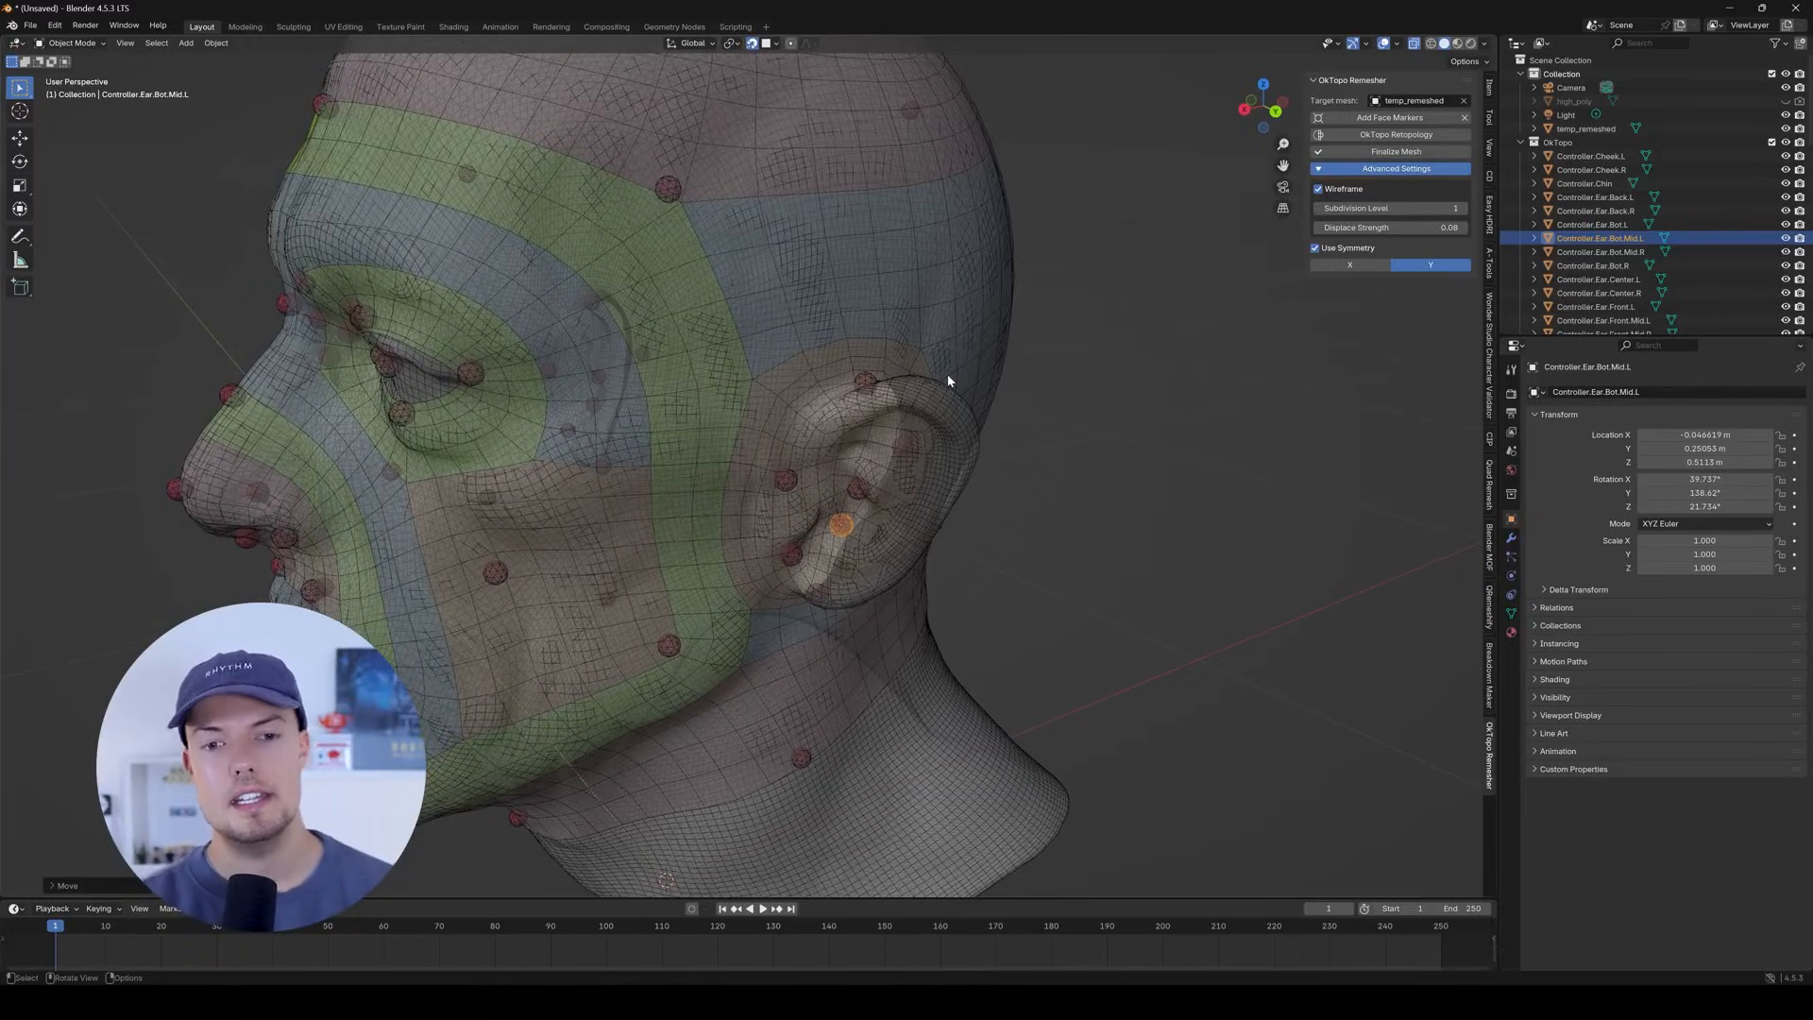
# Turn X-ray off and move Controller.Ear.Bot.Mid.L out to the lower rear rim of the ear.
pyautogui.moveTo(914, 421); pyautogui.dragTo(814, 389, button='middle')
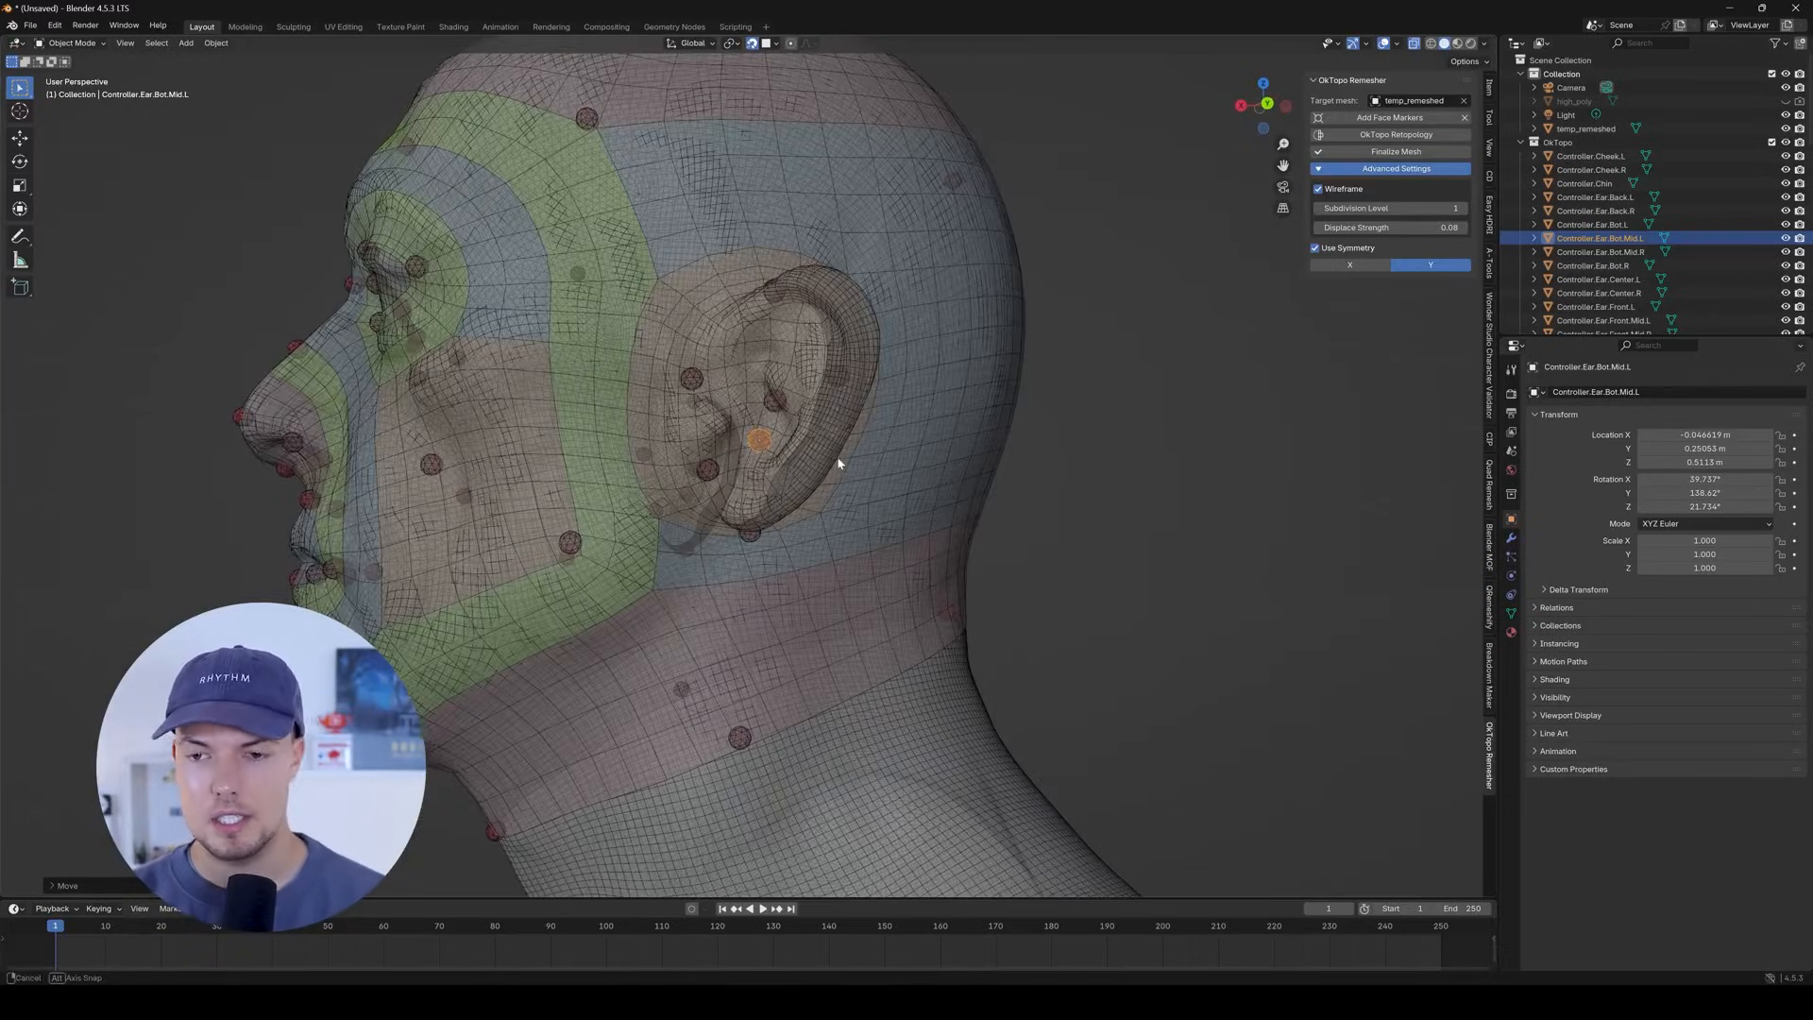
pyautogui.moveTo(838, 463); pyautogui.dragTo(869, 444, button='middle')
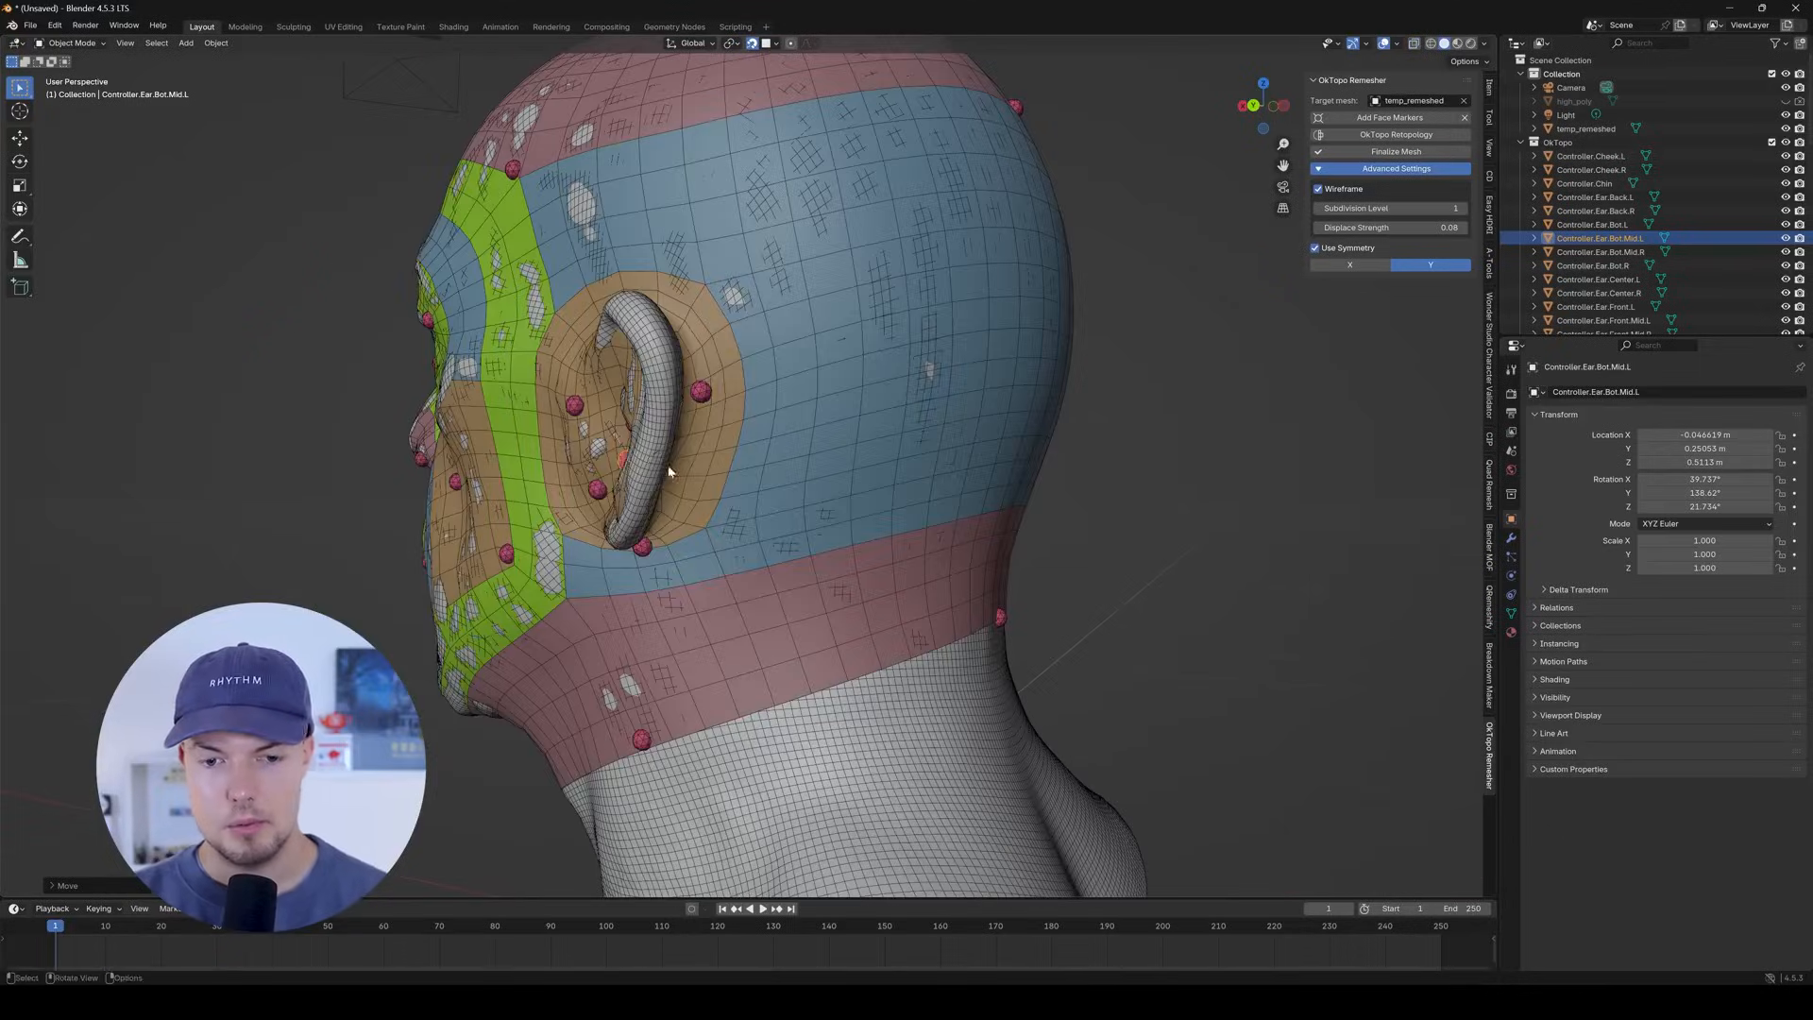
pyautogui.press('g')
pyautogui.press('y')
pyautogui.rightClick(728, 476)
pyautogui.moveTo(675, 500); pyautogui.dragTo(704, 584, button='middle')
pyautogui.press('g')
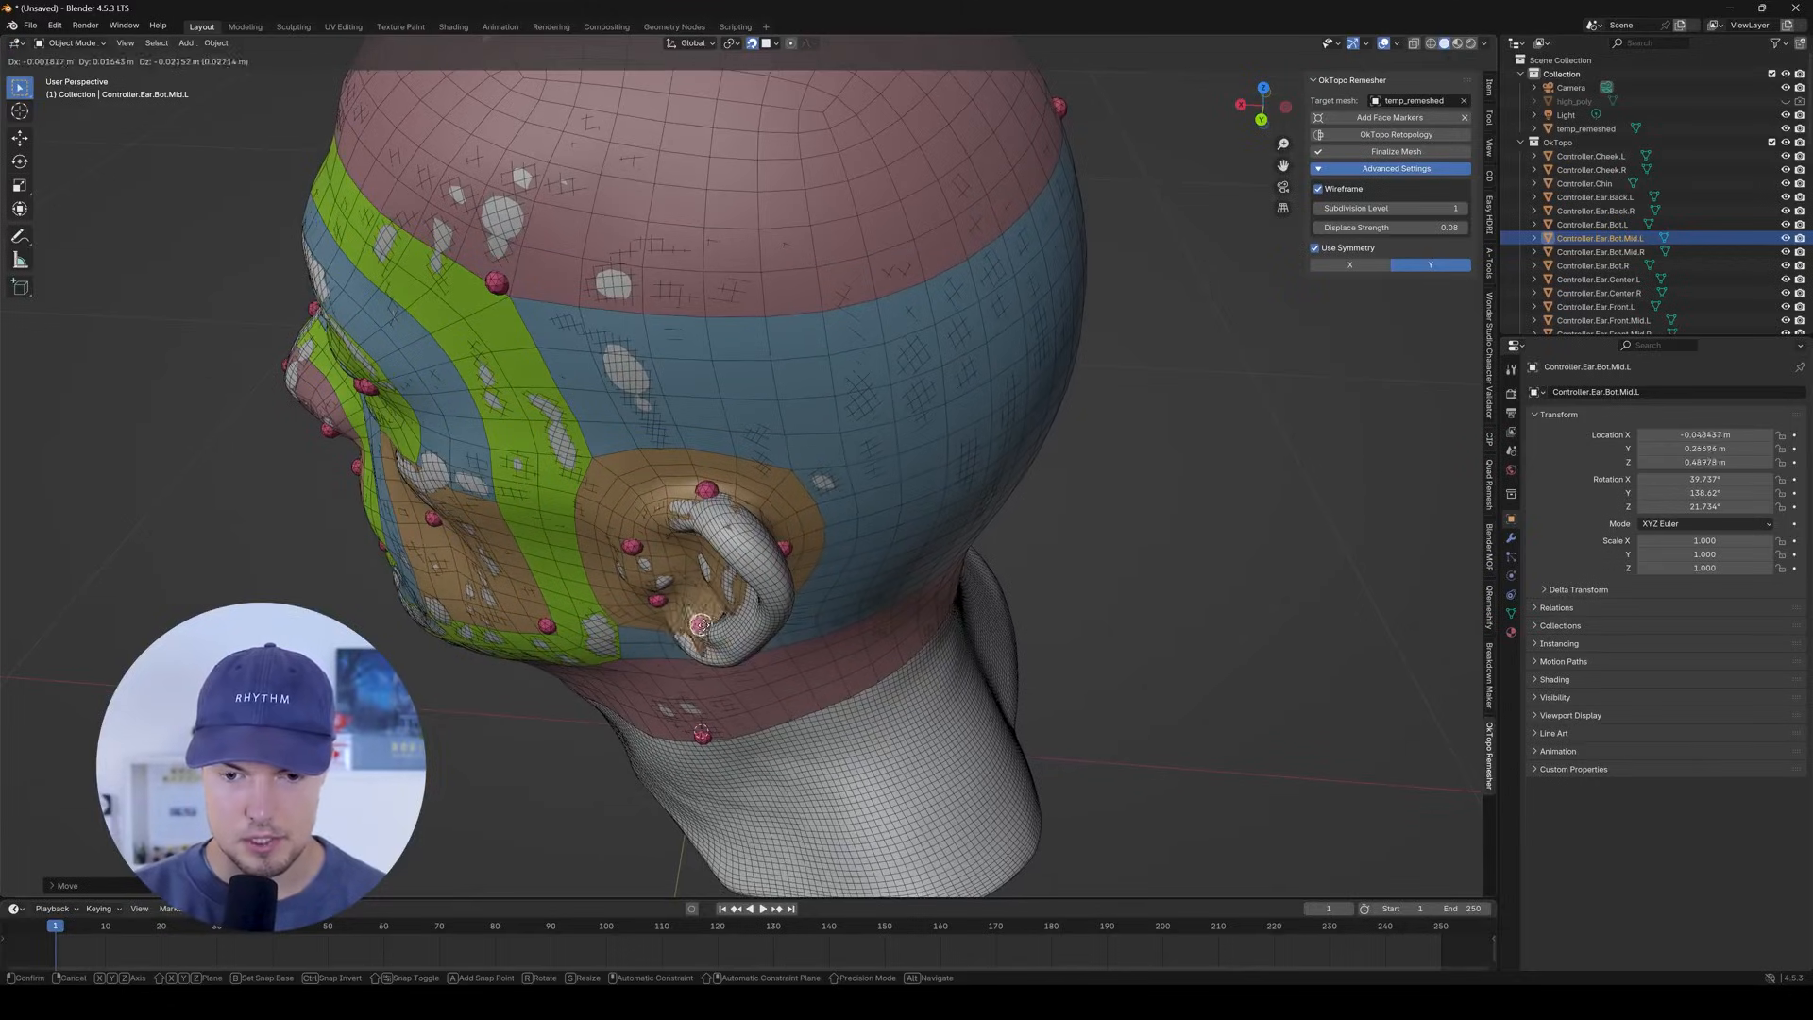
pyautogui.click(758, 641)
# Reposition the controller at the back of the left ear, checking the ear from below and behind.
pyautogui.moveTo(757, 640); pyautogui.dragTo(670, 270, button='middle')
pyautogui.press('g')
pyautogui.click(633, 615)
pyautogui.scroll(6, 791, 517)
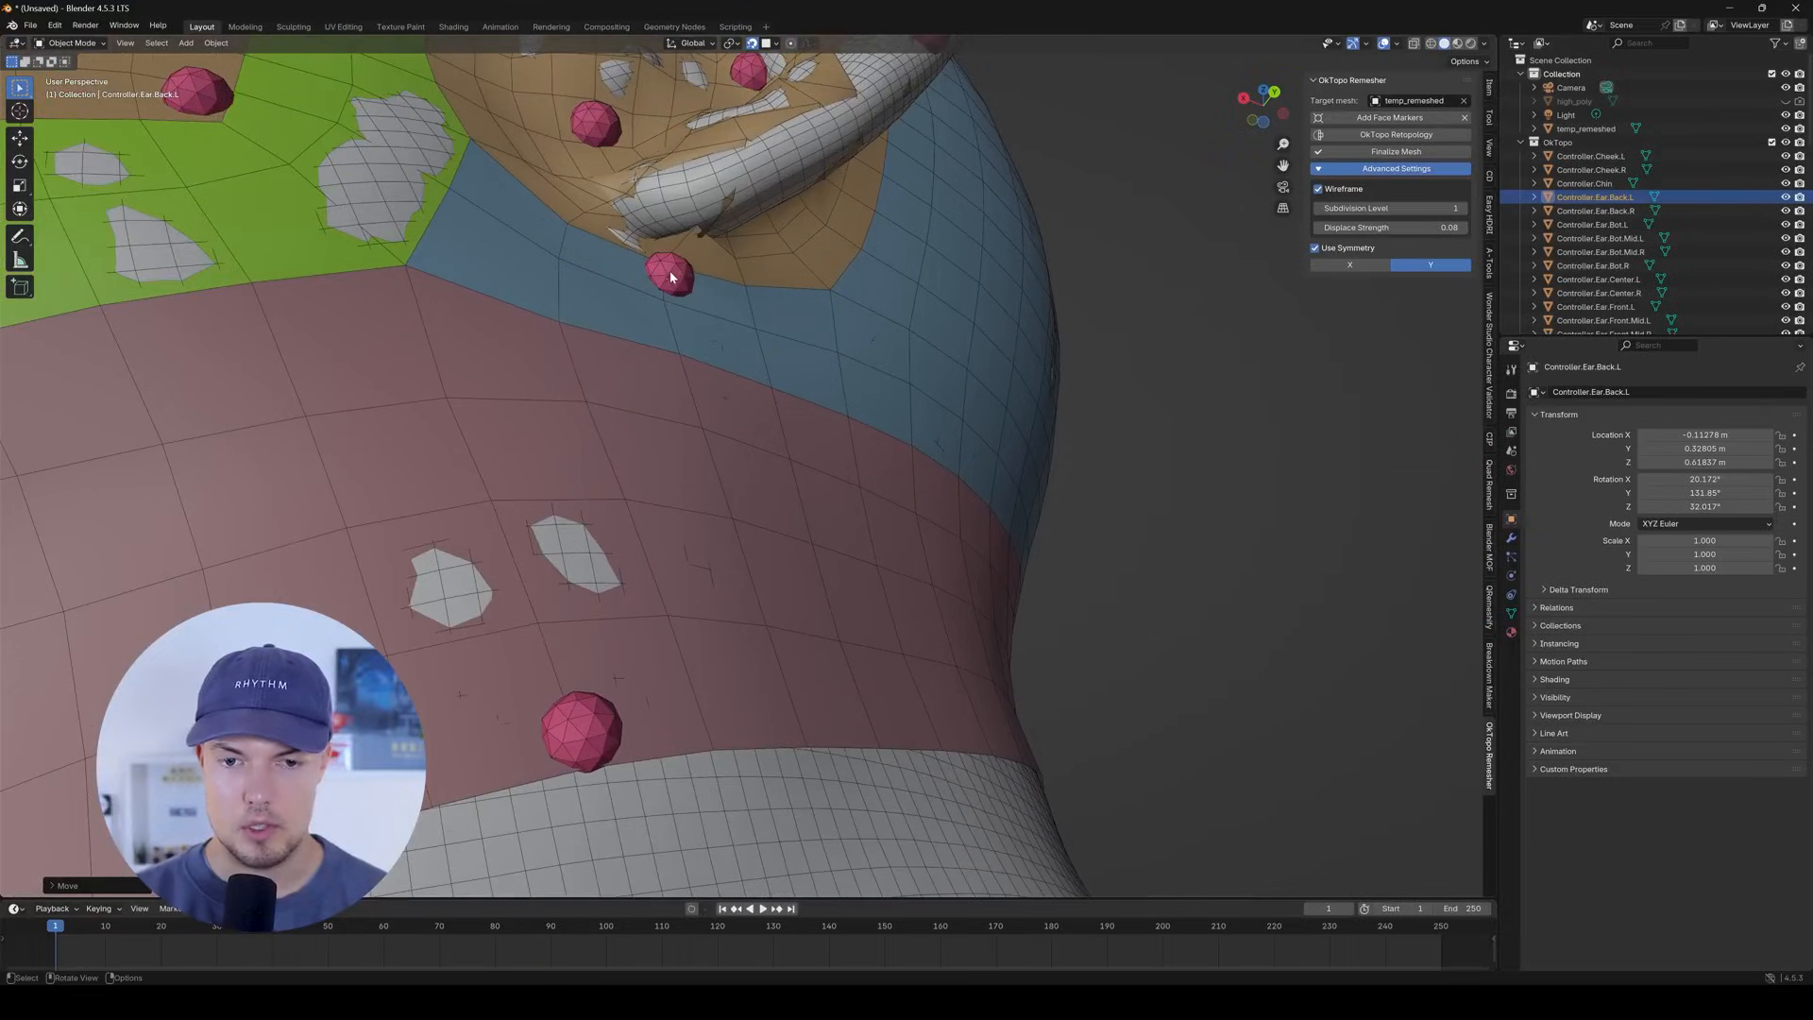
pyautogui.click(694, 203)
pyautogui.moveTo(694, 203); pyautogui.dragTo(745, 457, button='middle')
pyautogui.click(909, 324)
# Move Controller.Ear.Center.L backward within the ear's hollow.
pyautogui.click(582, 482)
pyautogui.press('g')
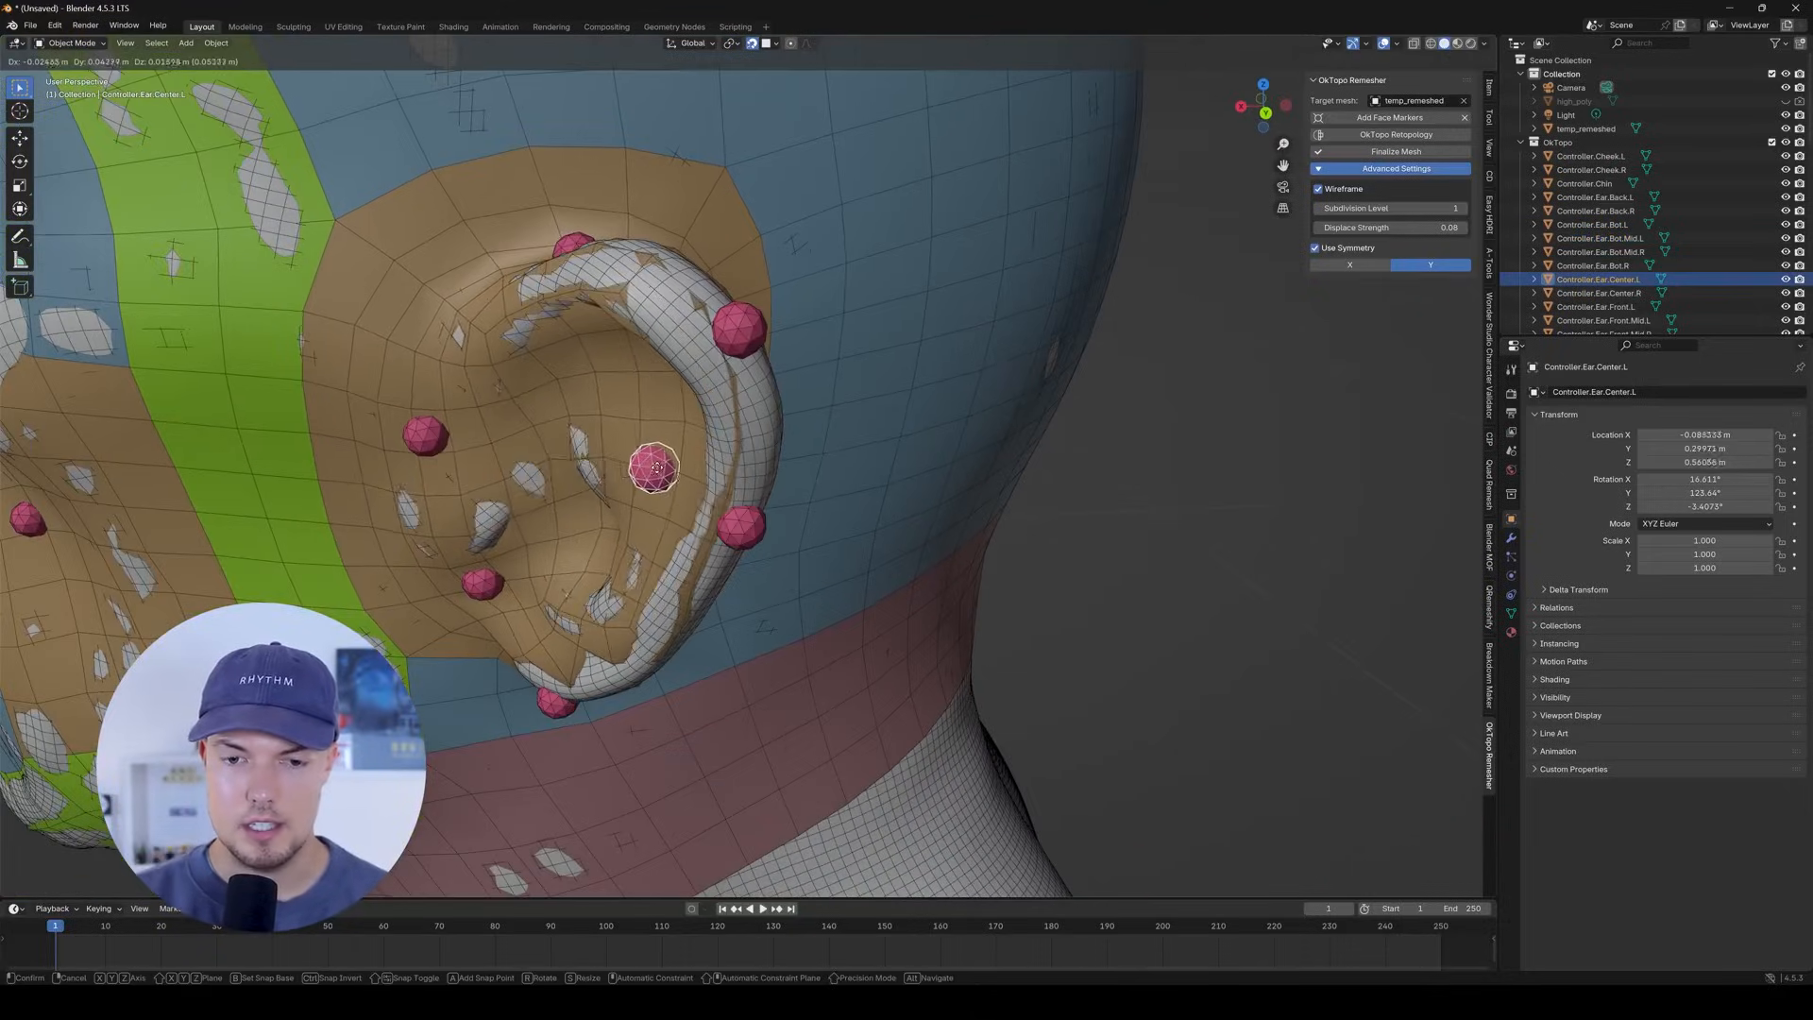
pyautogui.click(669, 441)
pyautogui.moveTo(669, 440); pyautogui.dragTo(720, 431, button='middle')
# Fine-tune Controller.Ear.Back.L on the upper rear rim of the ear and check the fit from behind.
pyautogui.click(936, 255)
pyautogui.press('g')
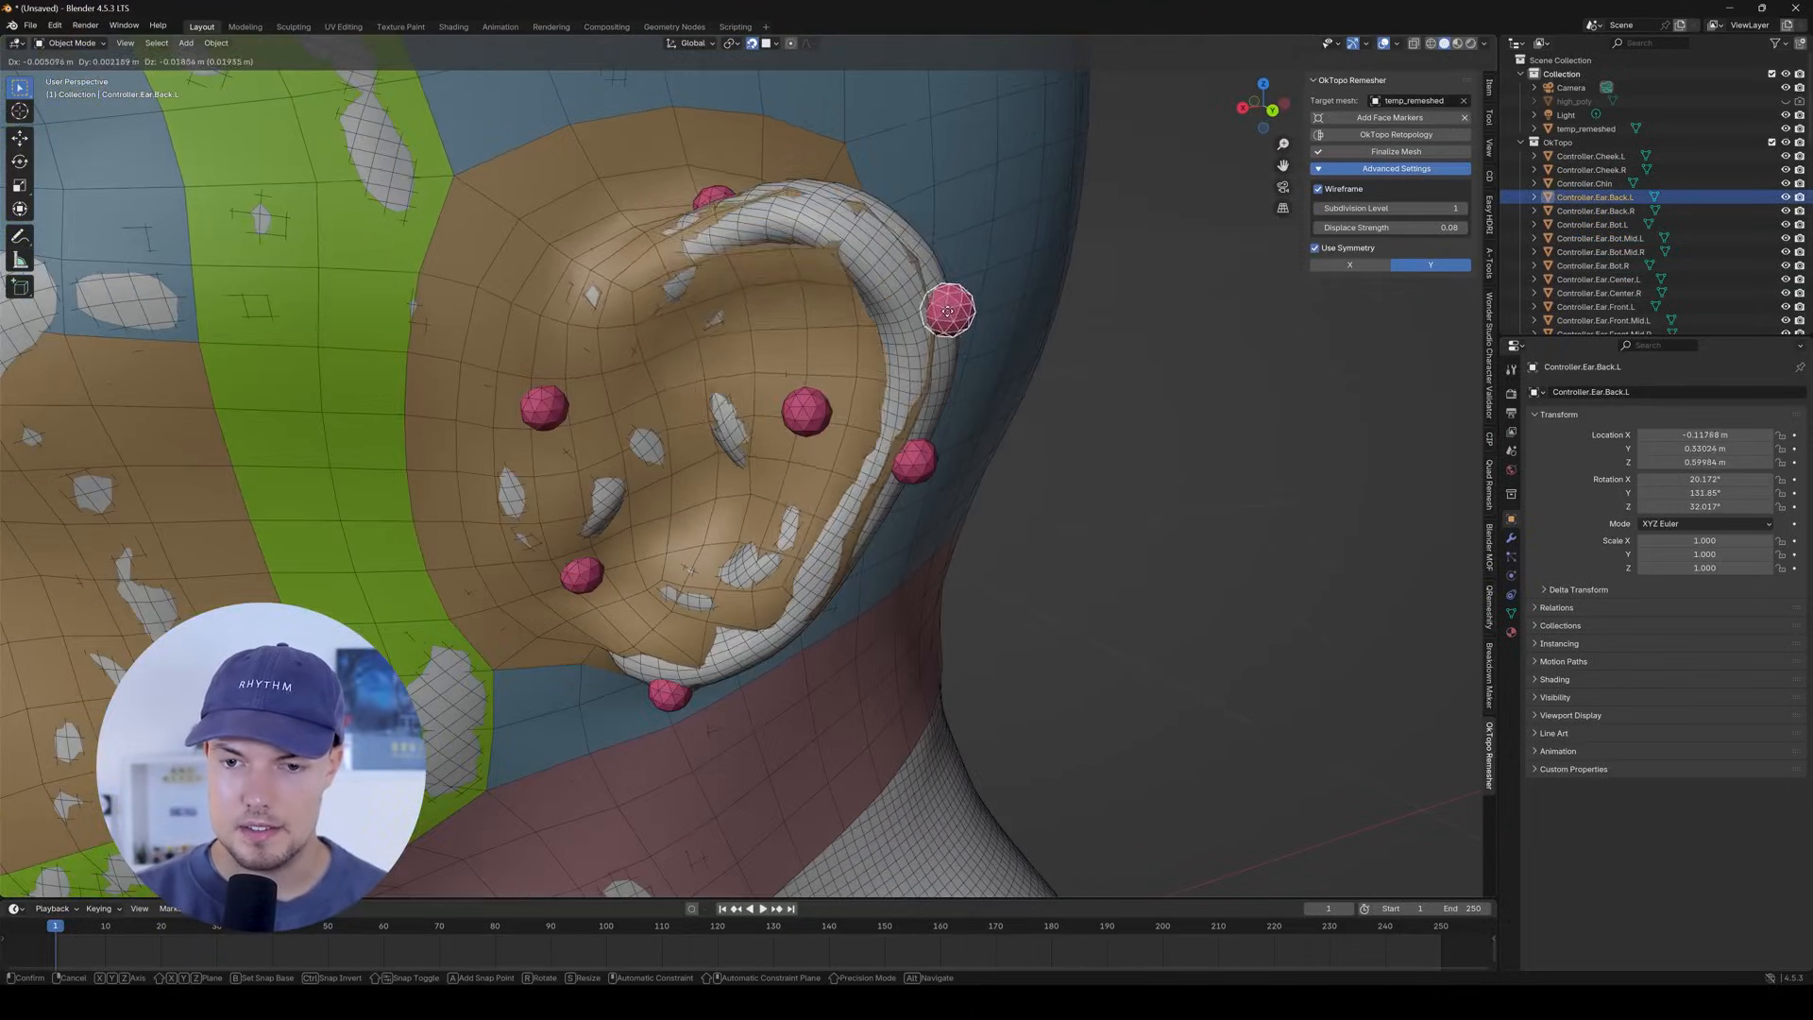
pyautogui.click(950, 333)
pyautogui.moveTo(950, 333); pyautogui.dragTo(753, 530, button='middle')
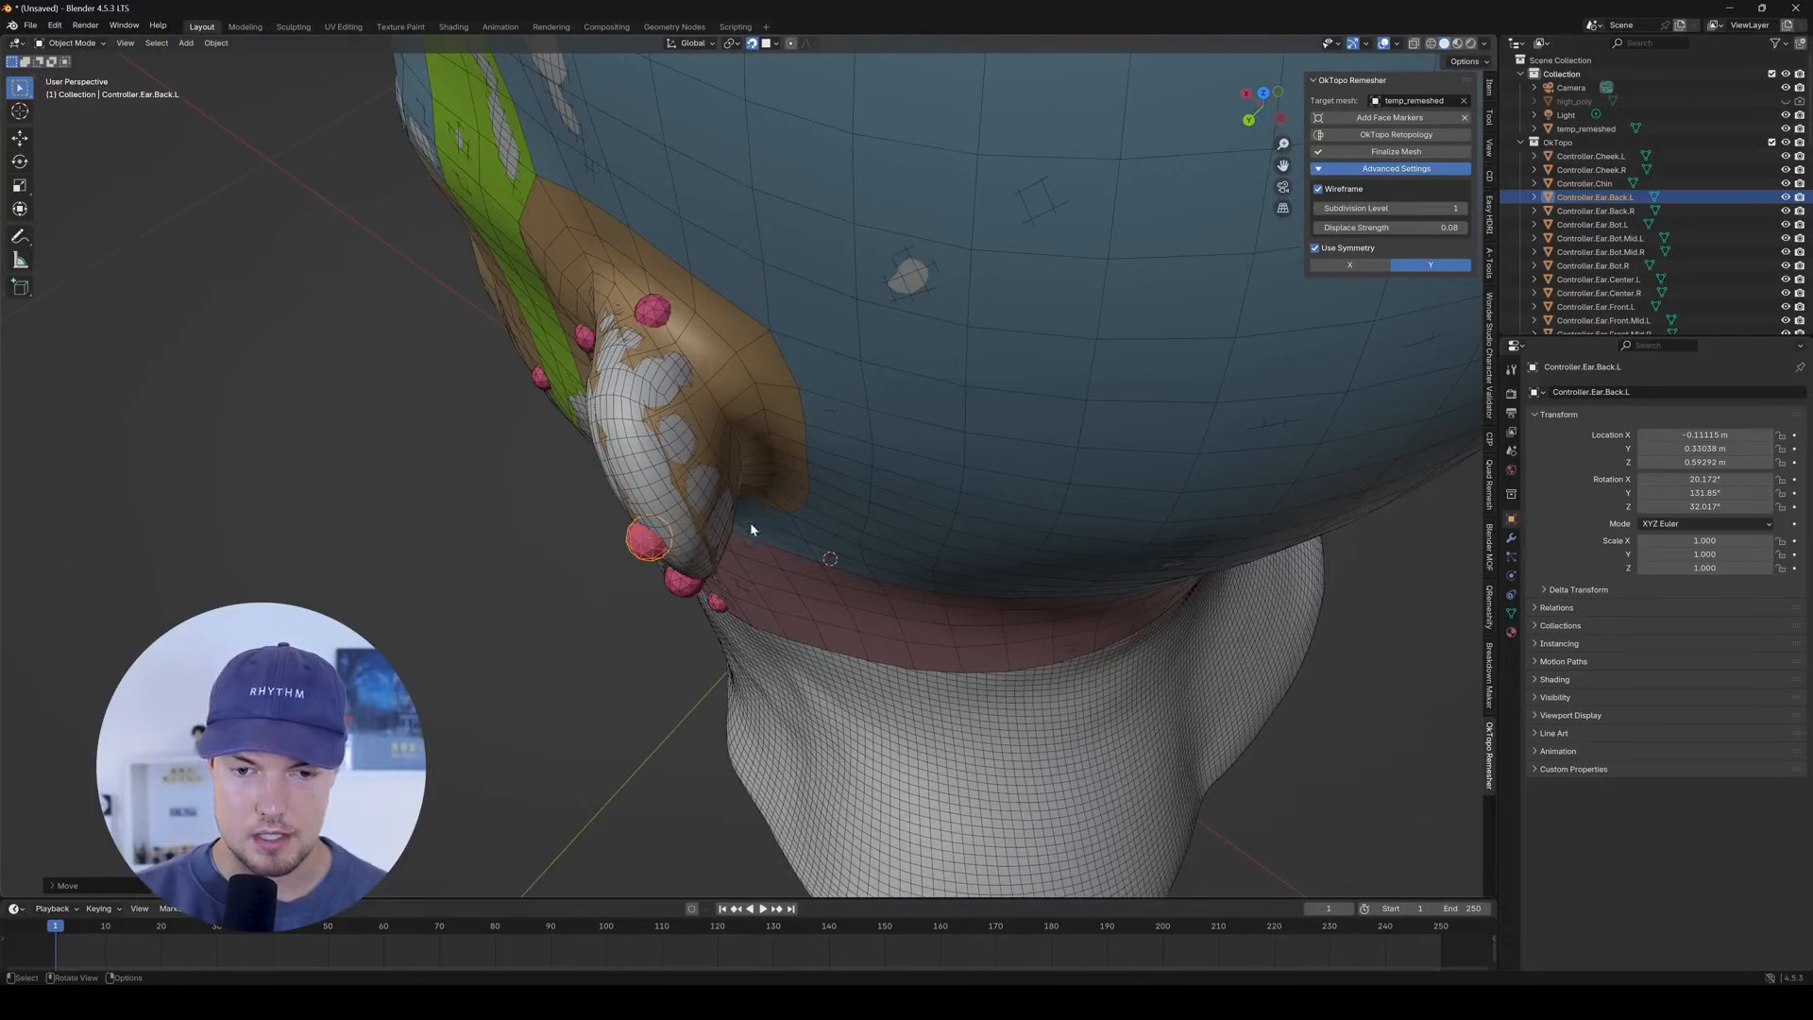
# Nudge Controller.Ear.Back.L on the left ear's rear rim and move the controller higher up on the ear closer to its edge.
pyautogui.press('g')
pyautogui.click(637, 542)
pyautogui.click(652, 313)
pyautogui.press('g')
pyautogui.click(619, 330)
# Move Controller.Ear.Bot.Mid.L slightly down along the left ear's lower rear rim.
pyautogui.moveTo(666, 458); pyautogui.dragTo(755, 495, button='middle')
pyautogui.click(742, 391)
pyautogui.press('g')
pyautogui.click(728, 430)
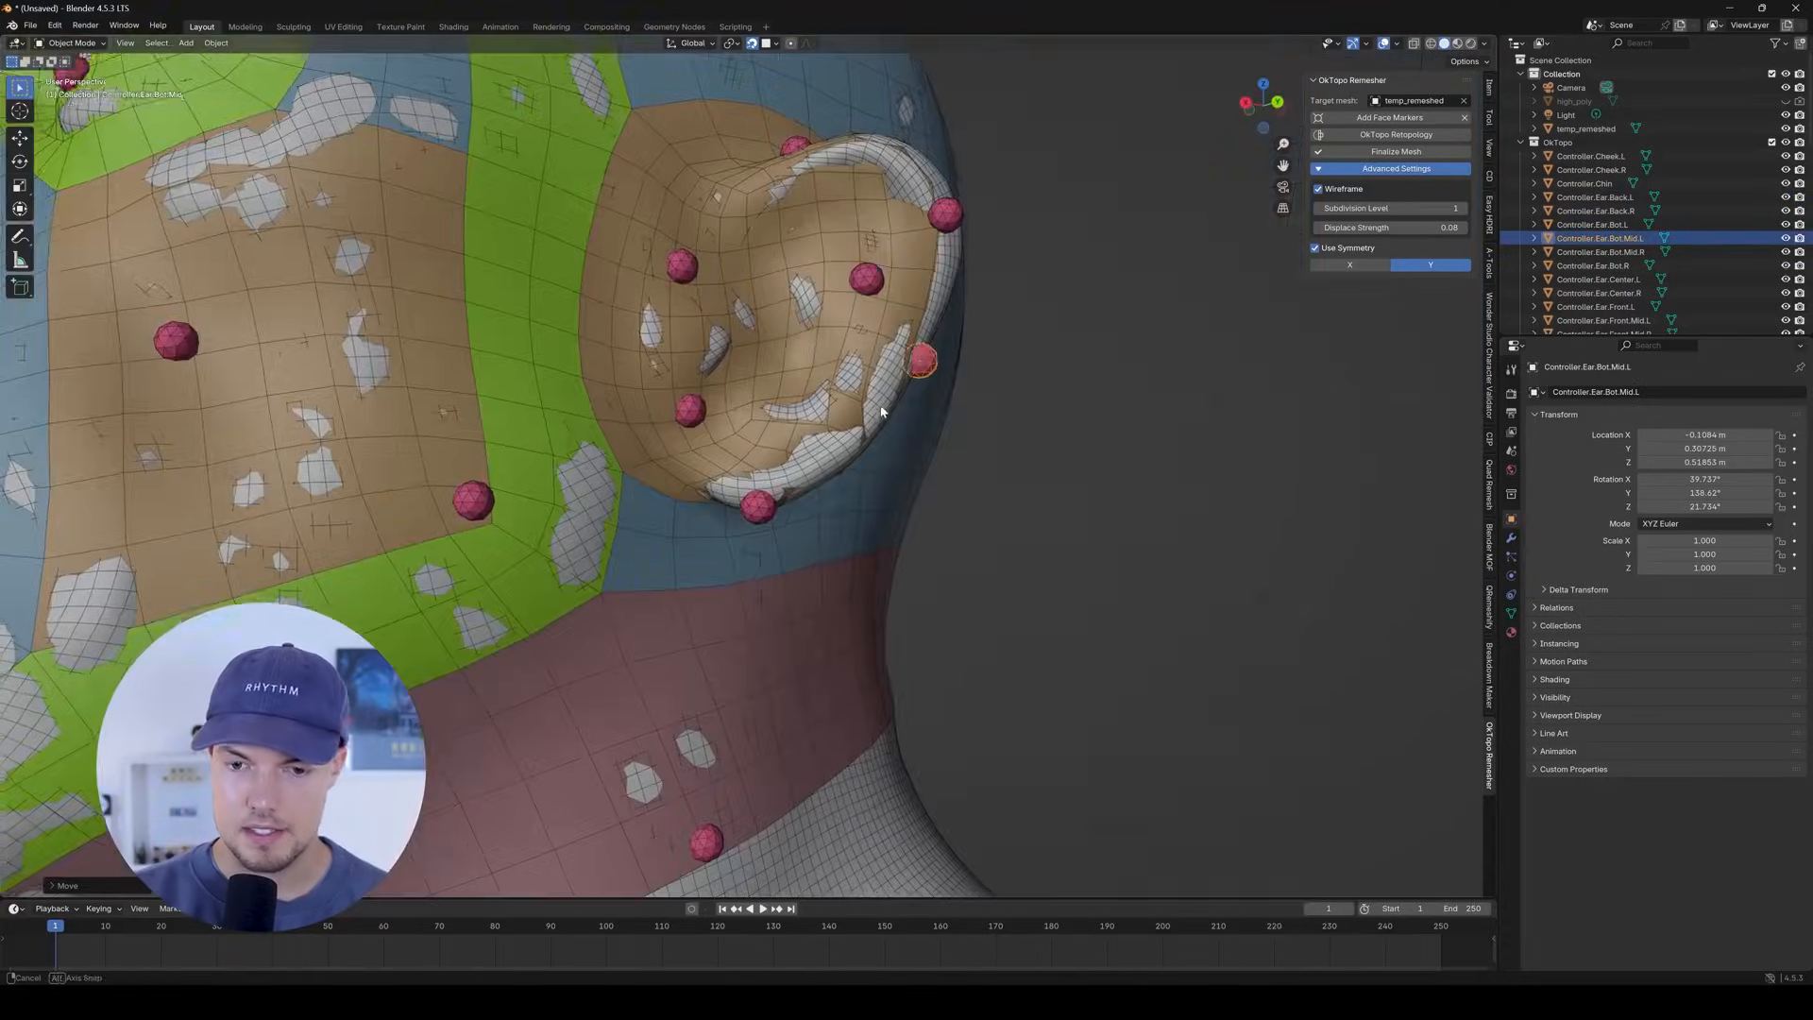
# Reposition Controller.Ear.Bot.L on the left earlobe so it sits at the lobe's edge.
pyautogui.click(757, 500)
pyautogui.press('g')
pyautogui.click(759, 504)
pyautogui.moveTo(759, 503); pyautogui.dragTo(802, 457, button='middle')
pyautogui.press('g')
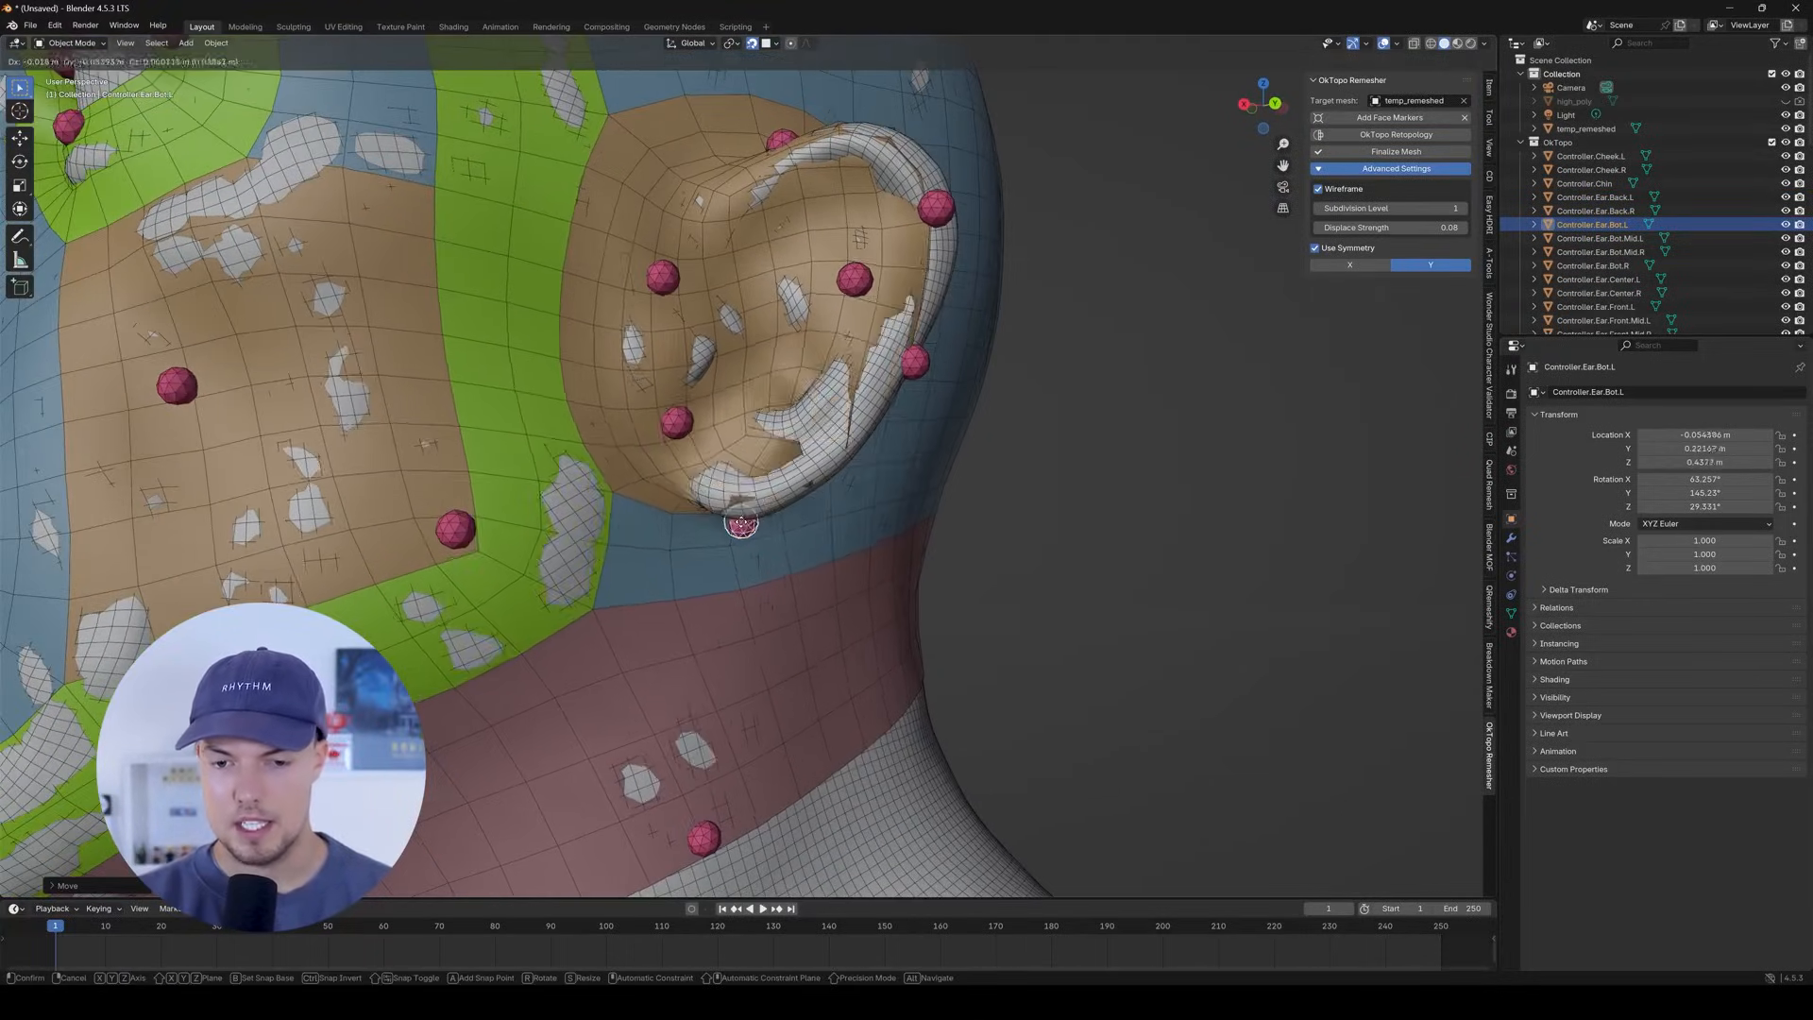
pyautogui.click(741, 517)
pyautogui.moveTo(740, 518); pyautogui.dragTo(818, 333, button='middle')
pyautogui.scroll(3, 814, 336)
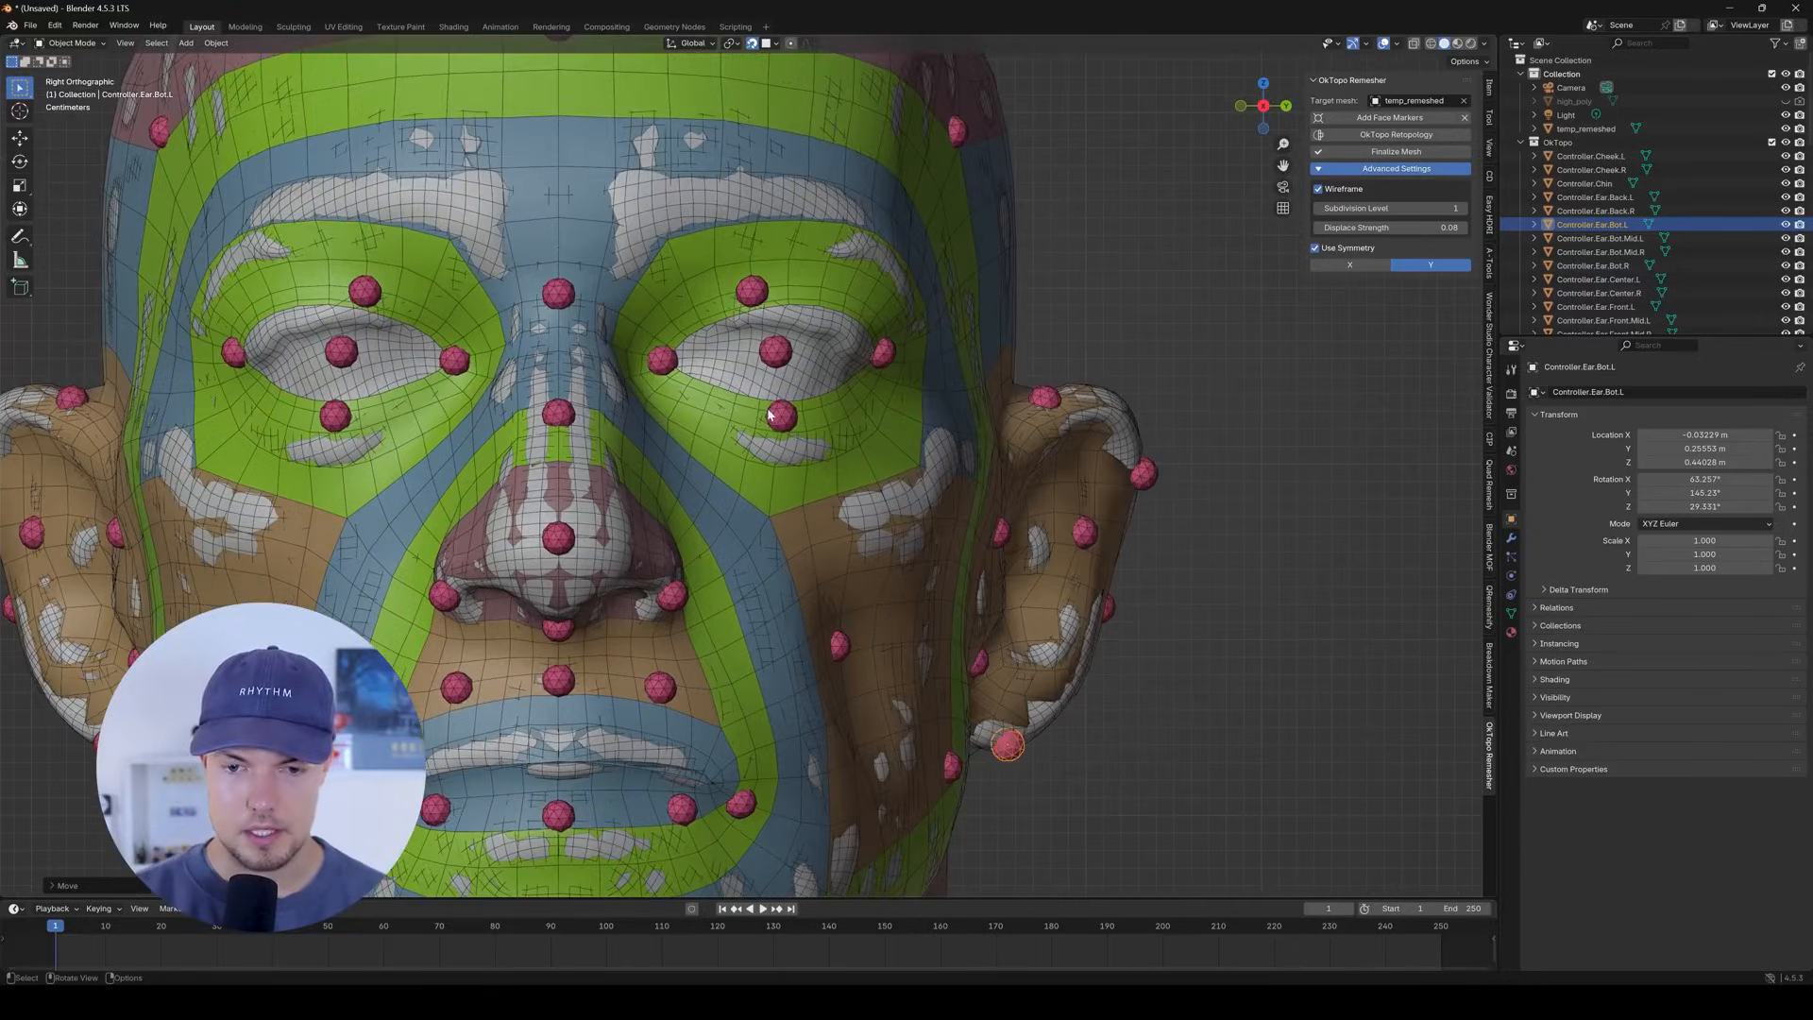
# Tighten the lower, upper, outer and inner eye controllers around the left eye's opening.
pyautogui.moveTo(783, 427); pyautogui.dragTo(780, 407)
pyautogui.moveTo(756, 288); pyautogui.dragTo(767, 312)
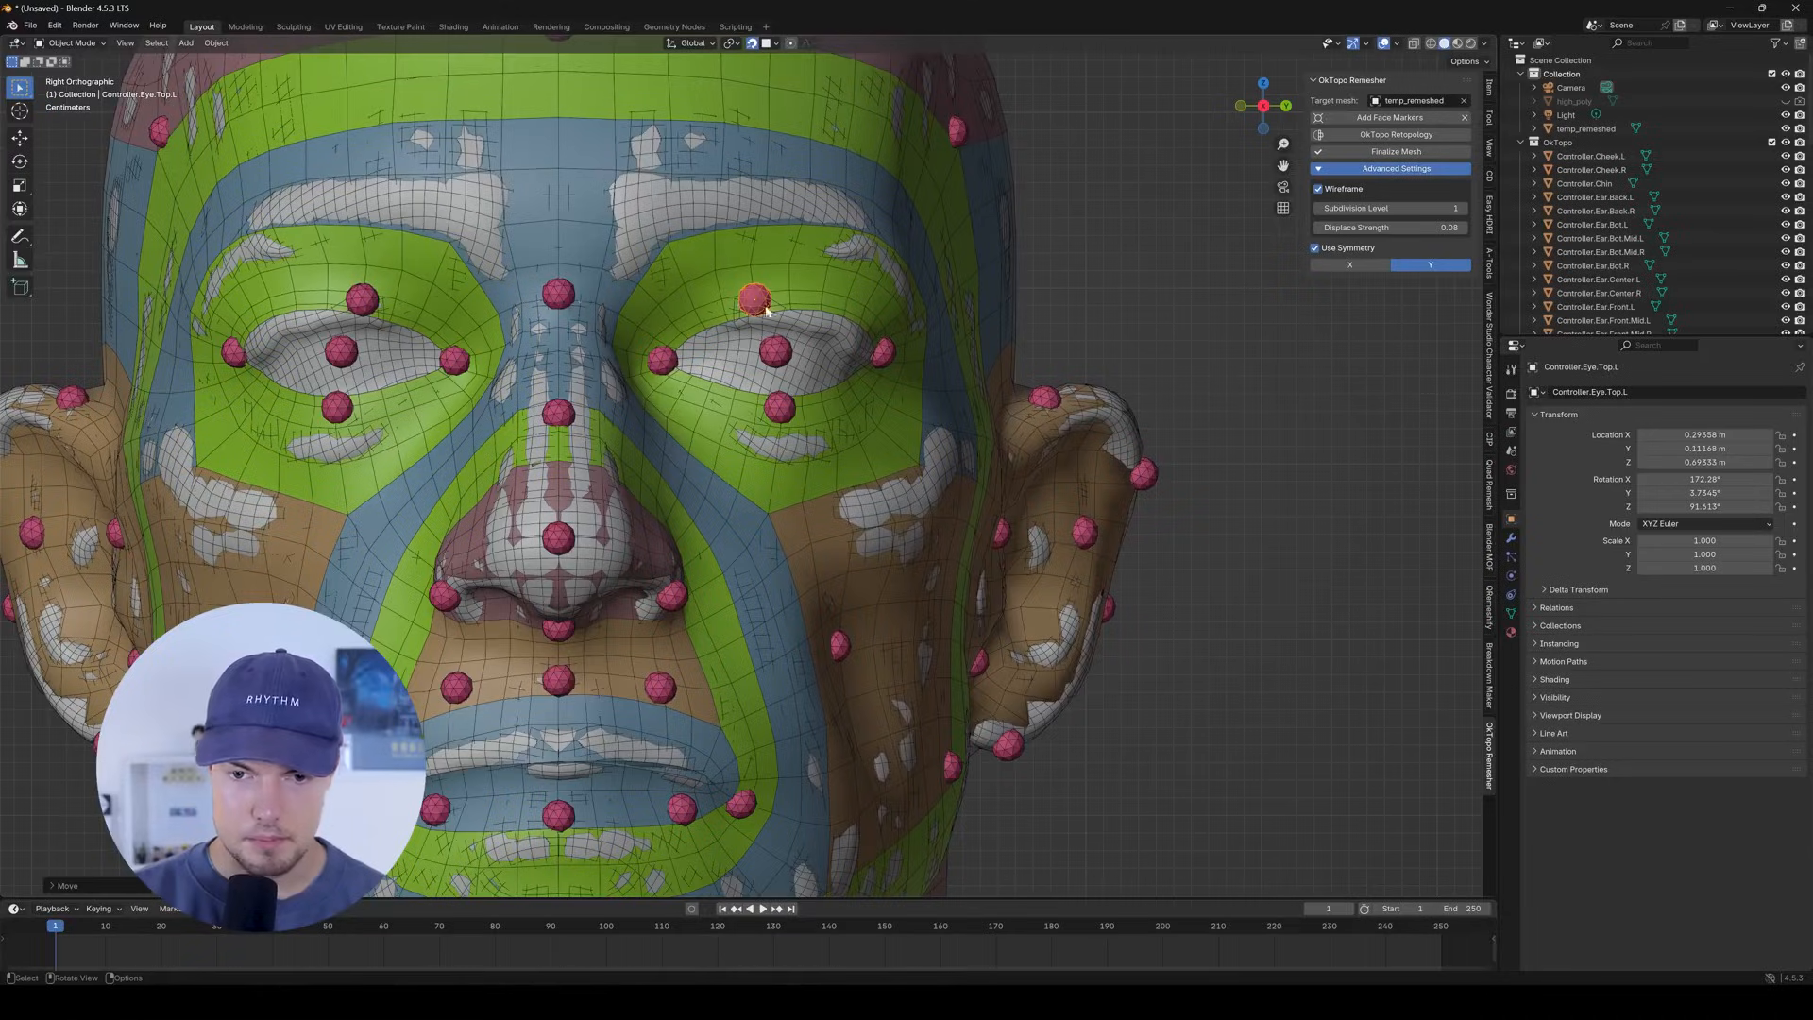
pyautogui.moveTo(878, 353); pyautogui.dragTo(865, 366)
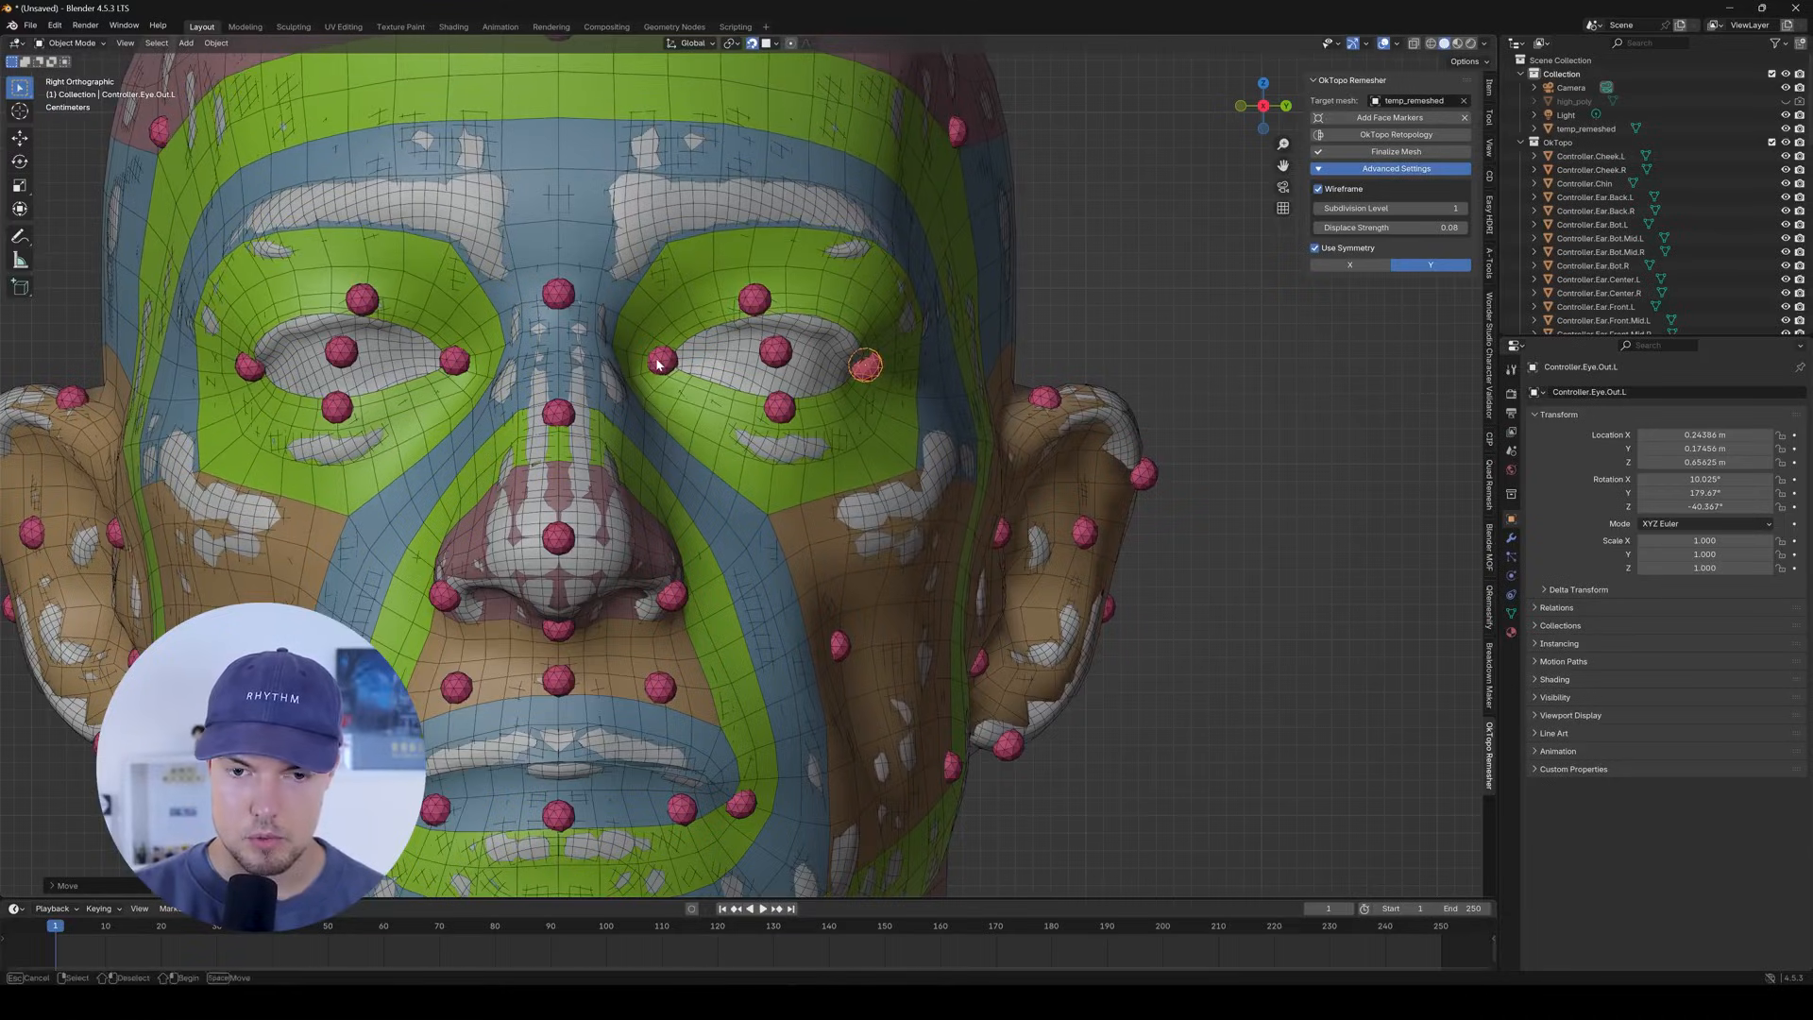
pyautogui.moveTo(658, 364); pyautogui.dragTo(660, 360)
# Lower the neck controllers, including Controller.Neck.Back, toward the bottom of the neck and check their coverage from the side.
pyautogui.moveTo(660, 360); pyautogui.dragTo(796, 380, button='middle')
pyautogui.moveTo(806, 315); pyautogui.dragTo(794, 415, button='middle')
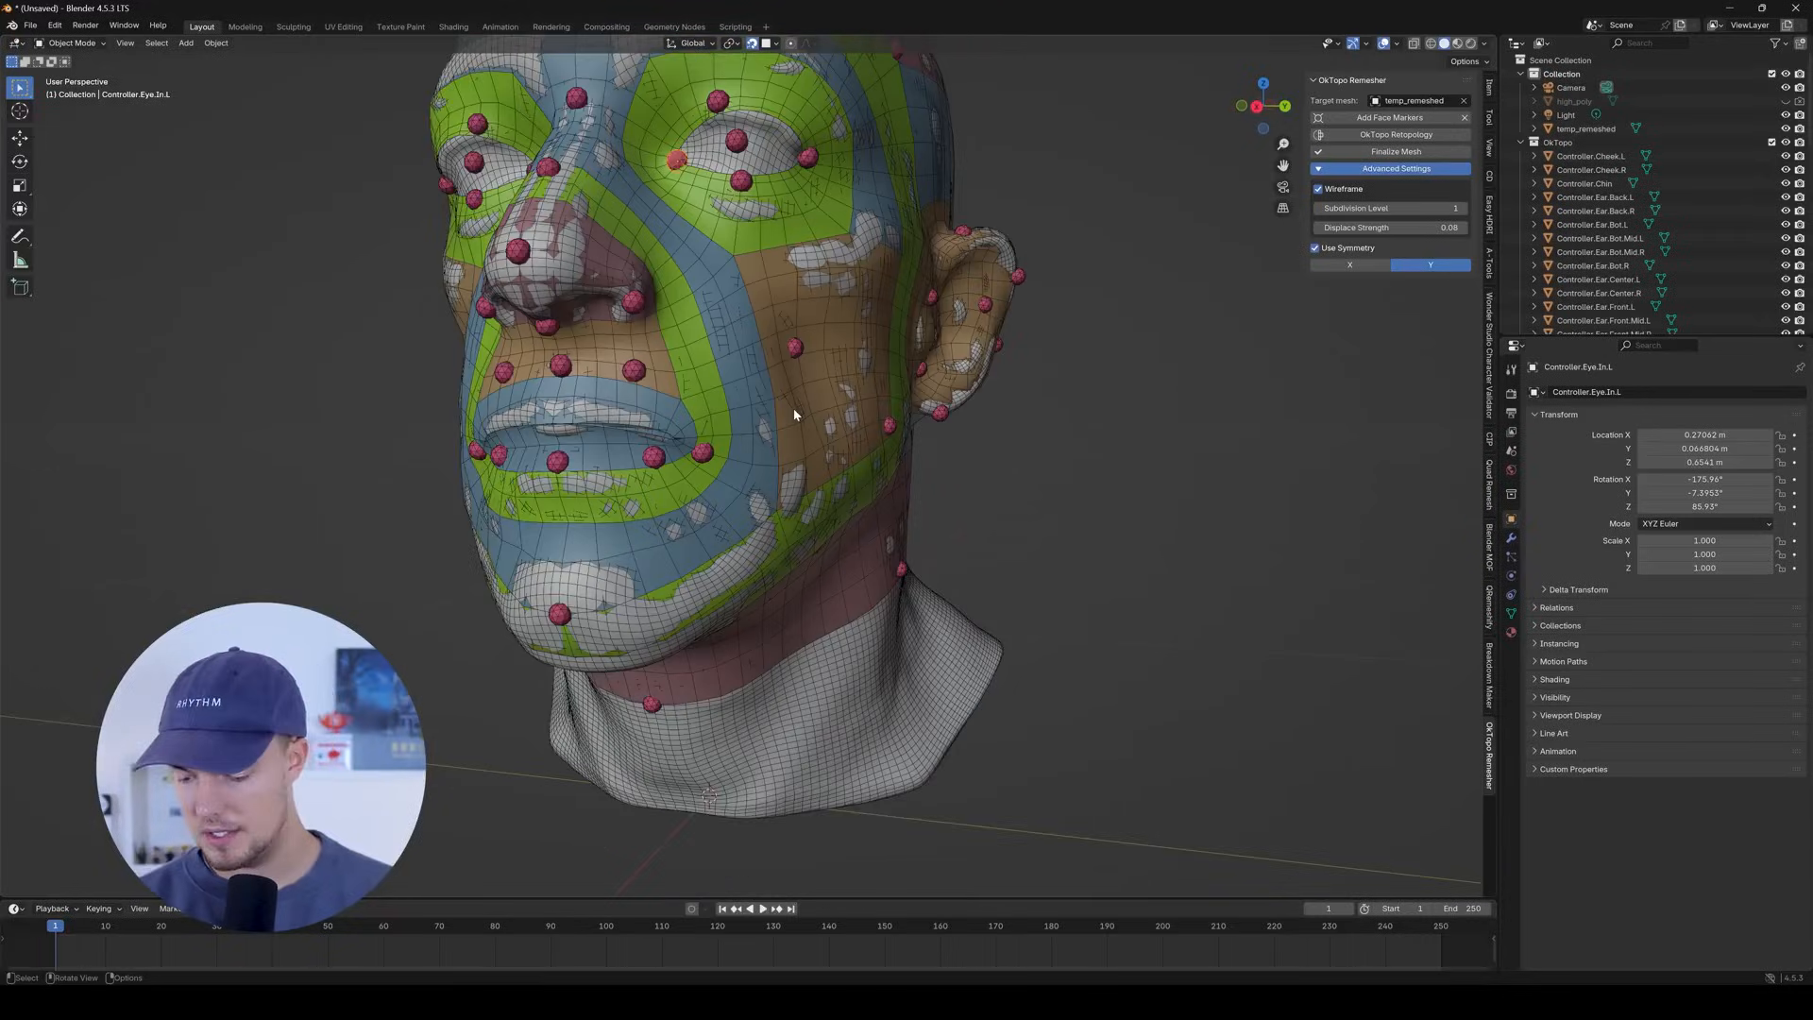
pyautogui.press('KP_3')
pyautogui.moveTo(723, 657); pyautogui.dragTo(723, 776)
pyautogui.moveTo(903, 566)
pyautogui.mouseDown()
pyautogui.moveTo(917, 641)
pyautogui.moveTo(959, 679)
pyautogui.moveTo(924, 681)
pyautogui.mouseUp()
pyautogui.moveTo(692, 716); pyautogui.dragTo(1020, 727, button='middle')
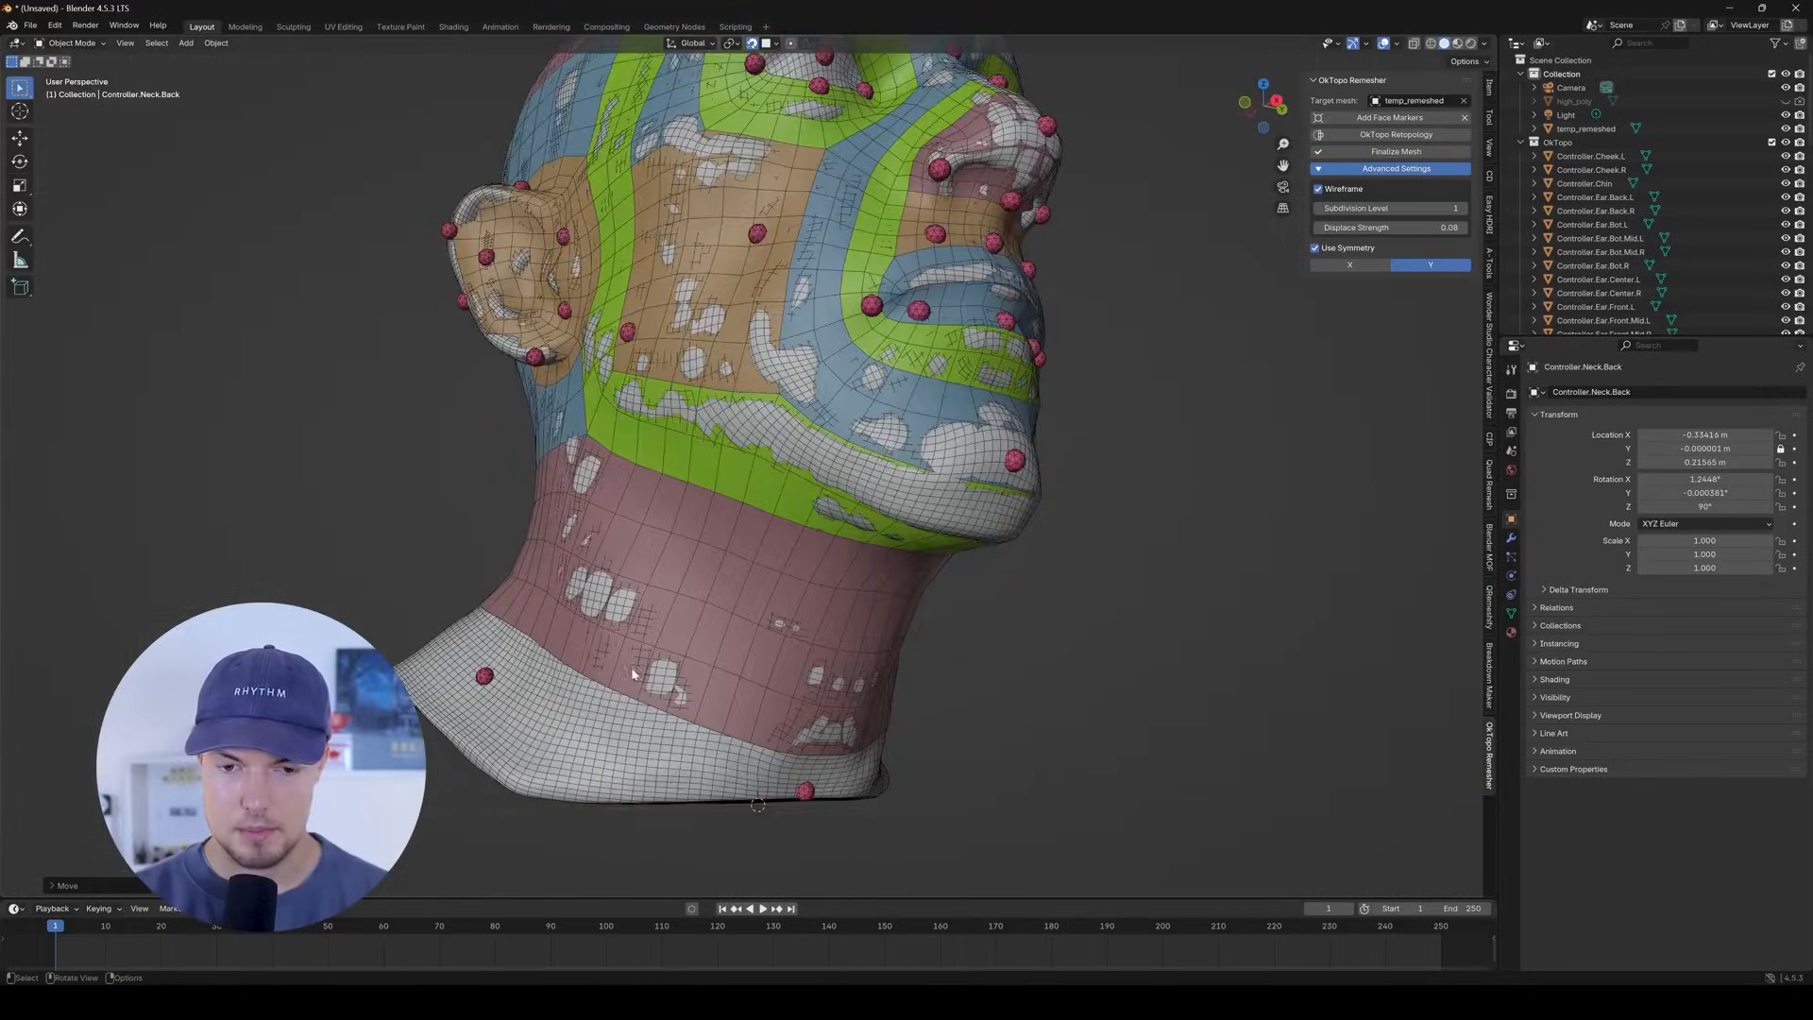
pyautogui.moveTo(633, 673); pyautogui.dragTo(529, 680, button='middle')
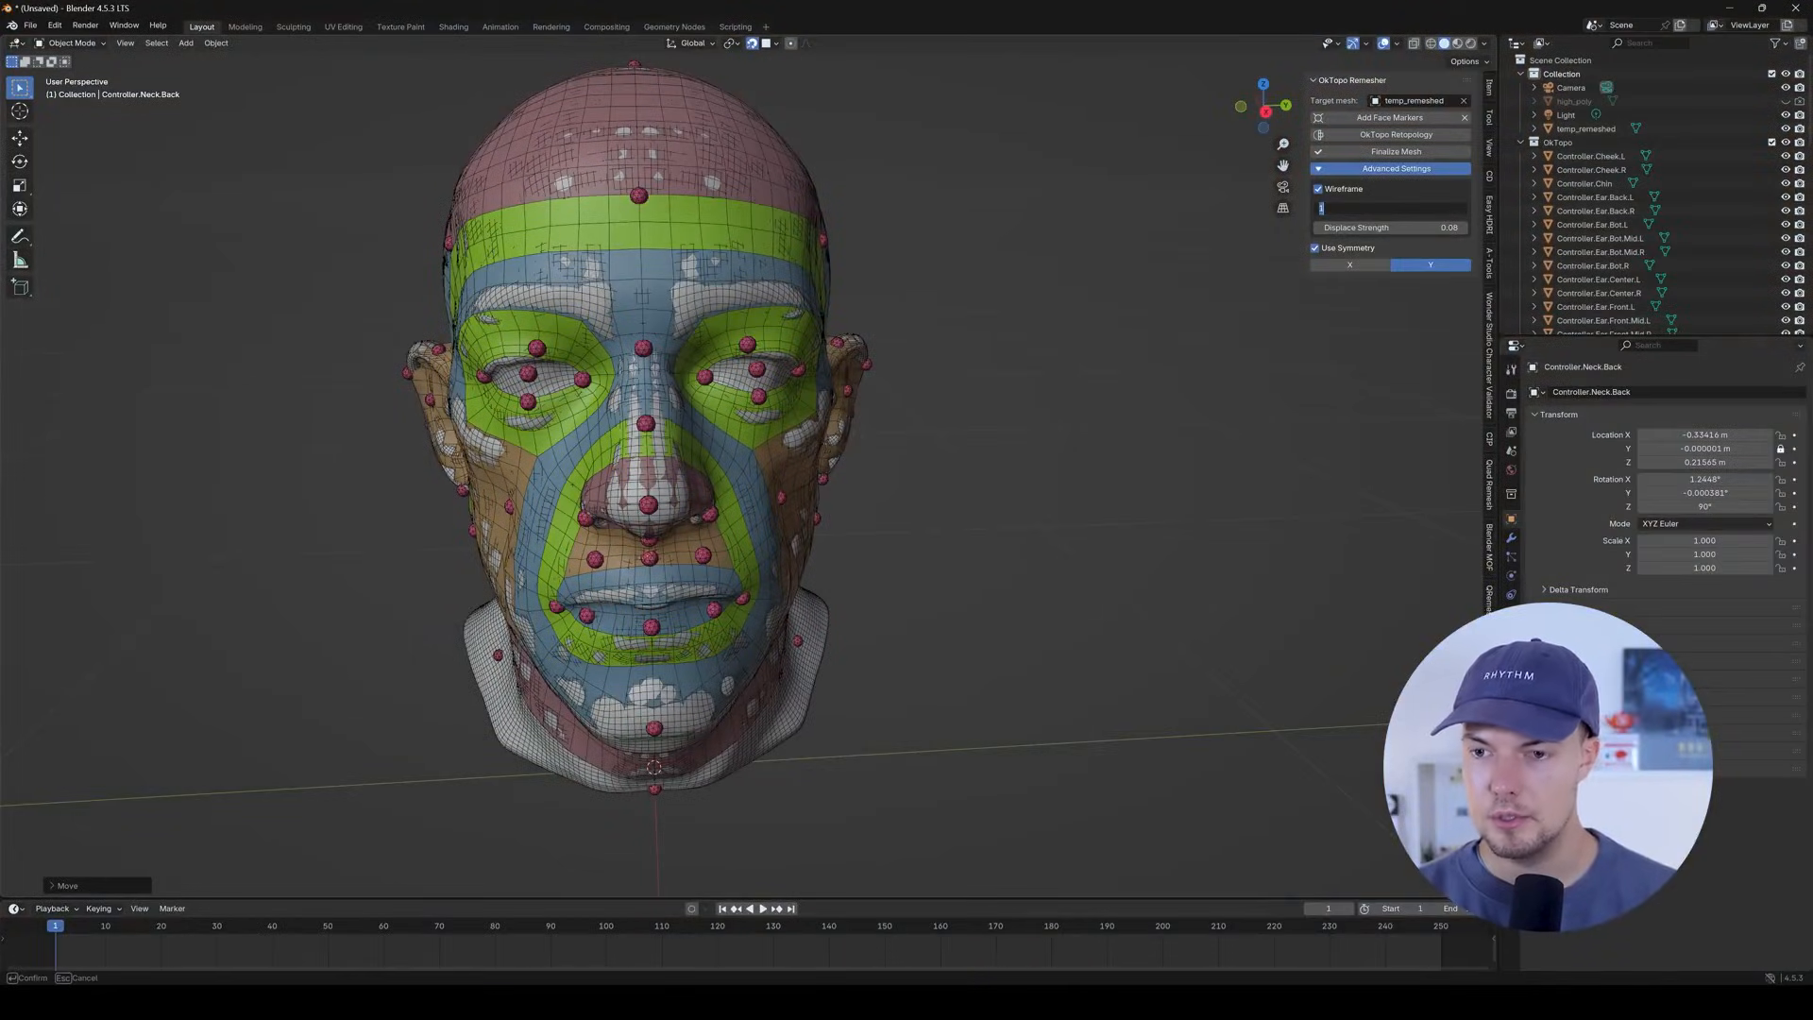
# Set the OkTopo Subdivision Level to 2.
pyautogui.press('Return')
pyautogui.moveTo(824, 554); pyautogui.dragTo(874, 567, button='middle')
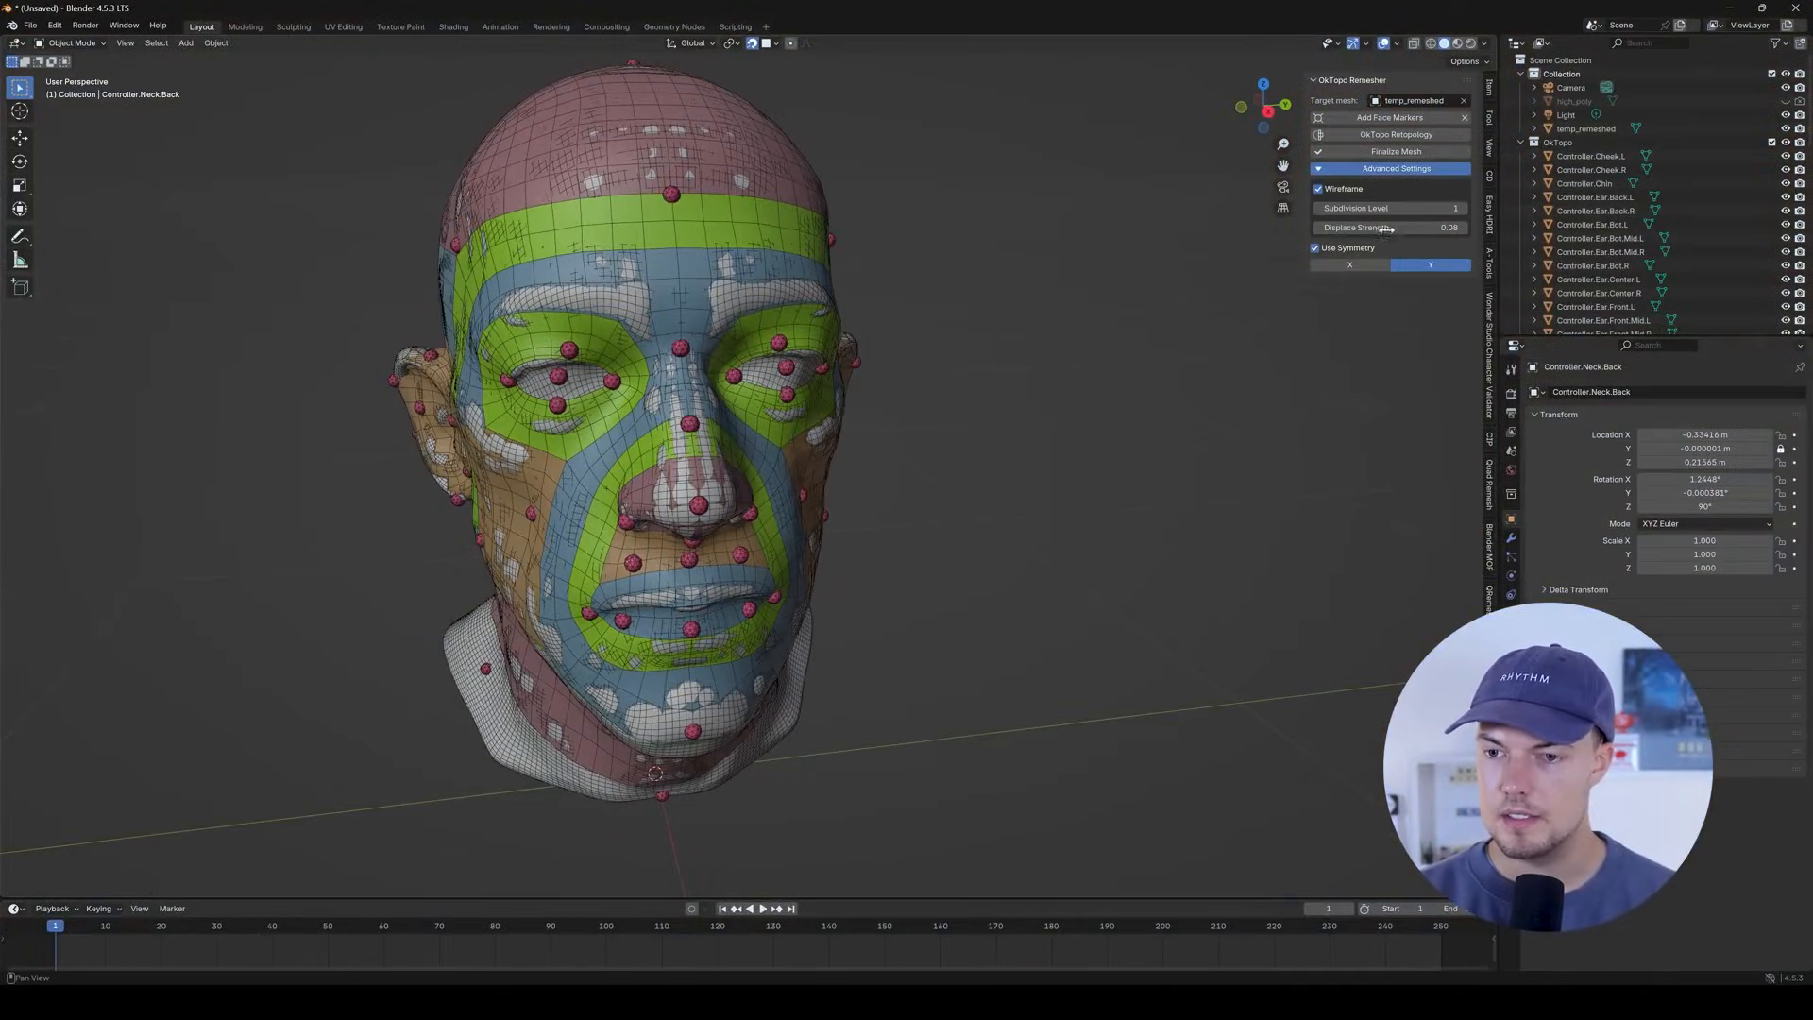
pyautogui.press('Return')
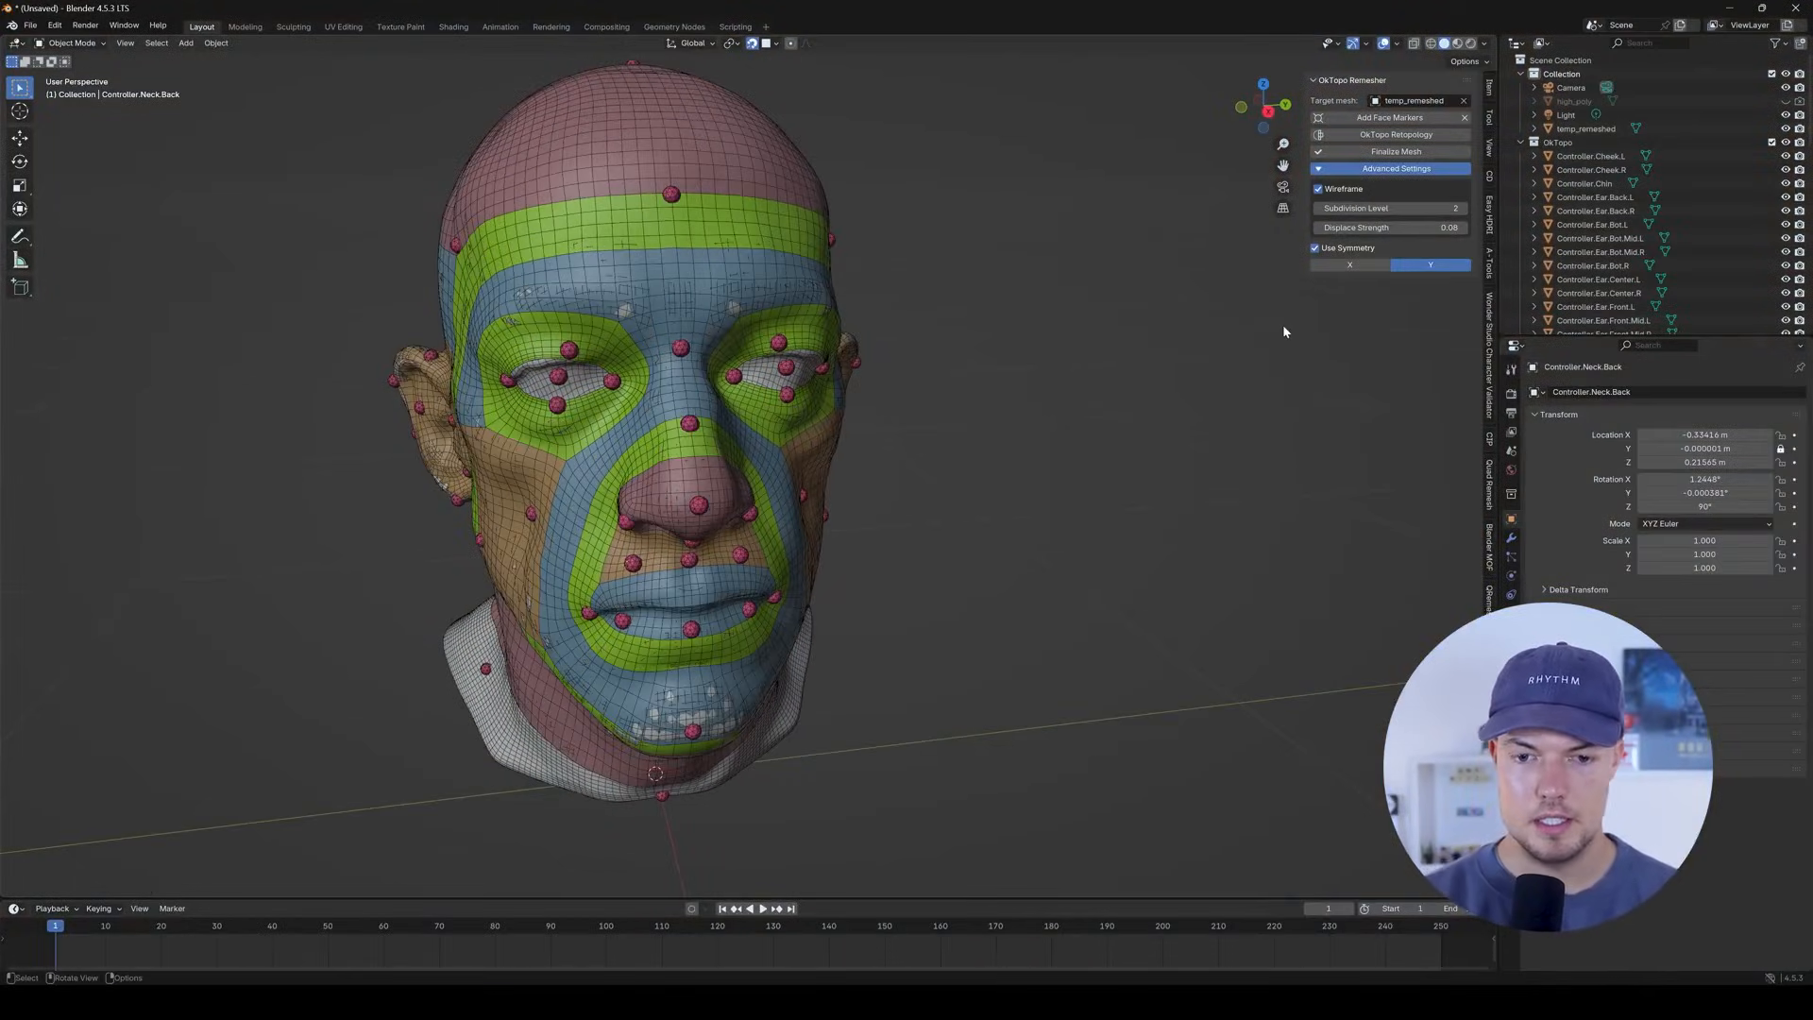
# Move Controller.Ear.Bot.Mid.R slightly down the right ear's rear rim and adjust Controller.Eye.Bot.L below the eye.
pyautogui.moveTo(806, 405); pyautogui.dragTo(668, 453, button='middle')
pyautogui.scroll(4, 668, 454)
pyautogui.moveTo(752, 391); pyautogui.dragTo(686, 364, button='middle')
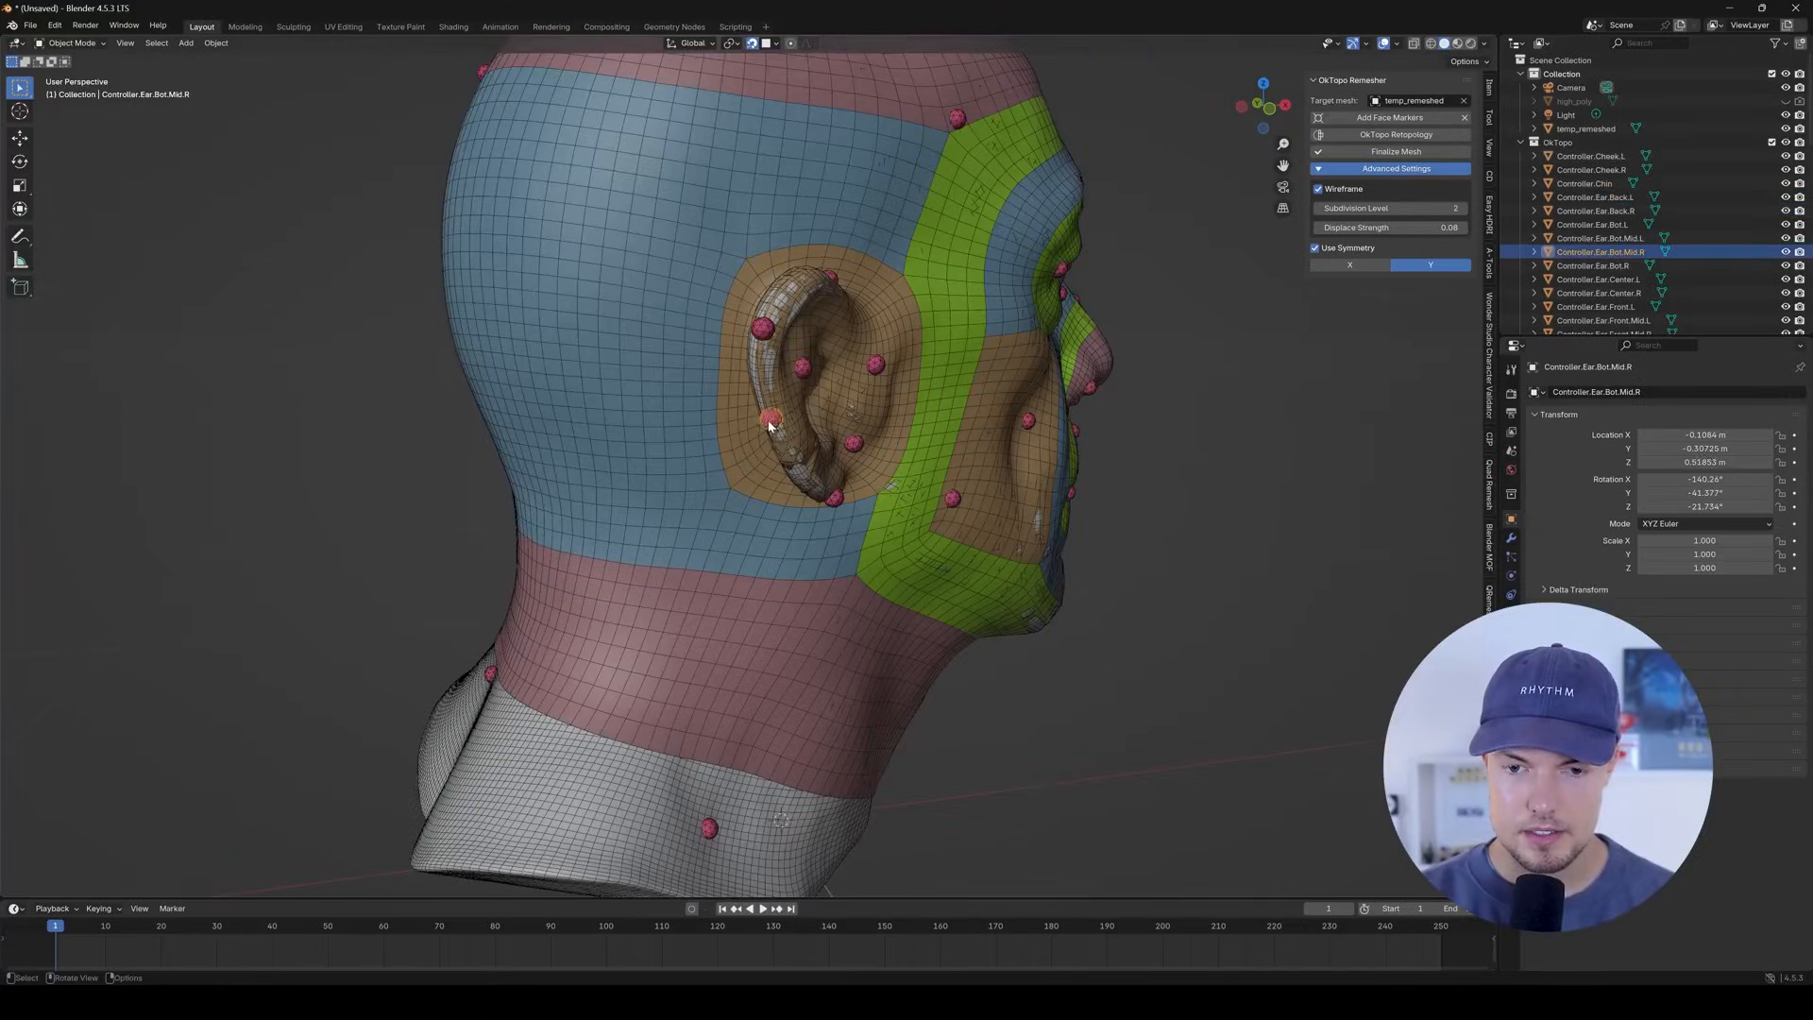
pyautogui.moveTo(770, 425); pyautogui.dragTo(774, 434)
pyautogui.press('KP_3')
pyautogui.scroll(5, 697, 412)
pyautogui.keyDown('shift'); pyautogui.moveTo(700, 421); pyautogui.dragTo(790, 393, button='middle'); pyautogui.keyUp('shift')
pyautogui.keyDown('shift'); pyautogui.moveTo(909, 487); pyautogui.dragTo(885, 542, button='middle'); pyautogui.keyUp('shift')
pyautogui.scroll(-1, 860, 454)
pyautogui.keyDown('shift'); pyautogui.moveTo(893, 370); pyautogui.dragTo(837, 314, button='middle'); pyautogui.keyUp('shift')
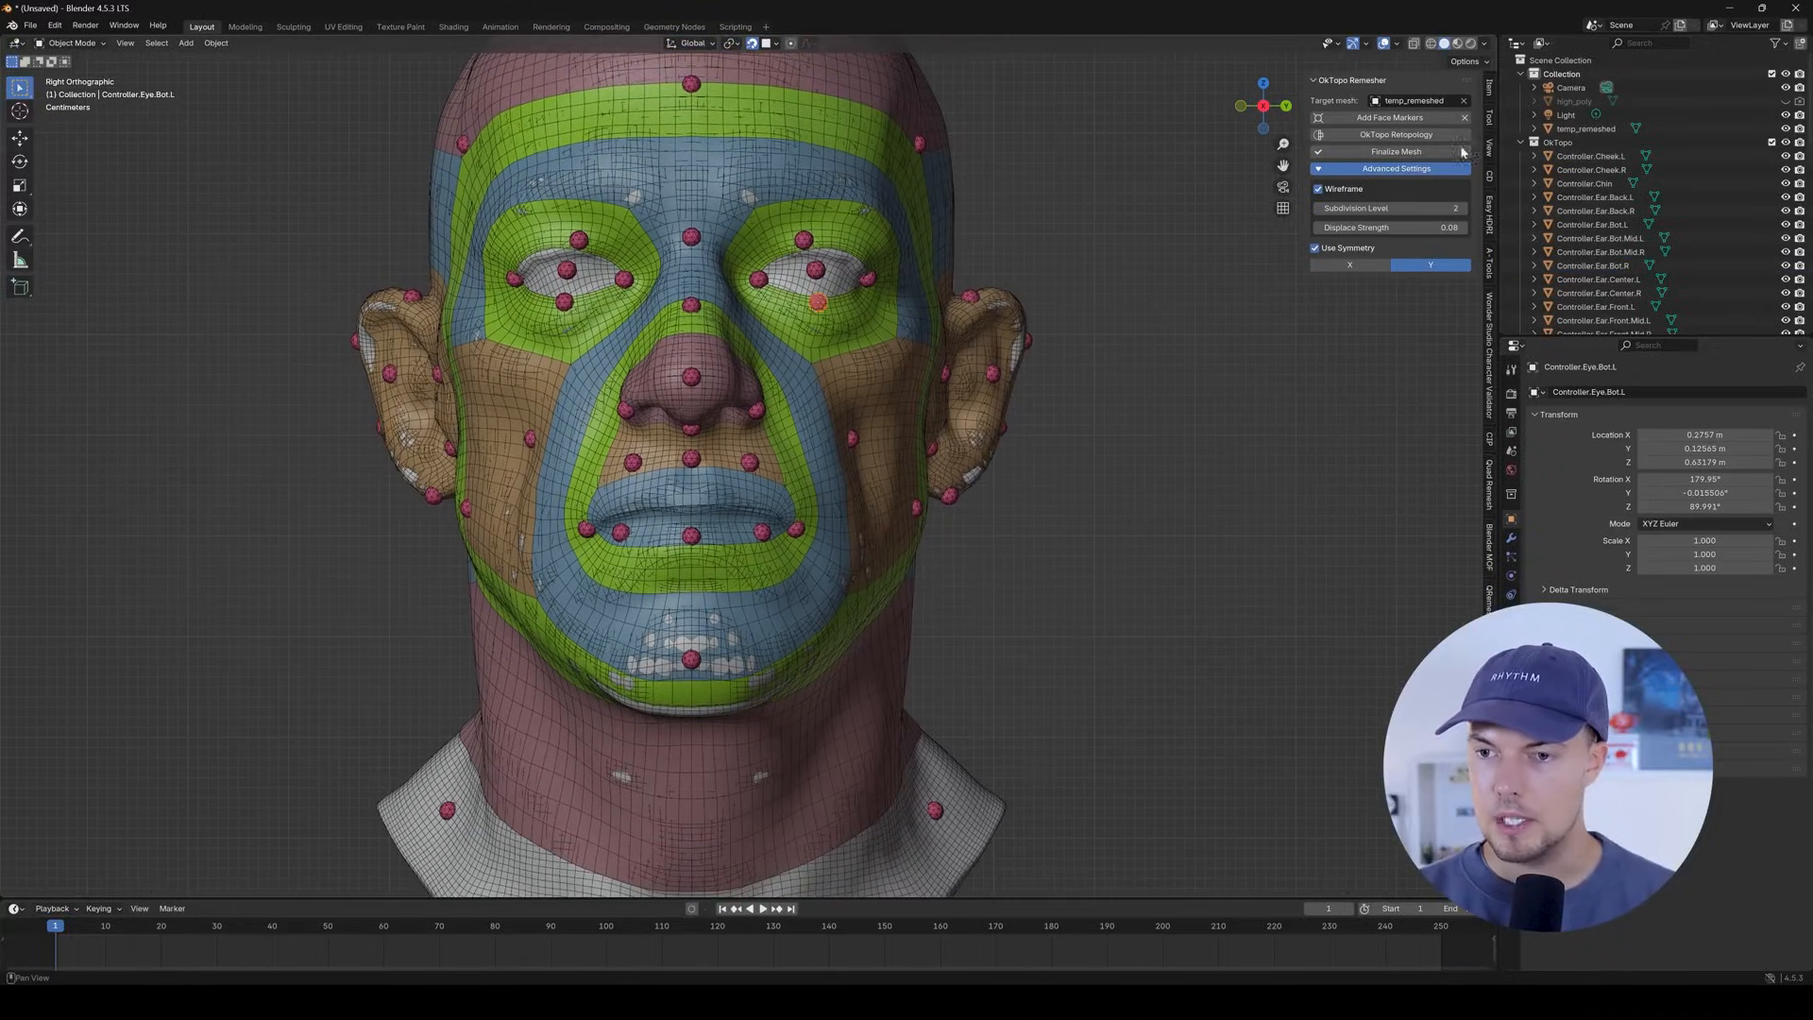
# Finalize the OkTopo mesh and hide the original temp_remeshed head.
pyautogui.click(1381, 153)
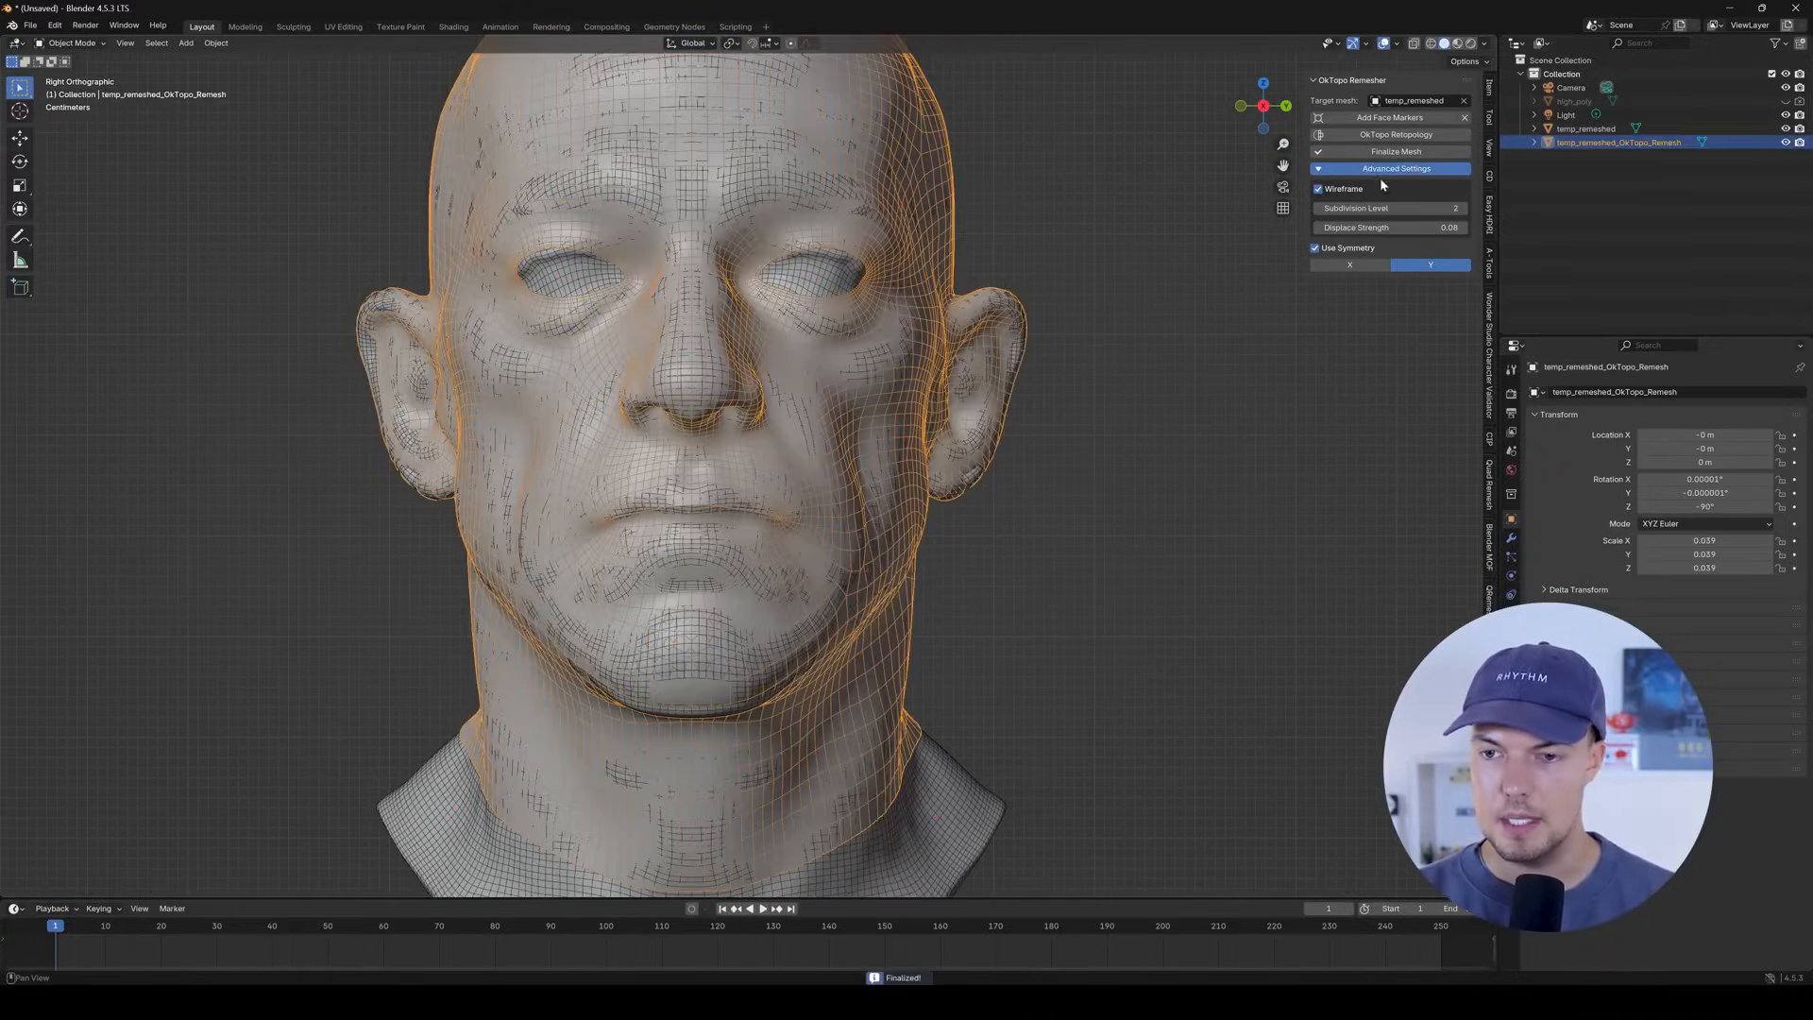
pyautogui.moveTo(968, 454); pyautogui.dragTo(818, 463, button='middle')
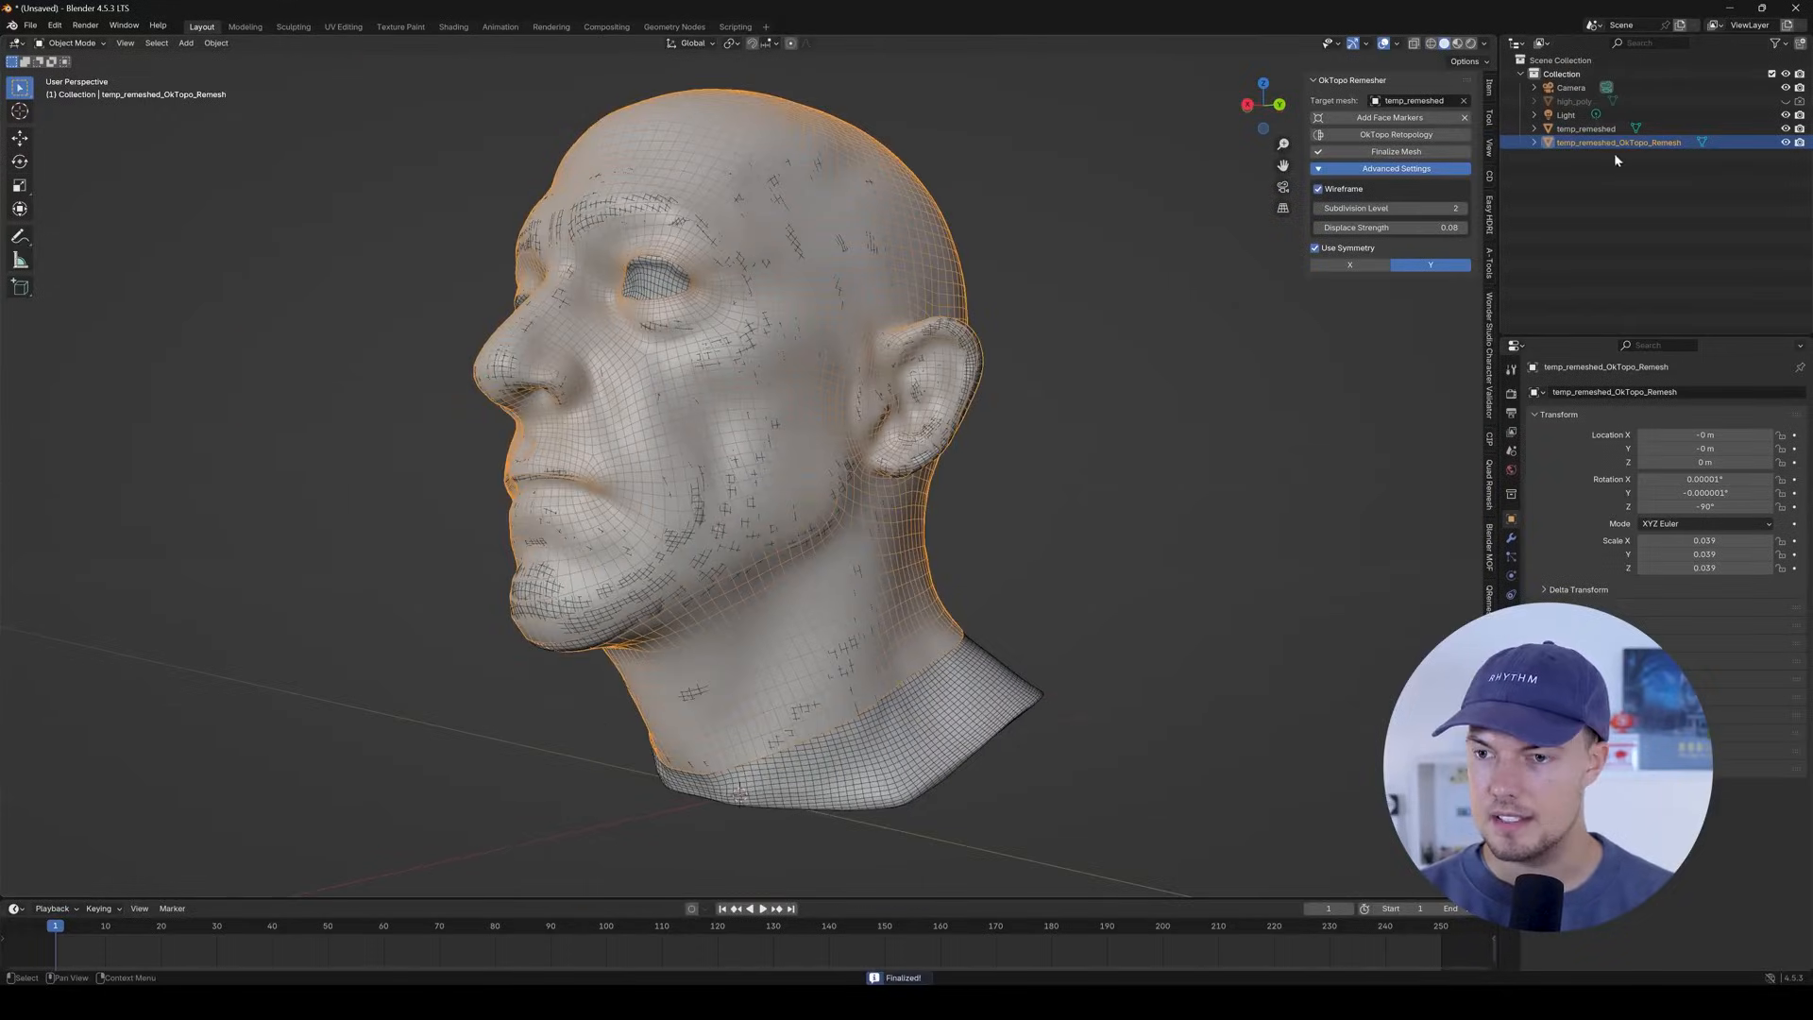
pyautogui.click(1659, 130)
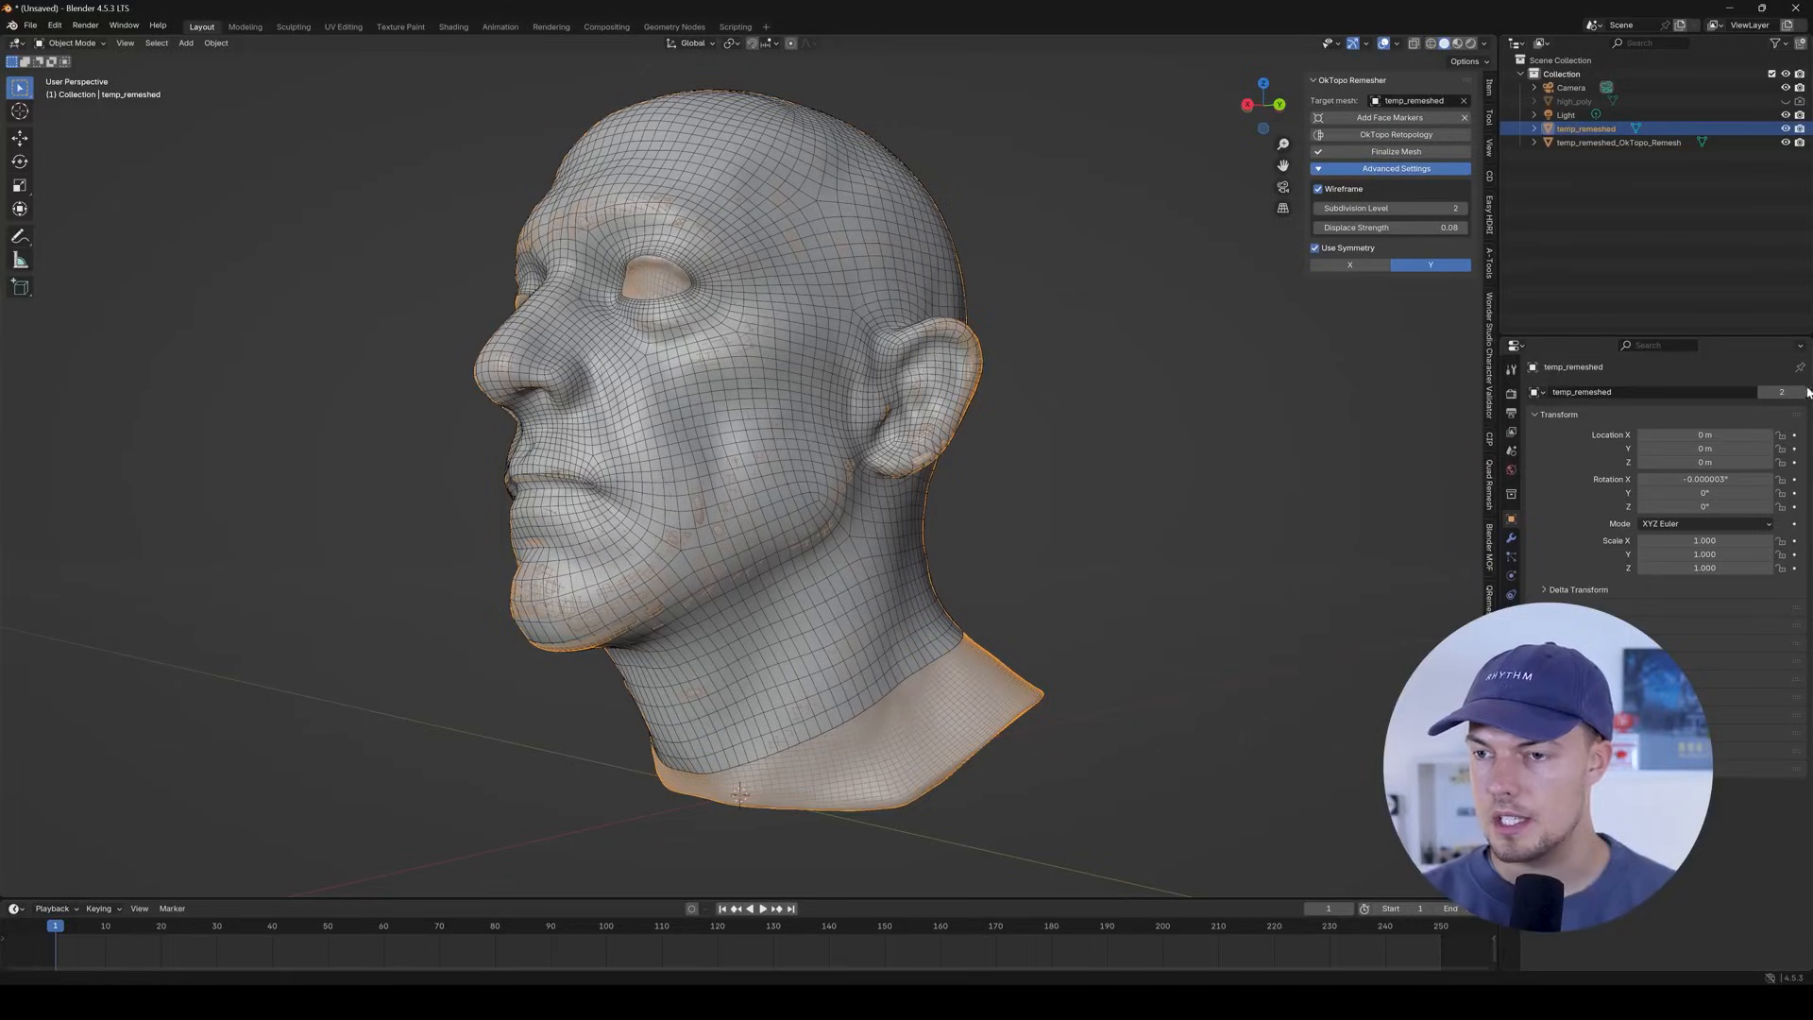
pyautogui.click(1786, 128)
# Examine the retopologized head's edge flow around the face, ear and back of the head.
pyautogui.moveTo(791, 462); pyautogui.dragTo(716, 467, button='middle')
pyautogui.scroll(3, 865, 487)
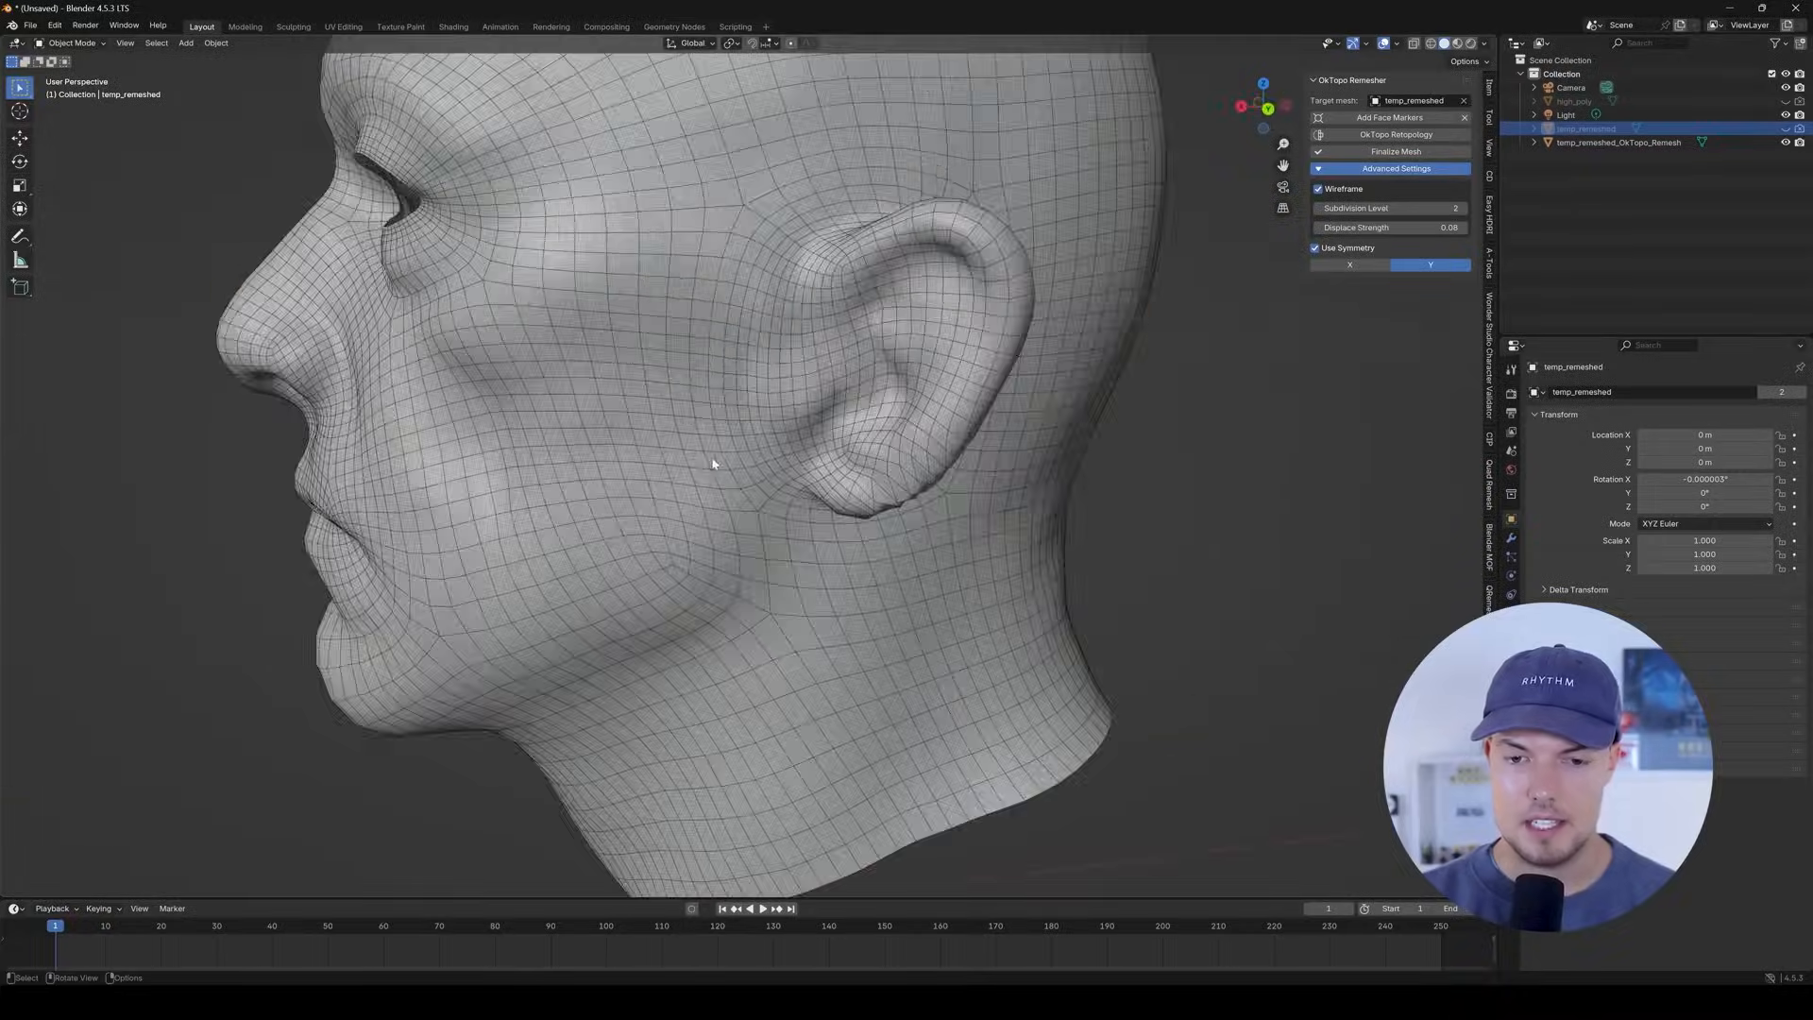
pyautogui.click(717, 472)
pyautogui.scroll(-5, 716, 472)
pyautogui.moveTo(519, 526); pyautogui.dragTo(436, 543, button='middle')
pyautogui.scroll(5, 692, 444)
pyautogui.moveTo(692, 445); pyautogui.dragTo(620, 432, button='middle')
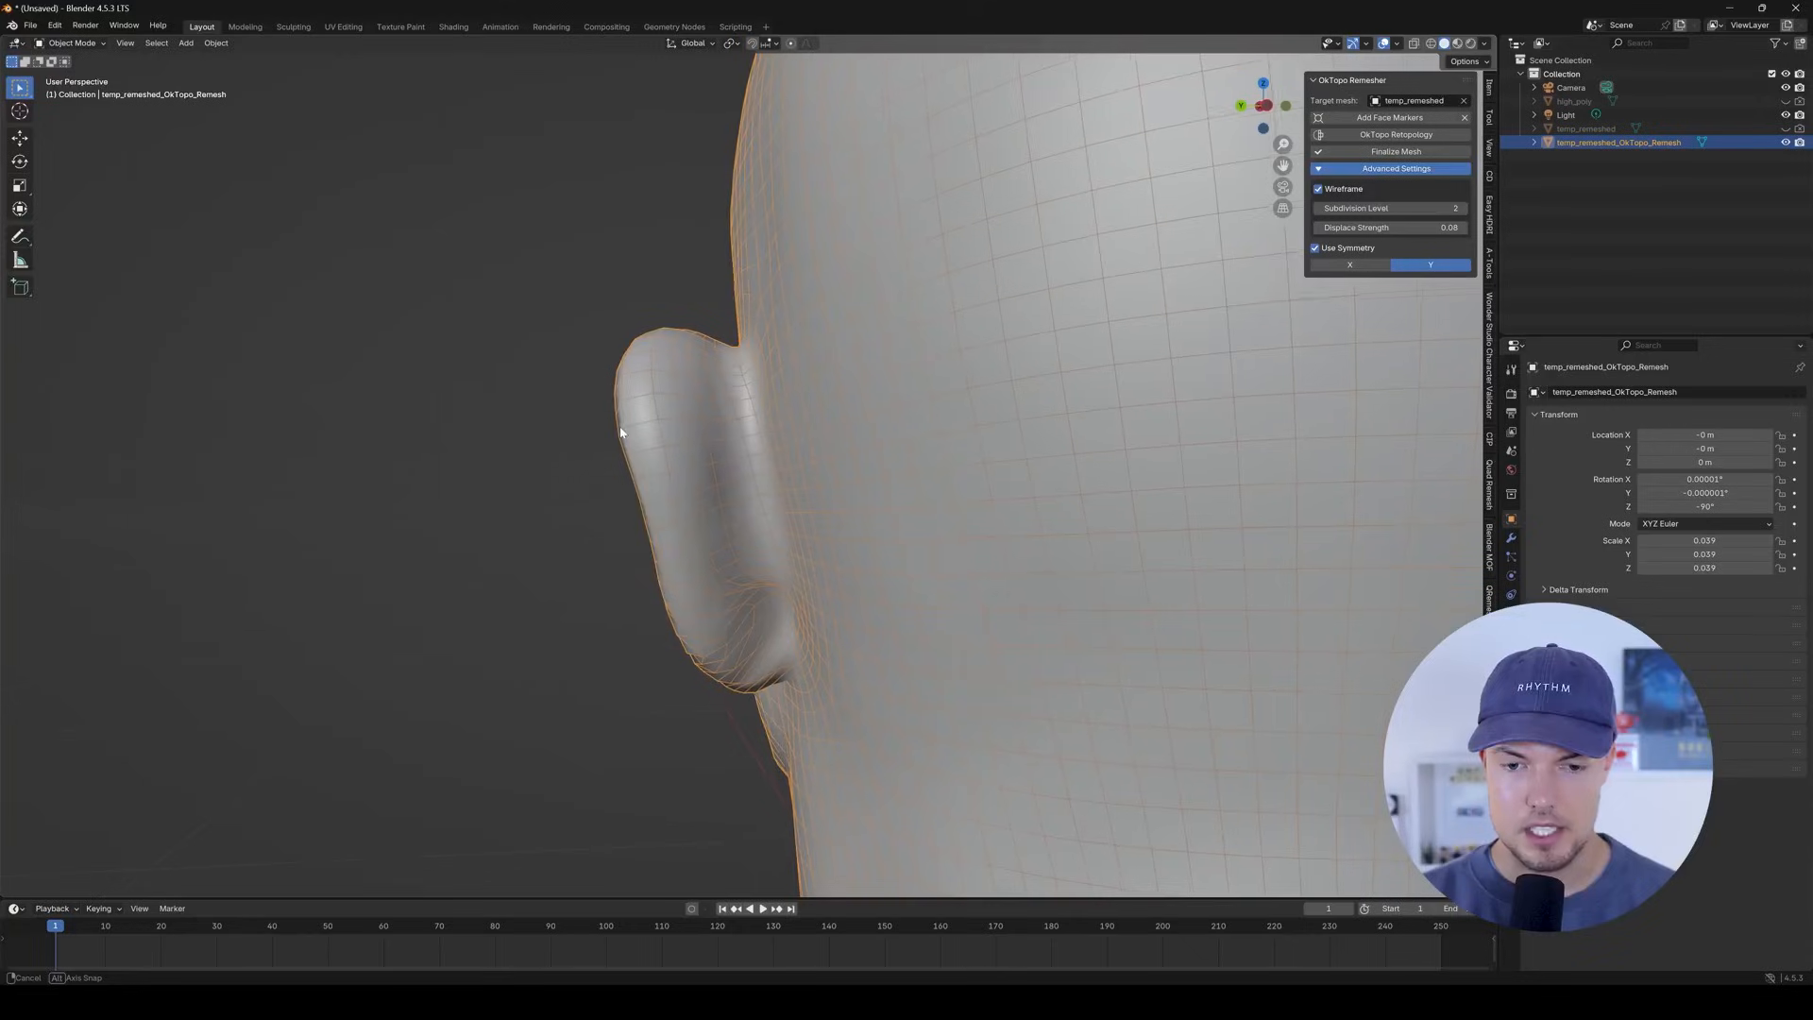
pyautogui.scroll(-6, 620, 432)
pyautogui.moveTo(747, 485); pyautogui.dragTo(689, 515, button='middle')
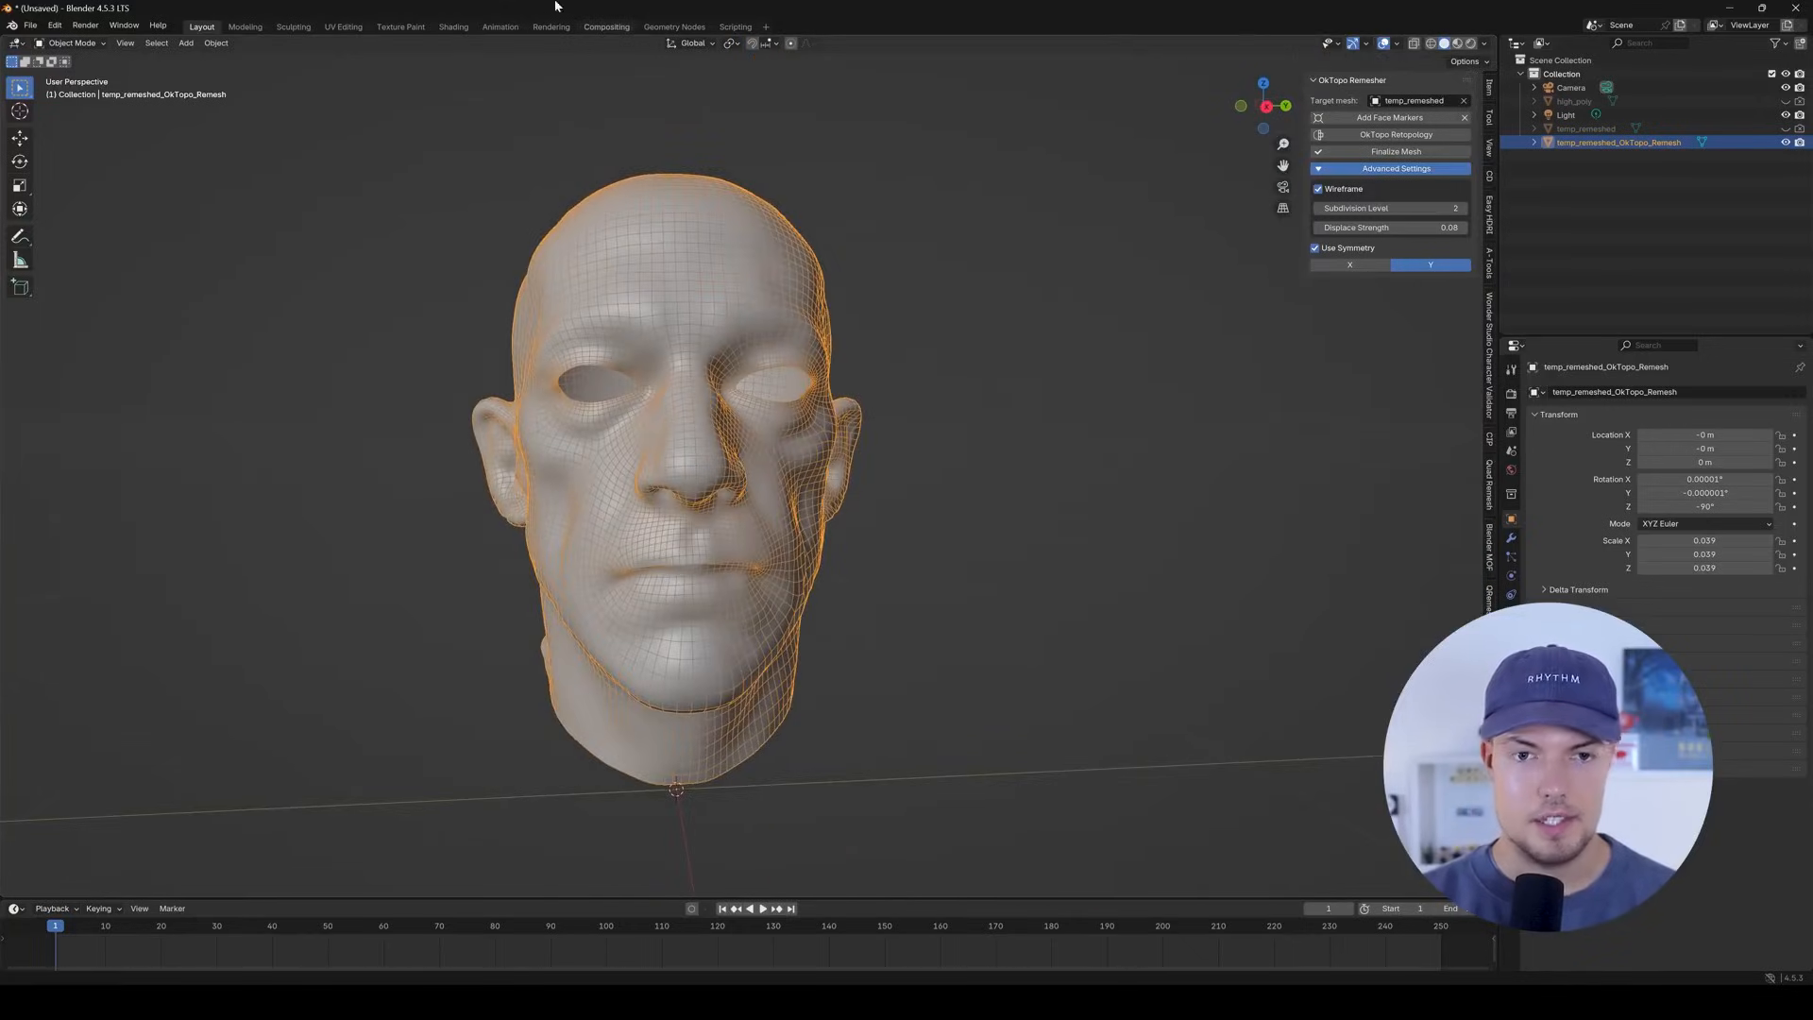
# Examine the retopologized head's UV layout in the UV Editing workspace and return to the Layout workspace.
pyautogui.click(345, 26)
pyautogui.scroll(8, 1042, 529)
pyautogui.moveTo(1194, 457); pyautogui.dragTo(1173, 438, button='middle')
pyautogui.keyDown('shift'); pyautogui.moveTo(1173, 439); pyautogui.dragTo(961, 525, button='middle'); pyautogui.keyUp('shift')
pyautogui.scroll(6, 378, 566)
pyautogui.scroll(3, 565, 526)
pyautogui.scroll(-3, 473, 491)
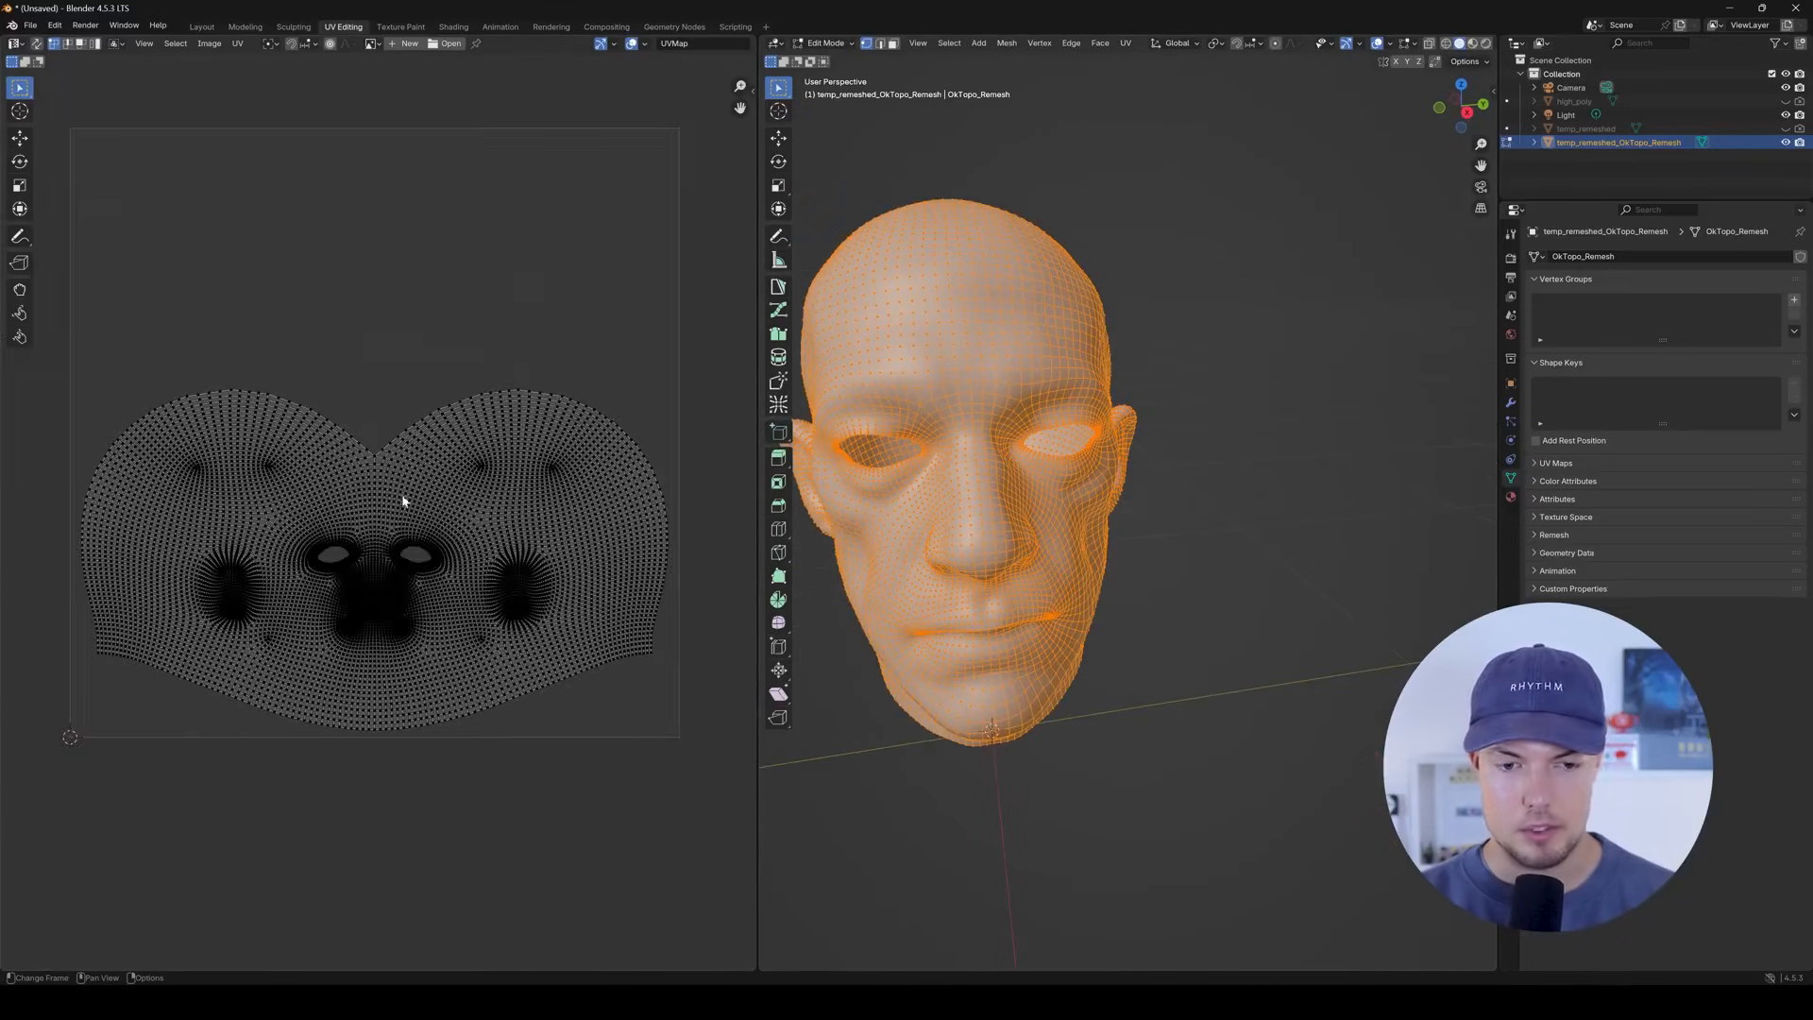
pyautogui.moveTo(407, 524)
pyautogui.mouseDown(button='middle')
pyautogui.moveTo(404, 502)
pyautogui.moveTo(395, 533)
pyautogui.mouseUp(button='middle')
pyautogui.moveTo(1044, 465); pyautogui.dragTo(1080, 442, button='middle')
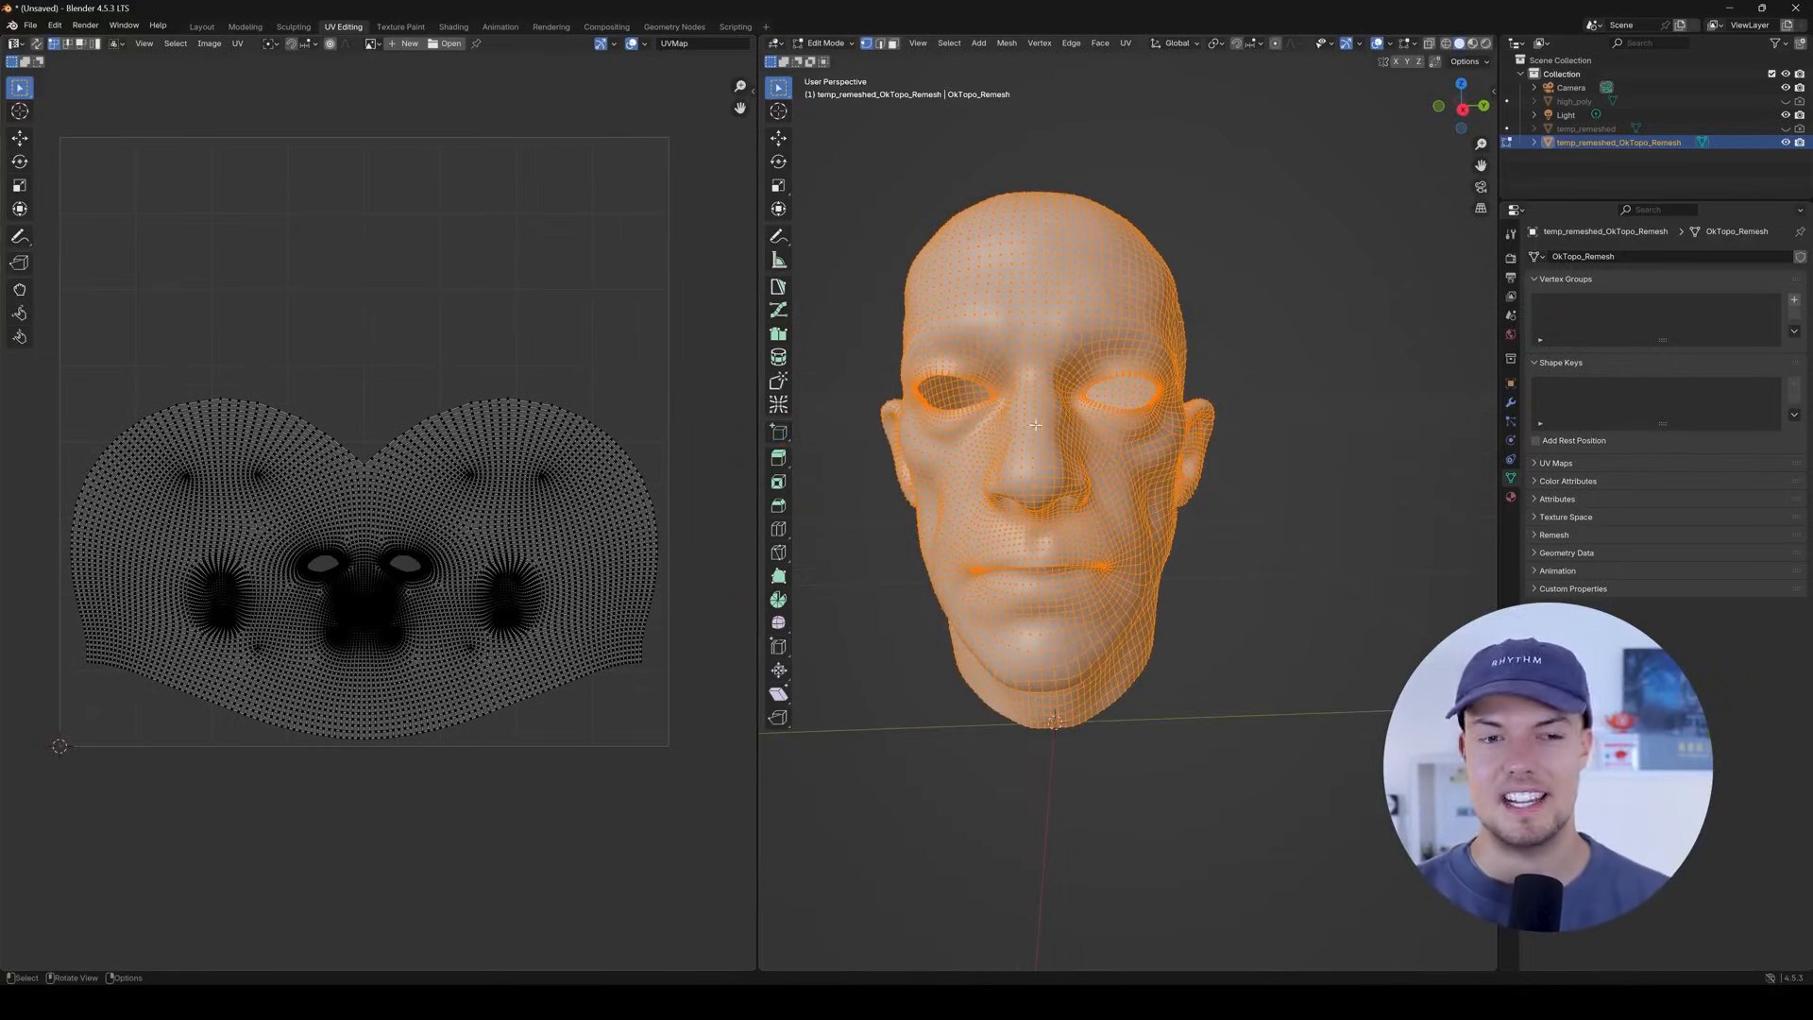
pyautogui.press('Tab')
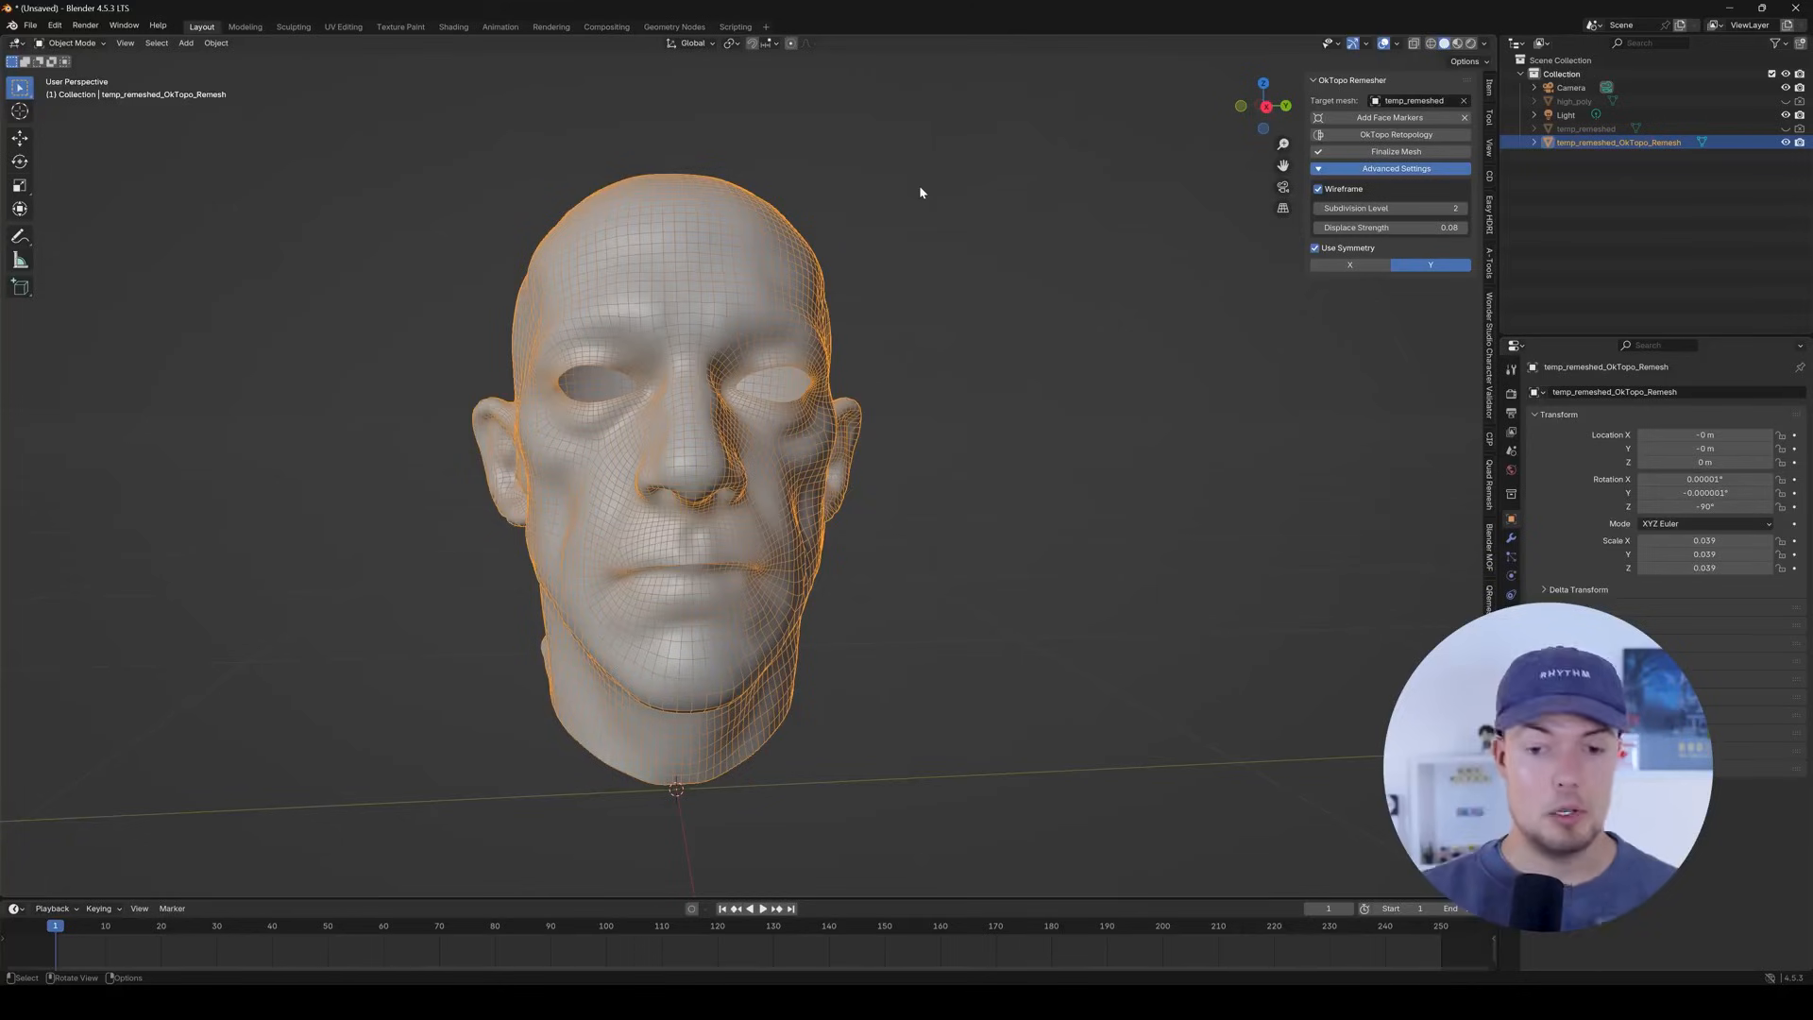
# Deselect the head and add a UV sphere for an eyeball.
pyautogui.moveTo(920, 193); pyautogui.dragTo(894, 416, button='middle')
pyautogui.scroll(6, 894, 416)
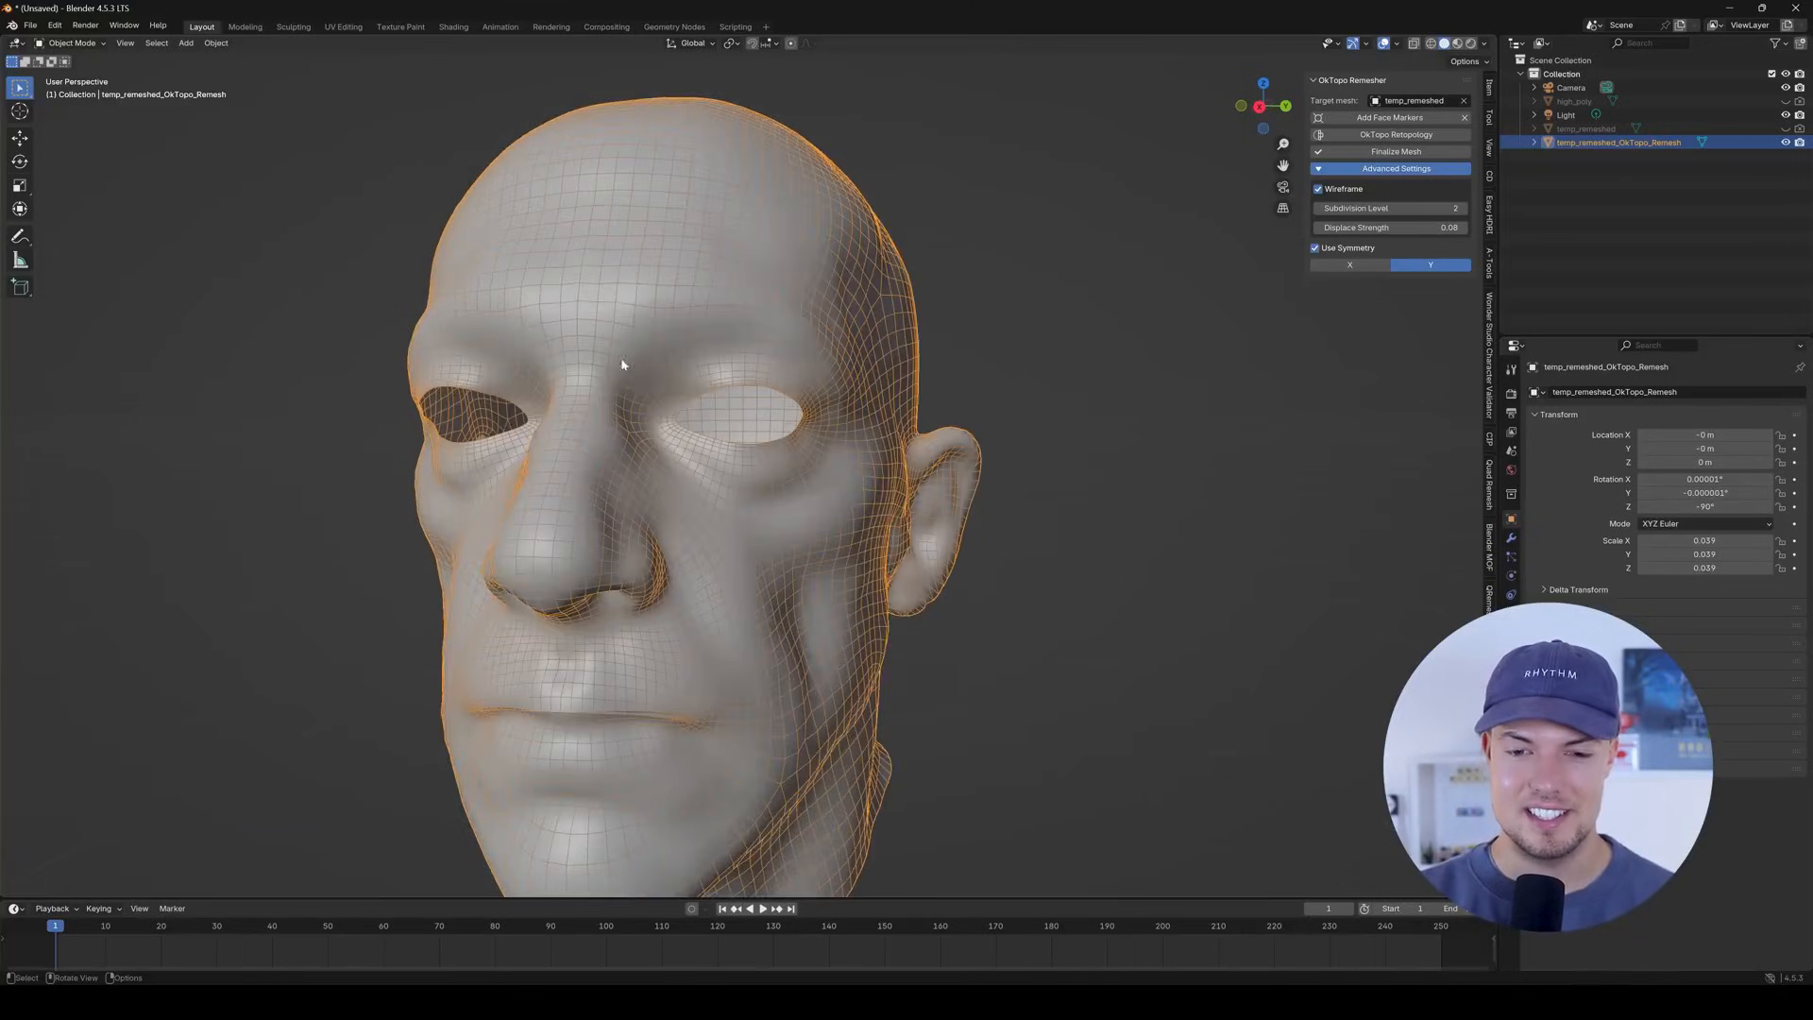
pyautogui.moveTo(742, 377); pyautogui.dragTo(933, 487, button='middle')
pyautogui.scroll(-5, 933, 487)
pyautogui.click(1224, 536)
pyautogui.moveTo(1169, 627); pyautogui.dragTo(908, 562, button='middle')
pyautogui.hotkey('shift', 'a')
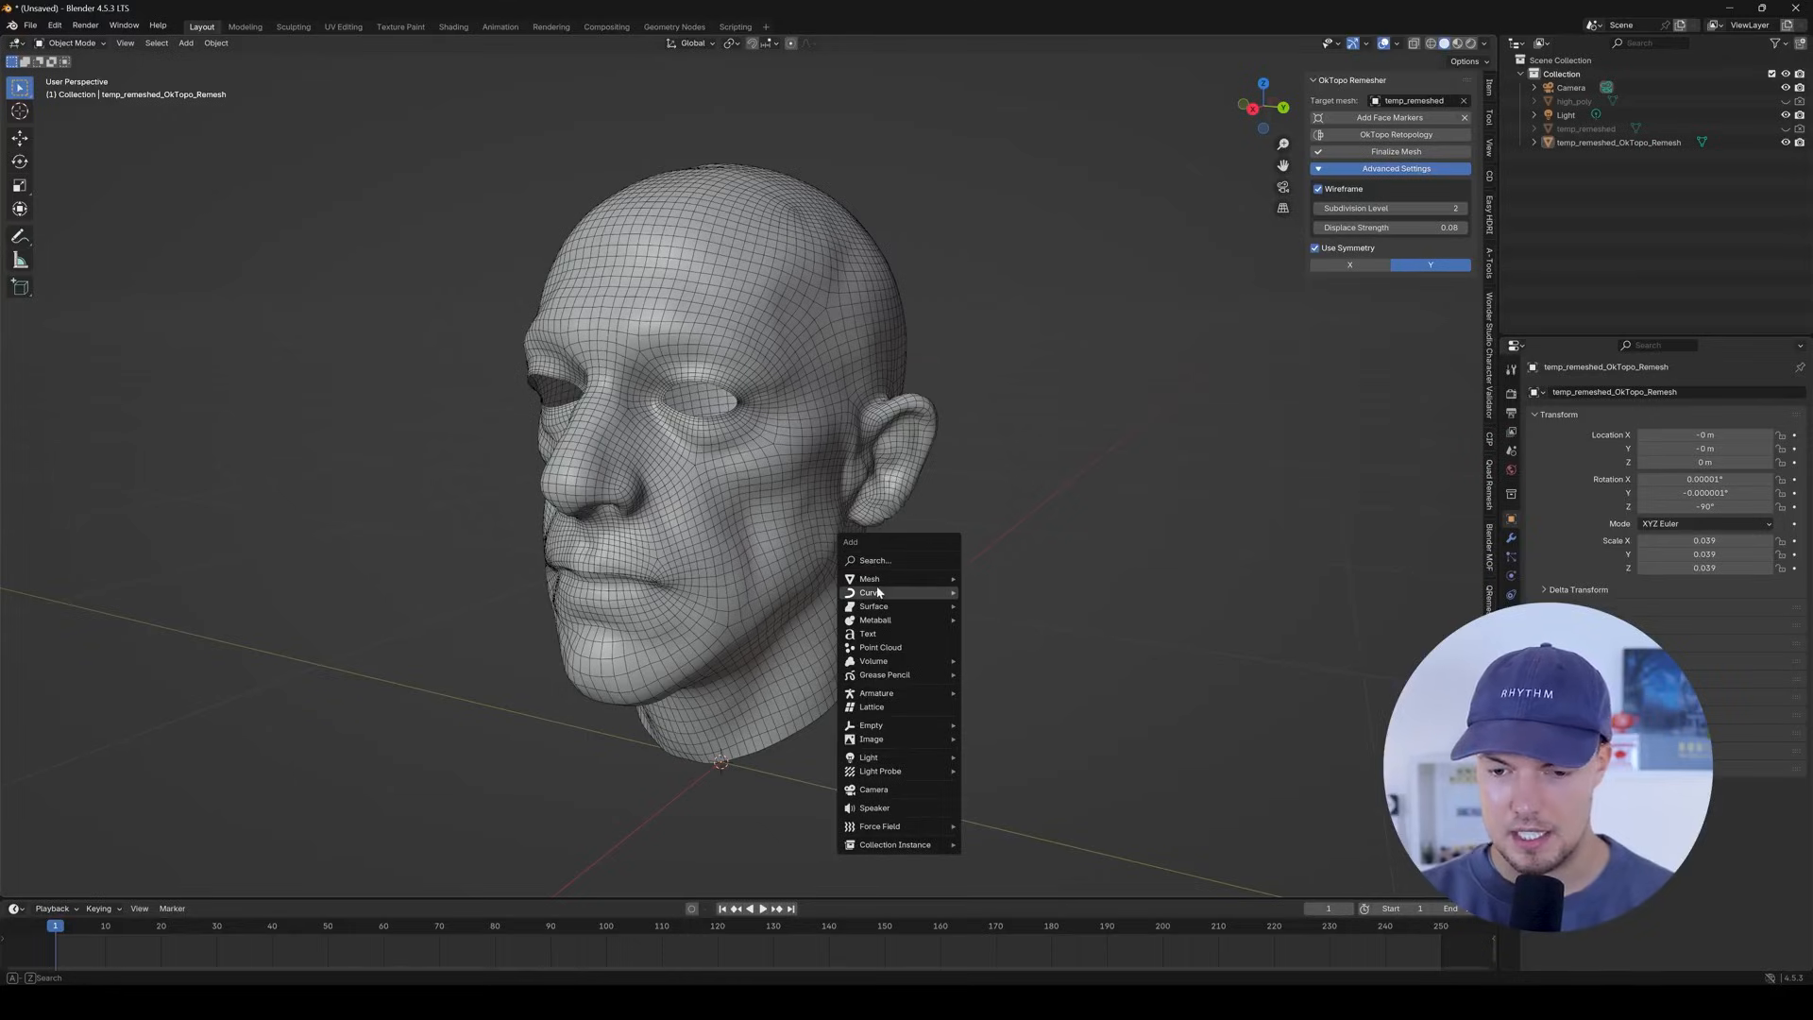
pyautogui.moveTo(878, 581)
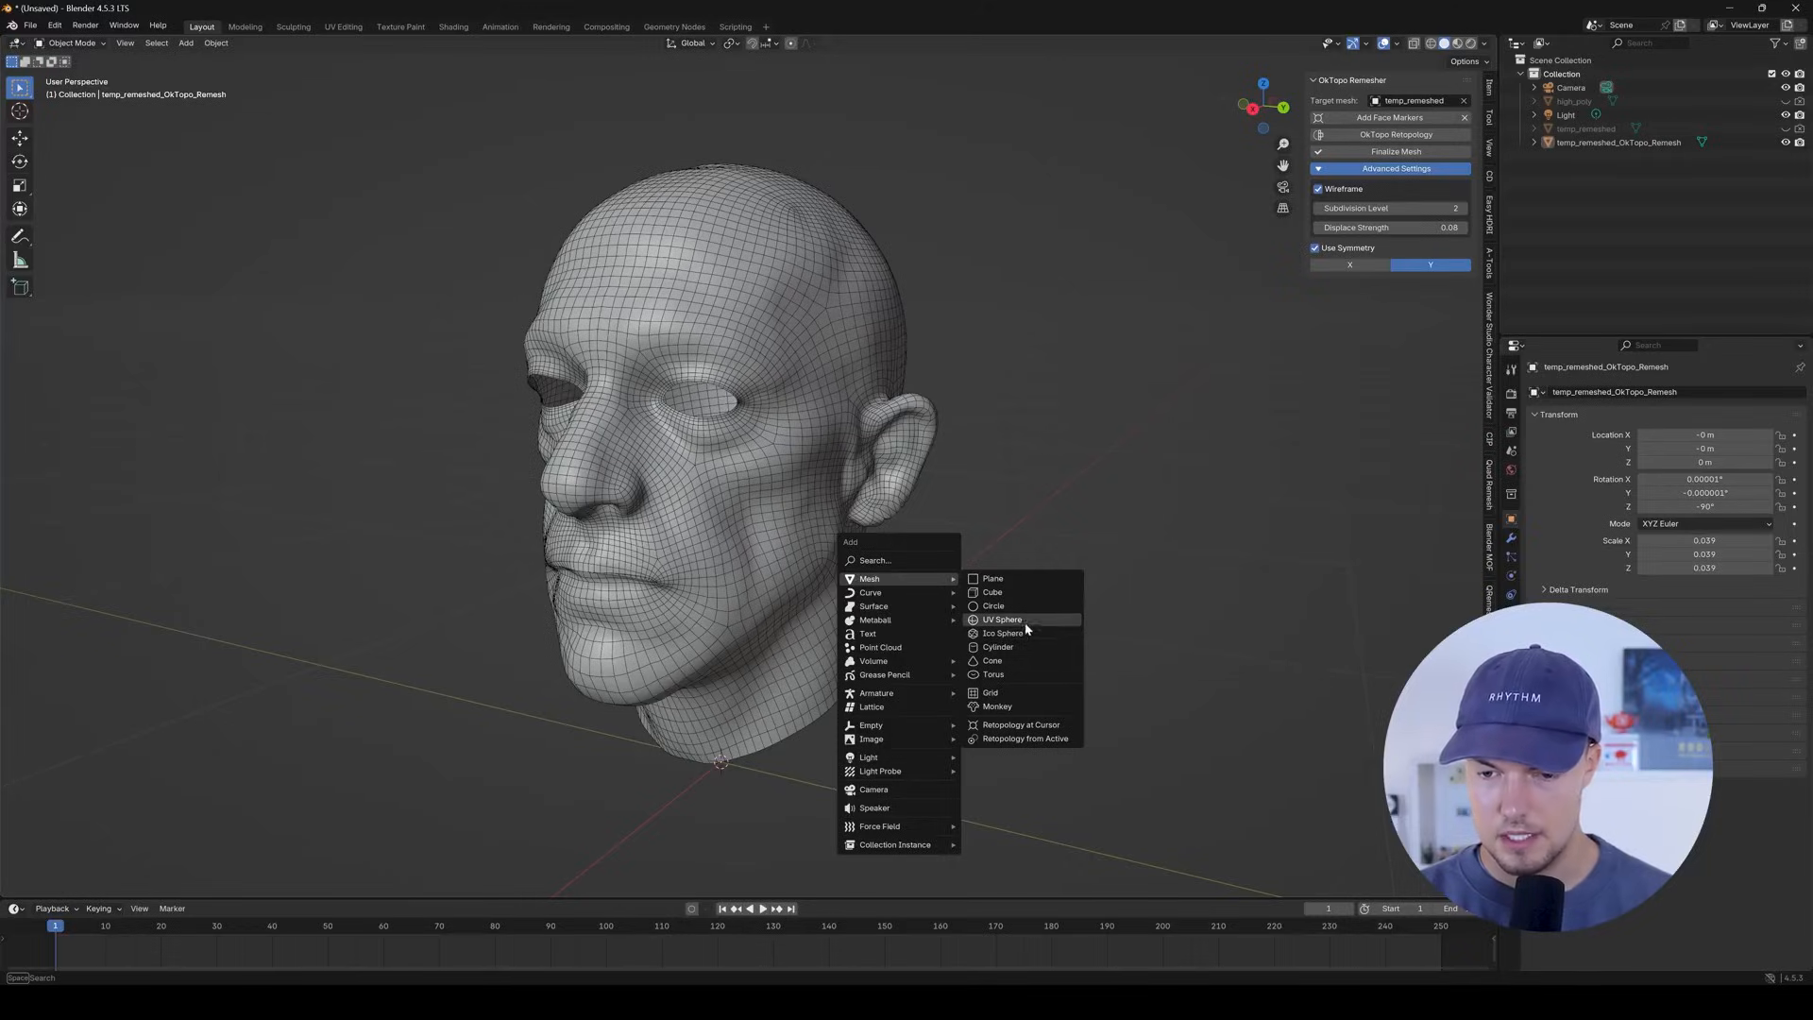
pyautogui.click(1019, 624)
# Scale the new sphere down to about 0.08.
pyautogui.moveTo(831, 631); pyautogui.dragTo(924, 585, button='middle')
pyautogui.scroll(-5, 927, 531)
pyautogui.moveTo(1011, 500); pyautogui.dragTo(1094, 487, button='middle')
pyautogui.press('s')
pyautogui.click(887, 604)
# Raise the sphere along Z to about 0.602 m, close to eye height.
pyautogui.press('KP_3')
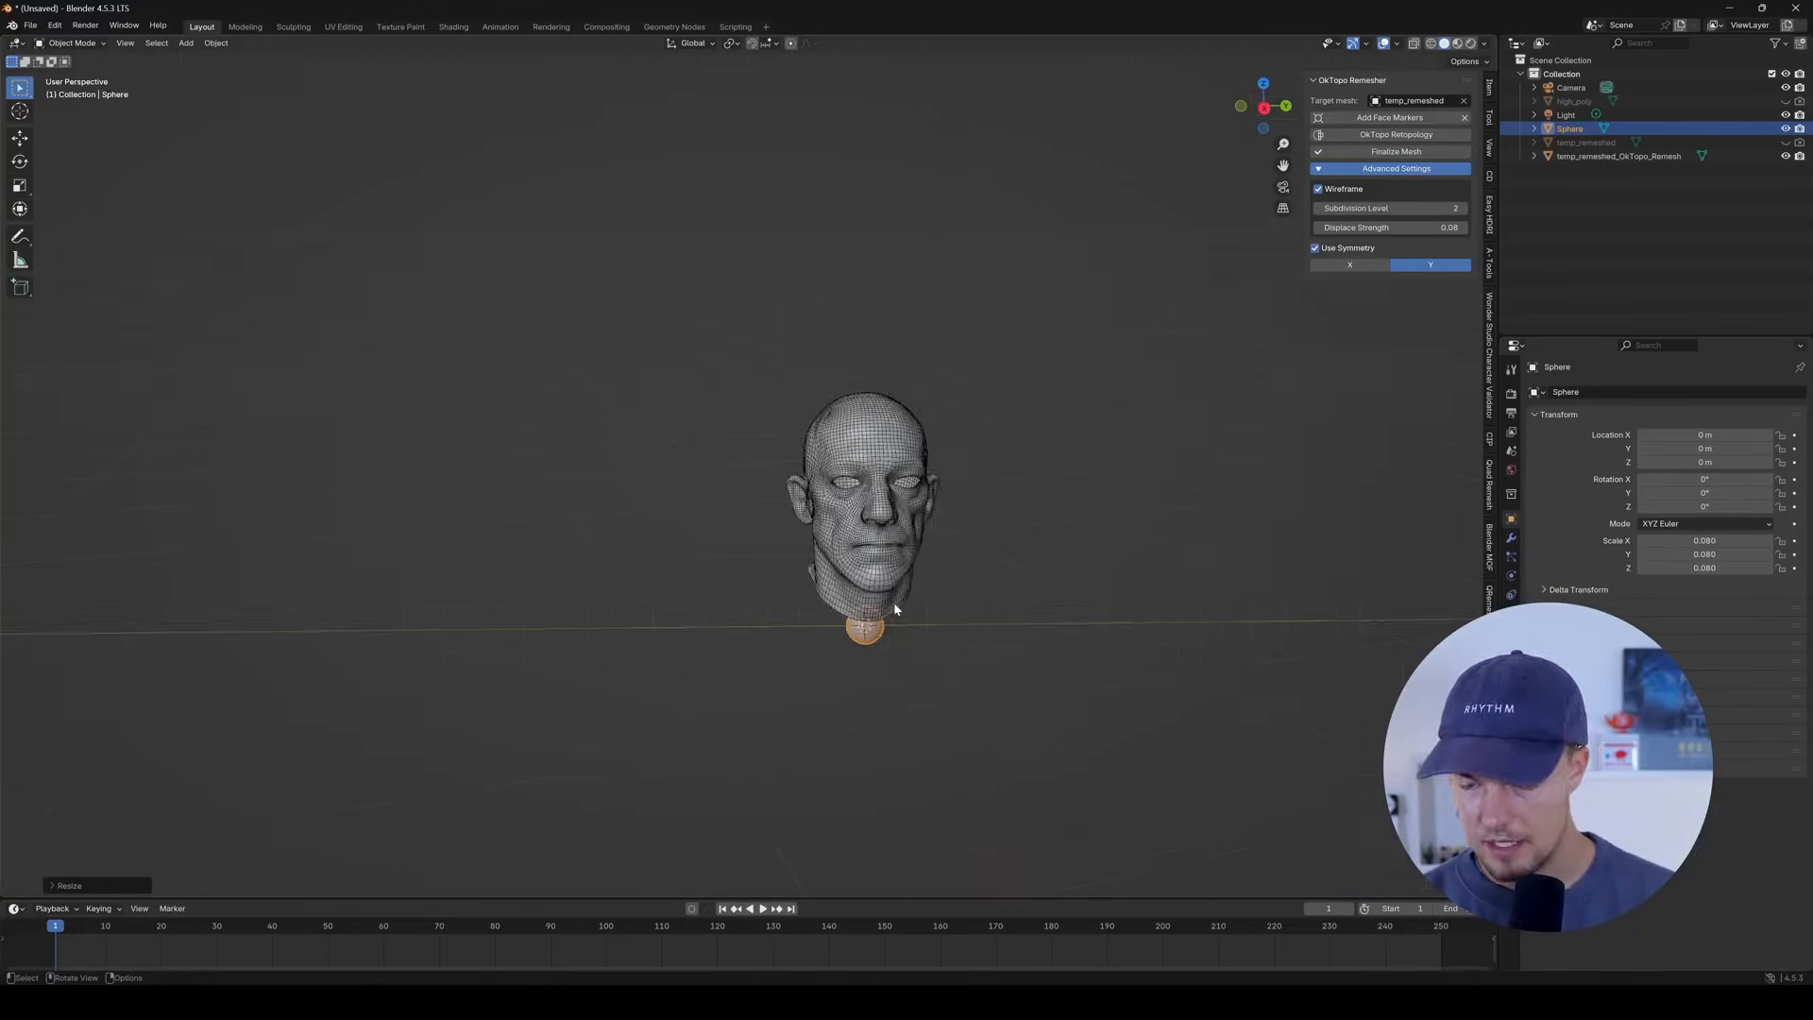
pyautogui.scroll(7, 835, 634)
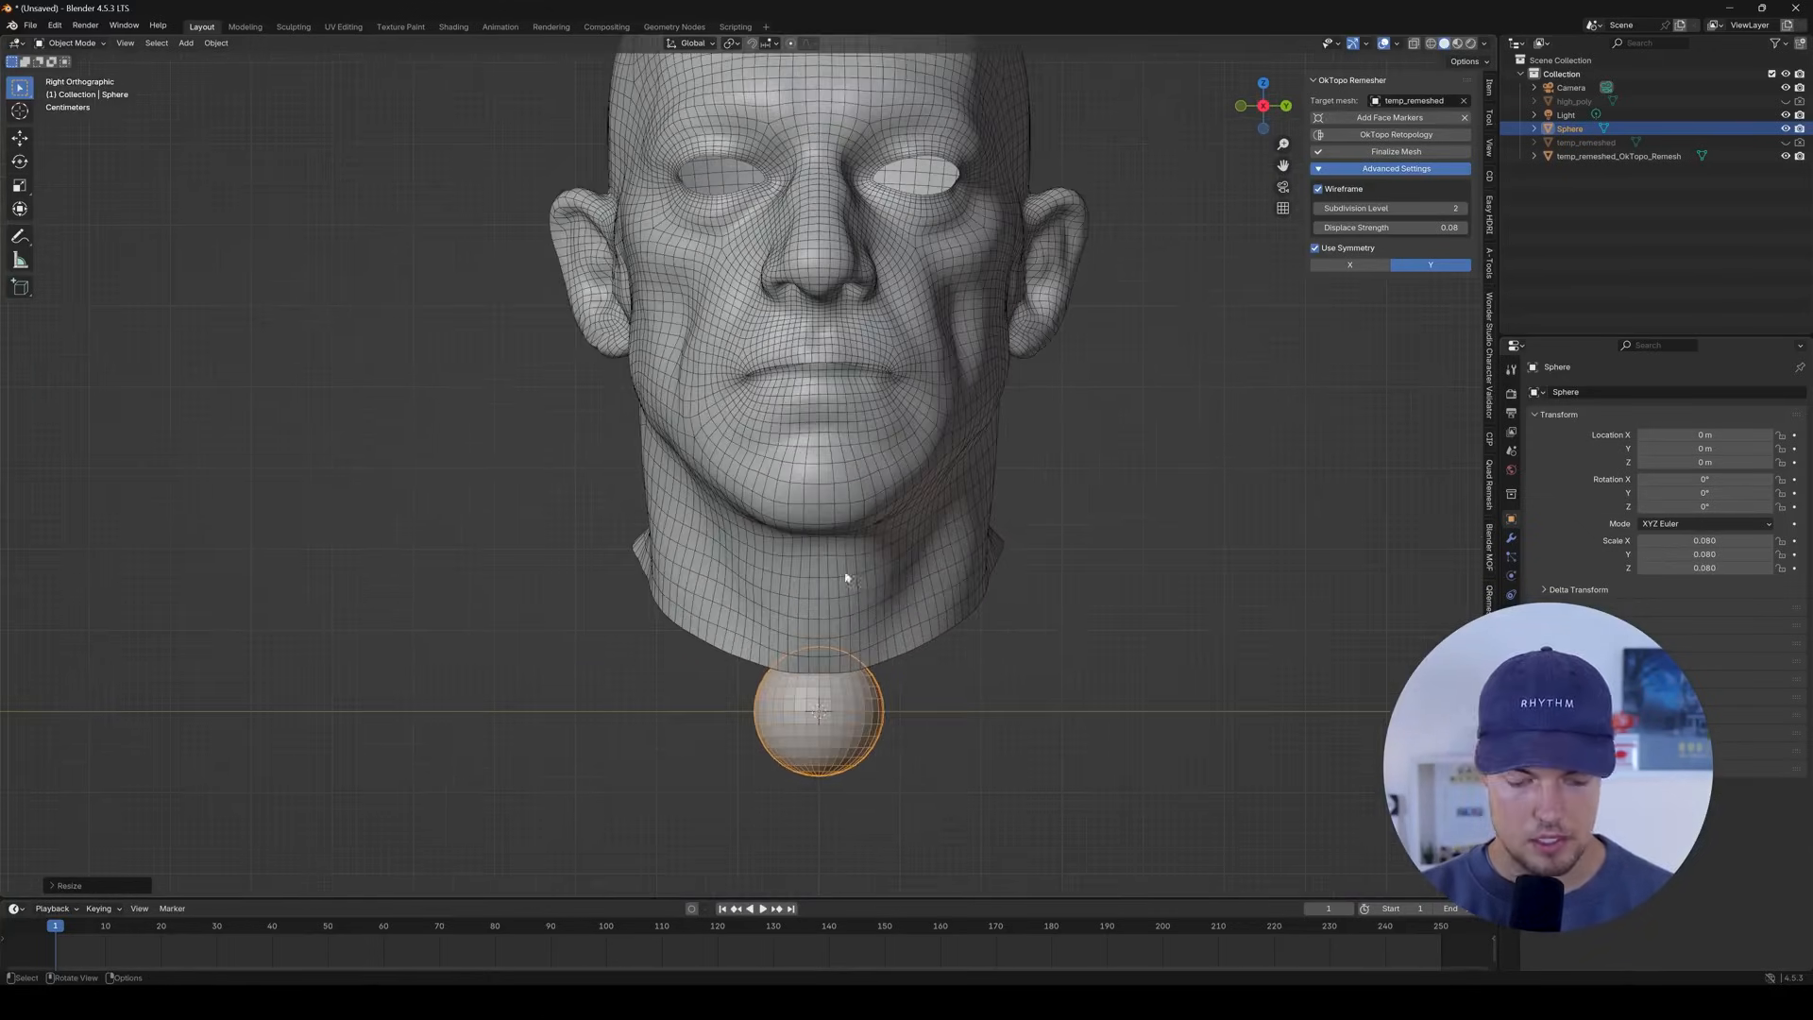
pyautogui.press('g')
pyautogui.press('z')
pyautogui.click(907, 89)
# Align the sphere with the right eye opening at about Y -0.122 m and Z 0.654 m, scaled to about 0.062.
pyautogui.keyDown('shift'); pyautogui.moveTo(948, 275); pyautogui.dragTo(957, 450, button='middle'); pyautogui.keyUp('shift')
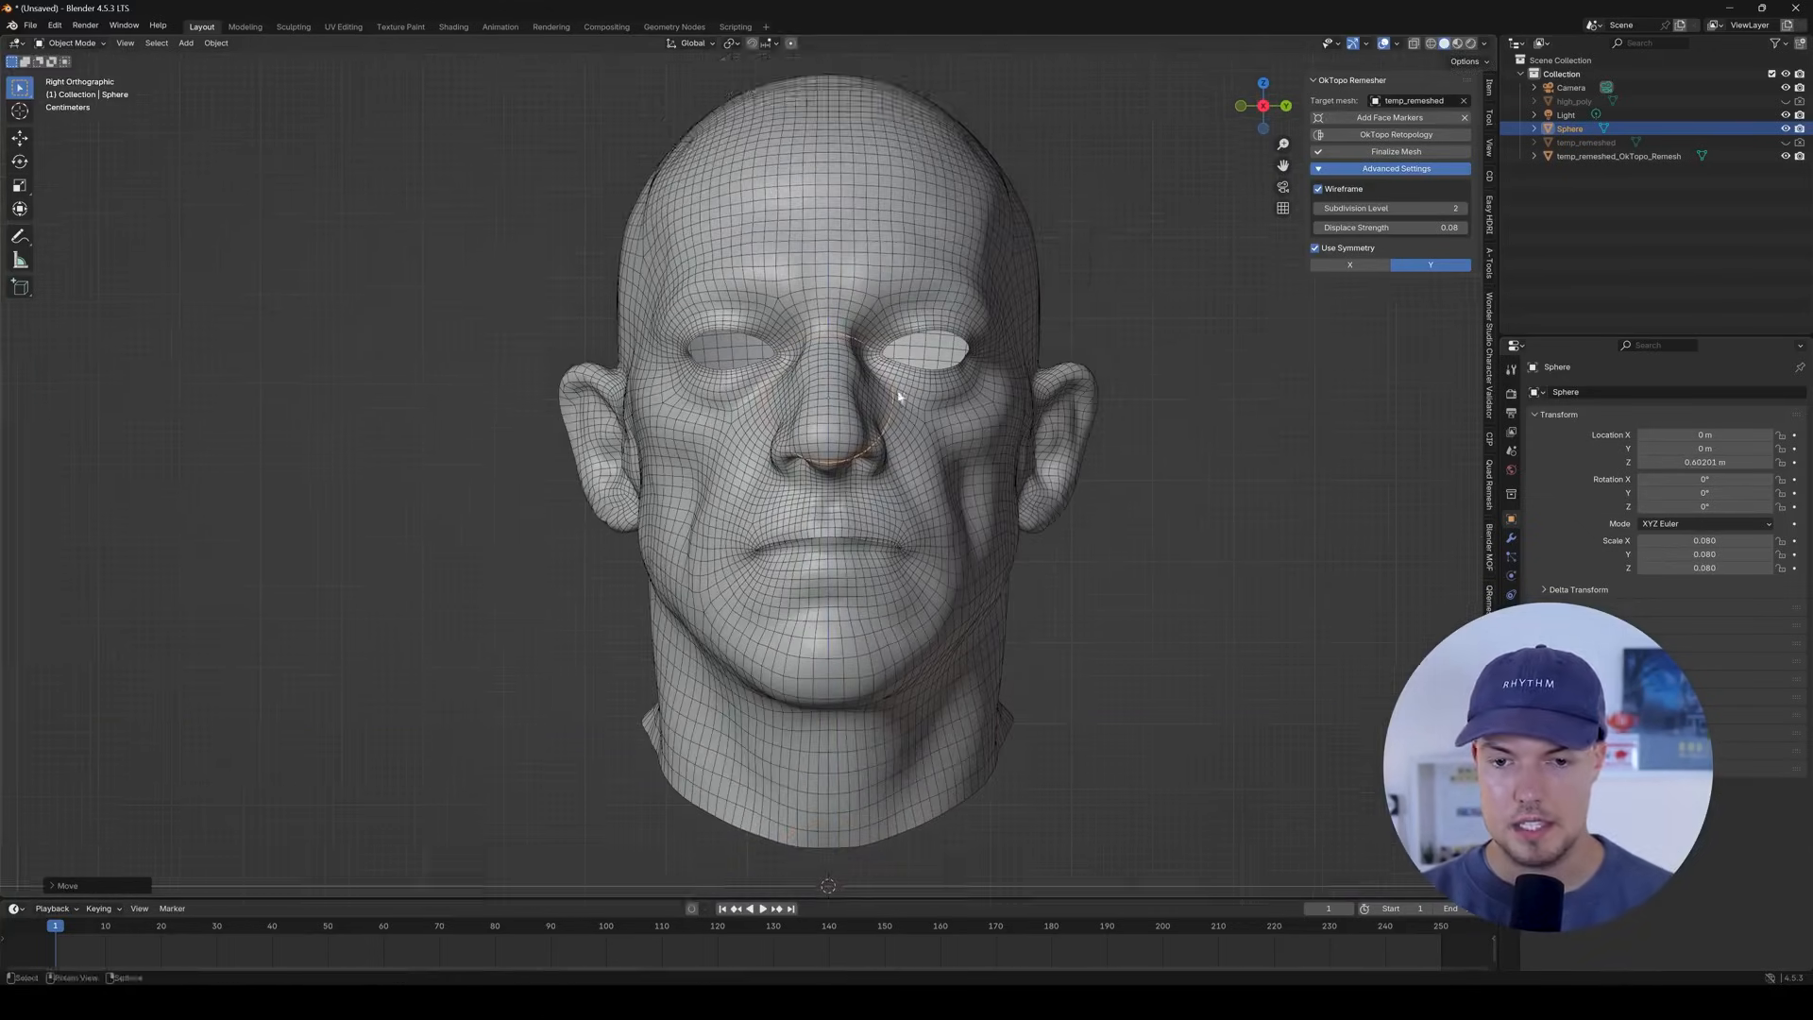
pyautogui.press('g')
pyautogui.press('y')
pyautogui.click(783, 364)
pyautogui.press('g')
pyautogui.press('z')
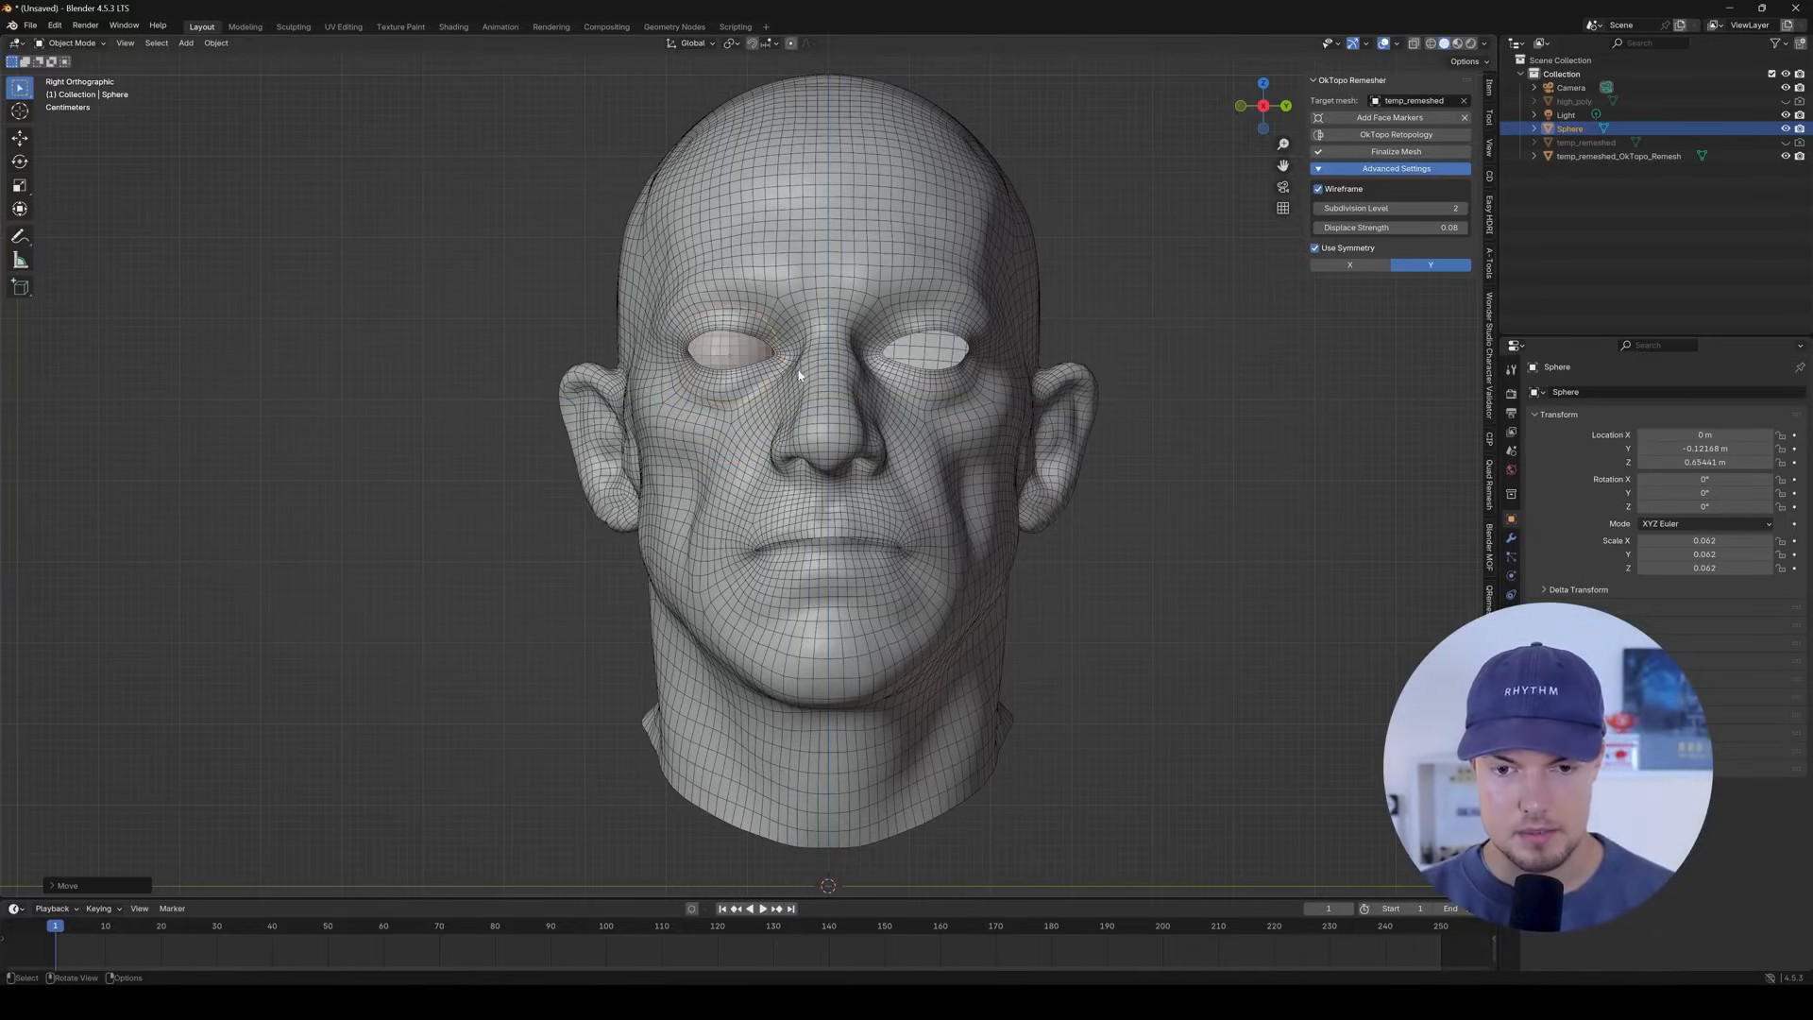
# Turn on X-ray and move the sphere forward along X to about 0.219 m, into the eye socket.
pyautogui.moveTo(699, 370); pyautogui.dragTo(954, 383, button='middle')
pyautogui.keyDown('shift'); pyautogui.moveTo(1067, 388); pyautogui.dragTo(642, 413, button='middle'); pyautogui.keyUp('shift')
pyautogui.scroll(5, 784, 432)
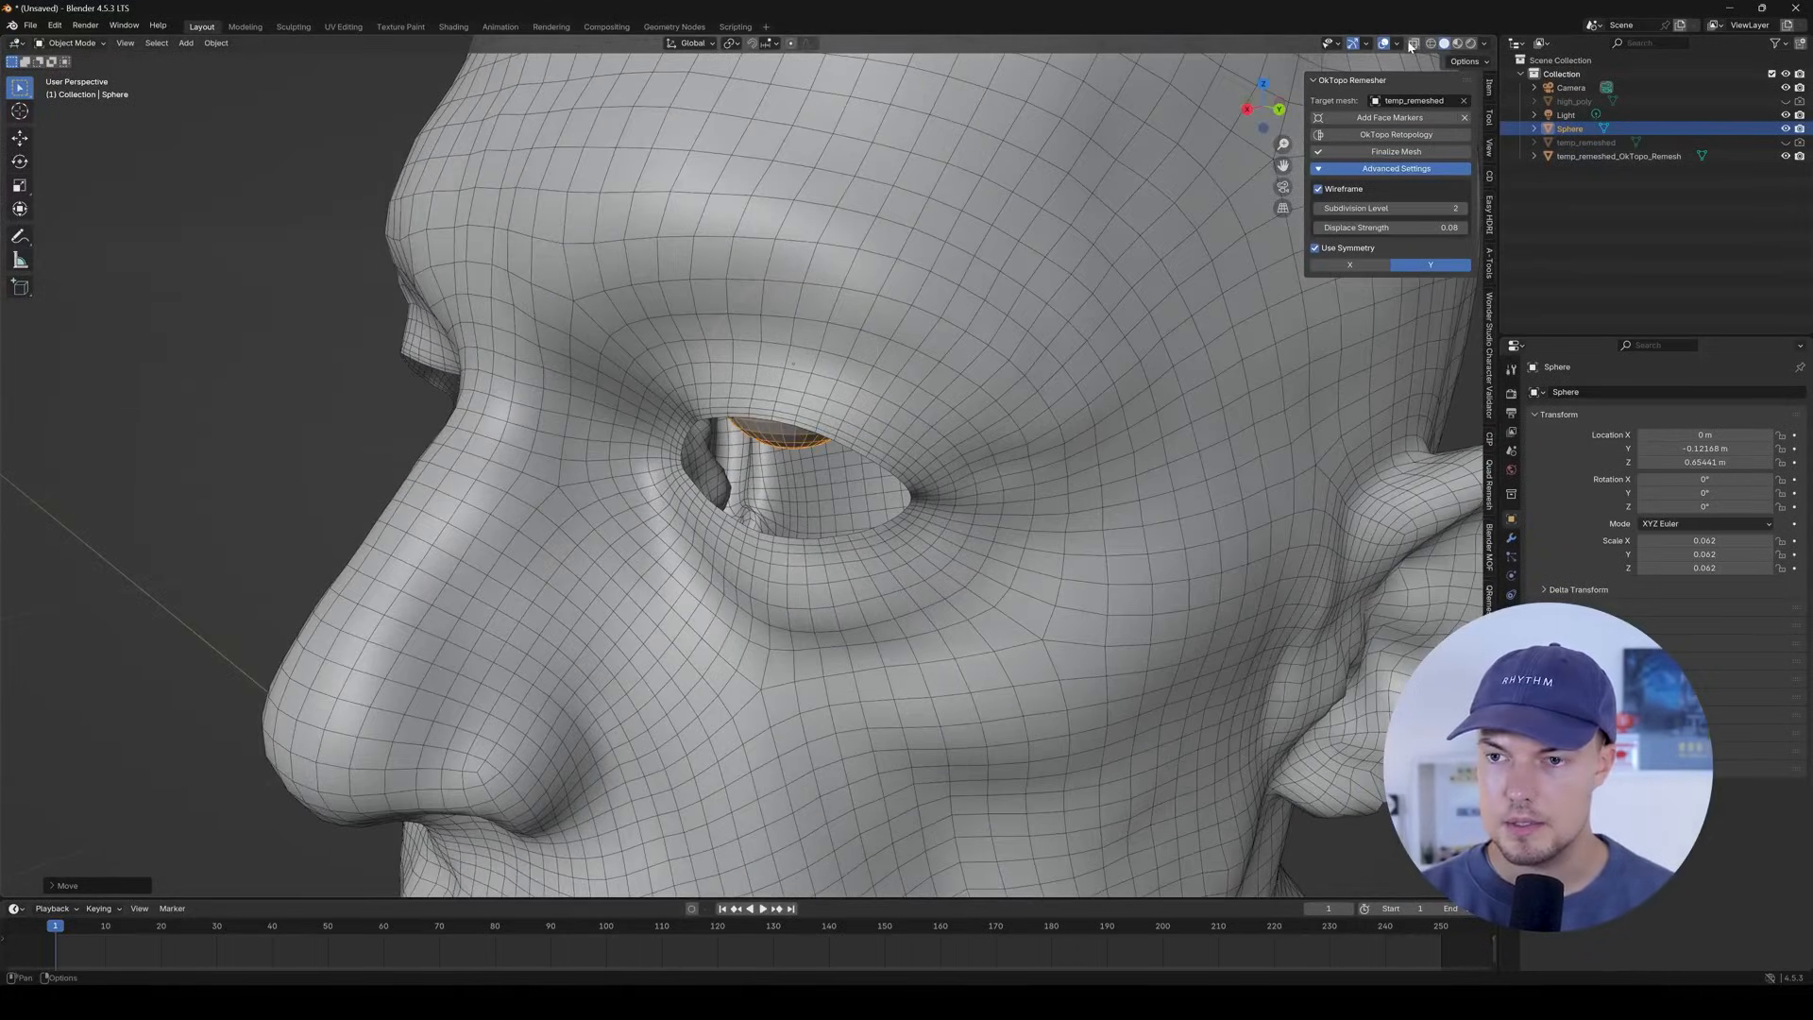
pyautogui.click(1413, 43)
pyautogui.moveTo(803, 472); pyautogui.dragTo(786, 539, button='middle')
pyautogui.press('g')
pyautogui.press('x')
pyautogui.click(935, 432)
# Flatten the eye sphere from front to back by scaling it along X.
pyautogui.moveTo(944, 439); pyautogui.dragTo(724, 295, button='middle')
pyautogui.press('s')
pyautogui.press('Escape')
pyautogui.press('s')
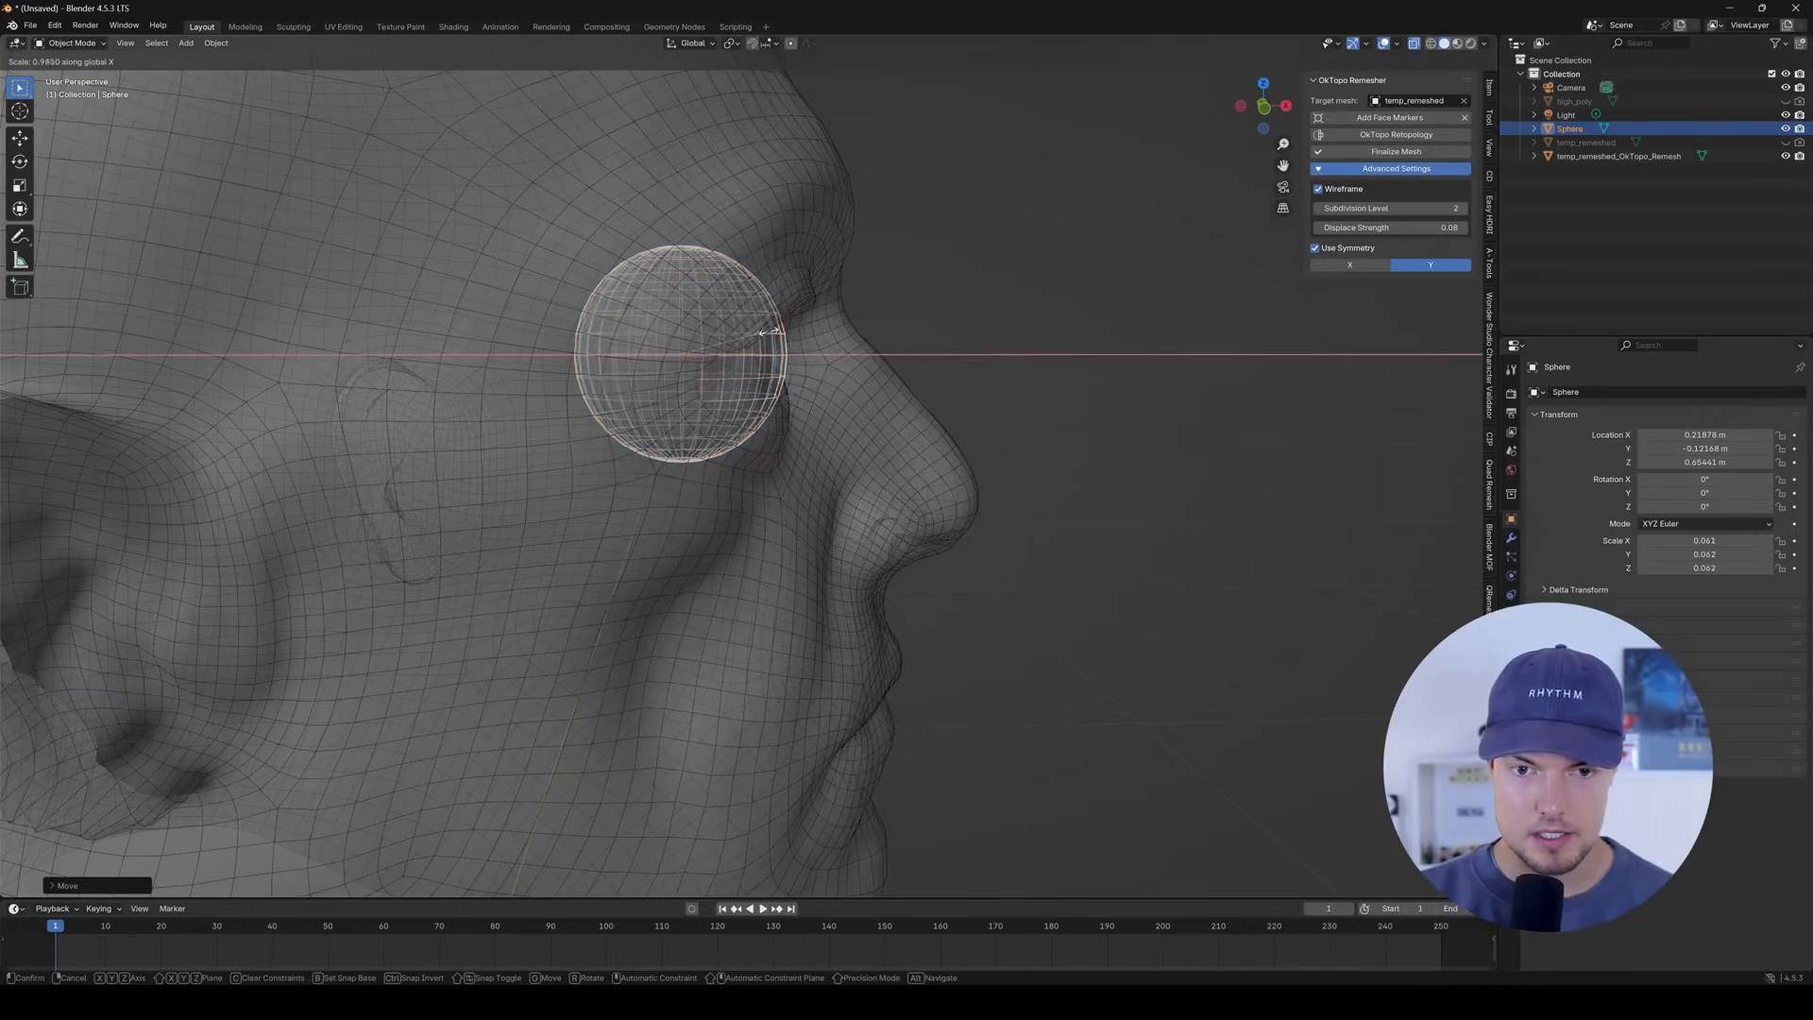
pyautogui.click(756, 342)
pyautogui.moveTo(756, 344); pyautogui.dragTo(761, 346, button='middle')
# Rotate the eye sphere 90° about the Y axis.
pyautogui.press('r')
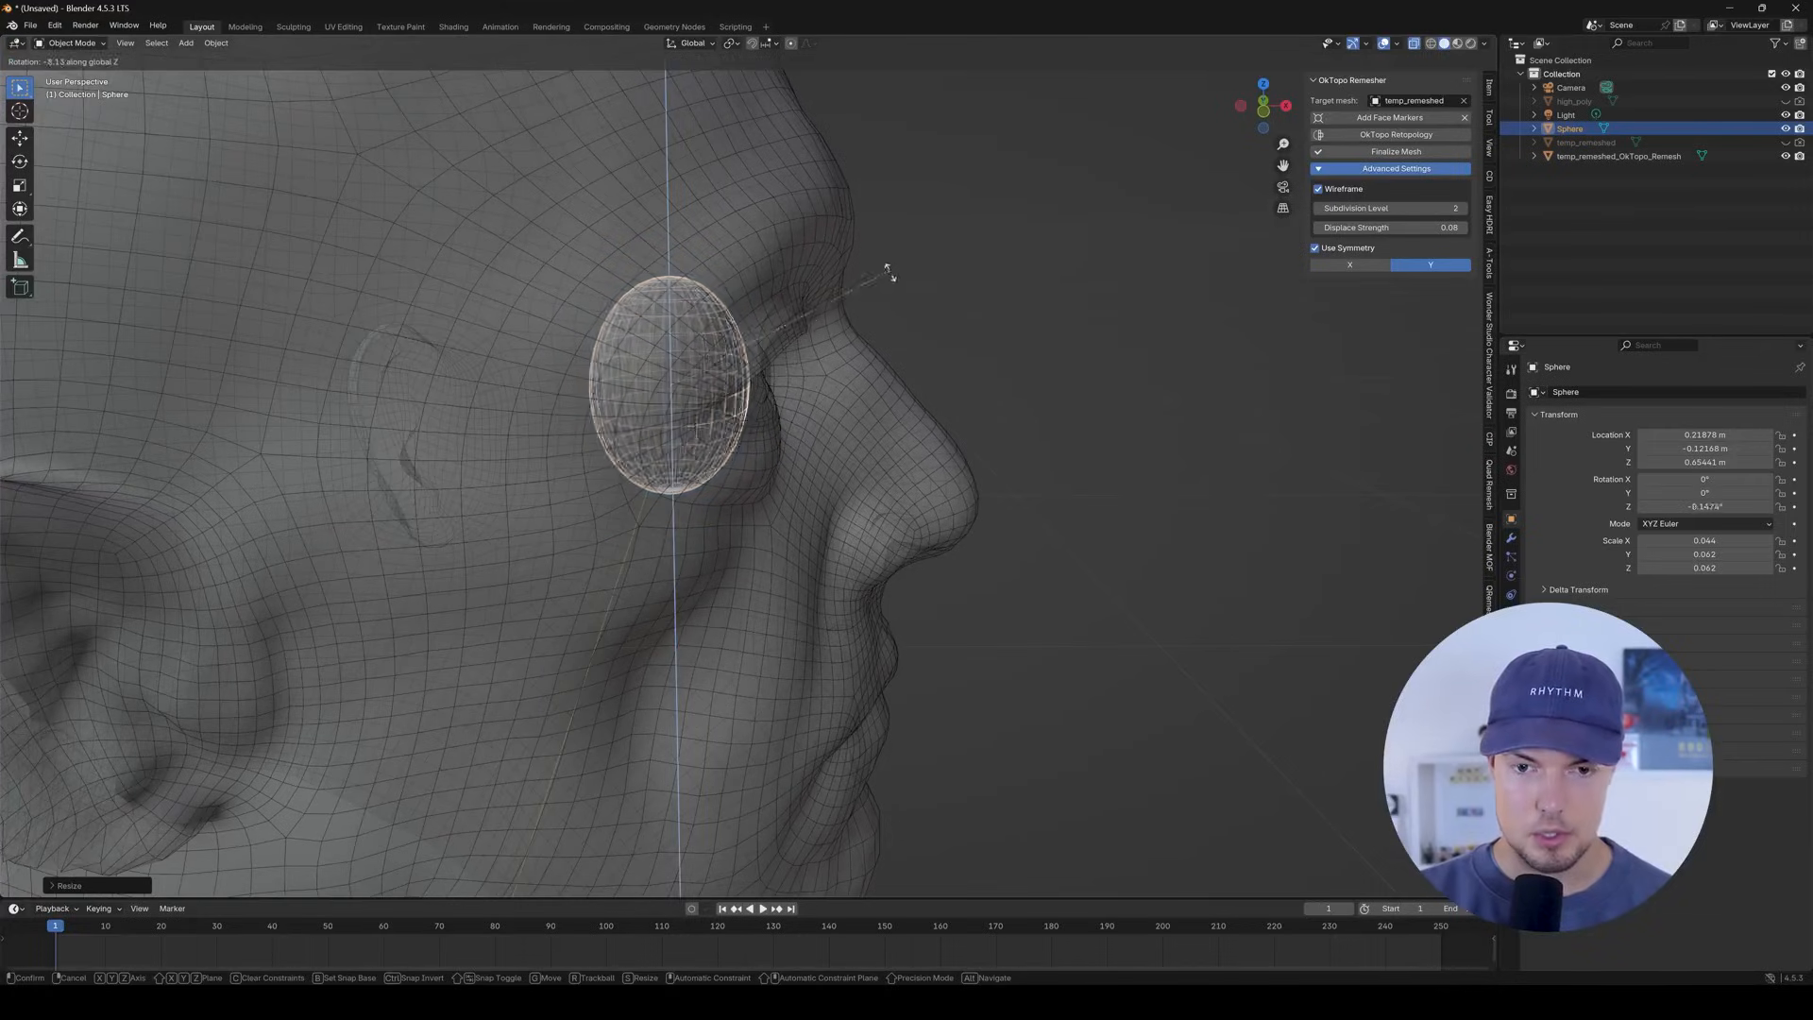
pyautogui.press('x')
pyautogui.press('y')
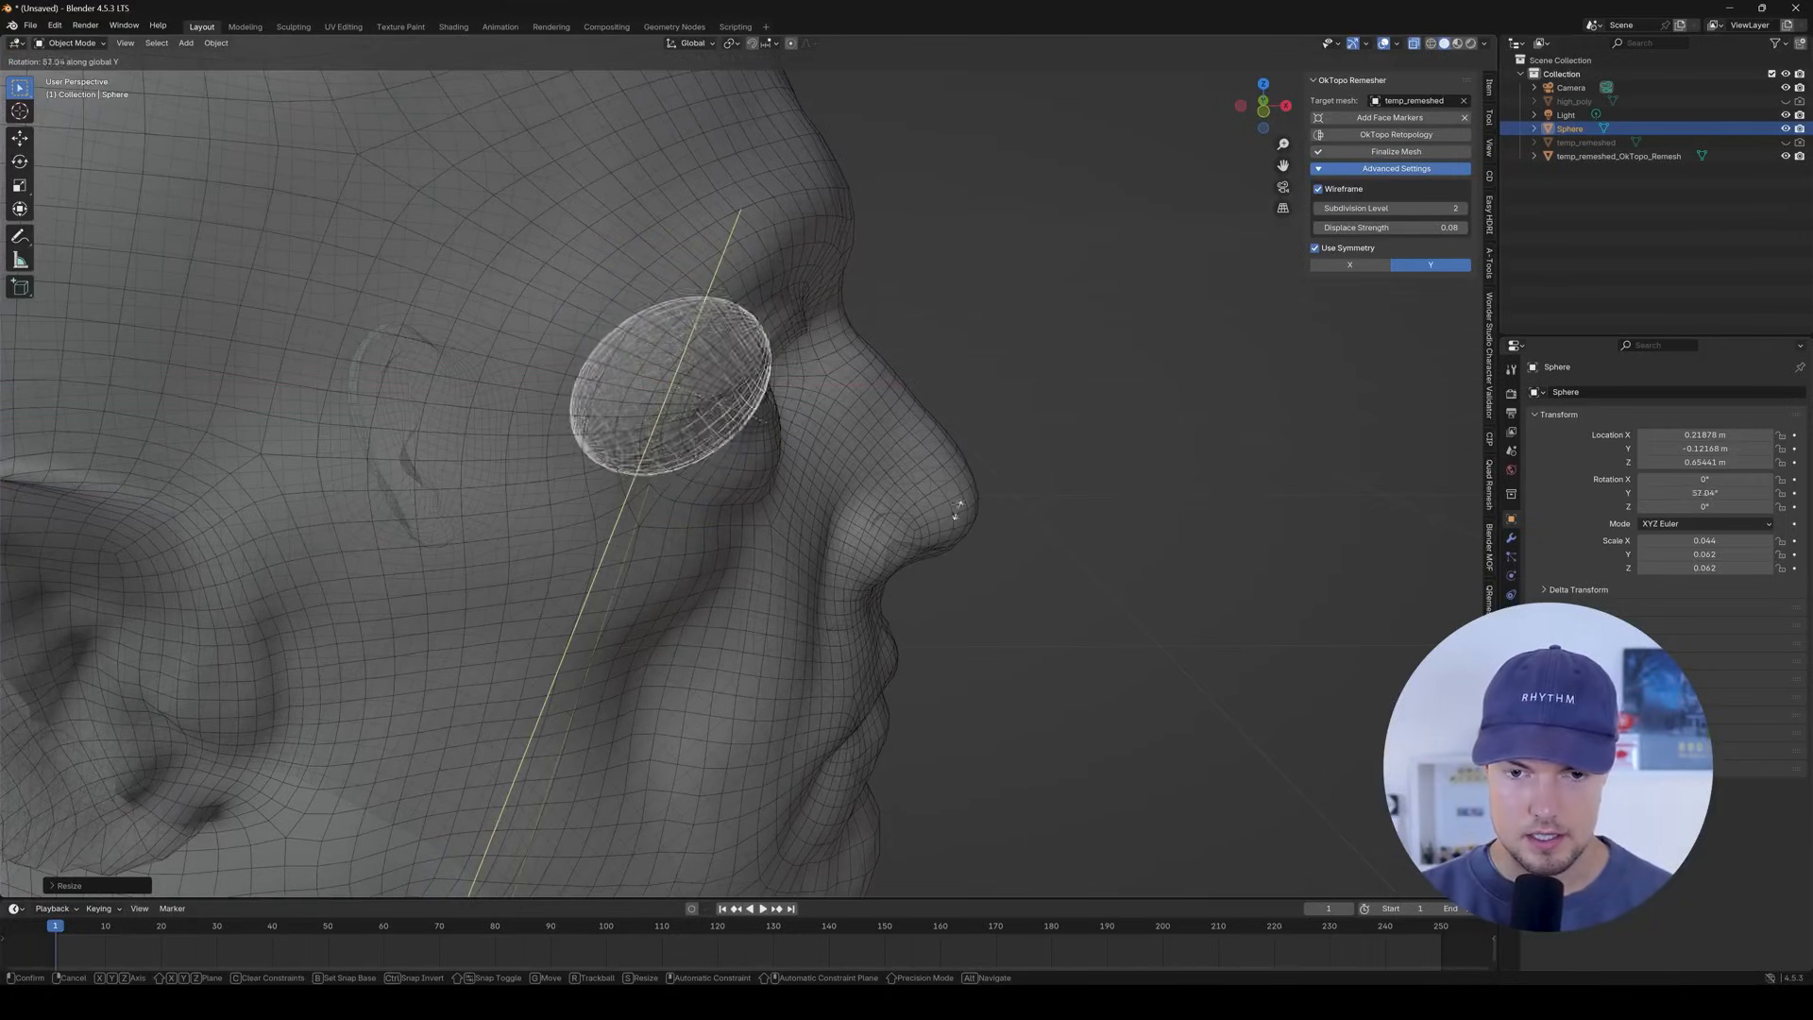
pyautogui.write('90')
pyautogui.press('Return')
# Shrink the eye sphere to about 0.053 and narrow it along Y to about 0.040 so it looks round from the front.
pyautogui.moveTo(832, 406); pyautogui.dragTo(626, 382, button='middle')
pyautogui.scroll(3, 666, 391)
pyautogui.scroll(-4, 626, 382)
pyautogui.press('s')
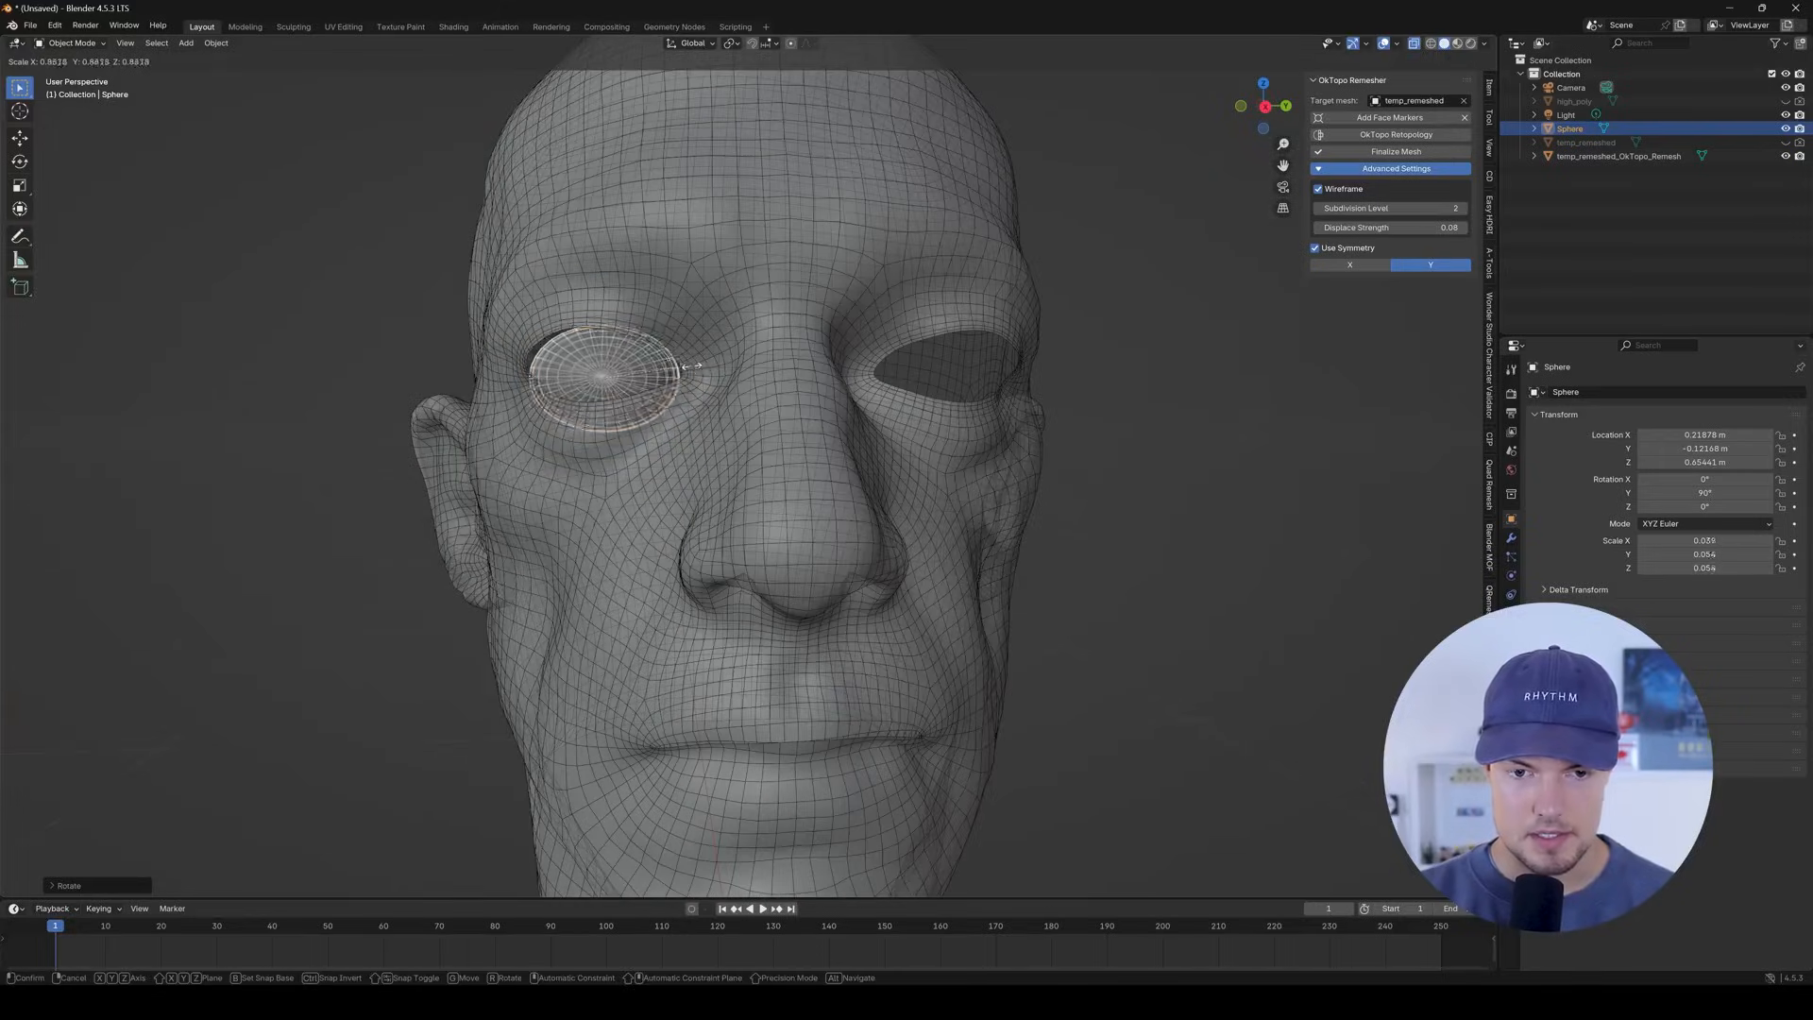
pyautogui.click(633, 374)
pyautogui.press('s')
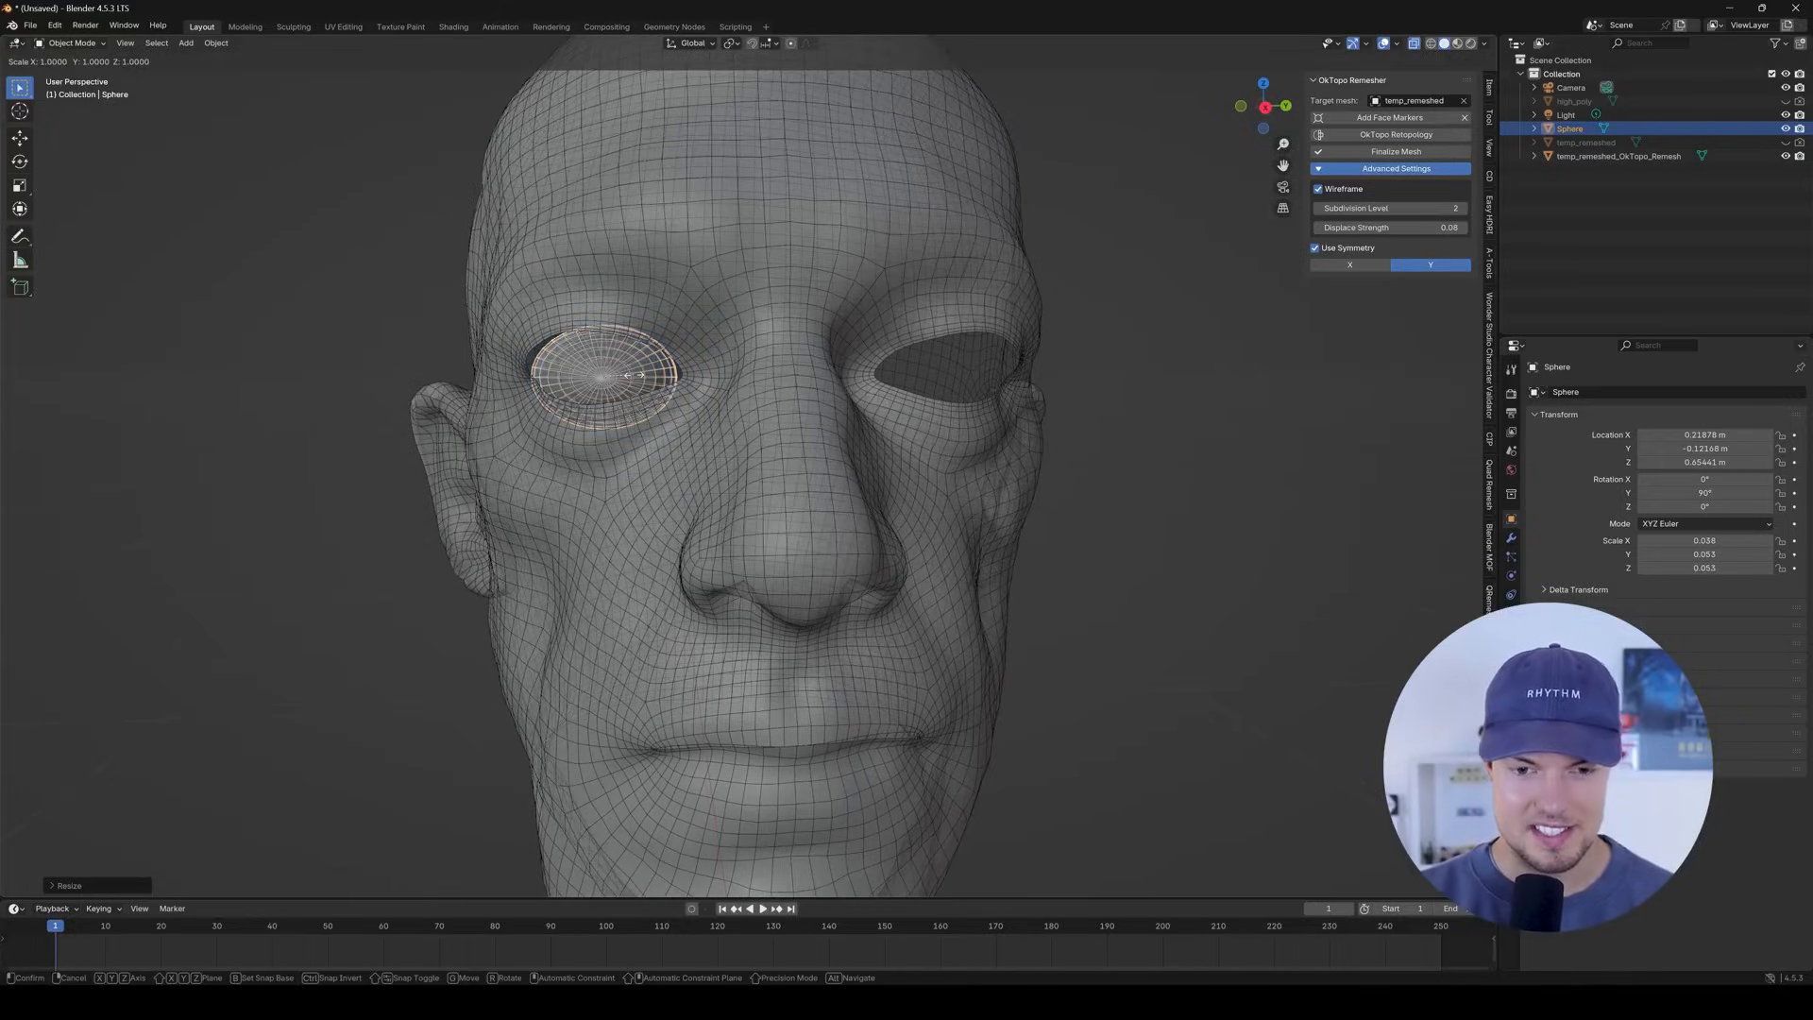
pyautogui.press('y')
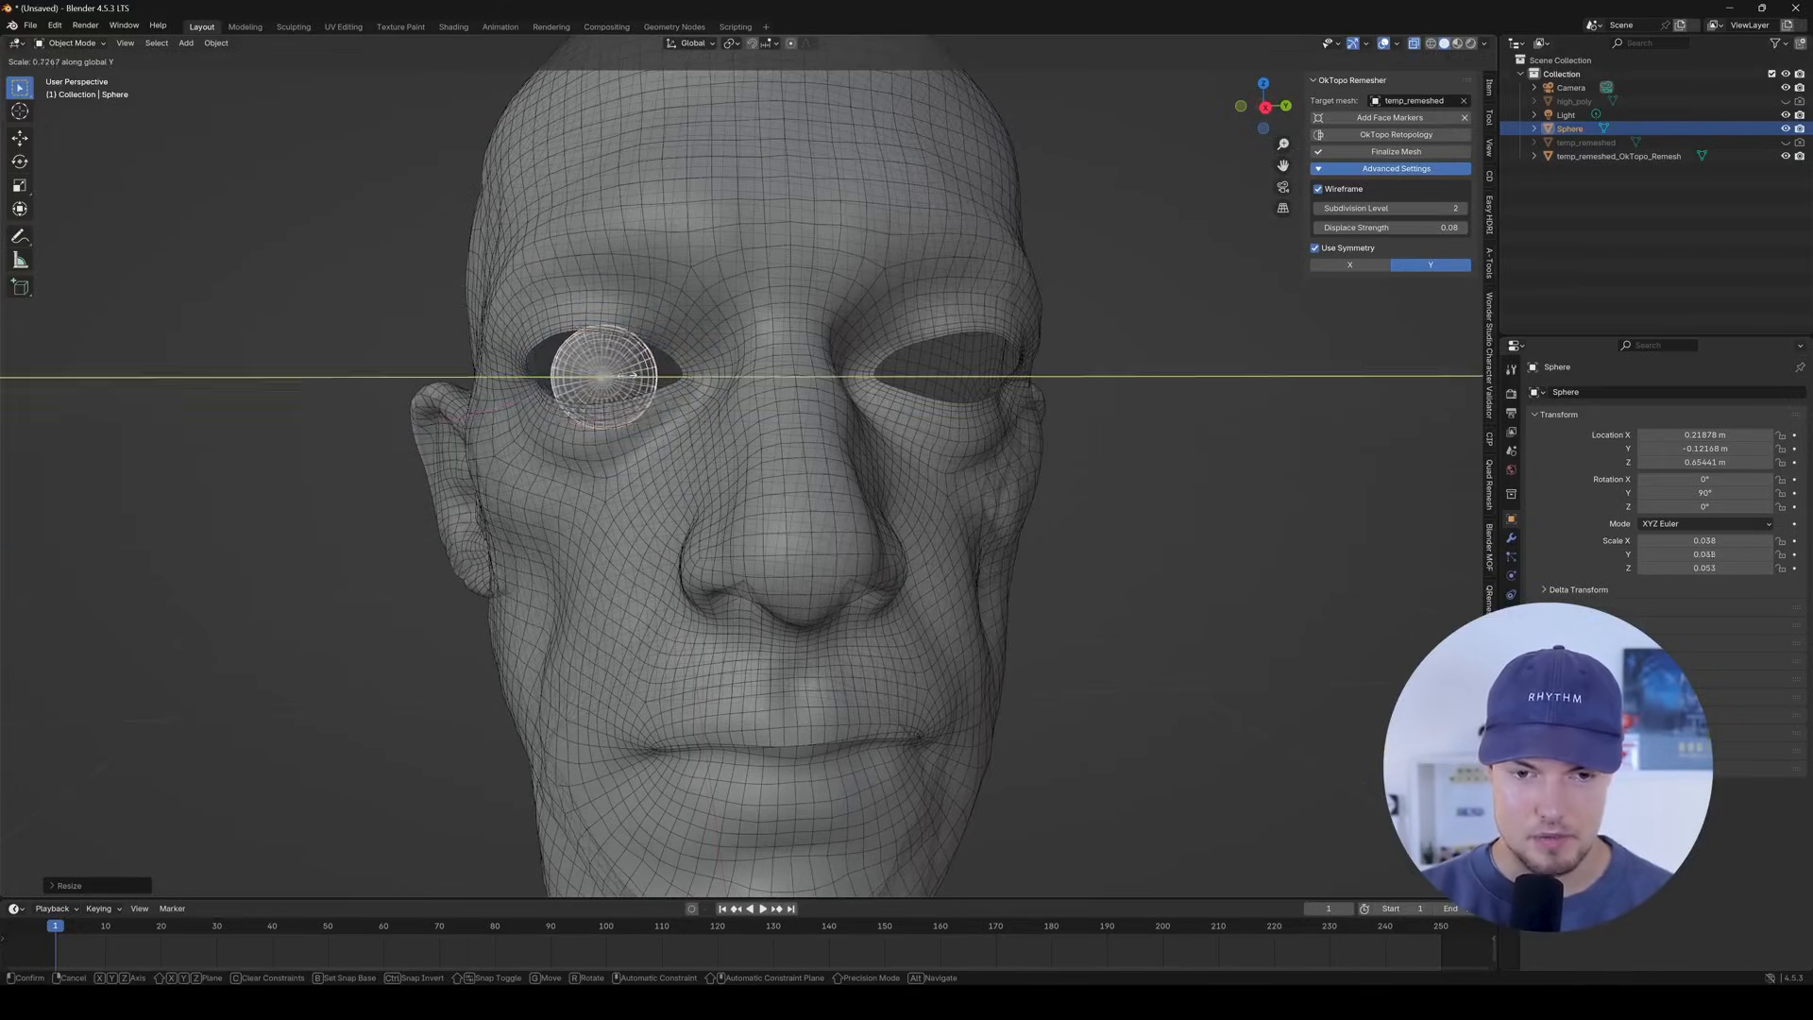
pyautogui.click(626, 375)
# Move the eye sphere forward along X to about 0.239 m, thin it along X and raise it to about Z 0.660 m.
pyautogui.moveTo(626, 375); pyautogui.dragTo(829, 384, button='middle')
pyautogui.press('g')
pyautogui.press('x')
pyautogui.click(778, 393)
pyautogui.scroll(2, 797, 391)
pyautogui.press('s')
pyautogui.press('x')
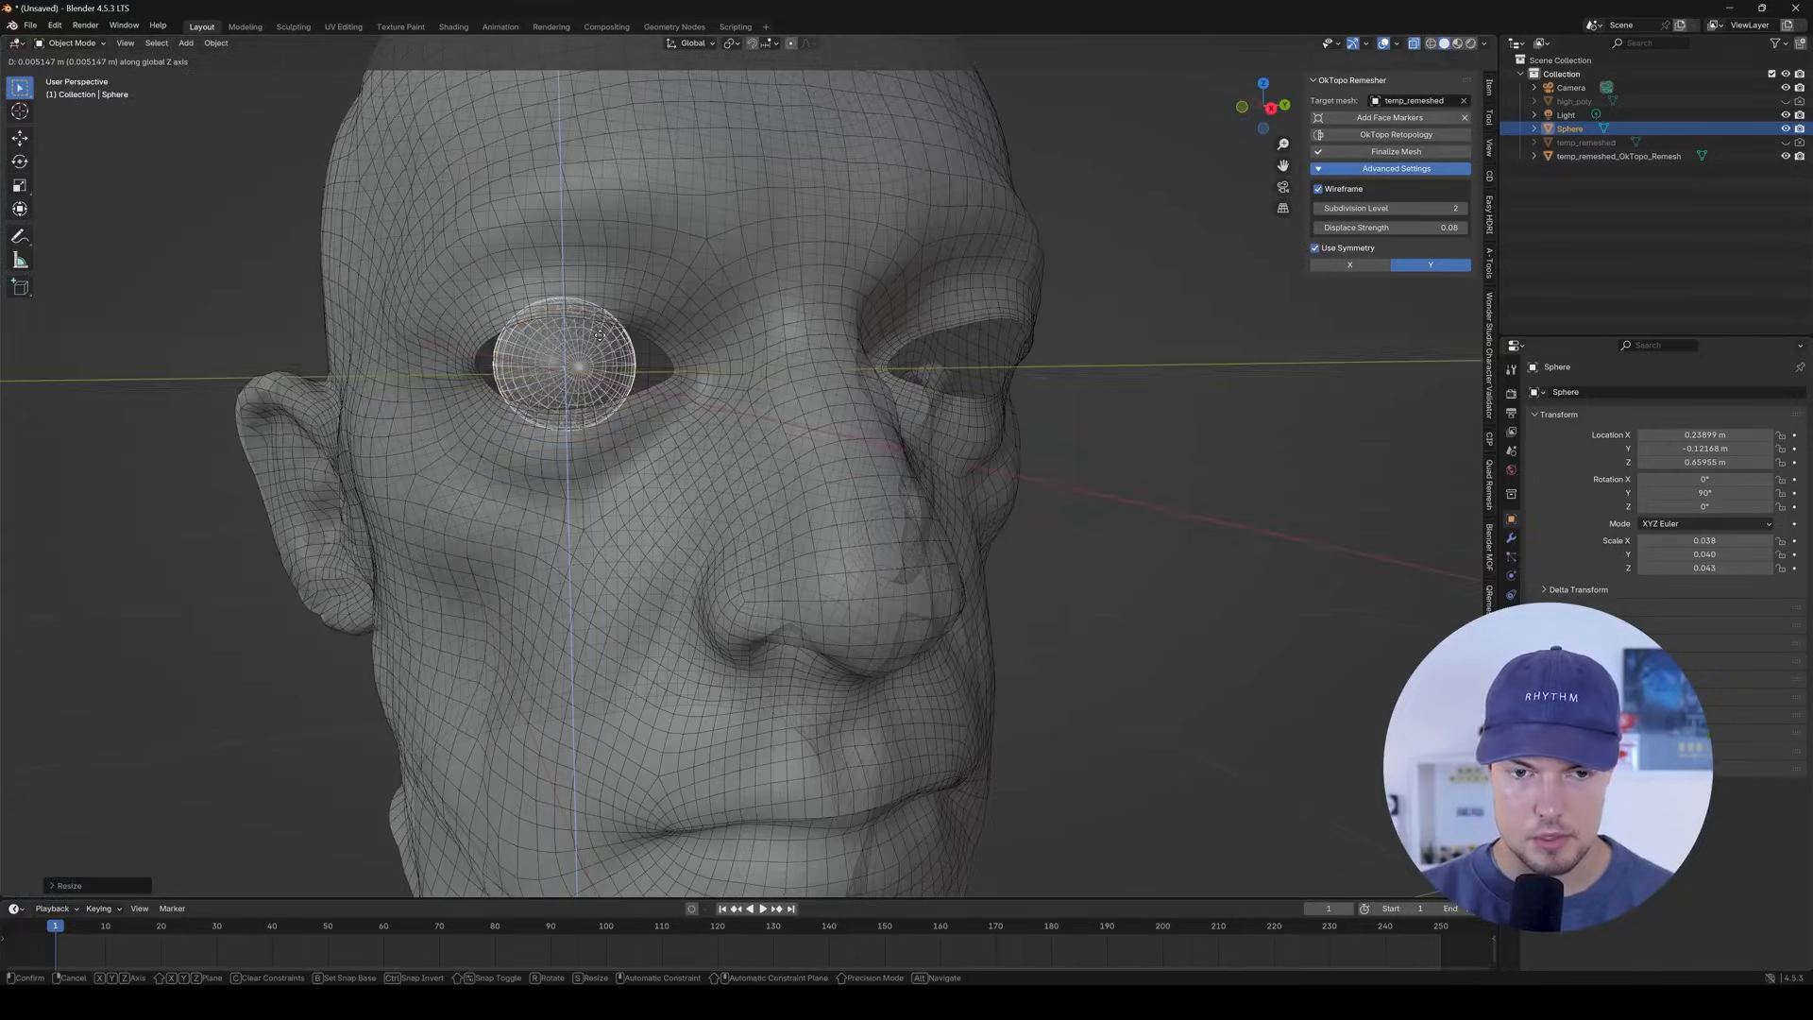
# Refine the eye sphere's fit in the socket at about X 0.237, Y -0.117 and Z 0.666 m, adjusting its width and overall scale.
pyautogui.press('KP_3')
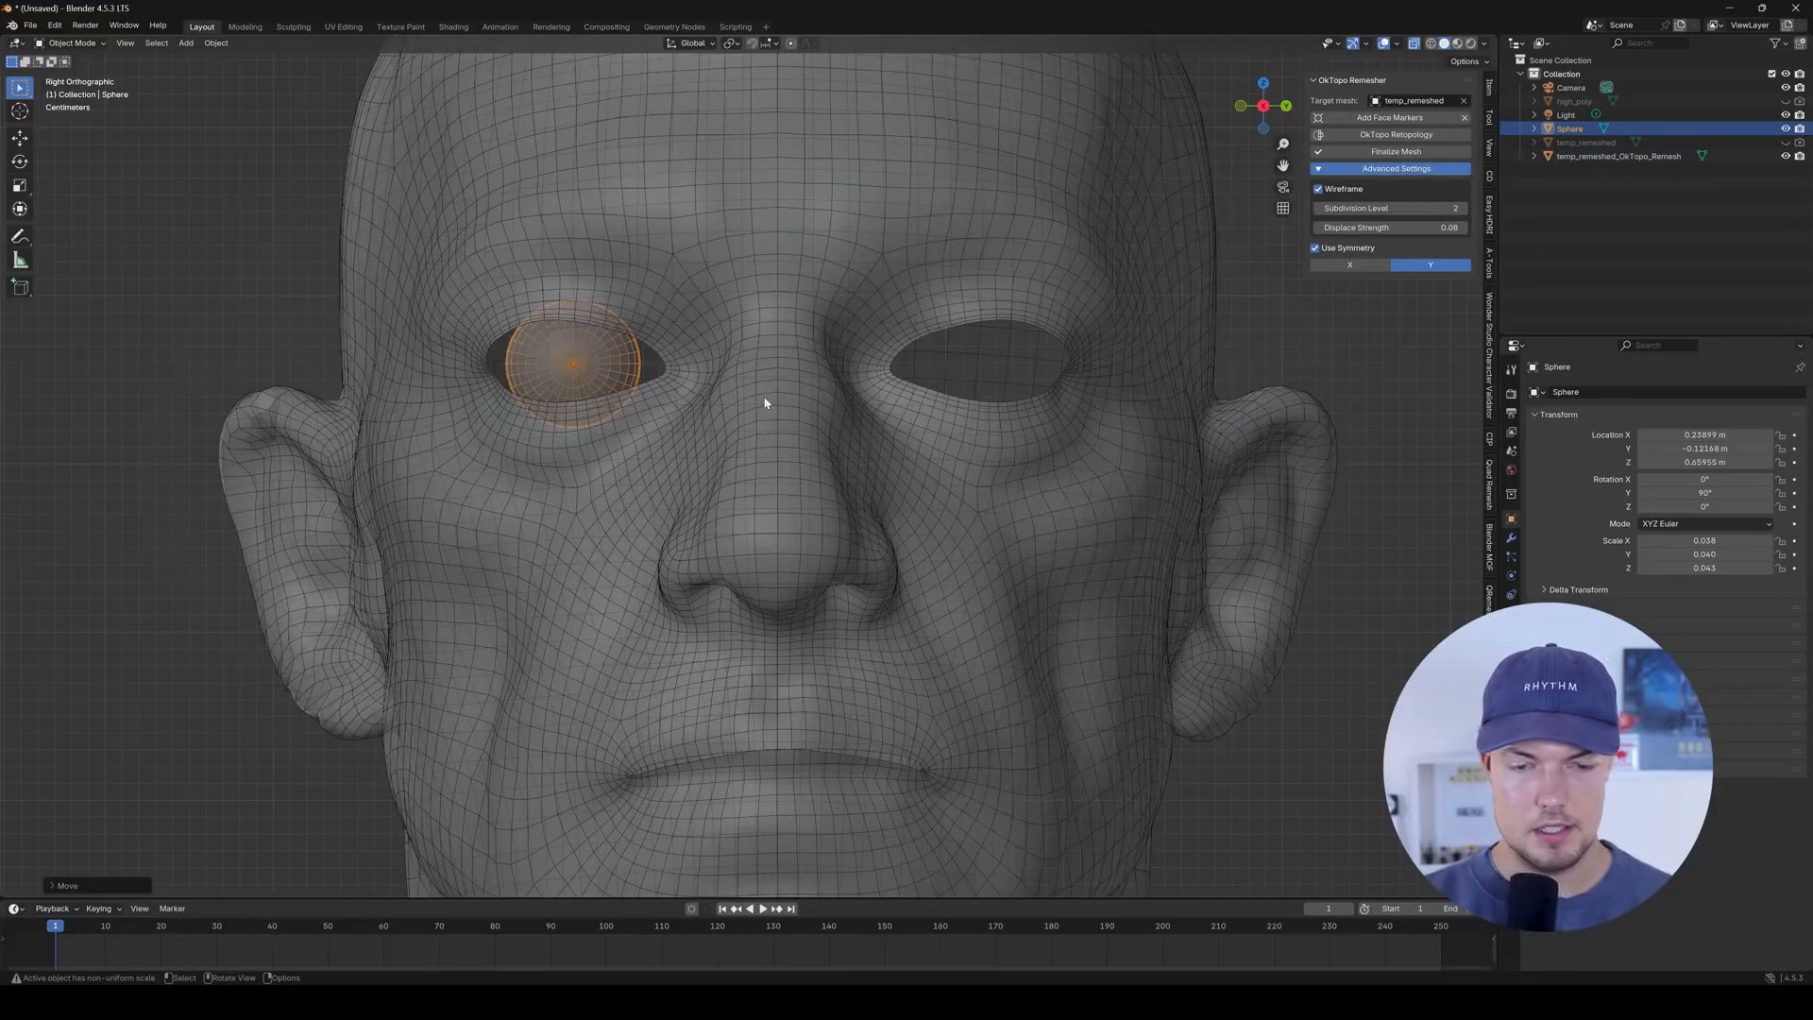
pyautogui.press('s')
pyautogui.press('y')
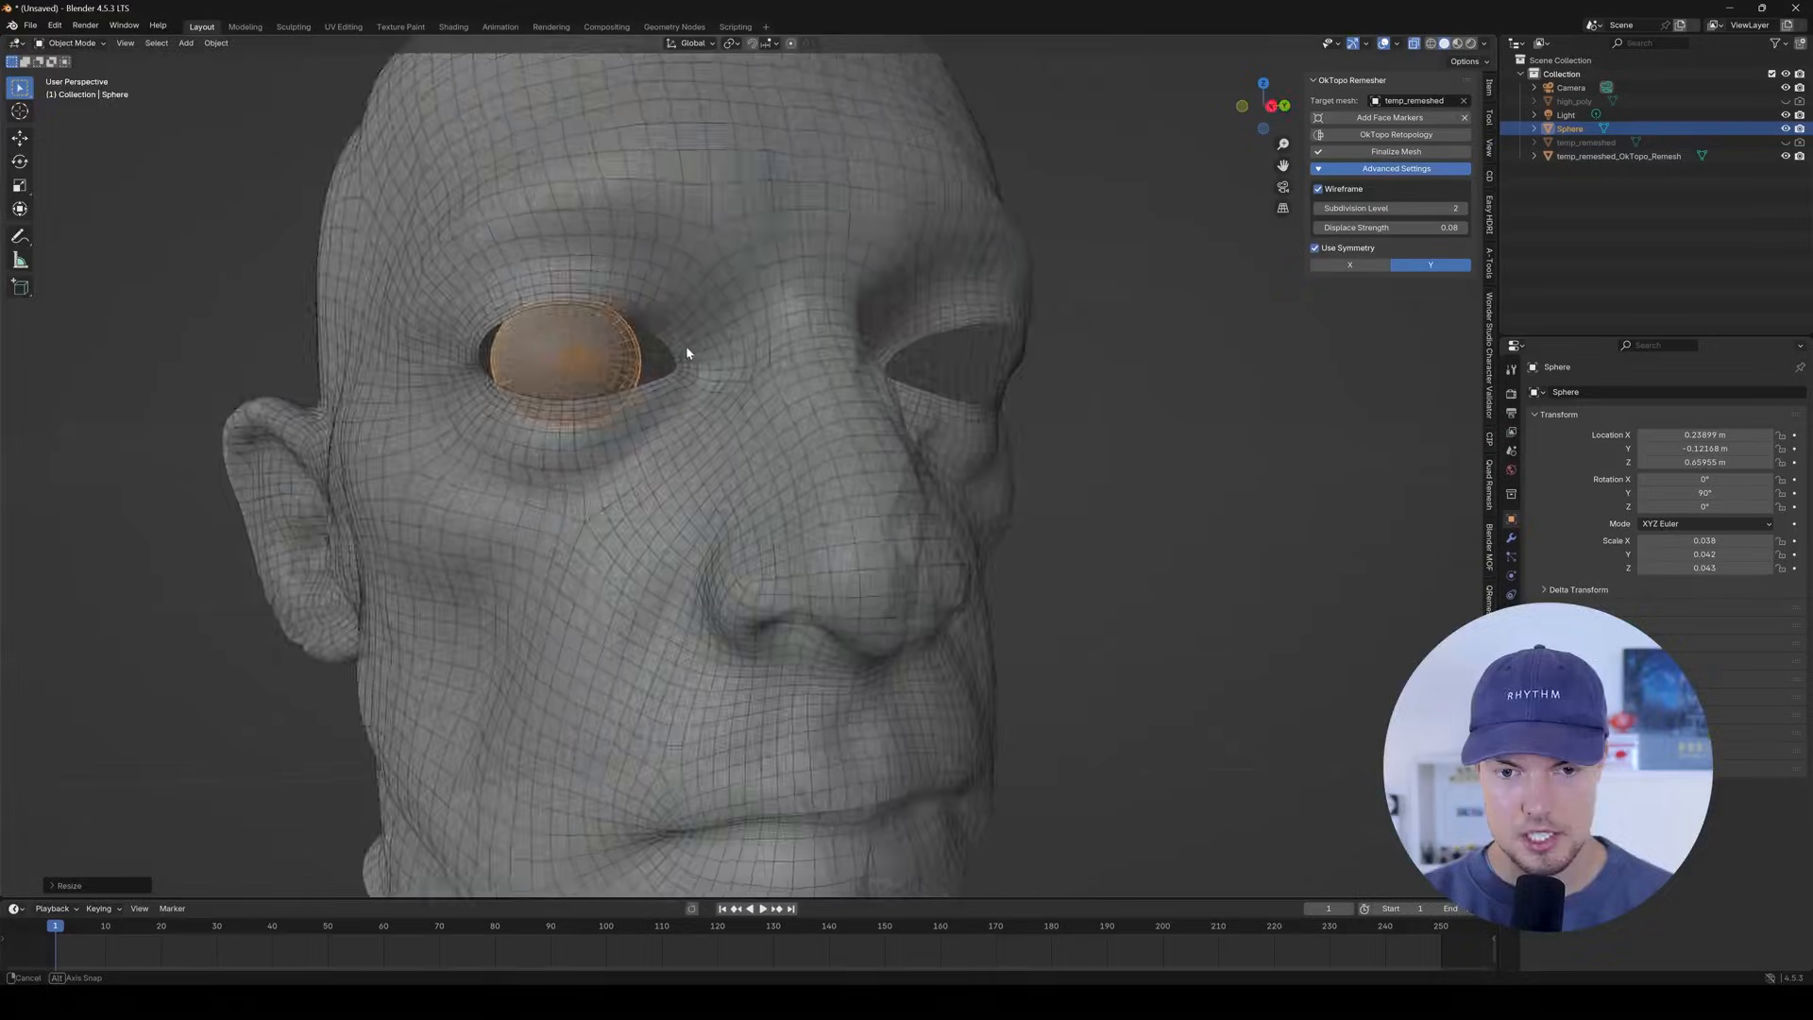
pyautogui.moveTo(688, 352); pyautogui.dragTo(853, 344, button='middle')
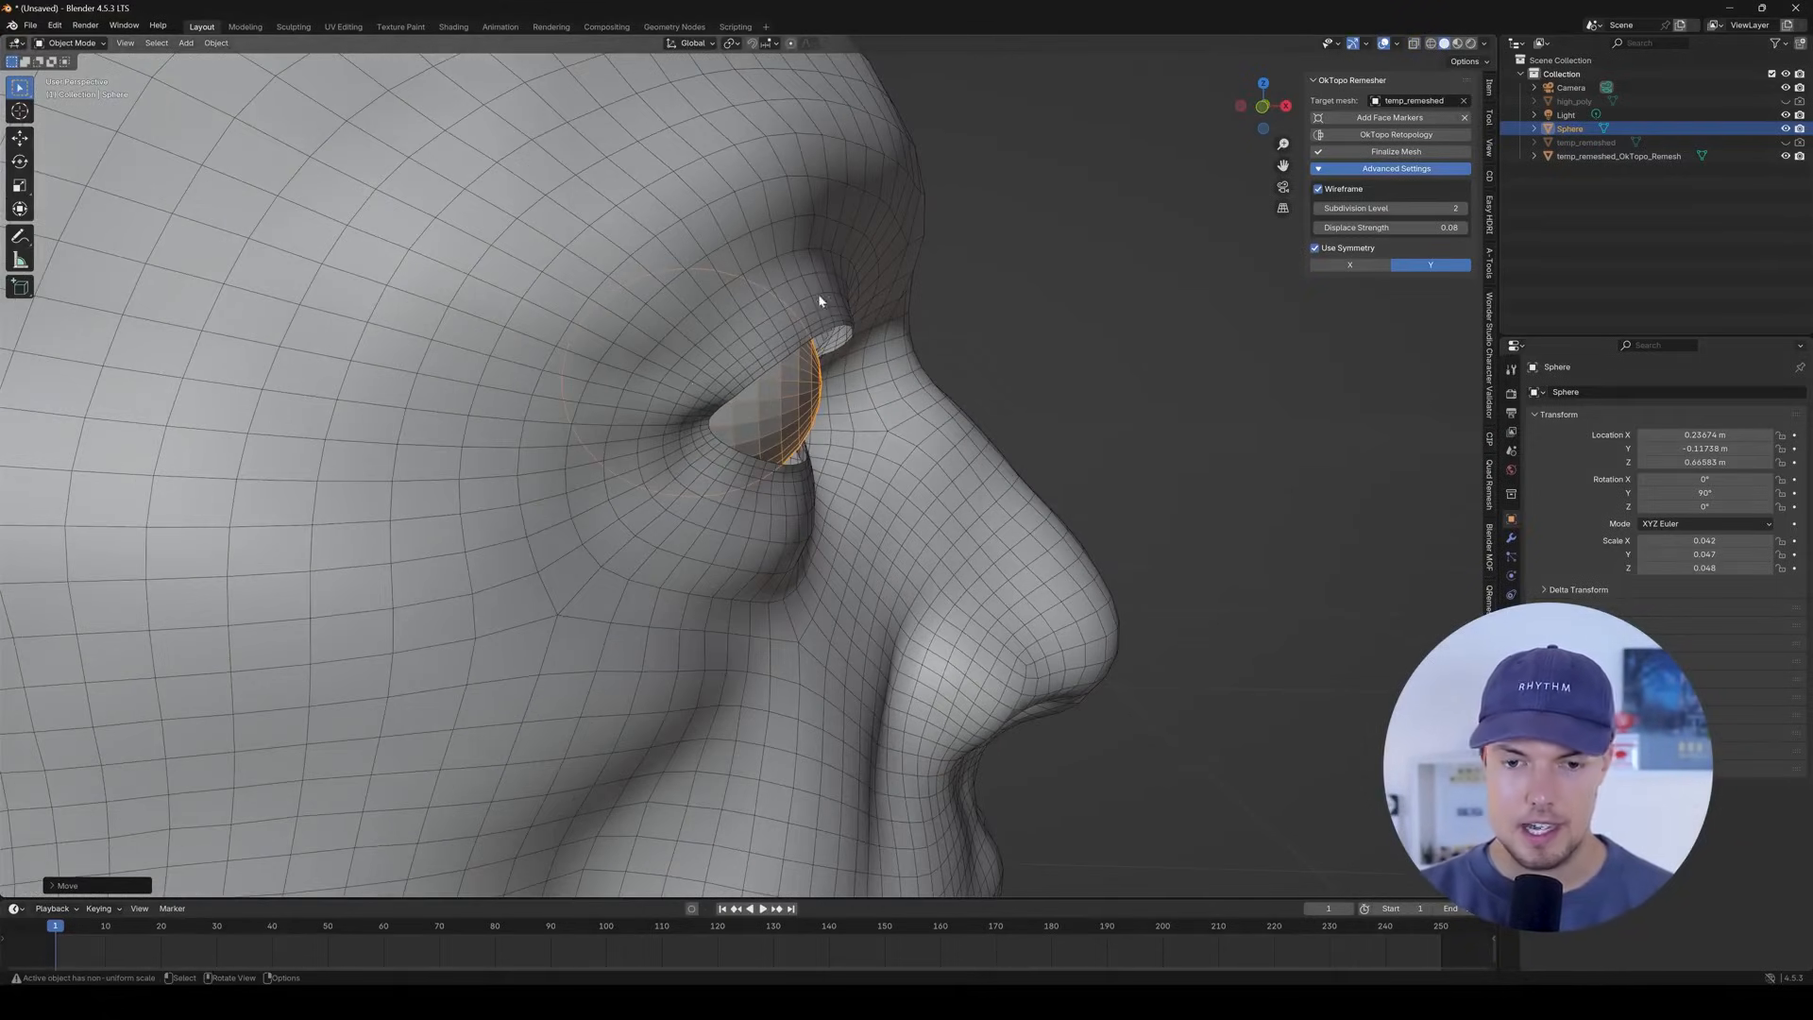
pyautogui.moveTo(845, 387); pyautogui.dragTo(672, 338, button='middle')
pyautogui.press('s')
pyautogui.click(682, 357)
pyautogui.scroll(-2, 671, 383)
pyautogui.scroll(3, 709, 356)
pyautogui.scroll(-3, 705, 296)
pyautogui.press('KP_3')
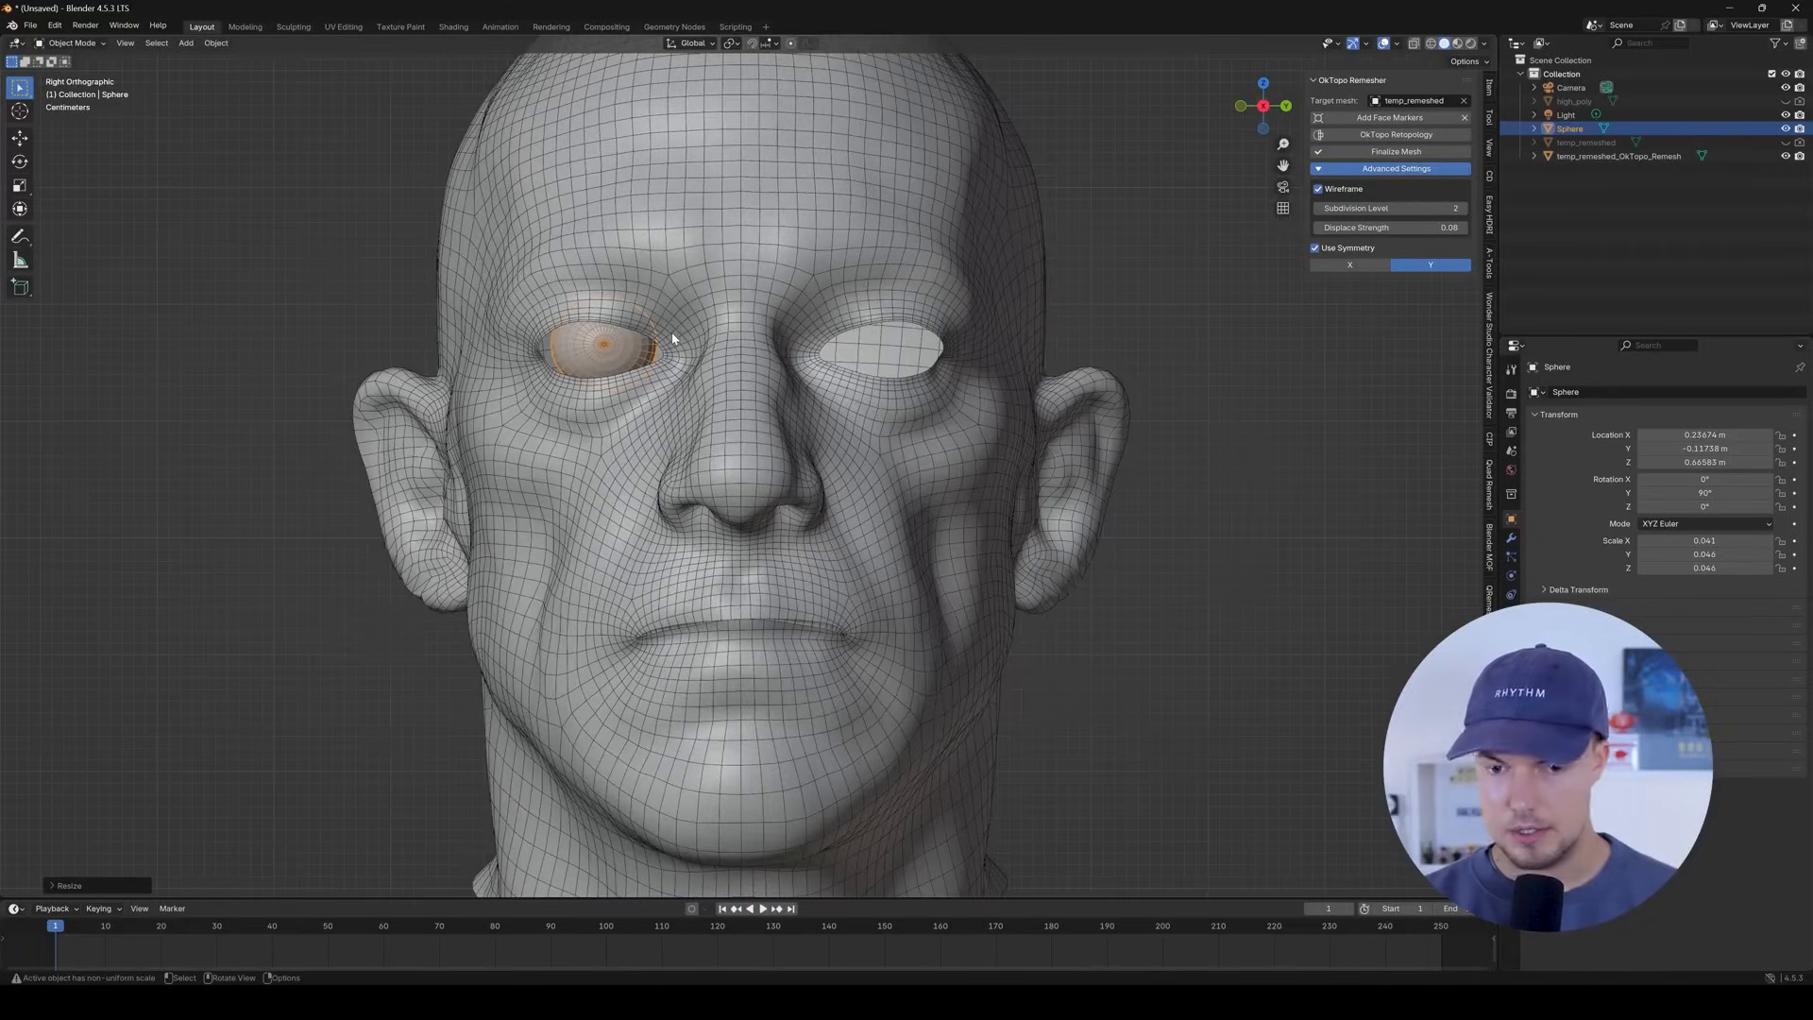
# Switch to the UV Editing workspace for the eye sphere and turn on X-ray in the 3D view.
pyautogui.moveTo(583, 382); pyautogui.dragTo(605, 24, button='middle')
pyautogui.scroll(5, 614, 367)
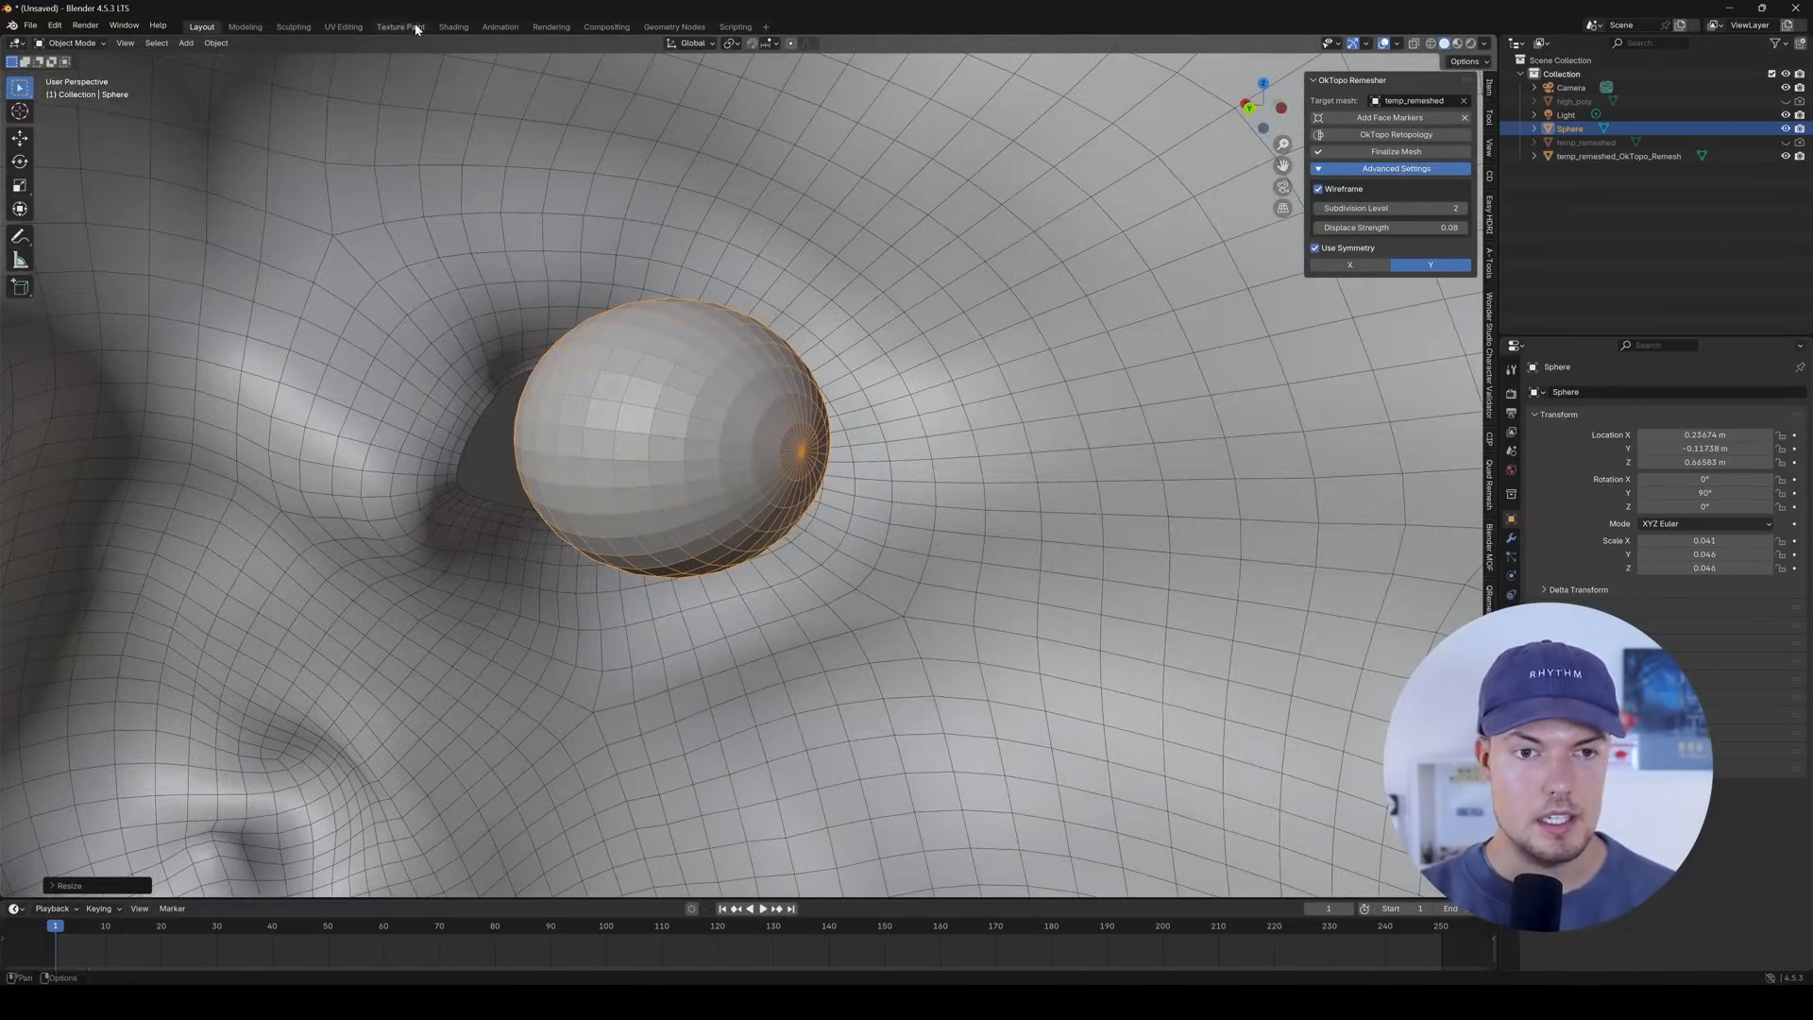
pyautogui.click(343, 26)
pyautogui.scroll(6, 1103, 472)
pyautogui.scroll(-3, 1104, 470)
pyautogui.moveTo(884, 463); pyautogui.dragTo(1007, 444, button='middle')
pyautogui.click(1430, 44)
pyautogui.scroll(6, 1024, 438)
pyautogui.moveTo(1024, 438); pyautogui.dragTo(1052, 437, button='middle')
pyautogui.scroll(-5, 1123, 457)
pyautogui.scroll(6, 1057, 427)
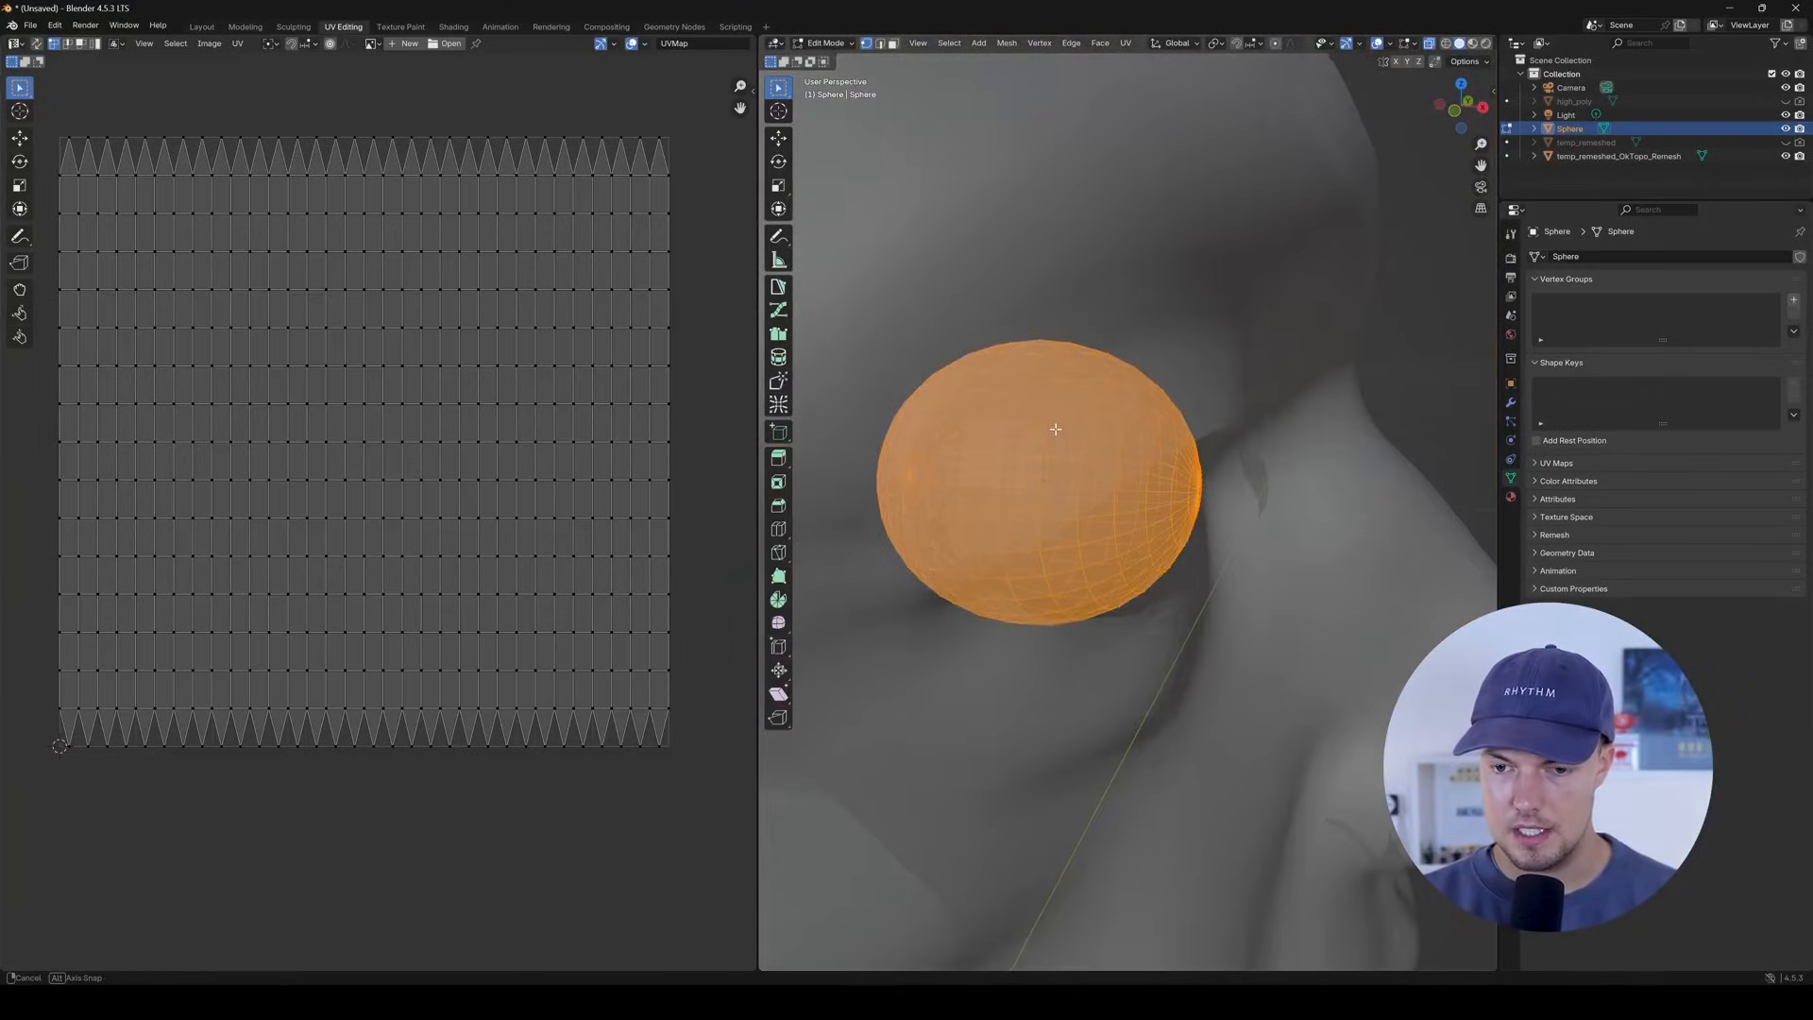
pyautogui.scroll(-3, 1057, 428)
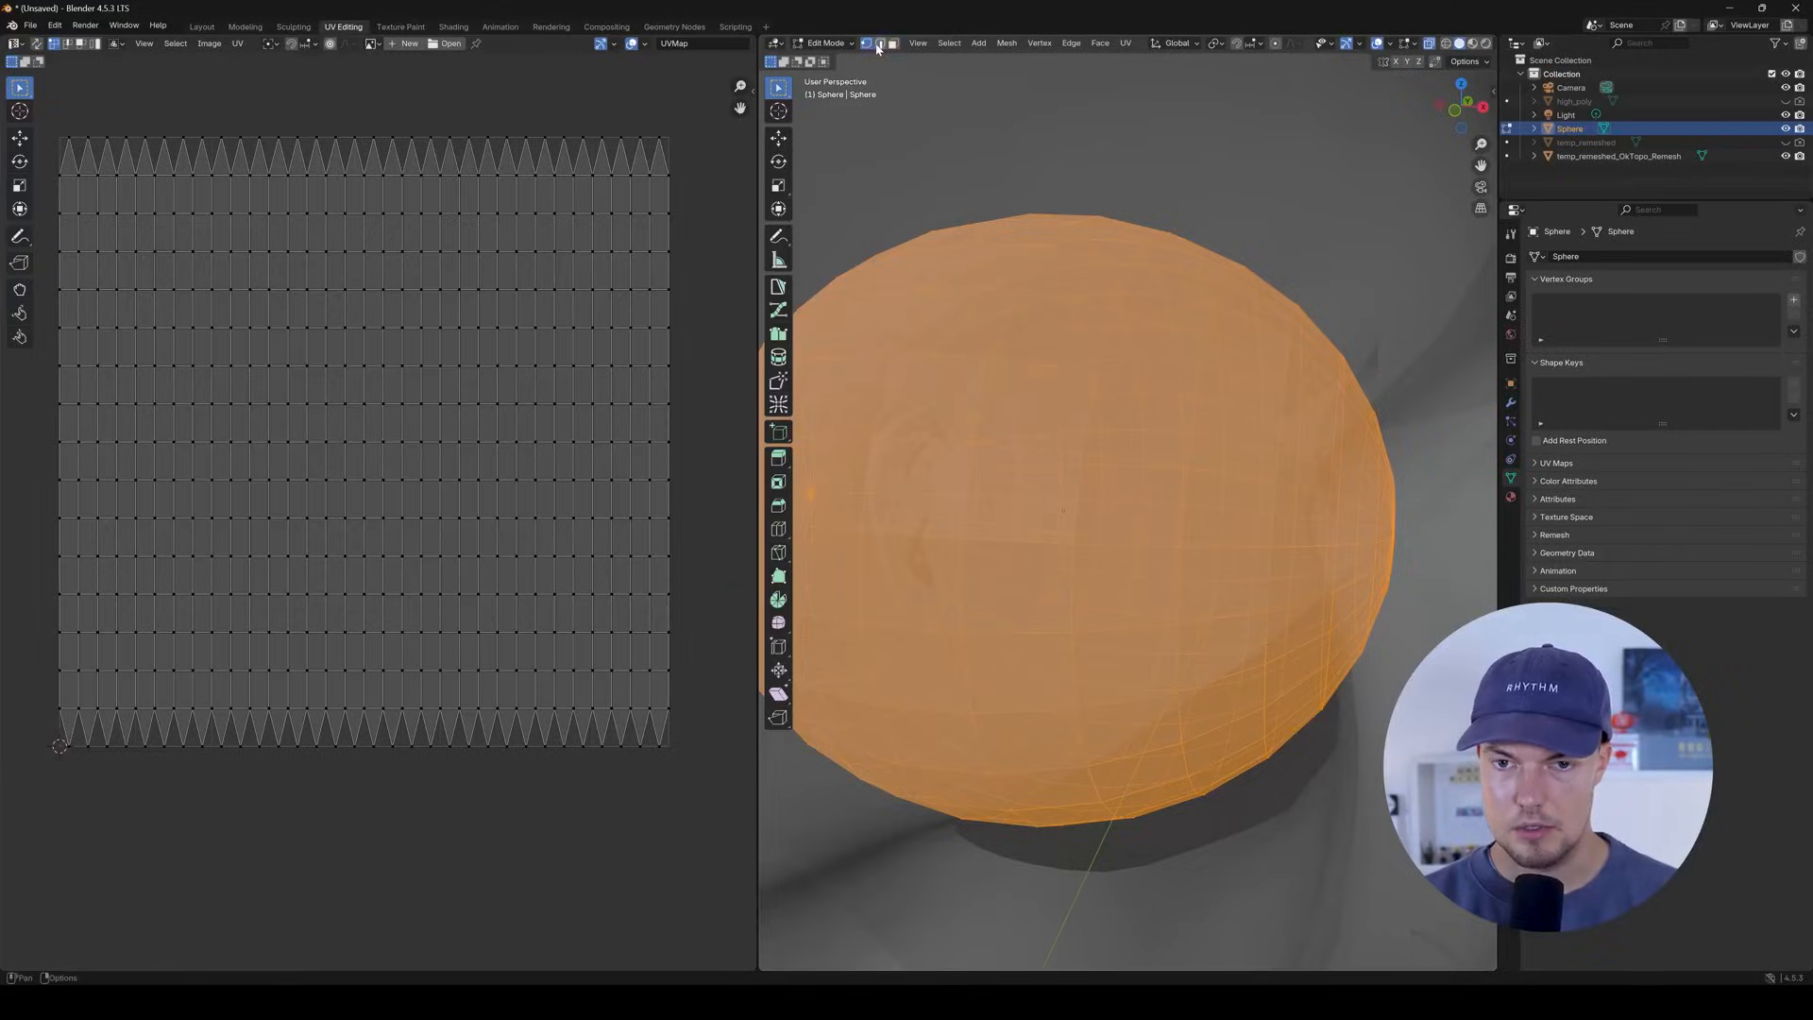
# Mark a seam along an edge loop around the eye sphere and unwrap the whole sphere into two circular UV islands.
pyautogui.hotkey('alt', 'a')
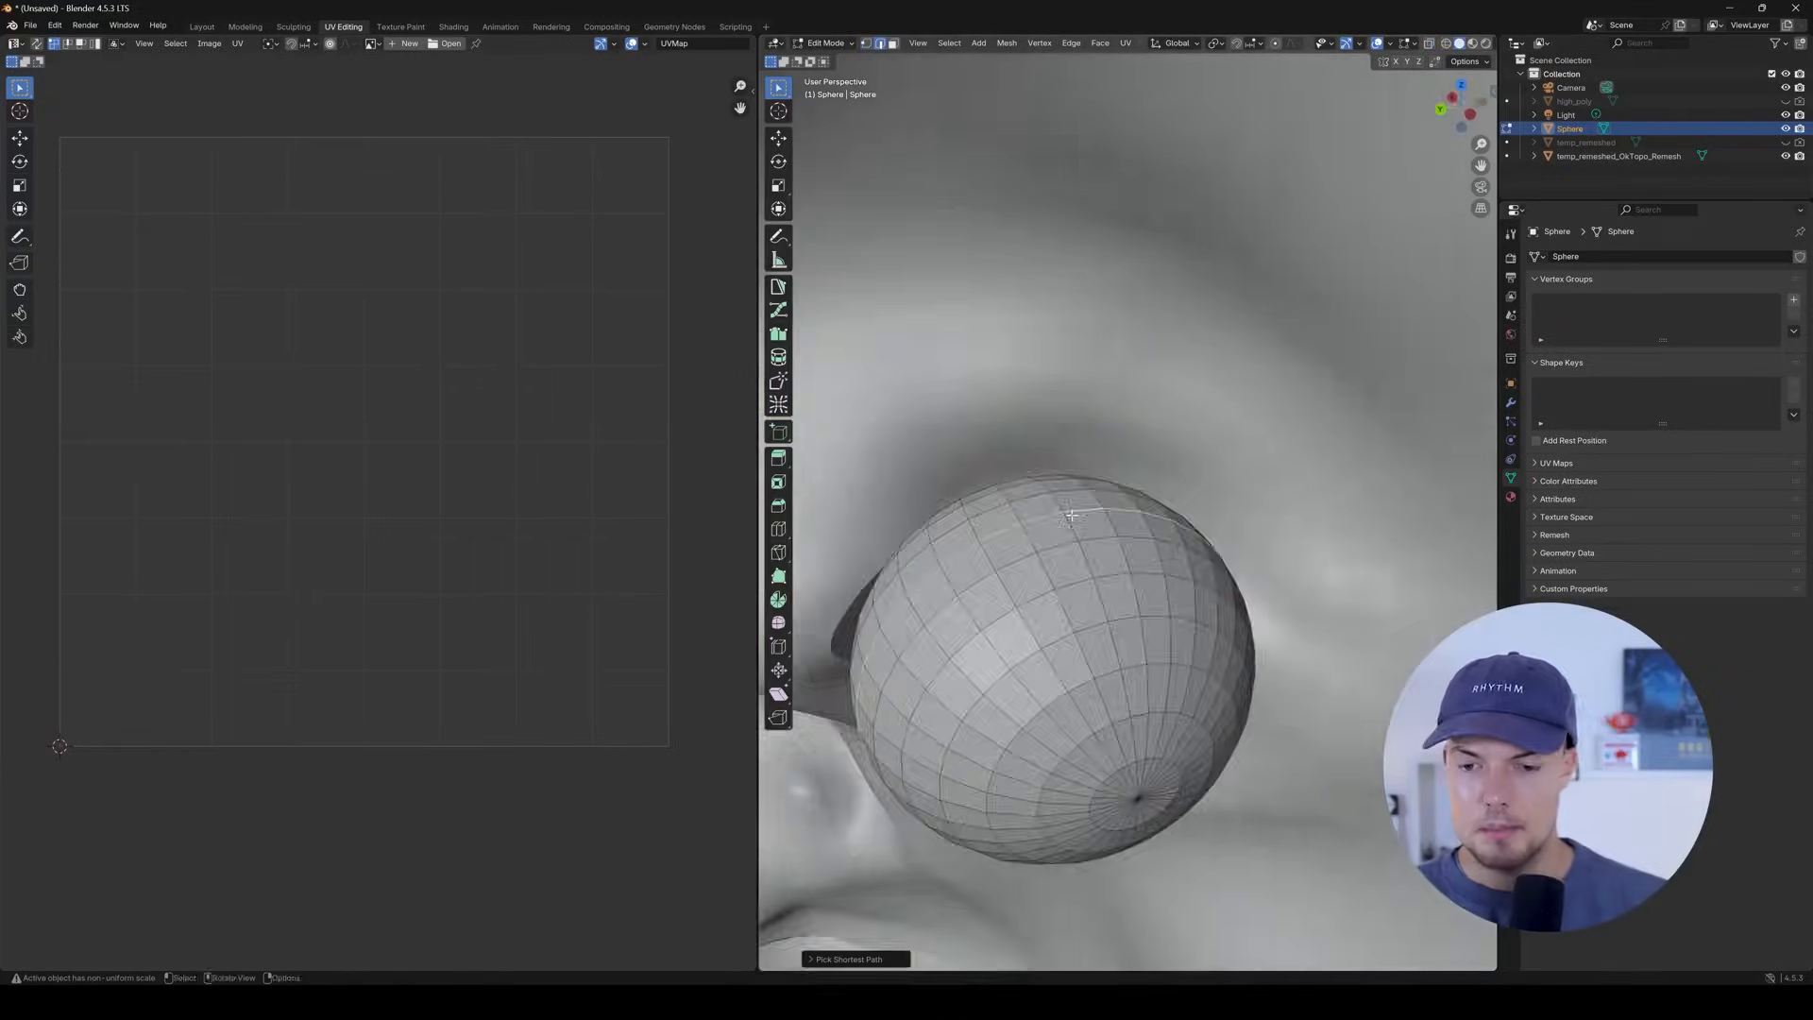
pyautogui.moveTo(1072, 514); pyautogui.dragTo(1112, 411, button='middle')
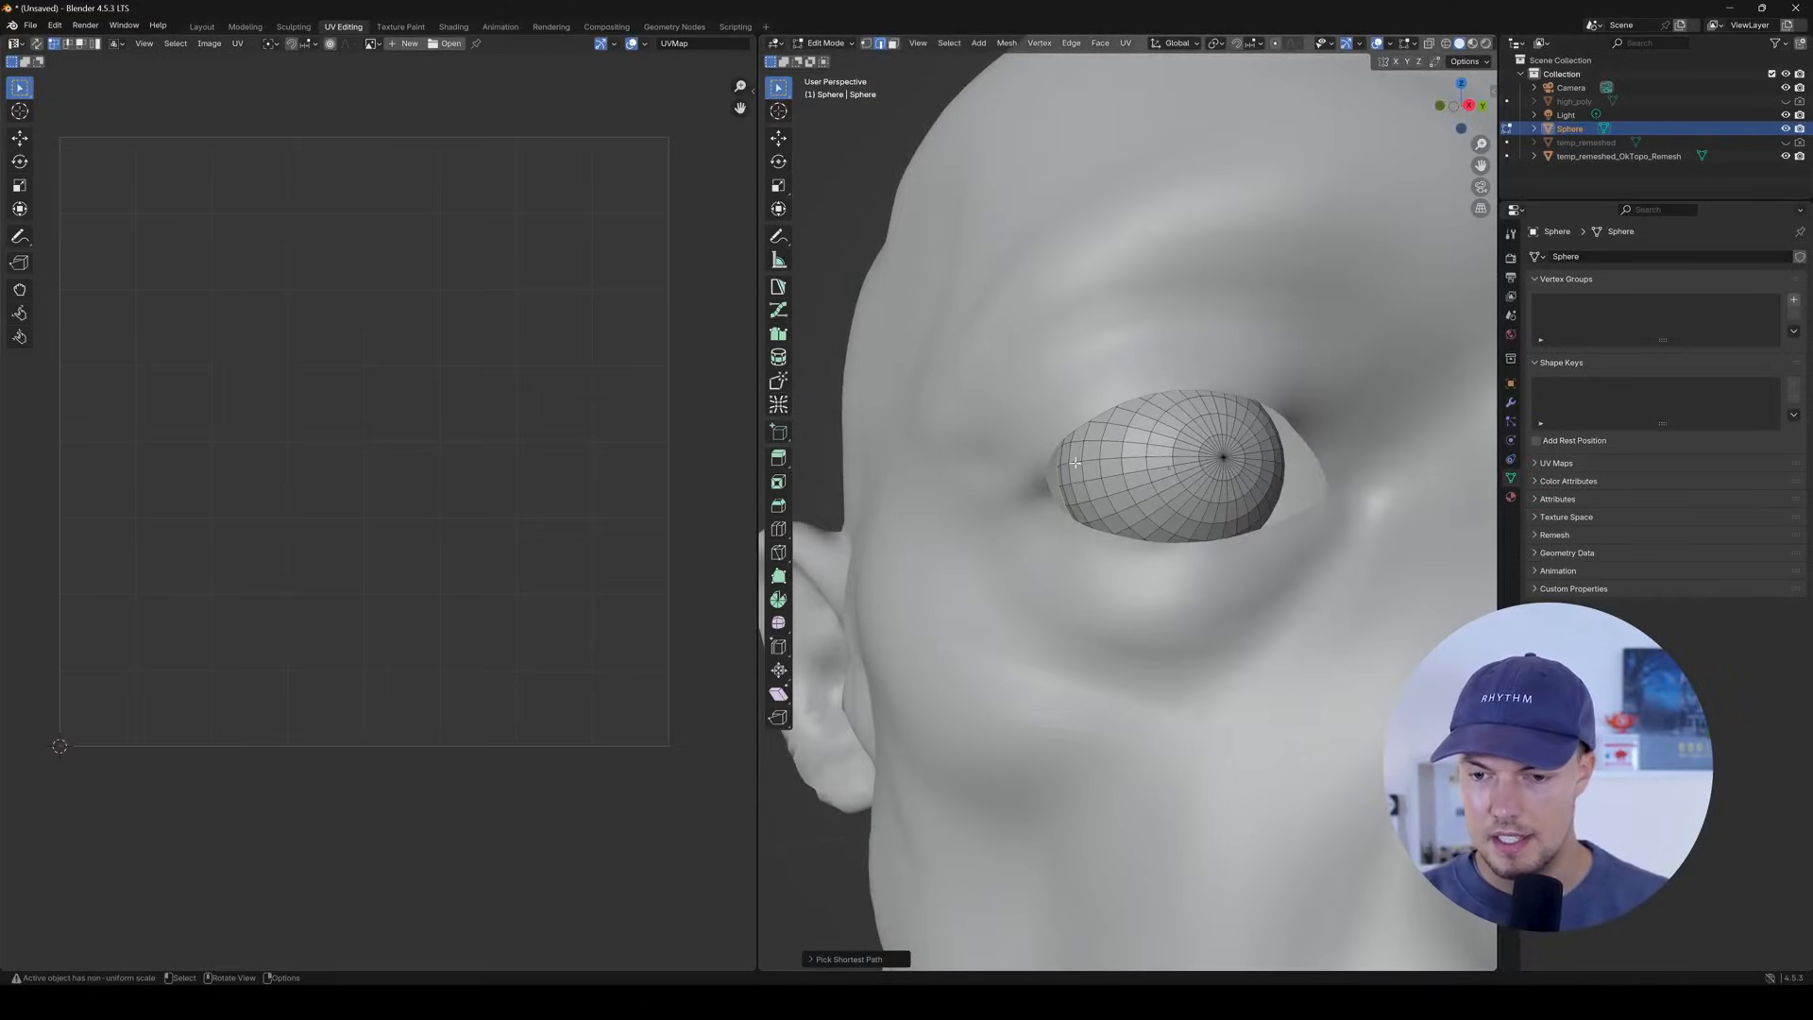
pyautogui.hotkey('ctrl', 'e')
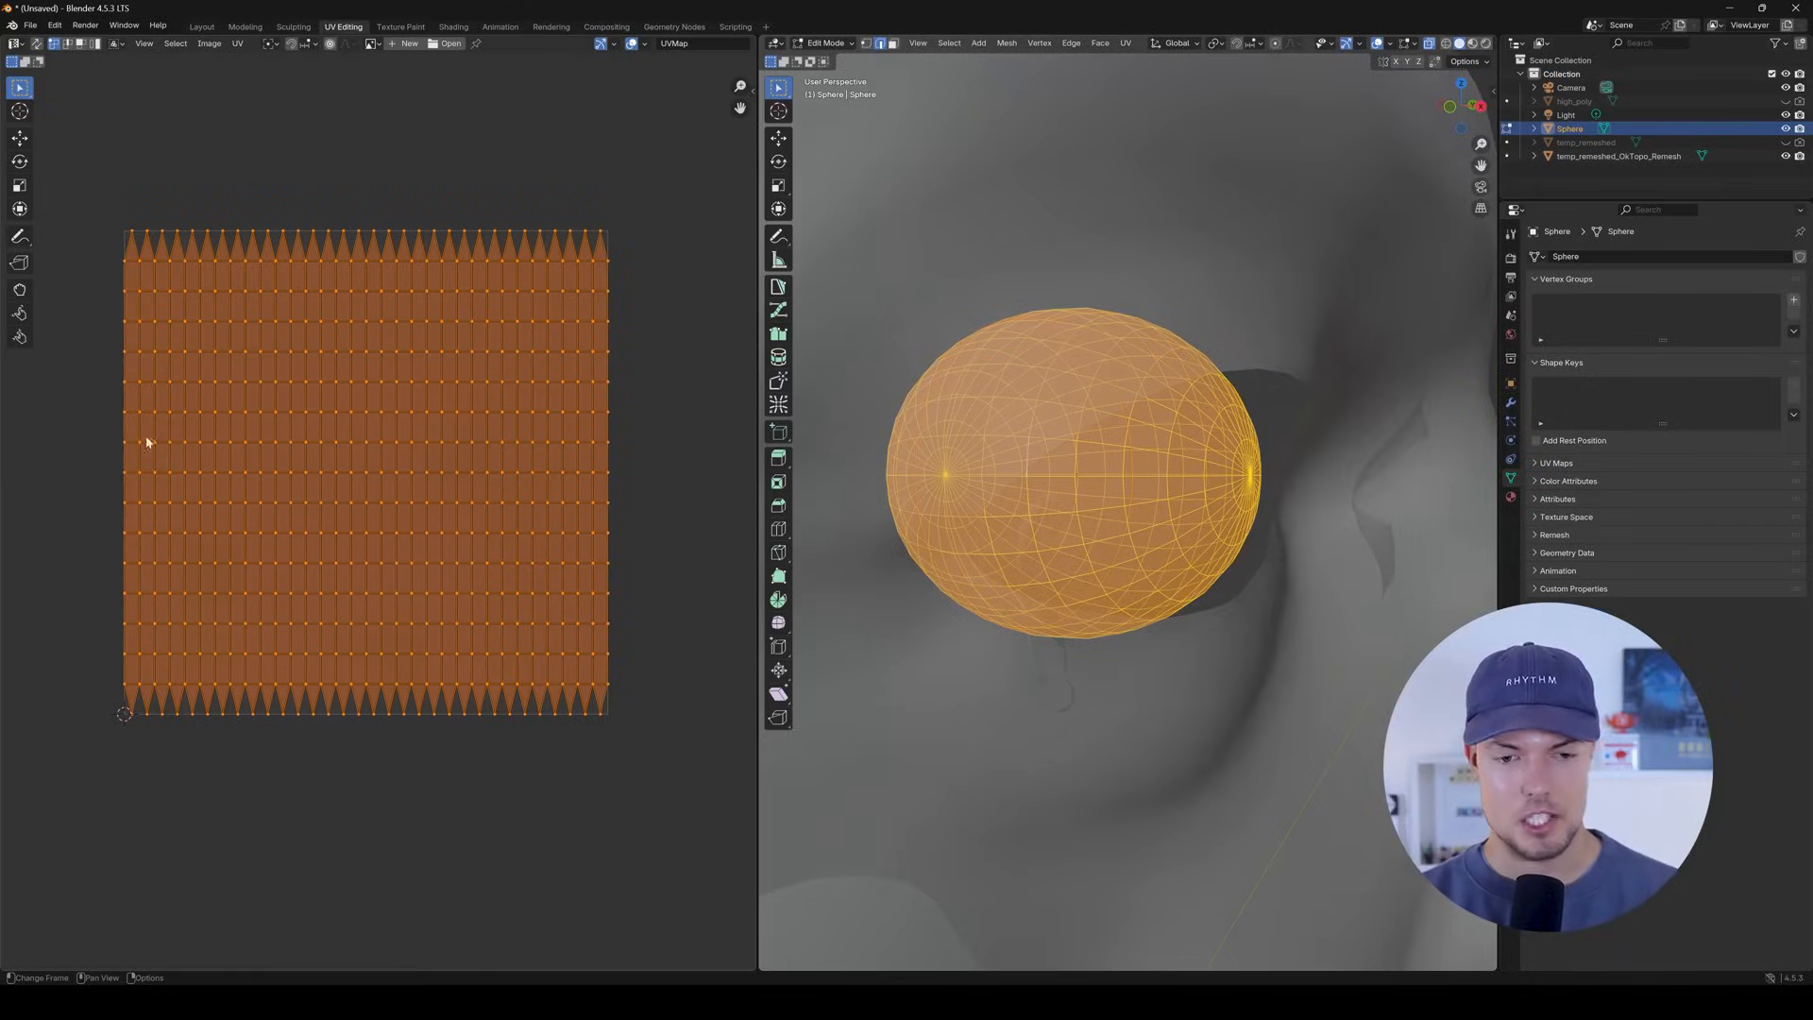
pyautogui.rightClick(425, 331)
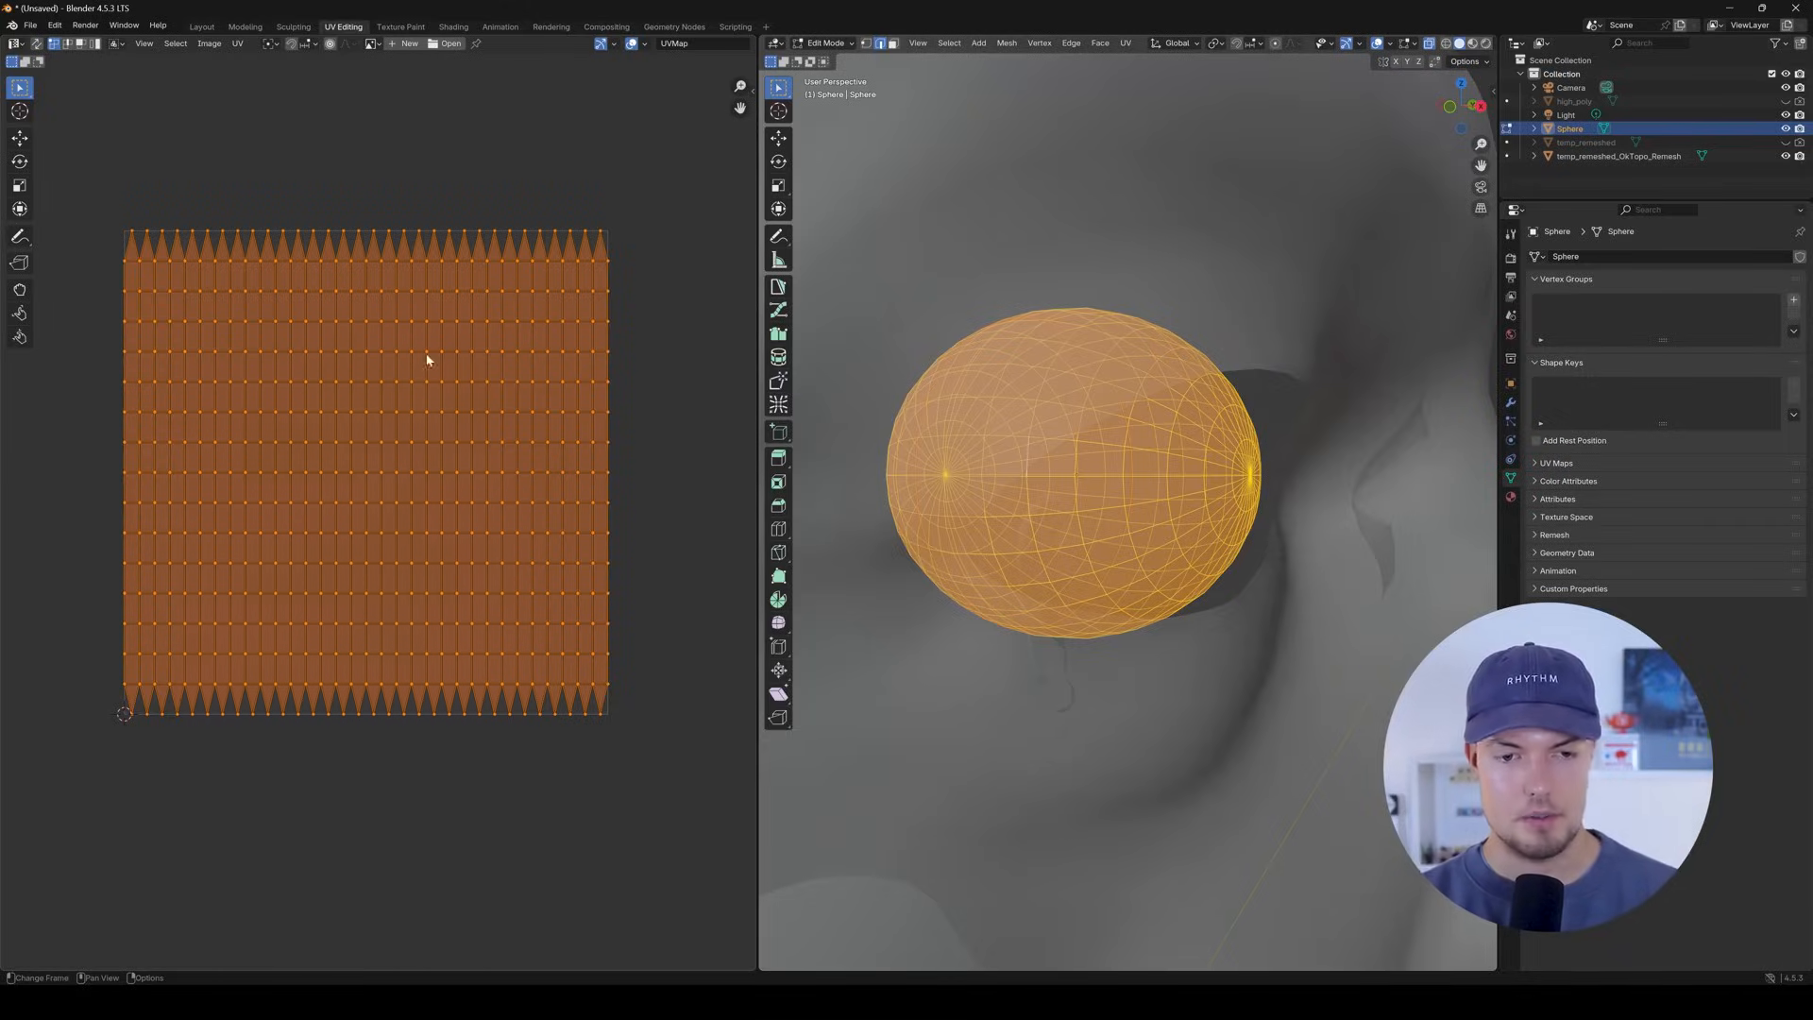
pyautogui.press('u')
pyautogui.click(427, 359)
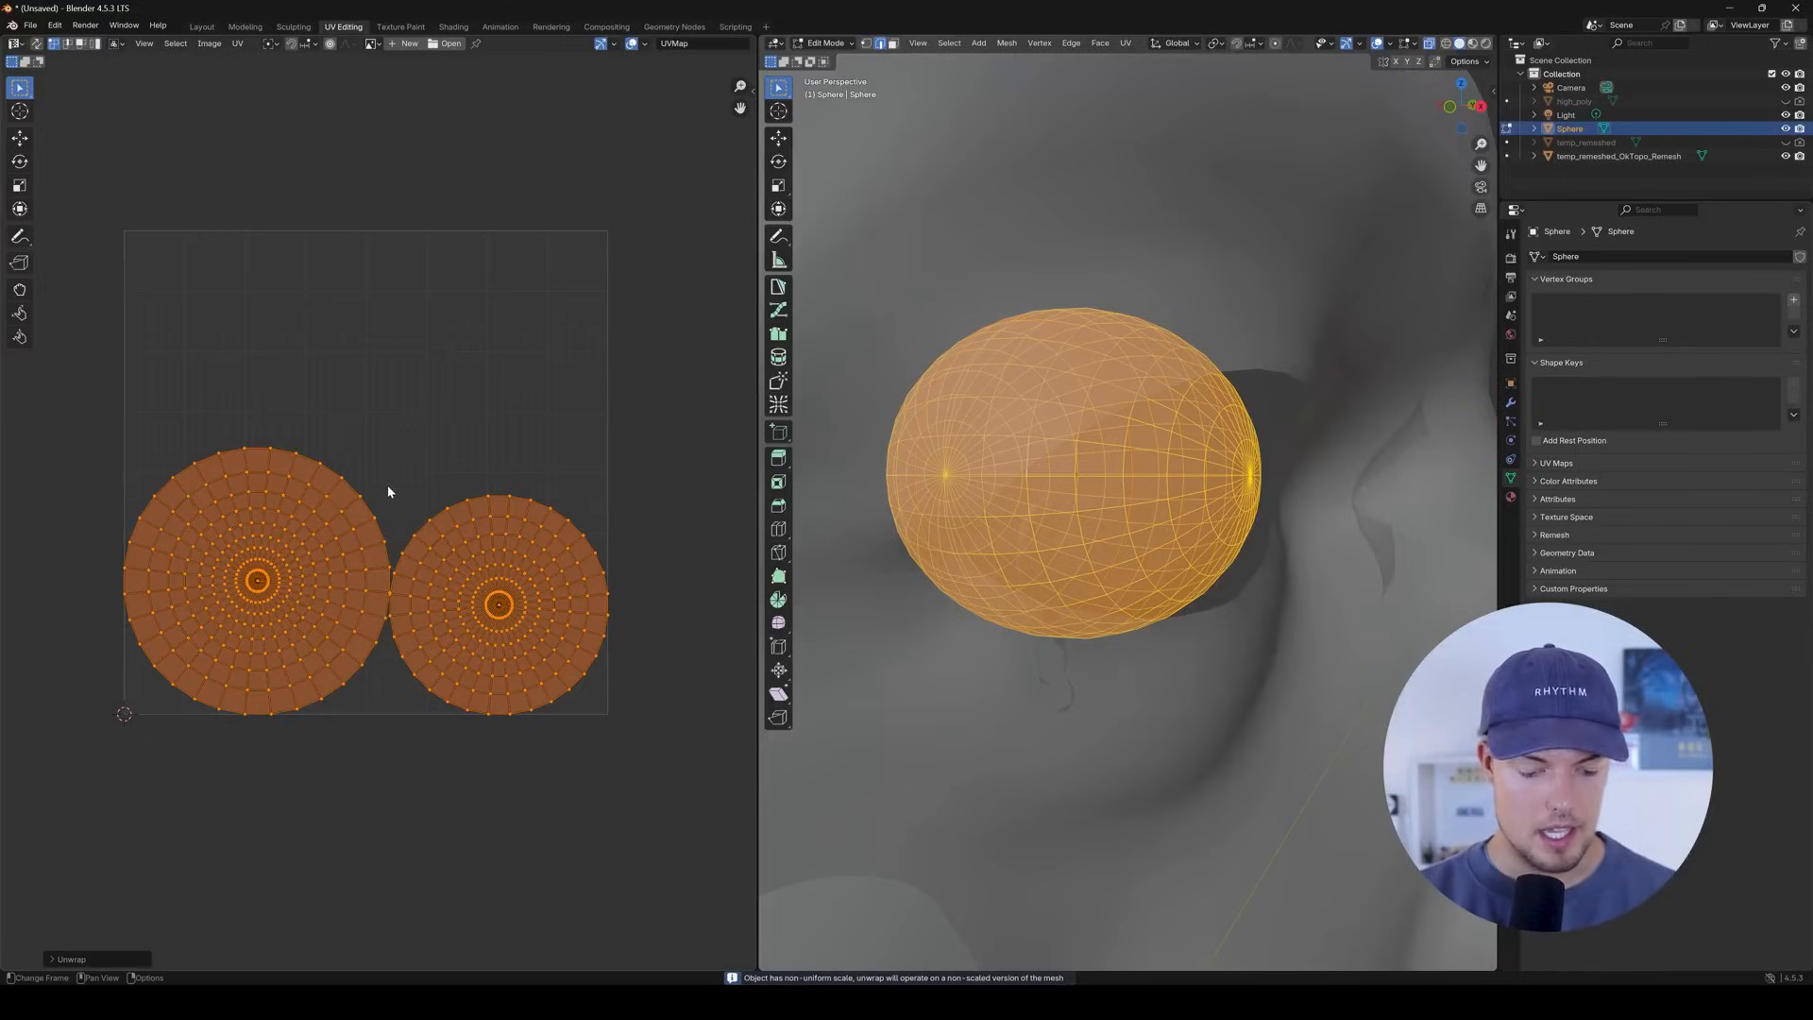
# Scale down the eye's two UV islands and place them in the upper-left corner of the UV square.
pyautogui.press('g')
pyautogui.click(394, 226)
pyautogui.press('s')
pyautogui.click(422, 315)
pyautogui.press('g')
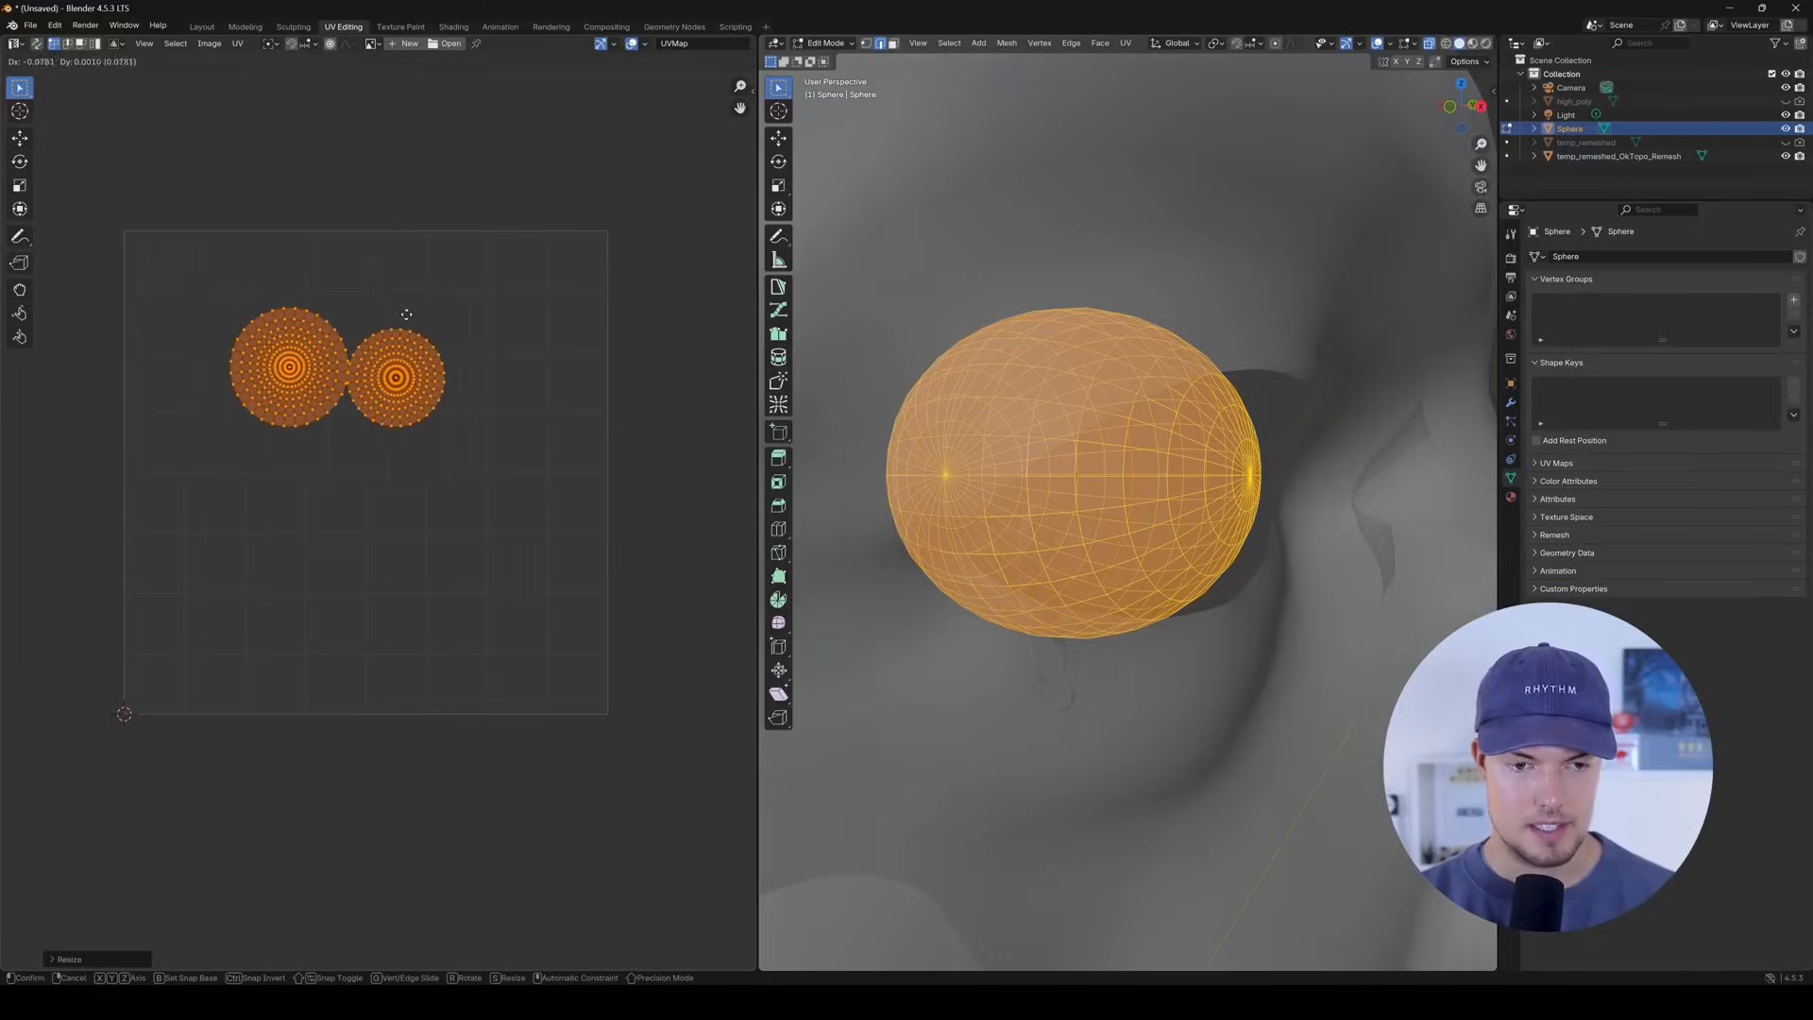
pyautogui.click(330, 267)
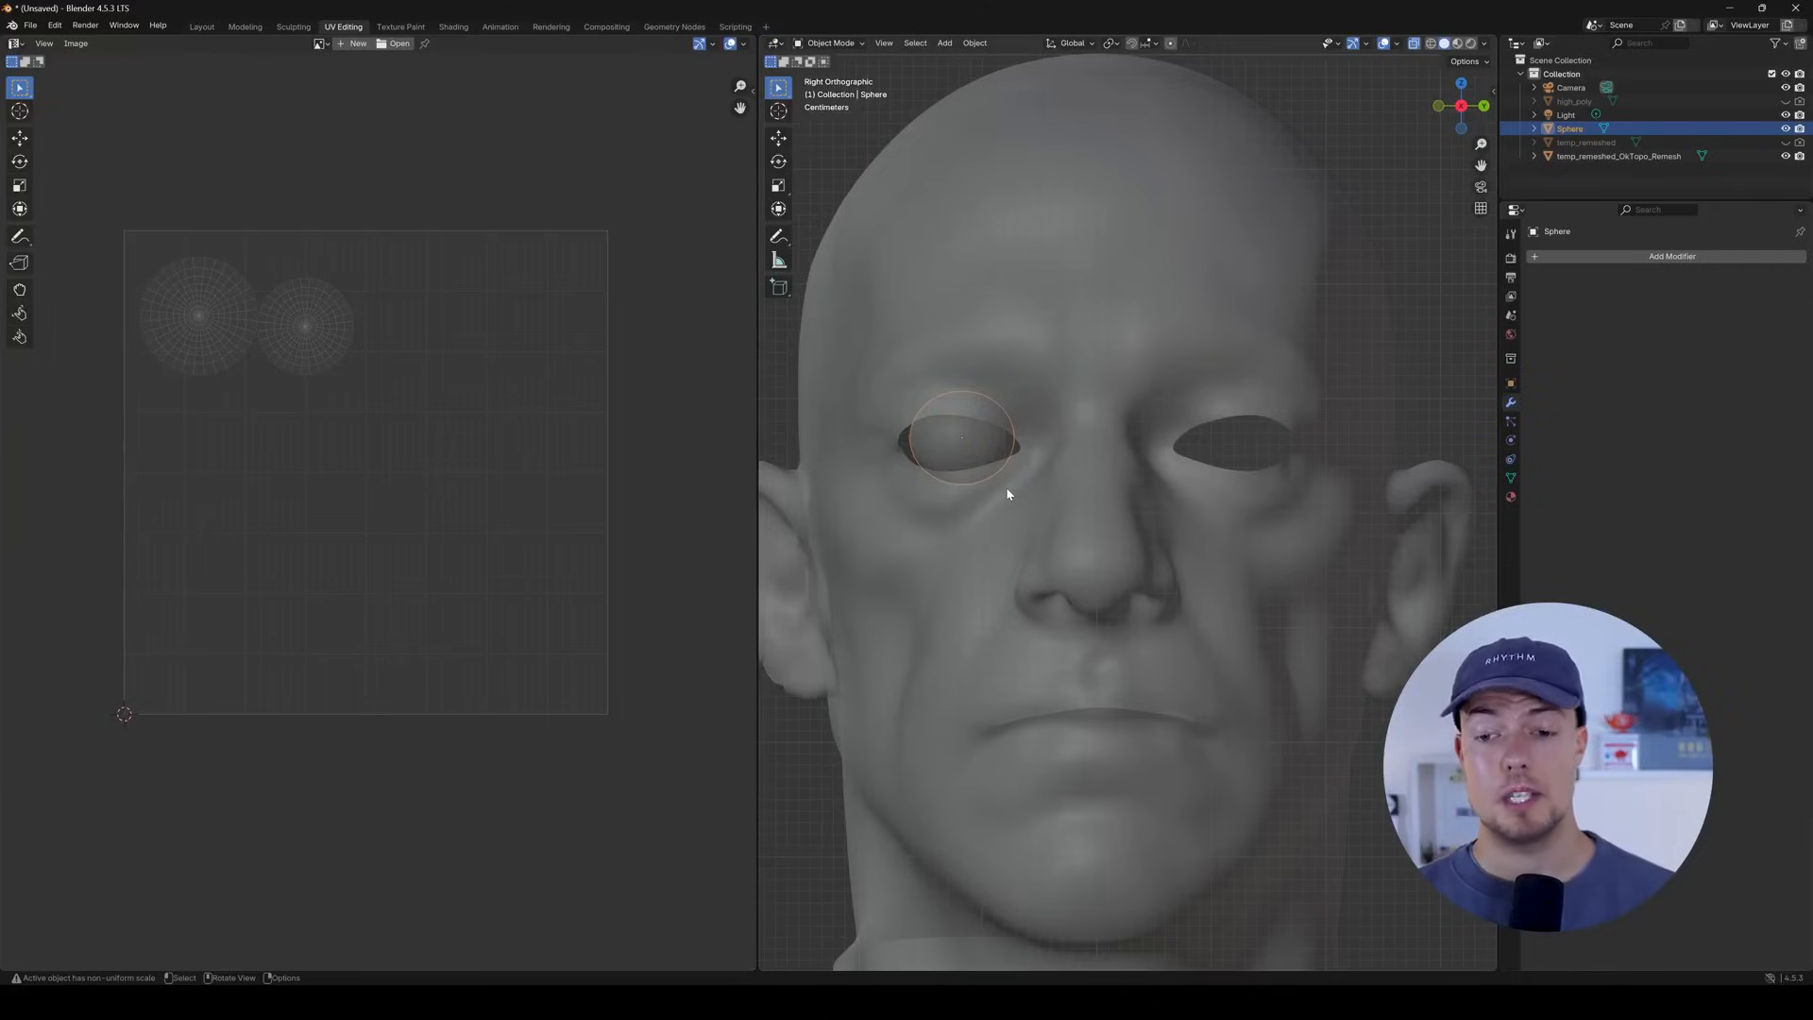
# Duplicate the eye sphere about 0.241 m along Y into the other eye opening.
pyautogui.hotkey('shift', 'd')
pyautogui.press('y')
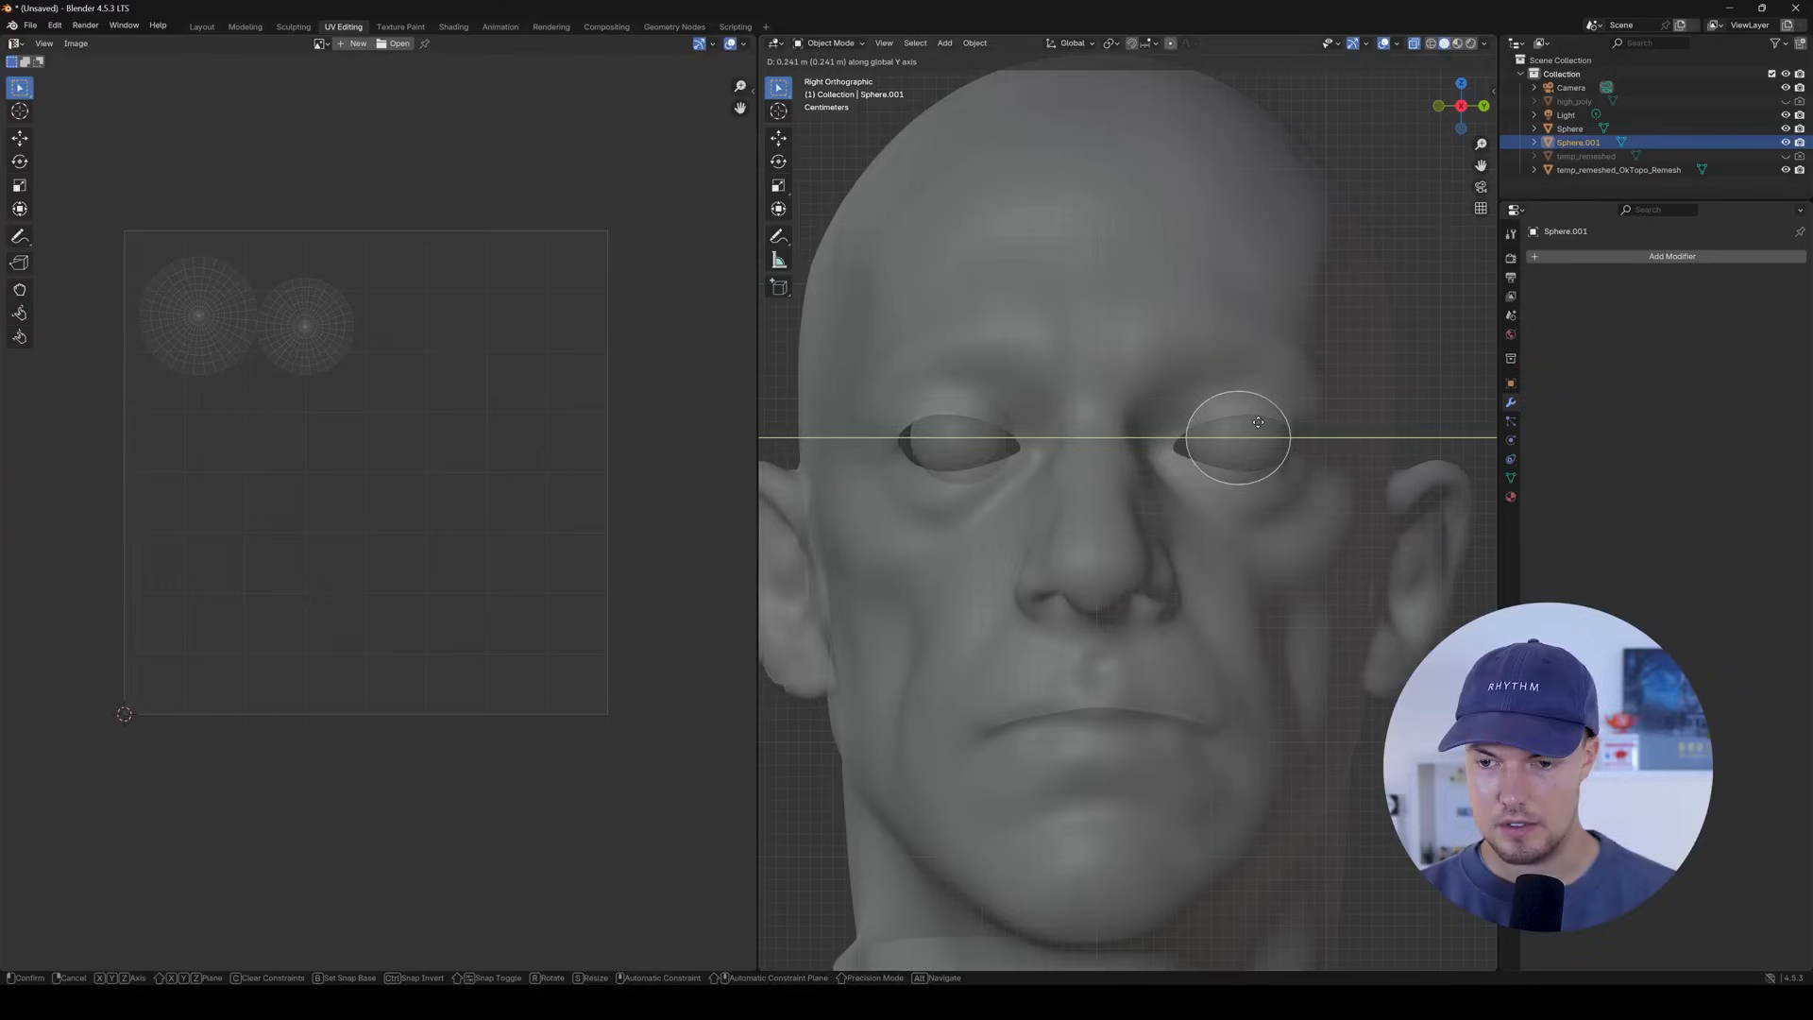
pyautogui.click(1259, 422)
# Move the duplicated eye's UV islands to the upper-right corner of the UV square, beside the first eye's islands.
pyautogui.press('Tab')
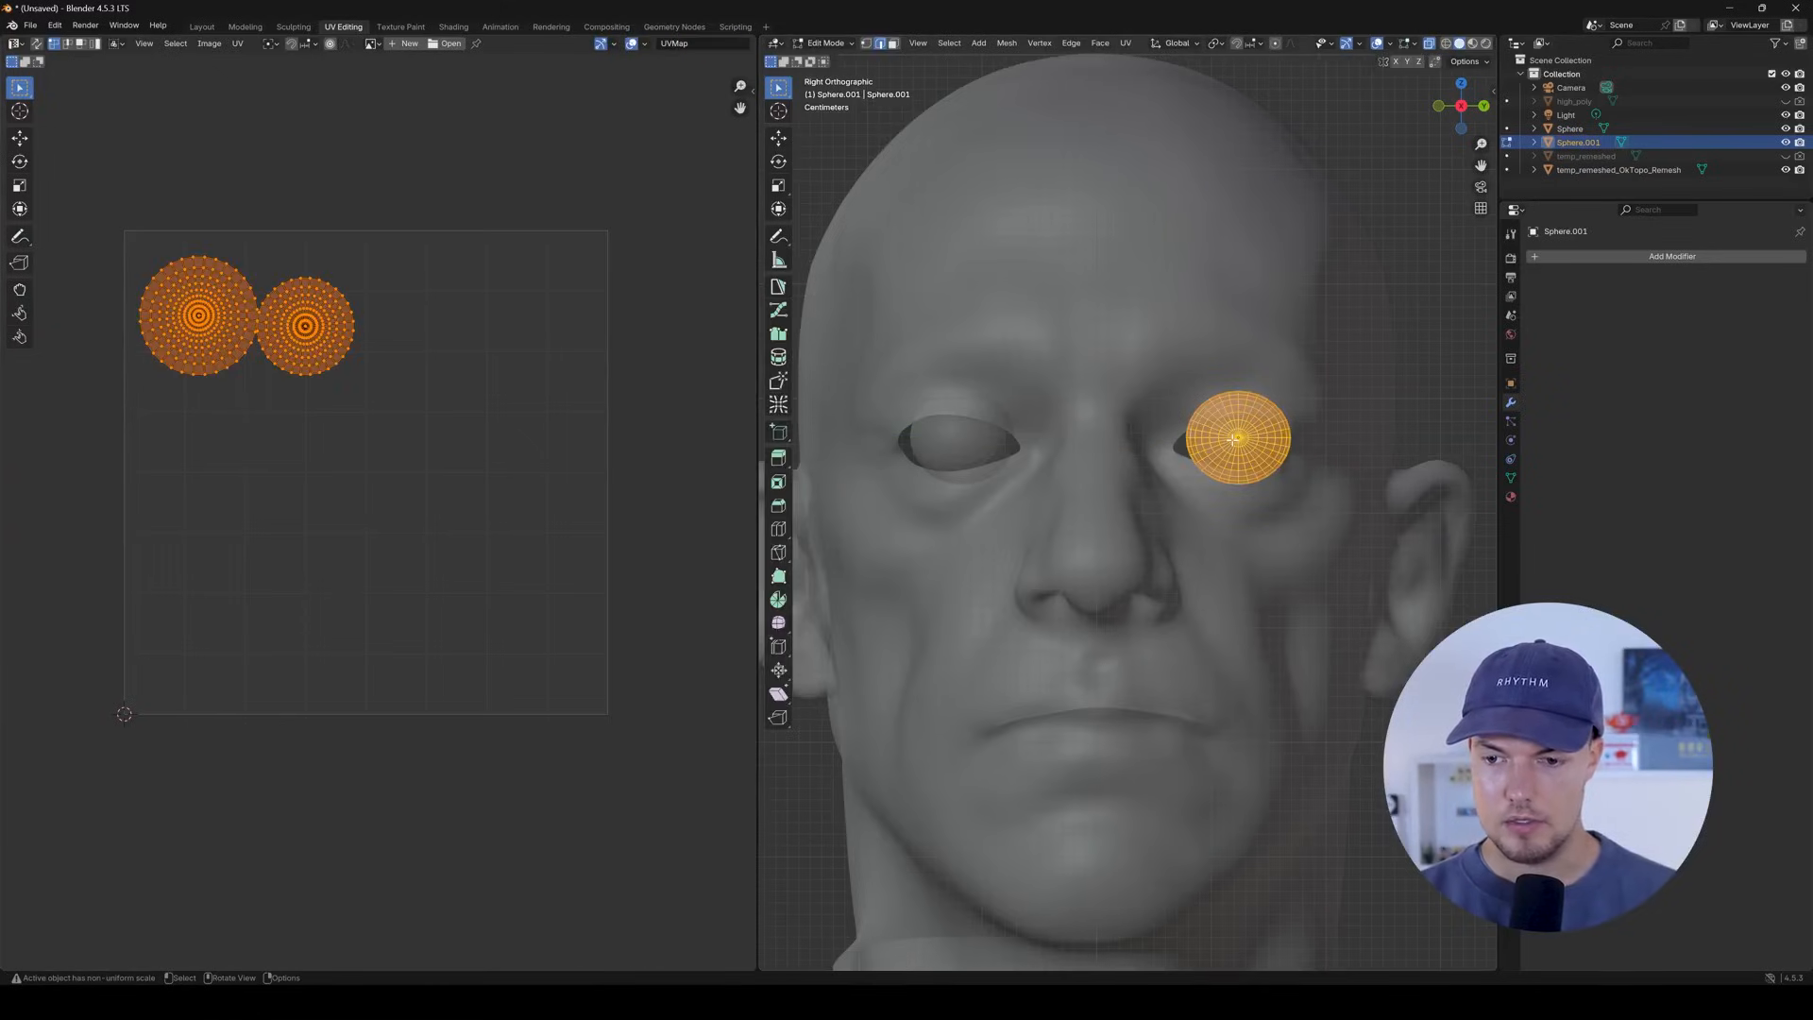
pyautogui.click(400, 403)
pyautogui.moveTo(462, 414); pyautogui.dragTo(113, 245)
pyautogui.press('g')
pyautogui.click(526, 268)
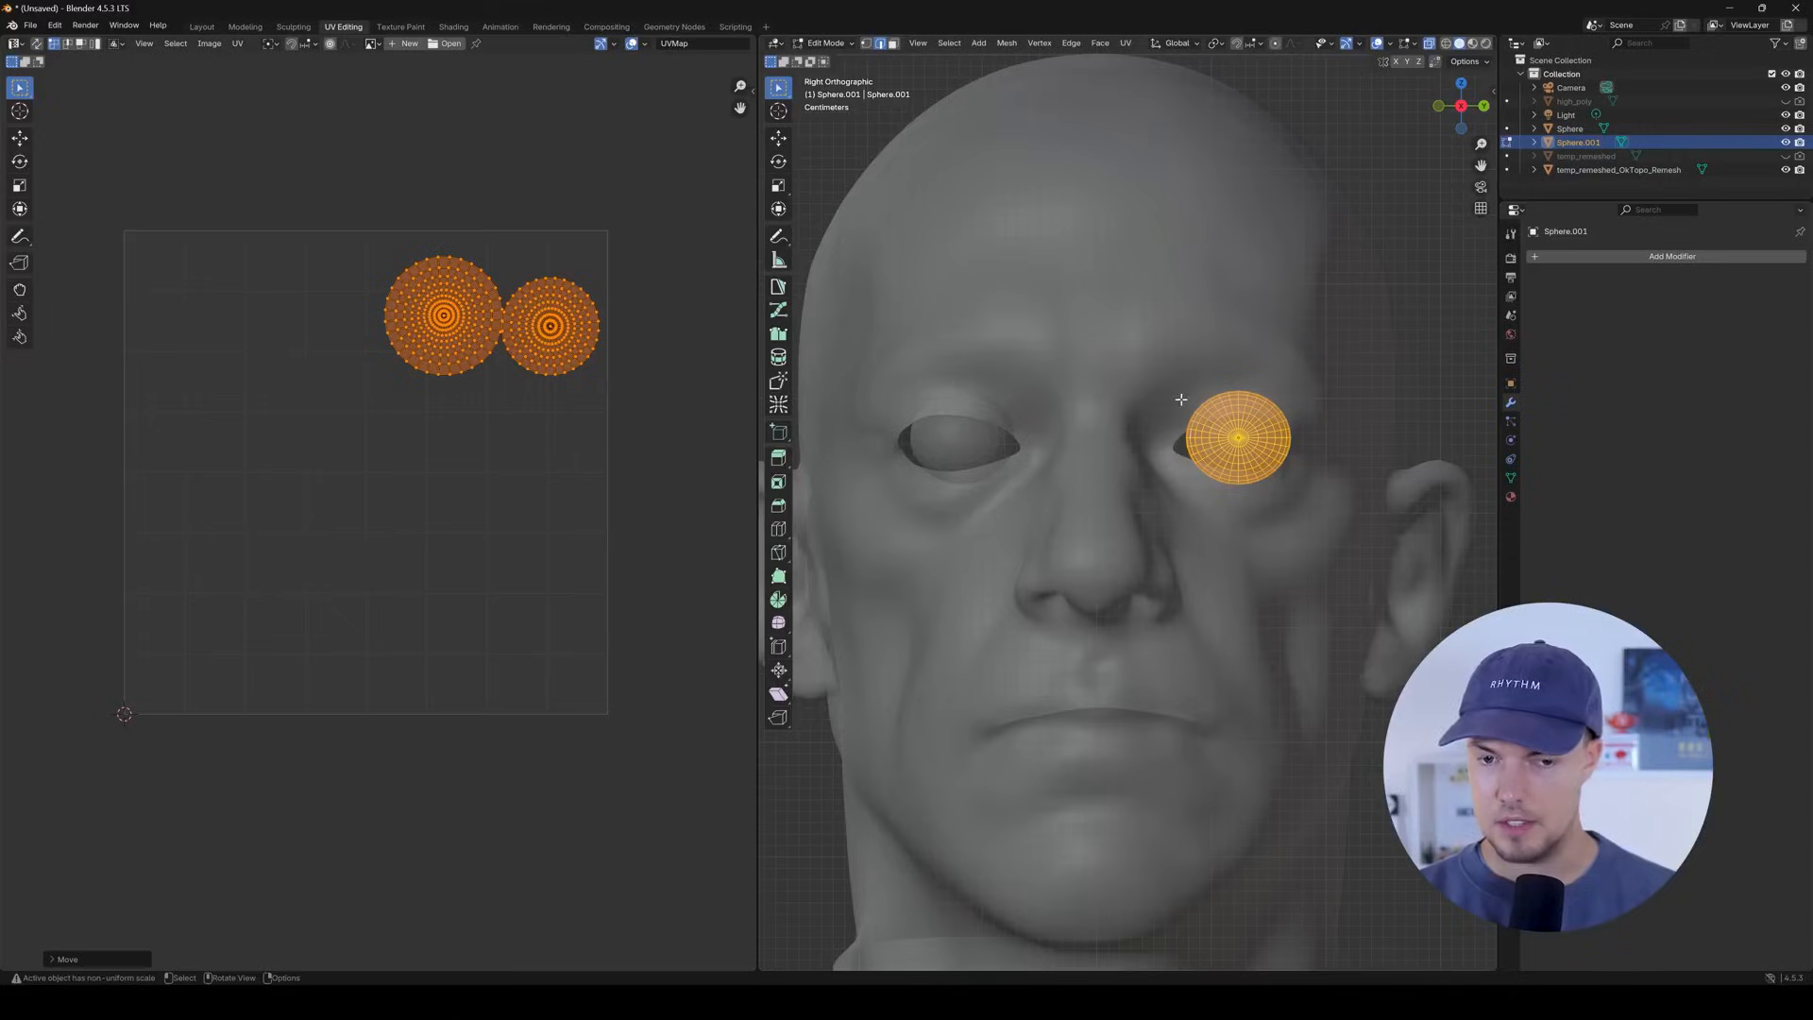
pyautogui.press('Tab')
# Check the UV layouts of both eyes and the head for overlap, and turn off X-ray in the 3D view.
pyautogui.keyDown('shift'); pyautogui.click(966, 438); pyautogui.keyUp('shift')
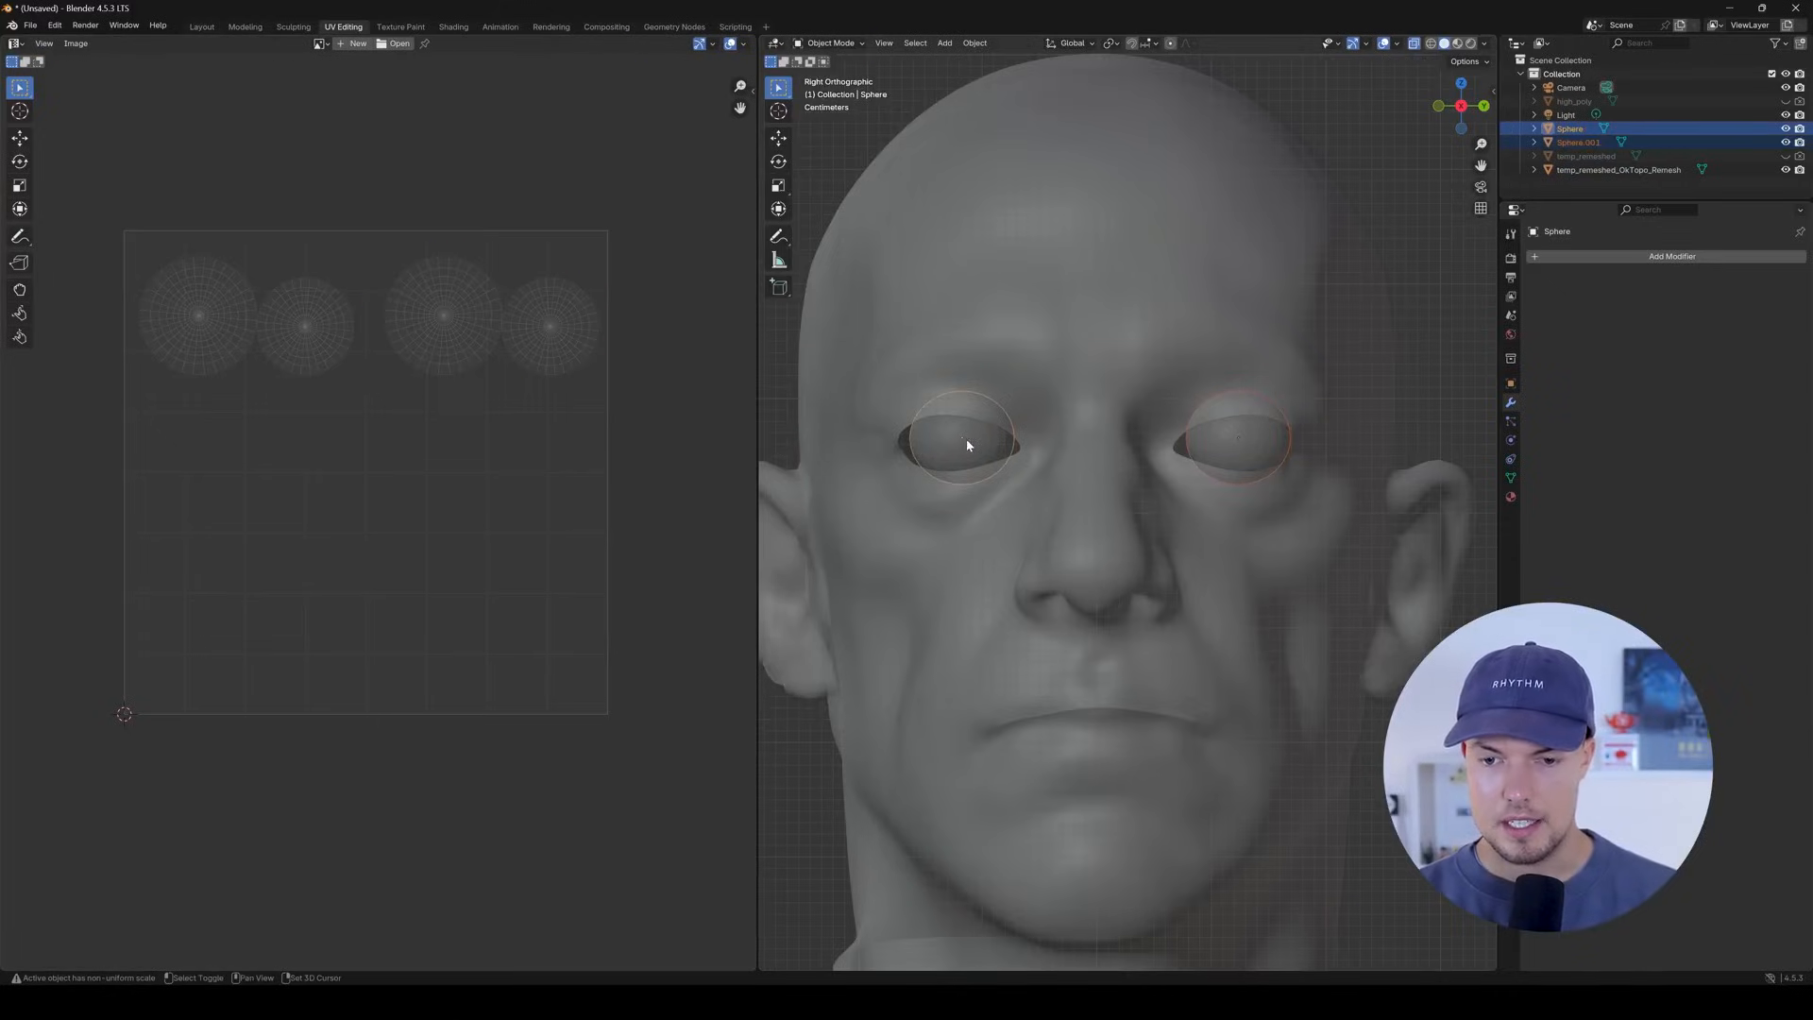
pyautogui.keyDown('shift'); pyautogui.click(1031, 551); pyautogui.keyUp('shift')
pyautogui.moveTo(1248, 449); pyautogui.dragTo(1020, 457, button='middle')
pyautogui.hotkey('alt', 'a')
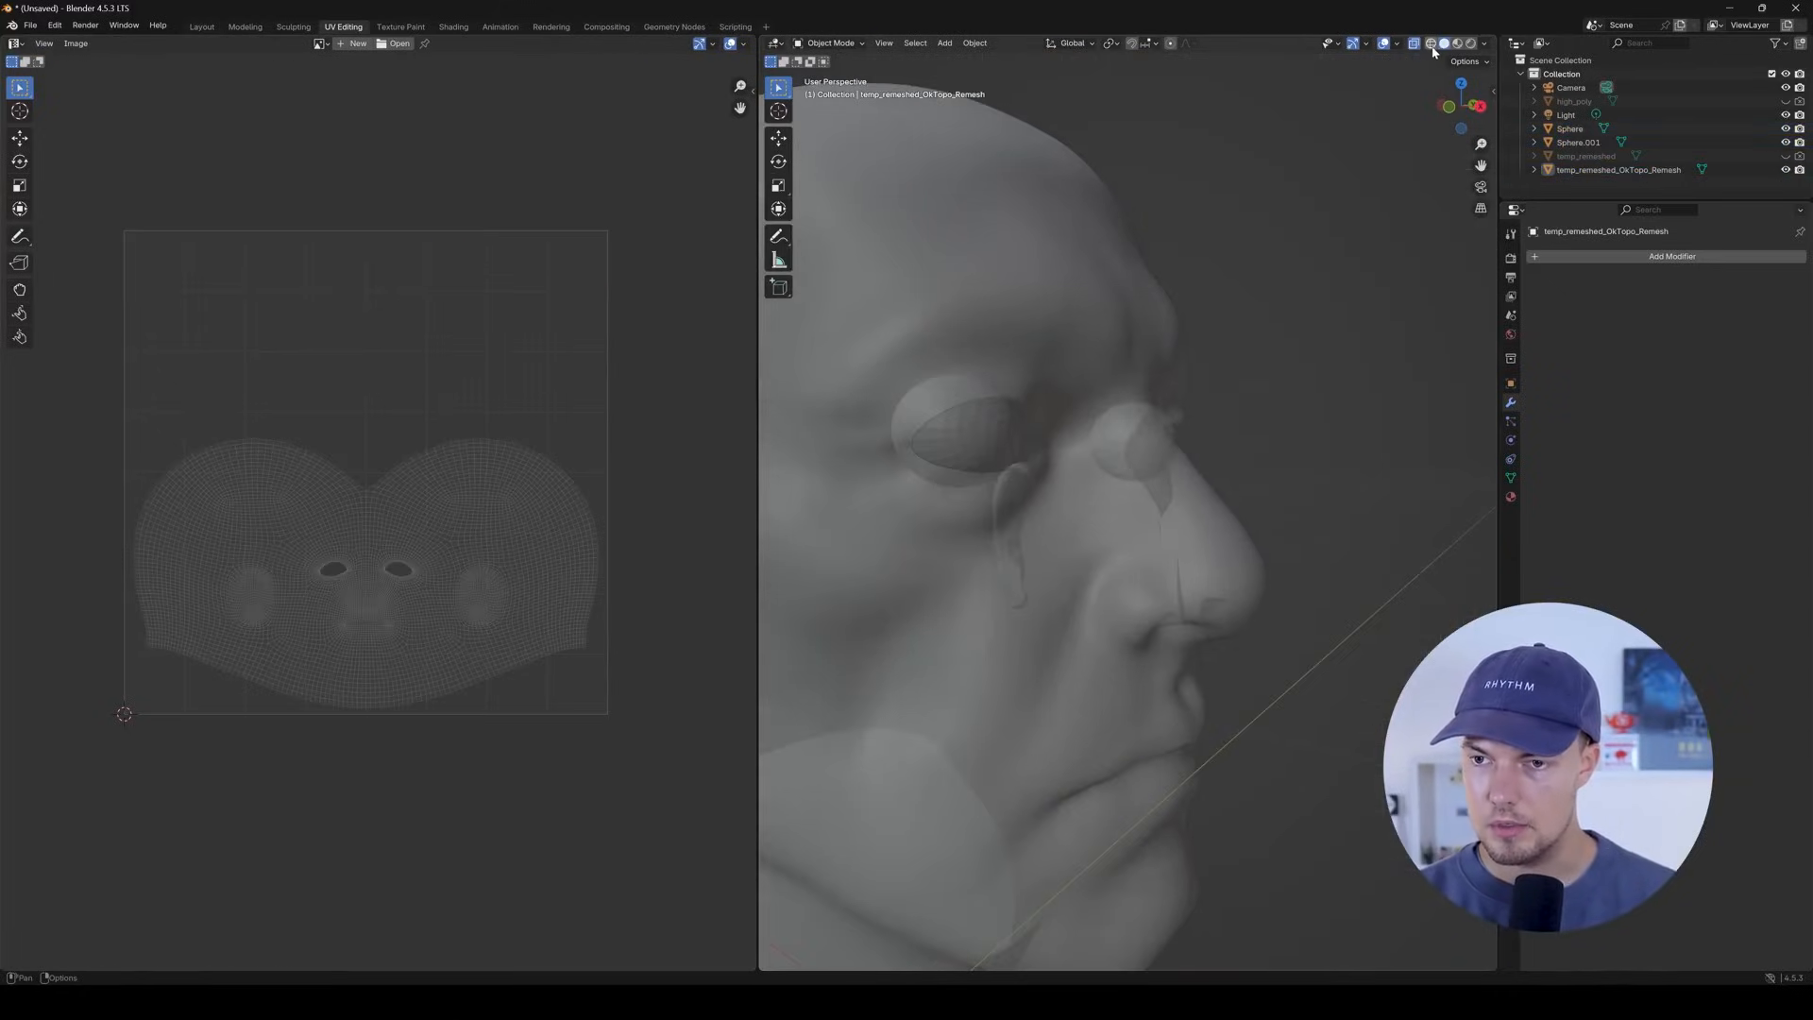
pyautogui.click(1414, 43)
# Select the boundary edge loop of the head's right eye opening and extrude it inward along the X axis.
pyautogui.scroll(4, 1133, 425)
pyautogui.click(1166, 436)
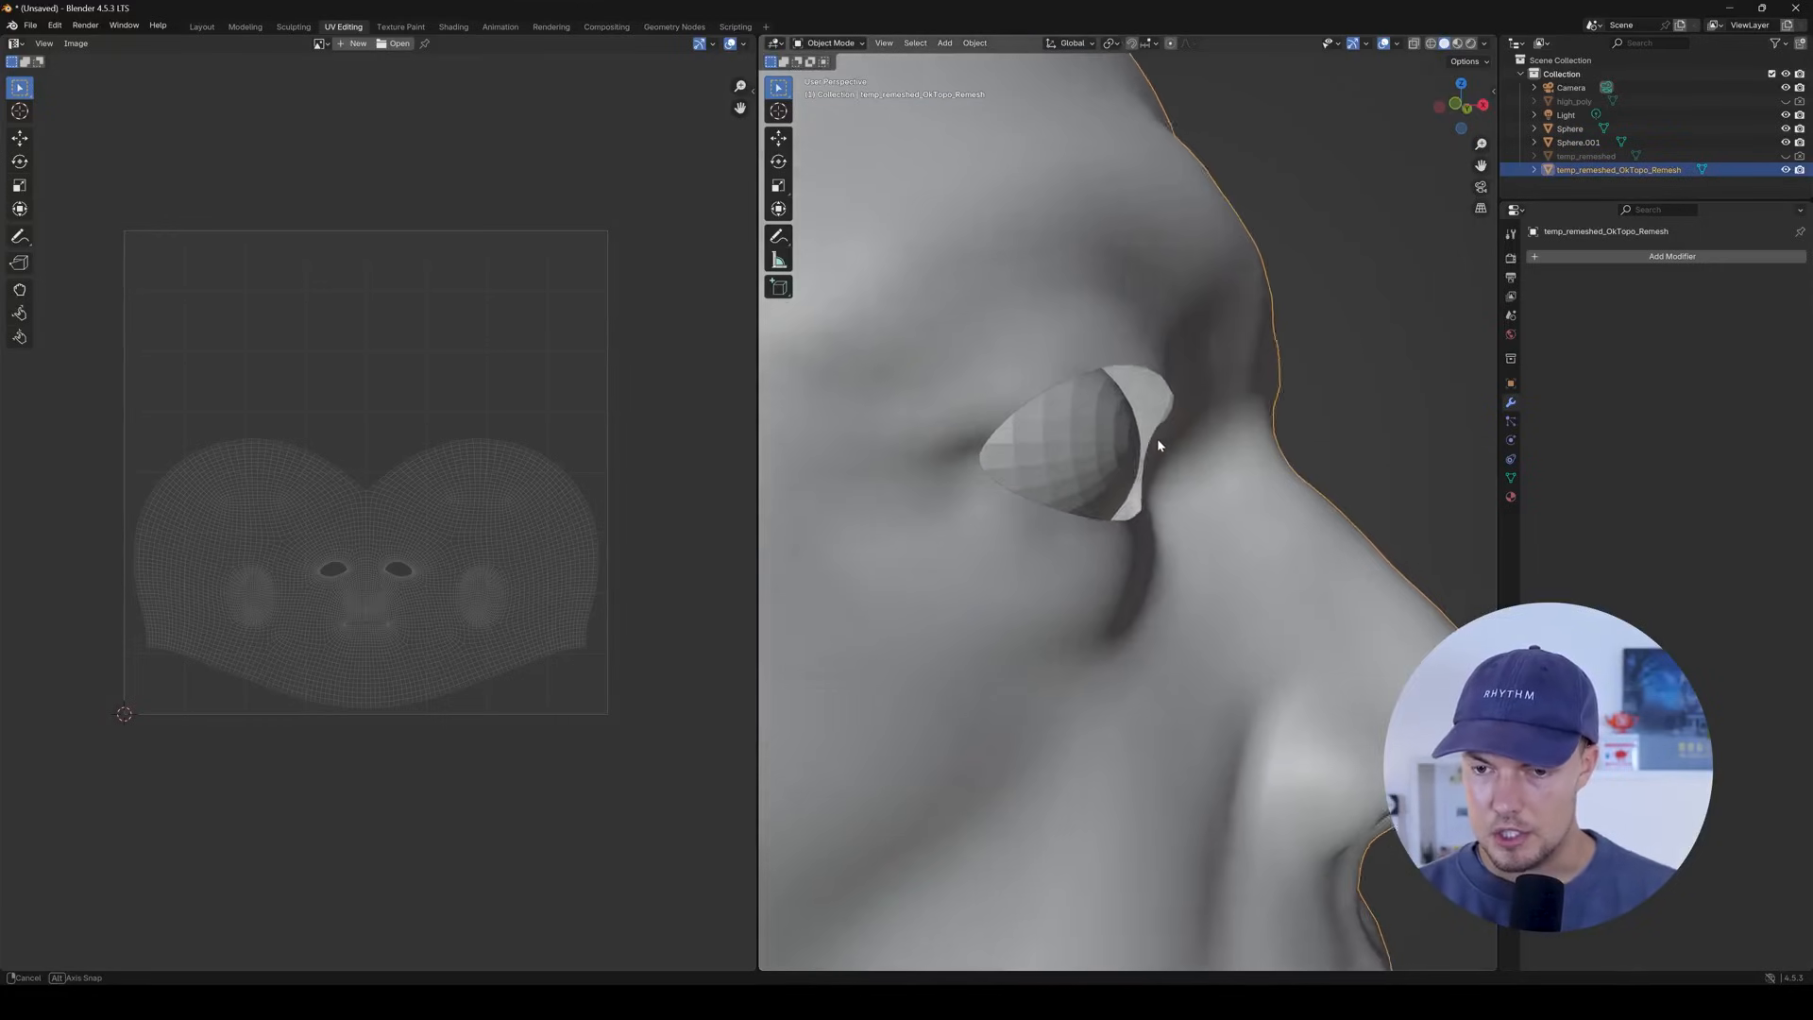
pyautogui.scroll(1, 1124, 388)
pyautogui.press('Tab')
pyautogui.scroll(3, 1120, 368)
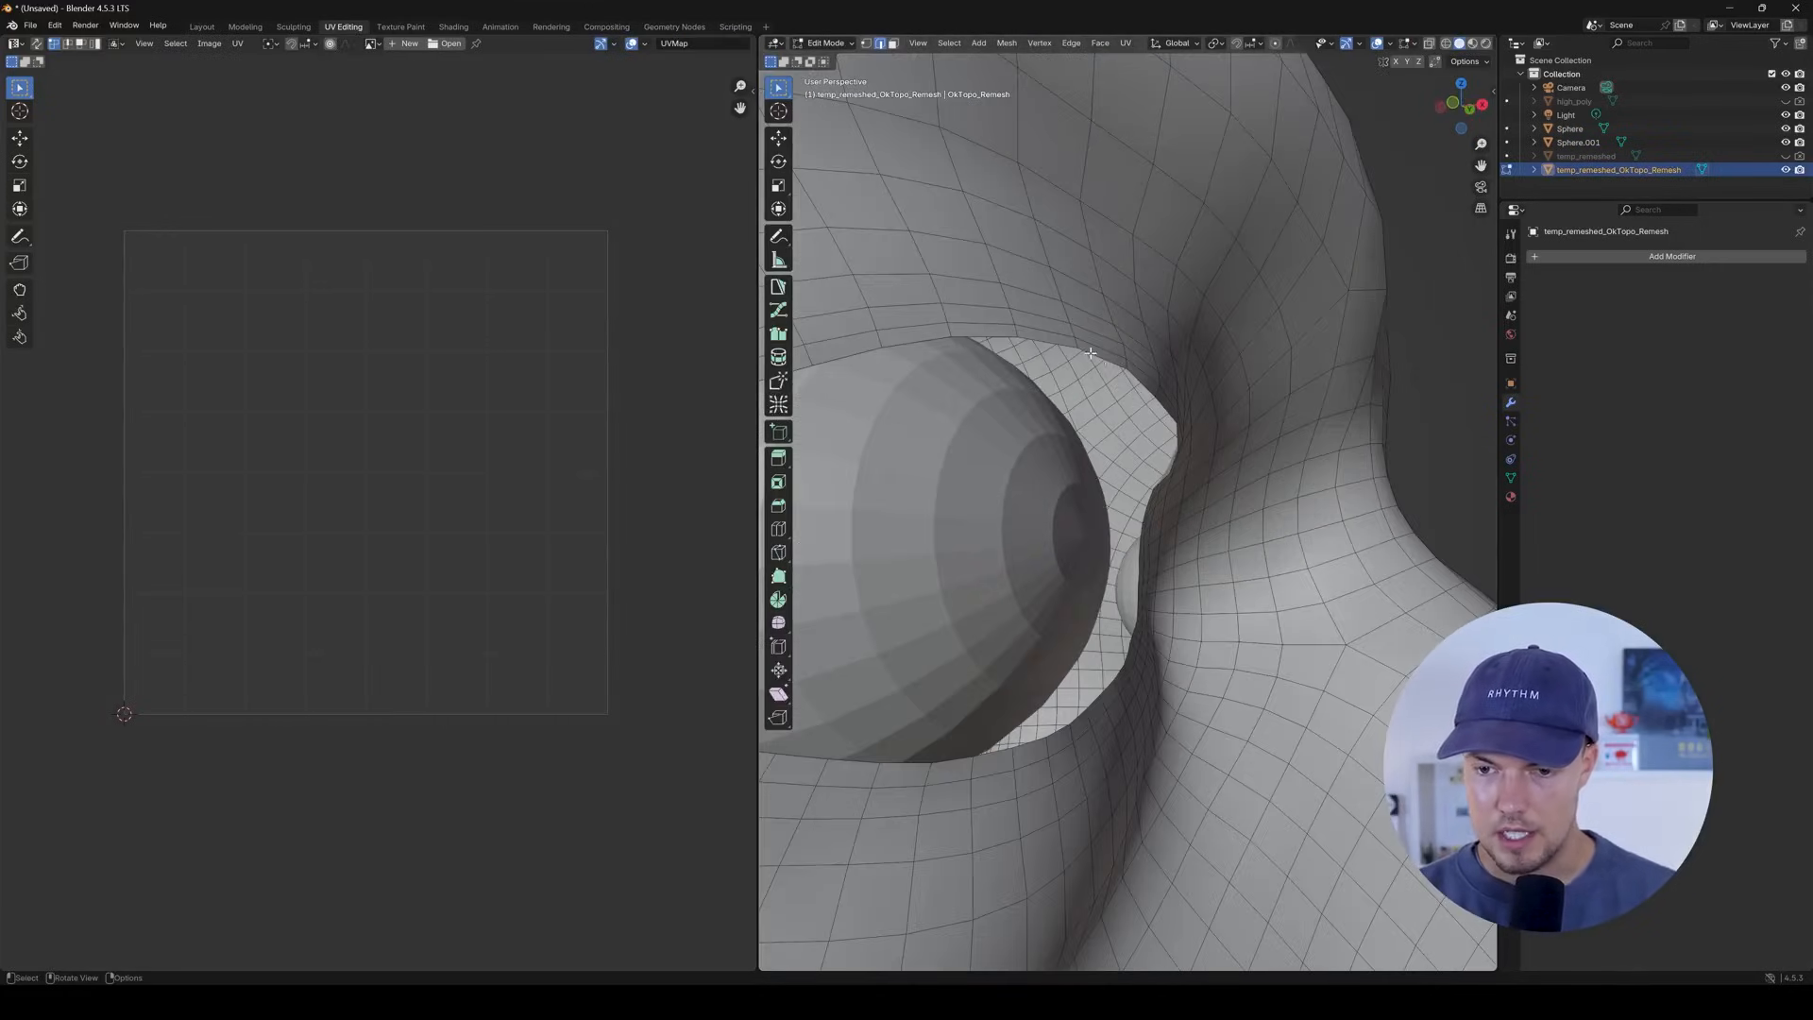
pyautogui.scroll(-6, 1093, 353)
pyautogui.moveTo(1064, 386); pyautogui.dragTo(1190, 499, button='middle')
pyautogui.scroll(3, 1190, 499)
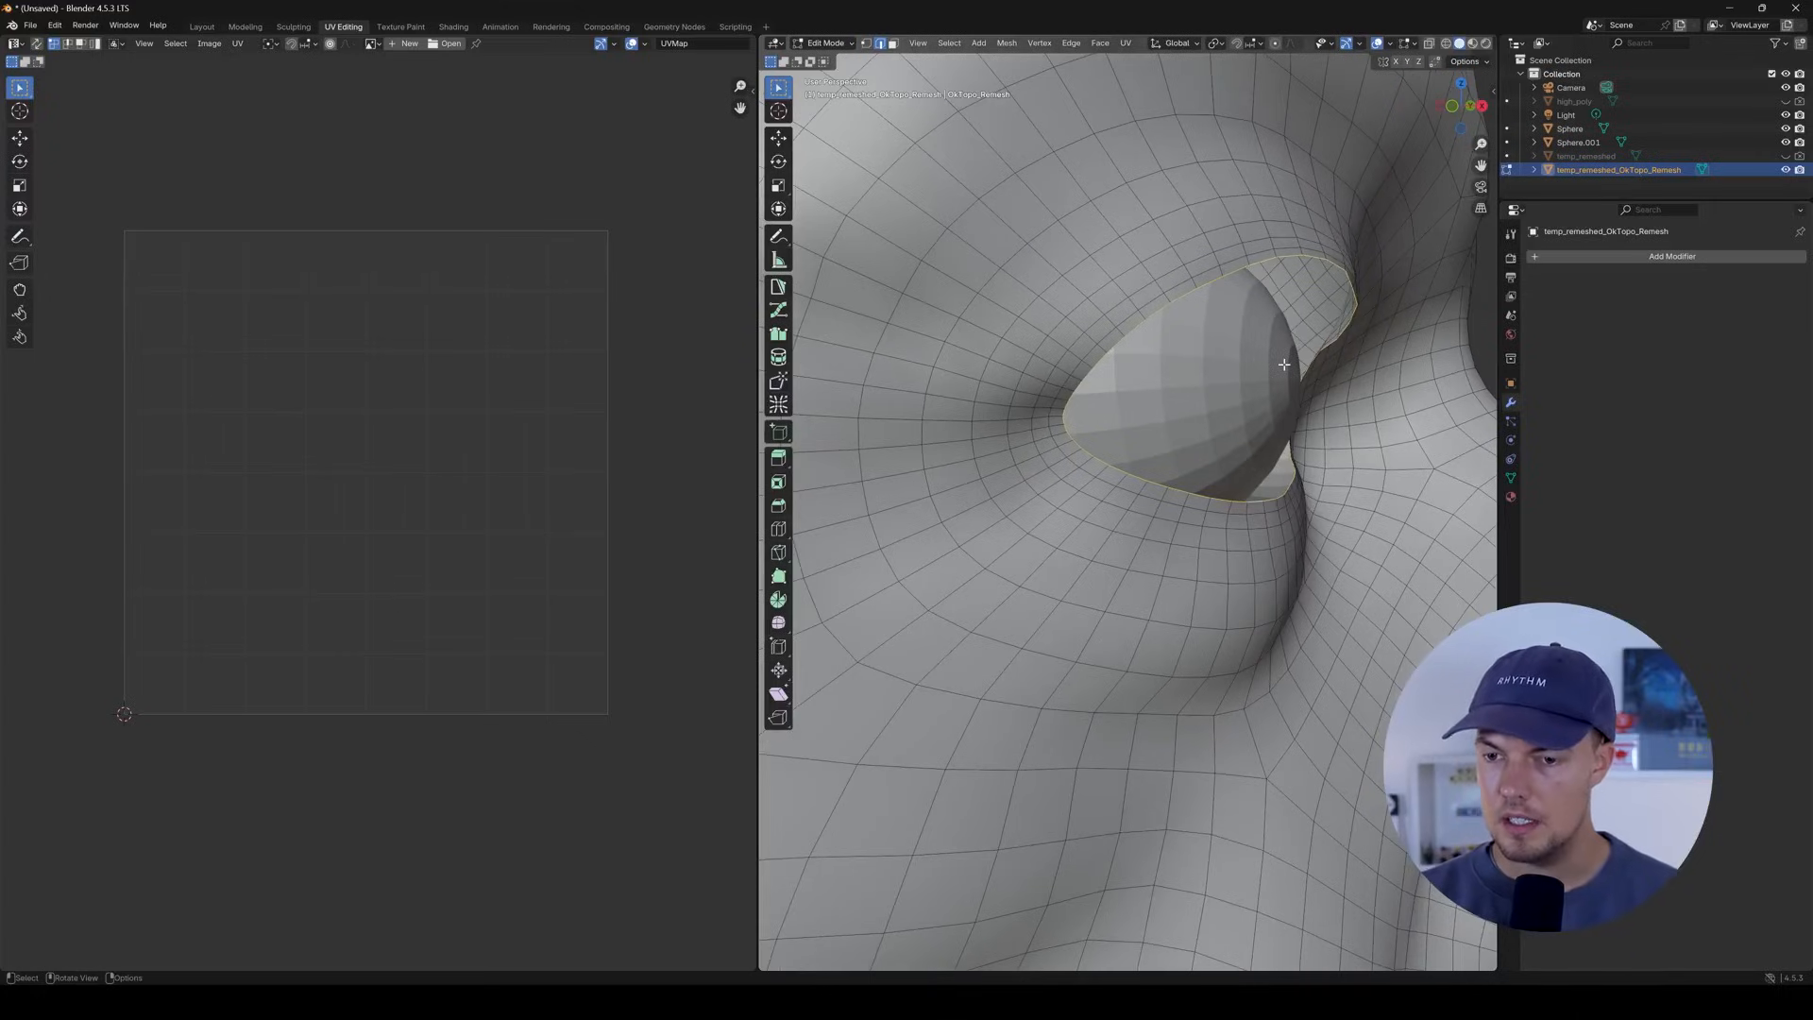
pyautogui.press('g')
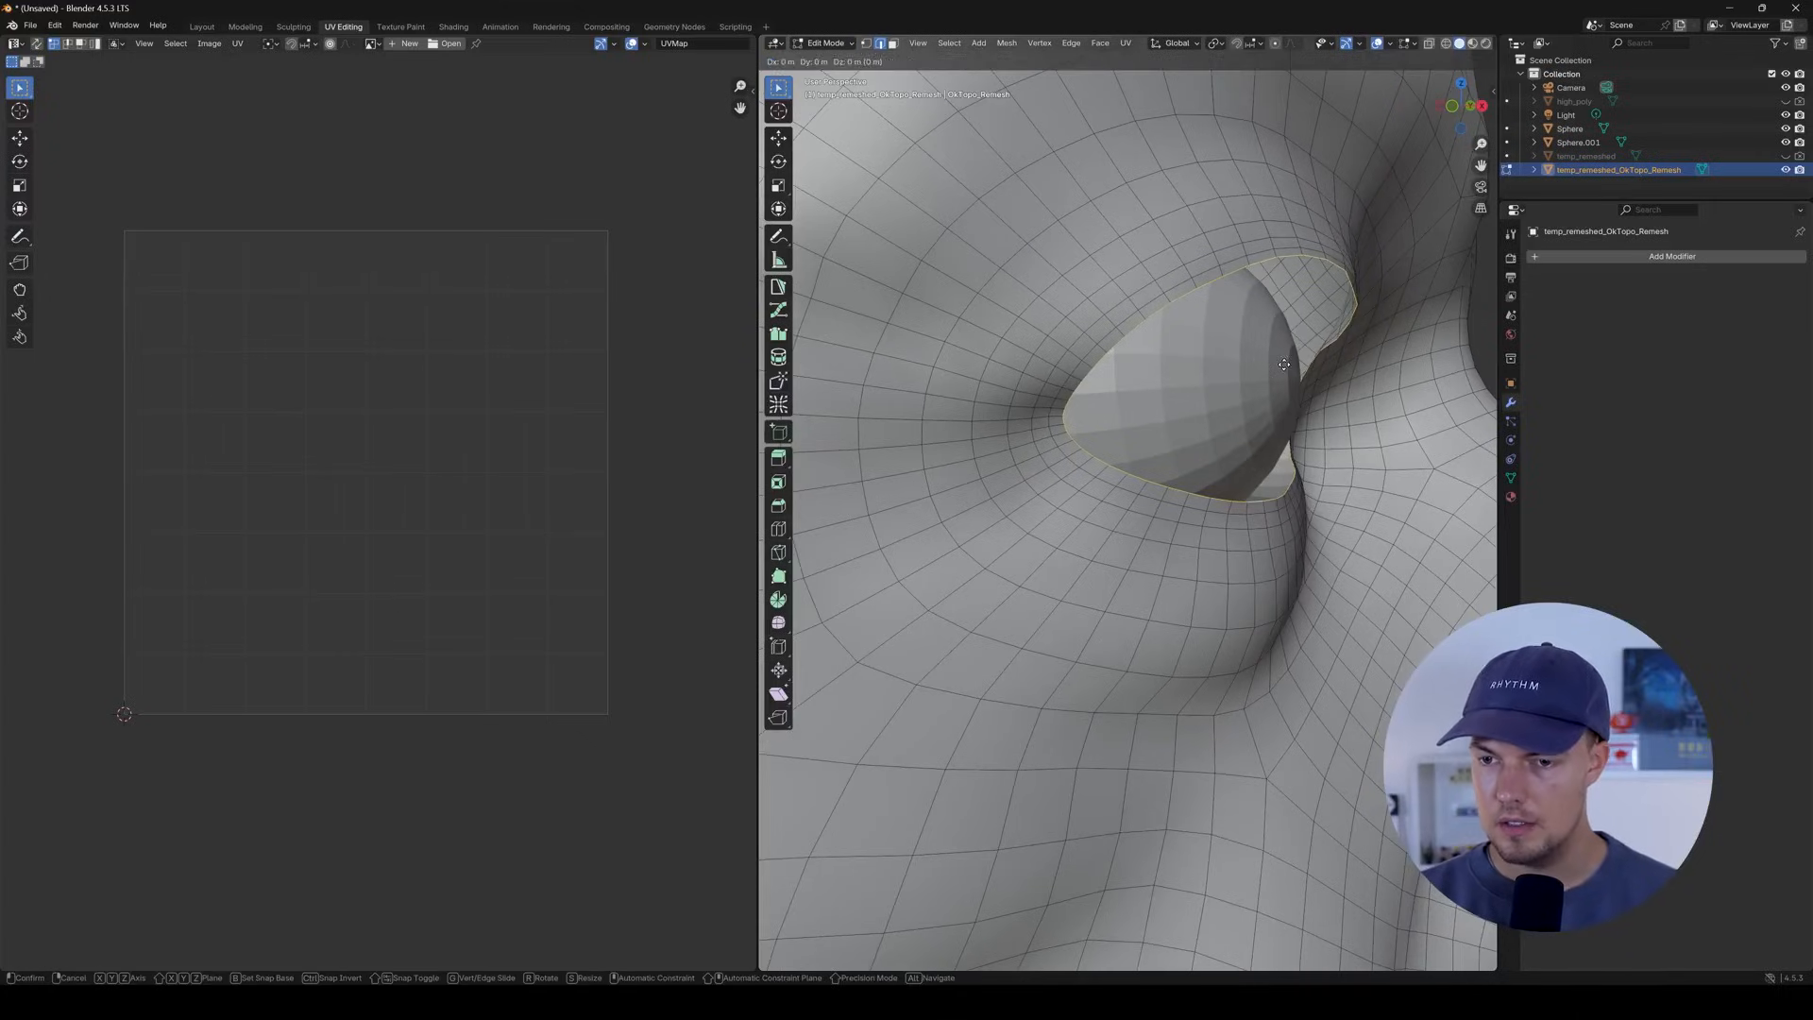
pyautogui.press('x')
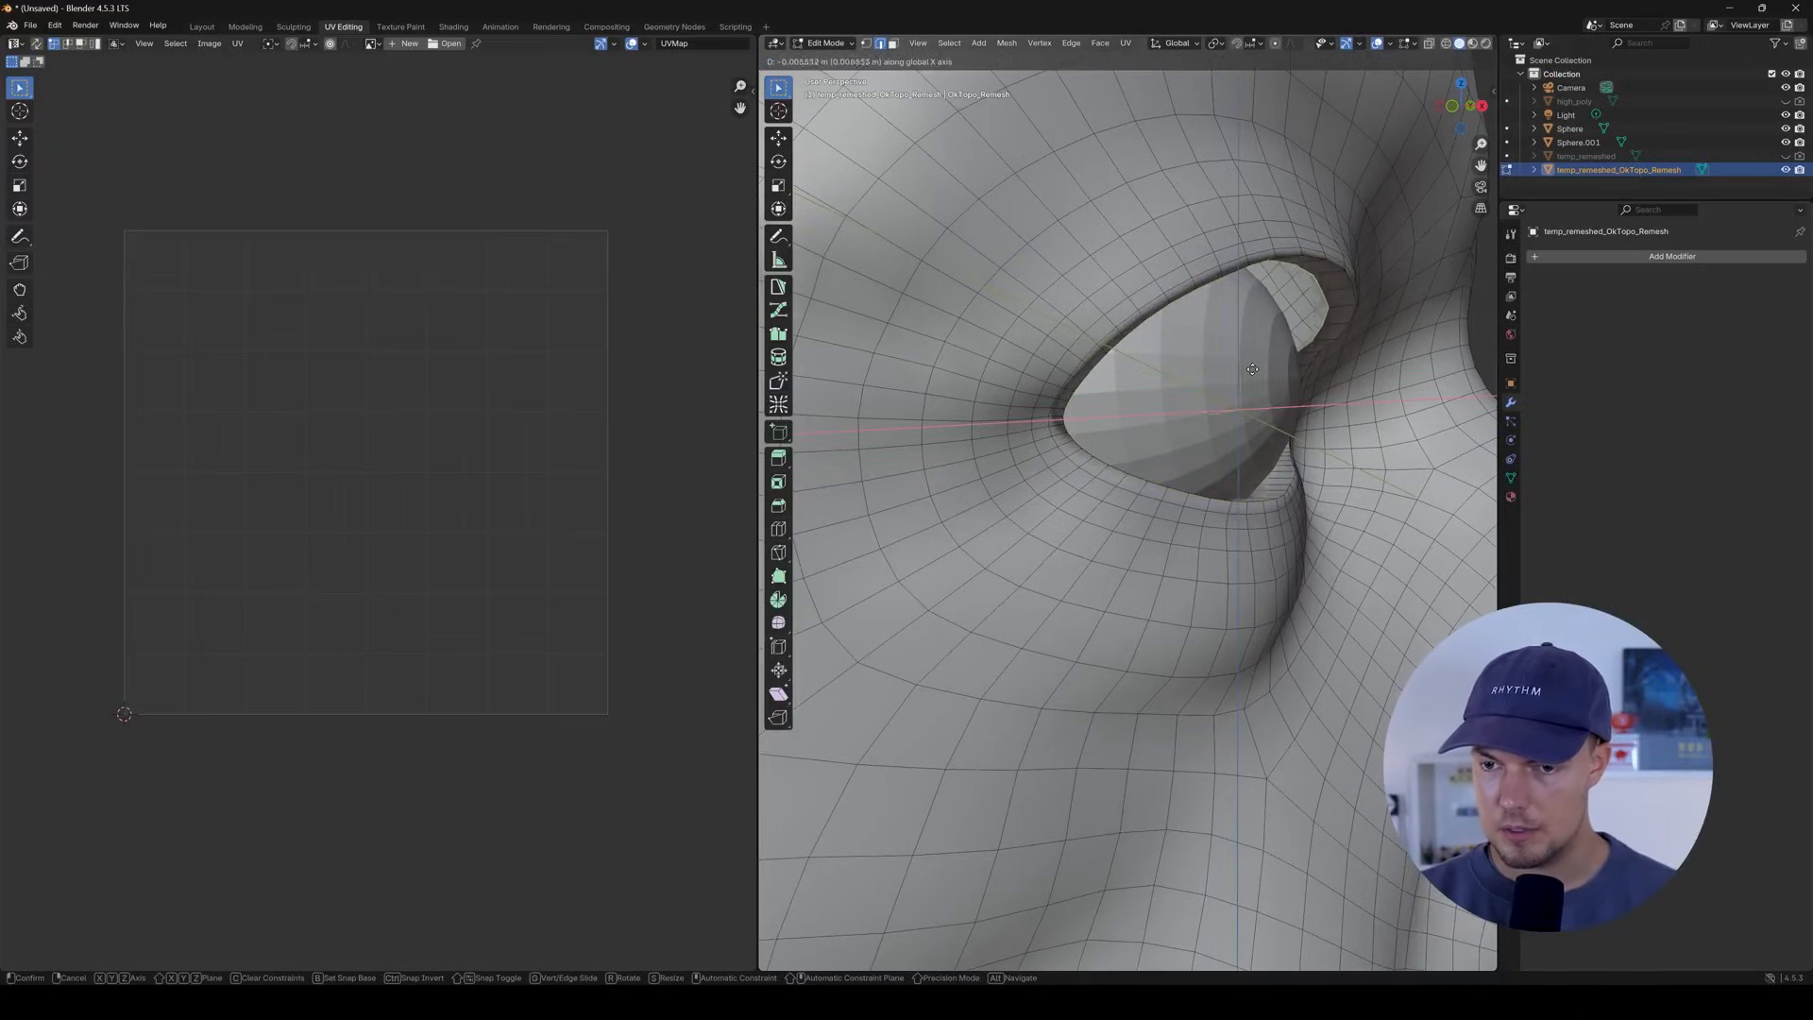
pyautogui.click(1206, 368)
# Shift the extruded eyelid edge loop along Y and scale it up slightly so the lid rim wraps around the eyeball.
pyautogui.moveTo(1206, 371); pyautogui.dragTo(1197, 449, button='middle')
pyautogui.scroll(-1, 1073, 510)
pyautogui.press('g')
pyautogui.press('y')
pyautogui.click(1064, 467)
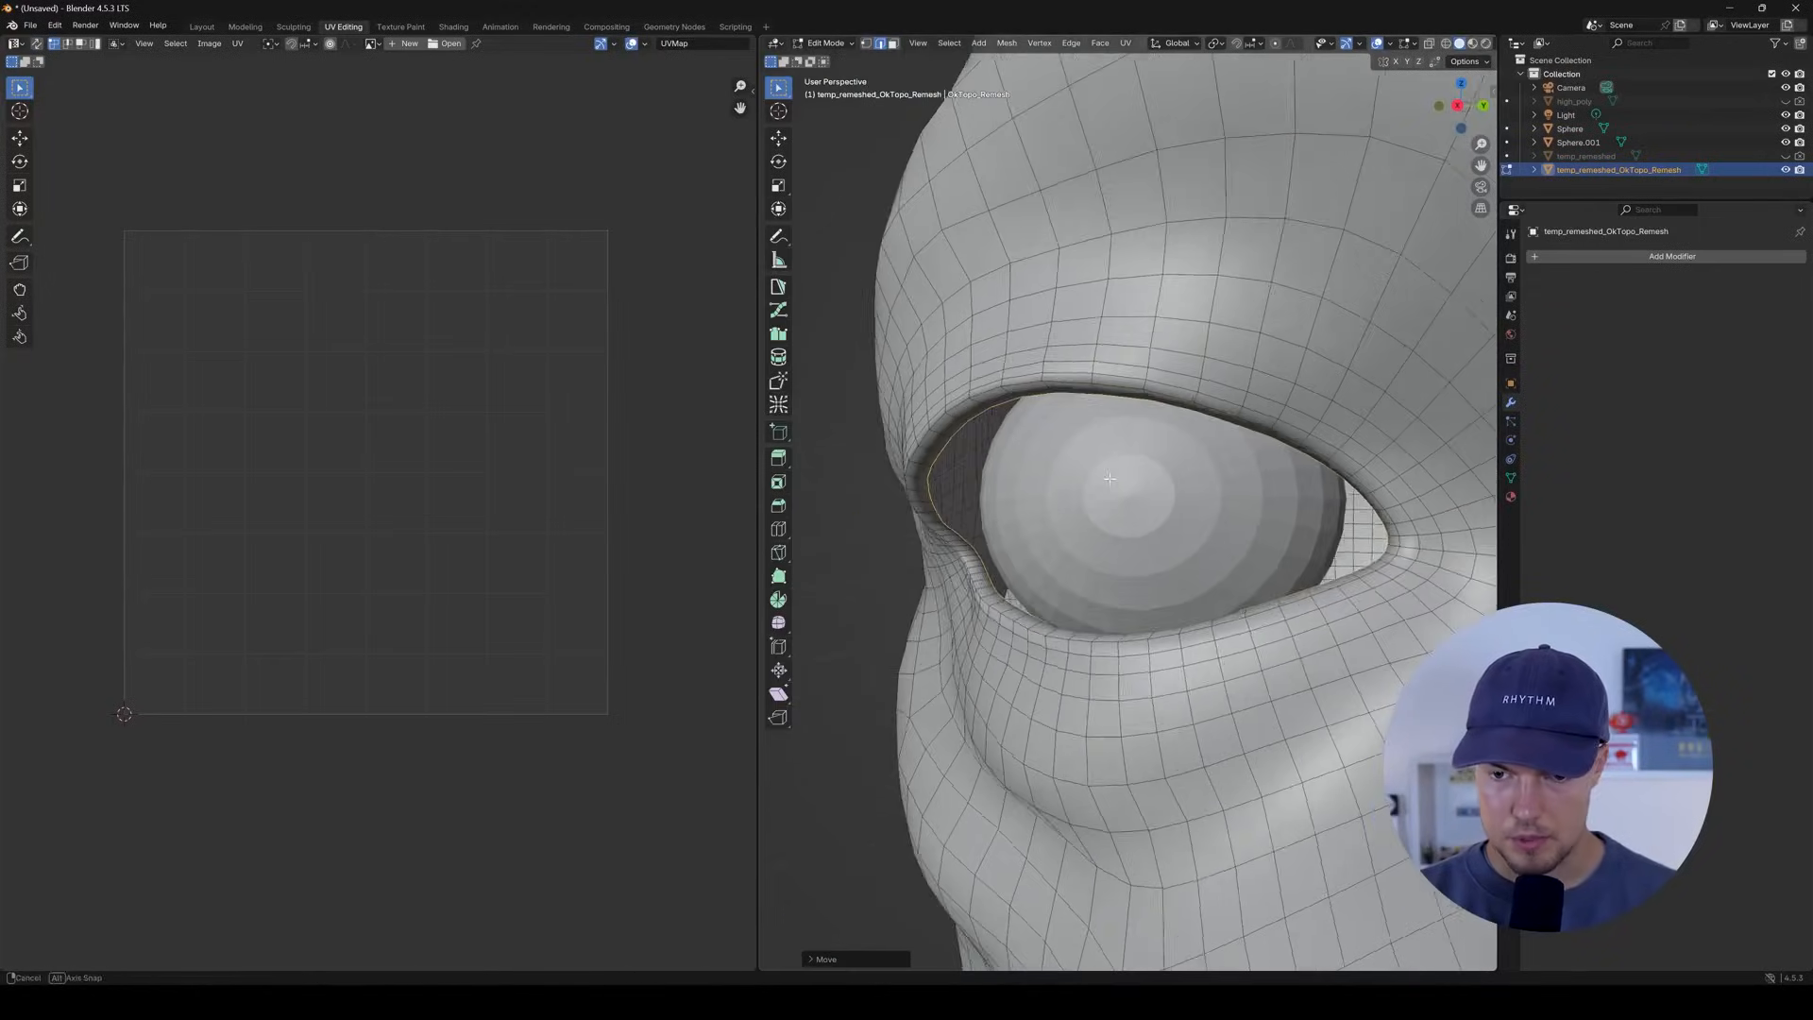
pyautogui.press('s')
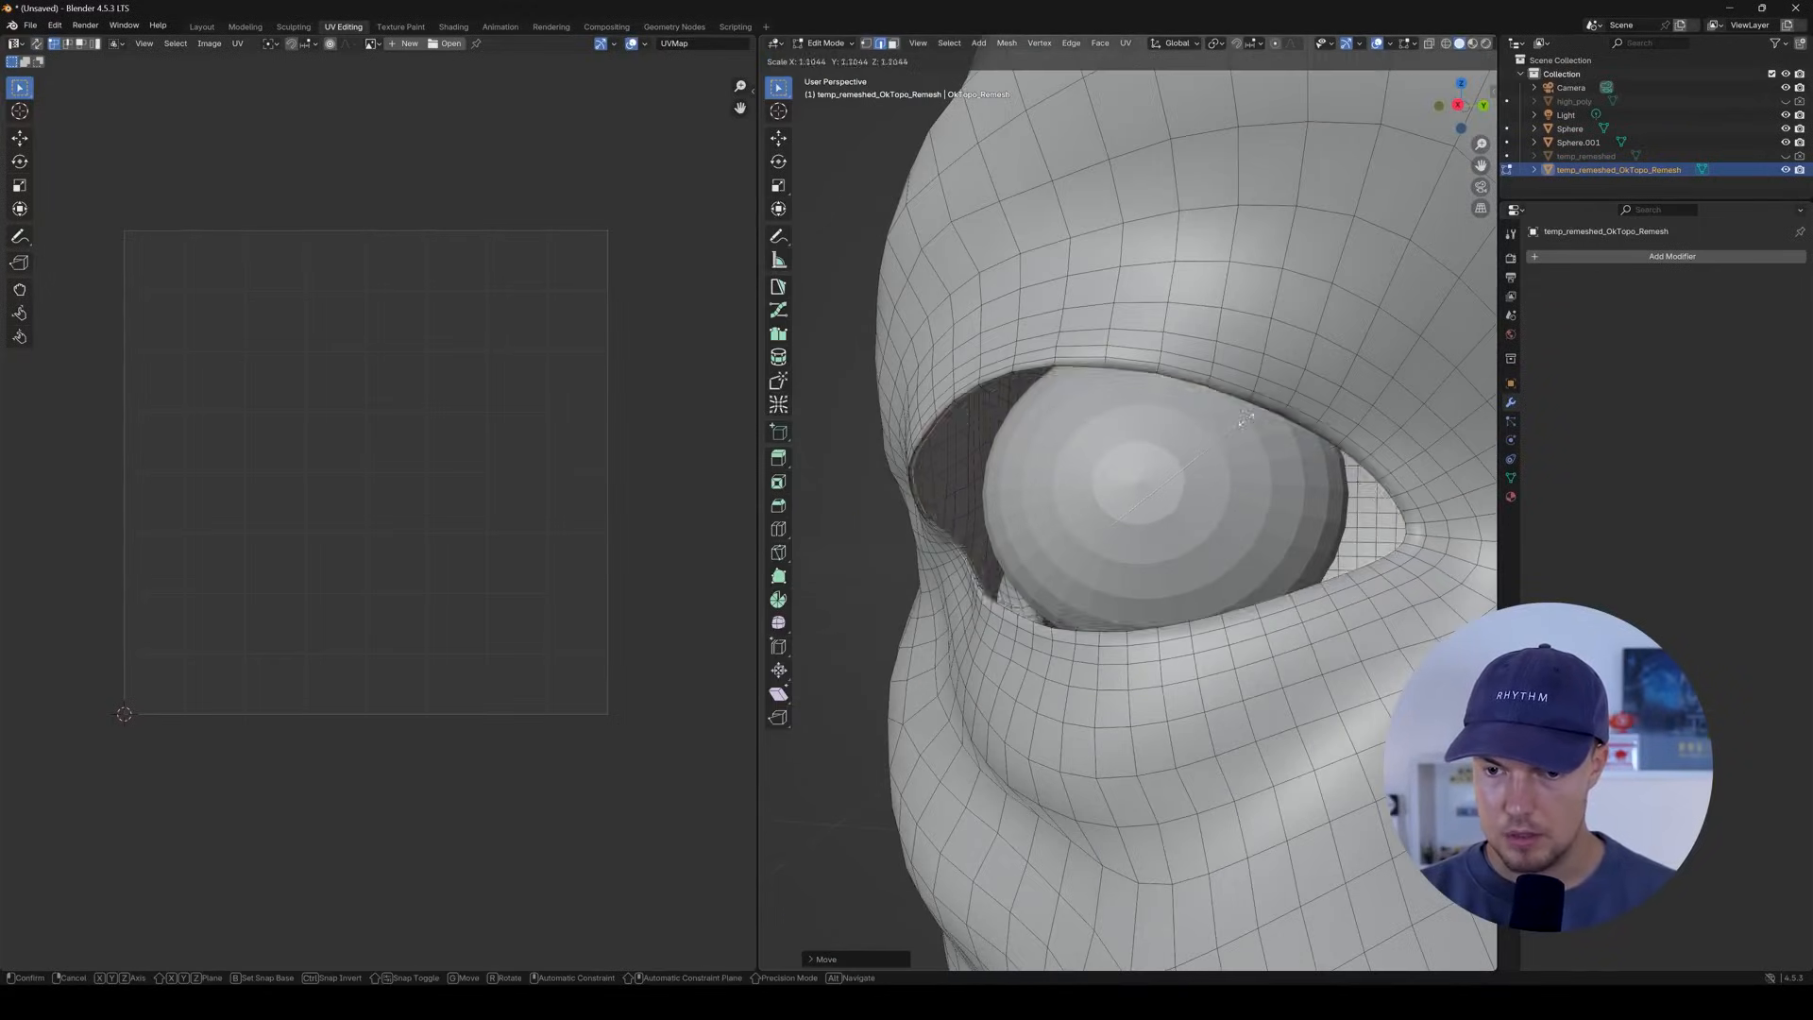
pyautogui.click(1213, 447)
pyautogui.moveTo(1213, 448); pyautogui.dragTo(1020, 491, button='middle')
pyautogui.scroll(5, 1020, 491)
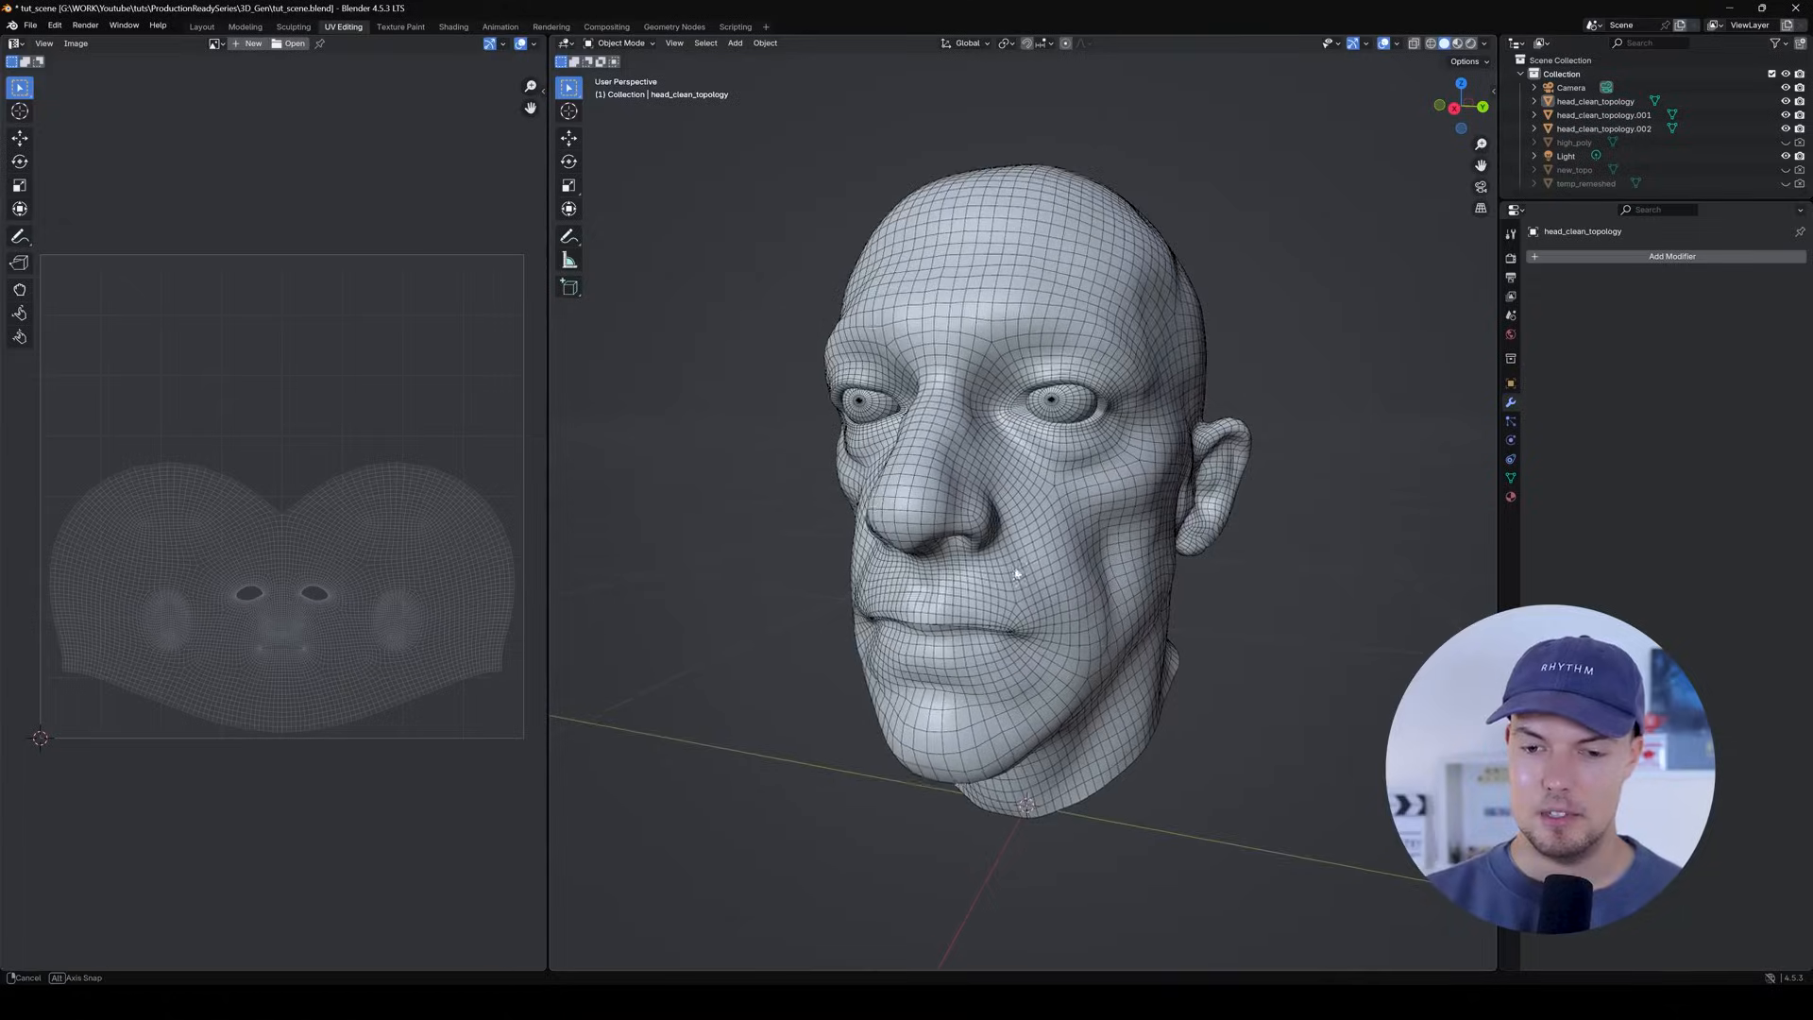
# Examine the head's clean topology and the fit of both eyes from several angles and up close.
pyautogui.moveTo(1017, 574); pyautogui.dragTo(1012, 571, button='middle')
pyautogui.moveTo(1114, 527)
pyautogui.mouseDown(button='middle')
pyautogui.moveTo(1060, 598)
pyautogui.moveTo(1113, 519)
pyautogui.moveTo(1201, 571)
pyautogui.moveTo(1113, 558)
pyautogui.mouseUp(button='middle')
pyautogui.scroll(5, 1178, 397)
pyautogui.moveTo(1178, 396); pyautogui.dragTo(1081, 366, button='middle')
pyautogui.scroll(1, 988, 365)
pyautogui.scroll(3, 1081, 366)
pyautogui.scroll(-3, 1080, 367)
pyautogui.moveTo(919, 358); pyautogui.dragTo(1126, 416, button='middle')
pyautogui.scroll(2, 993, 435)
pyautogui.scroll(-3, 993, 435)
pyautogui.scroll(4, 1126, 444)
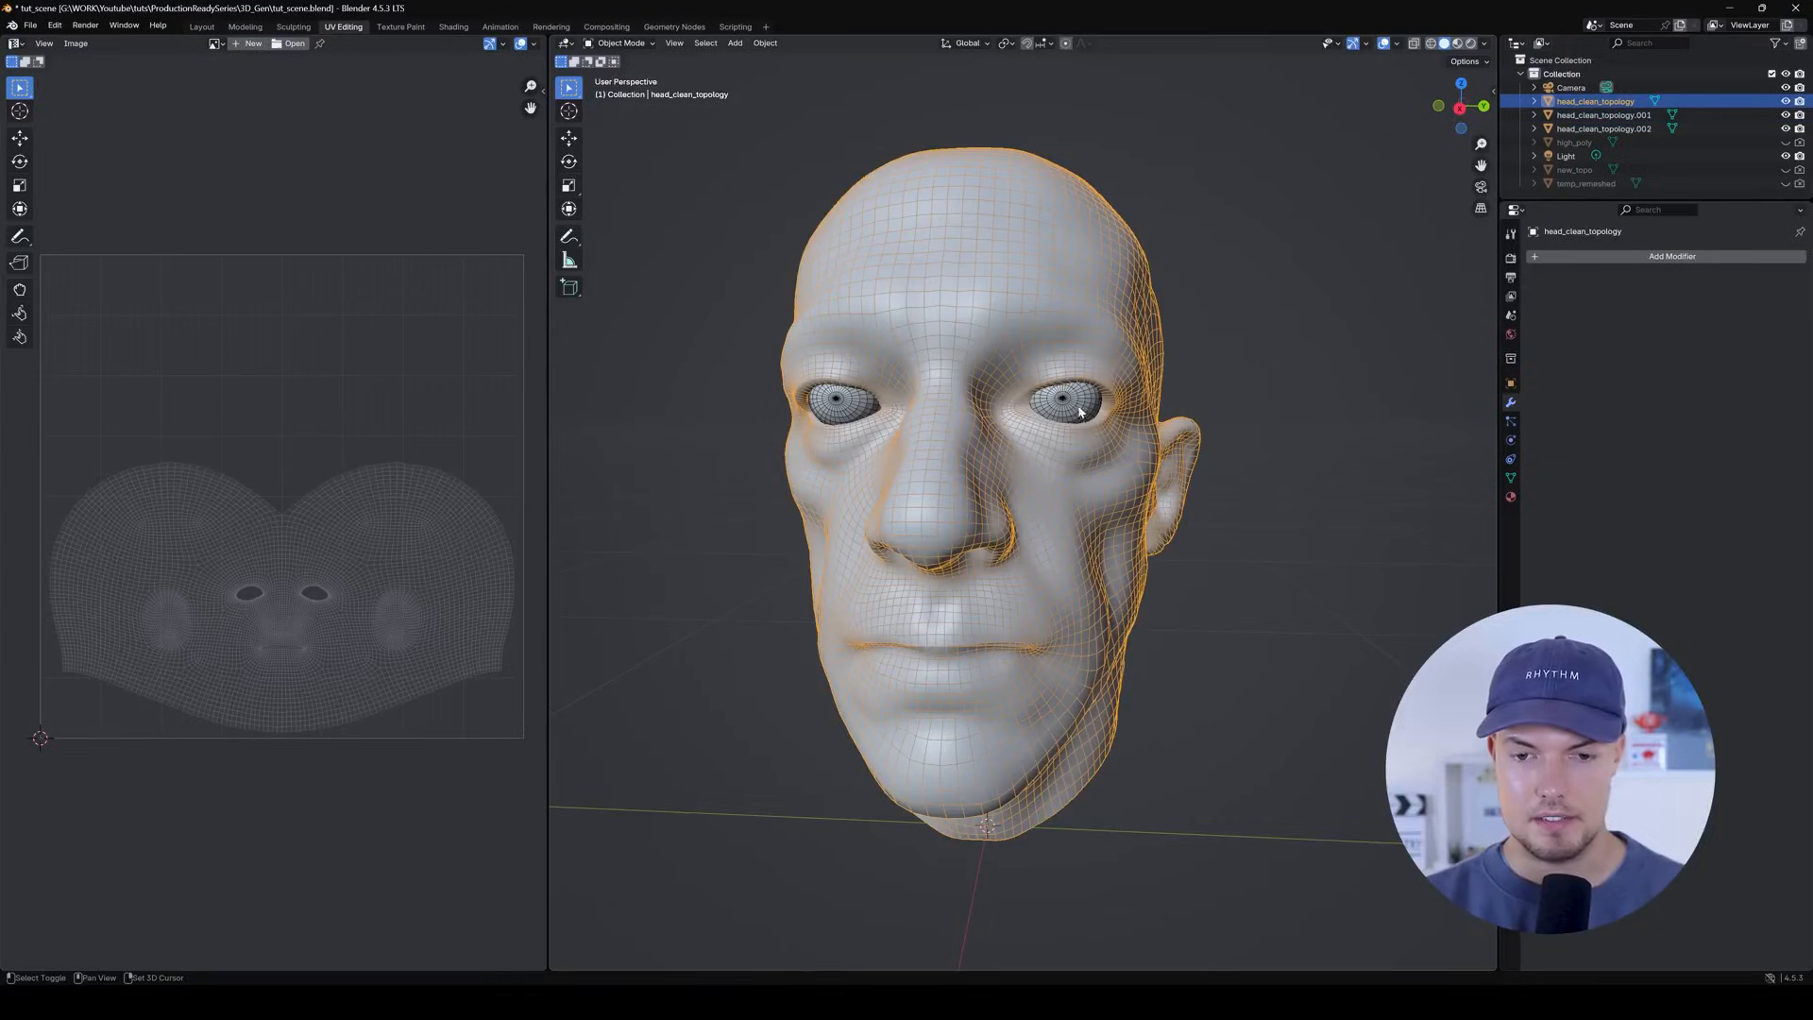
# Join both eyes and the head mesh into one object named head_clean_topology.
pyautogui.keyDown('shift'); pyautogui.click(1077, 408); pyautogui.keyUp('shift')
pyautogui.keyDown('shift'); pyautogui.click(836, 401); pyautogui.keyUp('shift')
pyautogui.moveTo(992, 478); pyautogui.dragTo(1143, 493, button='middle')
pyautogui.hotkey('ctrl', 'j')
pyautogui.doubleClick(1604, 101)
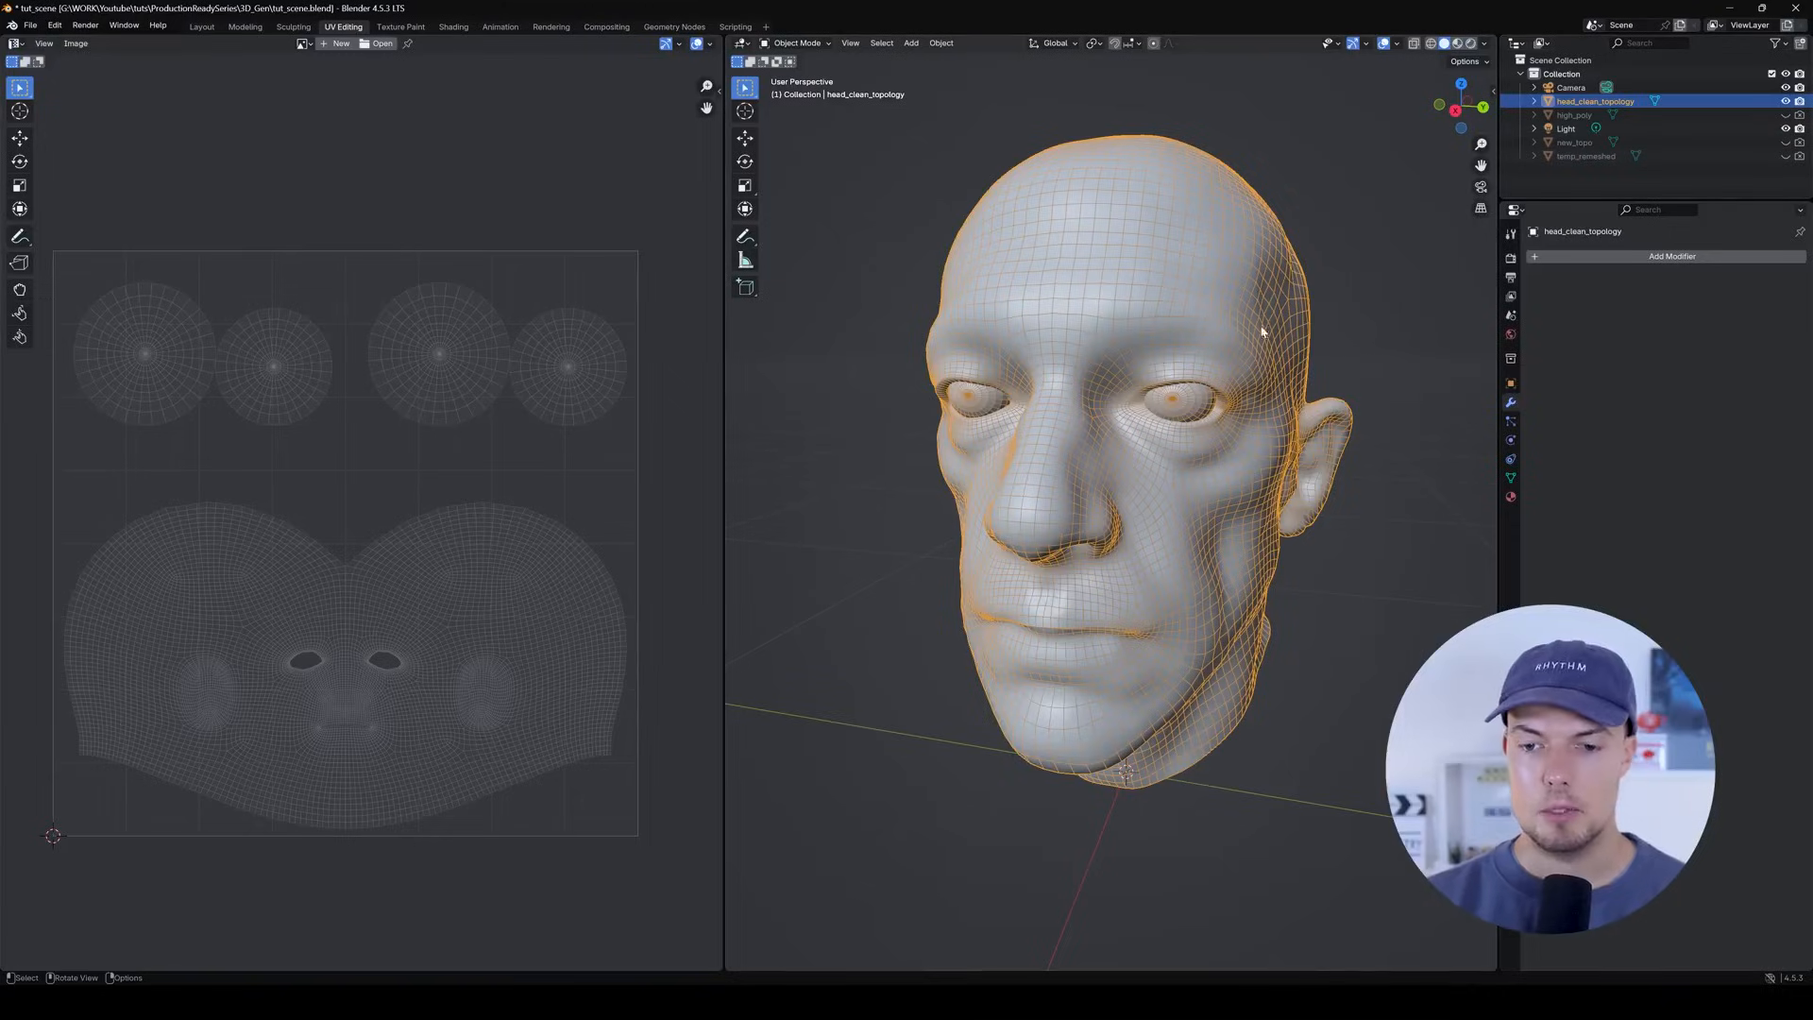
# Export only the selected head_clean_topology object as a Wavefront OBJ named mesh_clean_tut01.obj in the 3DAIStudio_v5_0 folder.
pyautogui.moveTo(1003, 381); pyautogui.dragTo(1034, 365, button='middle')
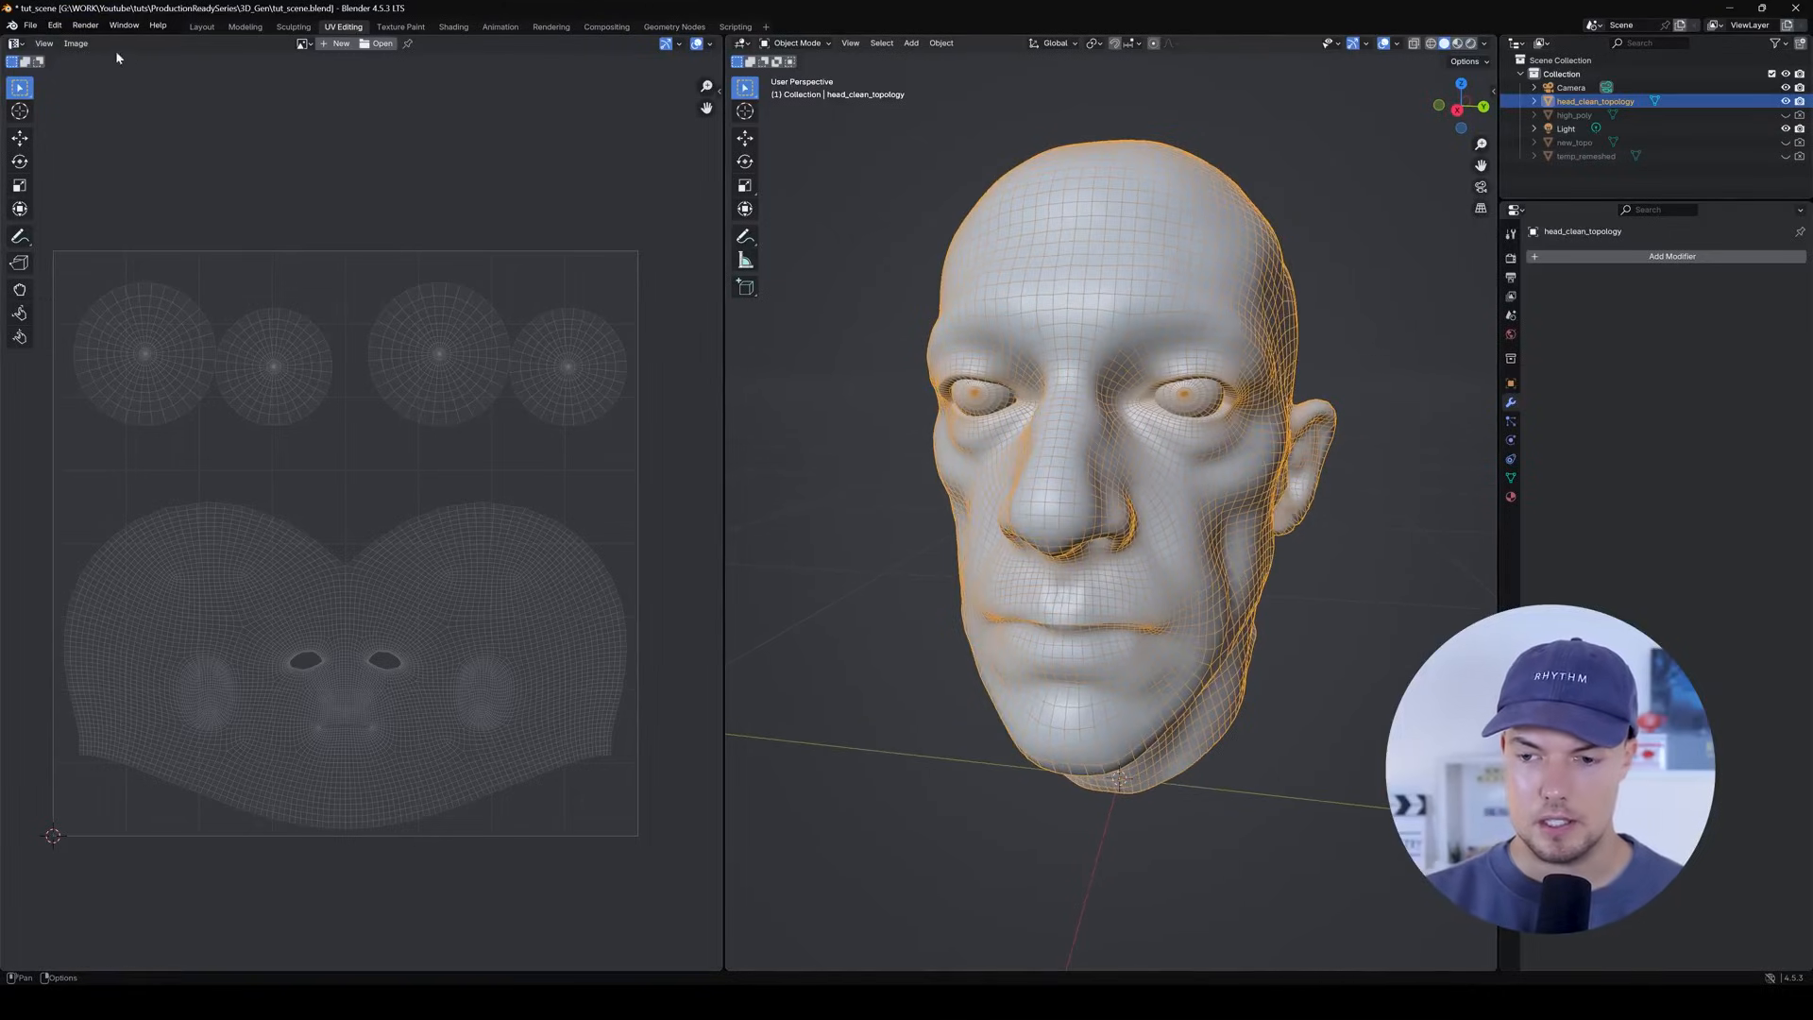
pyautogui.click(30, 26)
pyautogui.moveTo(113, 232)
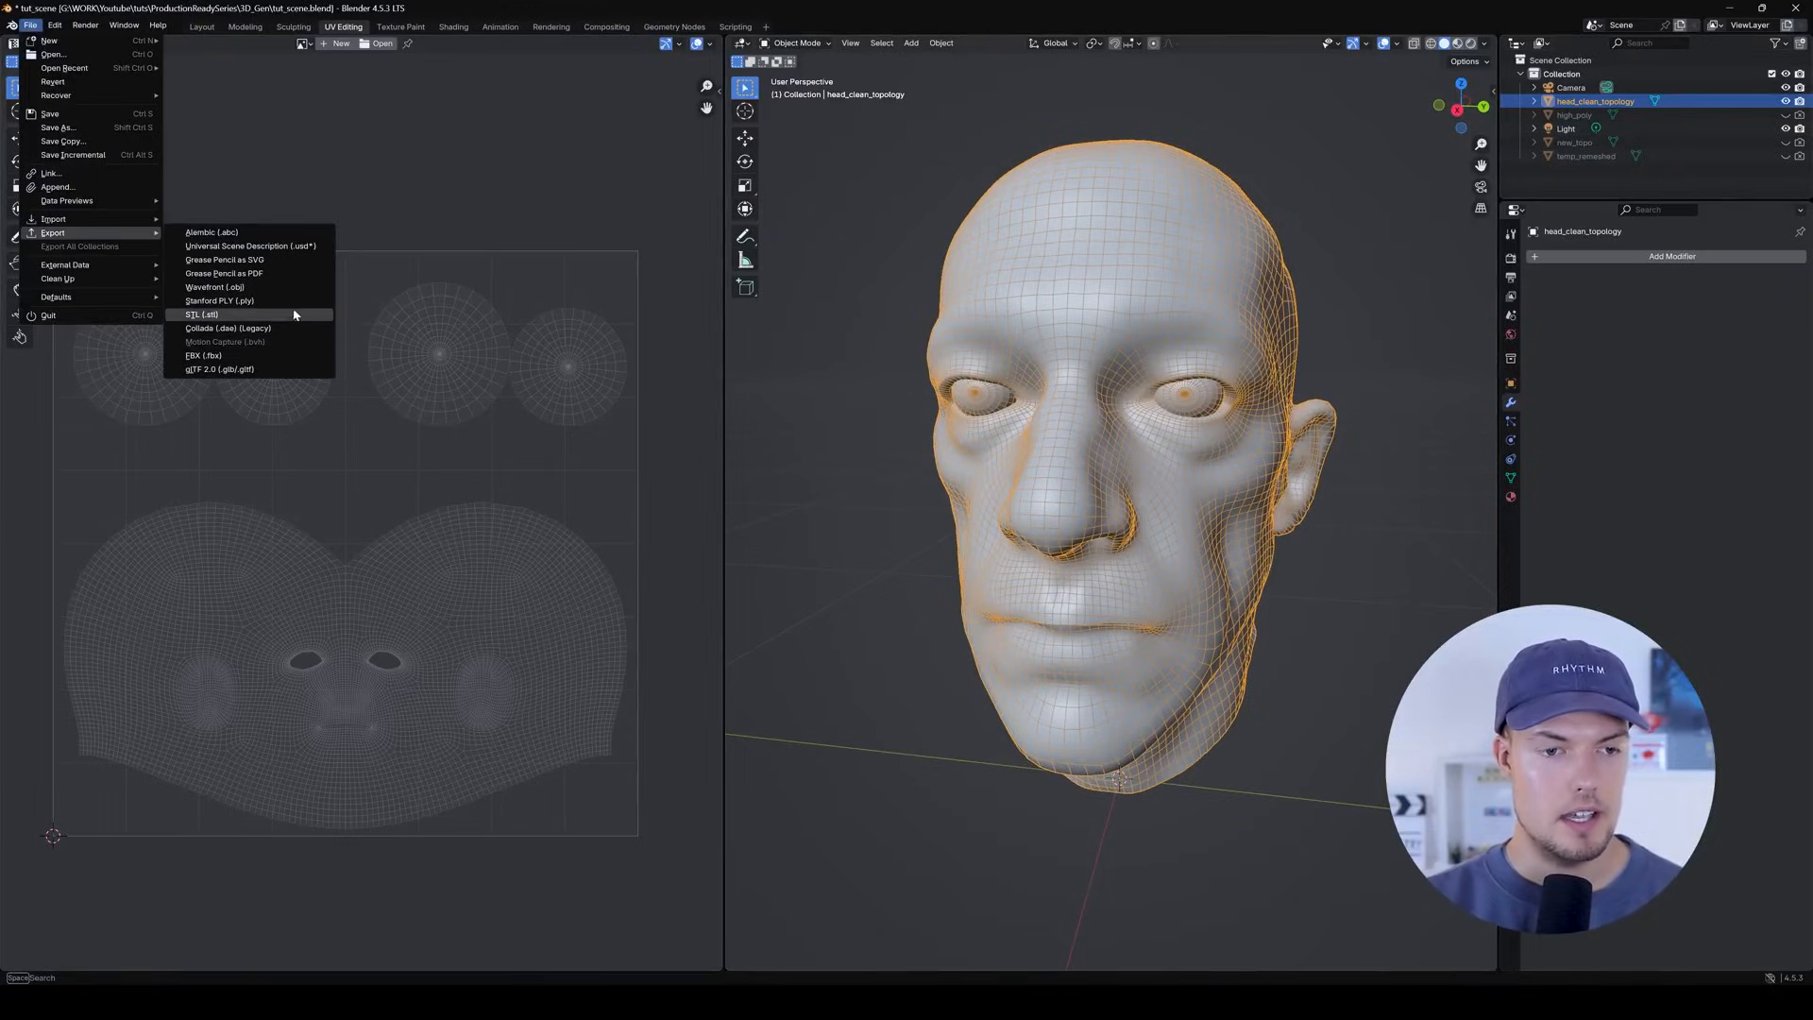
pyautogui.click(226, 287)
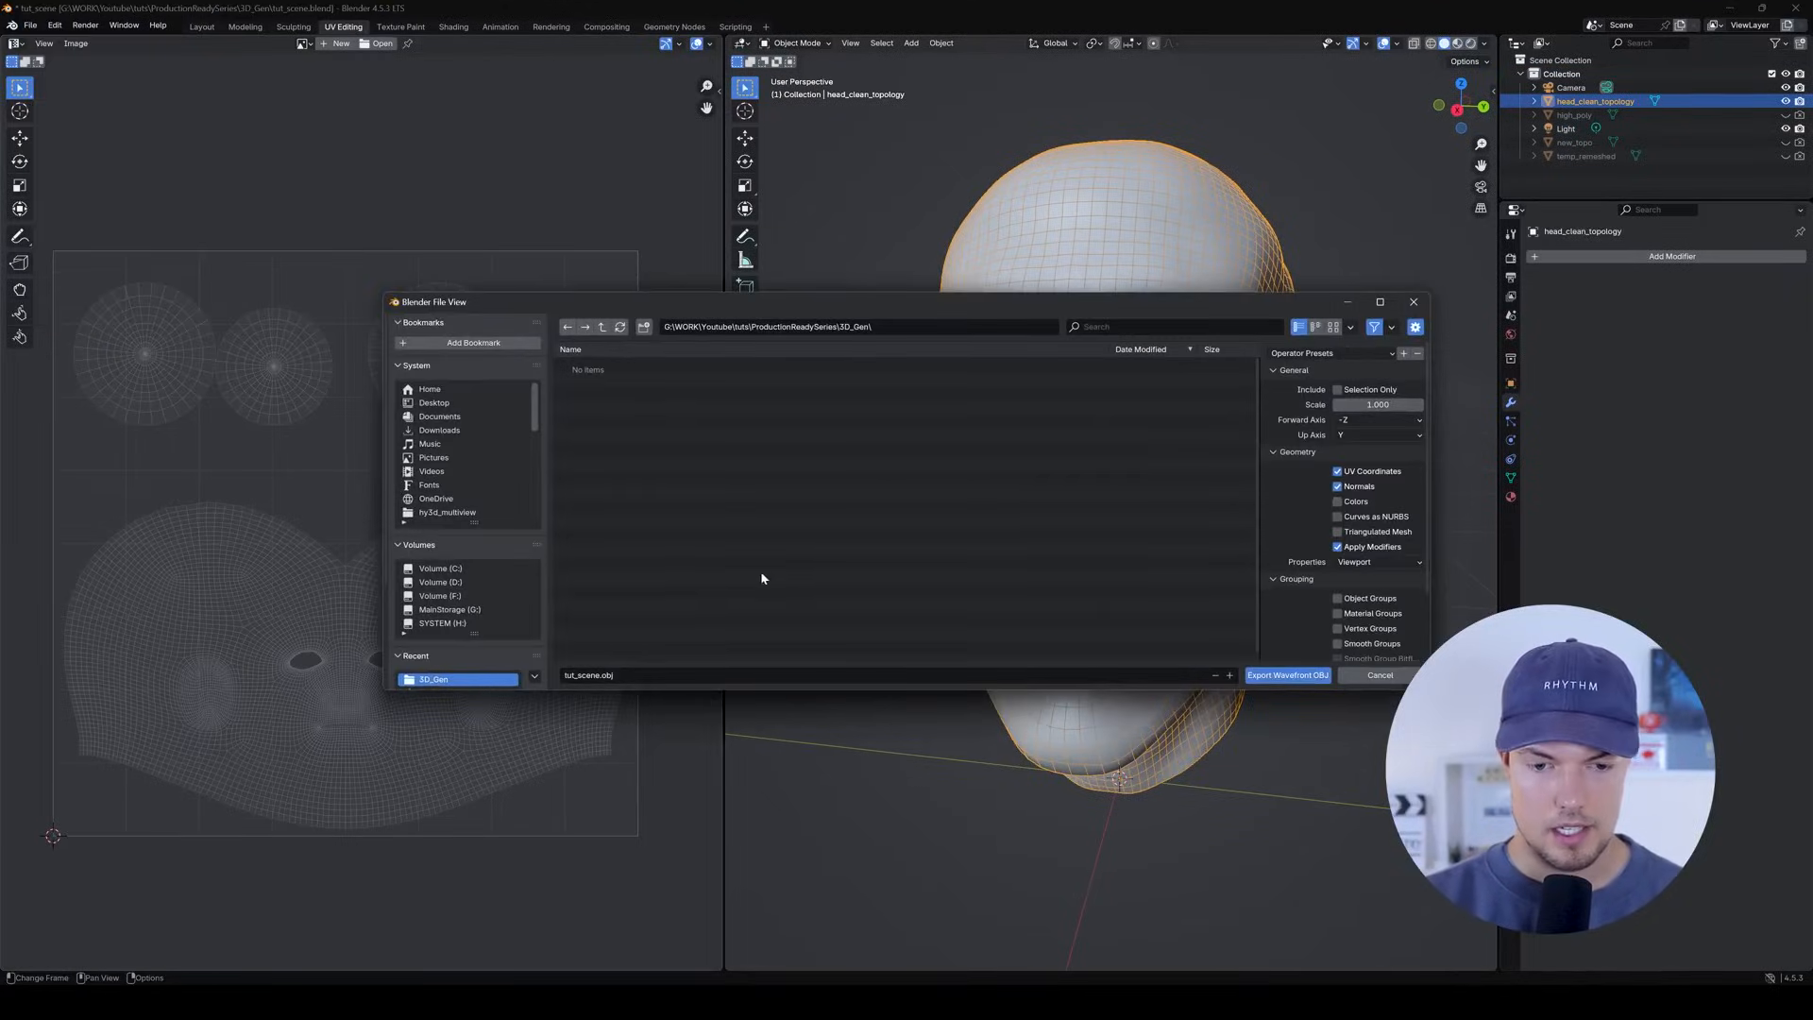
pyautogui.click(578, 677)
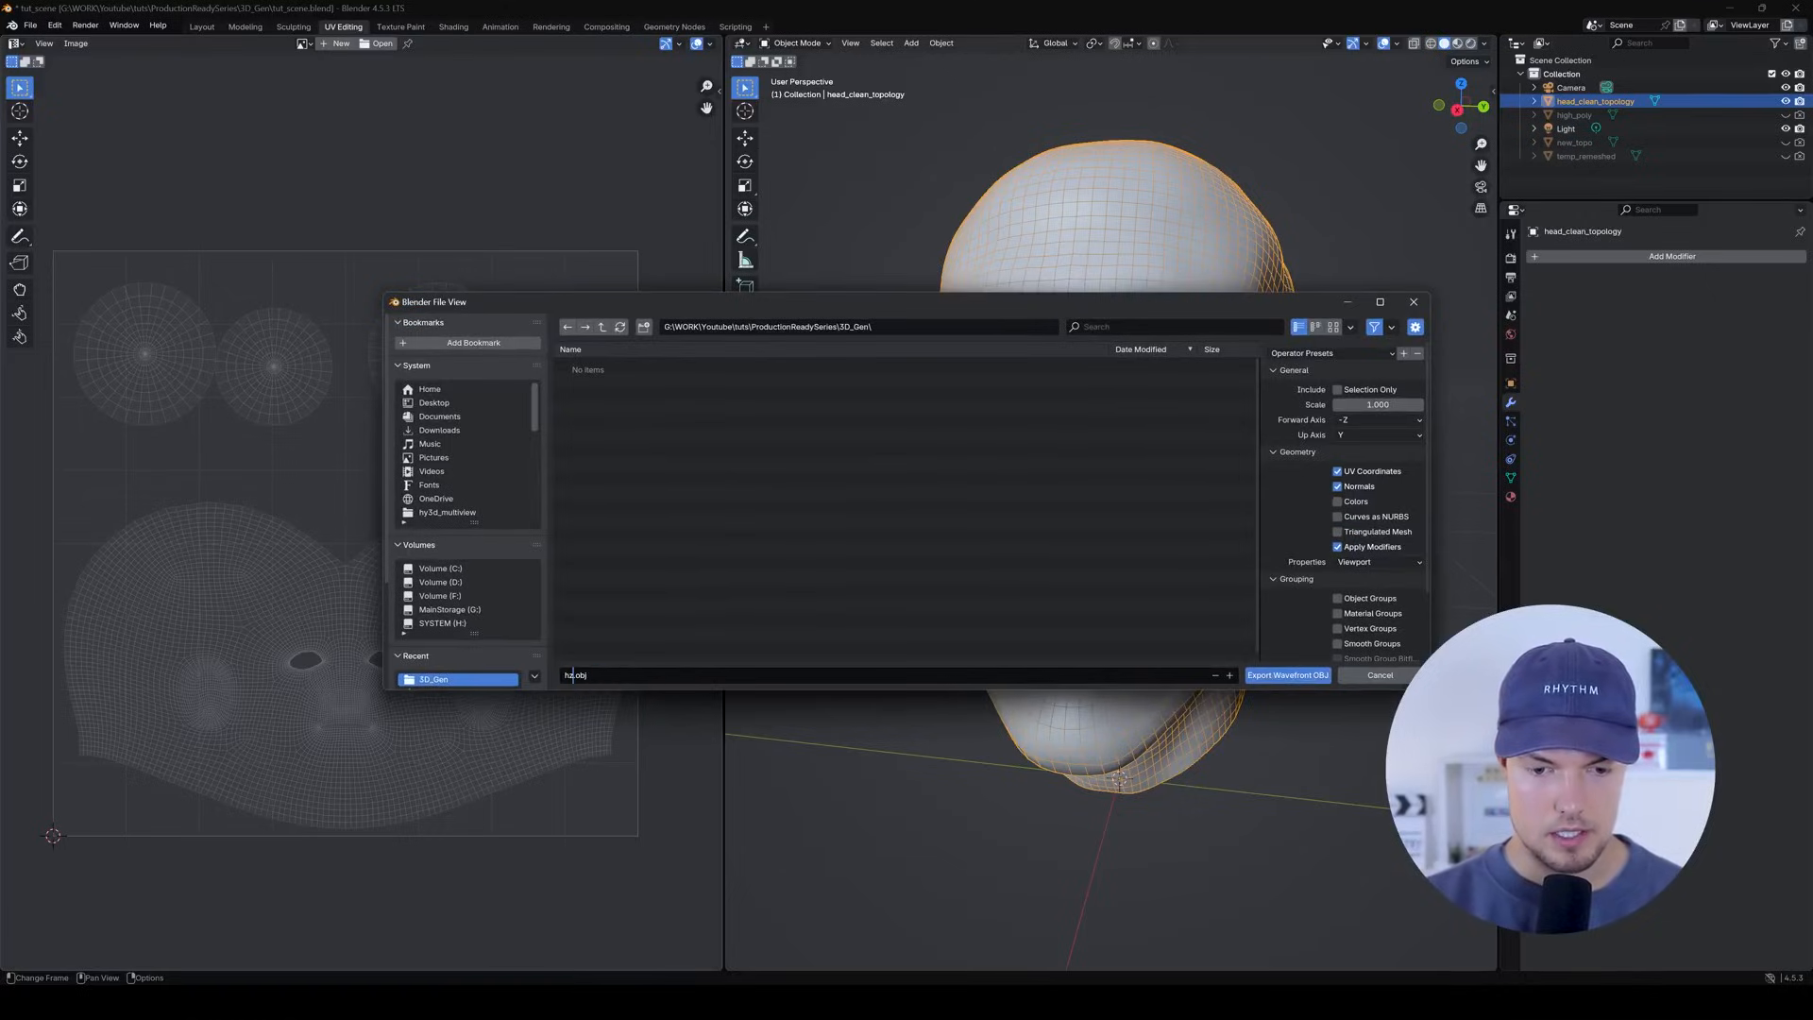
pyautogui.write('mesh_clean_tut')
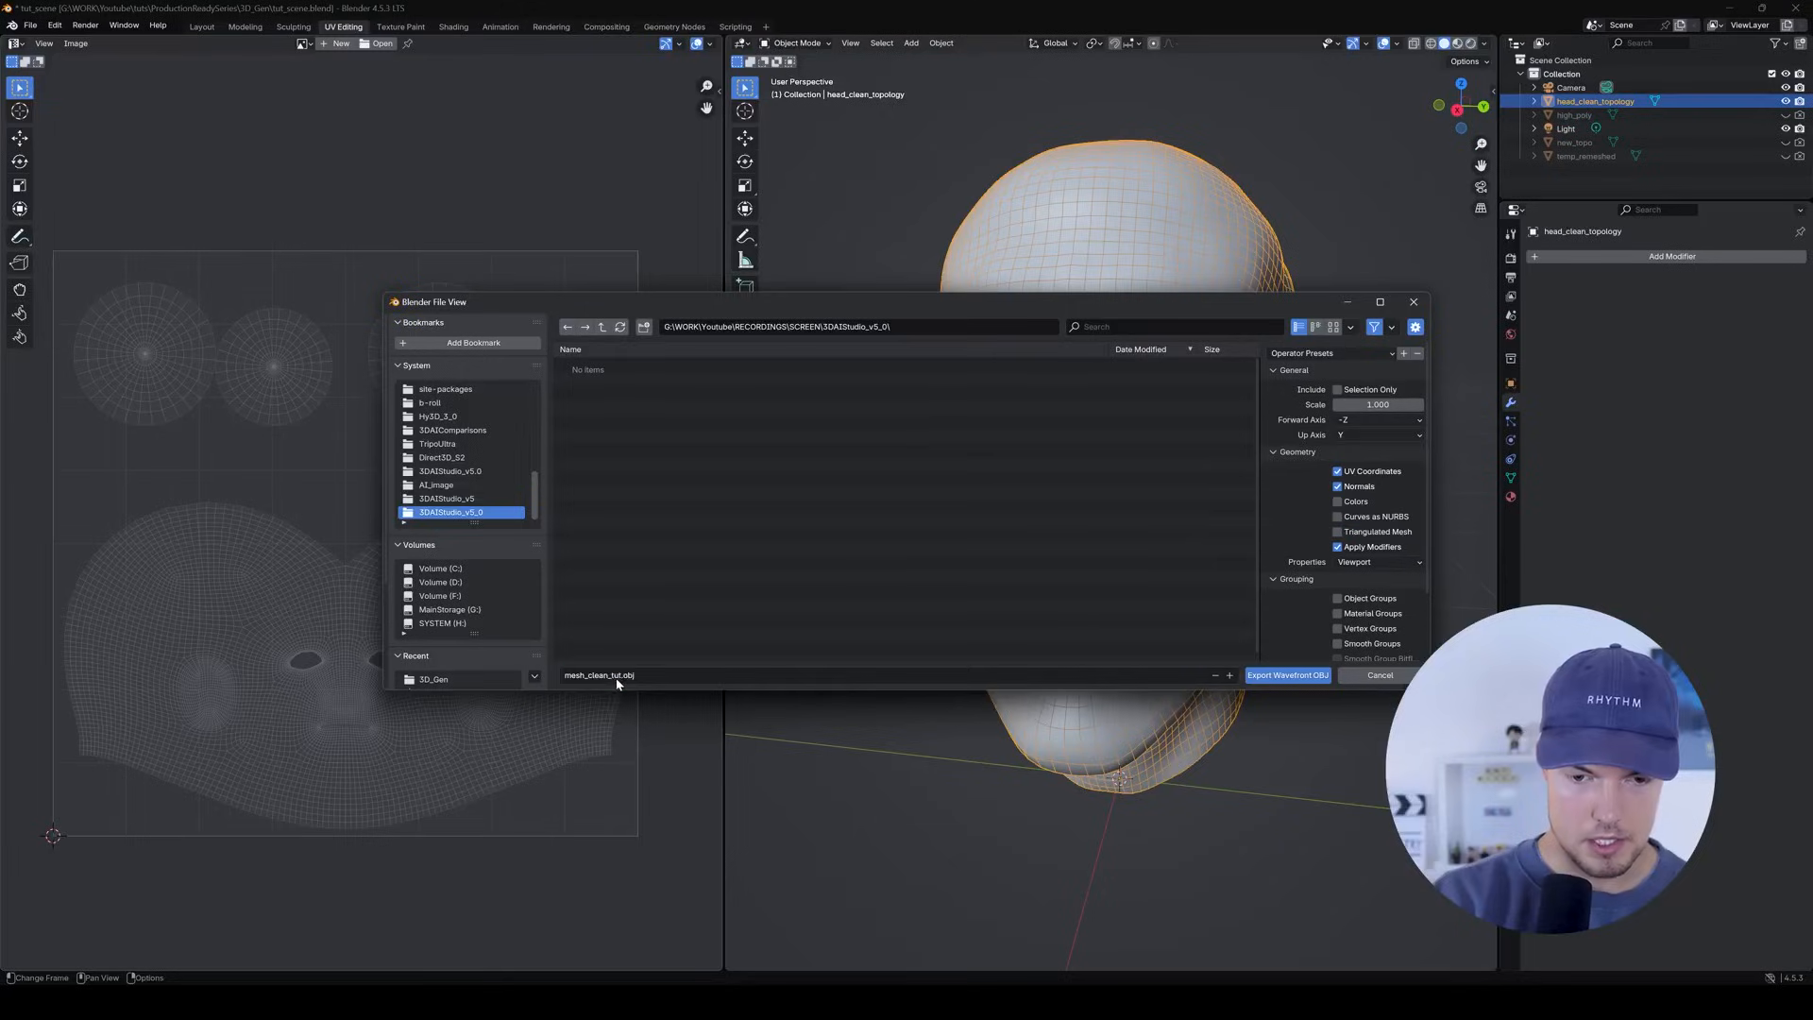
pyautogui.click(619, 676)
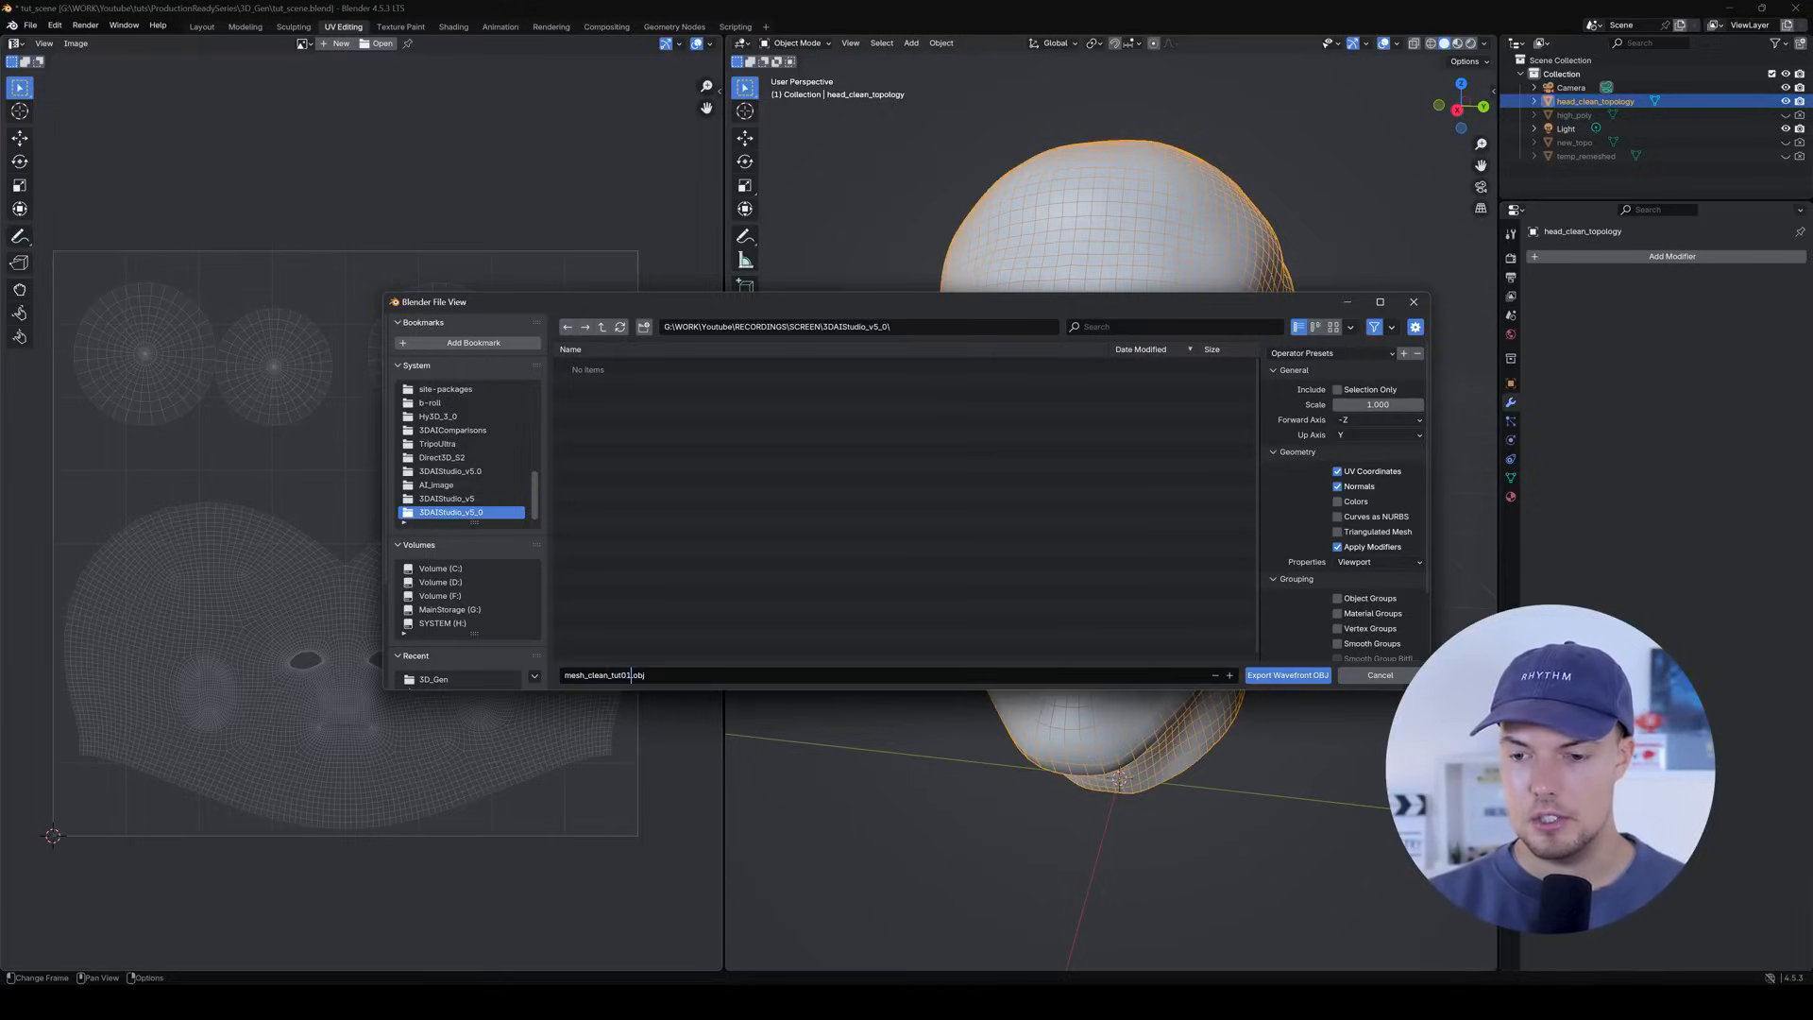
pyautogui.click(1339, 390)
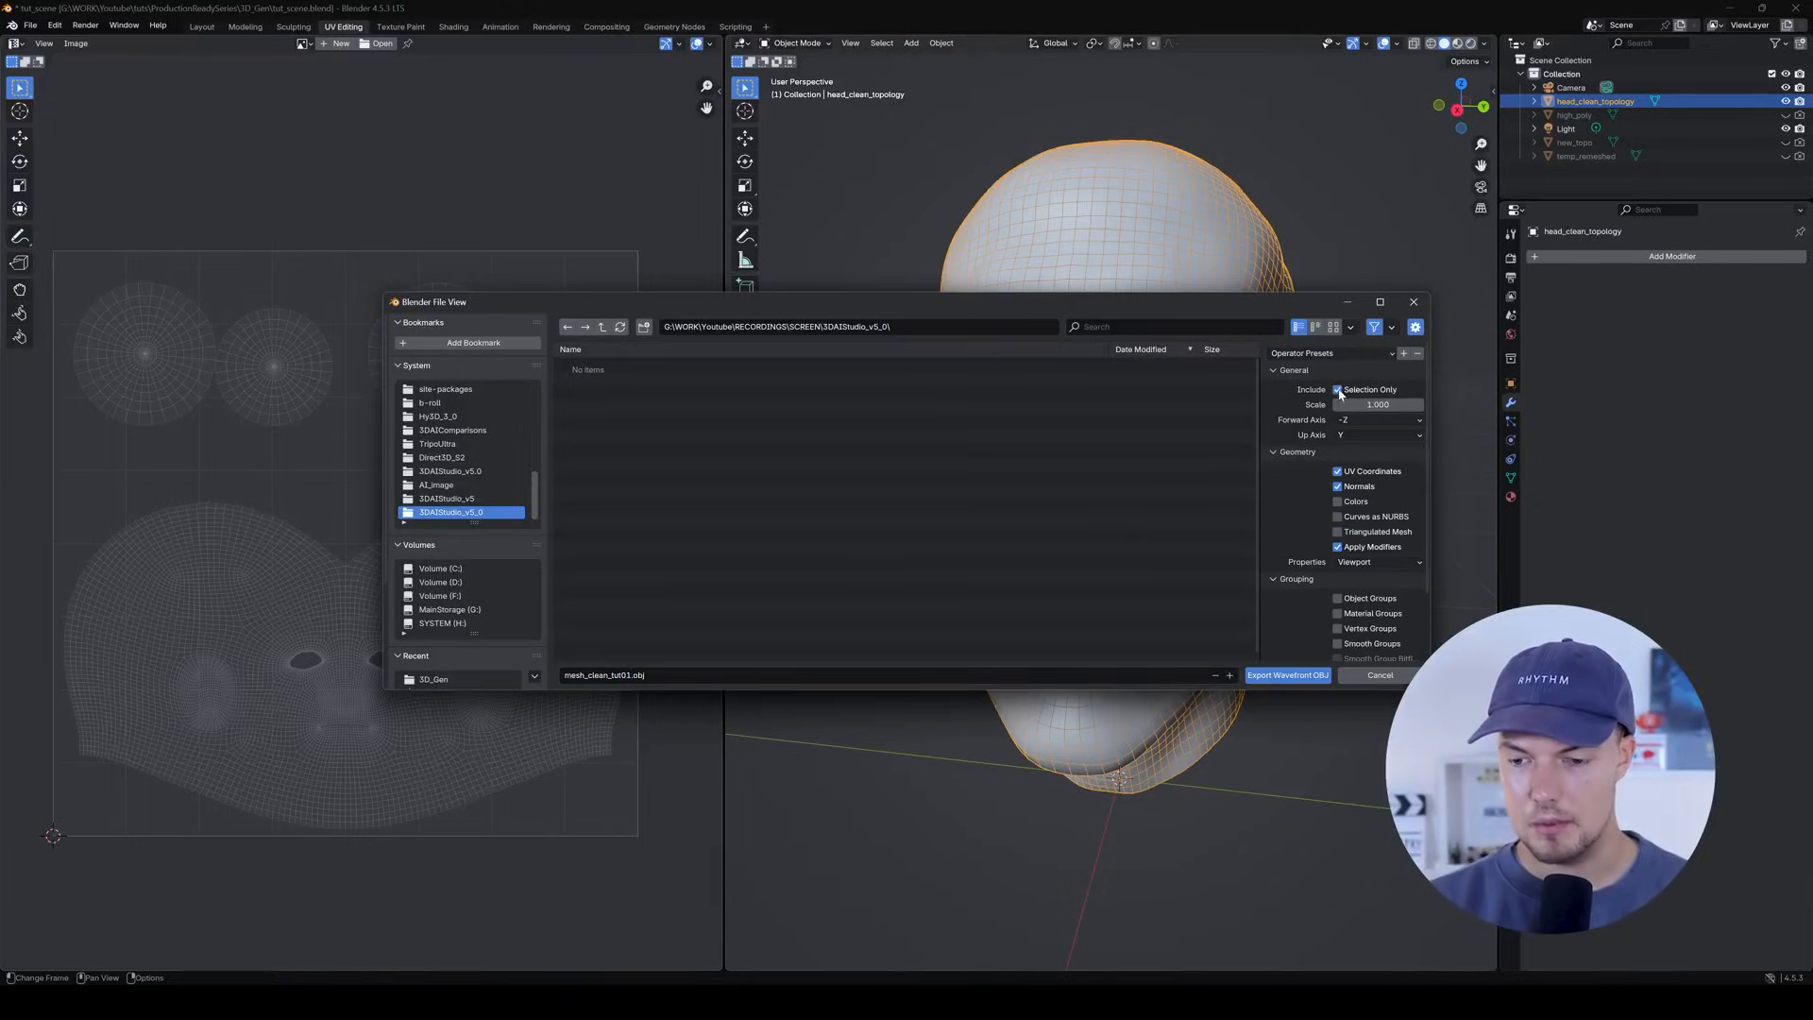
pyautogui.click(1280, 676)
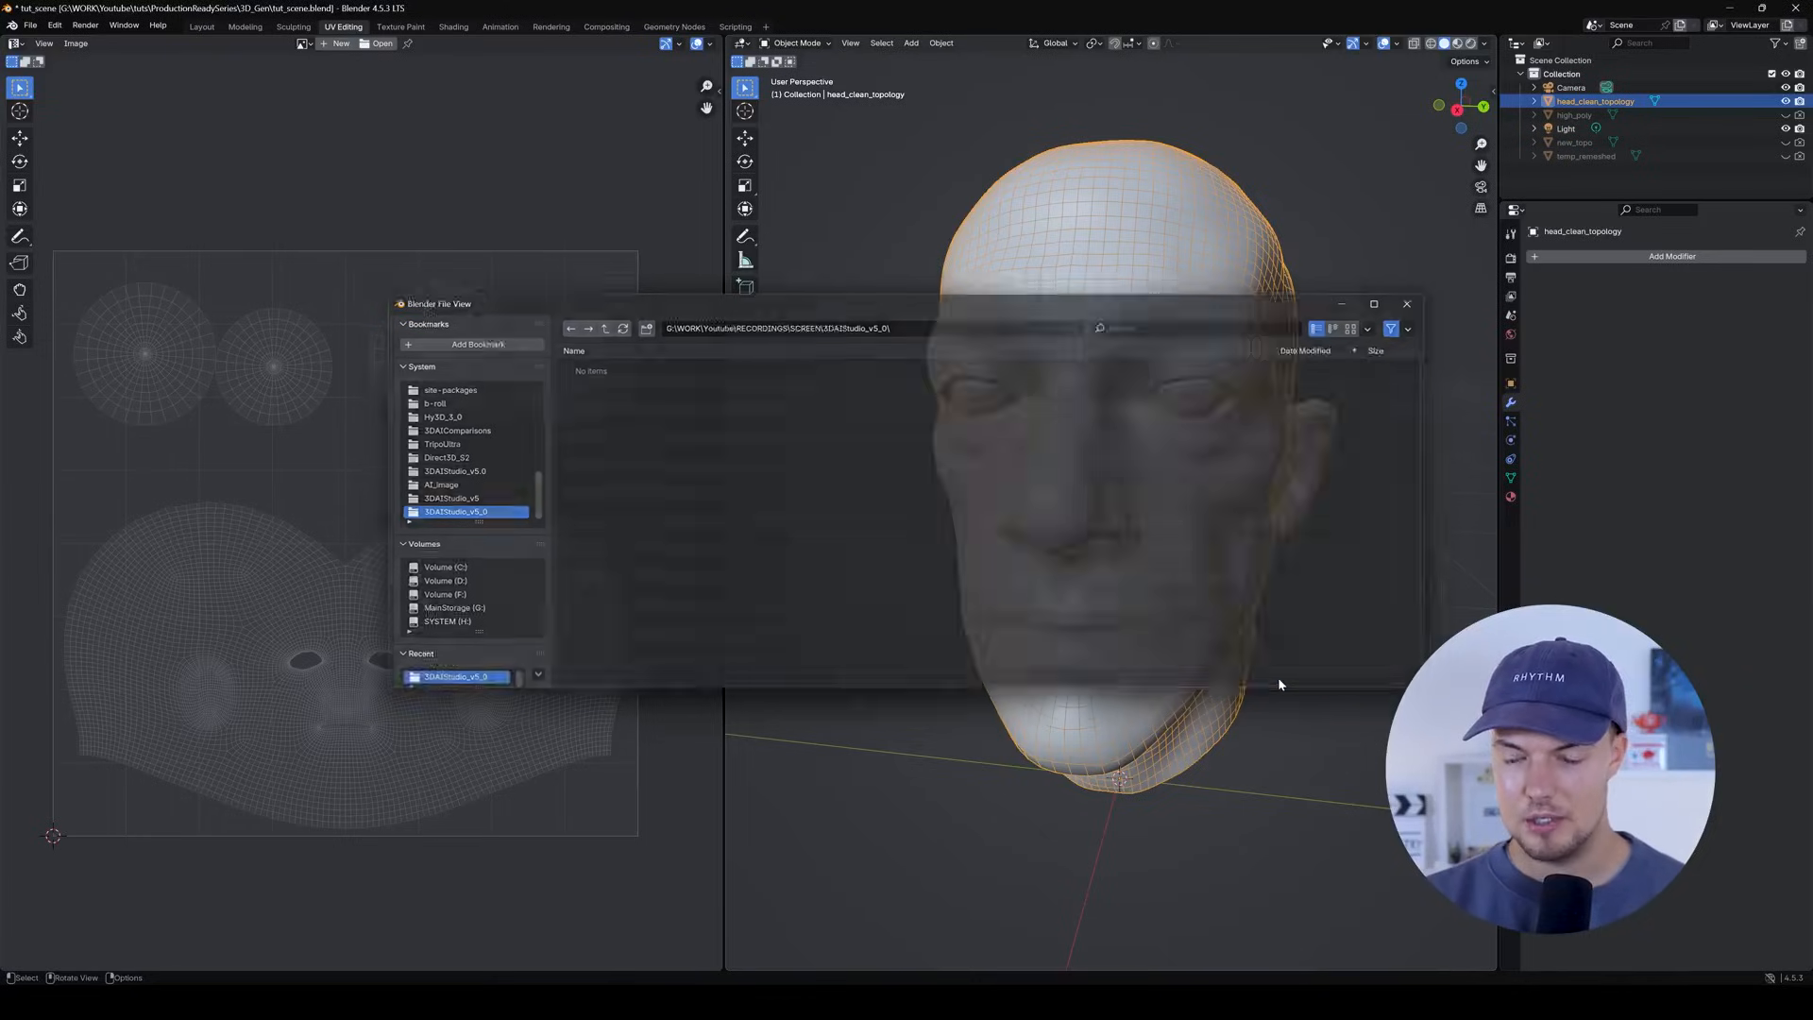
pyautogui.moveTo(1105, 507)
pyautogui.mouseDown(button='middle')
pyautogui.moveTo(1152, 495)
pyautogui.moveTo(1124, 501)
pyautogui.mouseUp(button='middle')
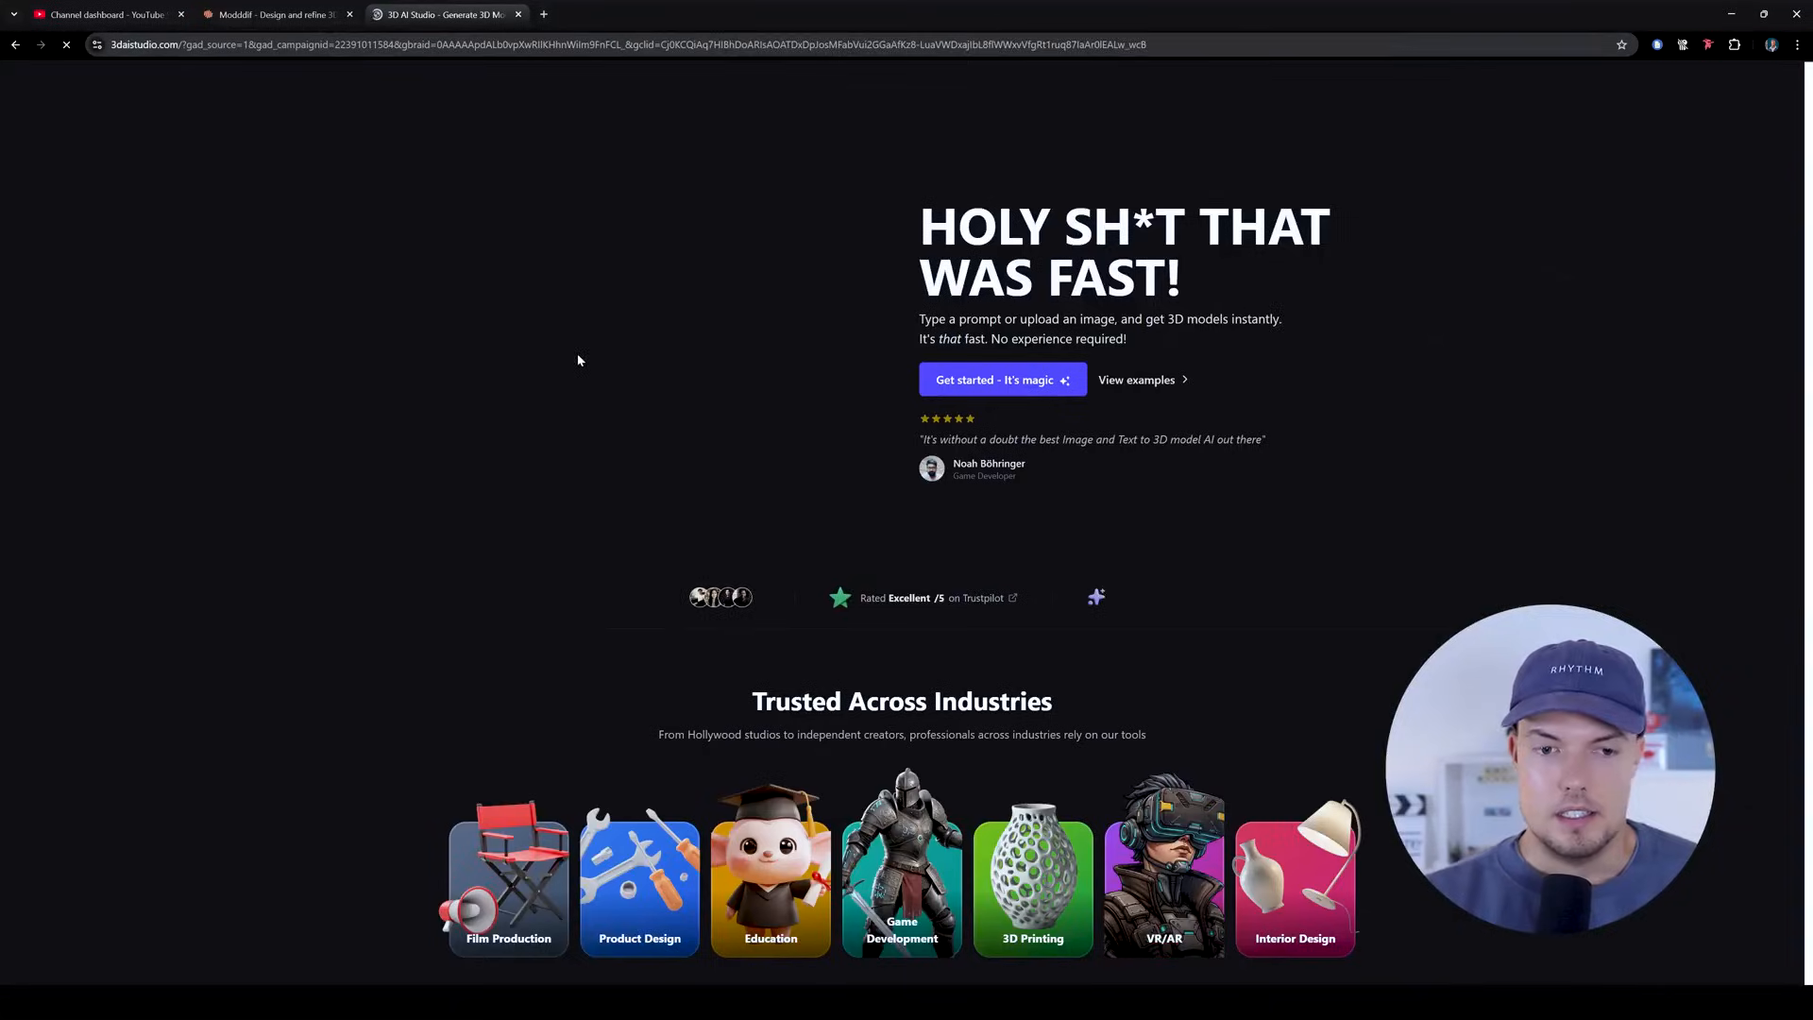
# Switch to 3D AI Studio, load mesh_clean_tut01.obj into the Texture Generator and check the uploaded head from several sides.
pyautogui.click(1002, 366)
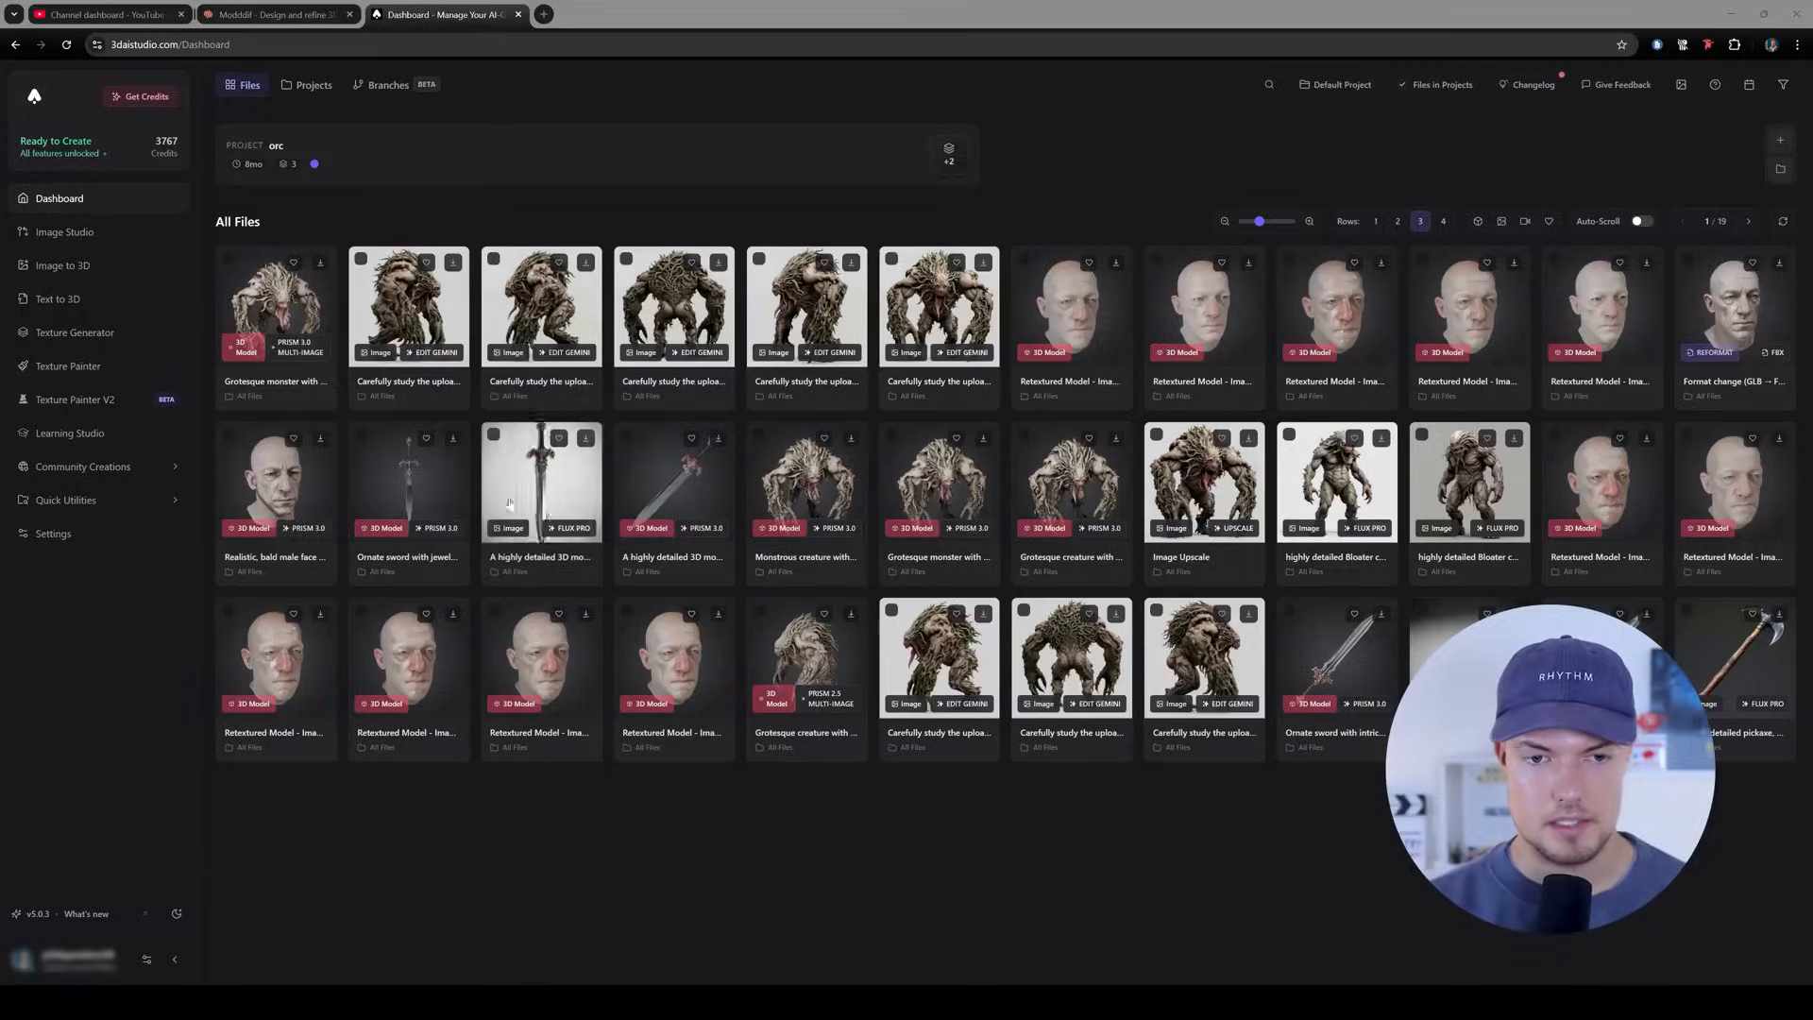
pyautogui.click(76, 332)
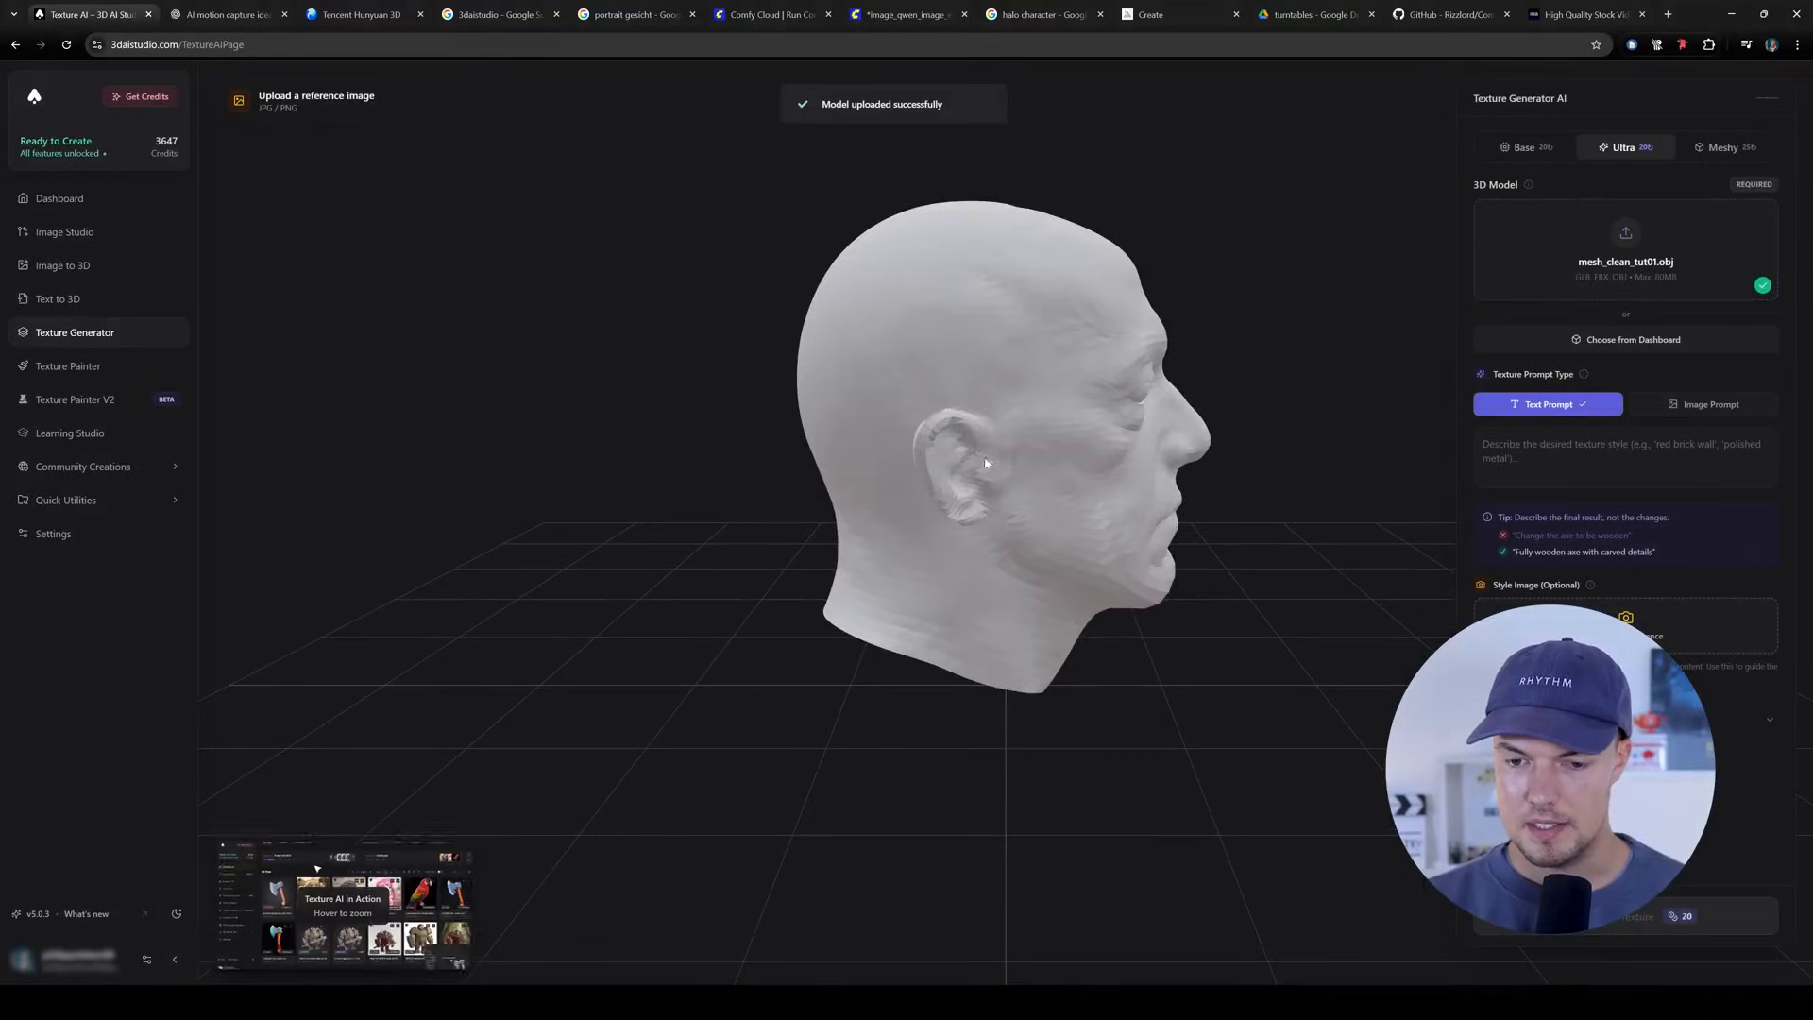
pyautogui.moveTo(1039, 416); pyautogui.dragTo(850, 510)
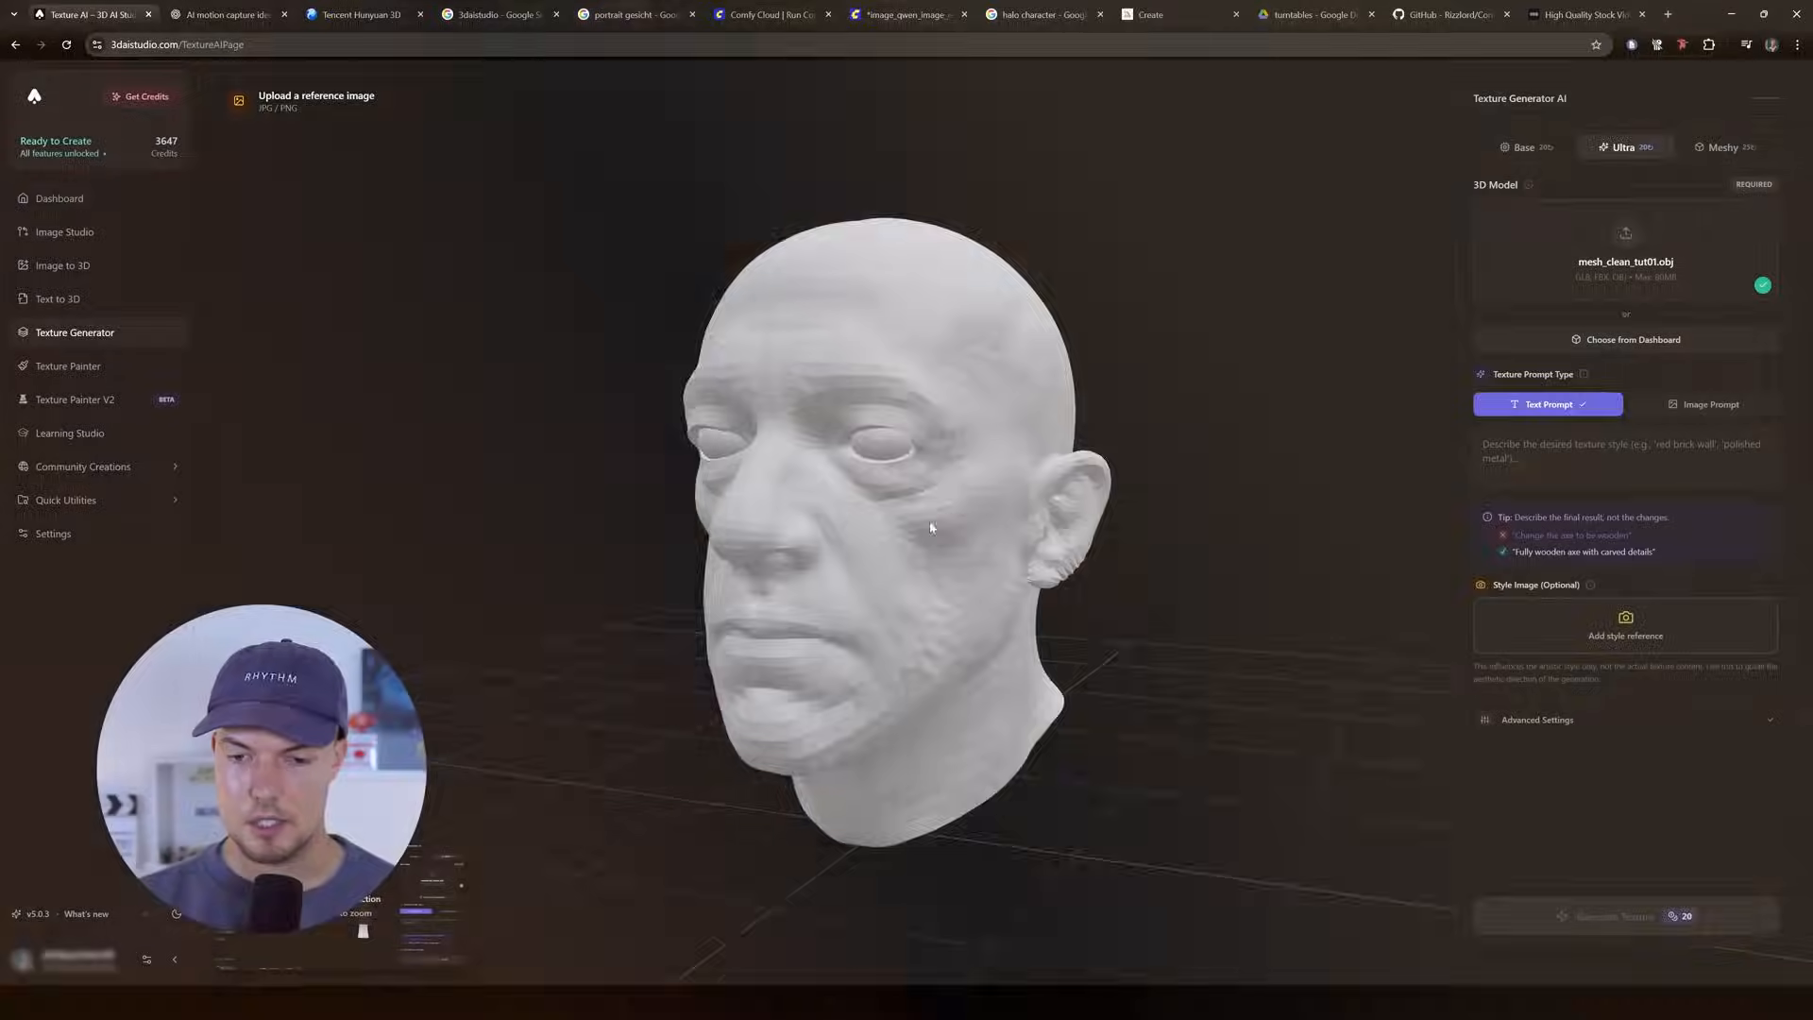
pyautogui.moveTo(931, 527); pyautogui.dragTo(1081, 530)
pyautogui.scroll(2, 943, 541)
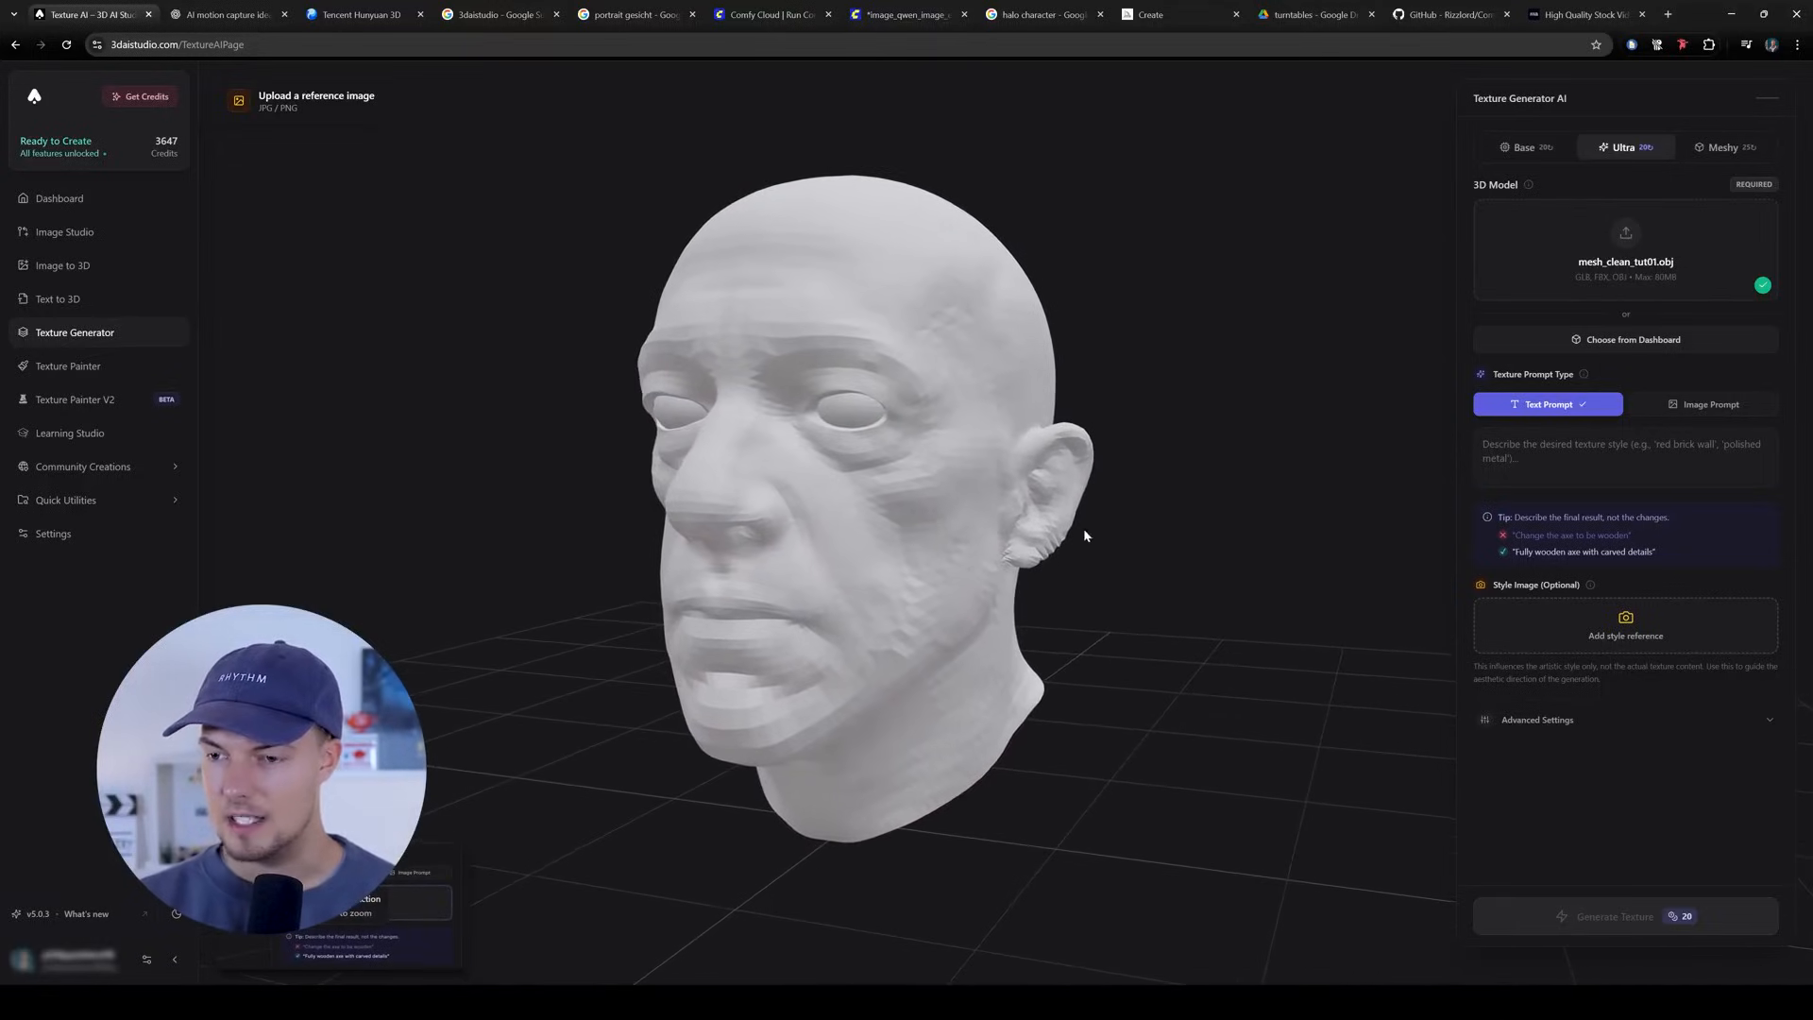
# Set the texture prompt type to Image Prompt and upload the photo-real human head picture from the Downloads folder.
pyautogui.click(1725, 408)
pyautogui.click(1680, 545)
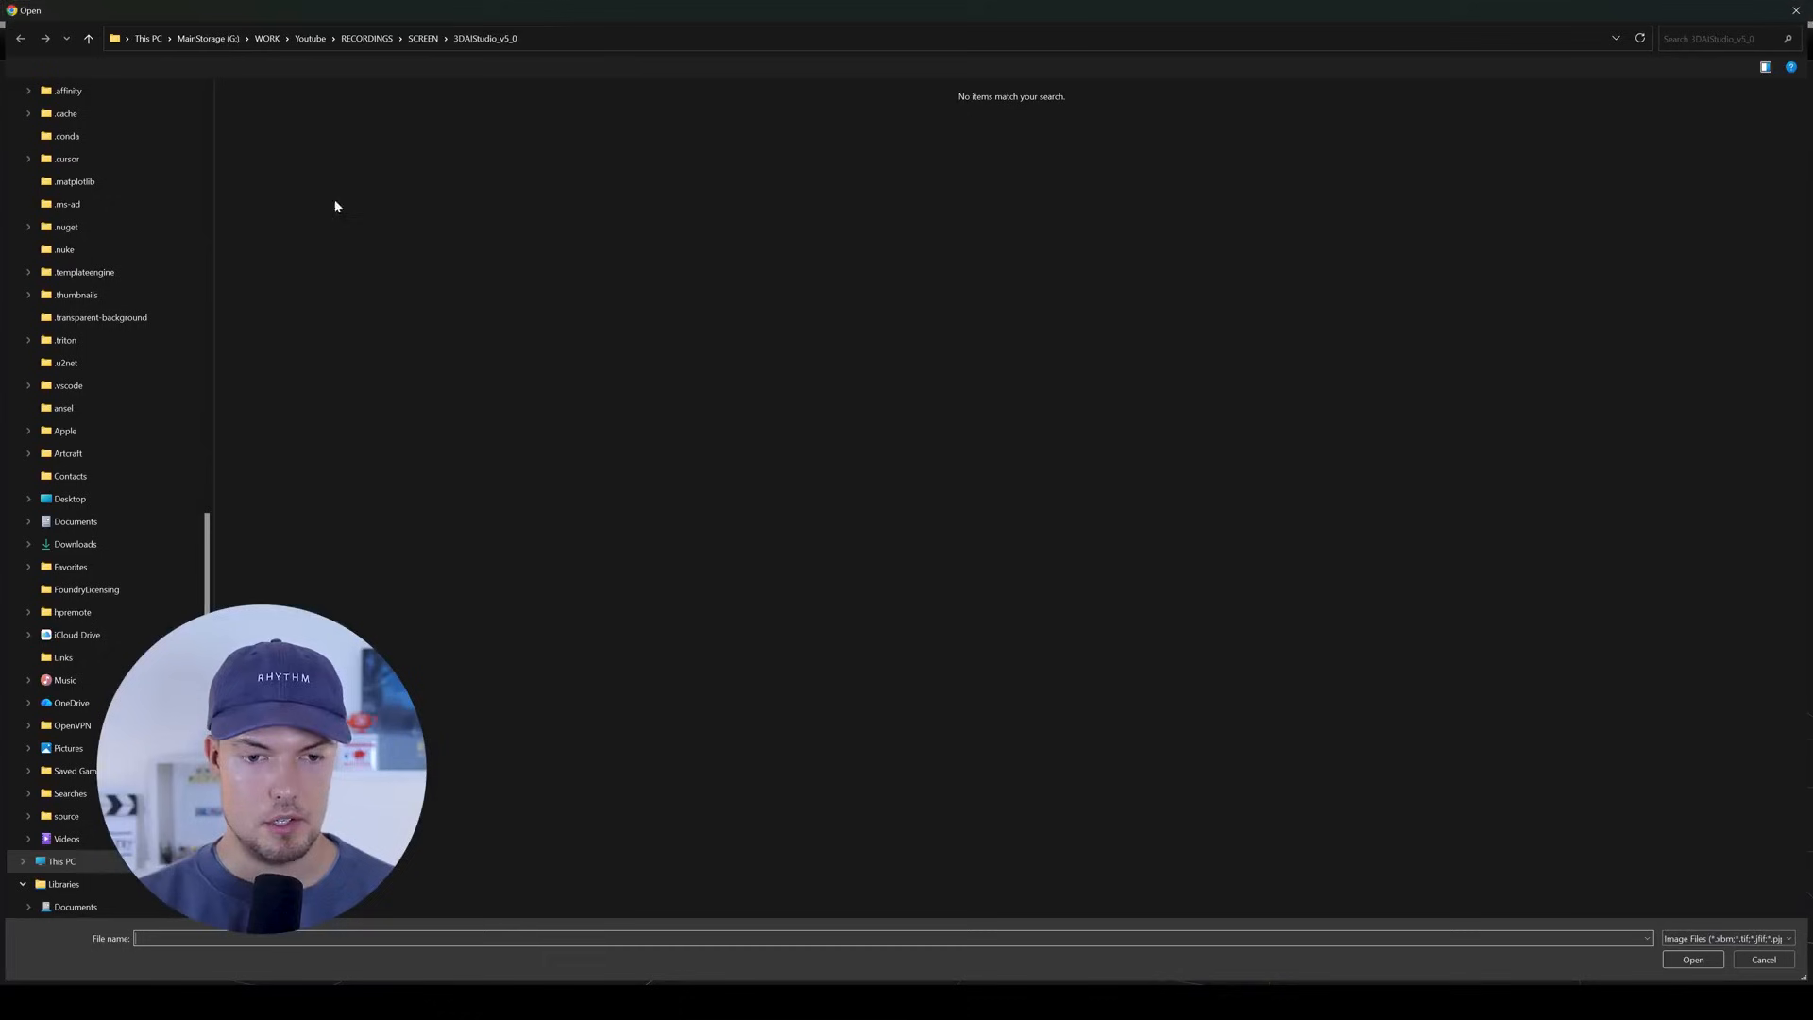
pyautogui.scroll(10, 127, 321)
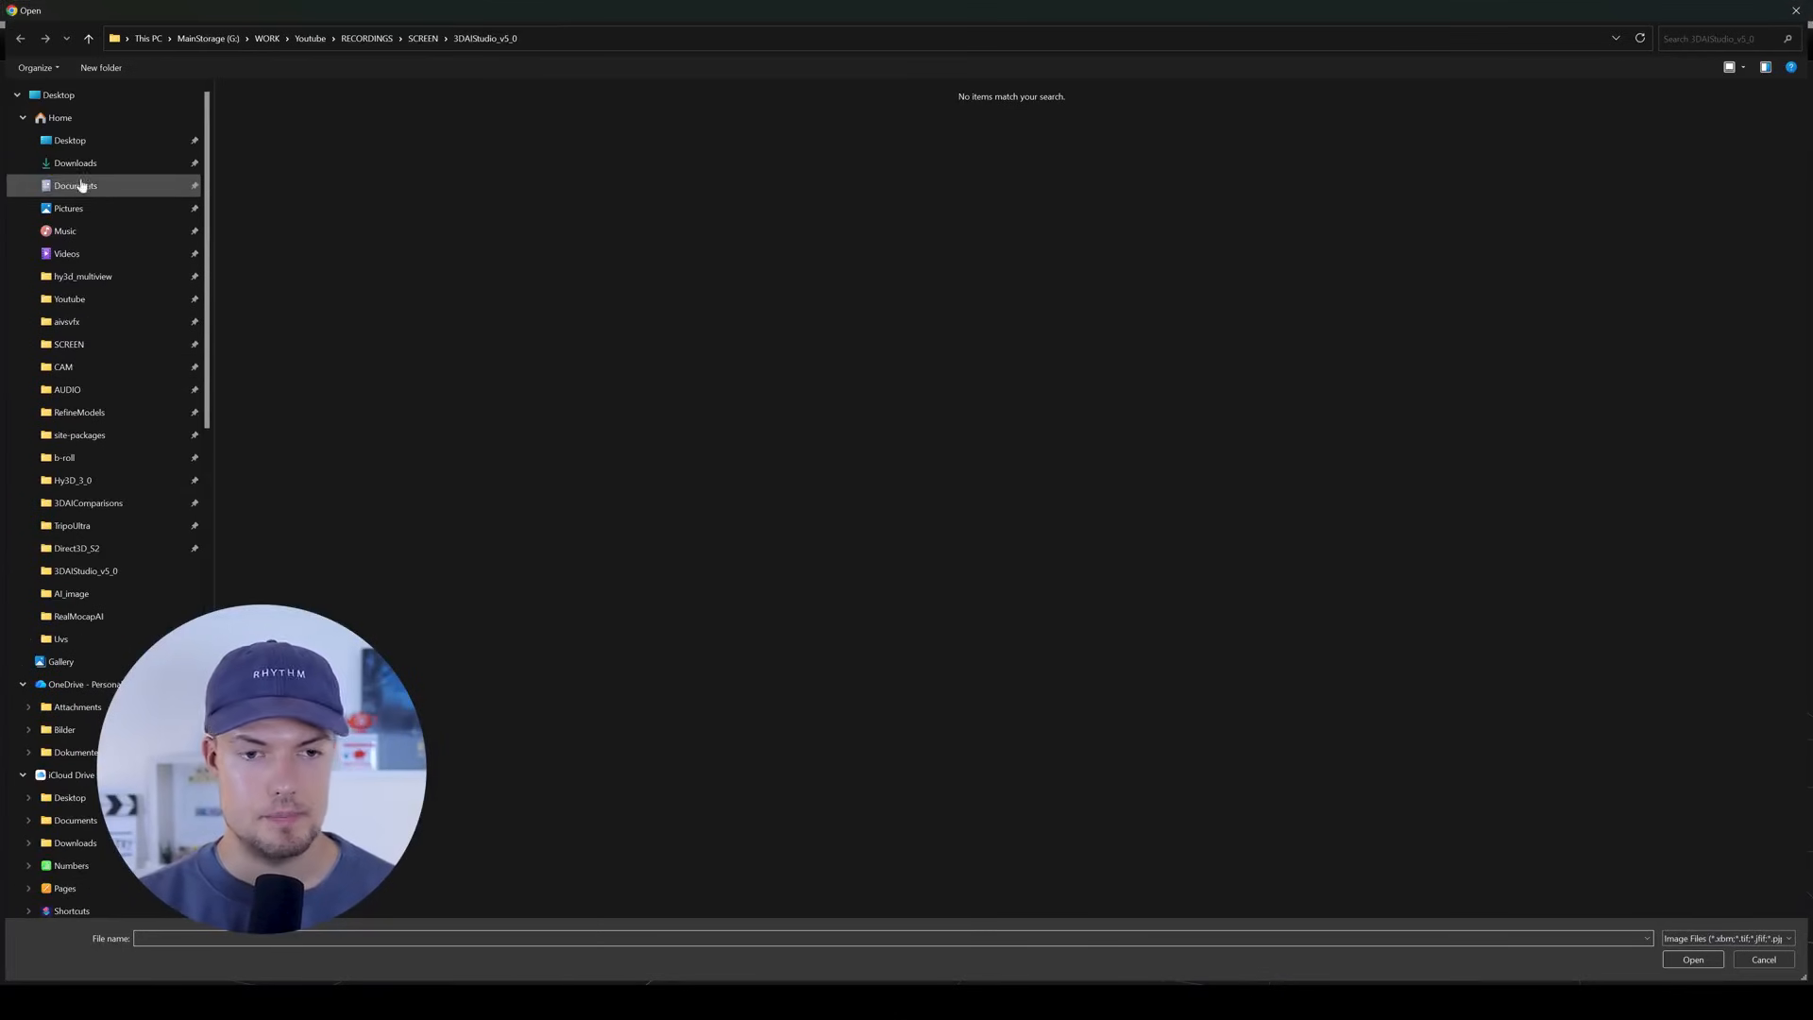
pyautogui.click(103, 163)
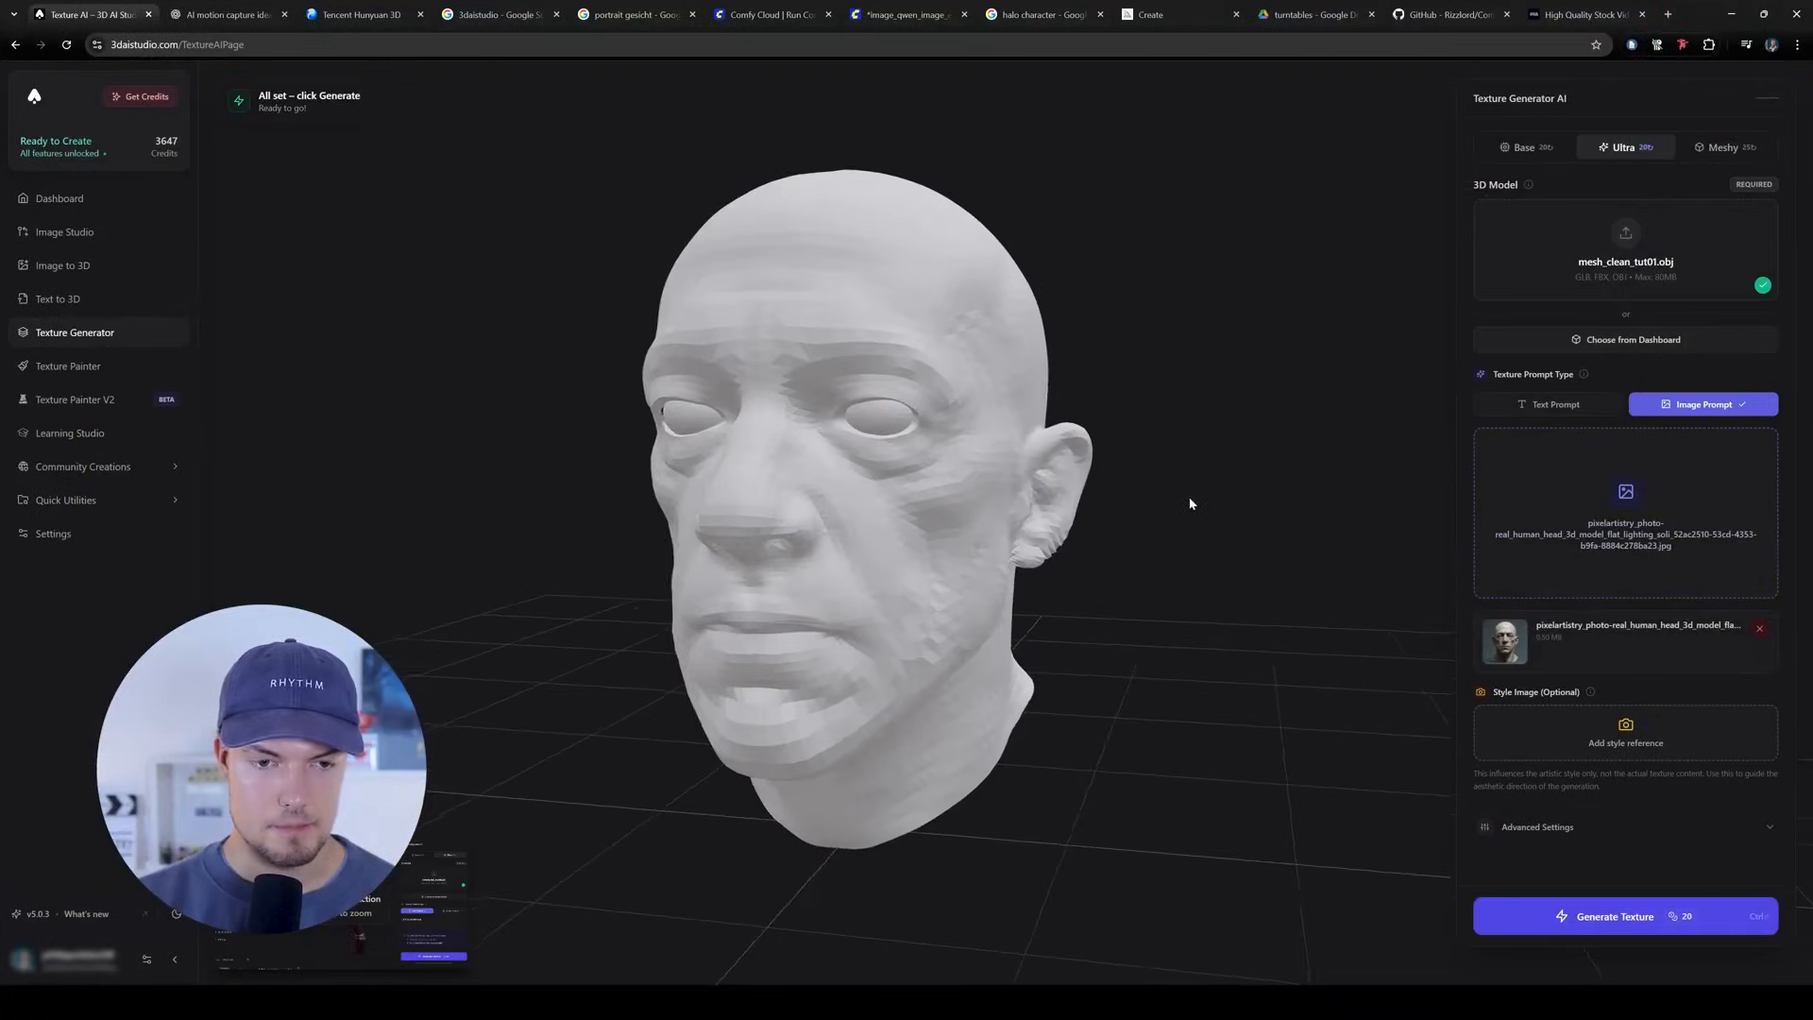
# Set the texture quality to Detailed and the texture alignment to Geometry, and generate the head texture with PBR materials enabled.
pyautogui.click(1753, 831)
pyautogui.scroll(-3, 1758, 777)
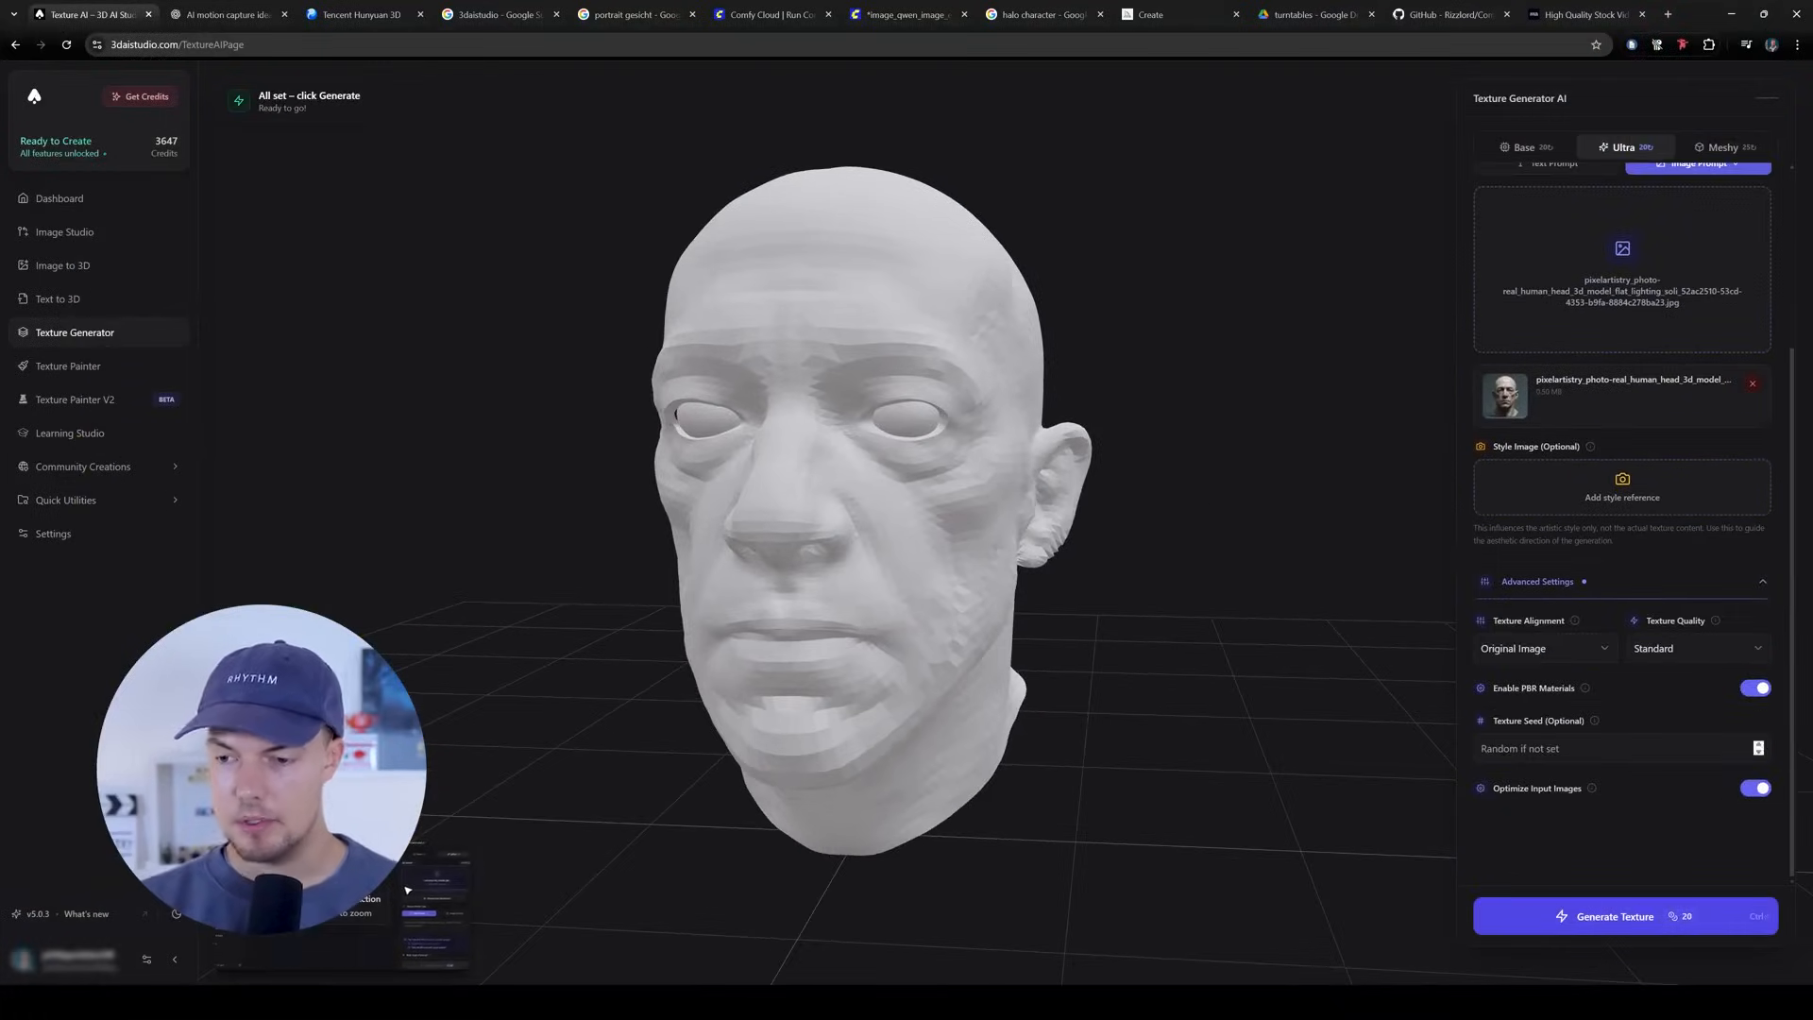
pyautogui.click(1733, 648)
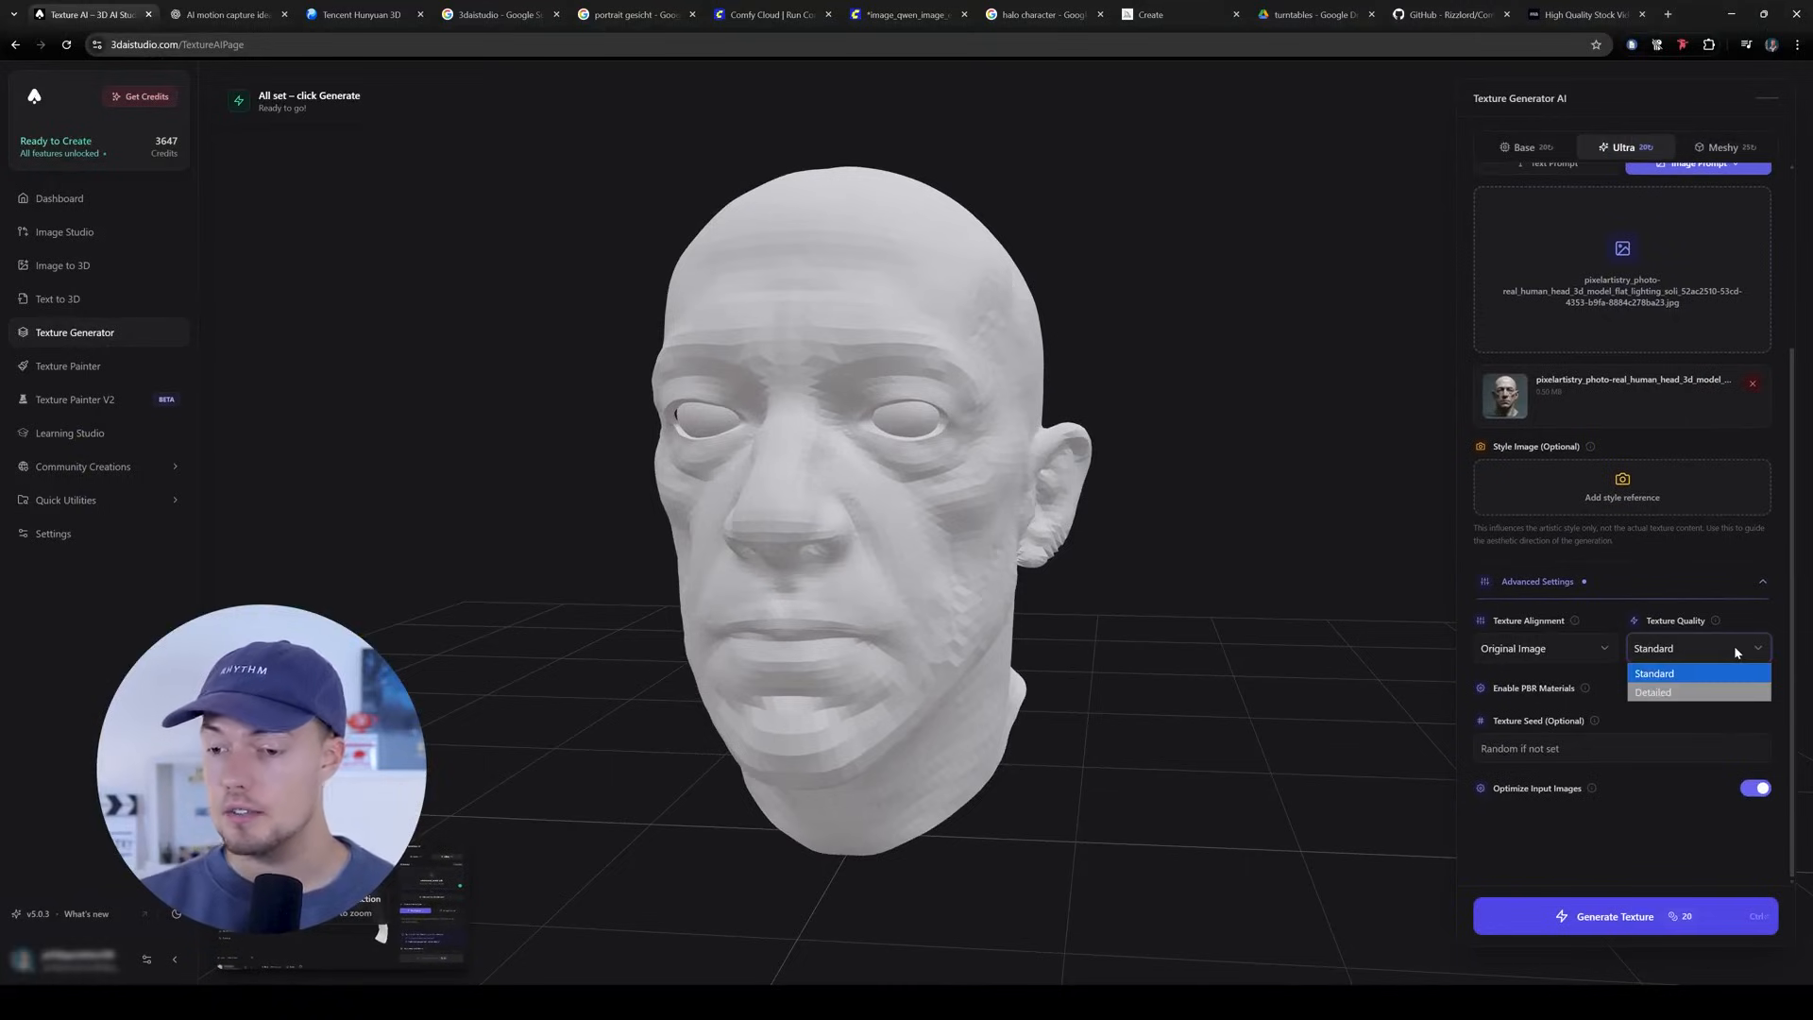
pyautogui.click(1693, 694)
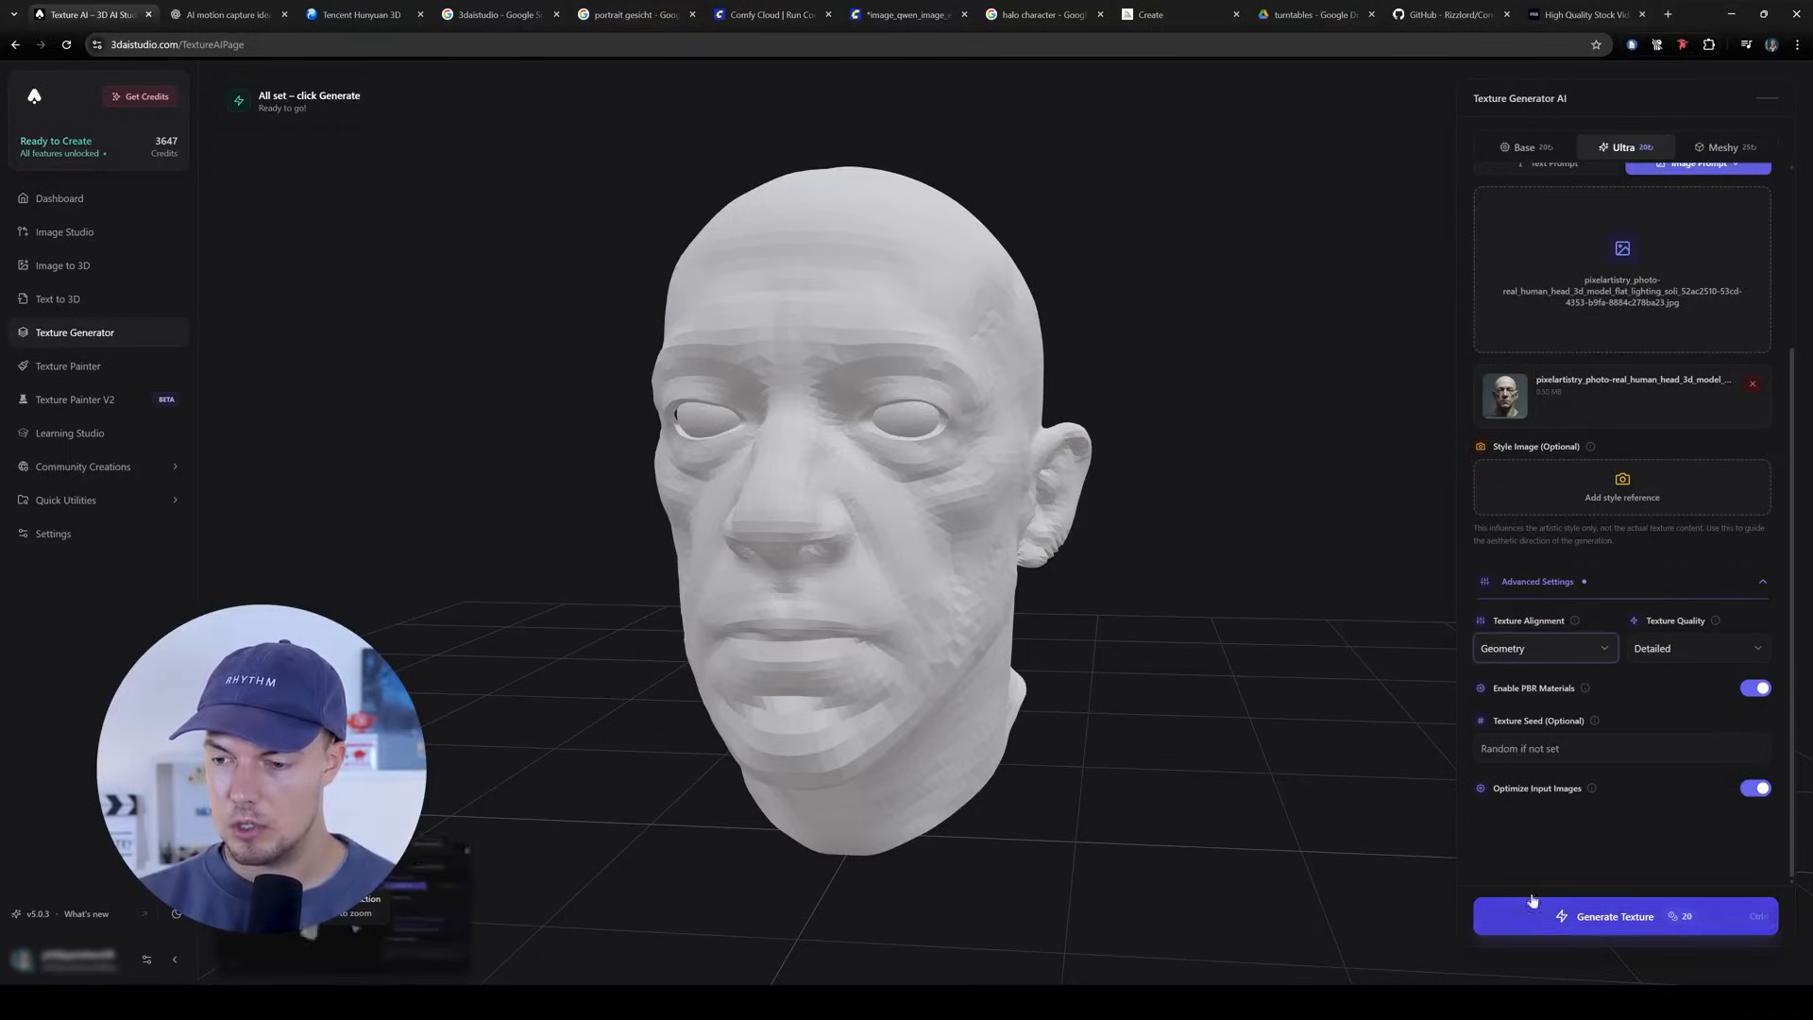
pyautogui.moveTo(1068, 732); pyautogui.dragTo(1176, 718)
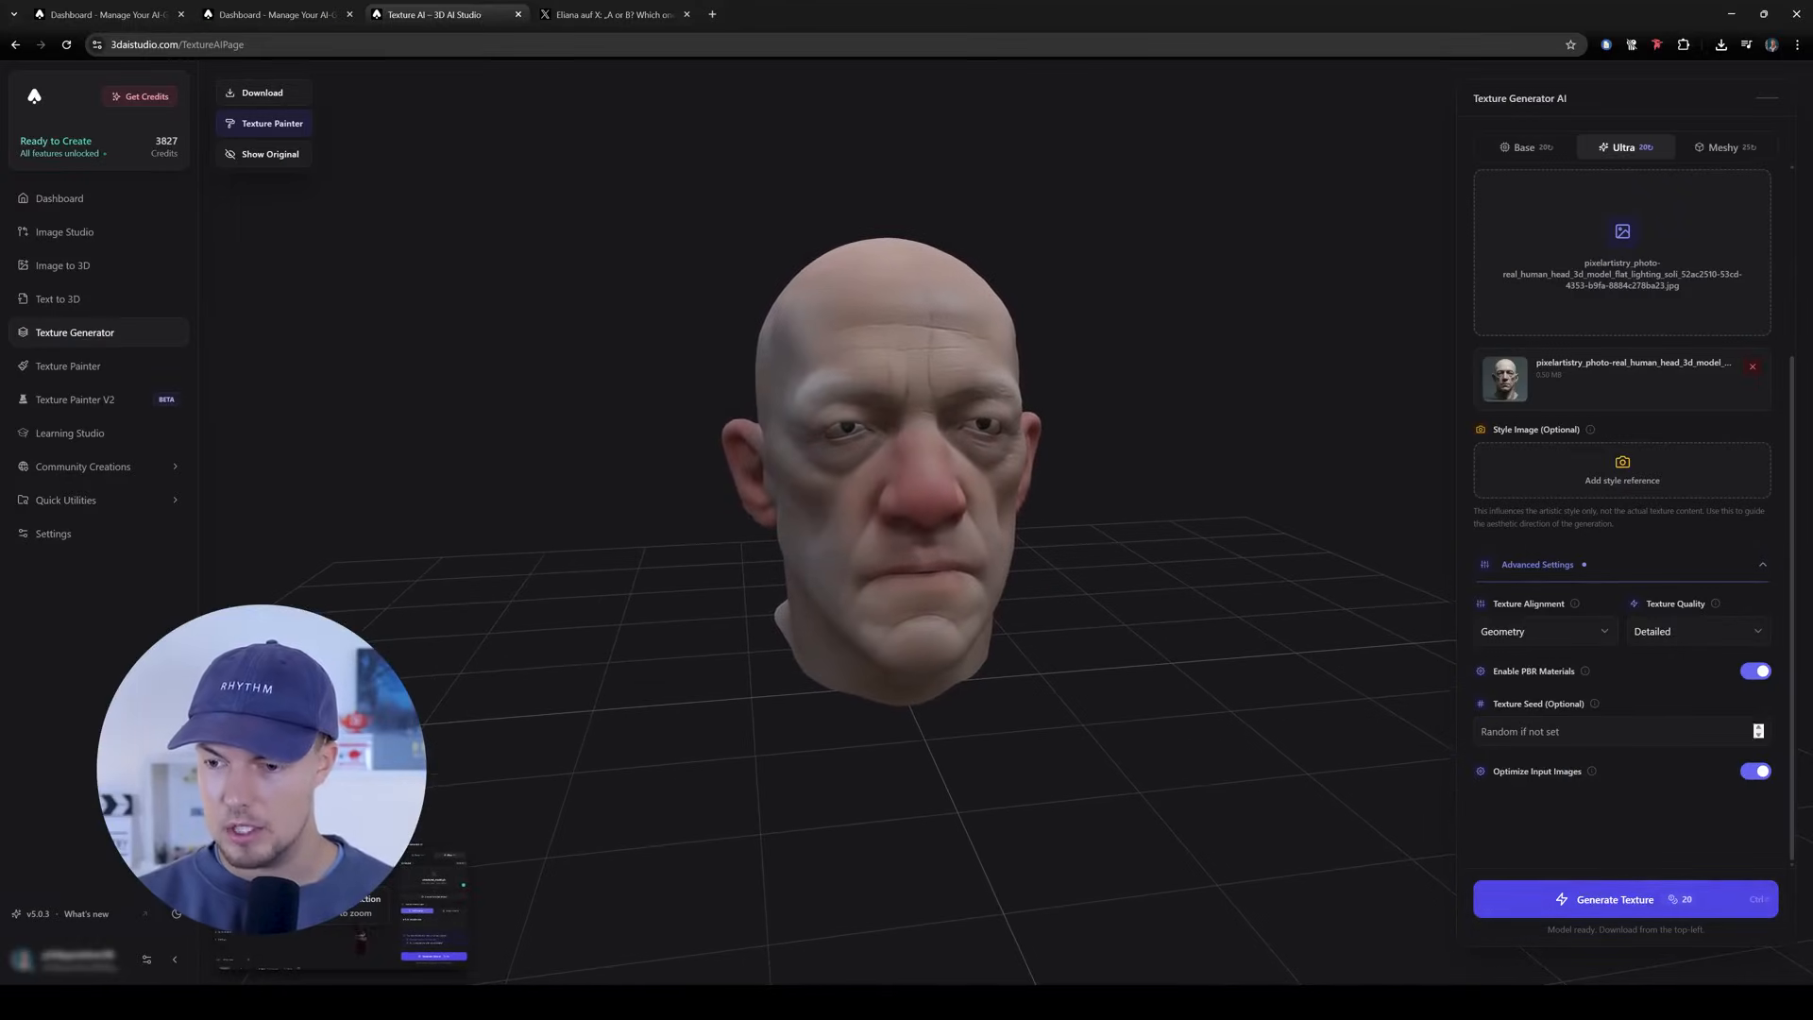
# Check the textured head up close and download the retextured model from the dashboard's file list.
pyautogui.scroll(3, 1512, 669)
pyautogui.click(59, 200)
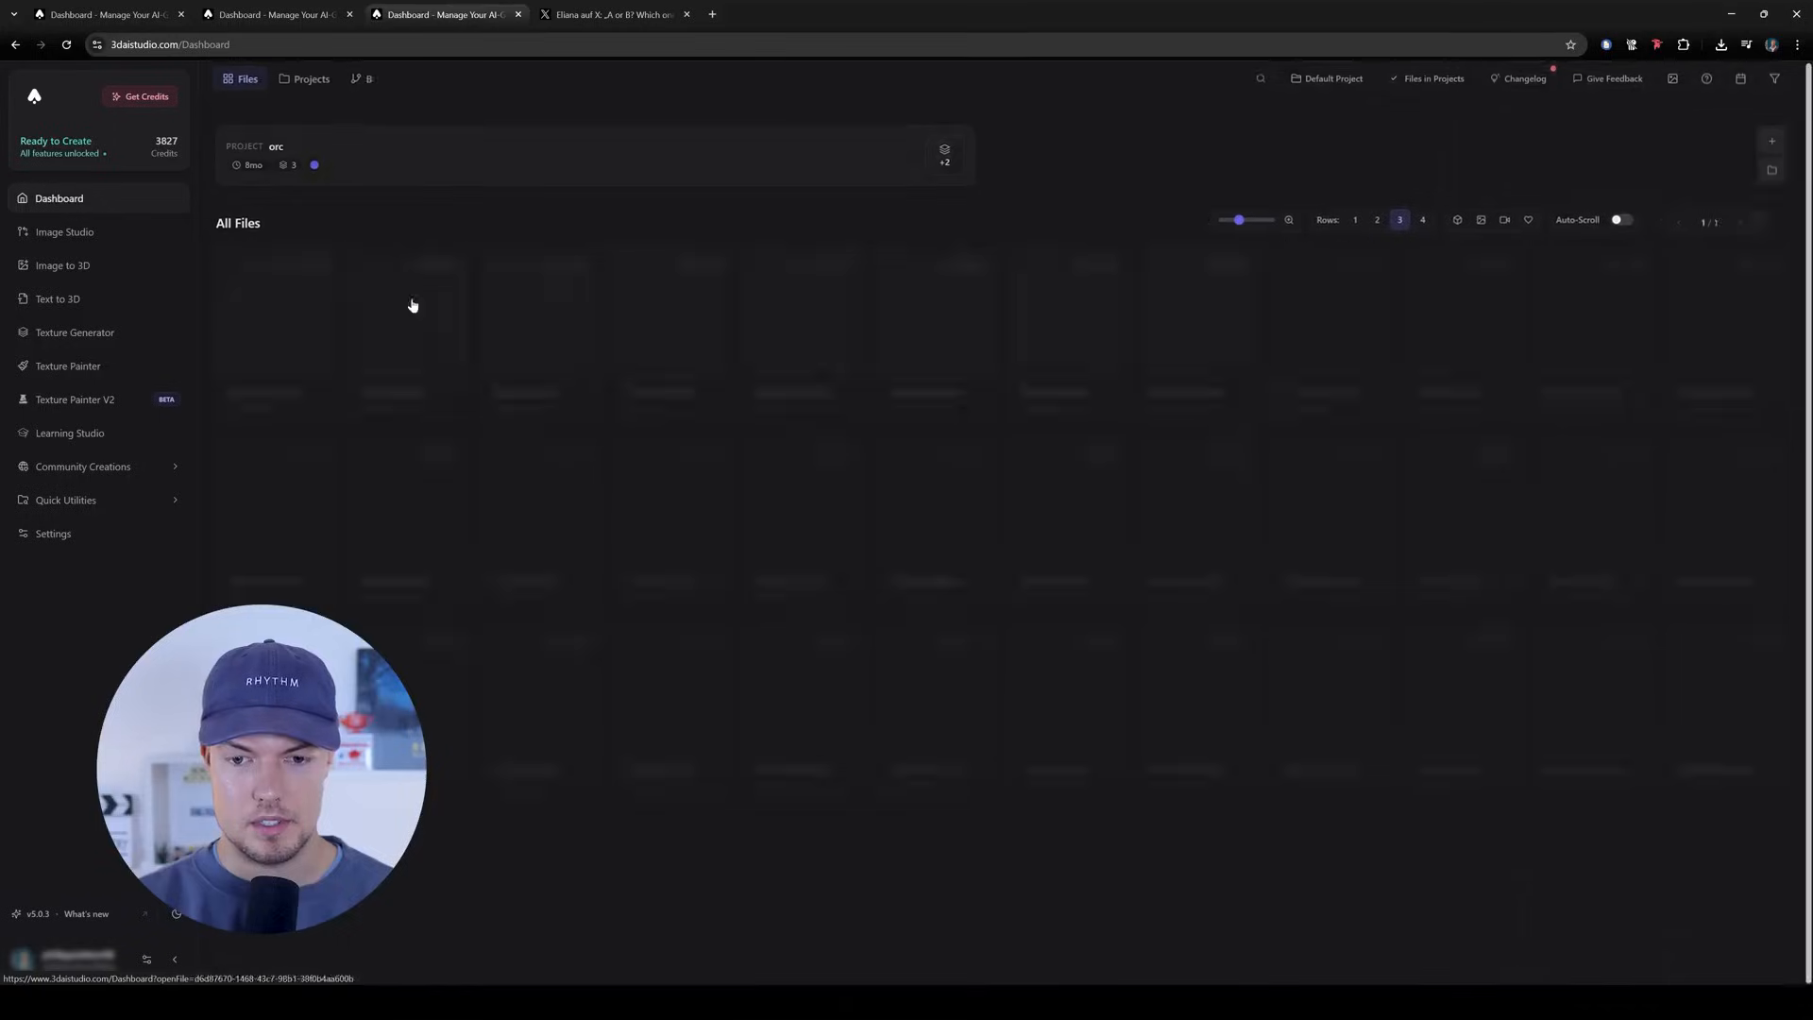
pyautogui.click(323, 267)
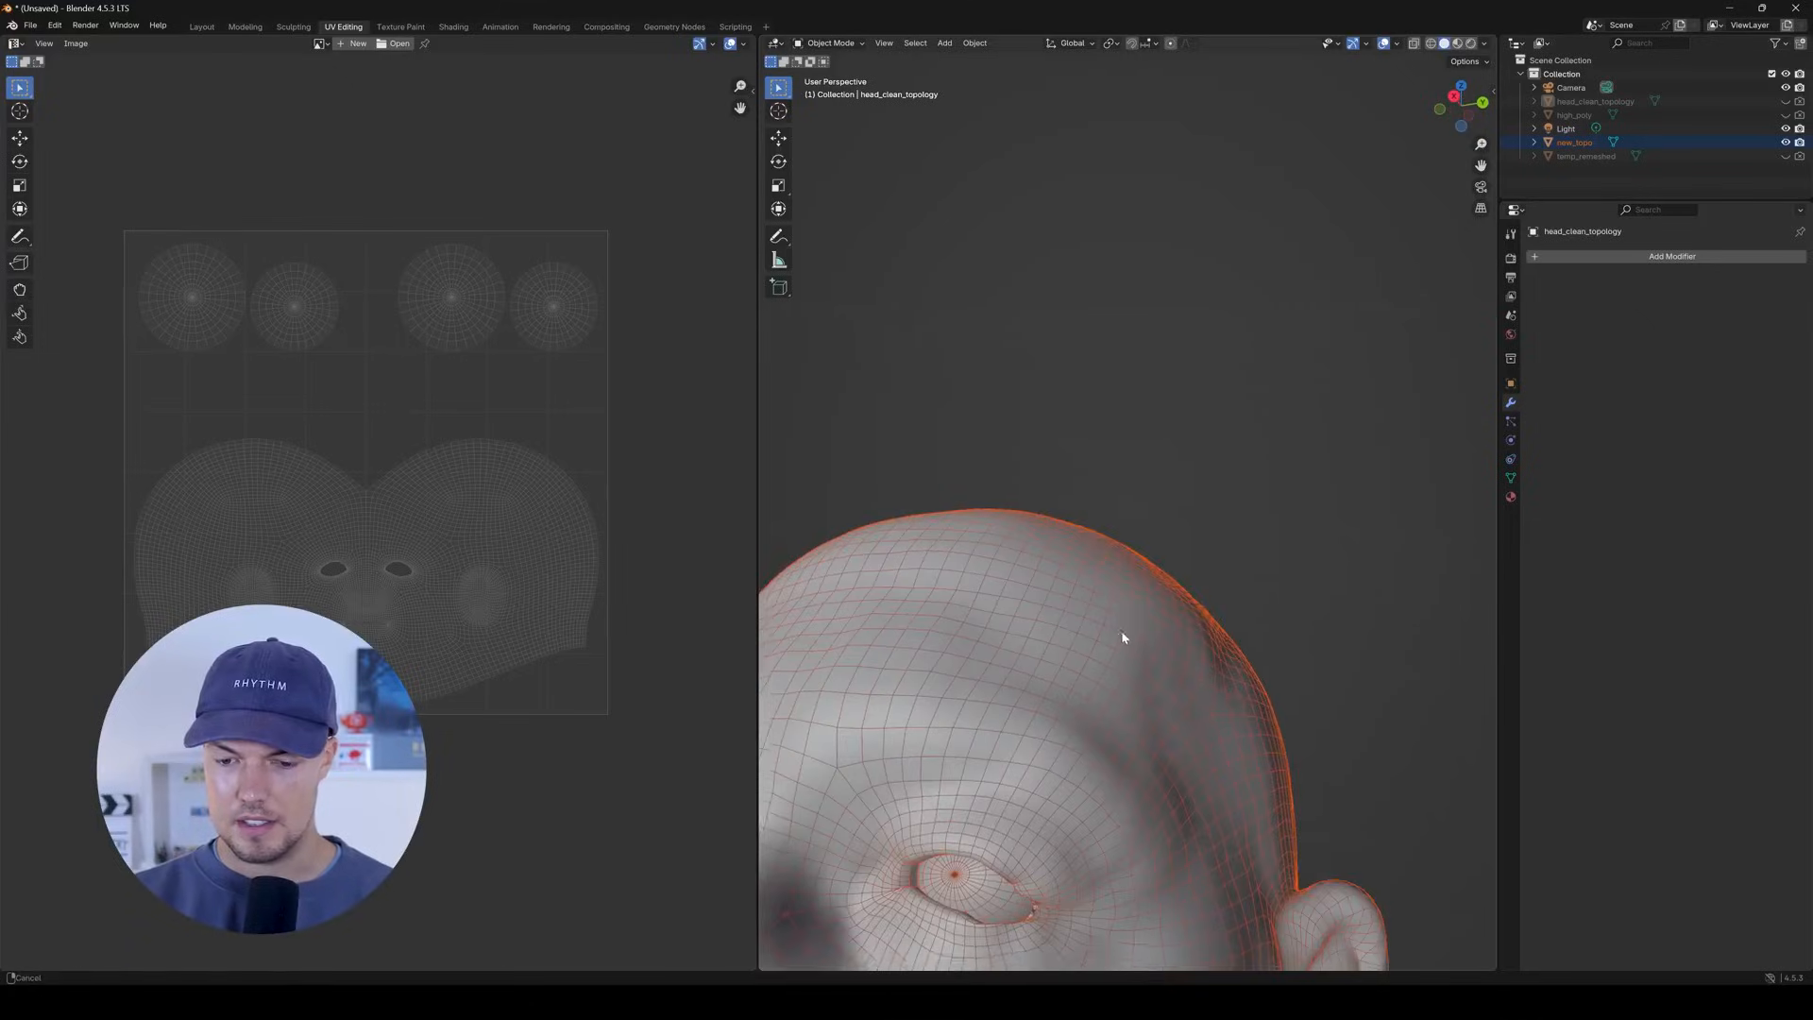
# Switch to Blender, show the imported textured head in Material Preview and deselect it.
pyautogui.keyDown('shift'); pyautogui.moveTo(1122, 638); pyautogui.dragTo(1079, 527, button='middle'); pyautogui.keyUp('shift')
pyautogui.scroll(-4, 1186, 475)
pyautogui.click(1461, 44)
pyautogui.moveTo(1222, 514)
pyautogui.mouseDown(button='middle')
pyautogui.moveTo(1117, 579)
pyautogui.moveTo(1153, 567)
pyautogui.moveTo(1110, 548)
pyautogui.moveTo(1206, 607)
pyautogui.mouseUp(button='middle')
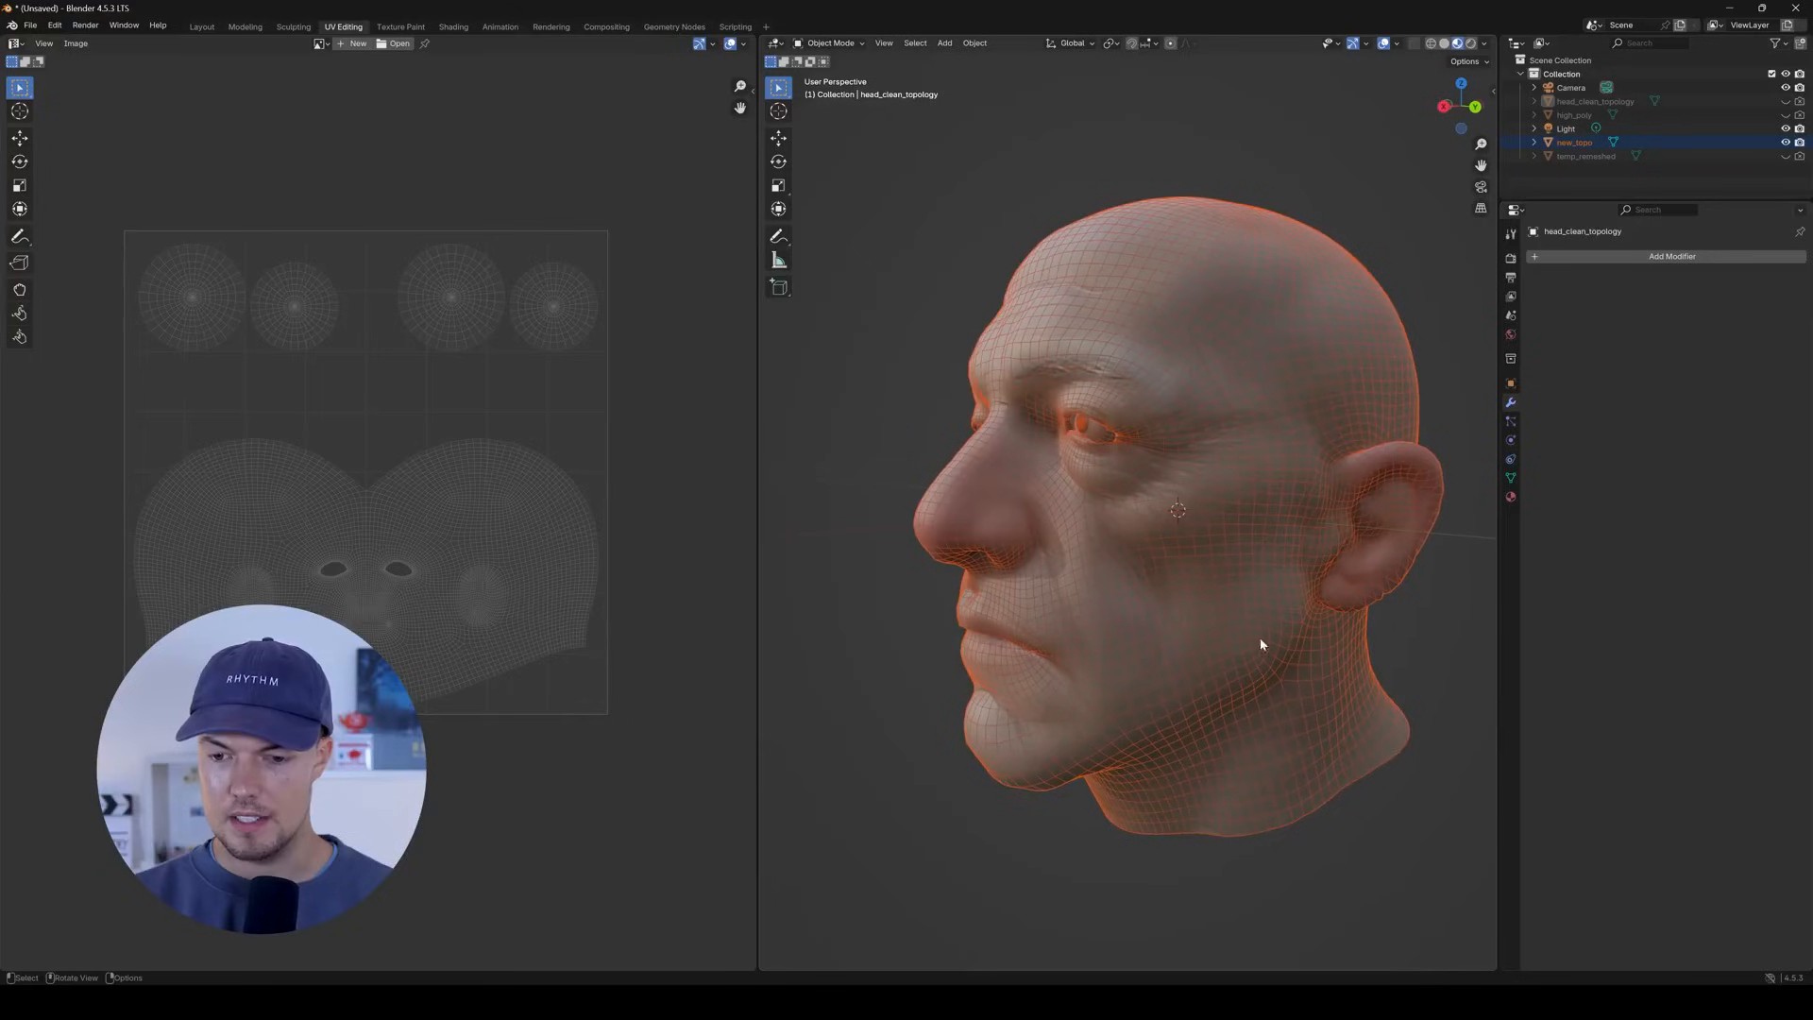
pyautogui.click(1436, 728)
pyautogui.moveTo(1436, 728); pyautogui.dragTo(787, 387, button='middle')
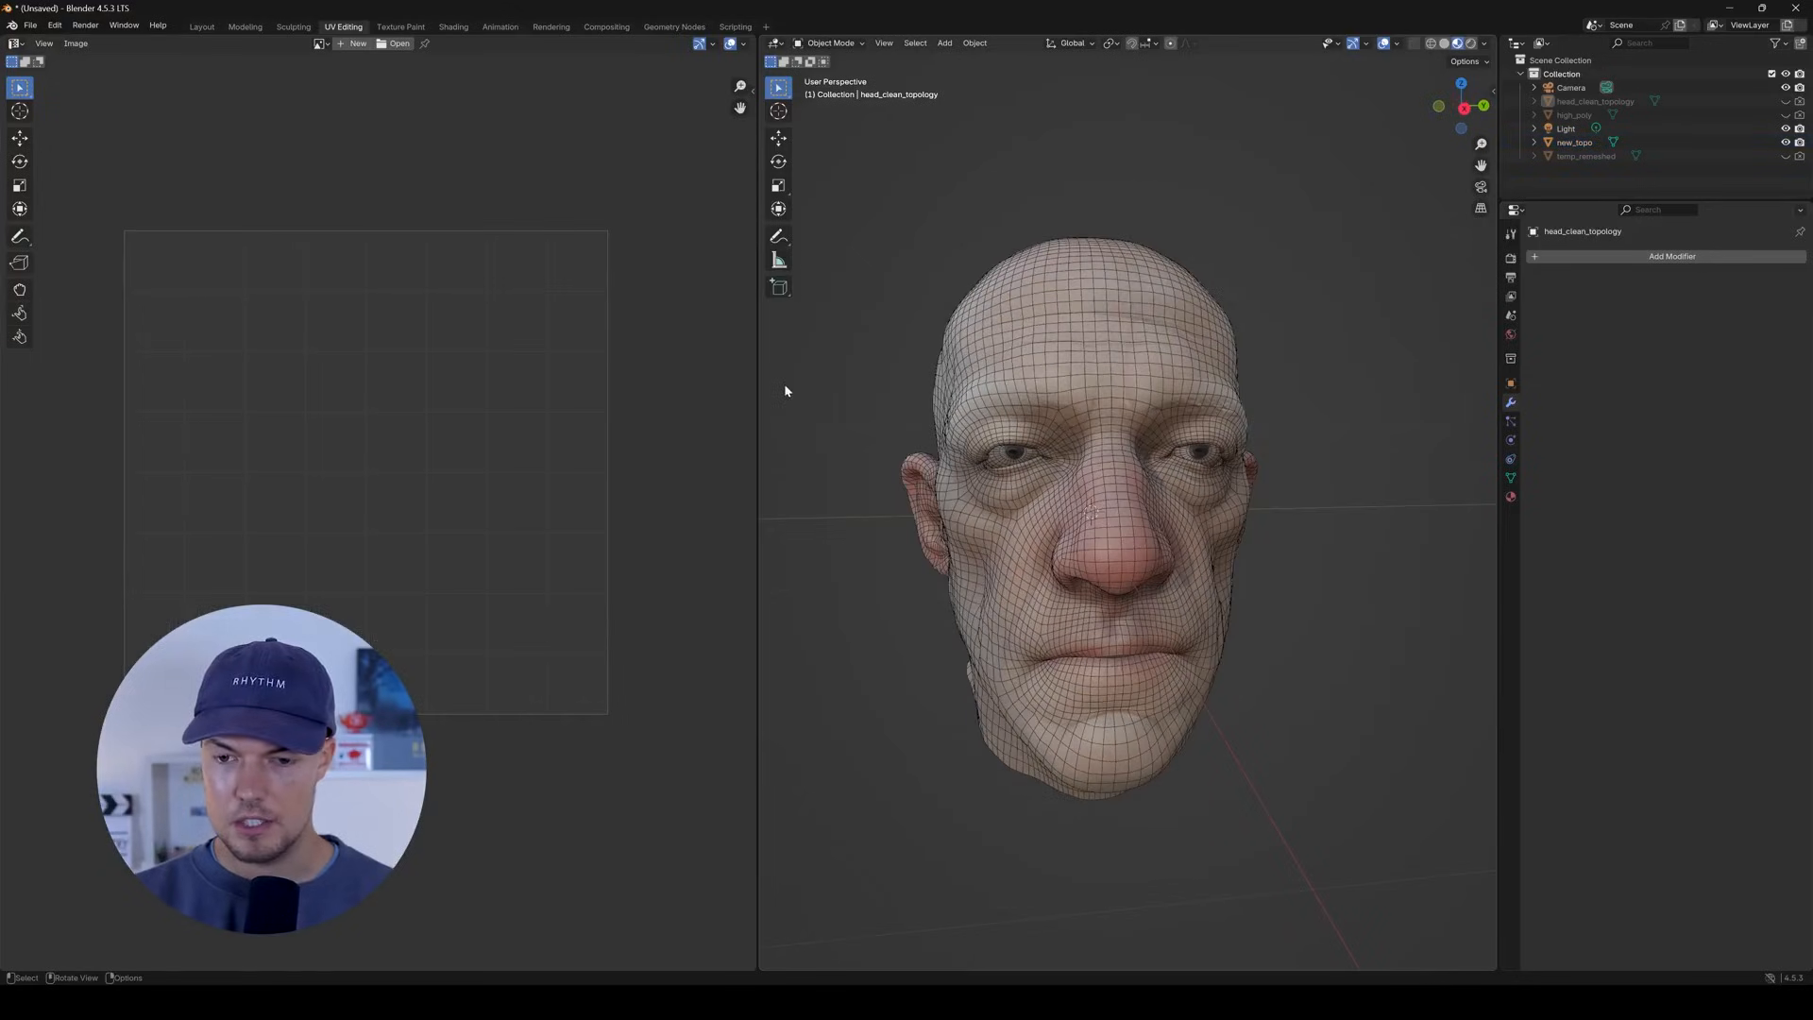
# Widen the 3D viewport and hide the viewport overlays to show the textured head without its wireframe.
pyautogui.moveTo(757, 423); pyautogui.dragTo(548, 427)
pyautogui.moveTo(1138, 505); pyautogui.dragTo(1086, 453, button='middle')
pyautogui.scroll(4, 1034, 461)
pyautogui.scroll(-4, 1085, 453)
pyautogui.moveTo(842, 467); pyautogui.dragTo(865, 465, button='middle')
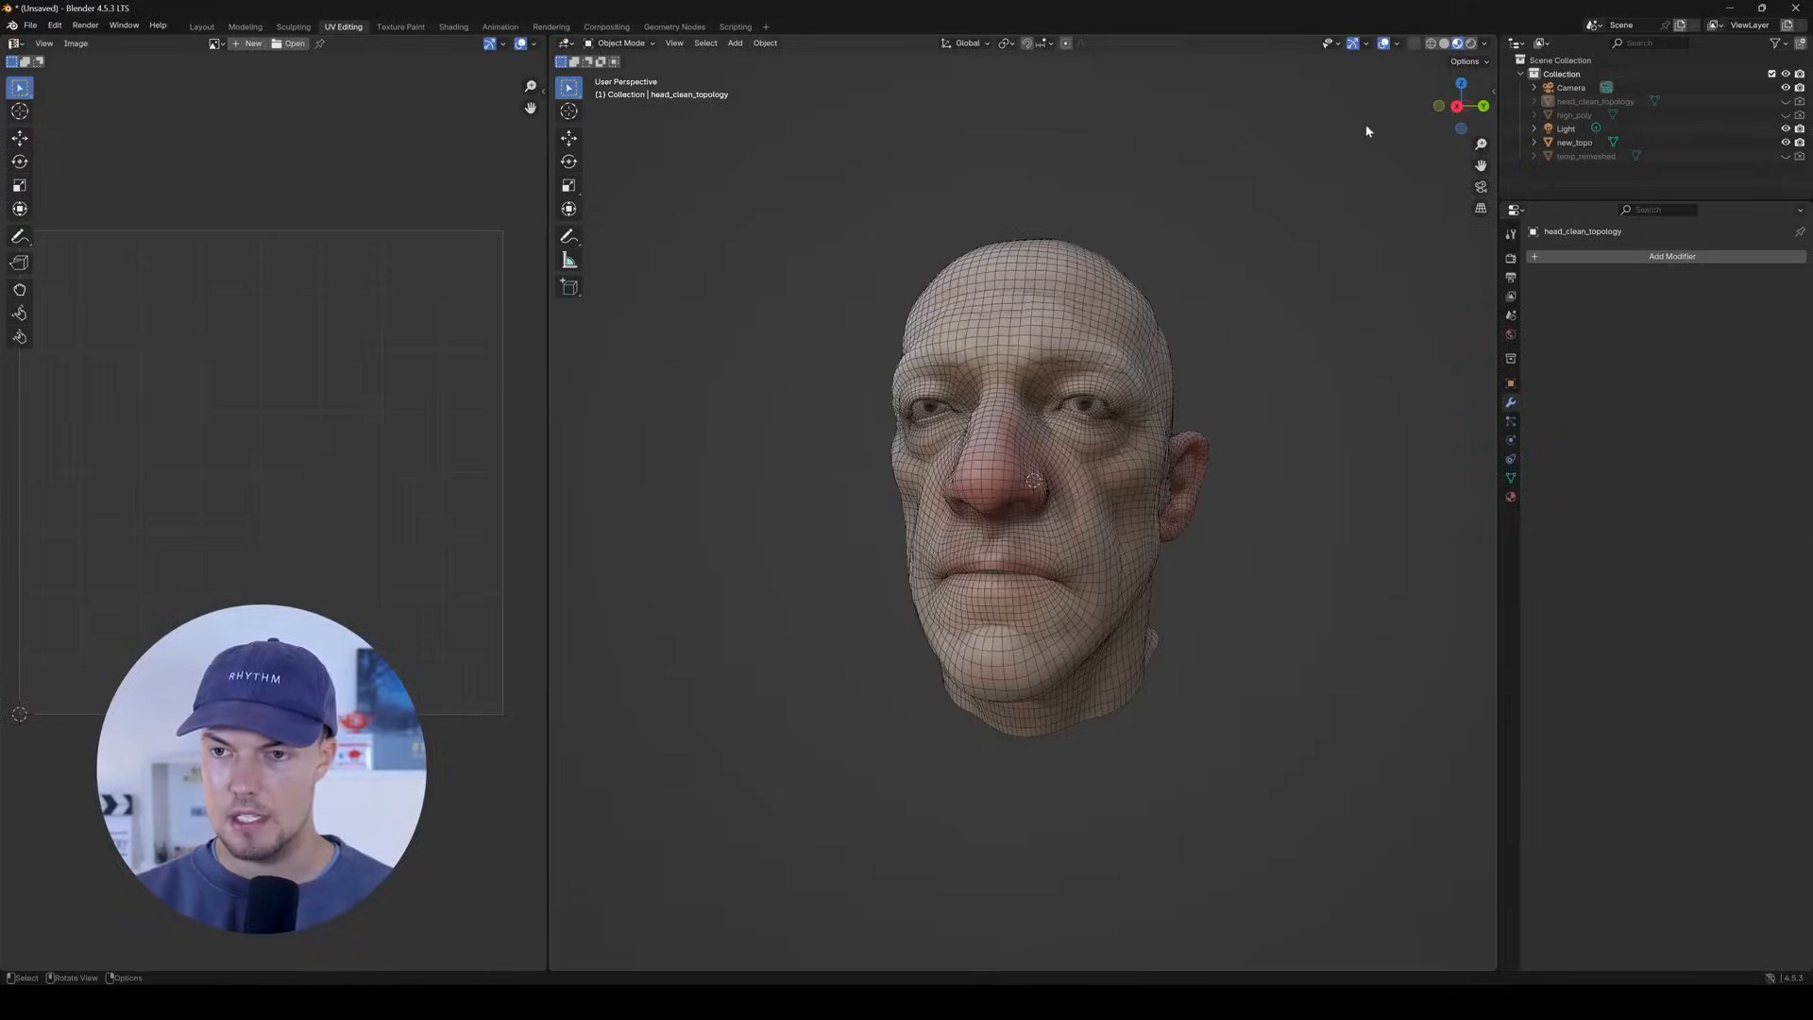
pyautogui.click(1385, 45)
pyautogui.moveTo(1120, 453); pyautogui.dragTo(1350, 196, button='middle')
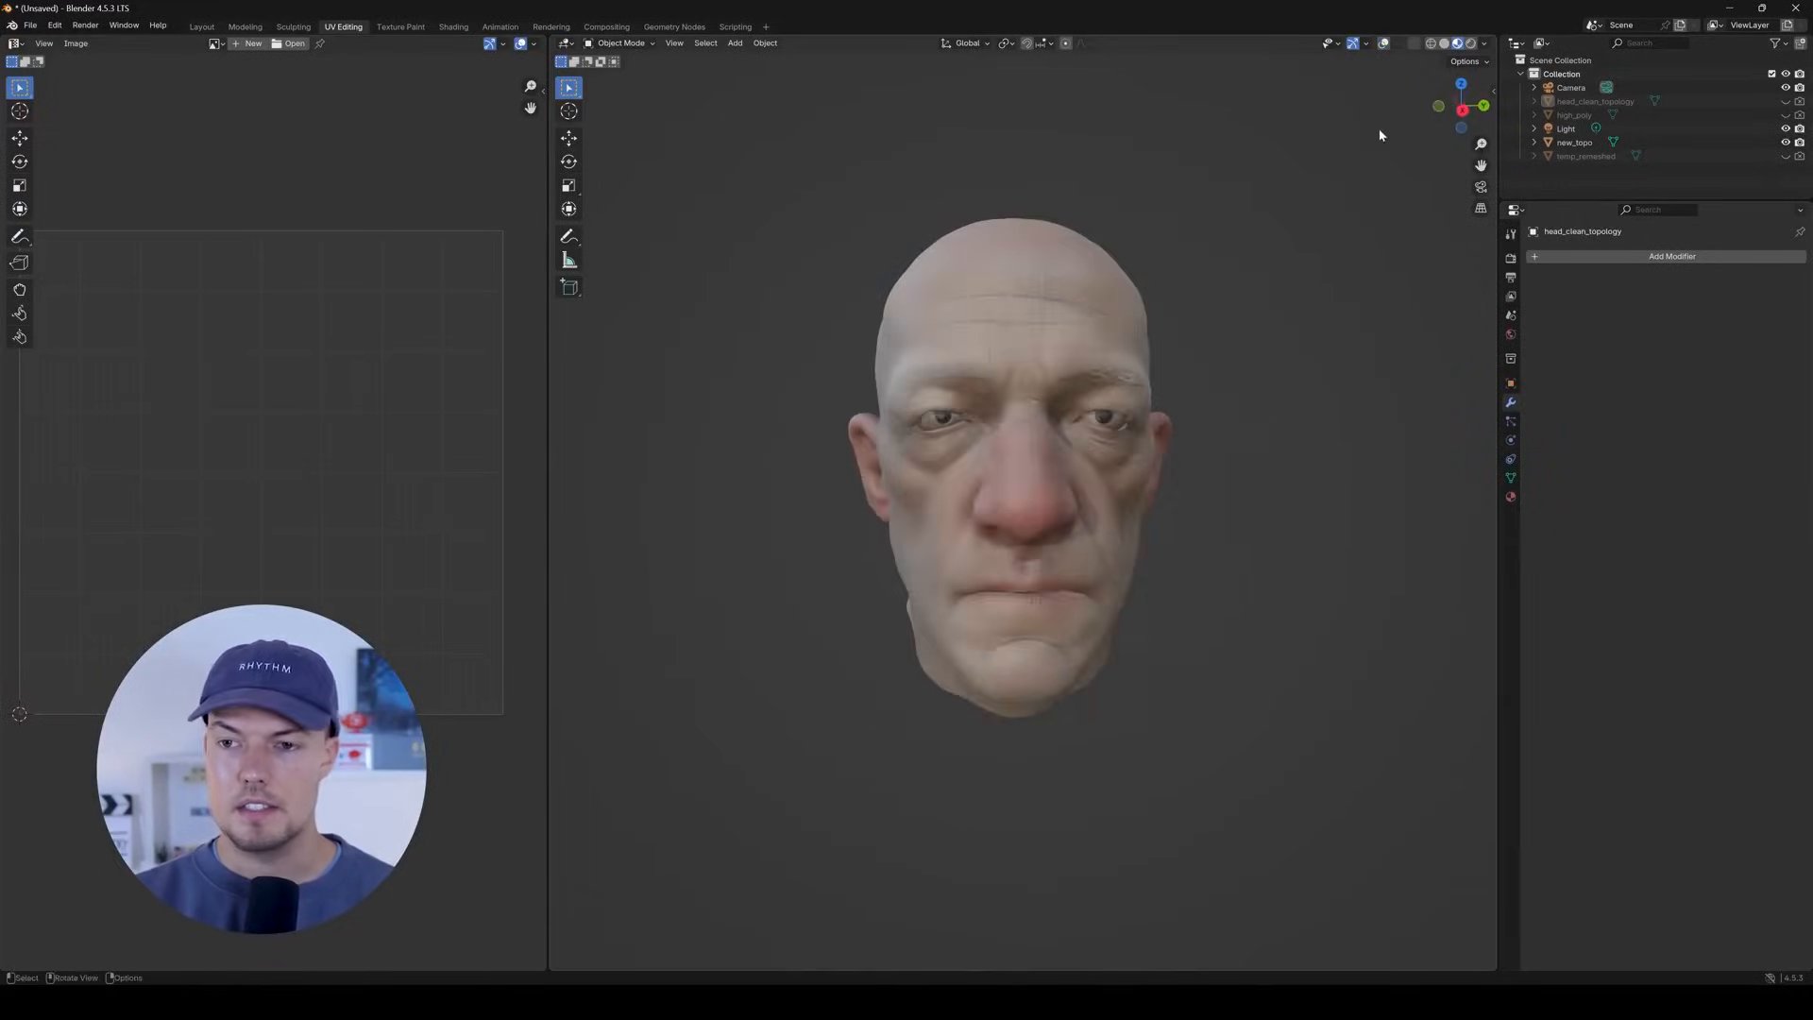
# Compare the head's wireframe display with its Material Preview from several angles and toggle the viewport overlays.
pyautogui.click(1414, 44)
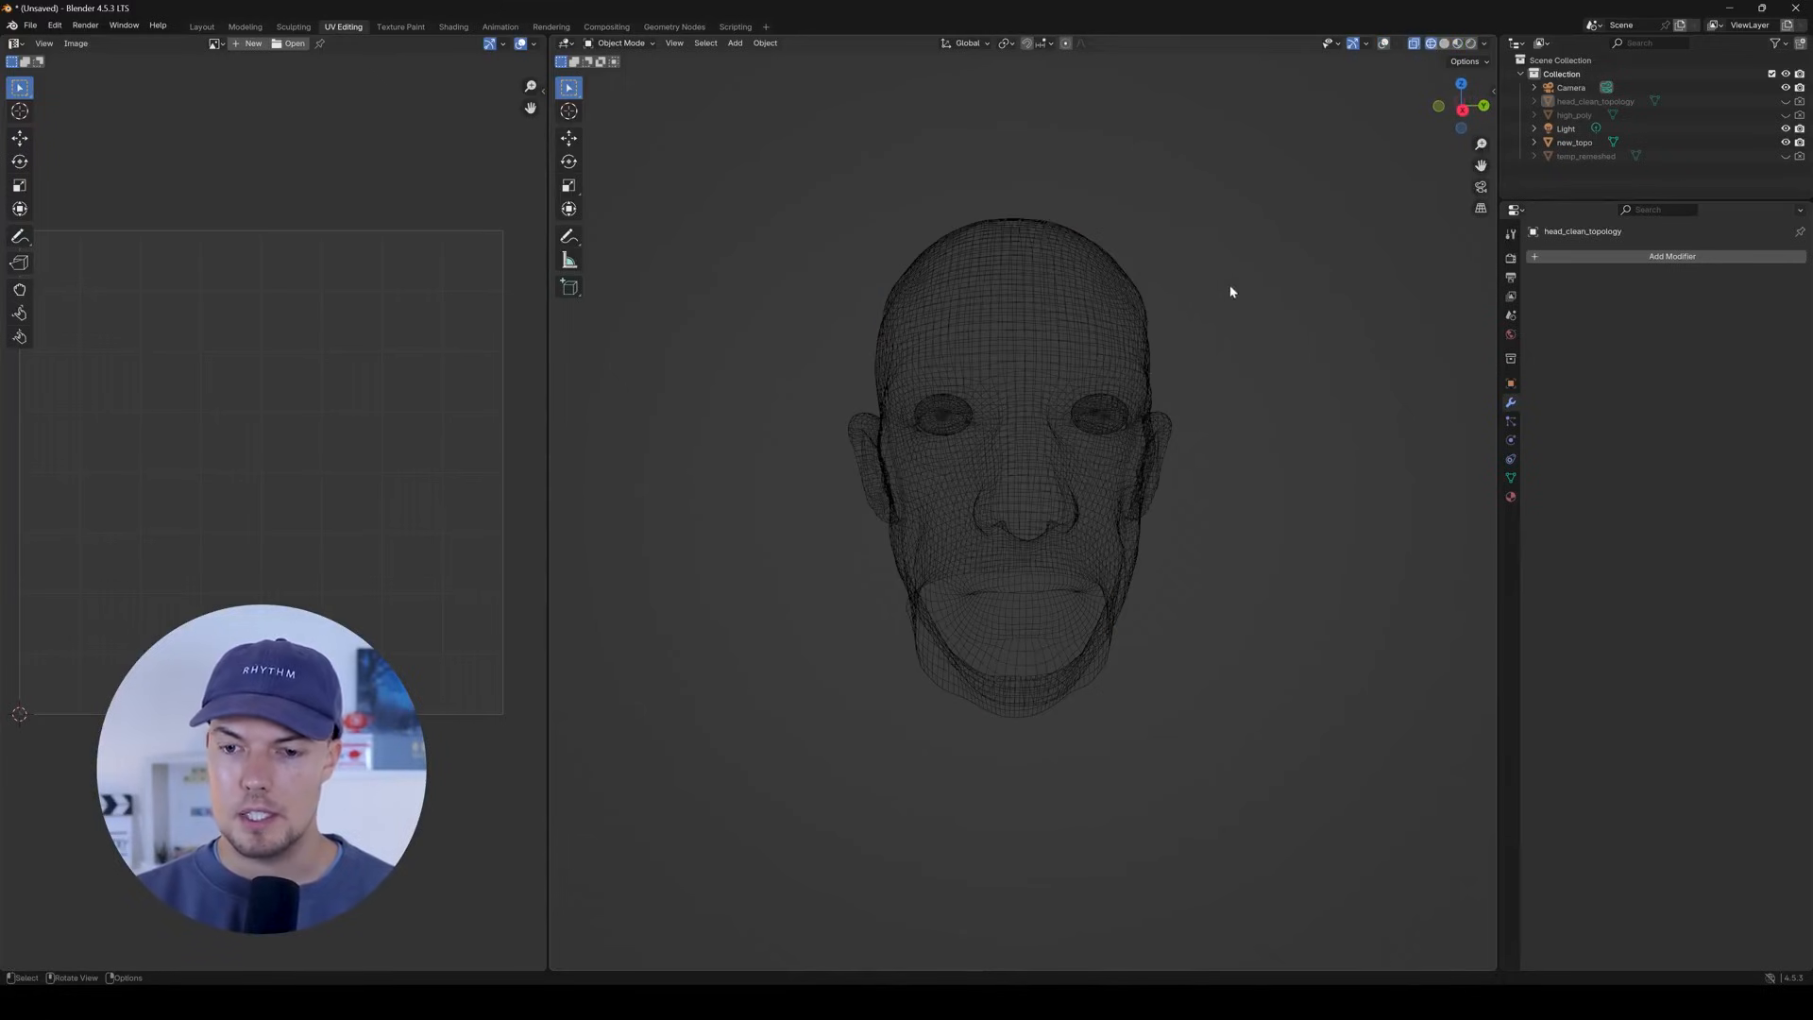
pyautogui.click(1430, 43)
pyautogui.moveTo(1313, 274); pyautogui.dragTo(1204, 277, button='middle')
pyautogui.click(1458, 44)
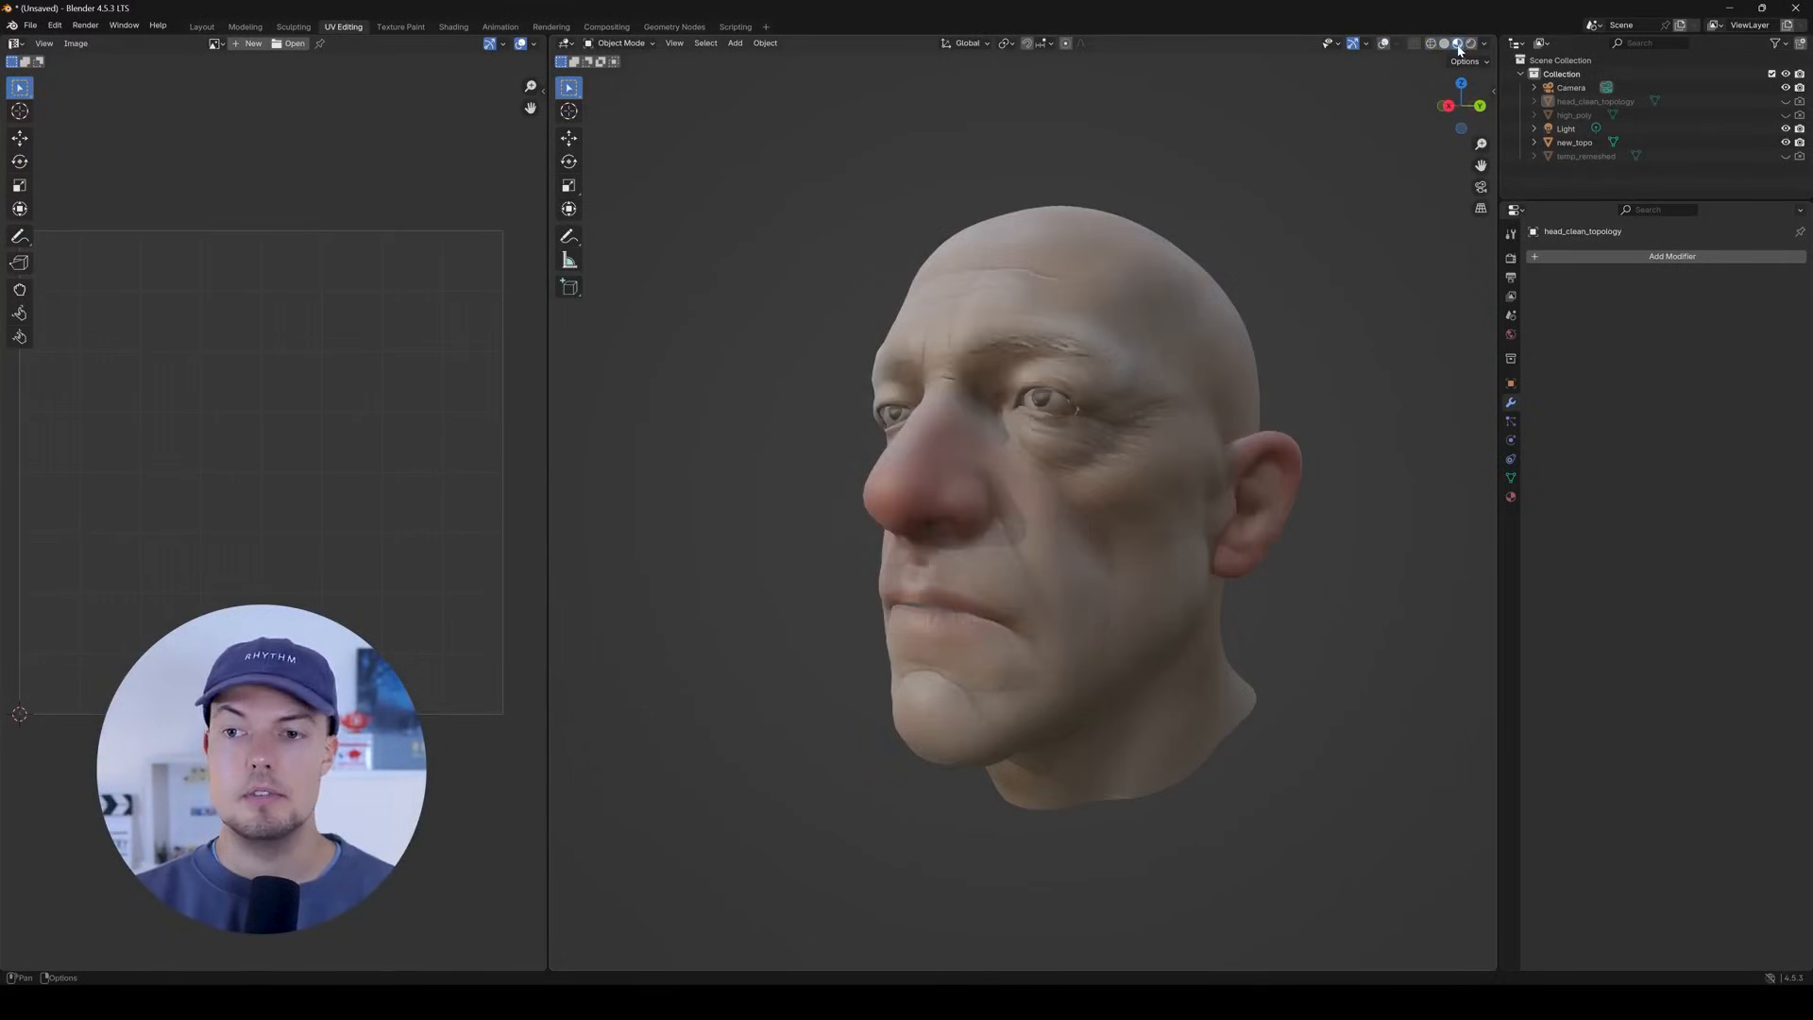
pyautogui.moveTo(1168, 332); pyautogui.dragTo(951, 607, button='middle')
pyautogui.hotkey('alt', 'shift', 'z')
pyautogui.scroll(-1, 951, 607)
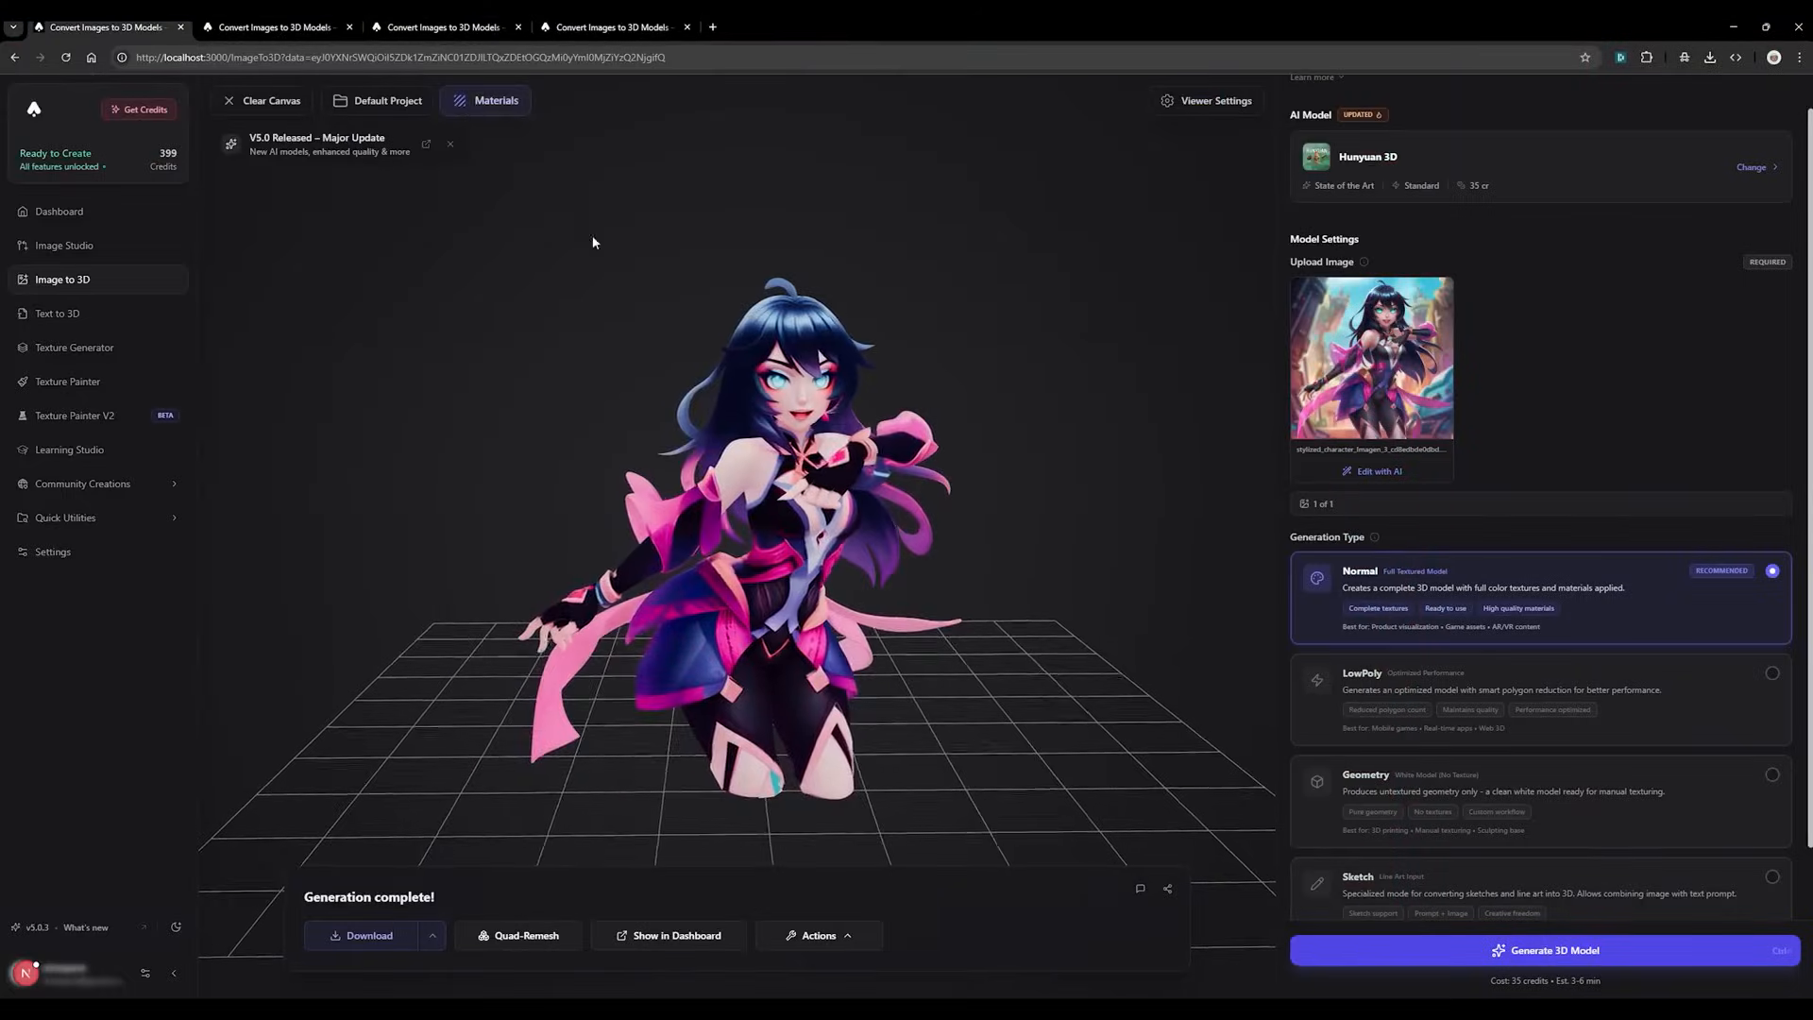
# Switch to 3D AI Studio and toggle the material display on the generated character, armoured figure and building models.
pyautogui.click(495, 102)
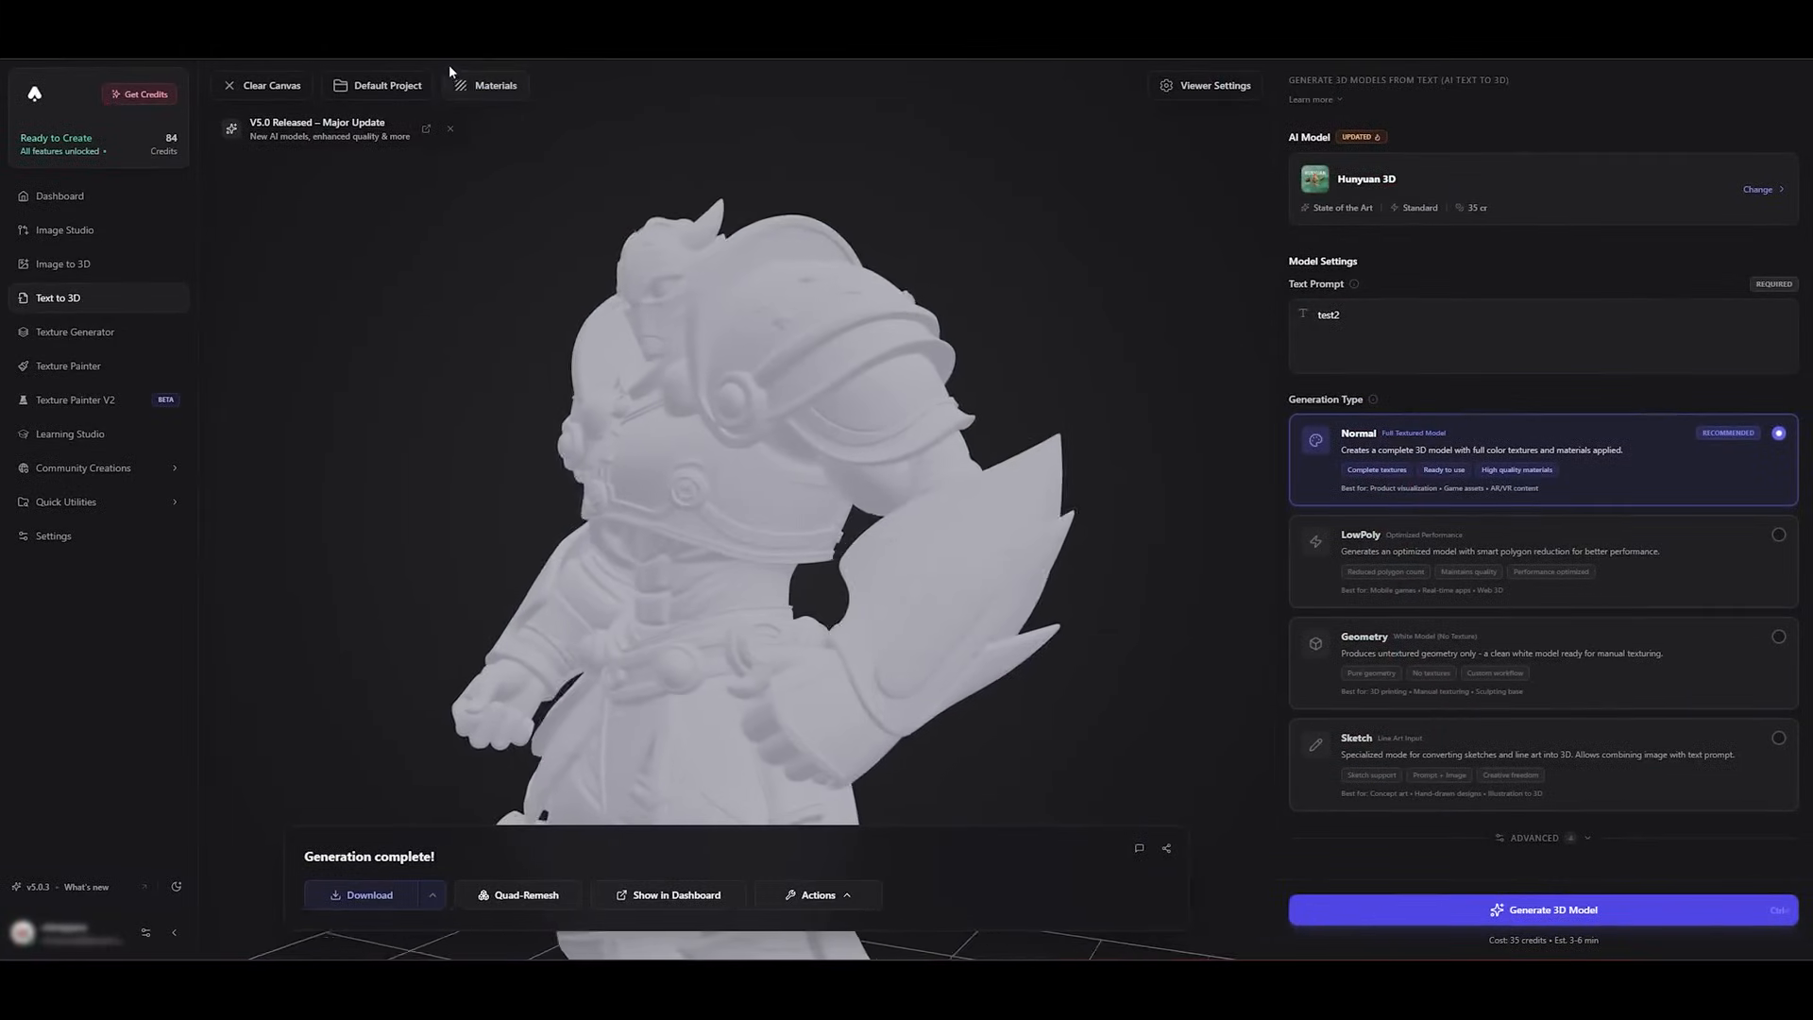
pyautogui.click(486, 85)
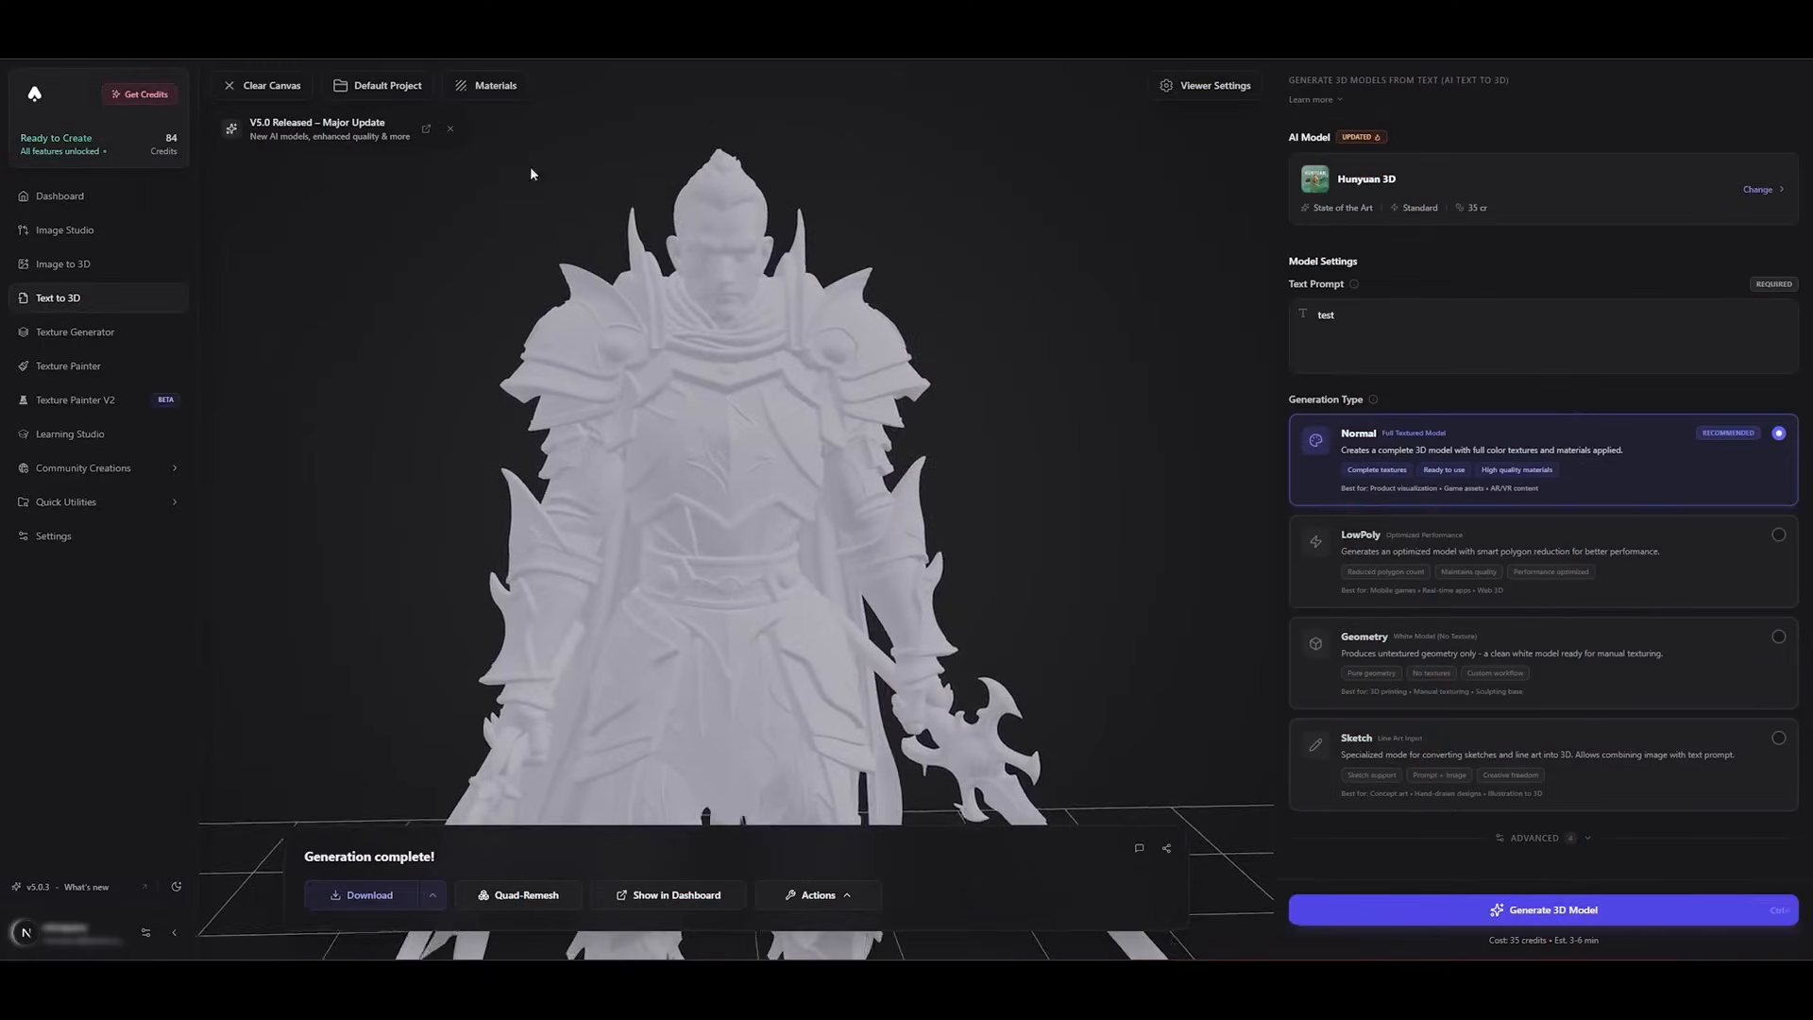
pyautogui.click(466, 93)
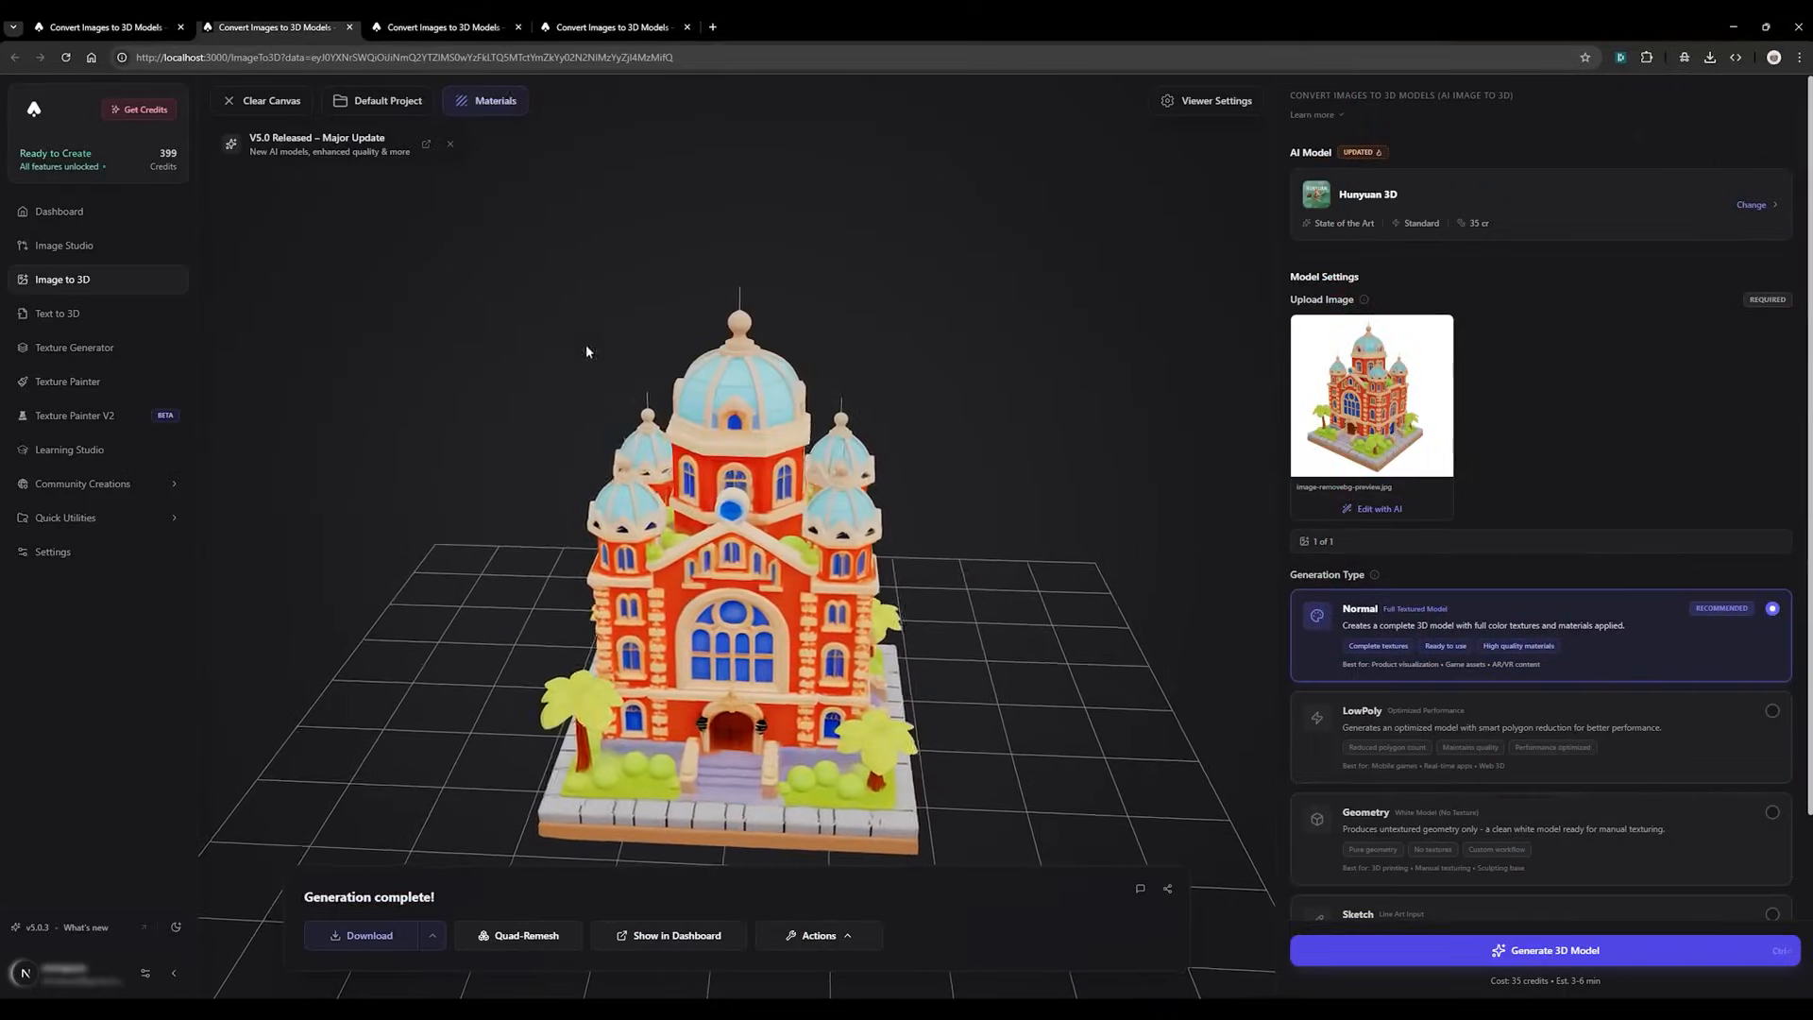
pyautogui.click(488, 101)
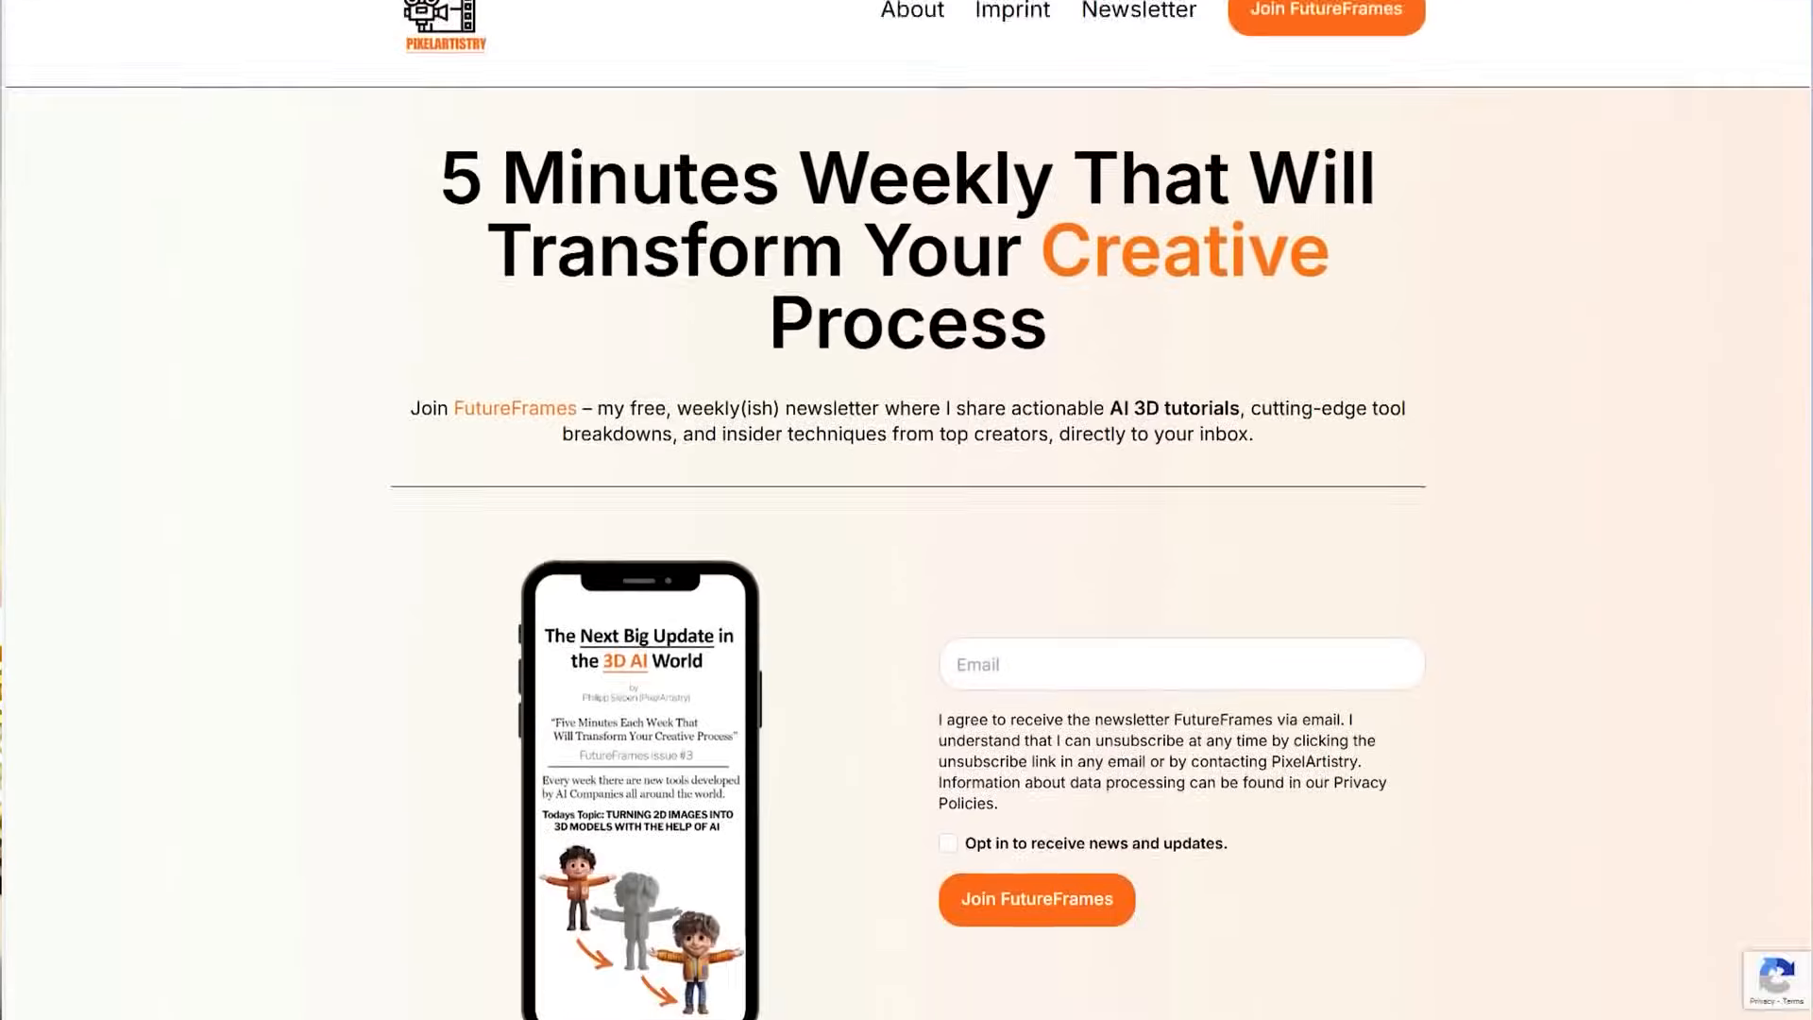
pyautogui.scroll(-2, 907, 510)
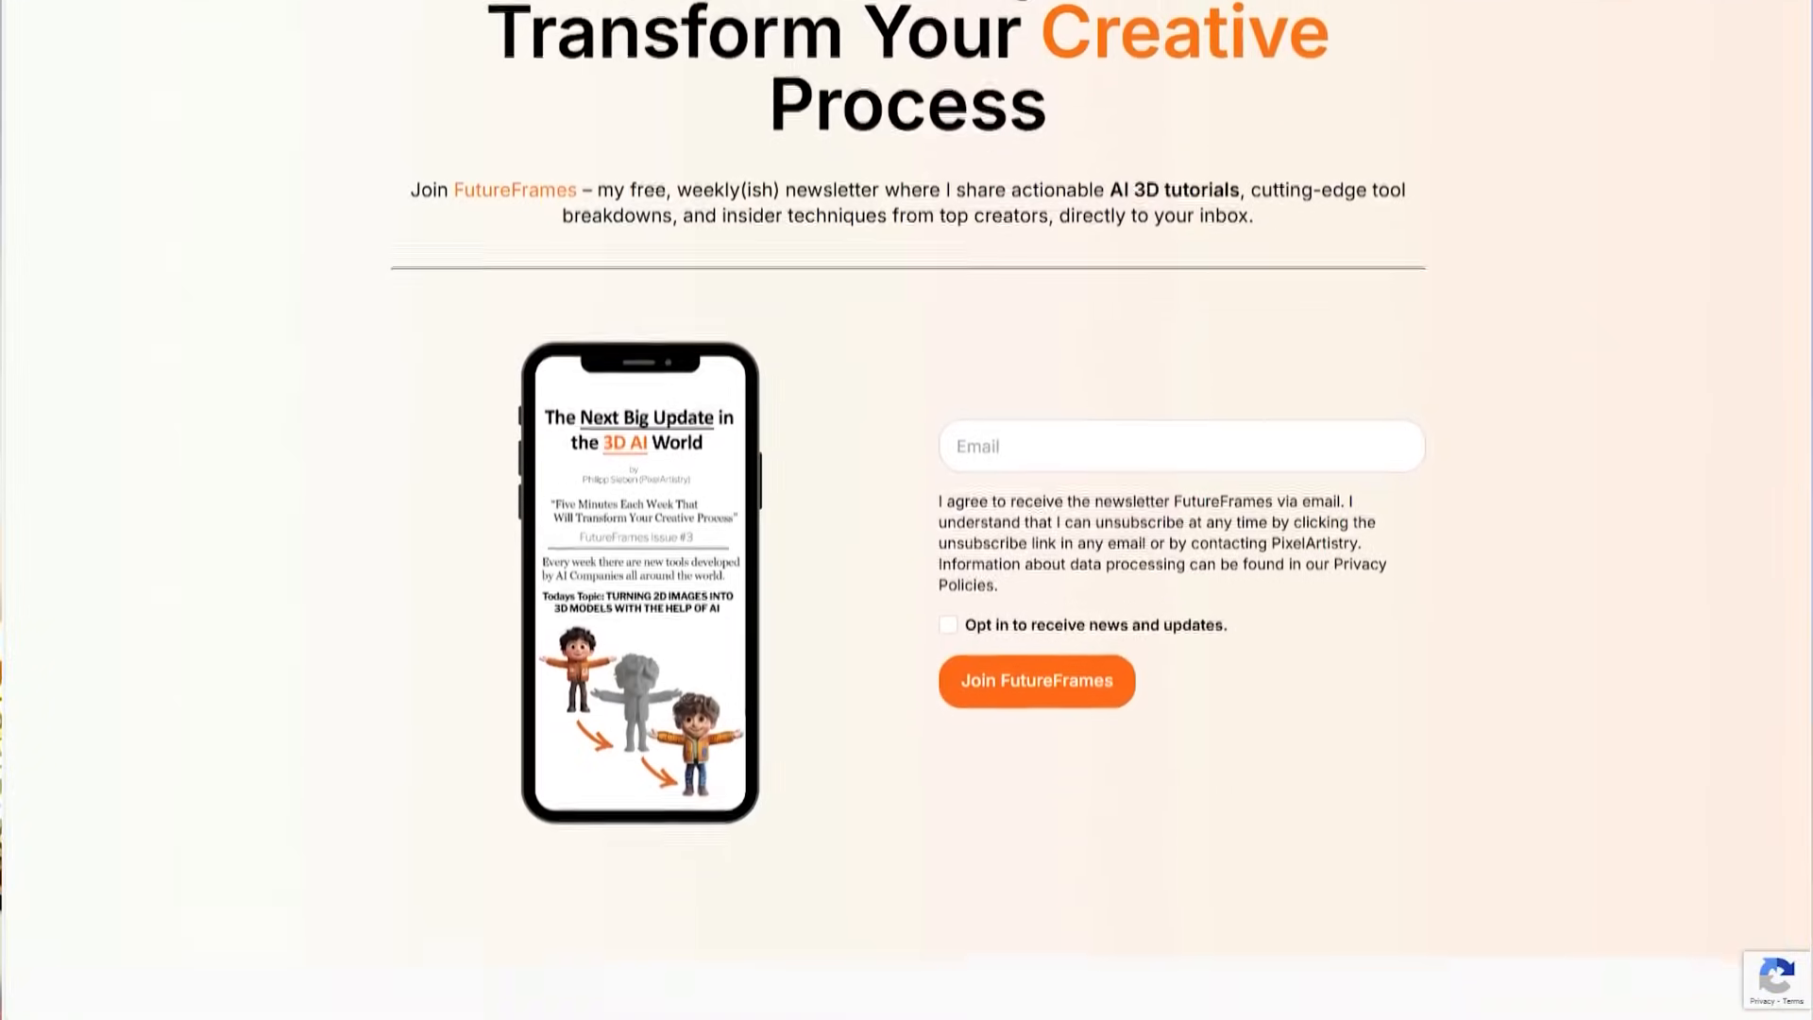
pyautogui.scroll(-3, 907, 510)
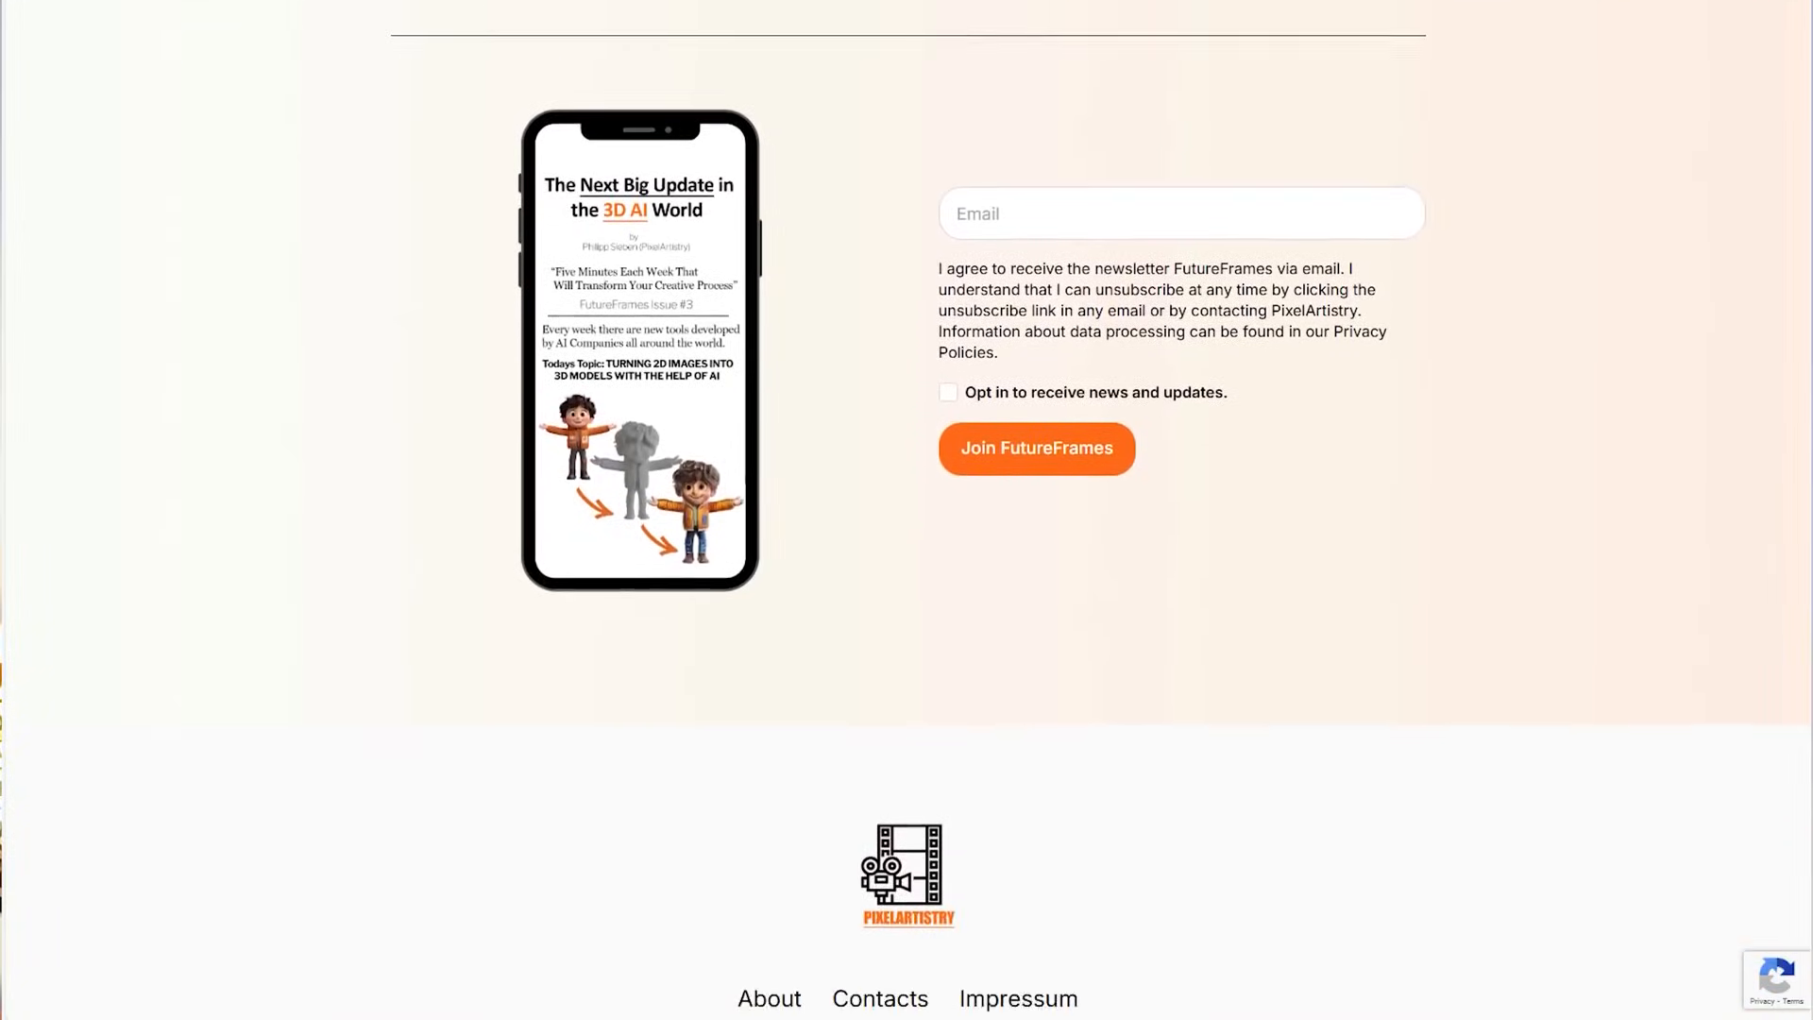
pyautogui.scroll(-2, 907, 510)
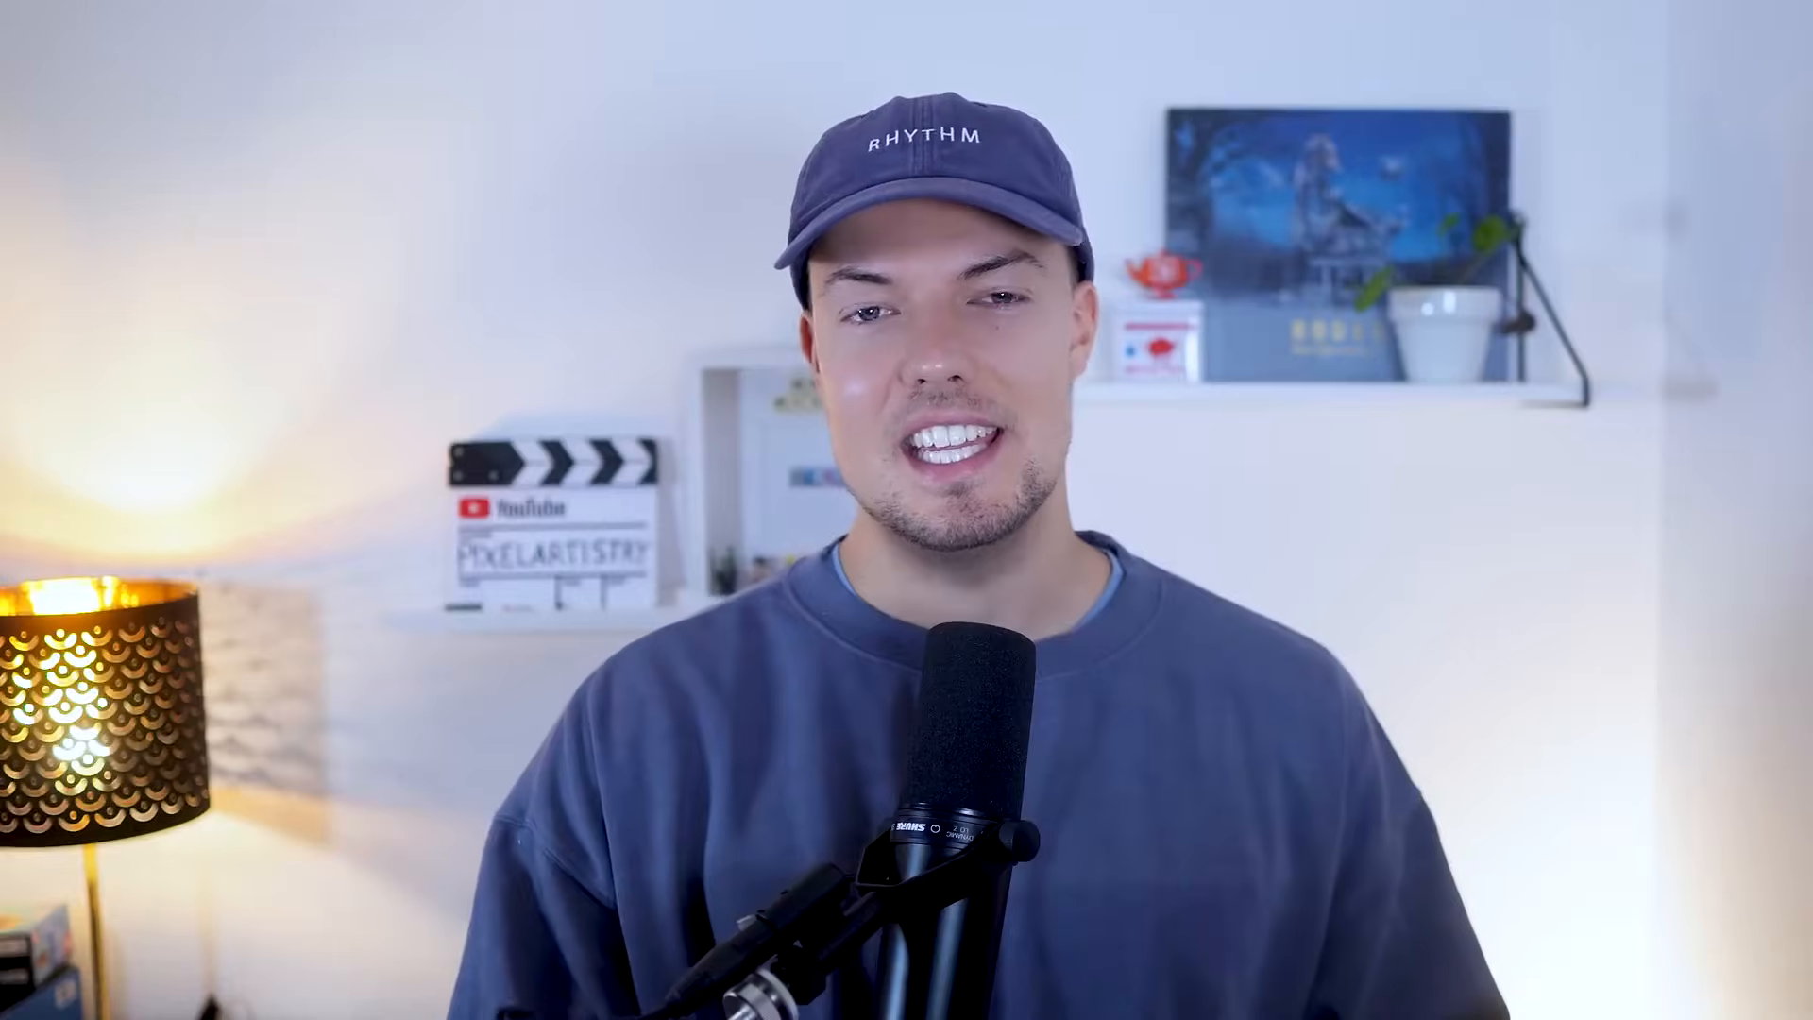